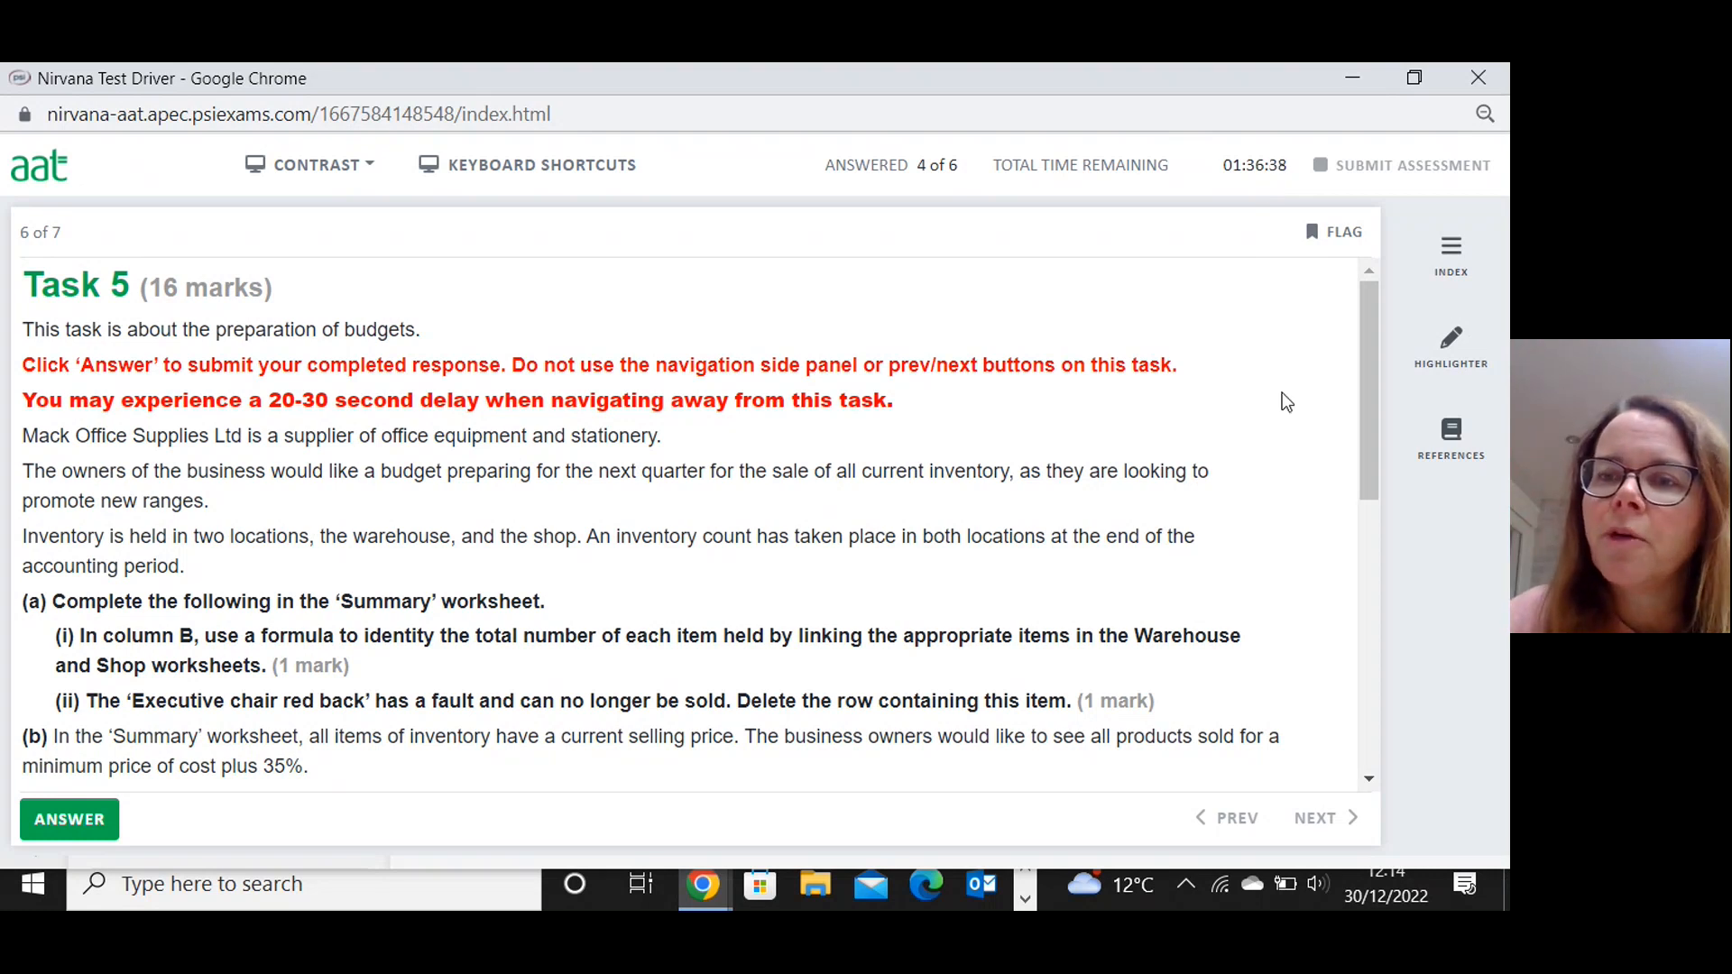
Read the assessment information in the reference material through to the notes on Tasks 5 and 6, and close it.
click(1449, 440)
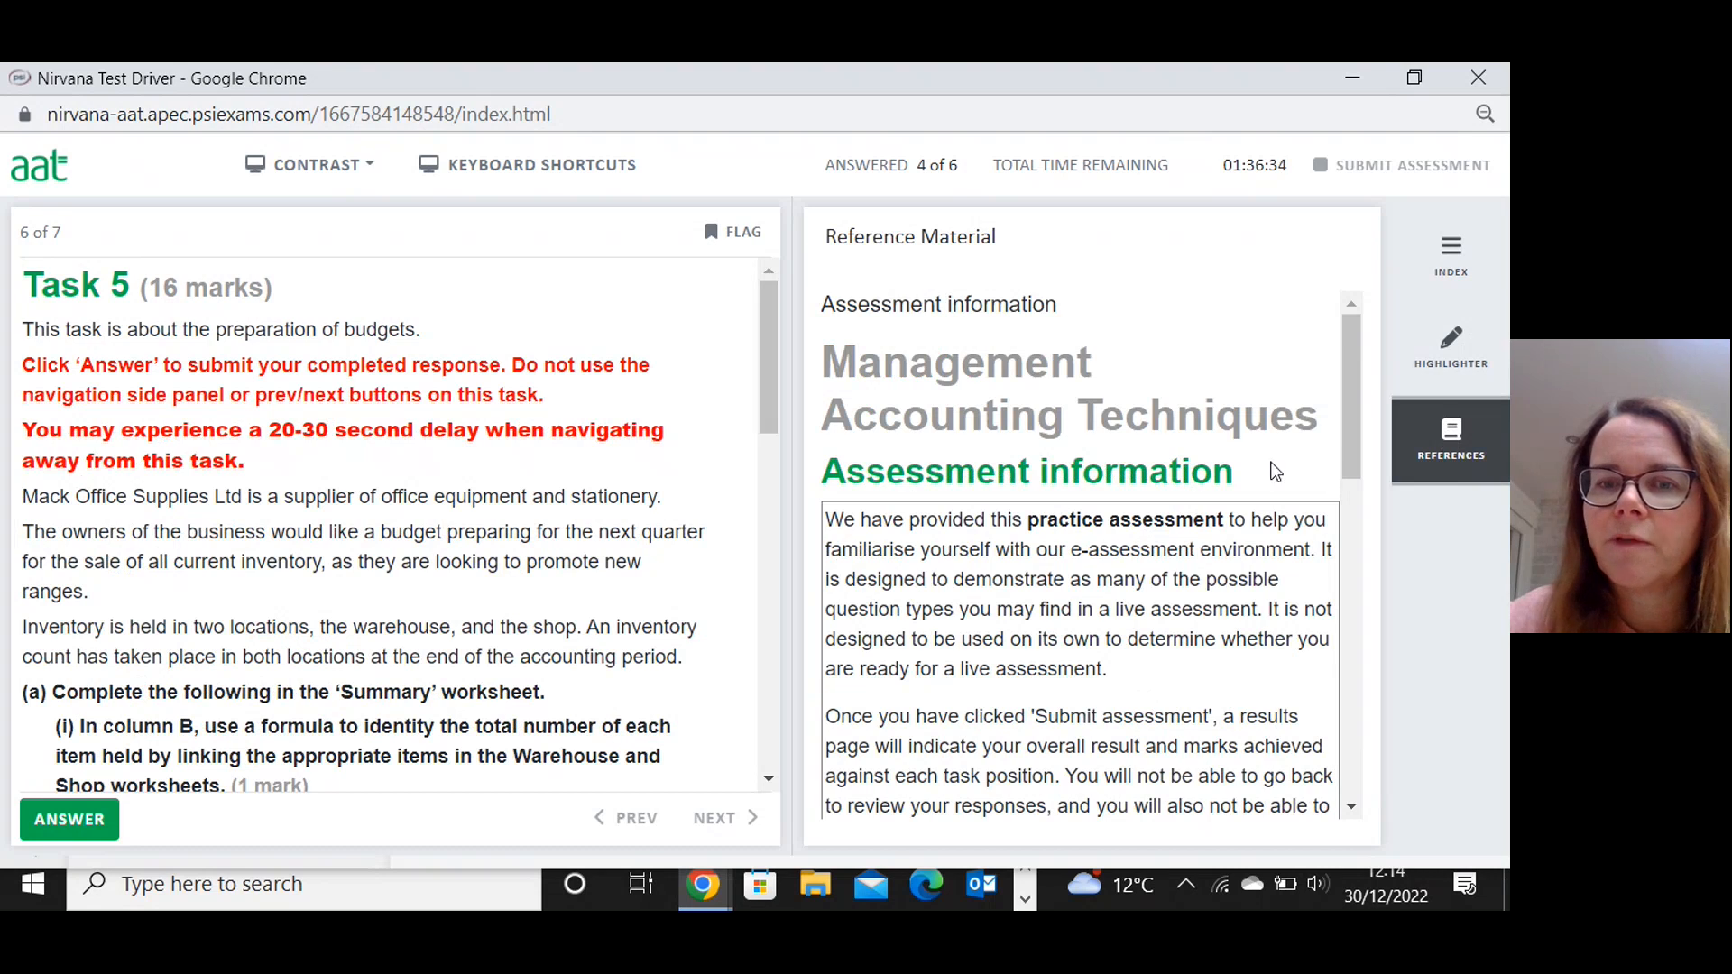
drag(1351, 364, 1362, 754)
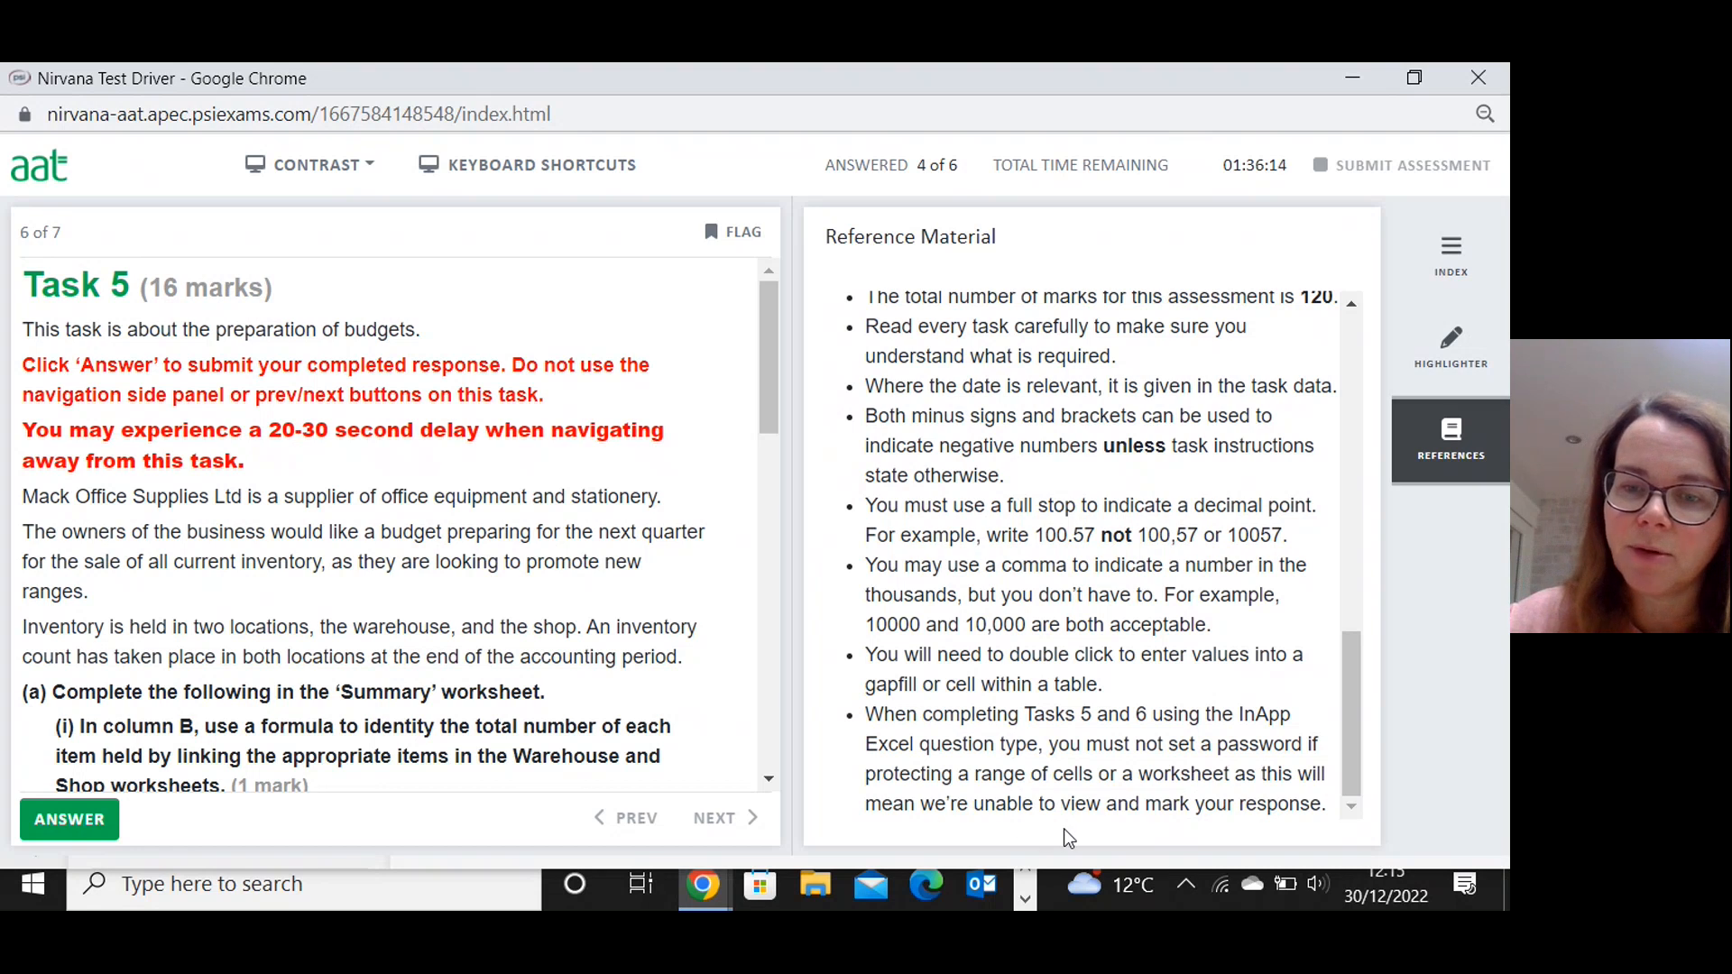
click(1447, 440)
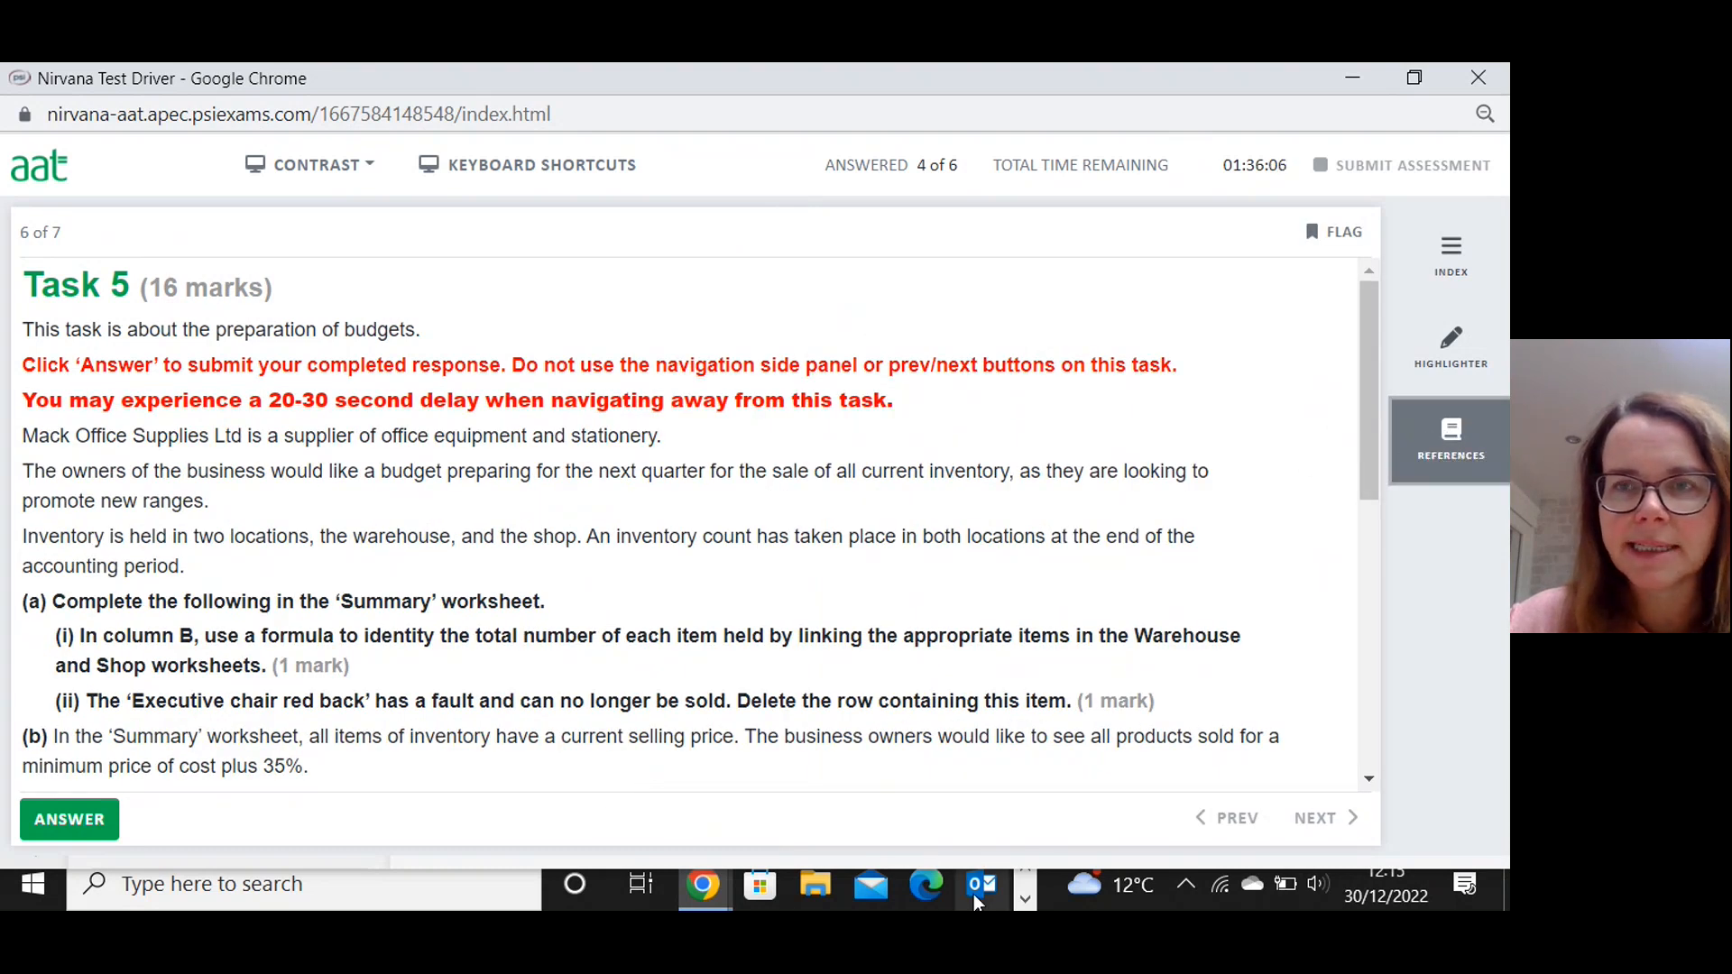
Bring up the T05_MATS_001 workbook in Excel and narrow the browser window so the task text and worksheet sit side by side.
click(1414, 80)
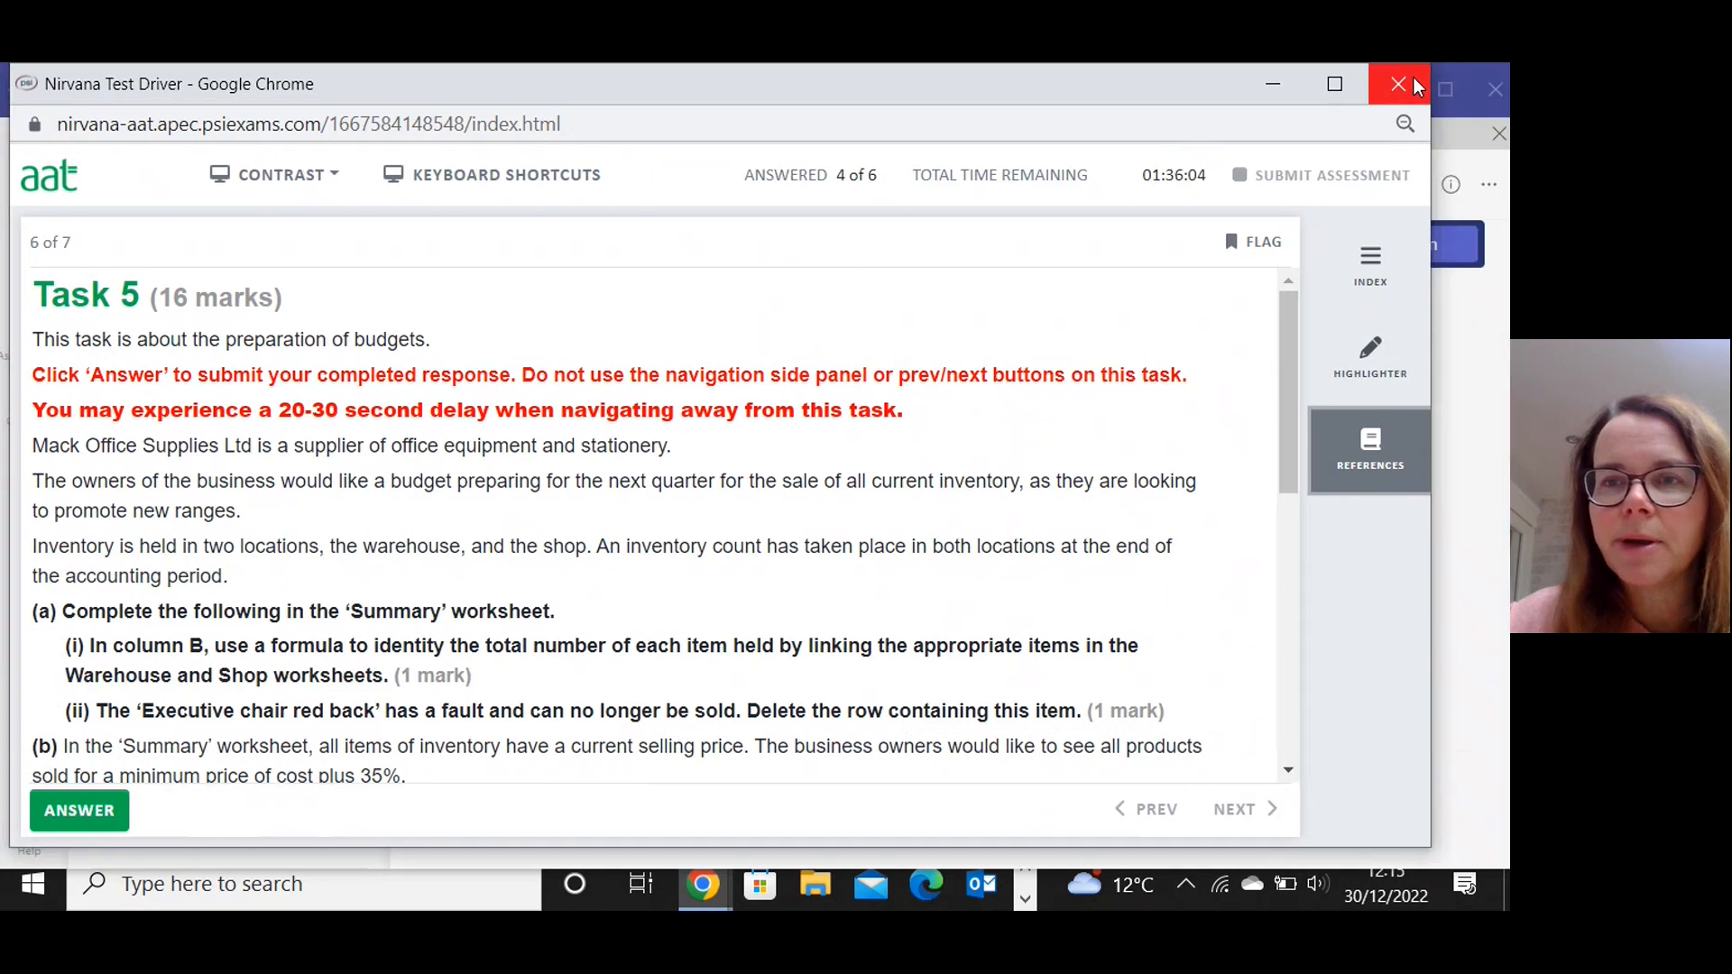
click(1338, 85)
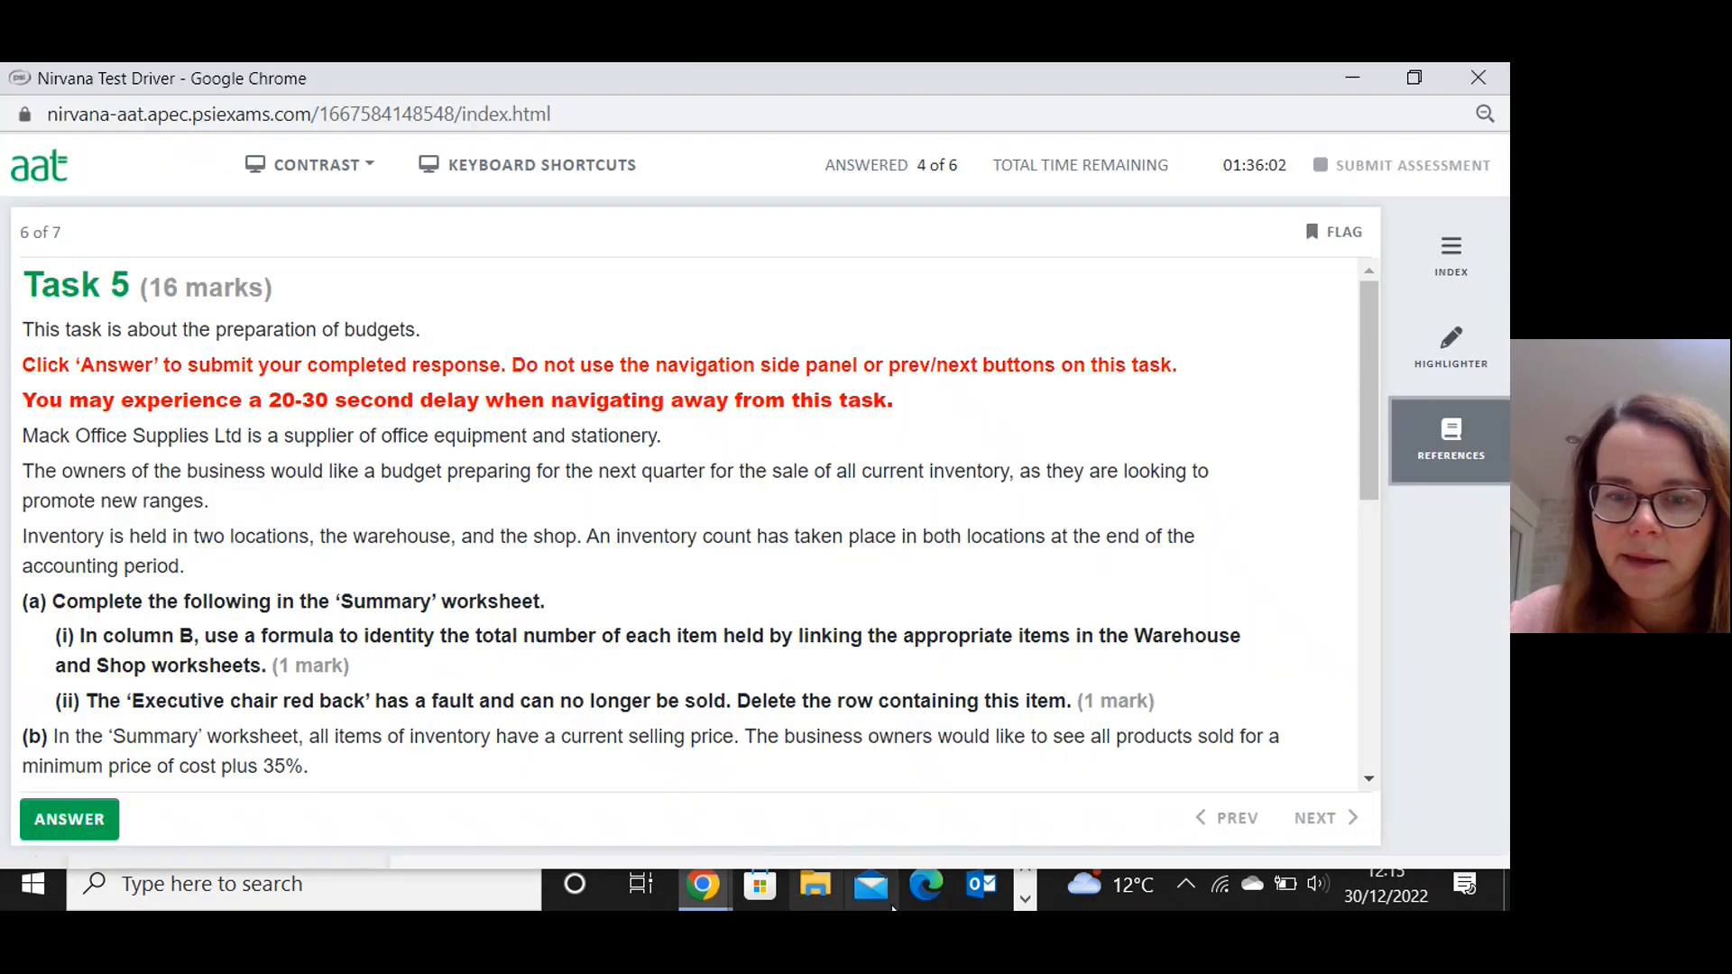
click(1024, 898)
click(787, 889)
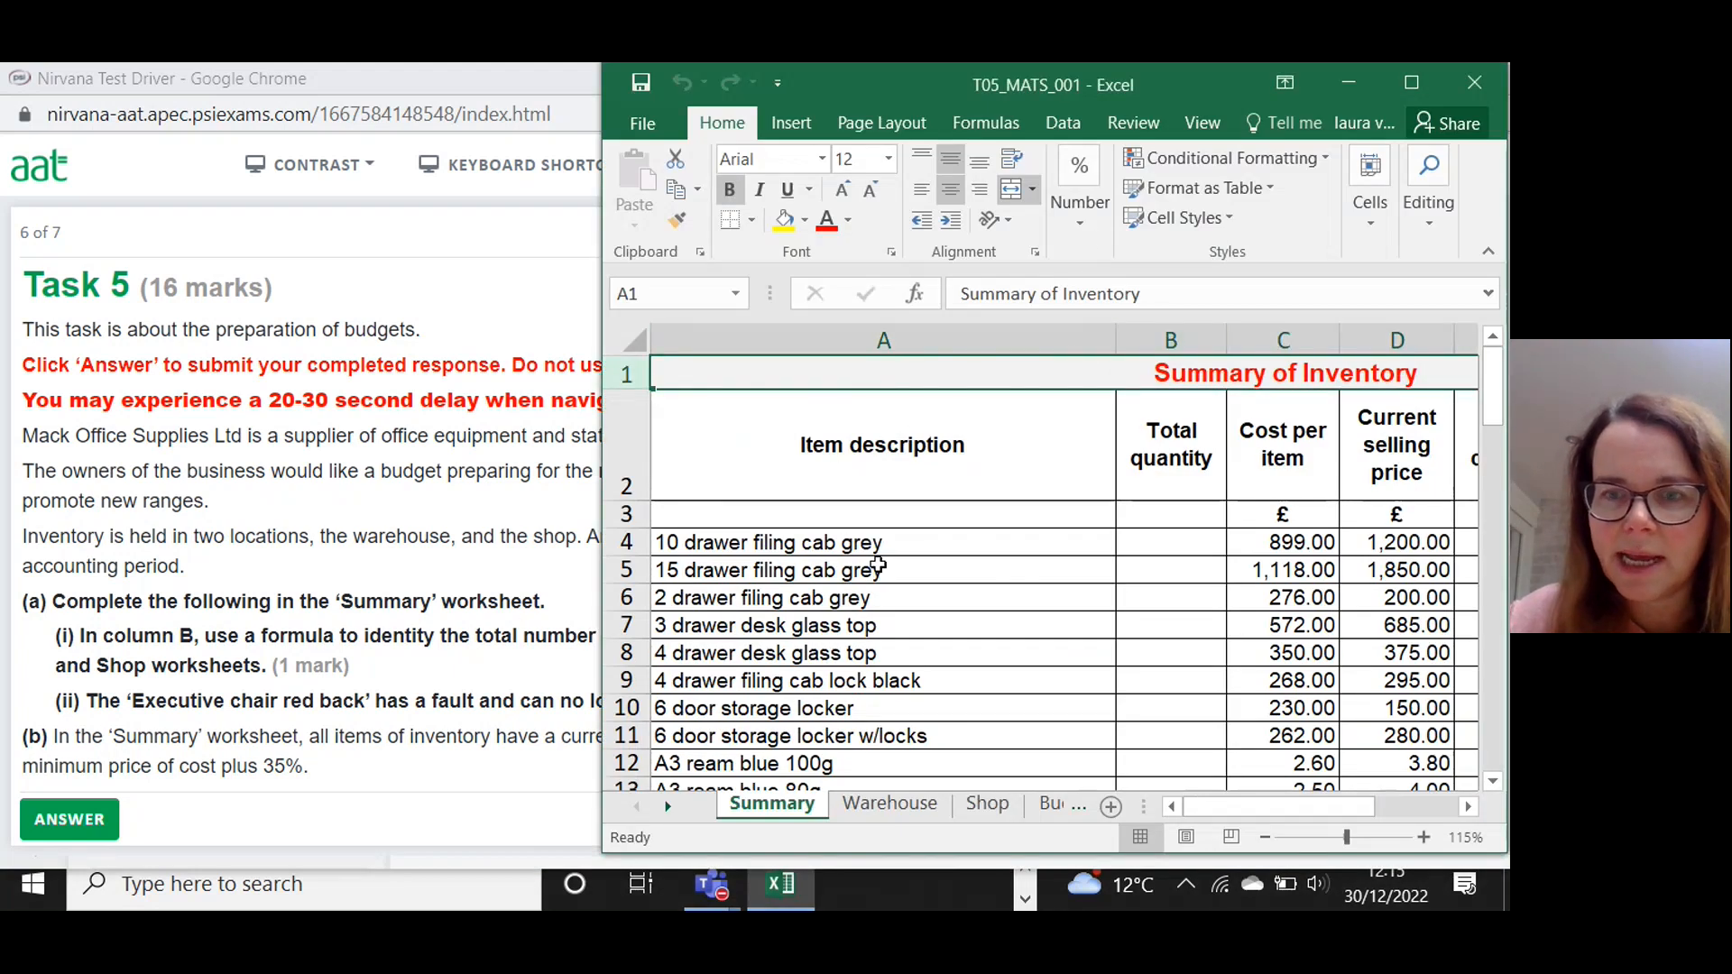
click(1350, 84)
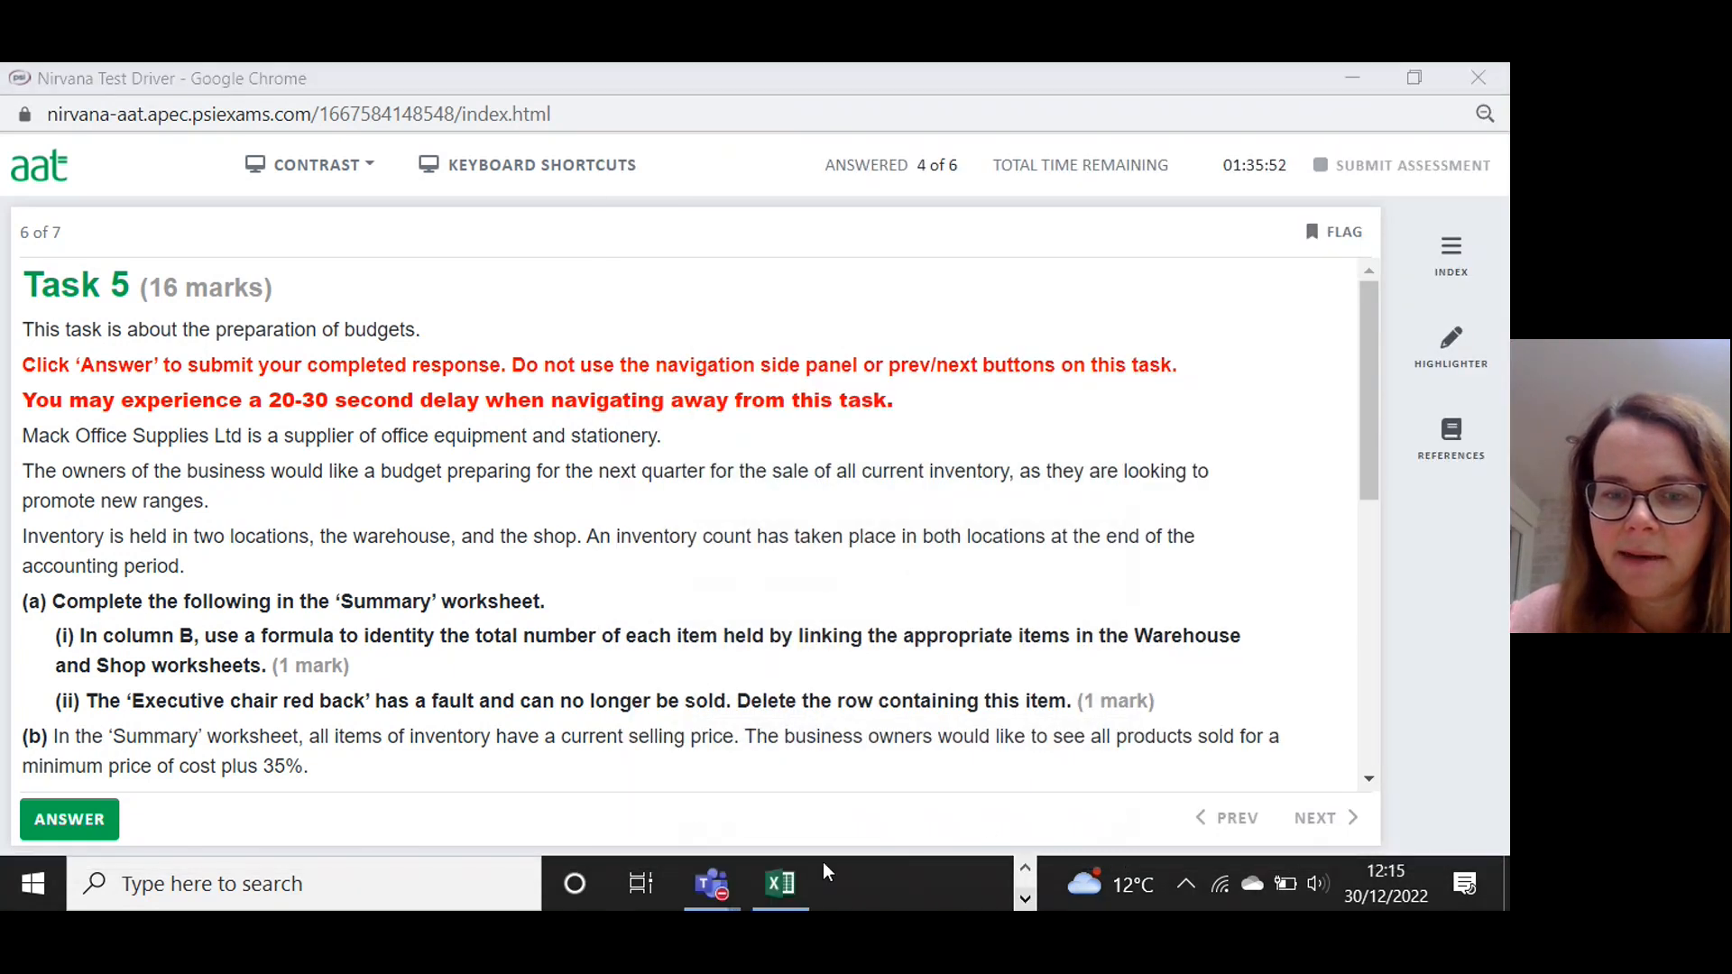
click(781, 883)
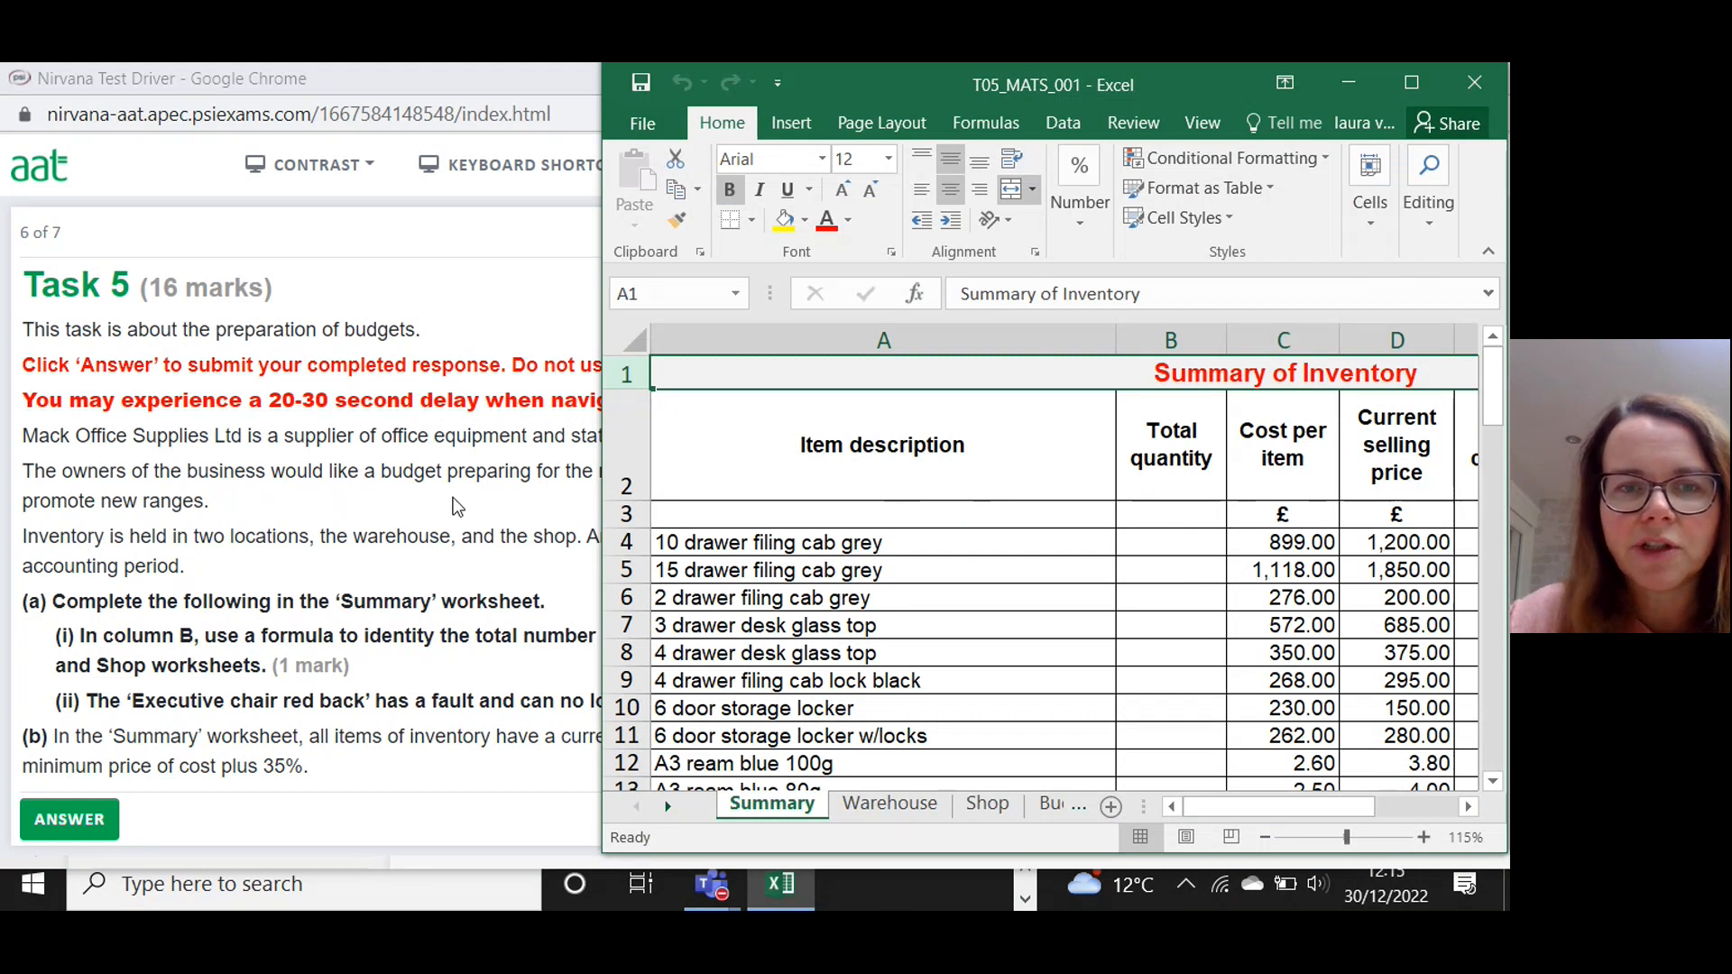
click(456, 507)
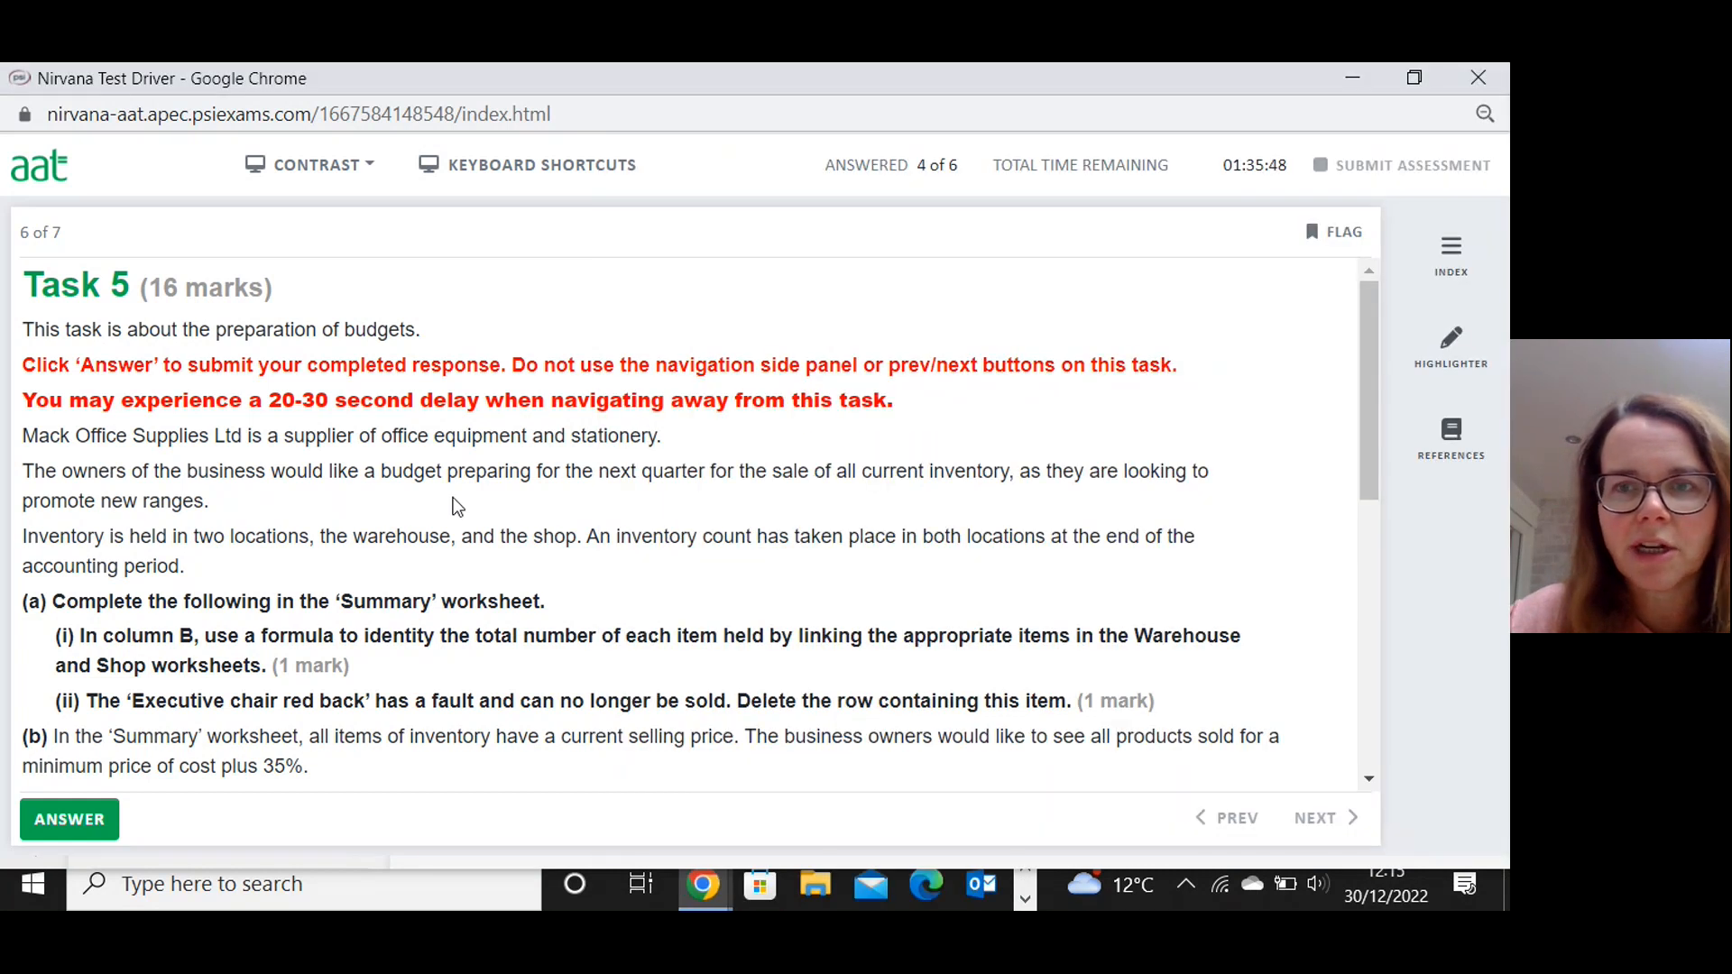
click(1414, 79)
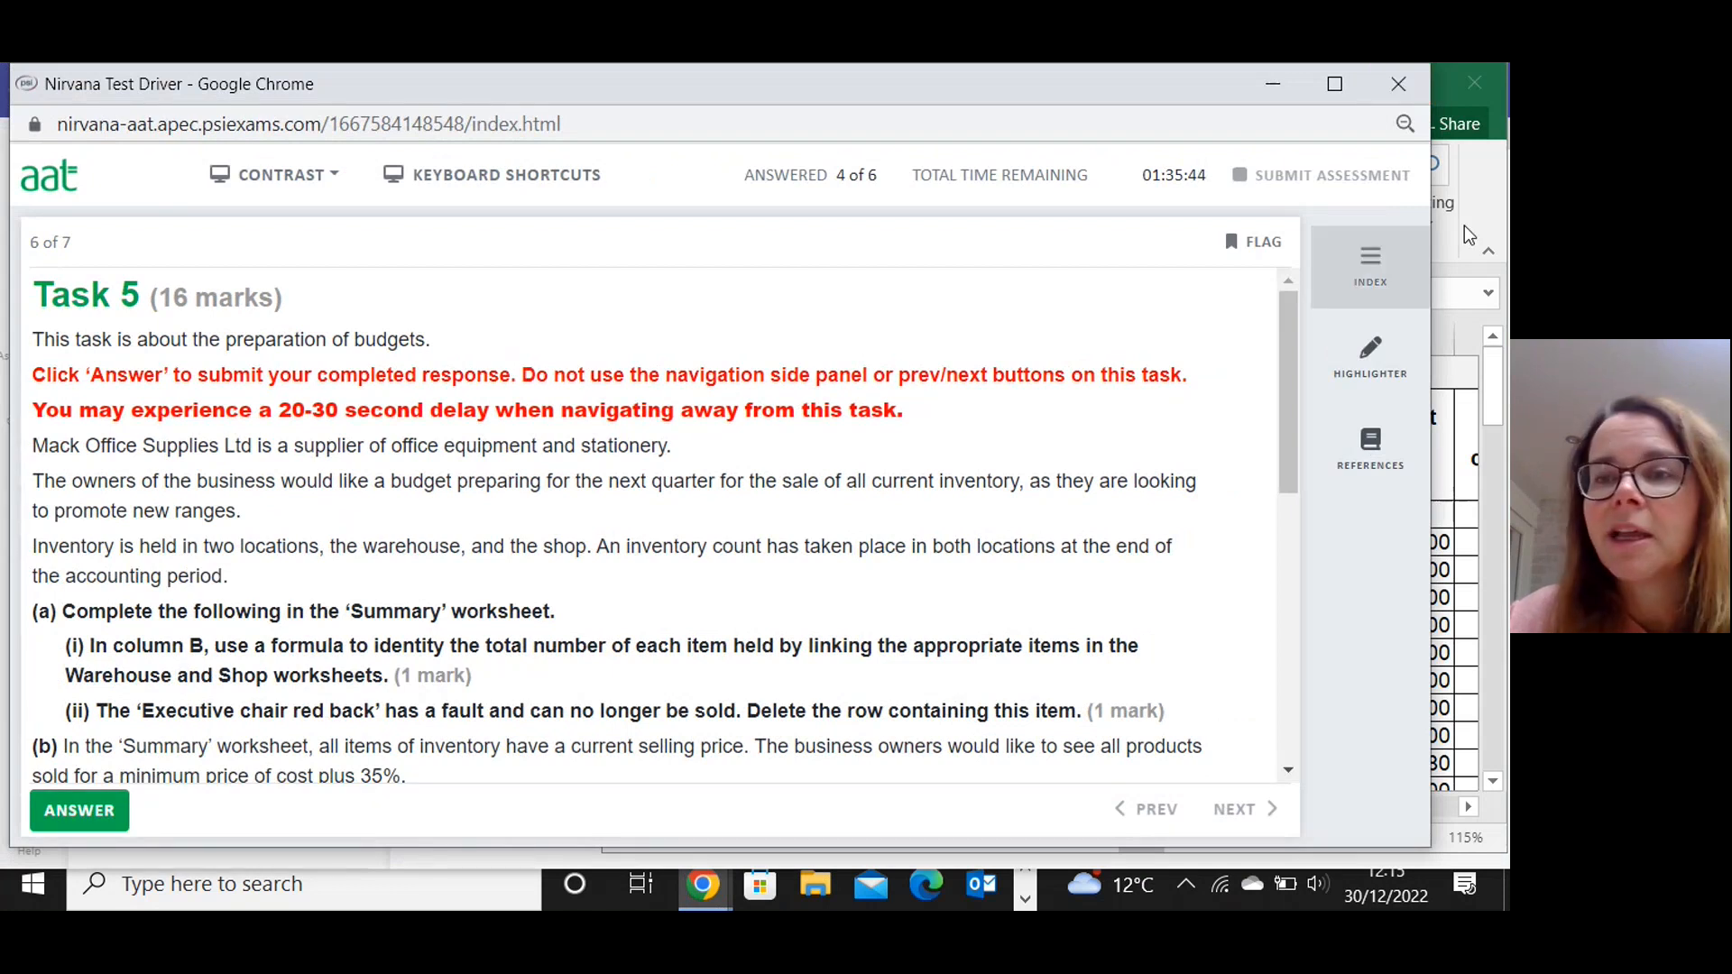
drag(1431, 216, 670, 235)
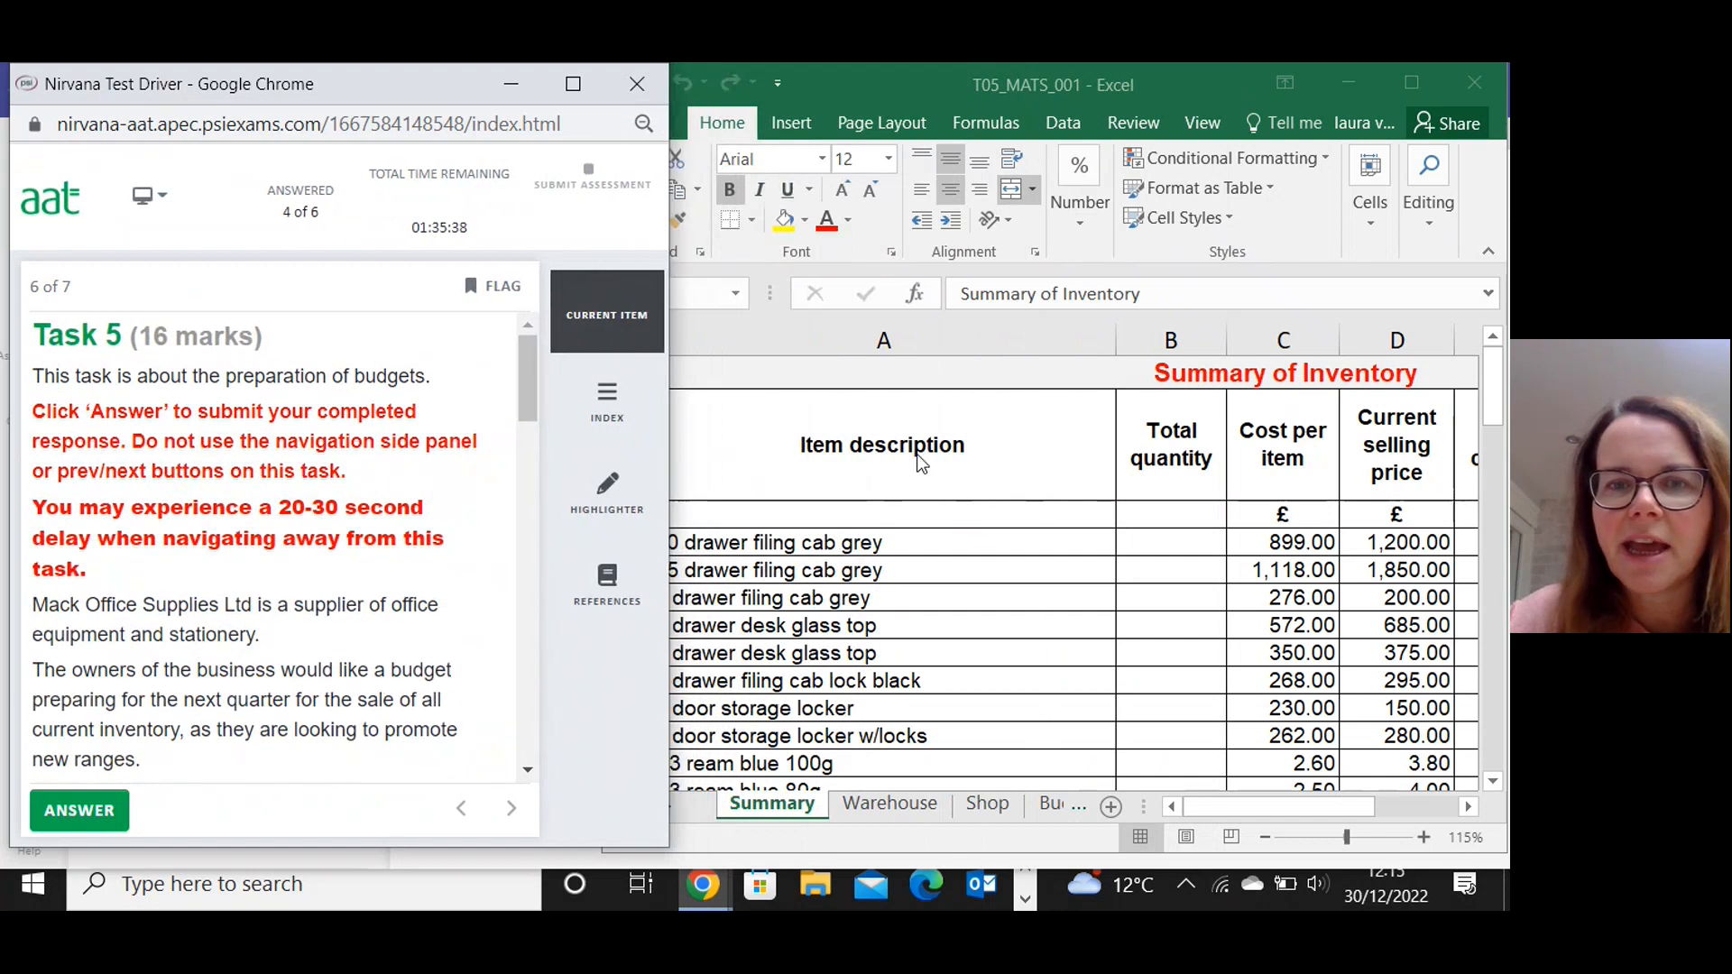
click(959, 474)
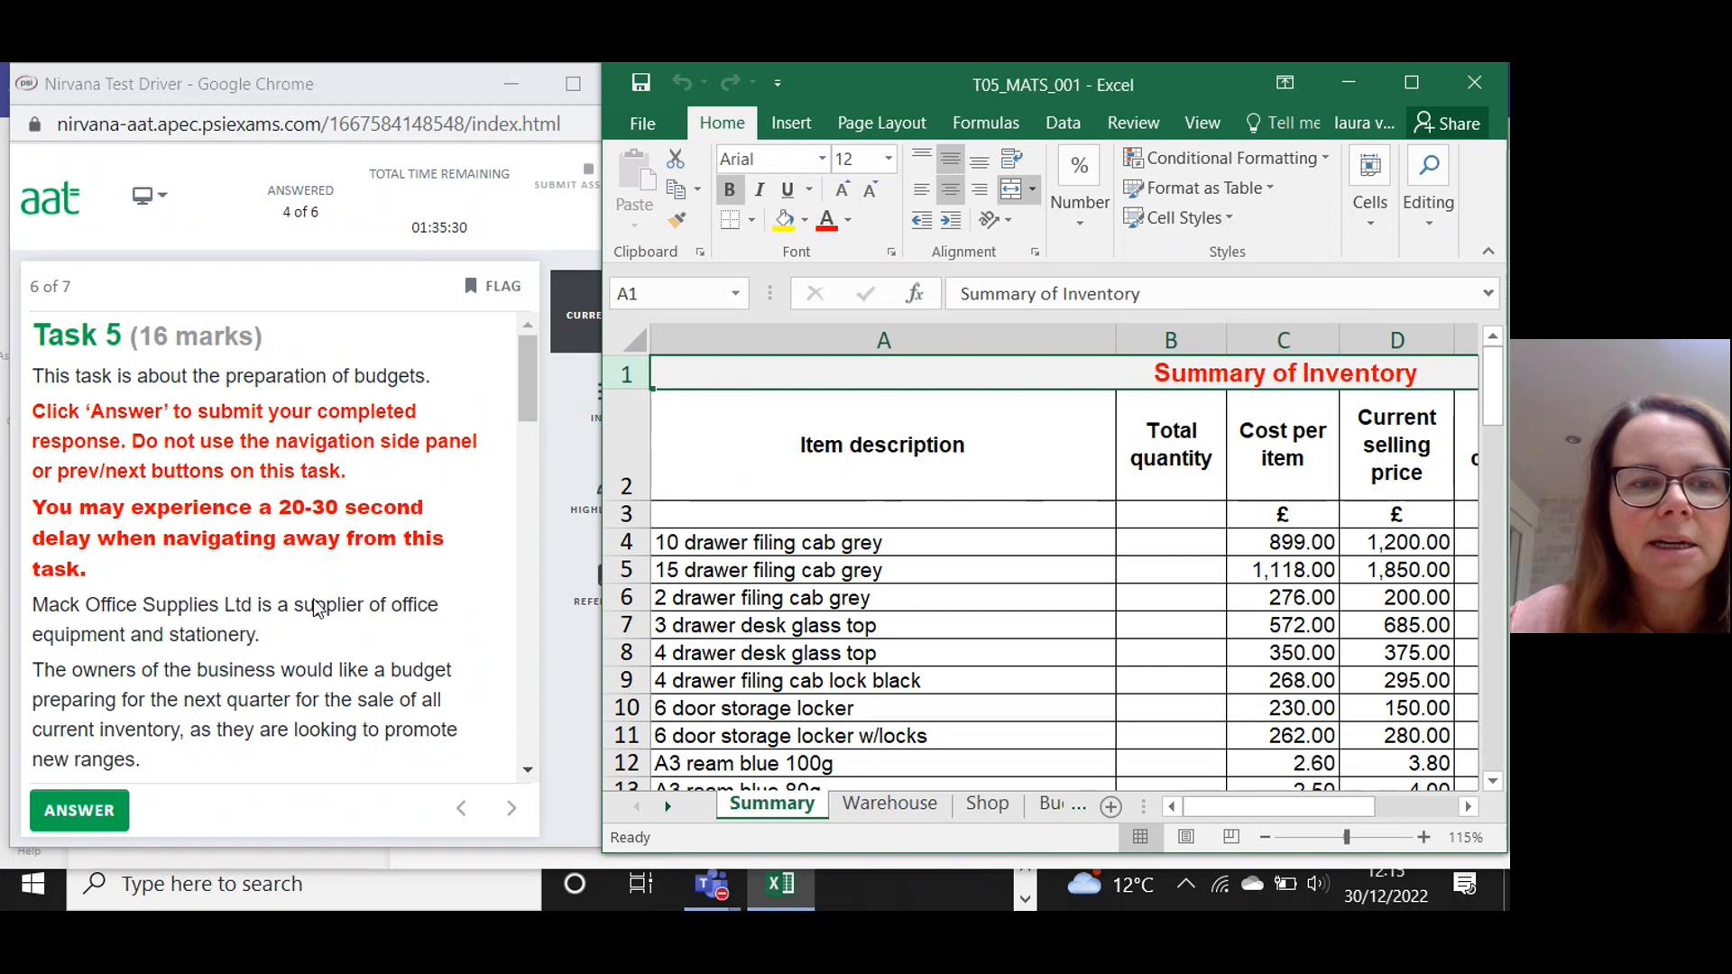
Read the Task 5 scenario and requirements (a) and (b) with the task window enlarged, and restore the side-by-side layout.
mouse_move(527, 378)
mouse_down()
mouse_move(528, 406)
mouse_move(528, 382)
mouse_up()
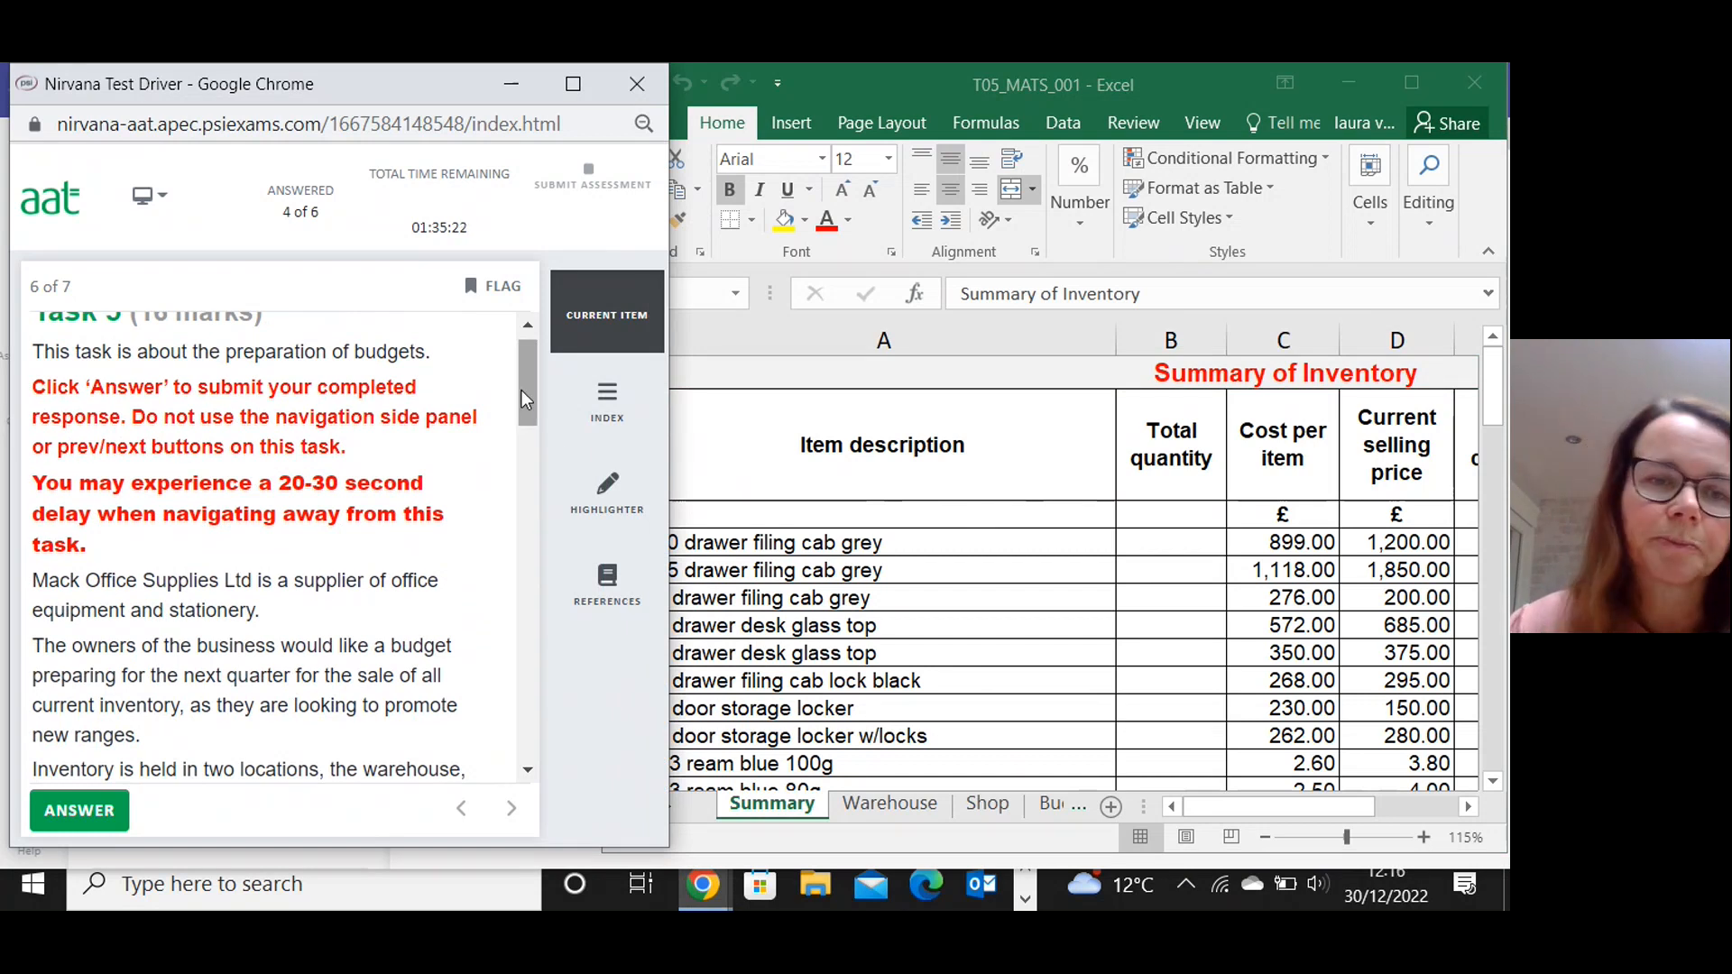
drag(521, 389, 523, 385)
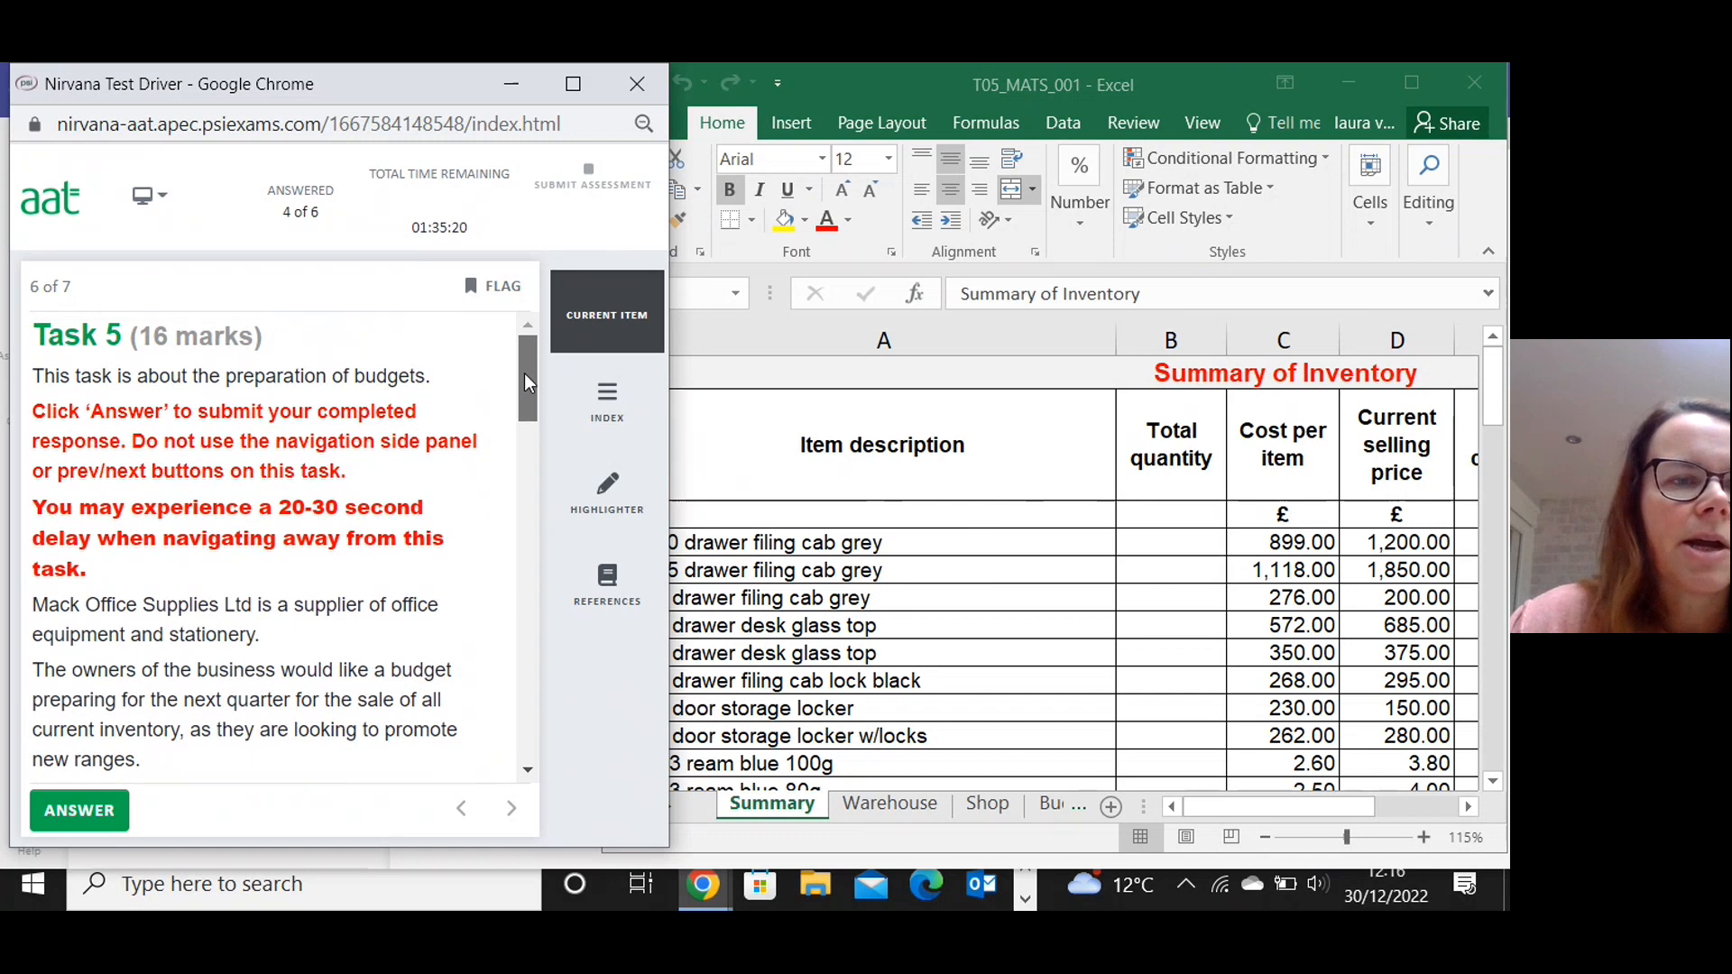
drag(524, 385, 523, 425)
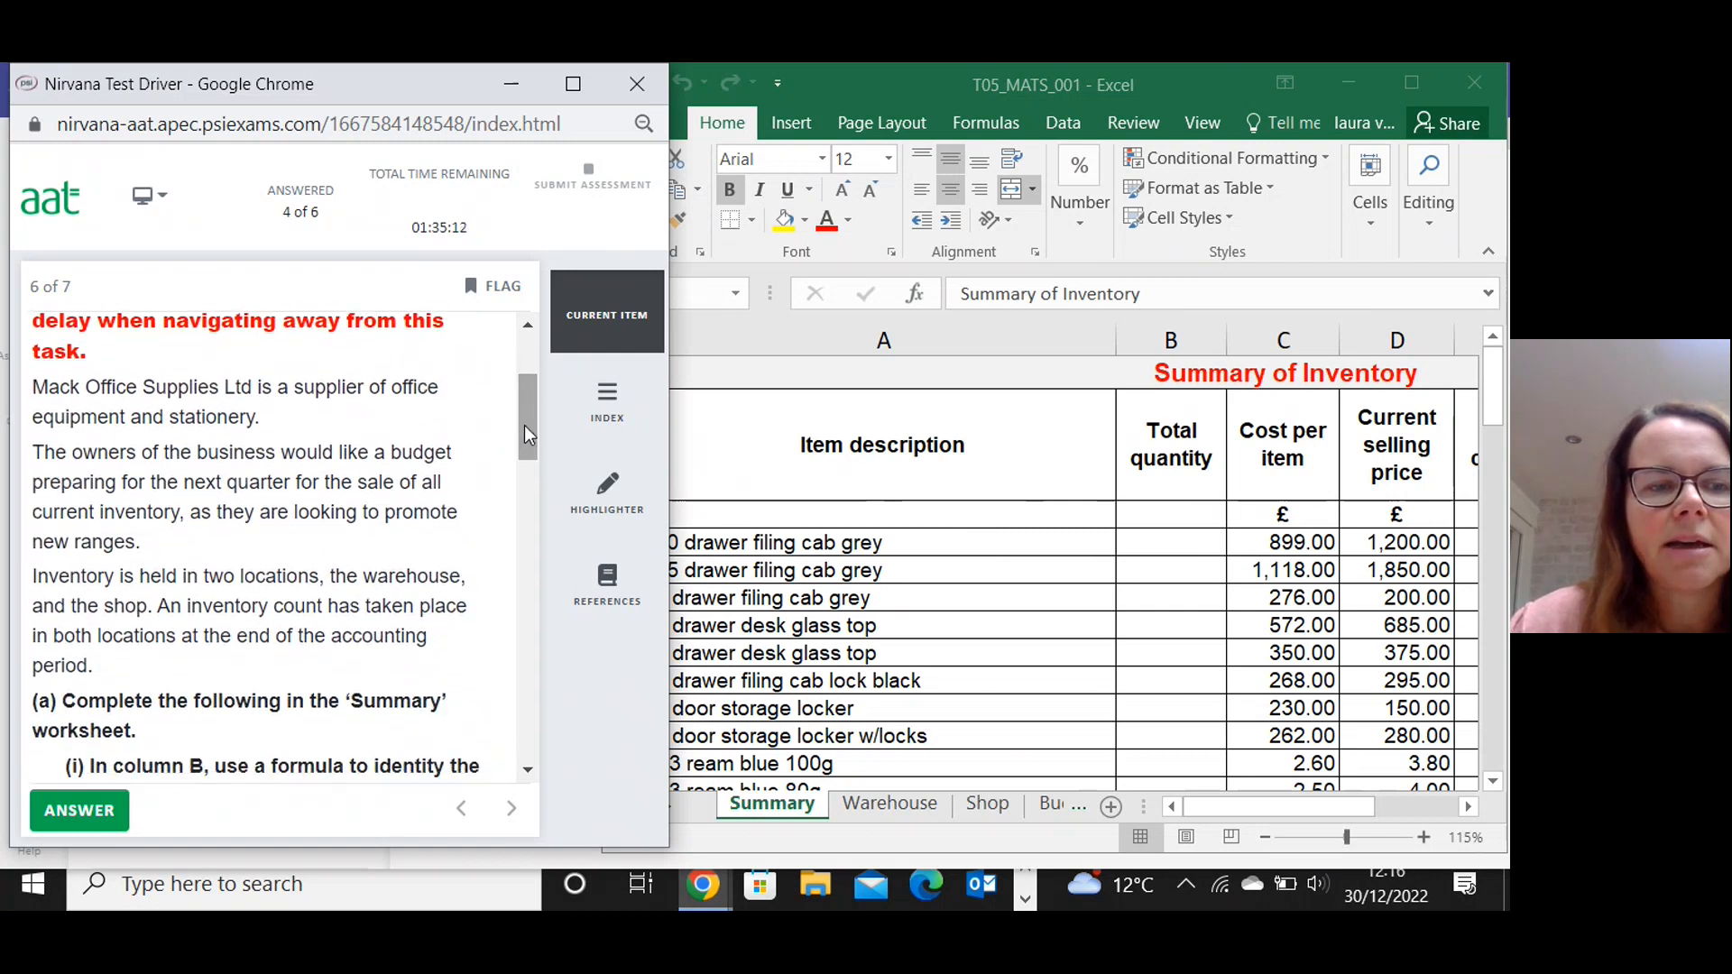
click(574, 85)
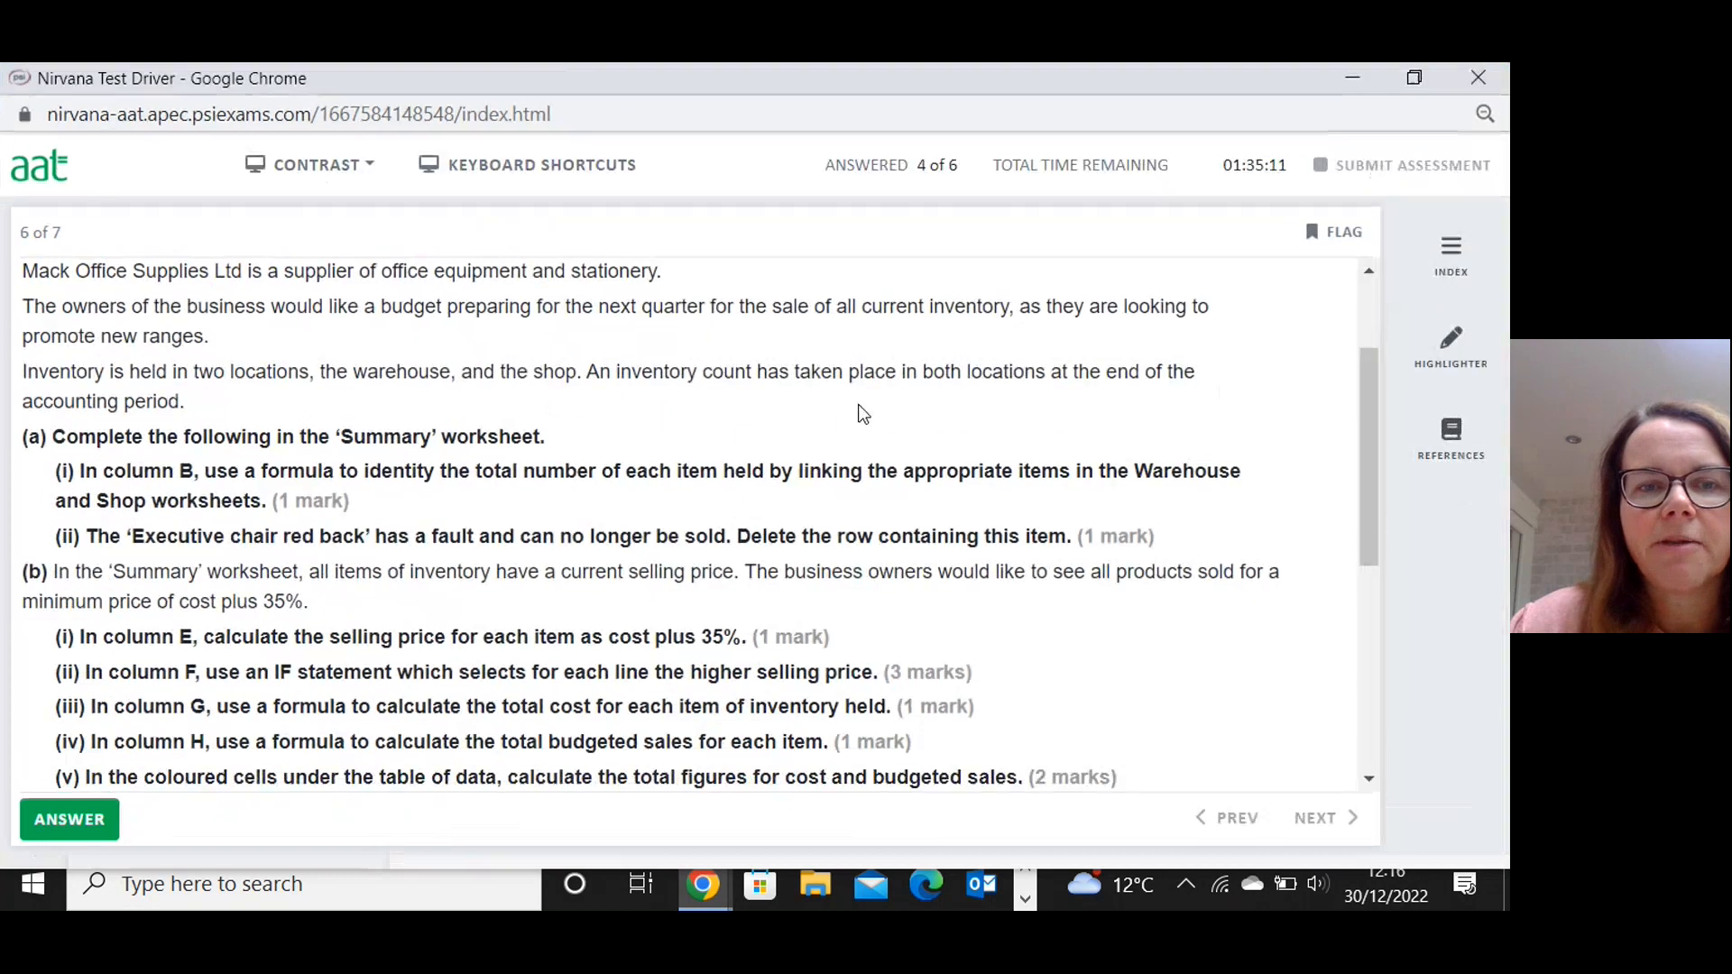
drag(1361, 495, 1362, 484)
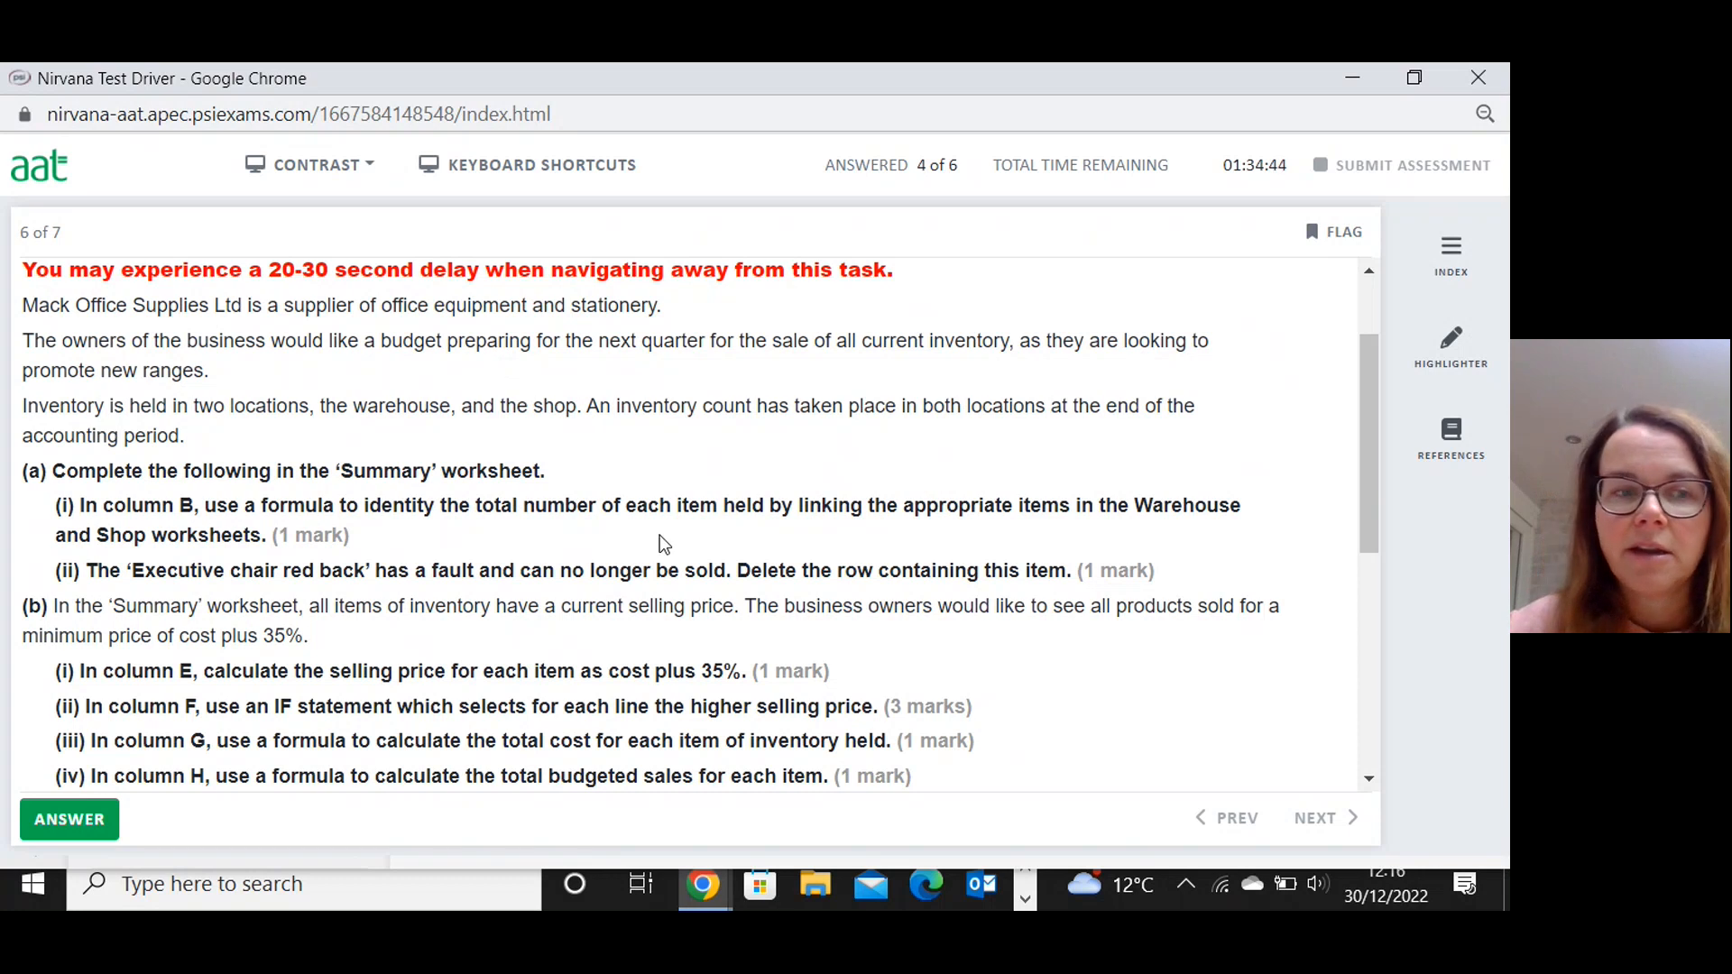
drag(1368, 409, 1351, 464)
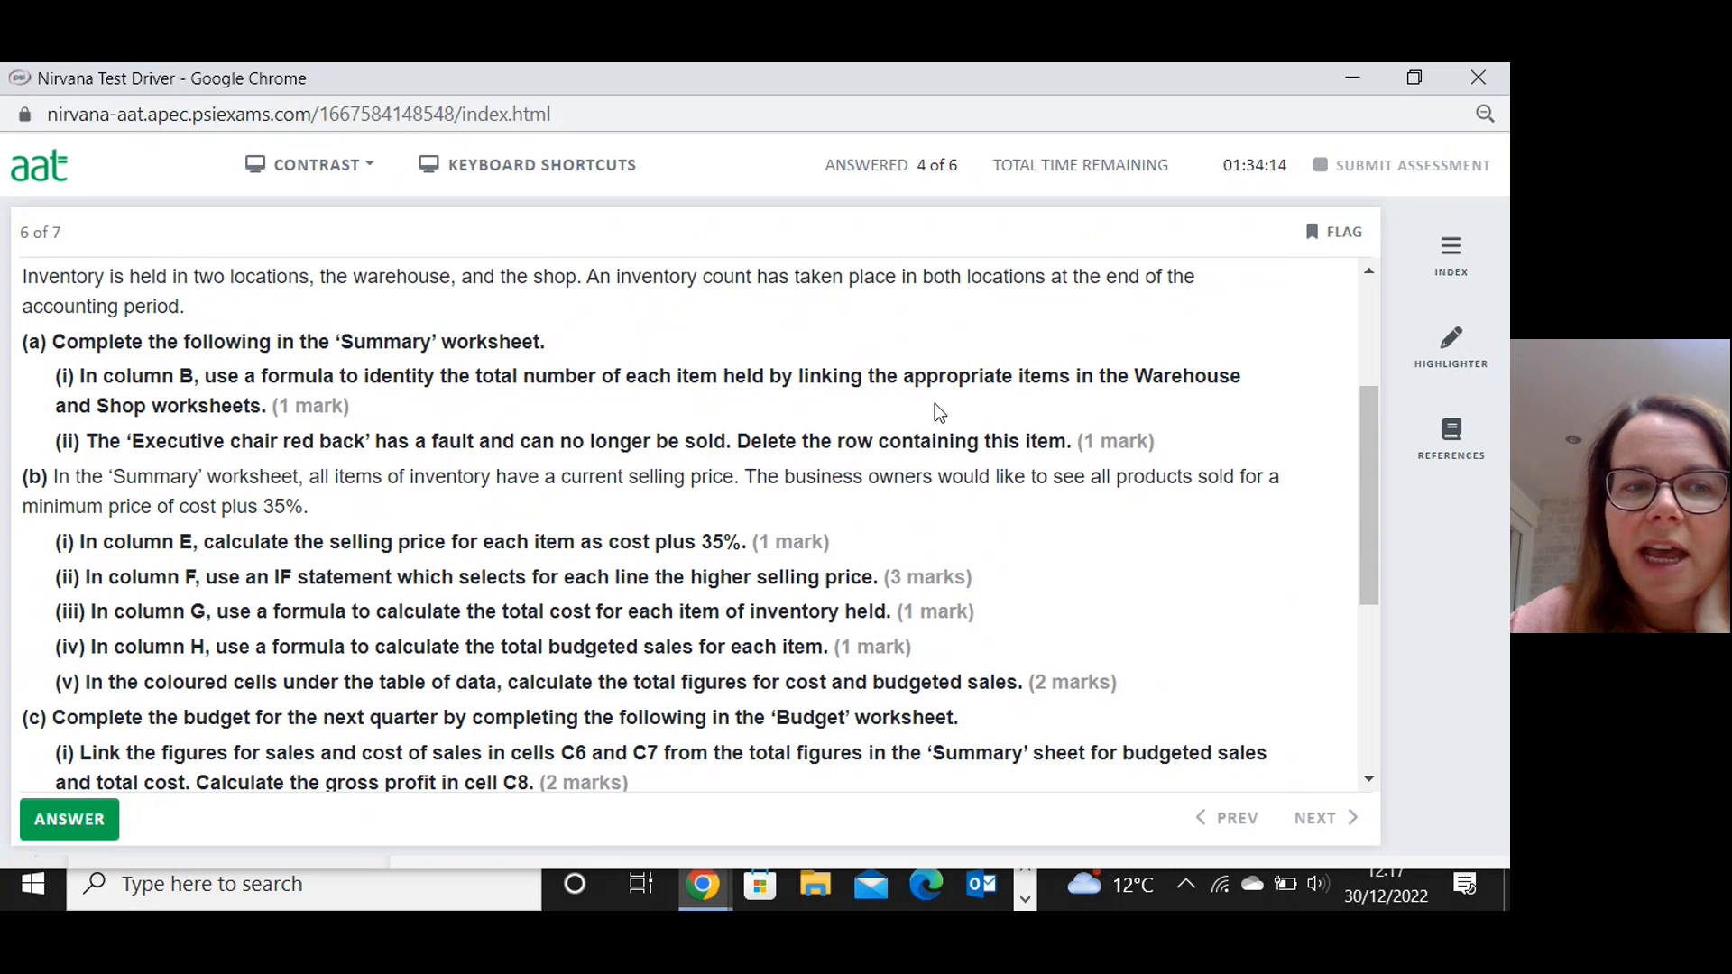
click(1414, 80)
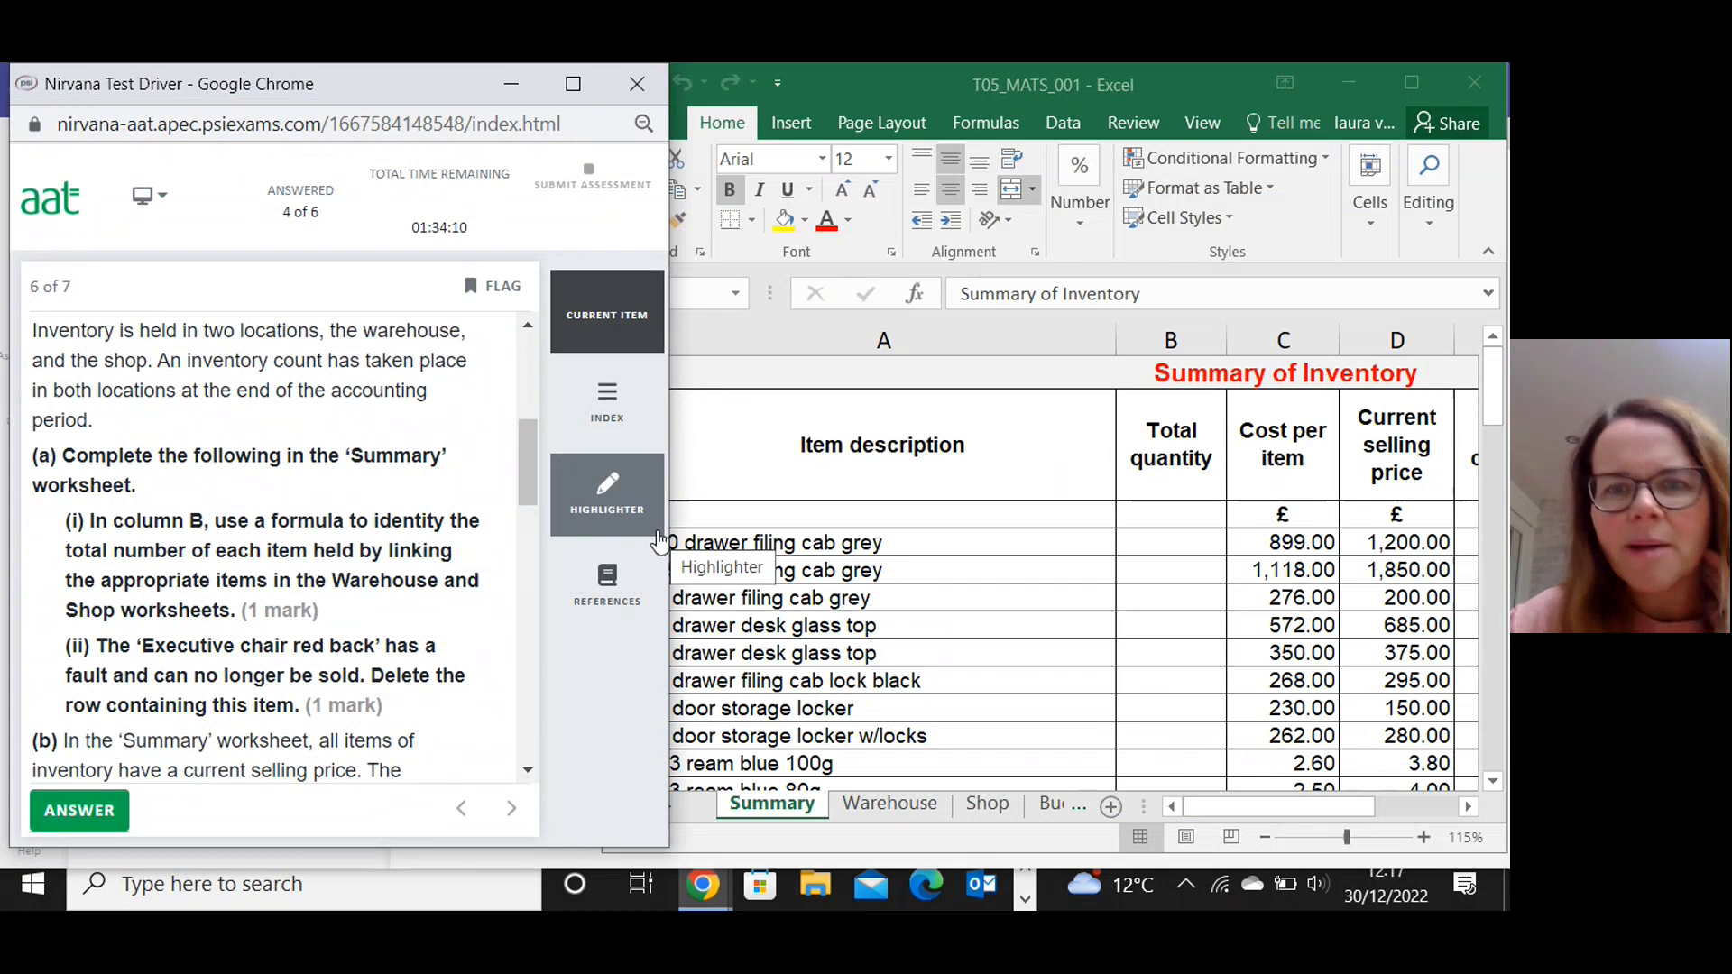
Look through the workbook's Budget, Shop and Warehouse worksheets and return to the Summary worksheet.
click(1019, 564)
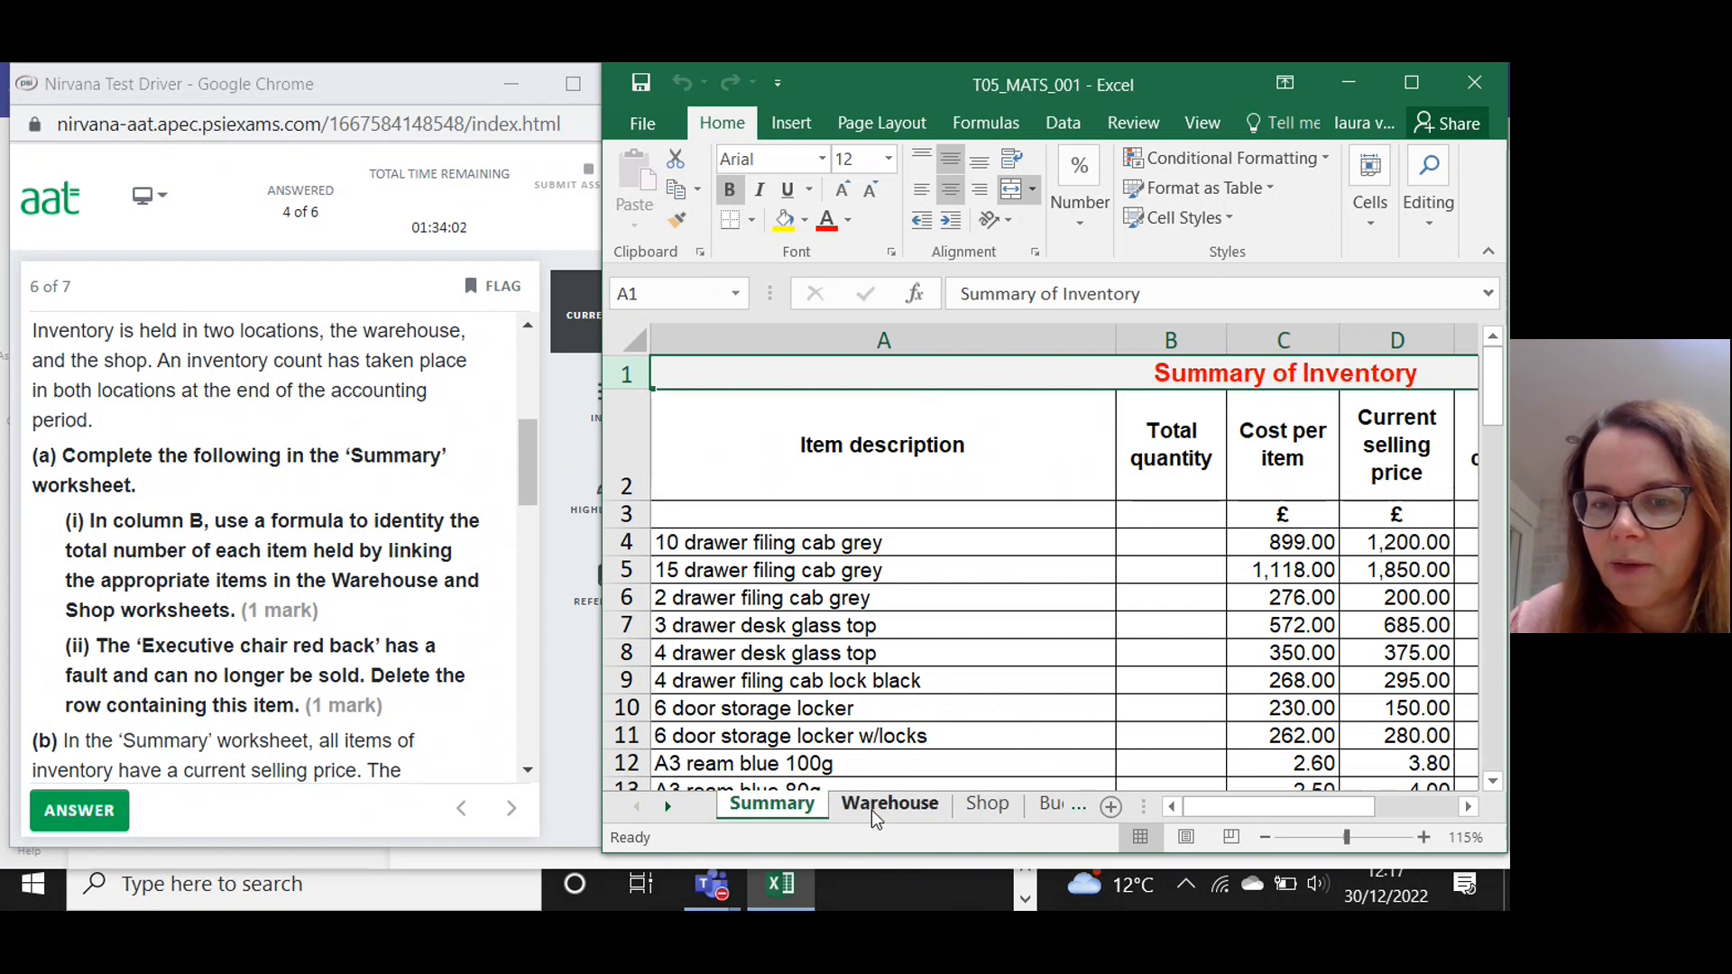
click(1041, 812)
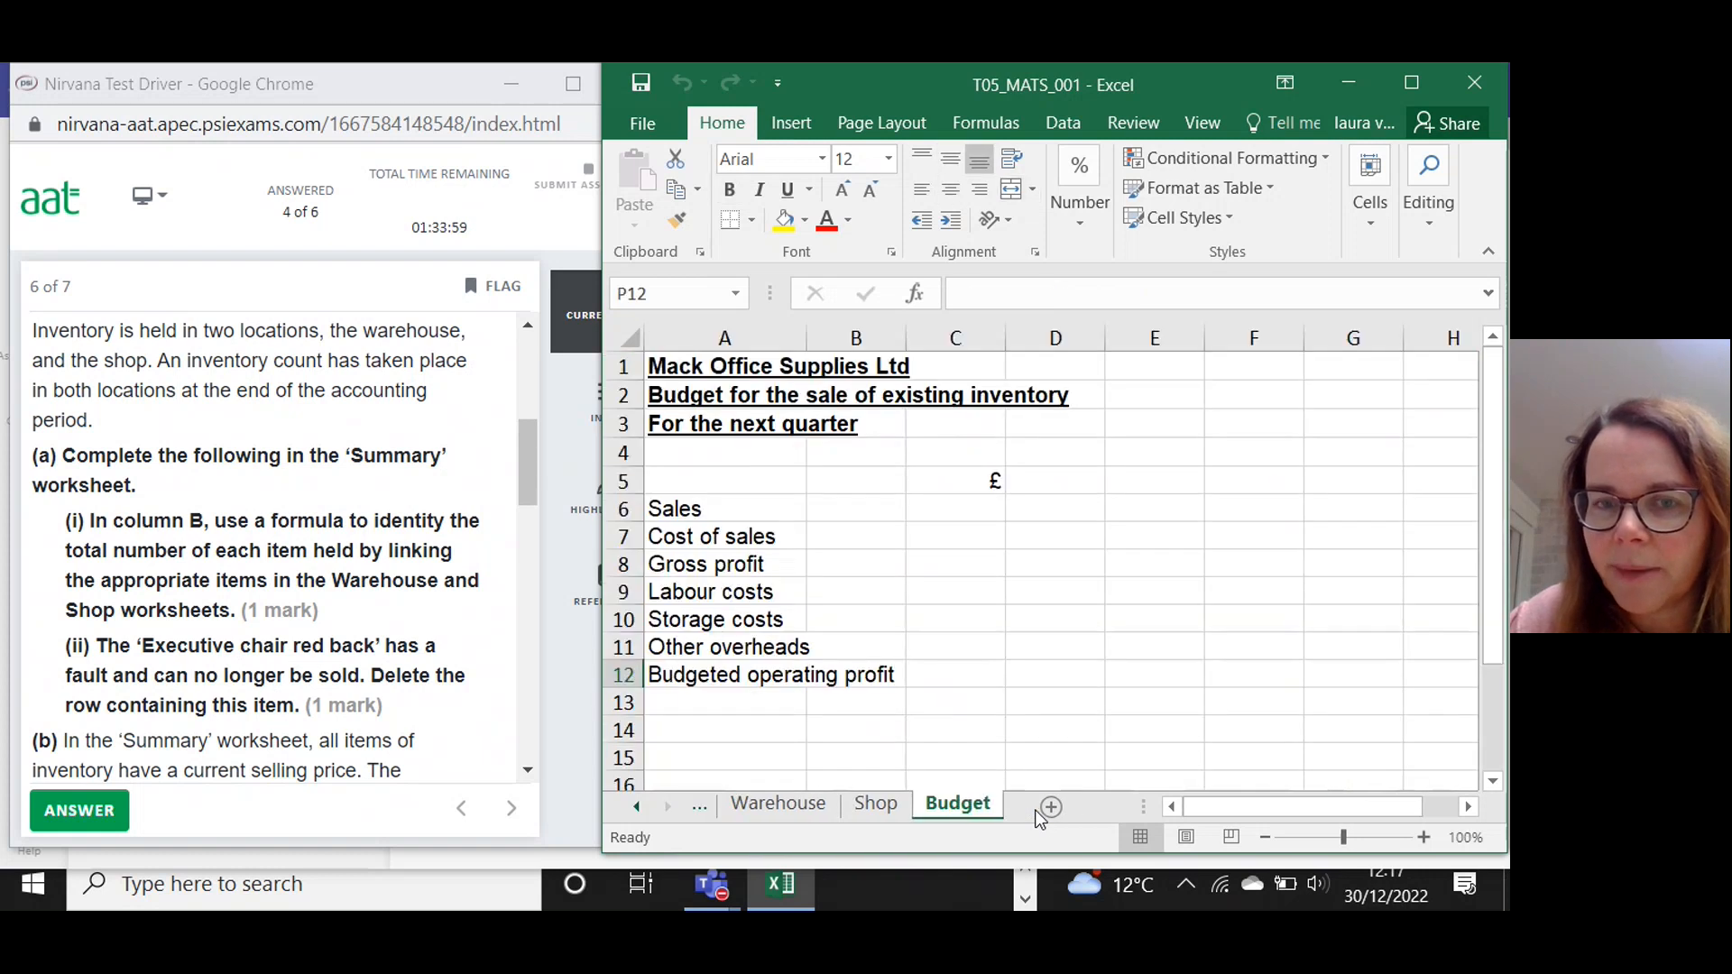
click(881, 810)
click(777, 803)
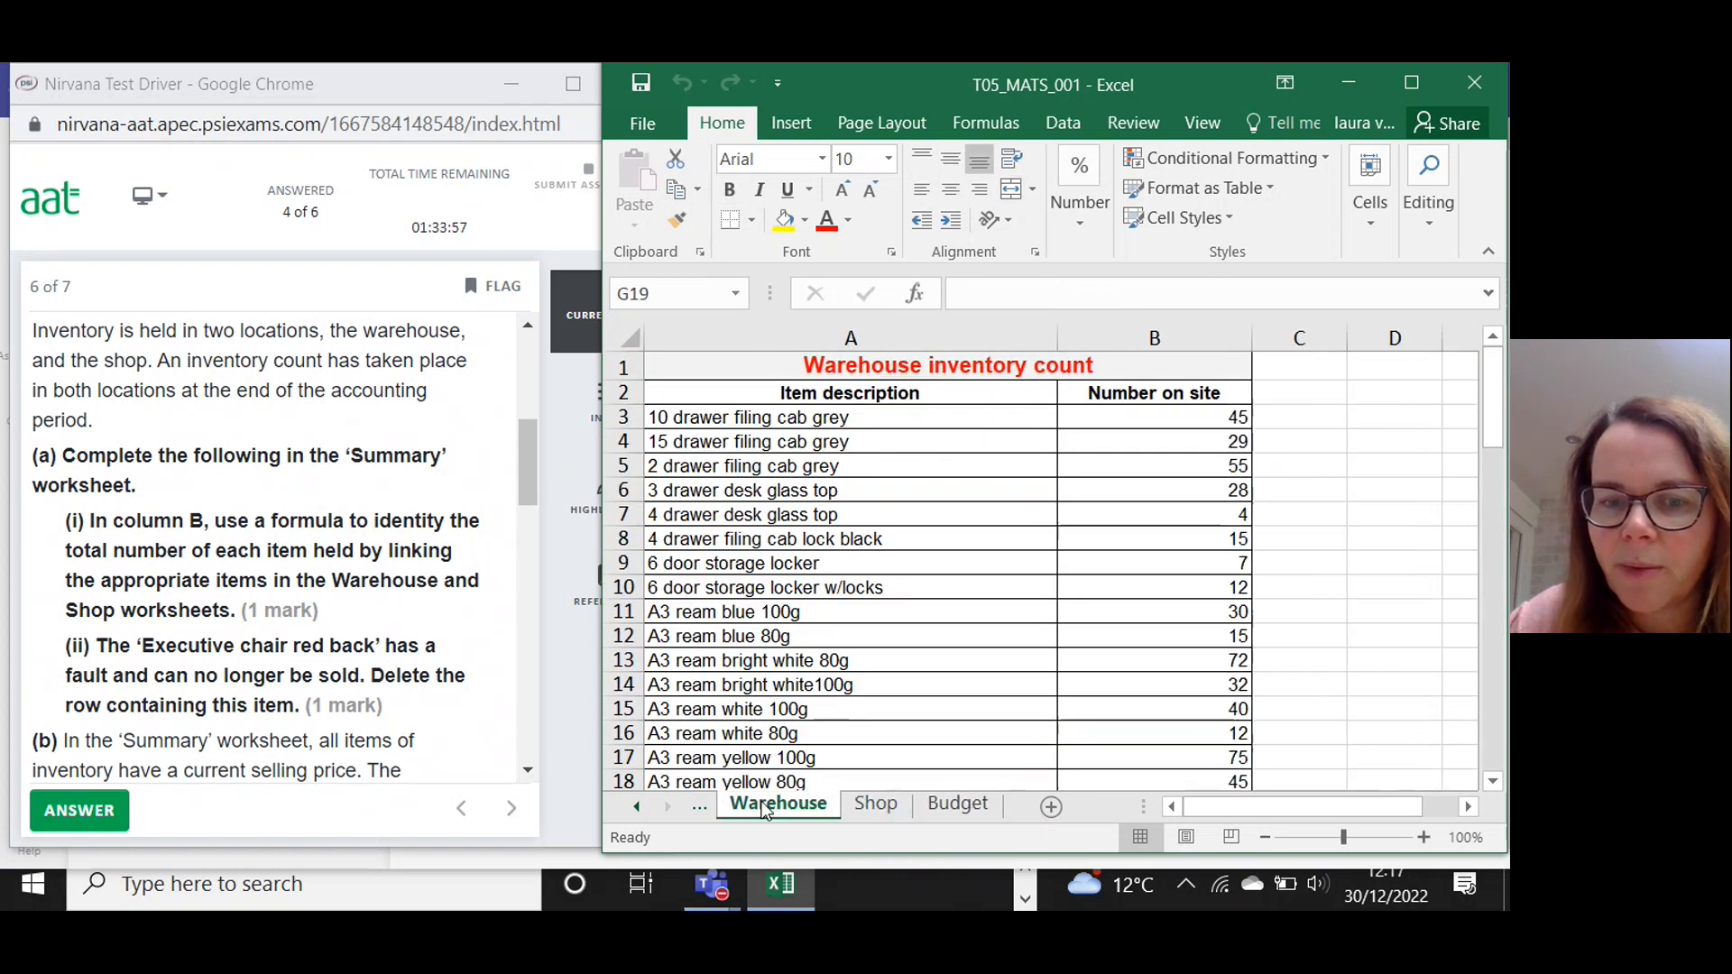
click(702, 804)
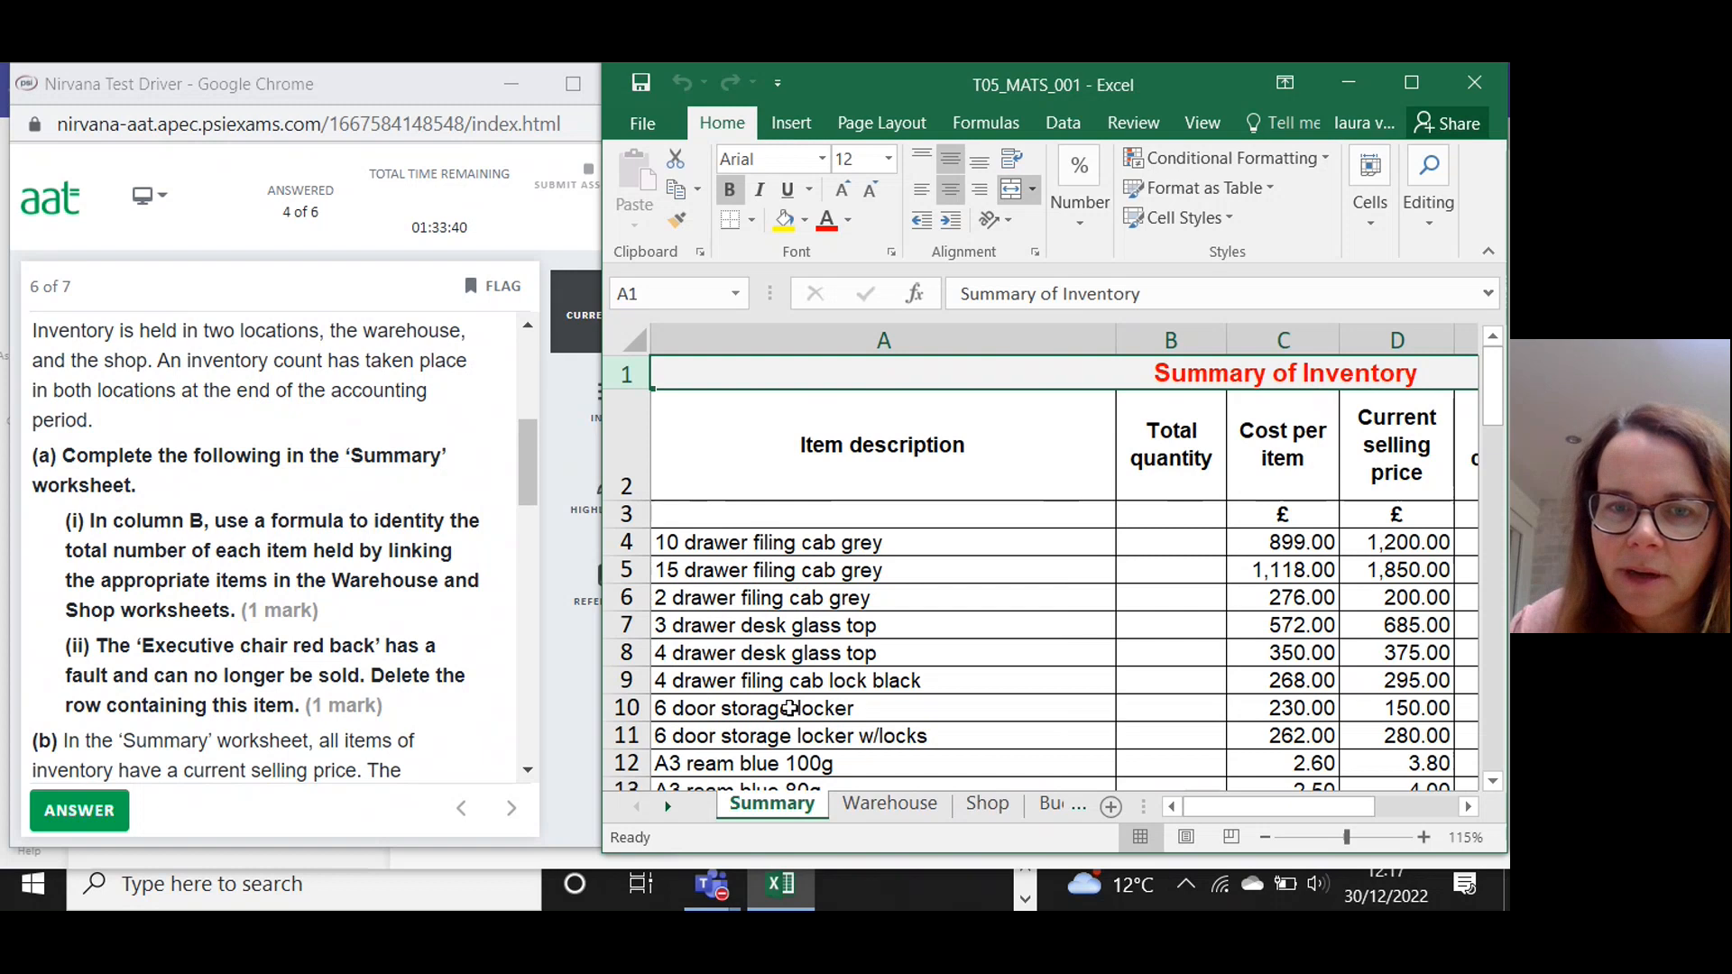
In Summary cell B4, total the 10 drawer filing cab grey stock from both locations with the formula =Warehouse!B3+Shop!B3.
click(1141, 541)
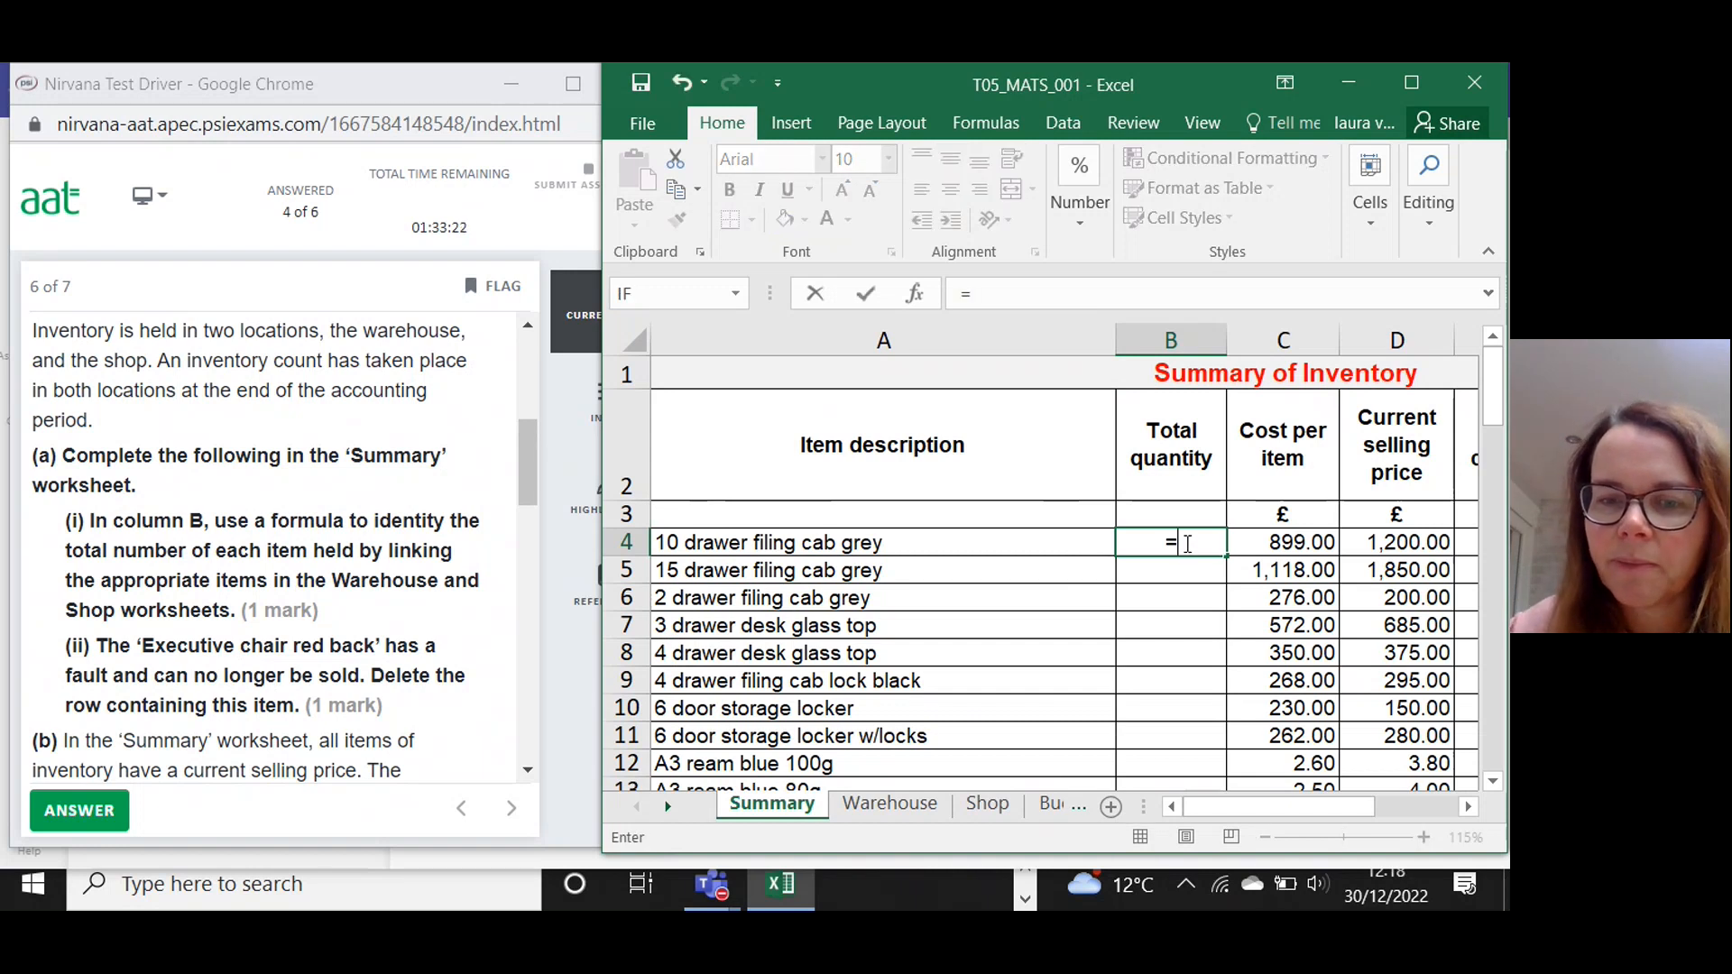
click(901, 803)
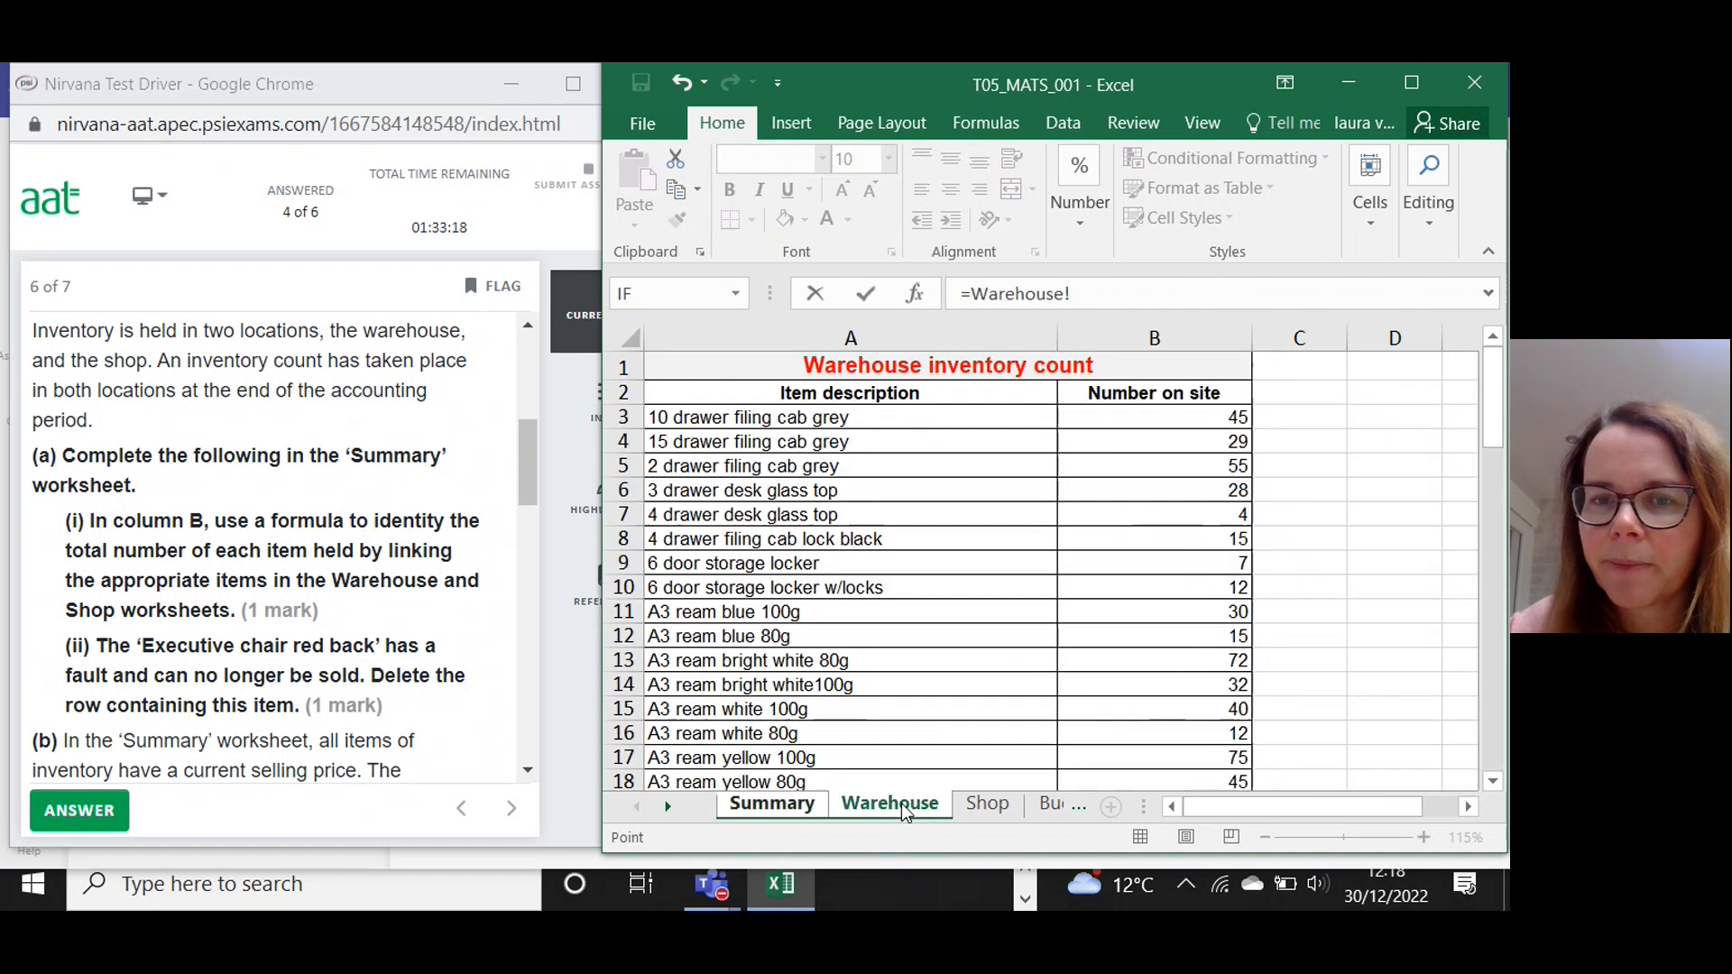
click(1125, 417)
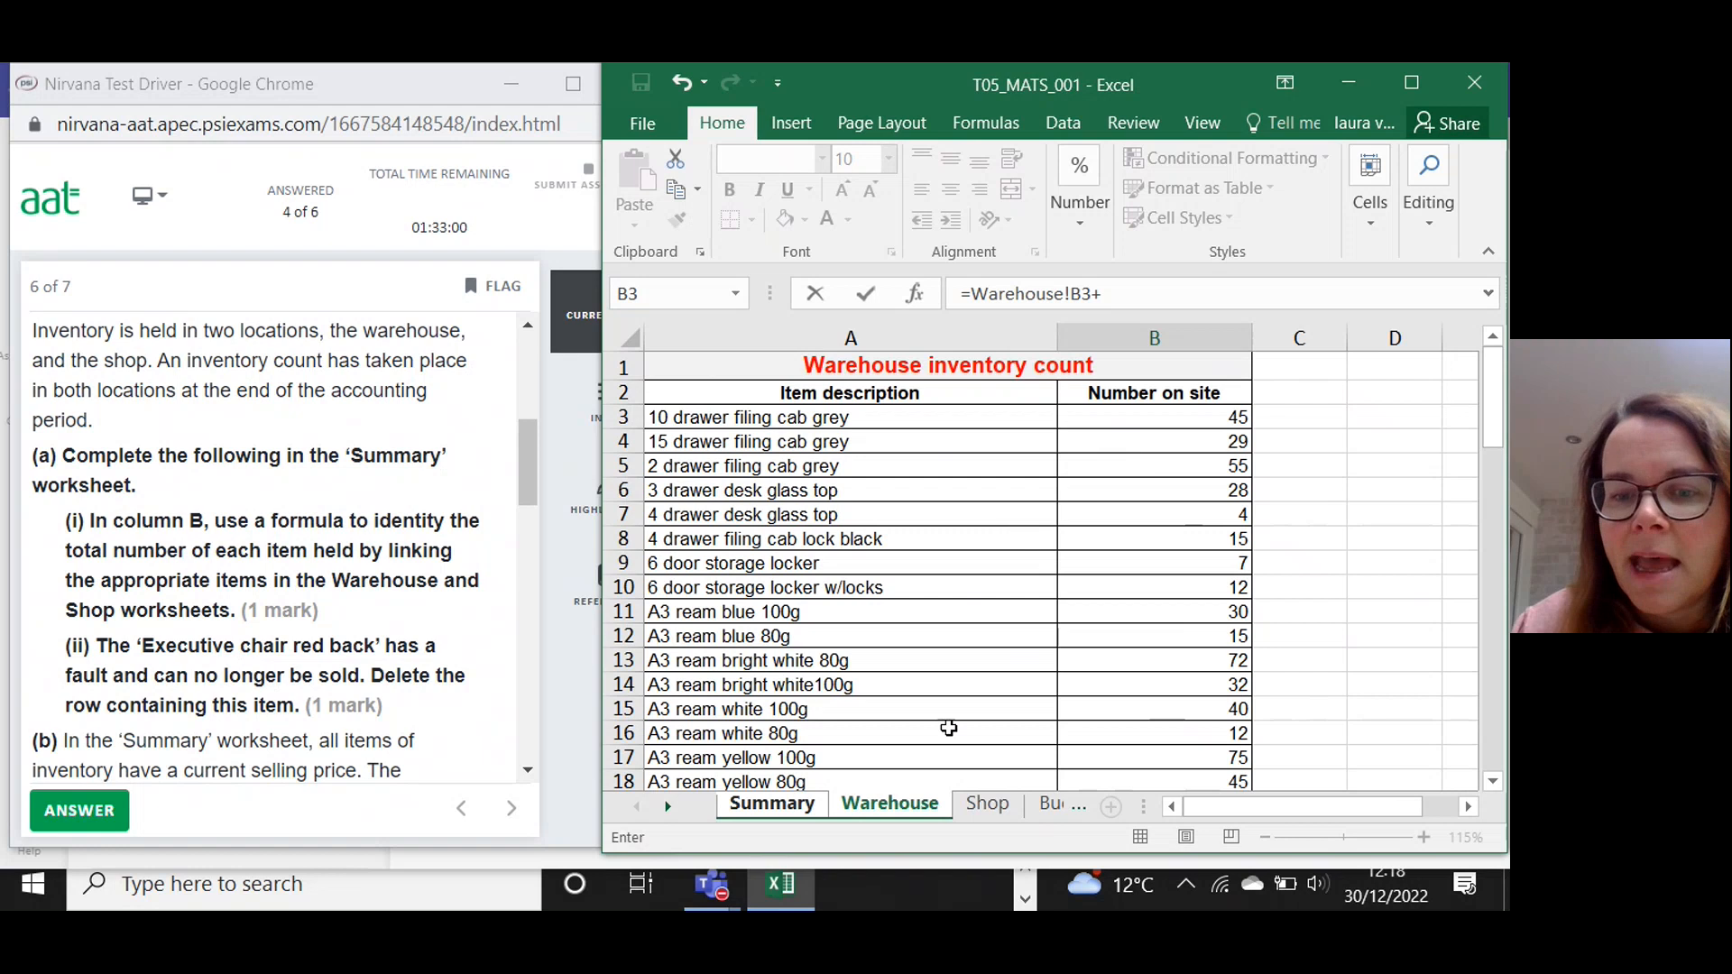
click(985, 806)
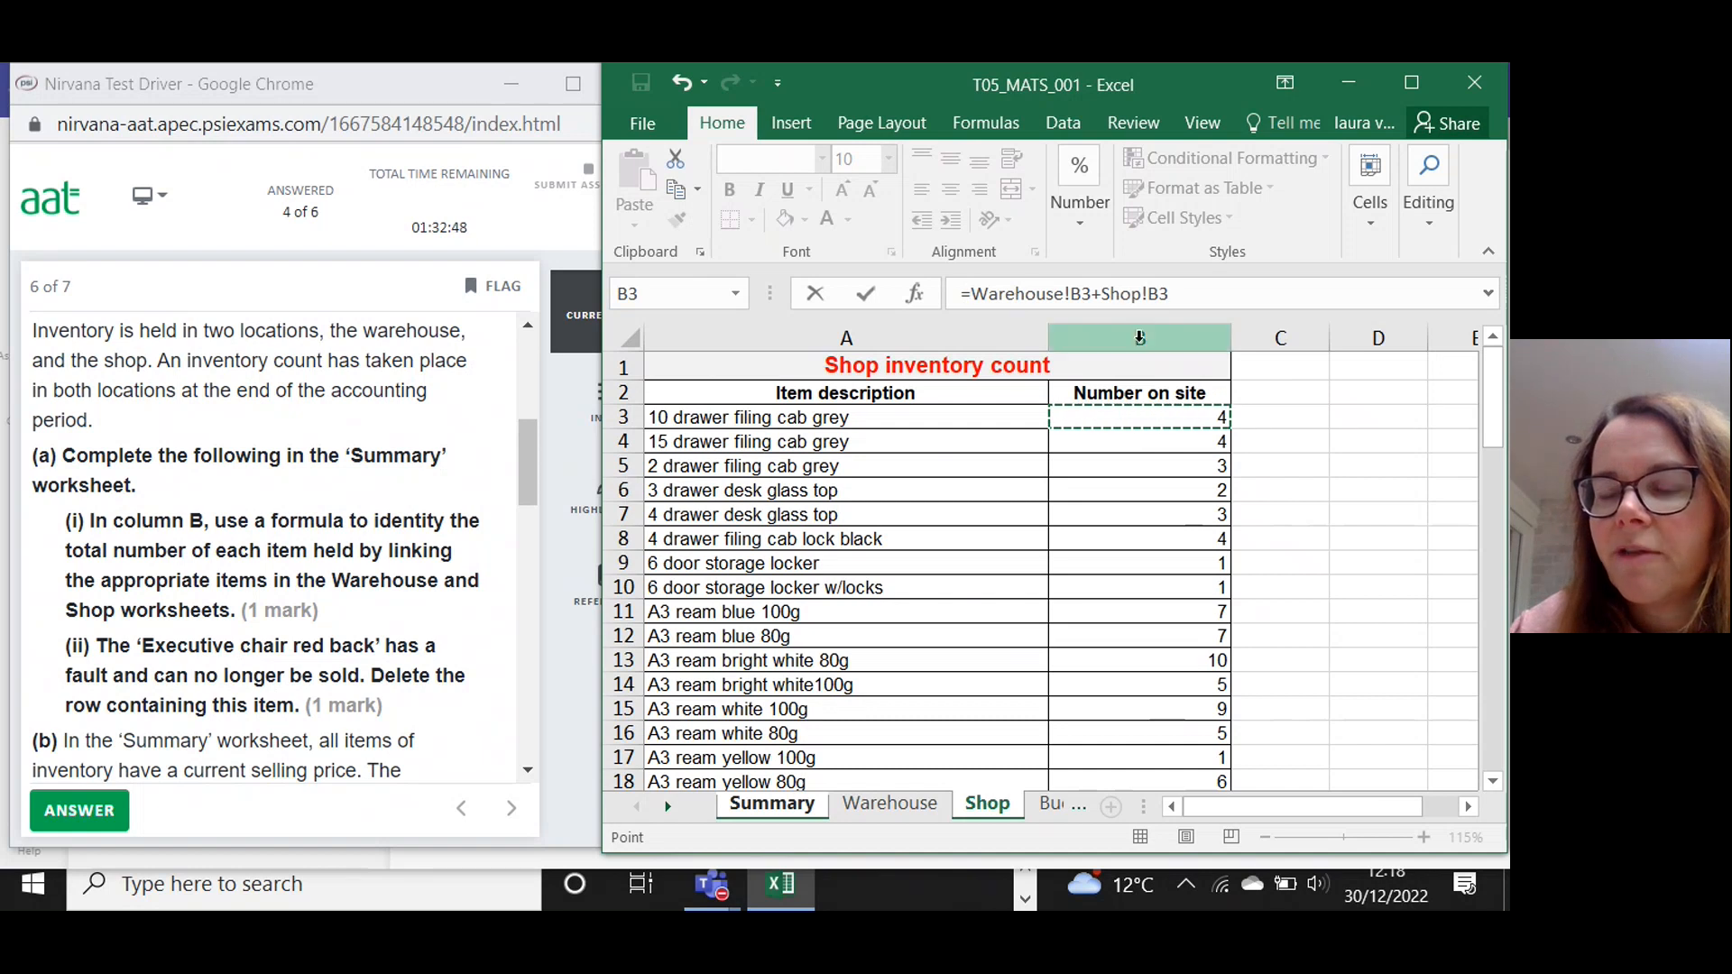
key(Return)
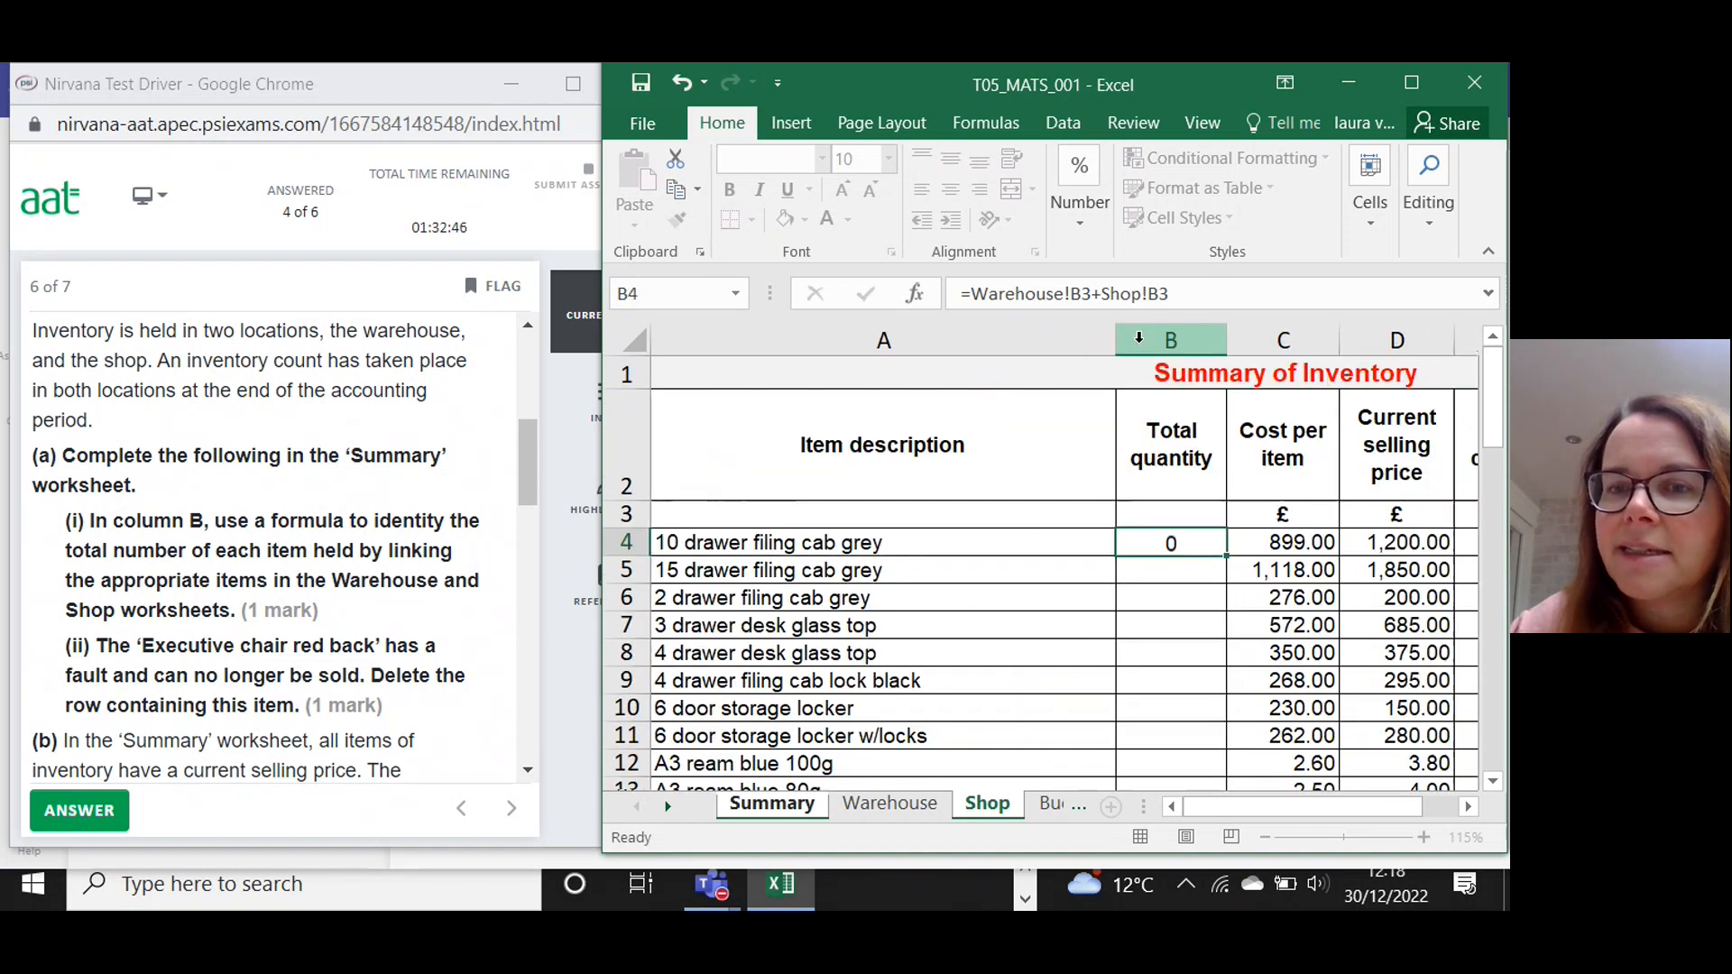
click(1201, 542)
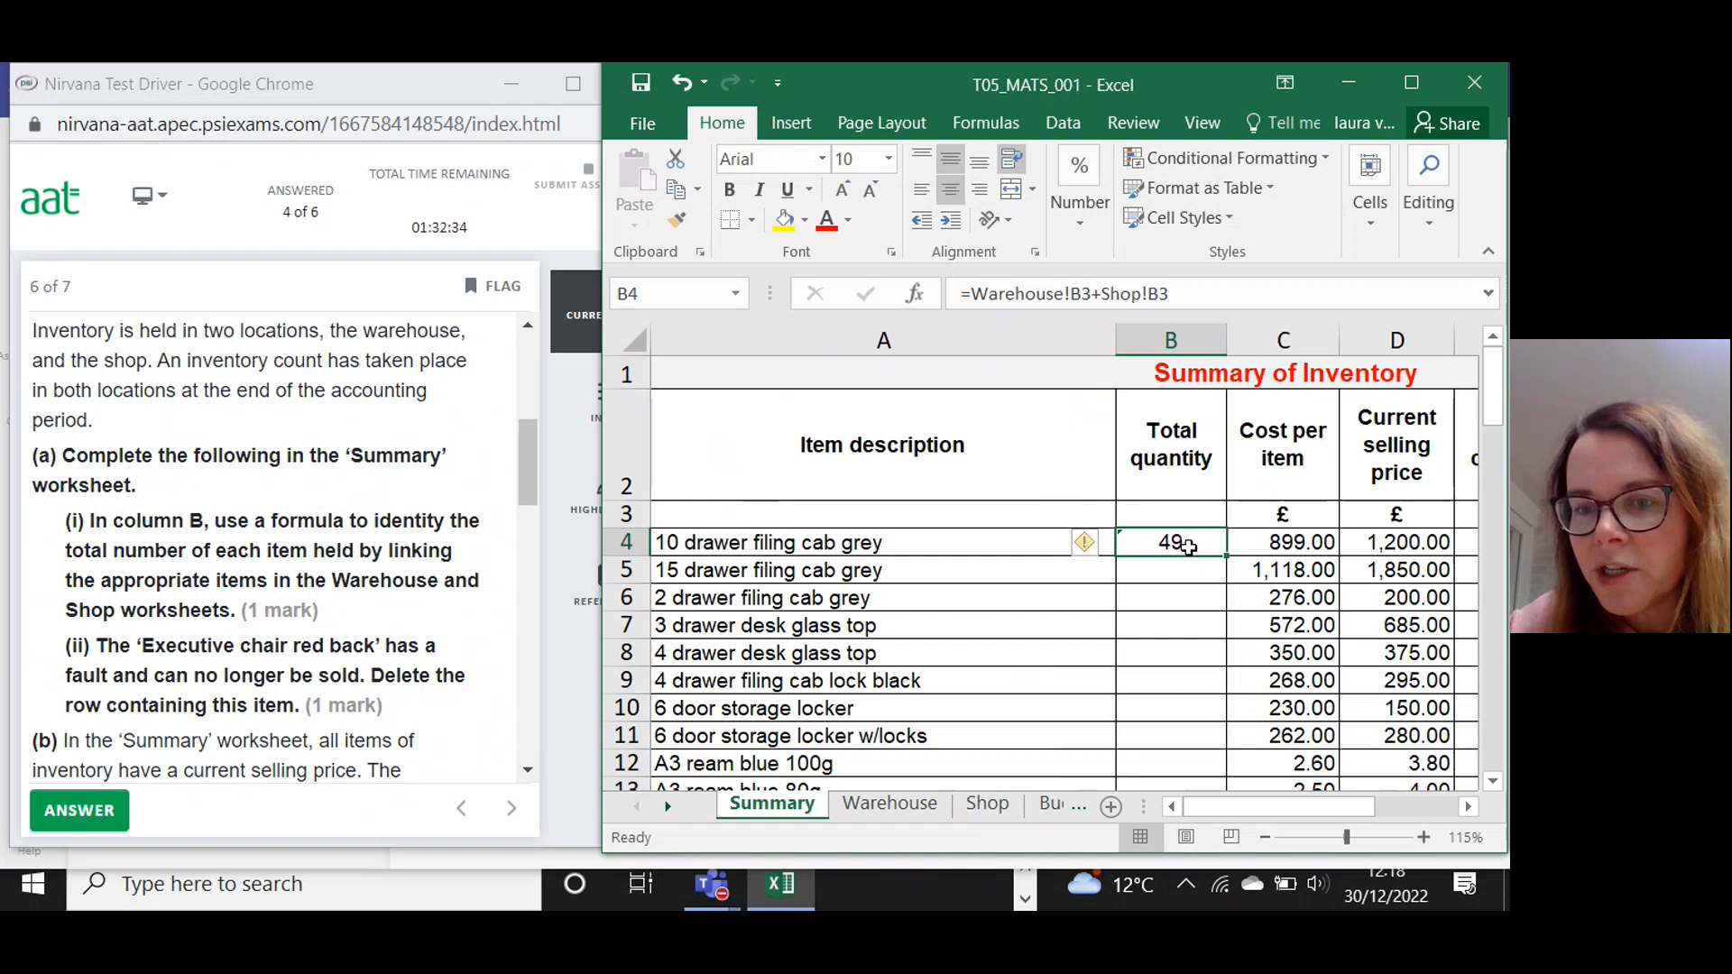
Fill the B4 total quantity formula down column B for all inventory items and check the copied formula in B50.
click(1412, 82)
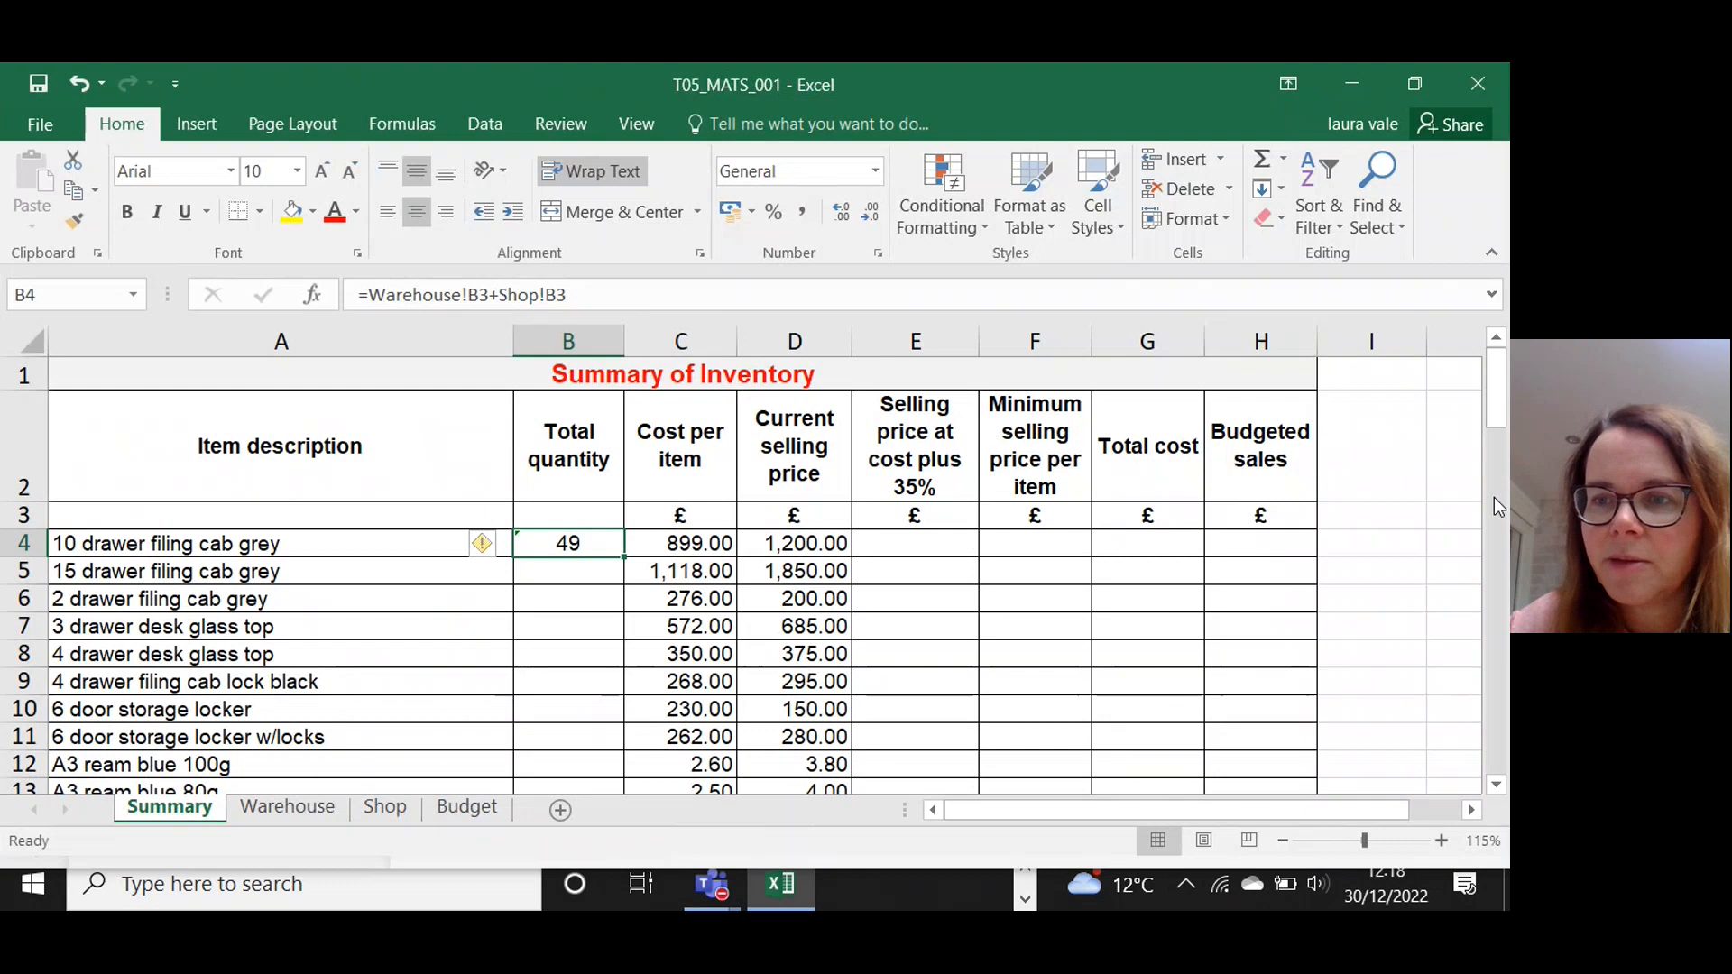
drag(1490, 406, 1490, 416)
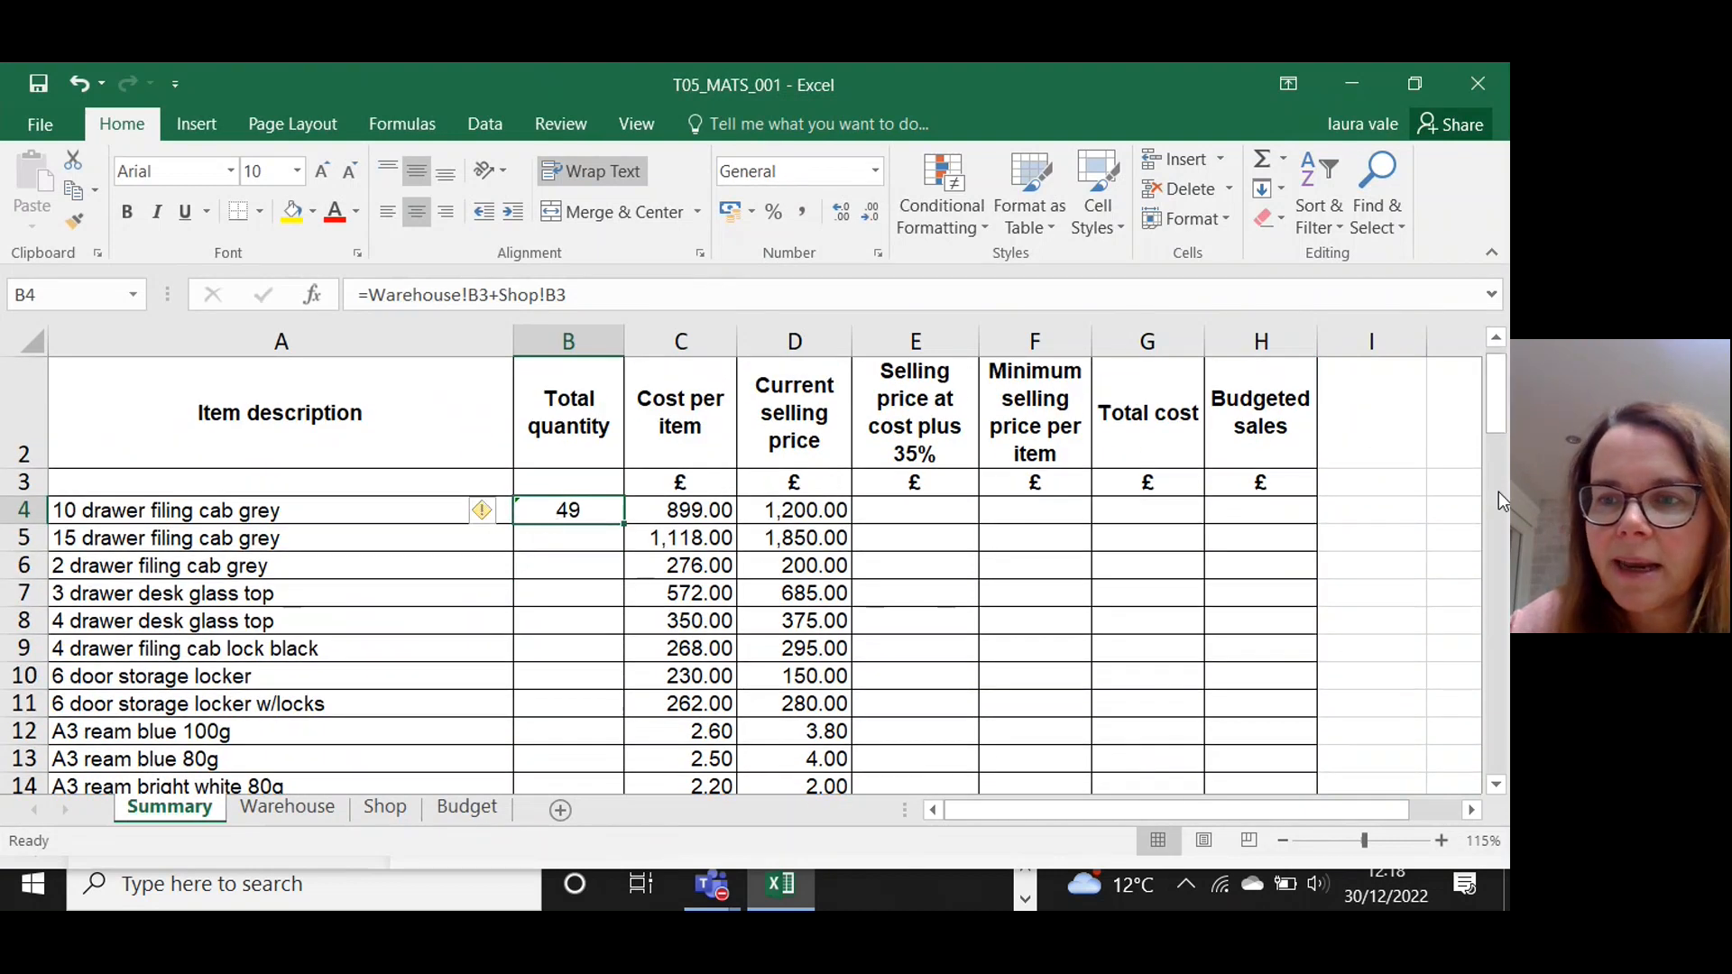
drag(1497, 417, 1492, 383)
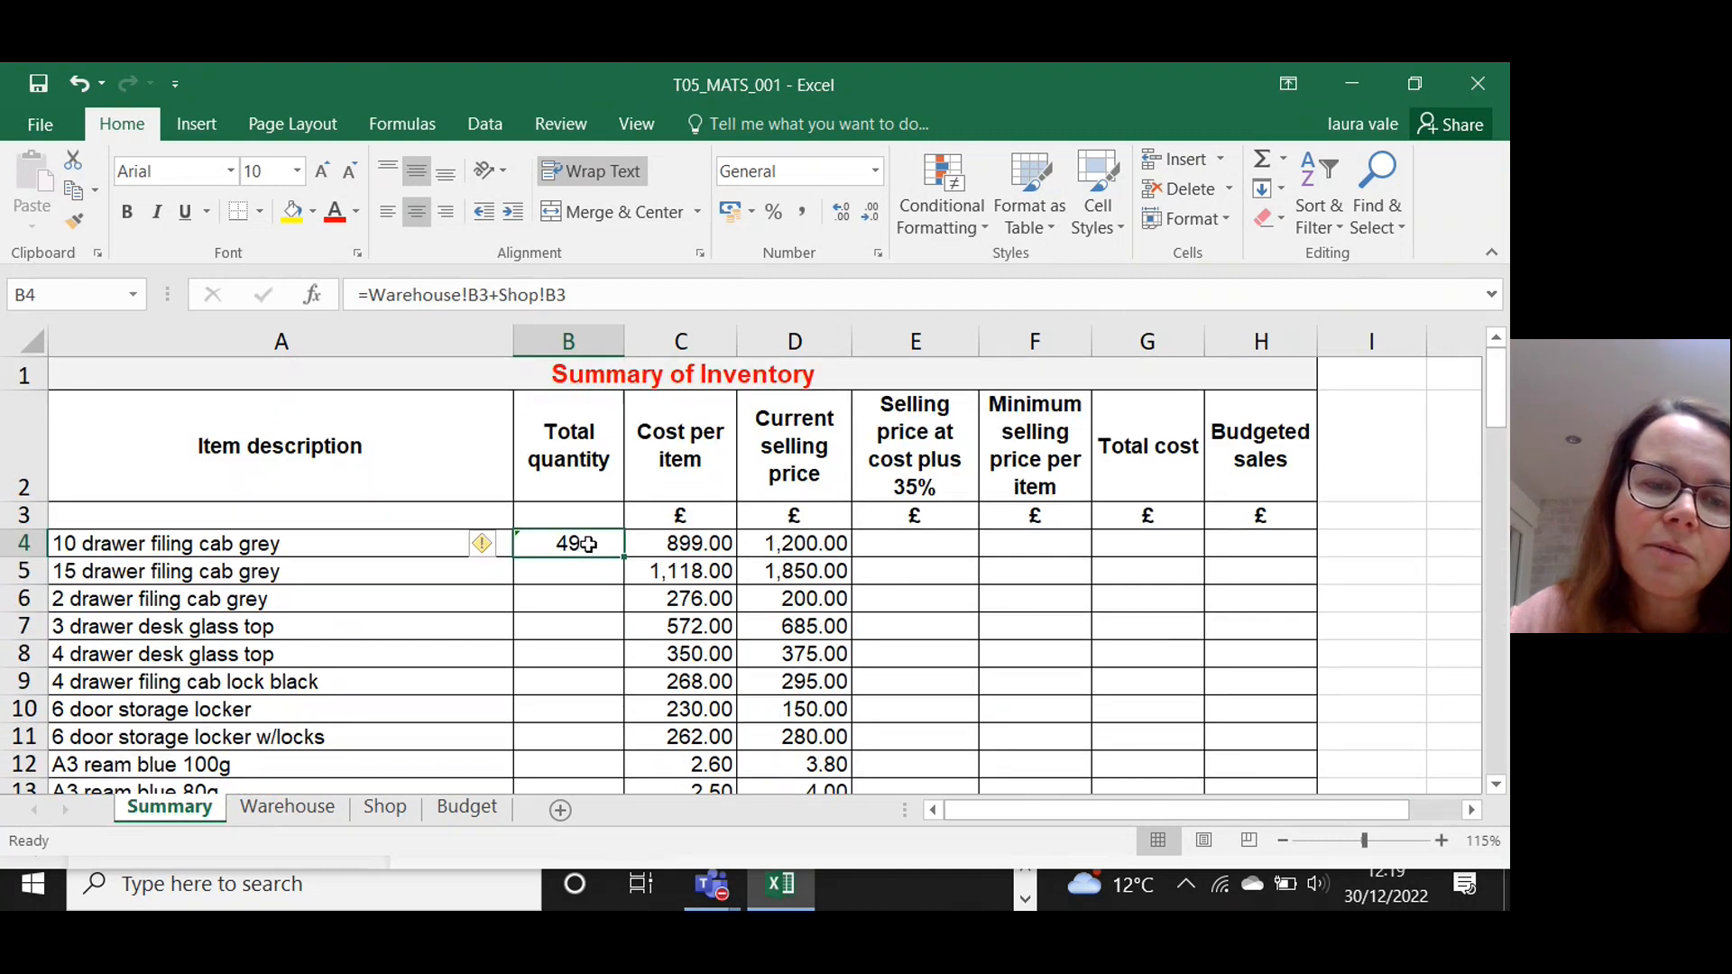
double_click(621, 557)
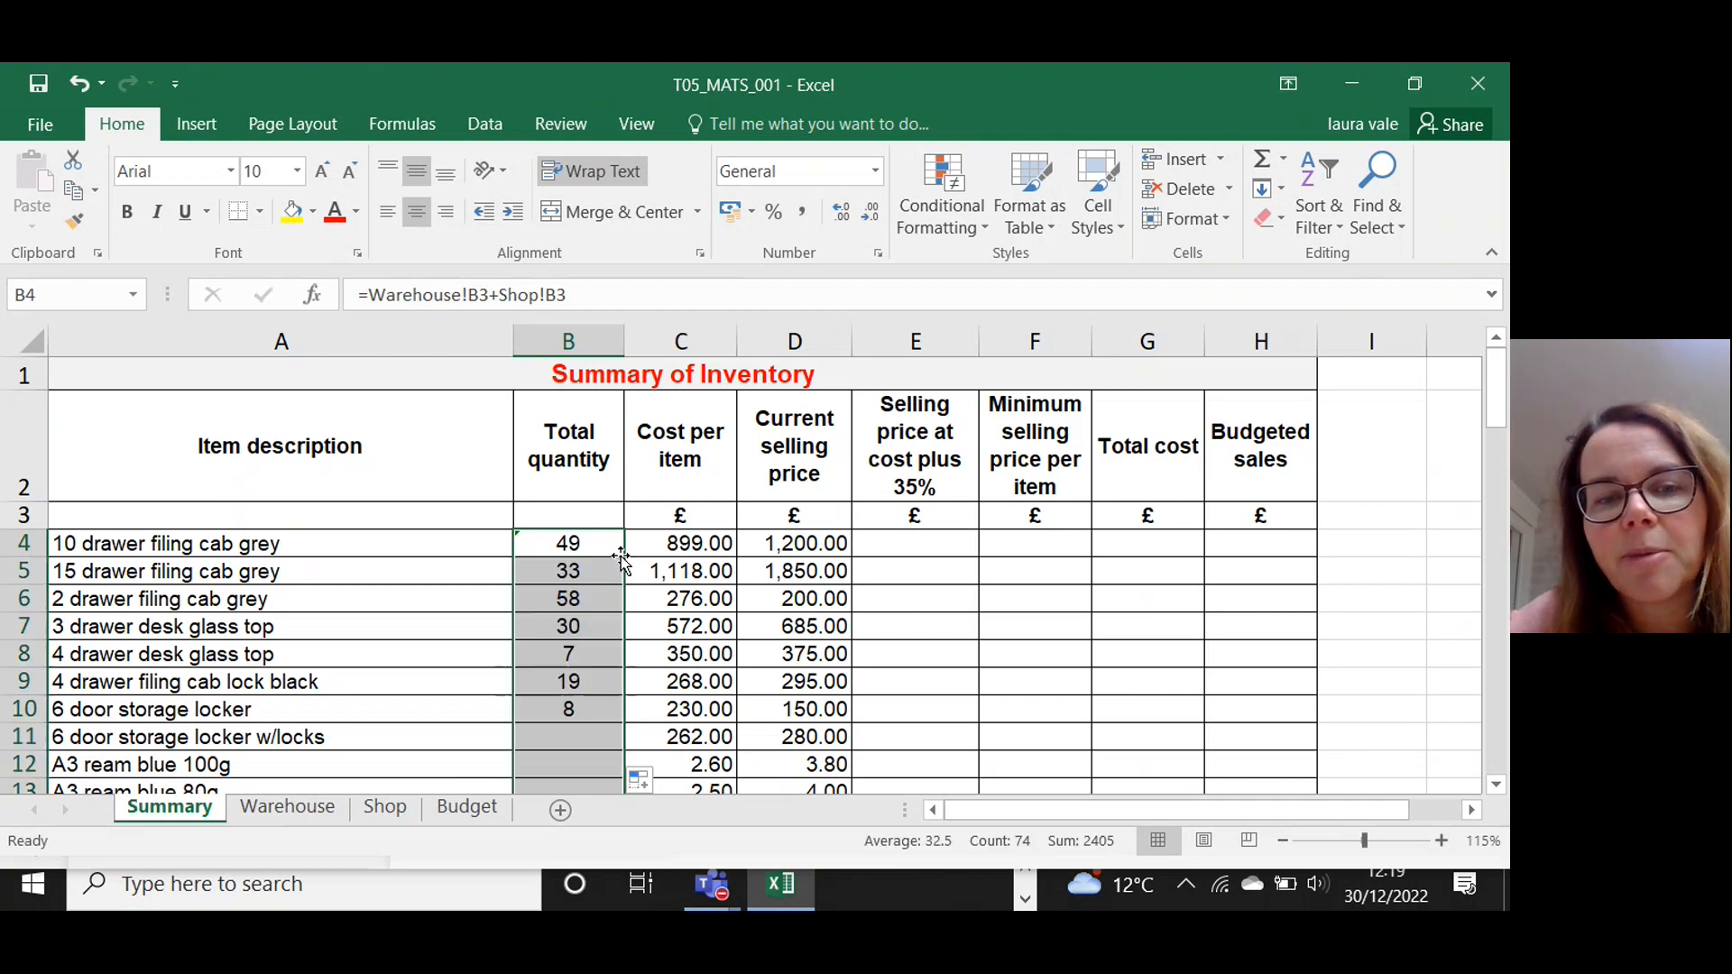
click(1492, 393)
drag(1492, 393, 1497, 622)
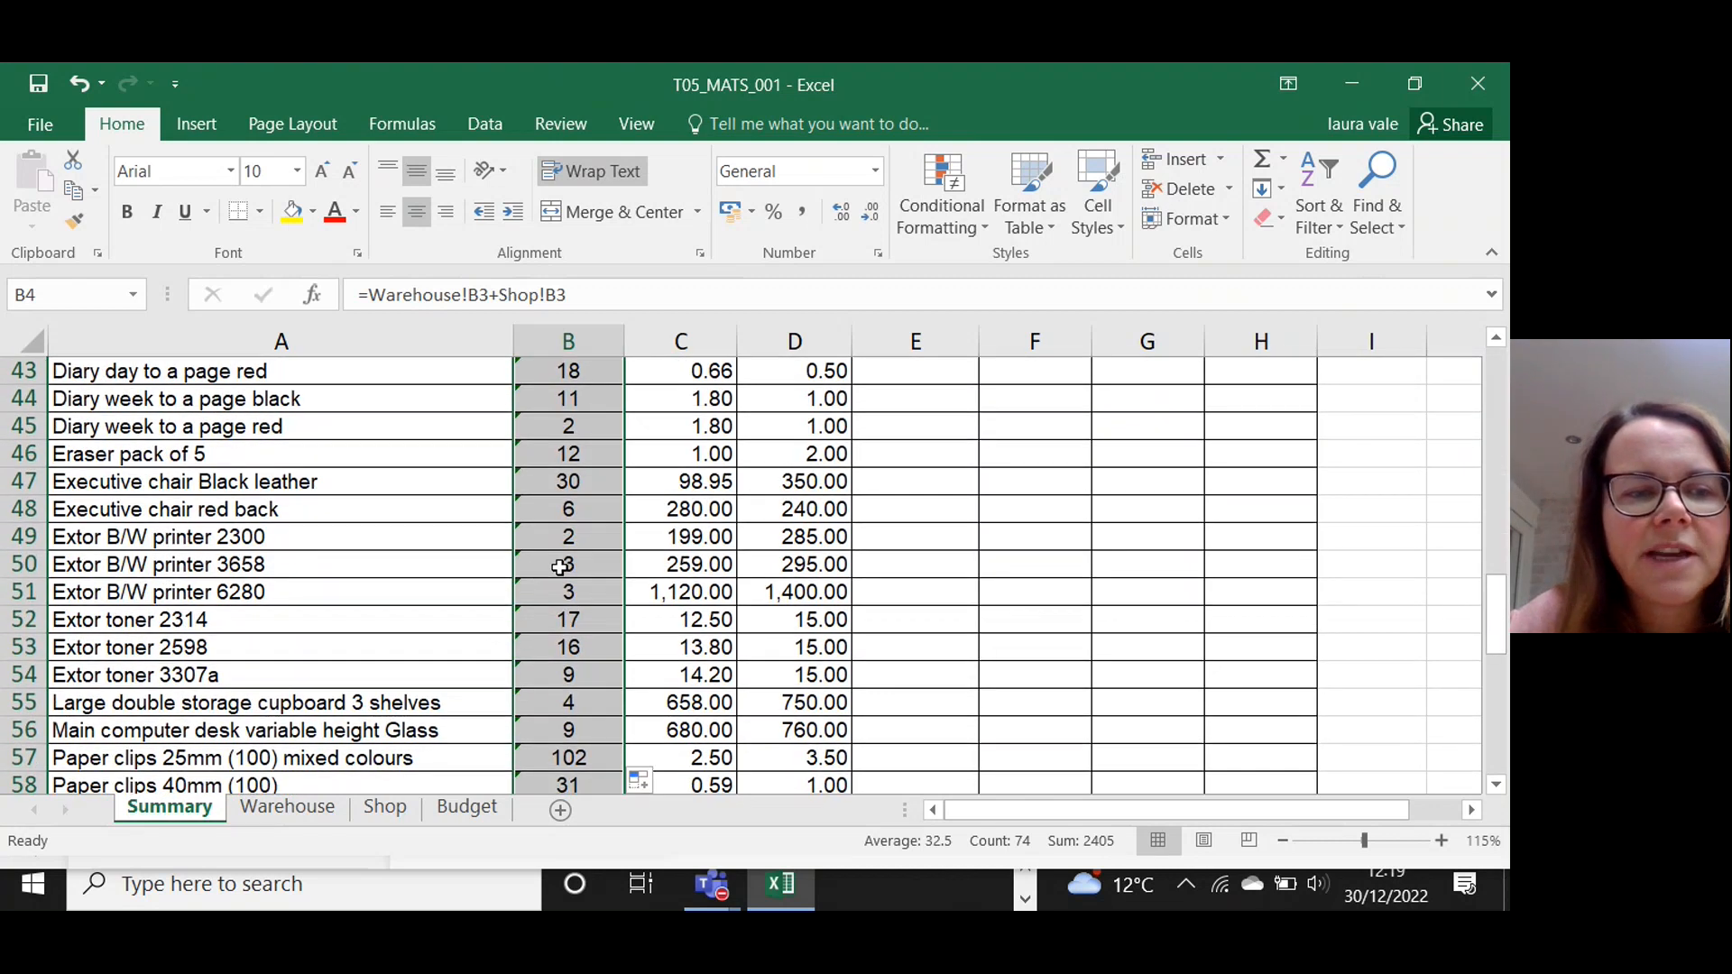
click(542, 566)
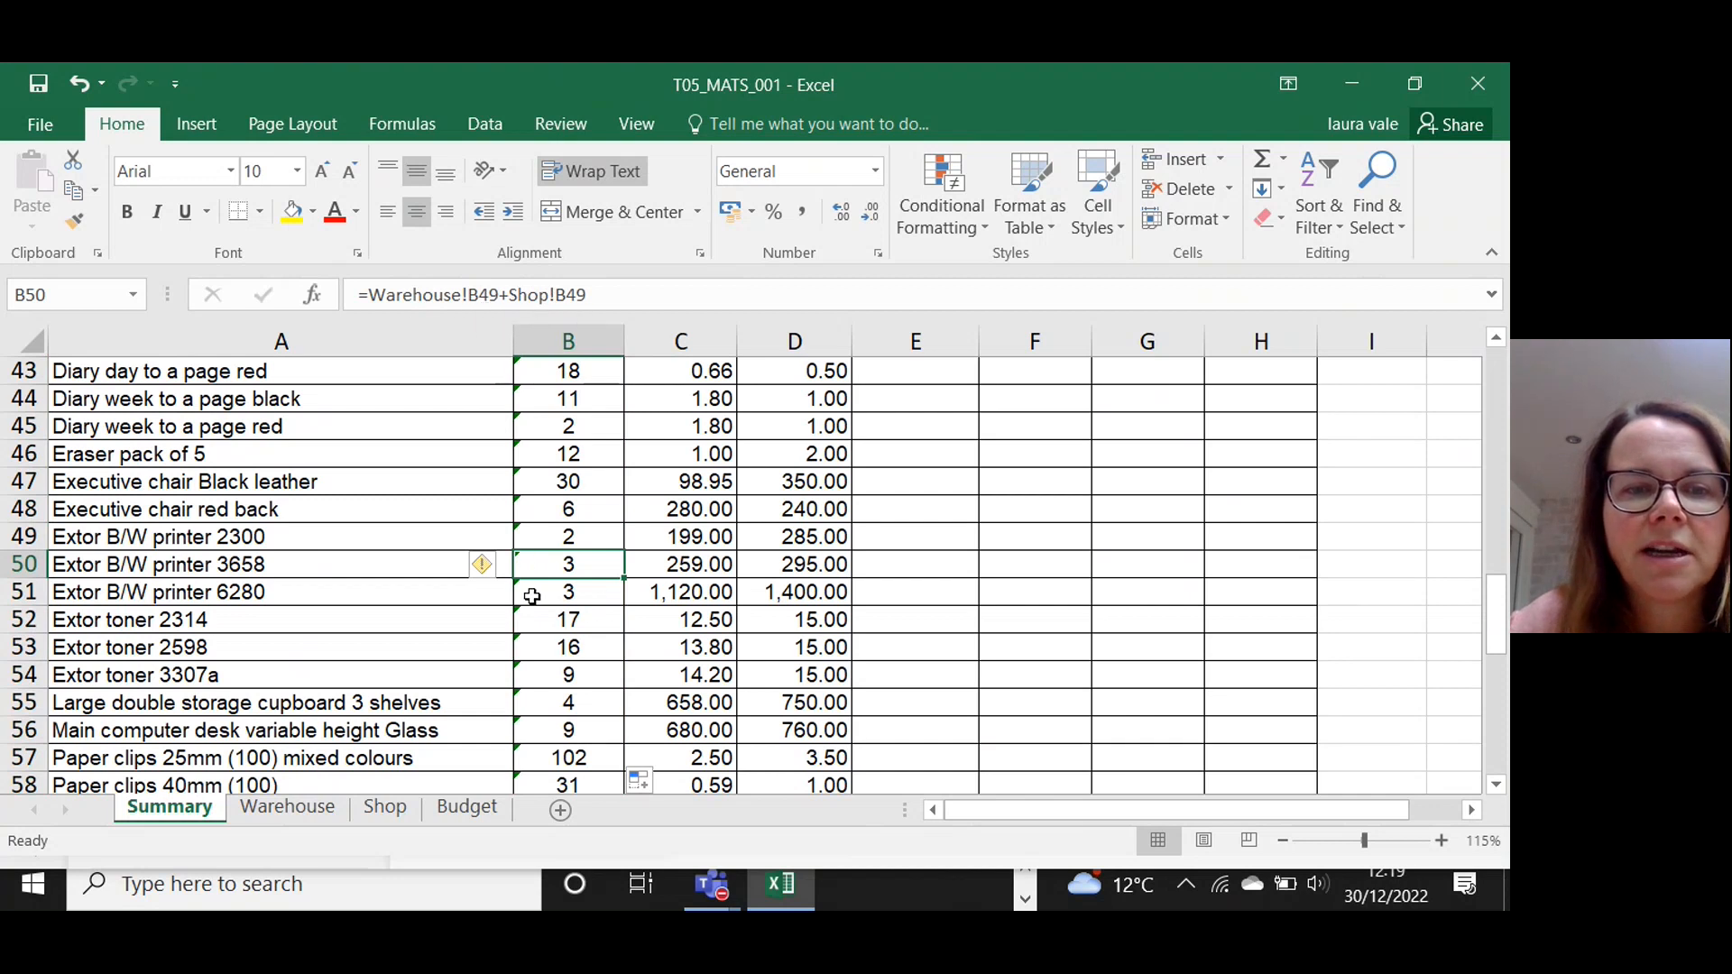
Clear the surplus copied formula from cell B77 in the Total row of the Summary worksheet.
click(532, 597)
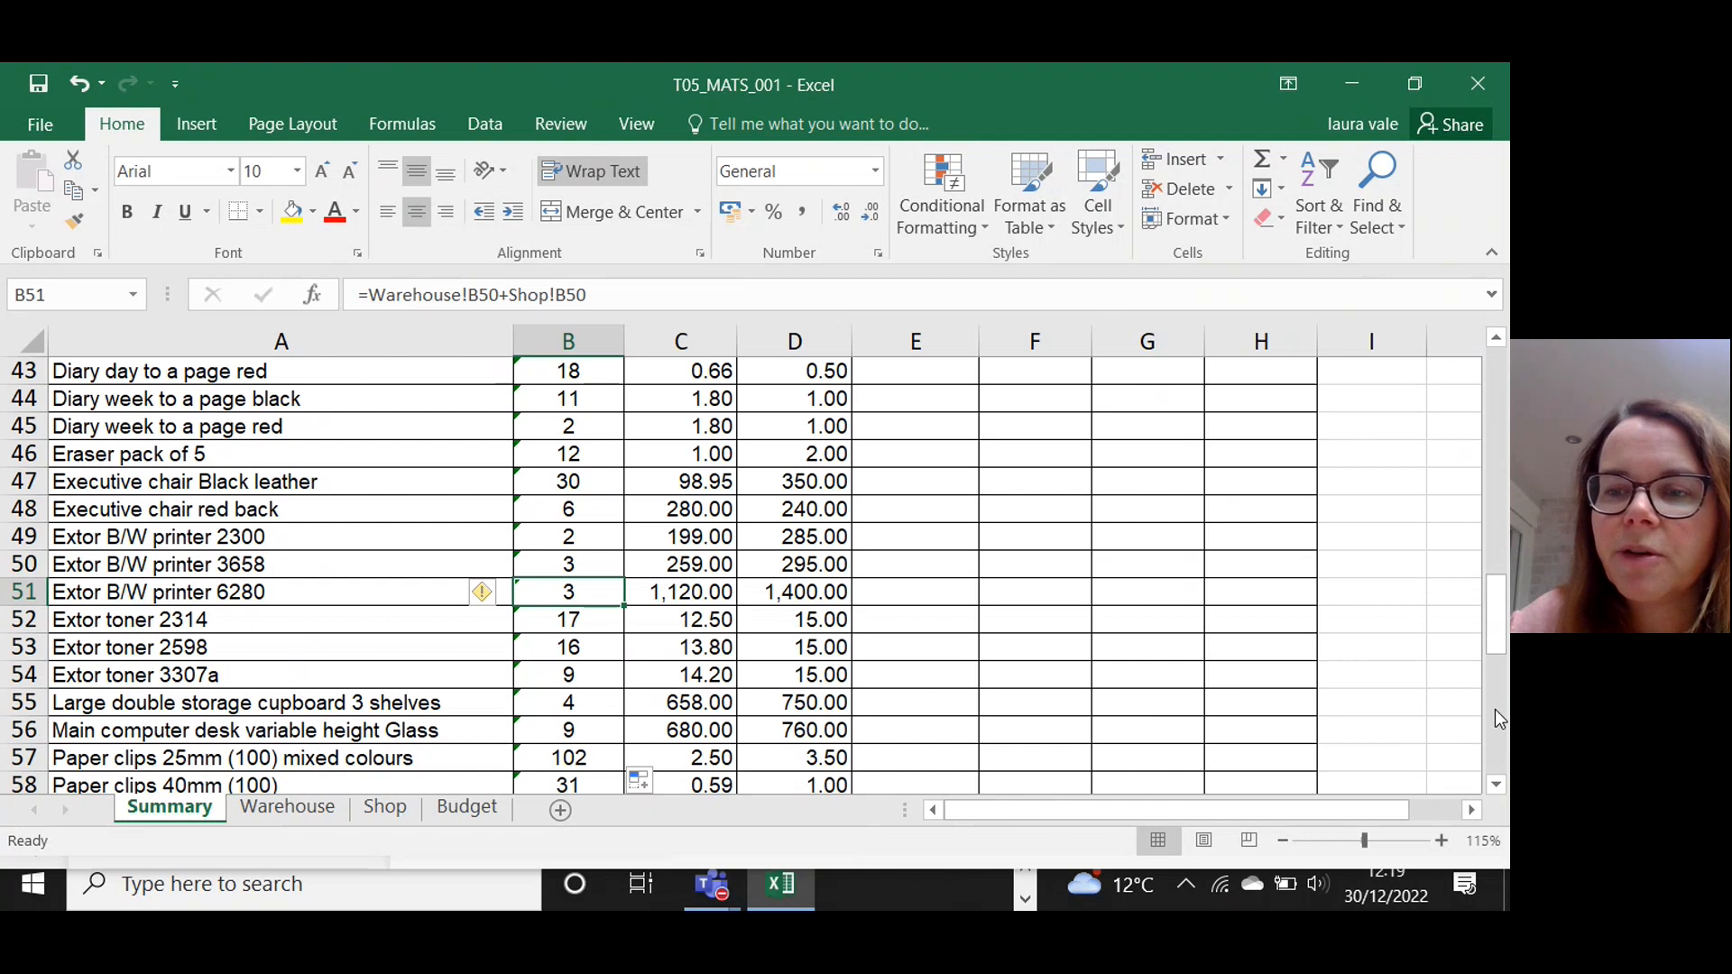
drag(1495, 616, 1497, 759)
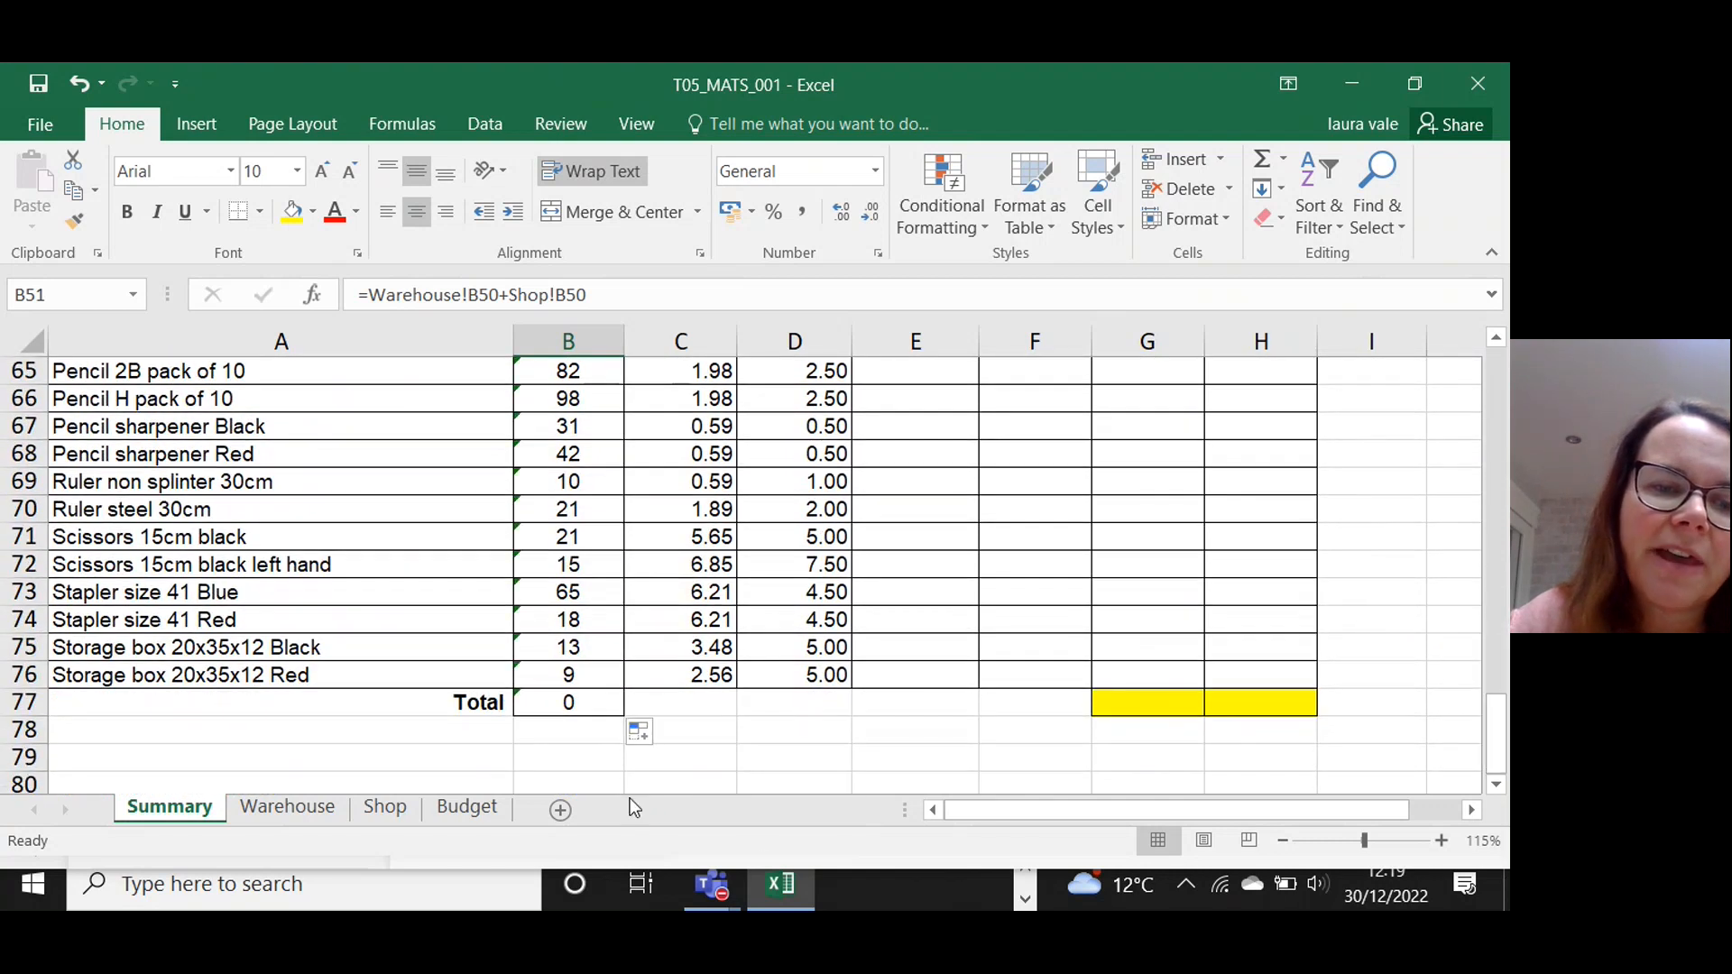
click(564, 702)
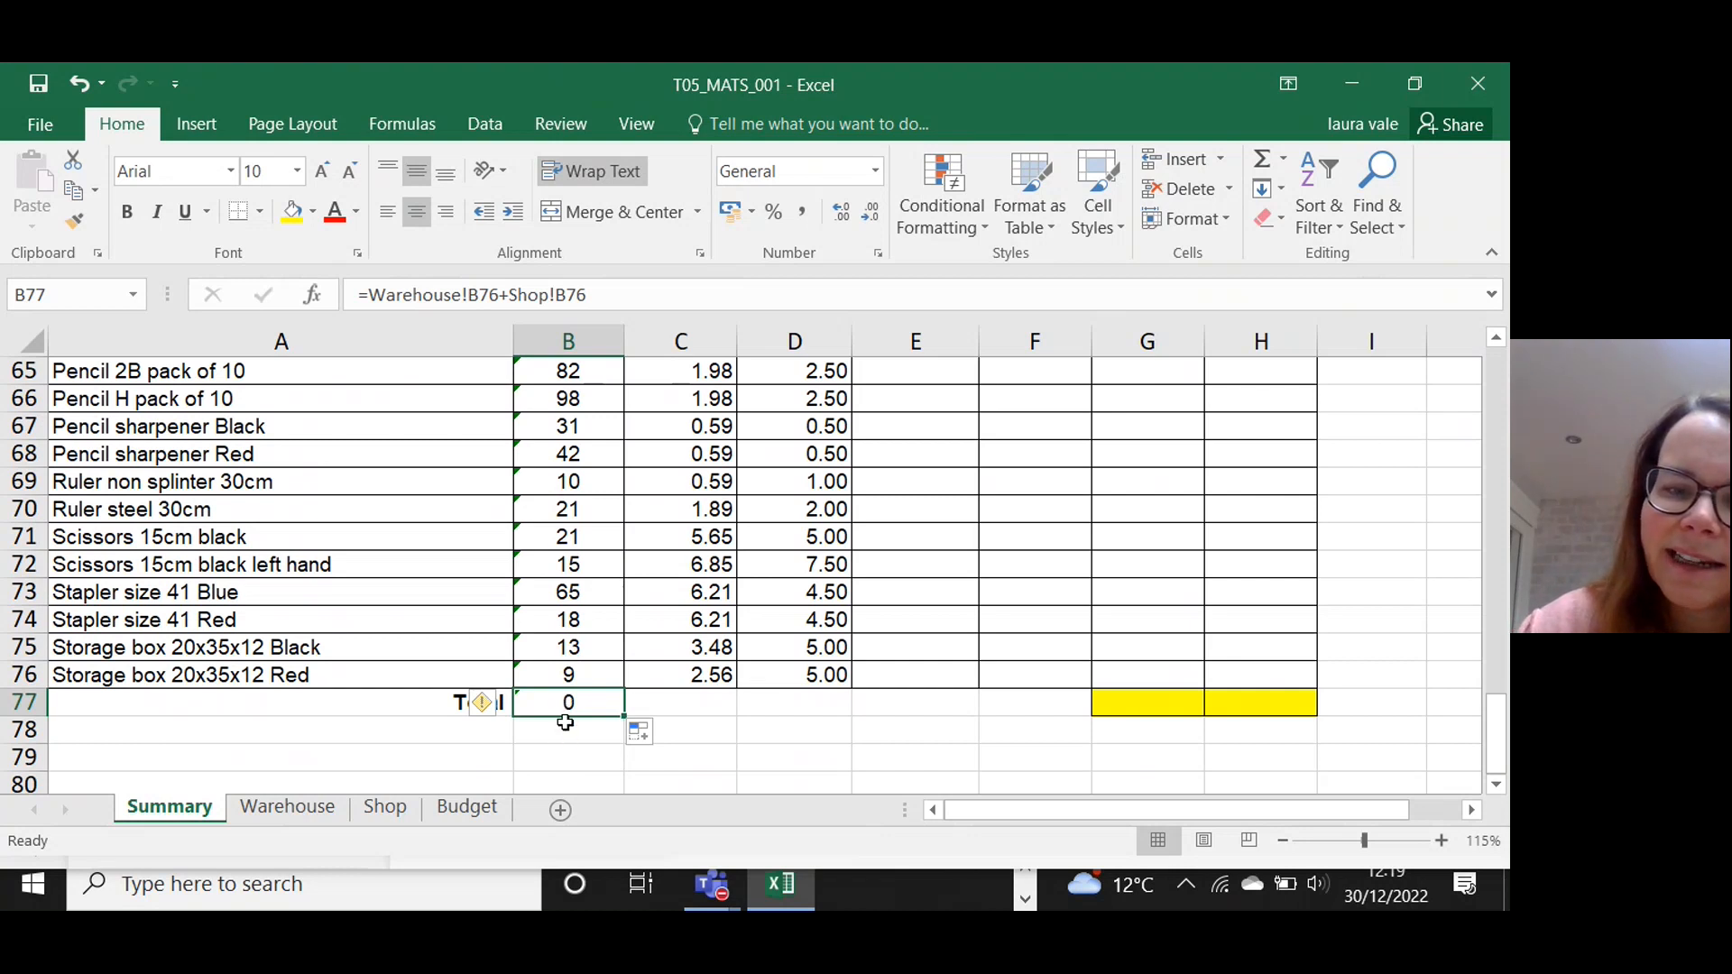
key(Delete)
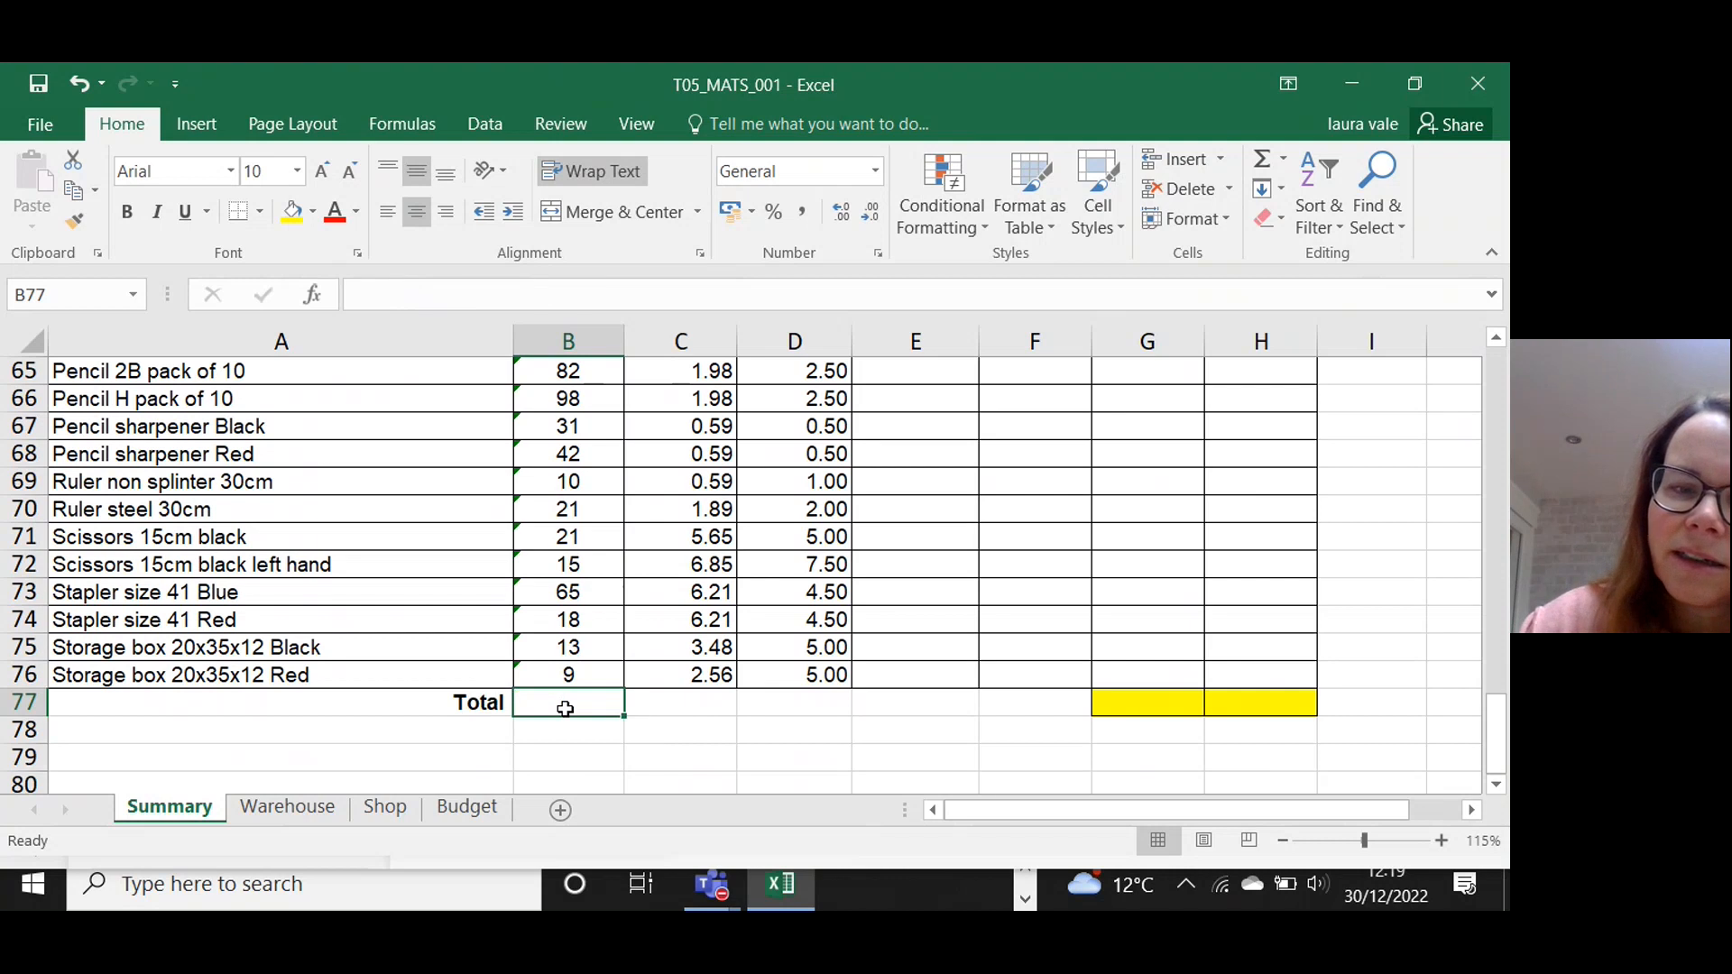
Undo the clearing of B77 and the column B fill, and refill the B4 formula down only to B76.
click(78, 90)
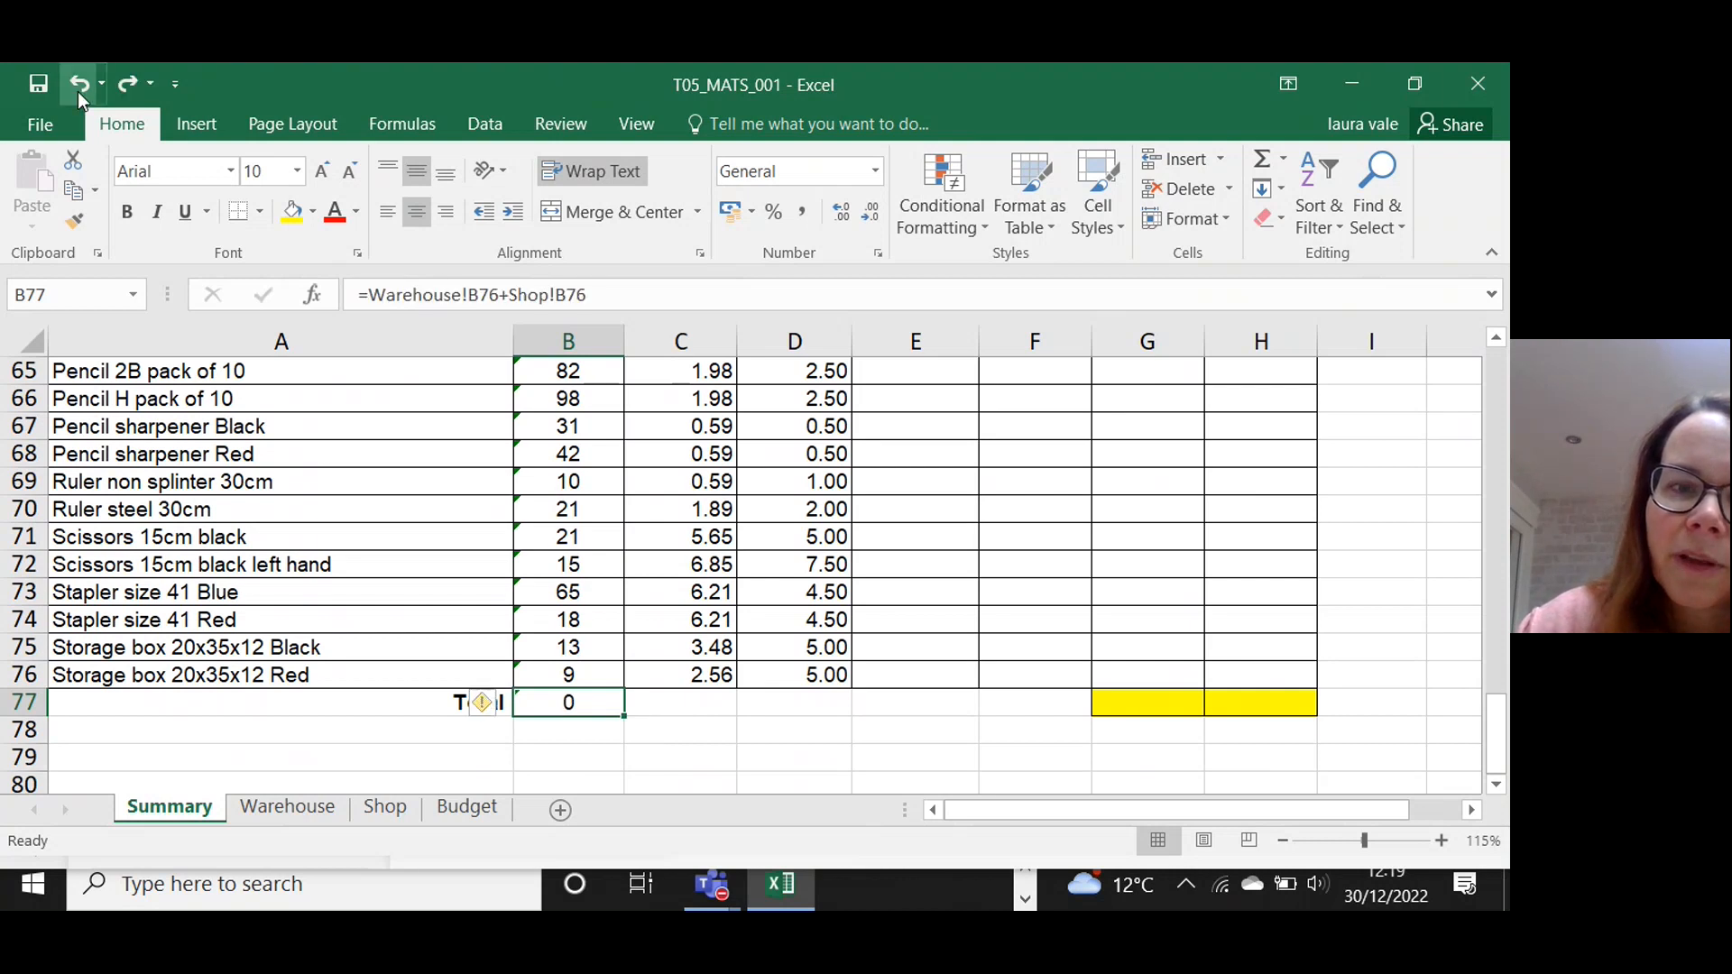
click(77, 90)
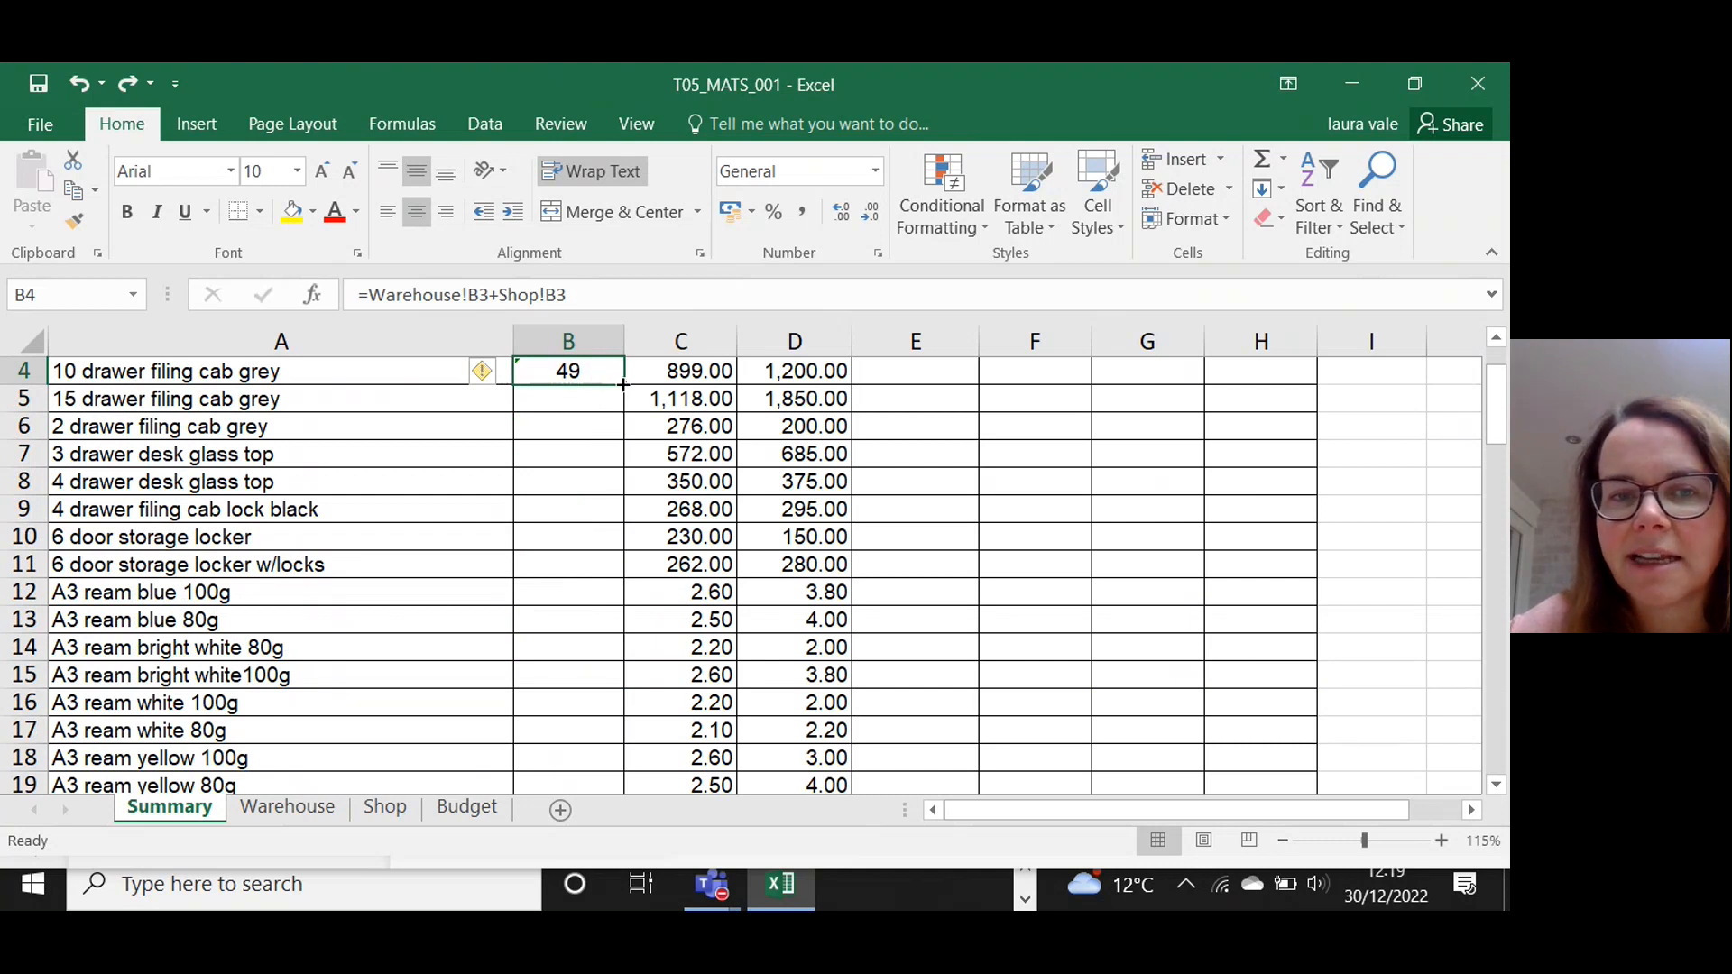
drag(622, 384, 603, 712)
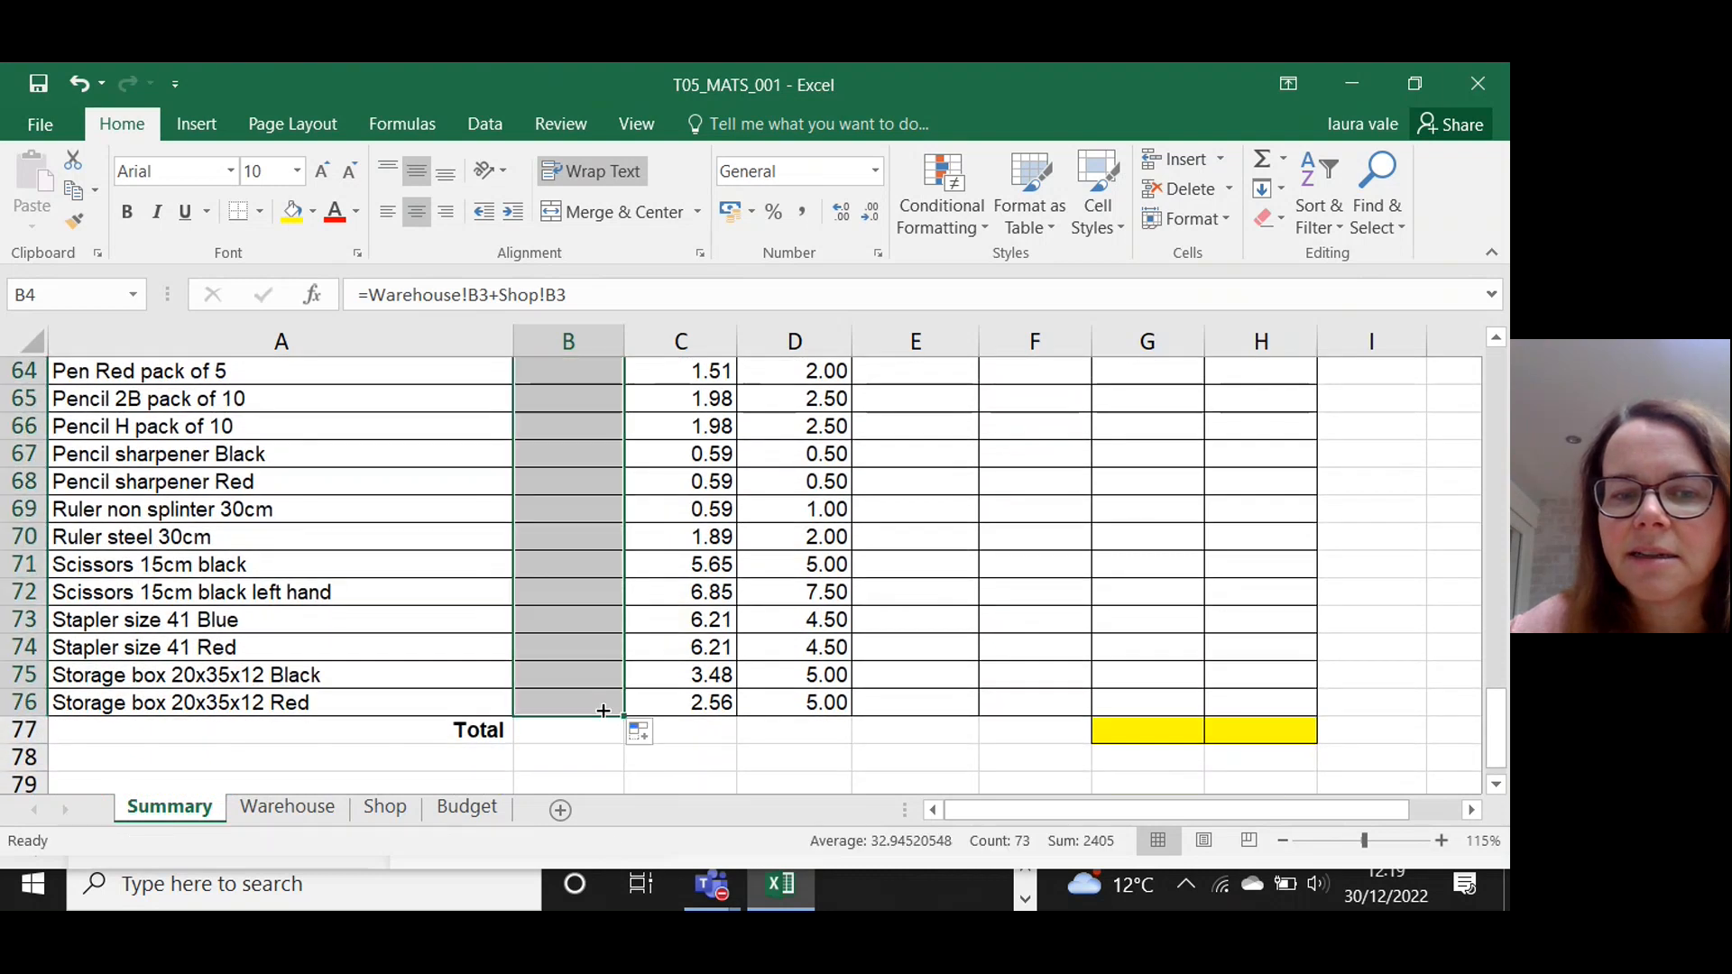
Examine the error-checking options offered for the total quantity formulas in cells B4 and B12.
drag(1490, 707, 1497, 376)
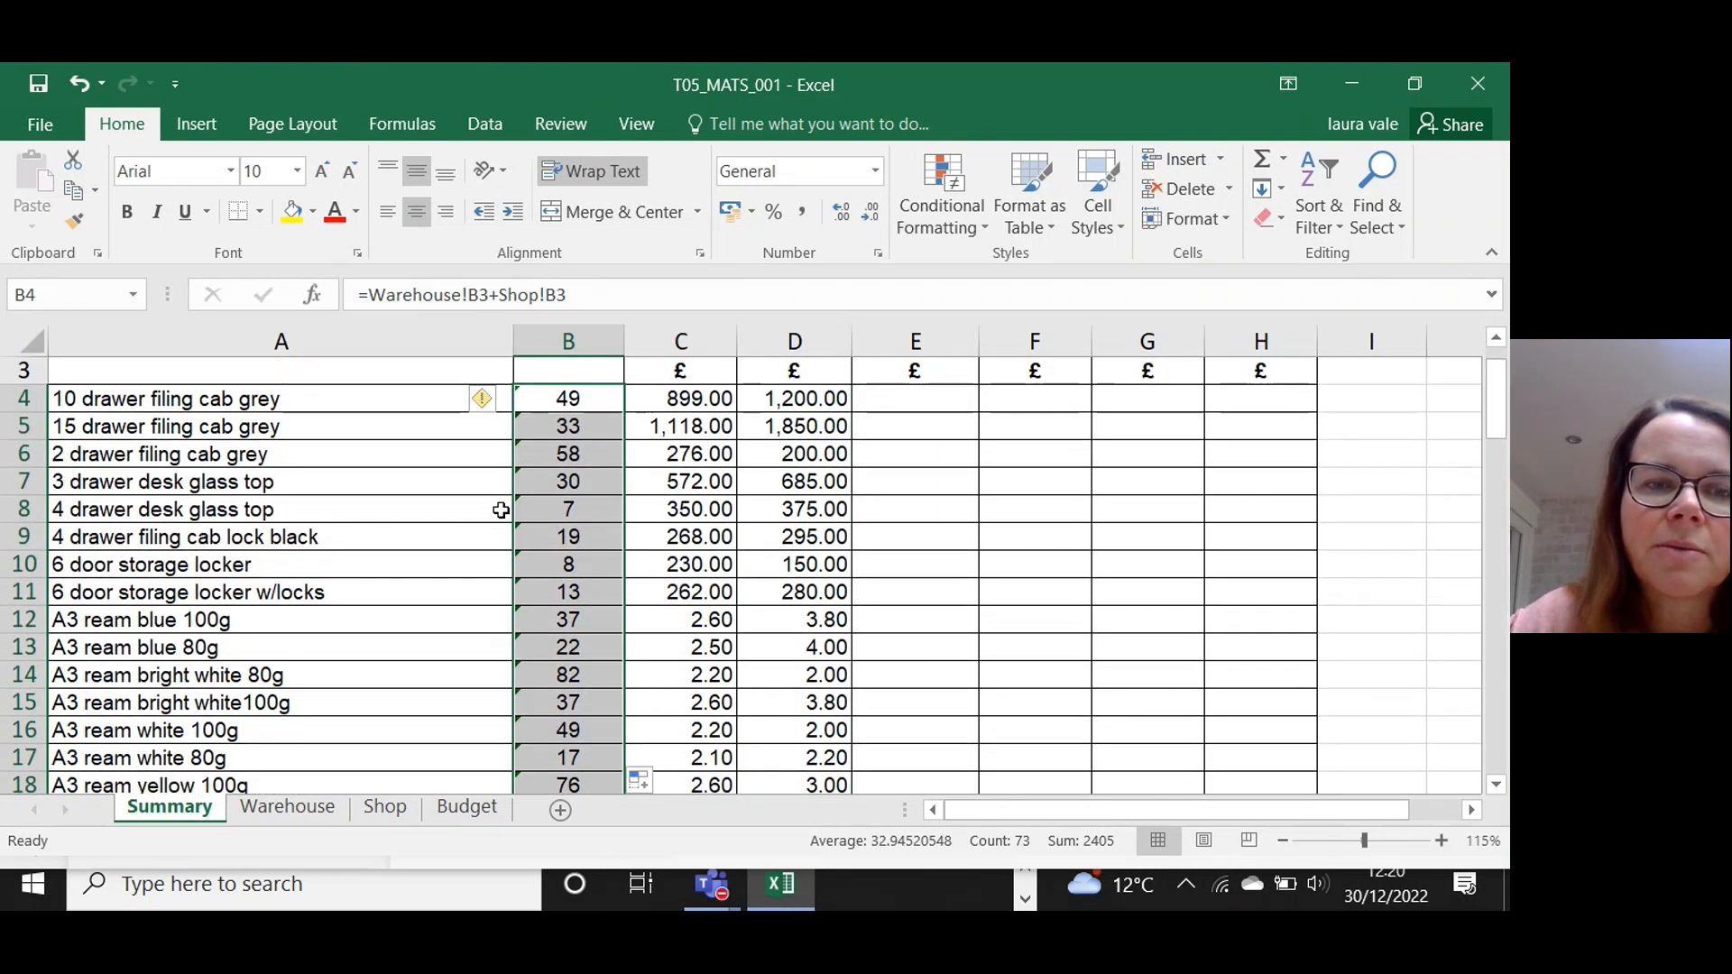
click(543, 398)
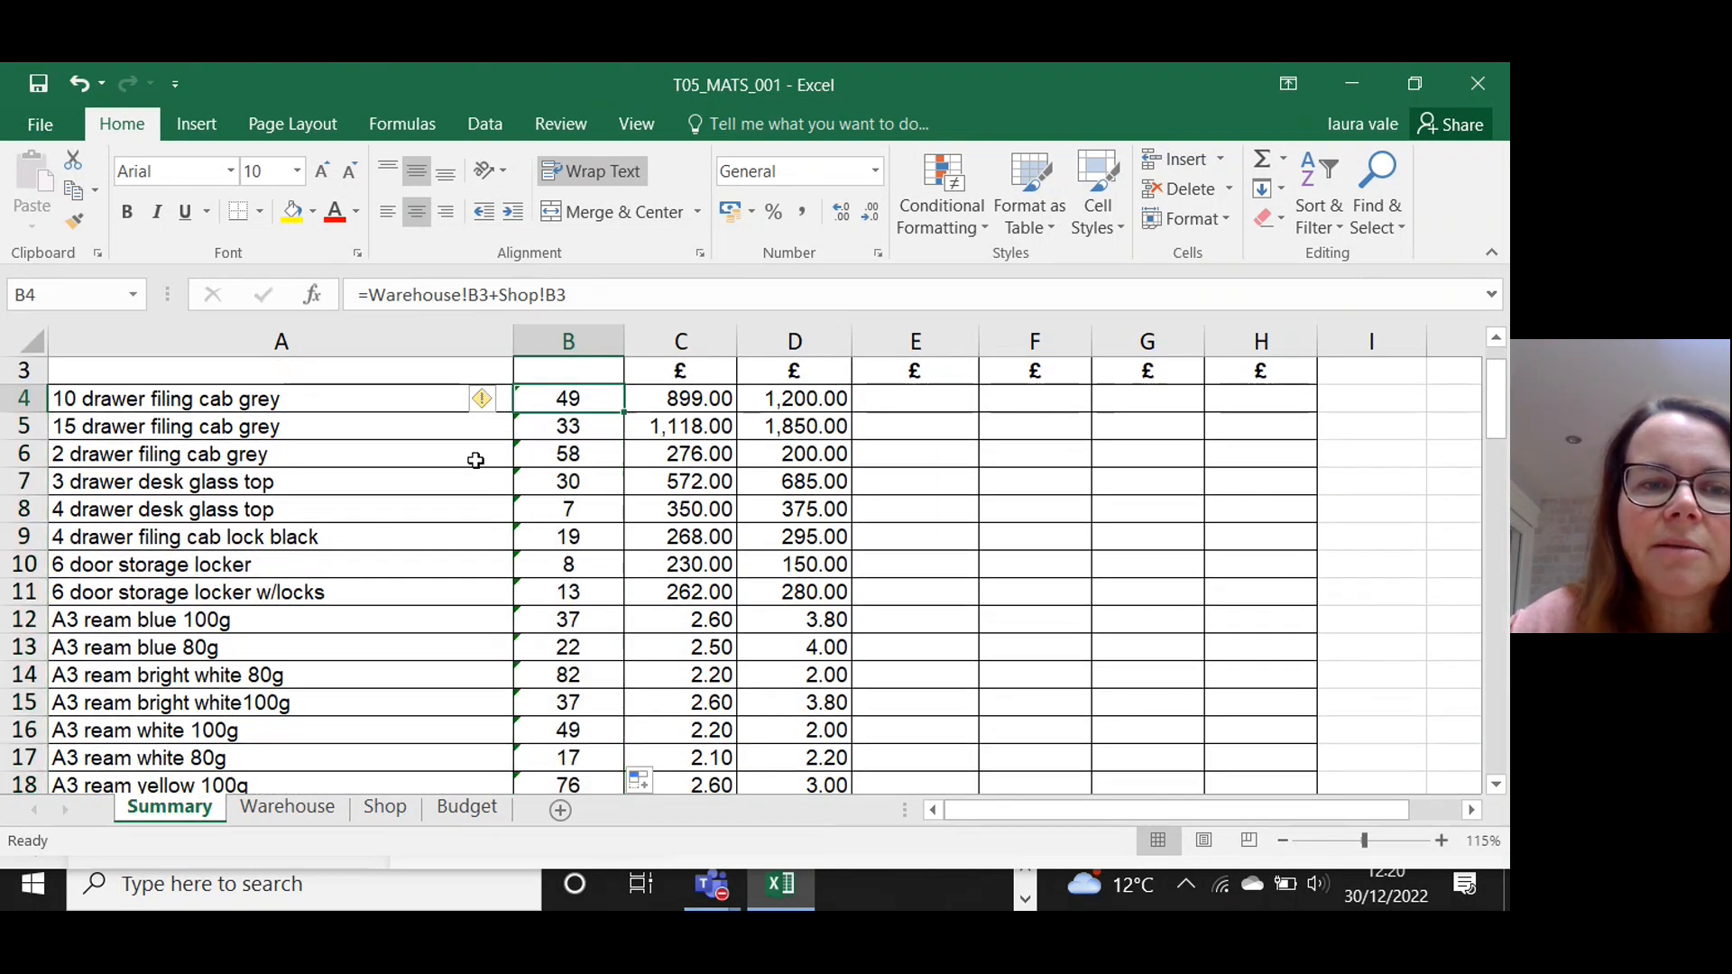
click(494, 399)
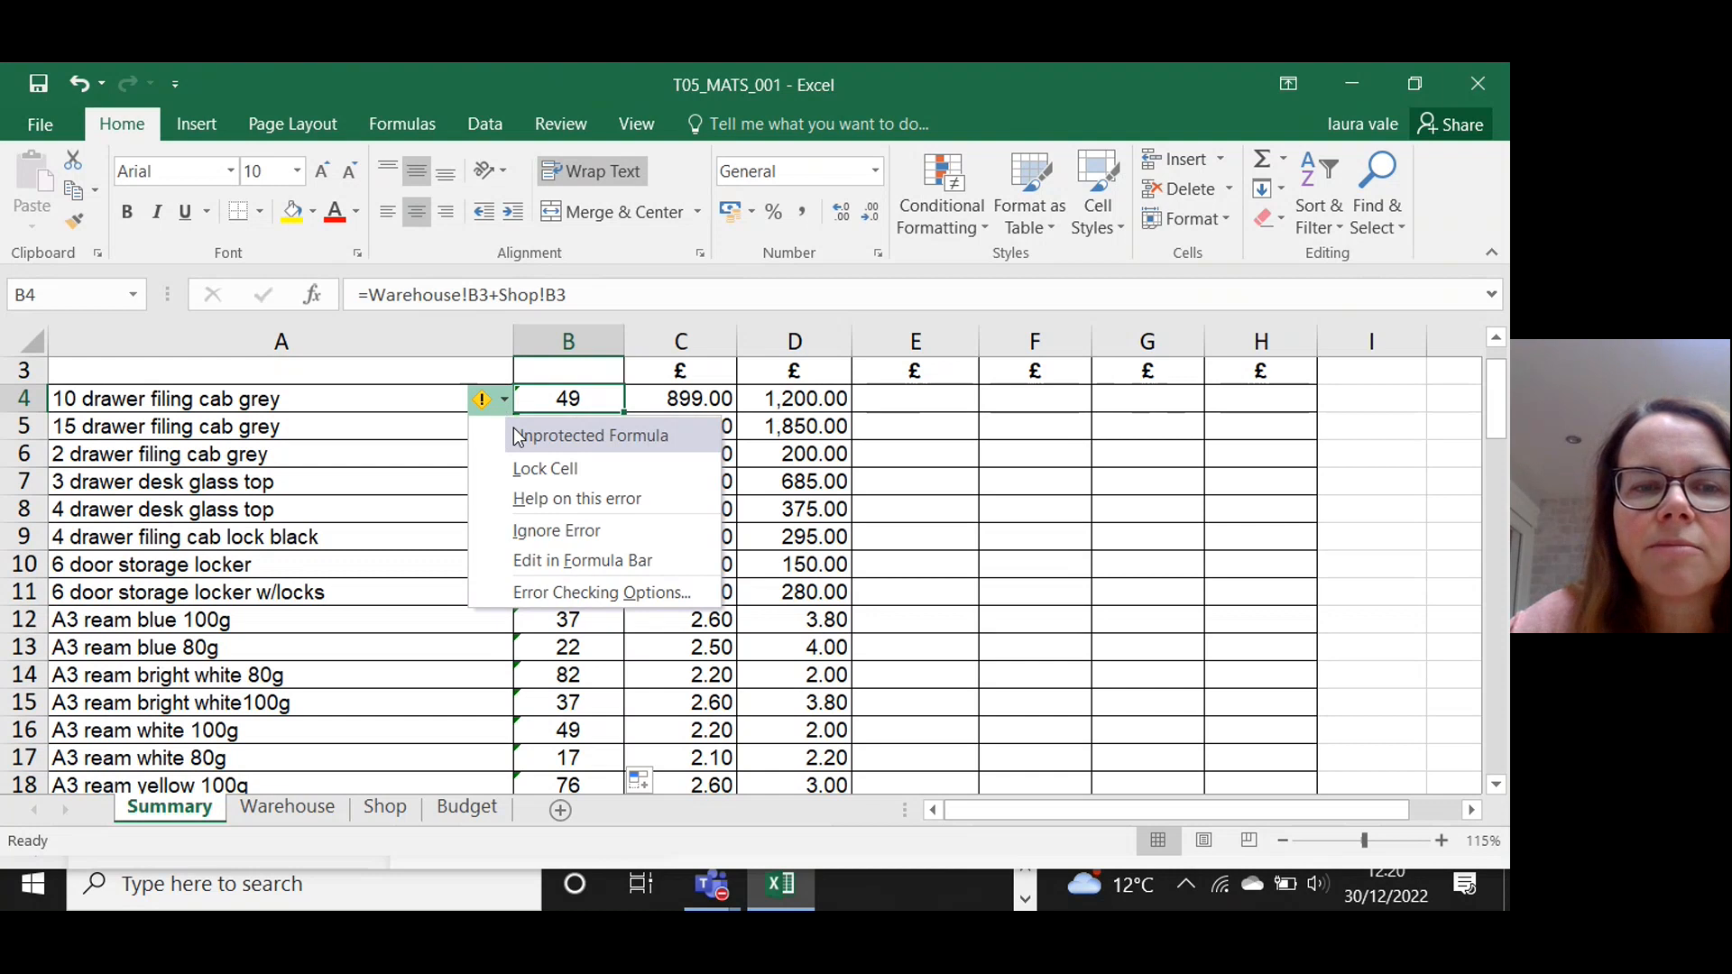
click(566, 397)
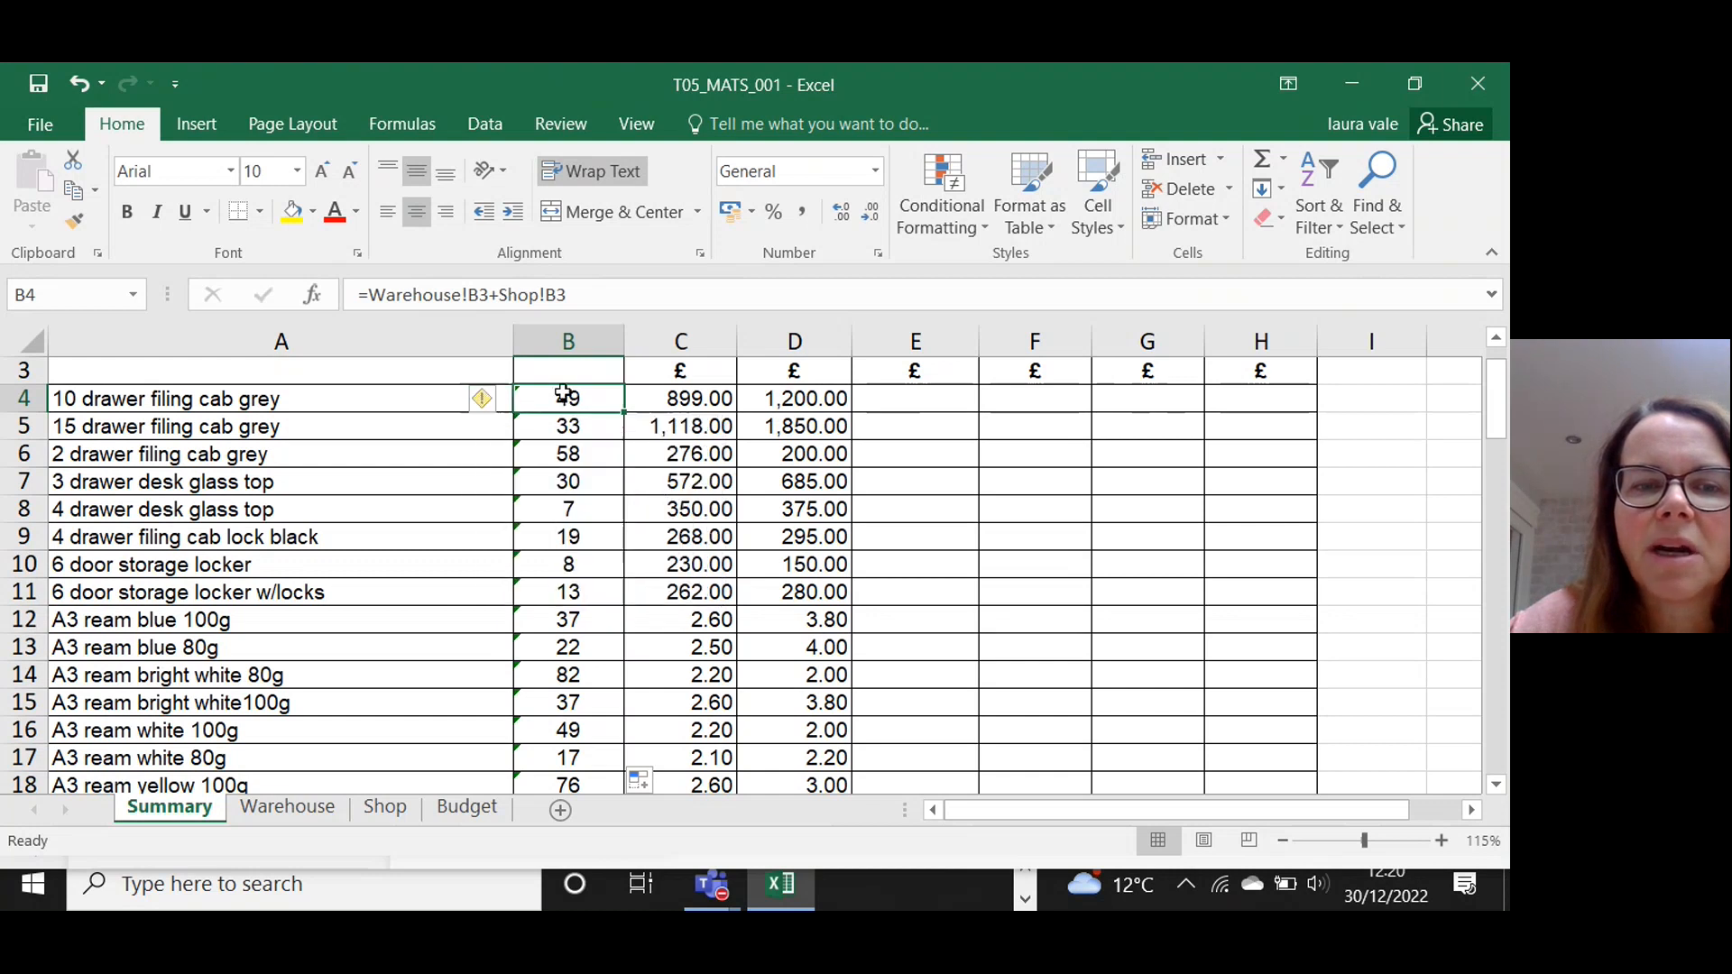
click(554, 616)
click(480, 623)
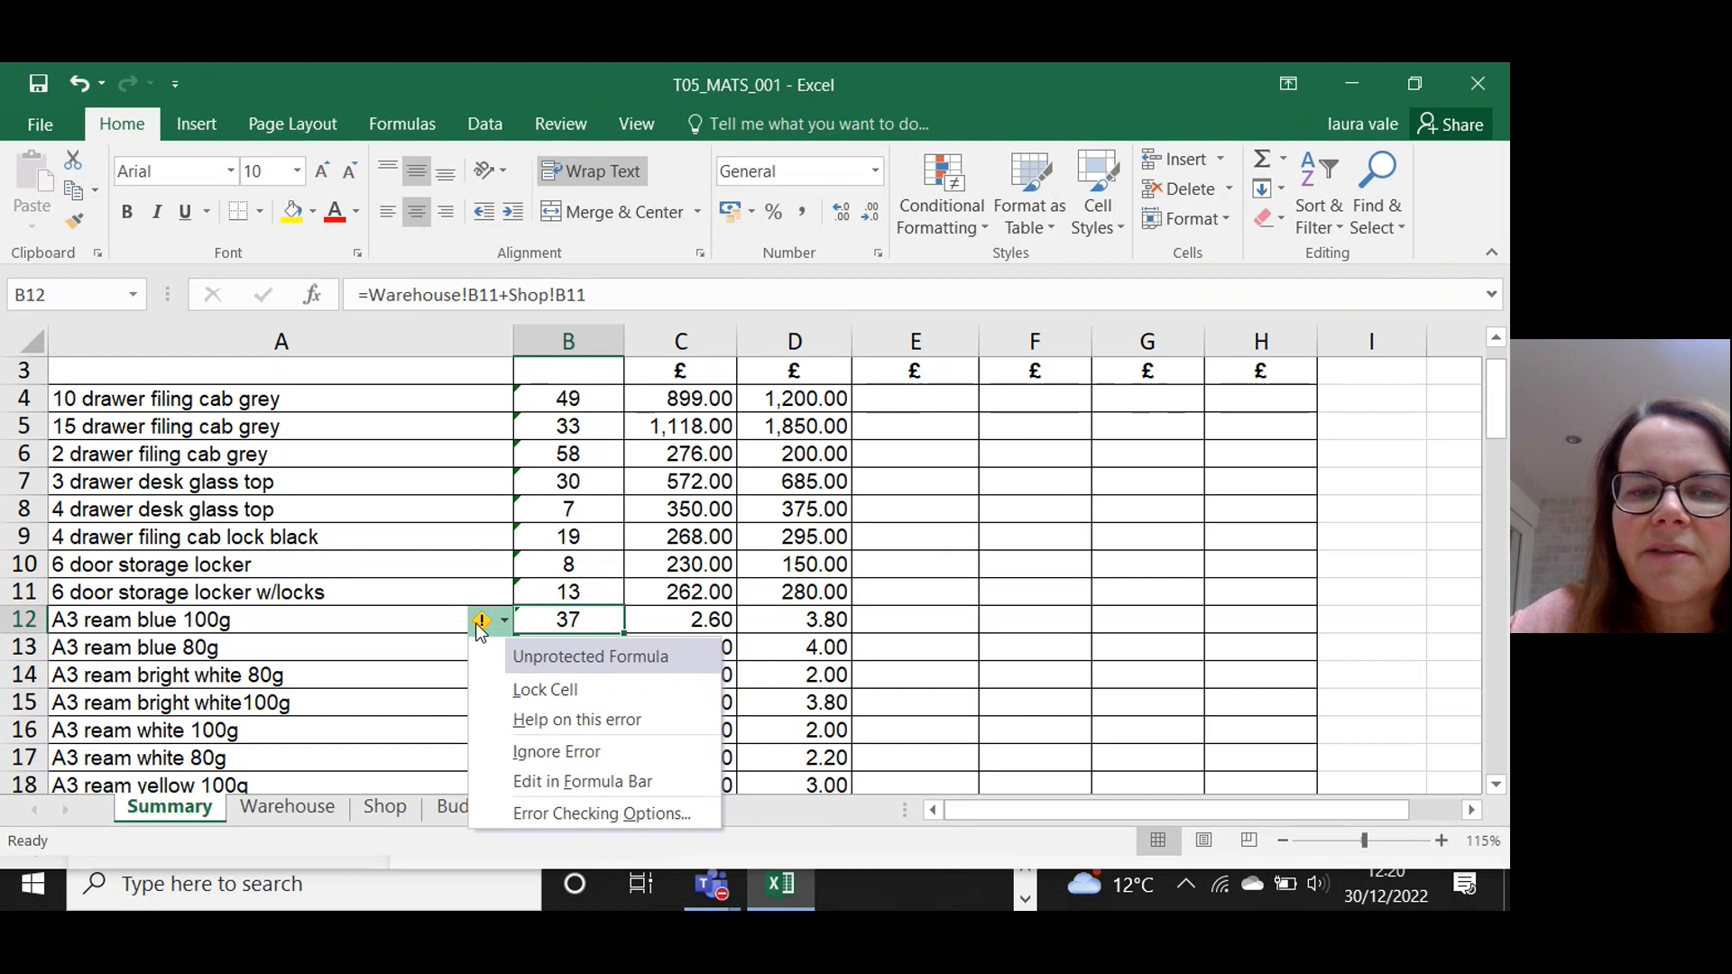
click(565, 481)
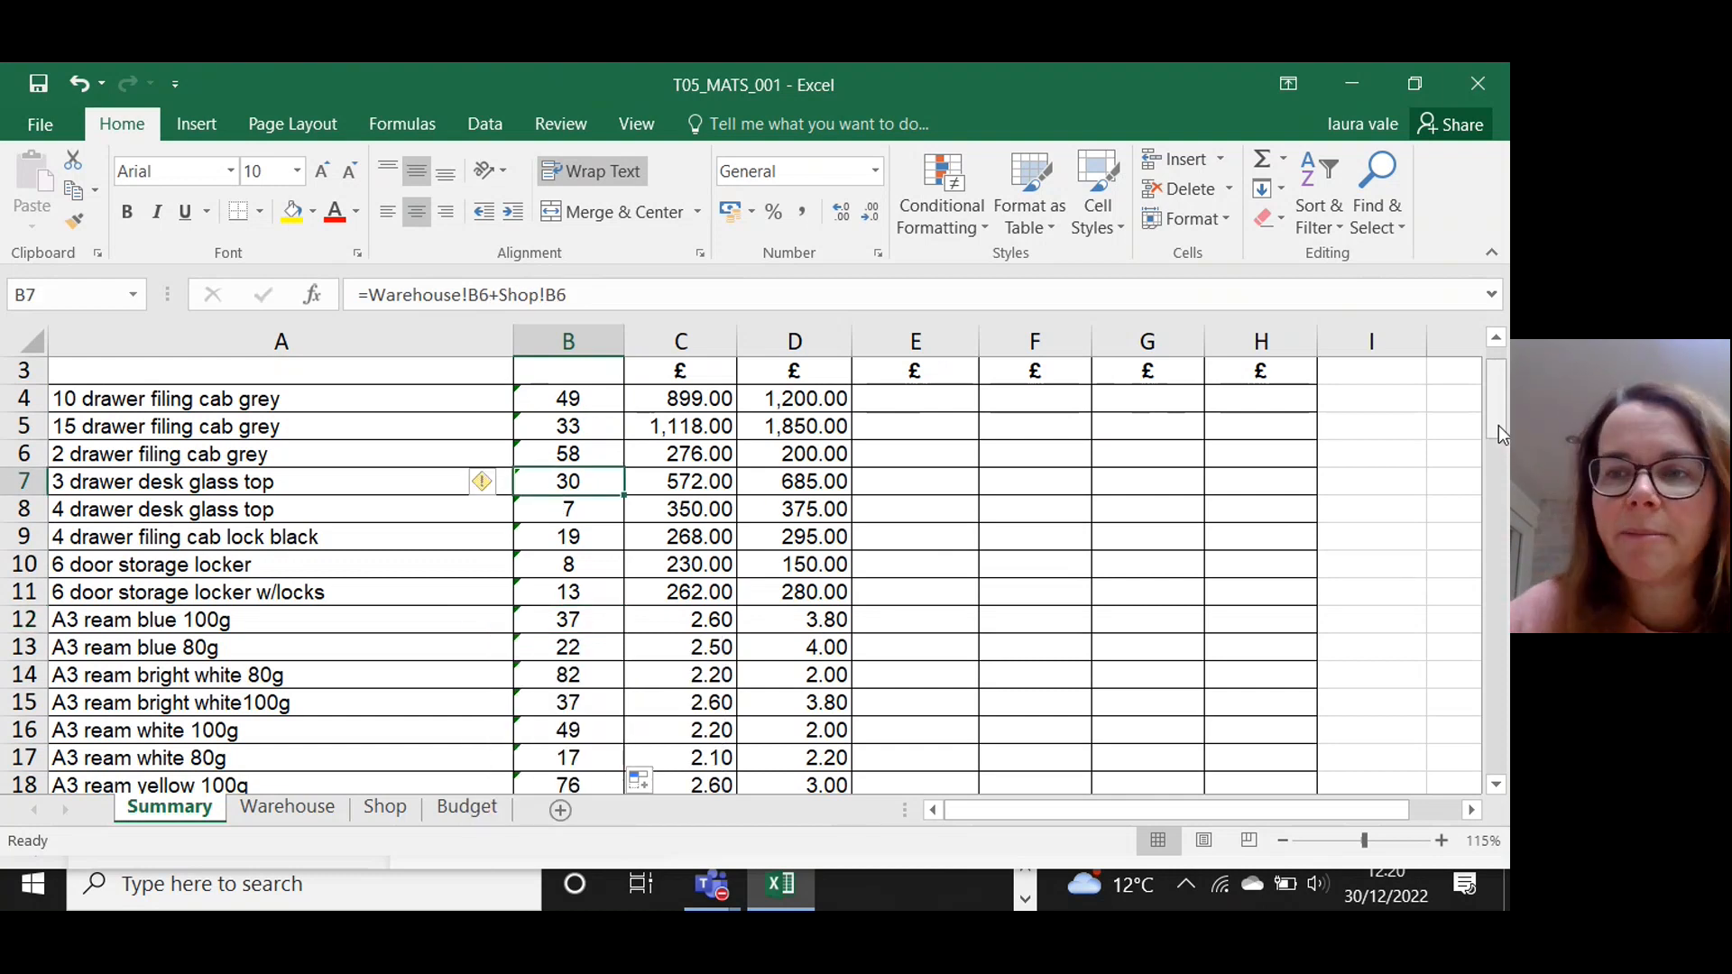
Restore the side-by-side layout, and following requirement (a)(ii), delete the 'Executive chair red back' row from the Summary worksheet.
click(1416, 84)
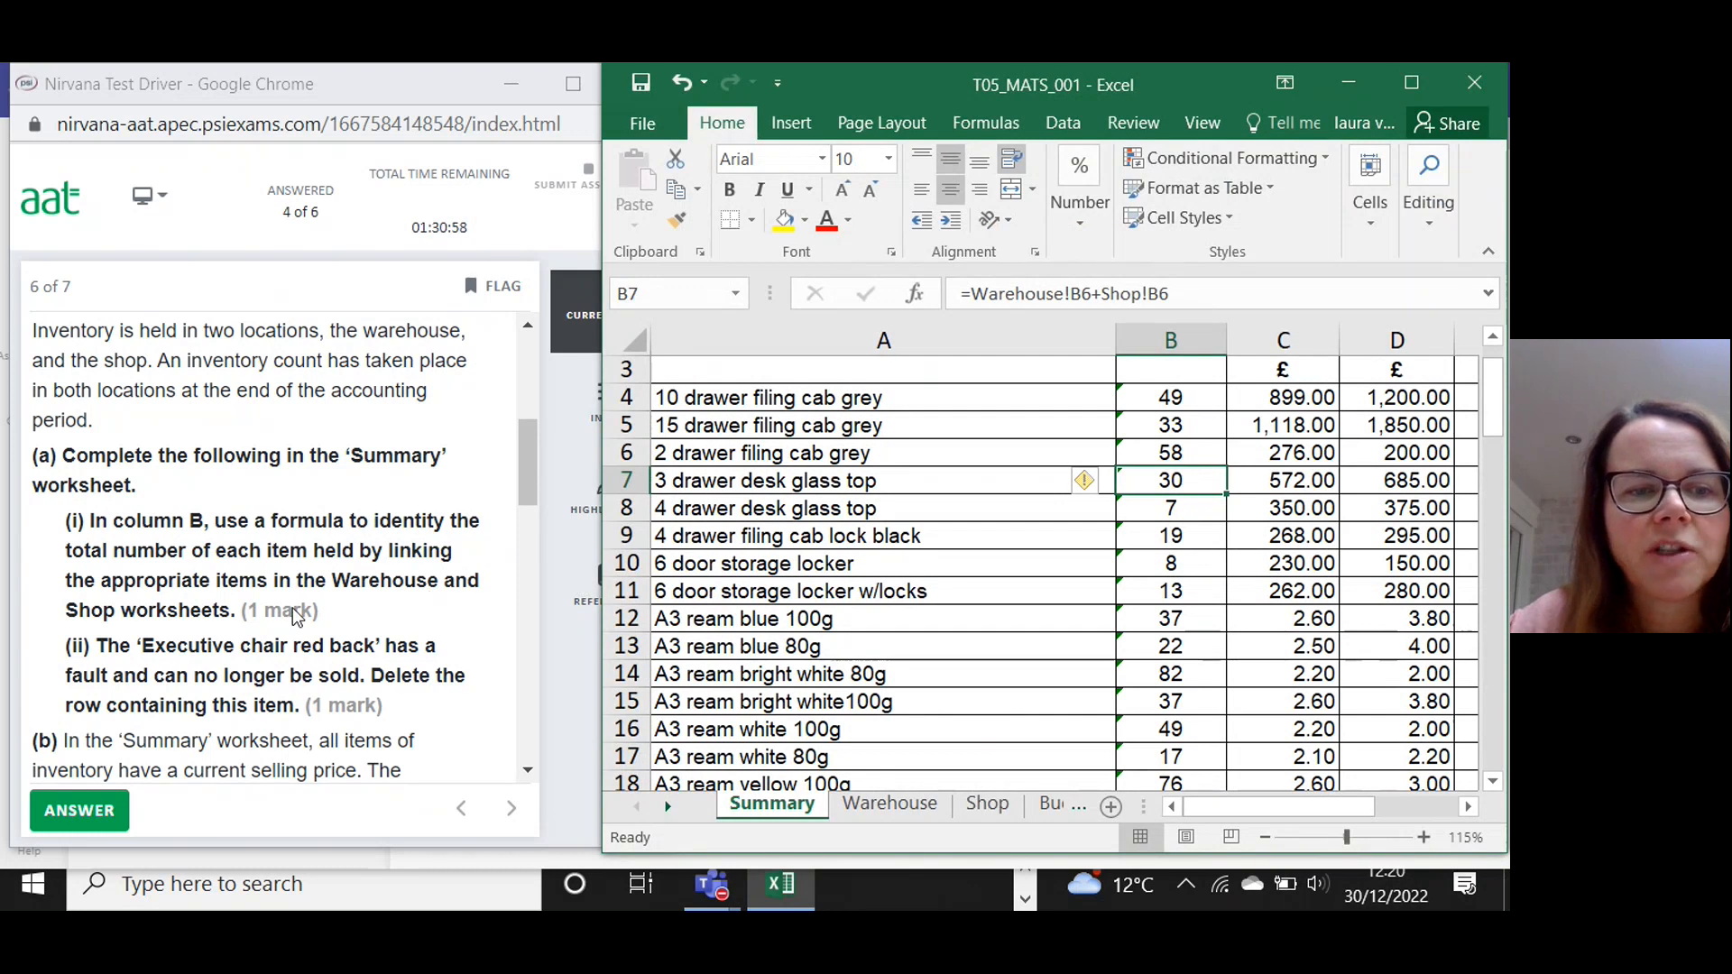
drag(516, 478, 521, 506)
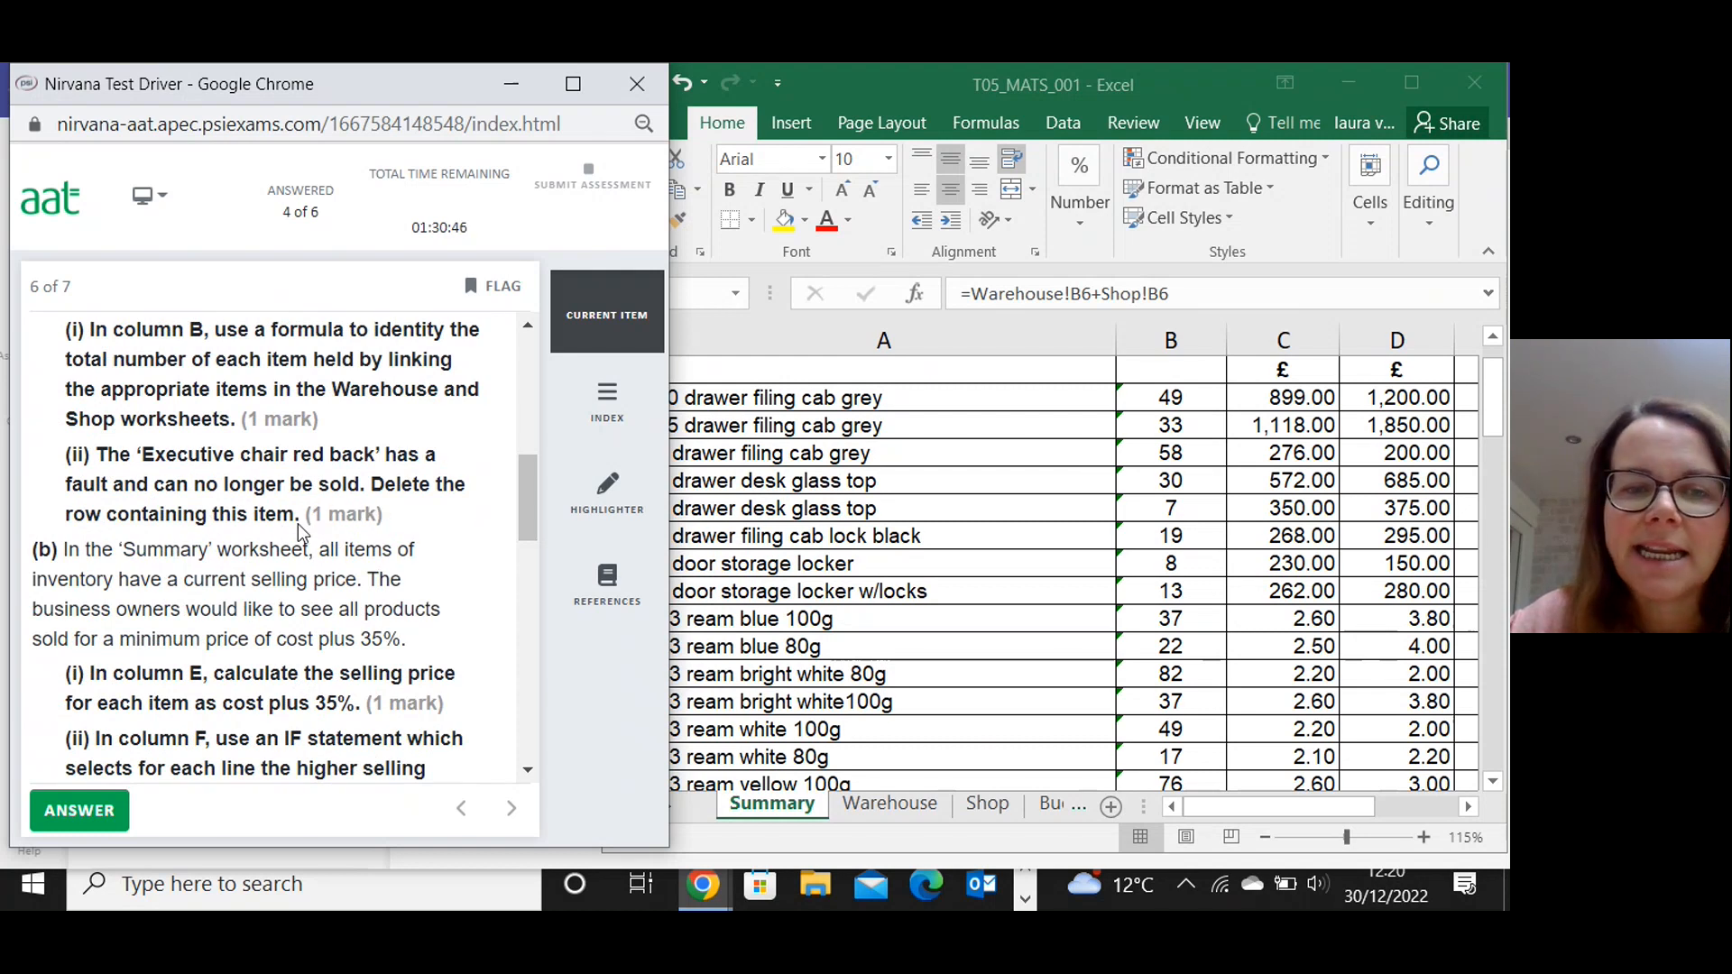
click(1028, 591)
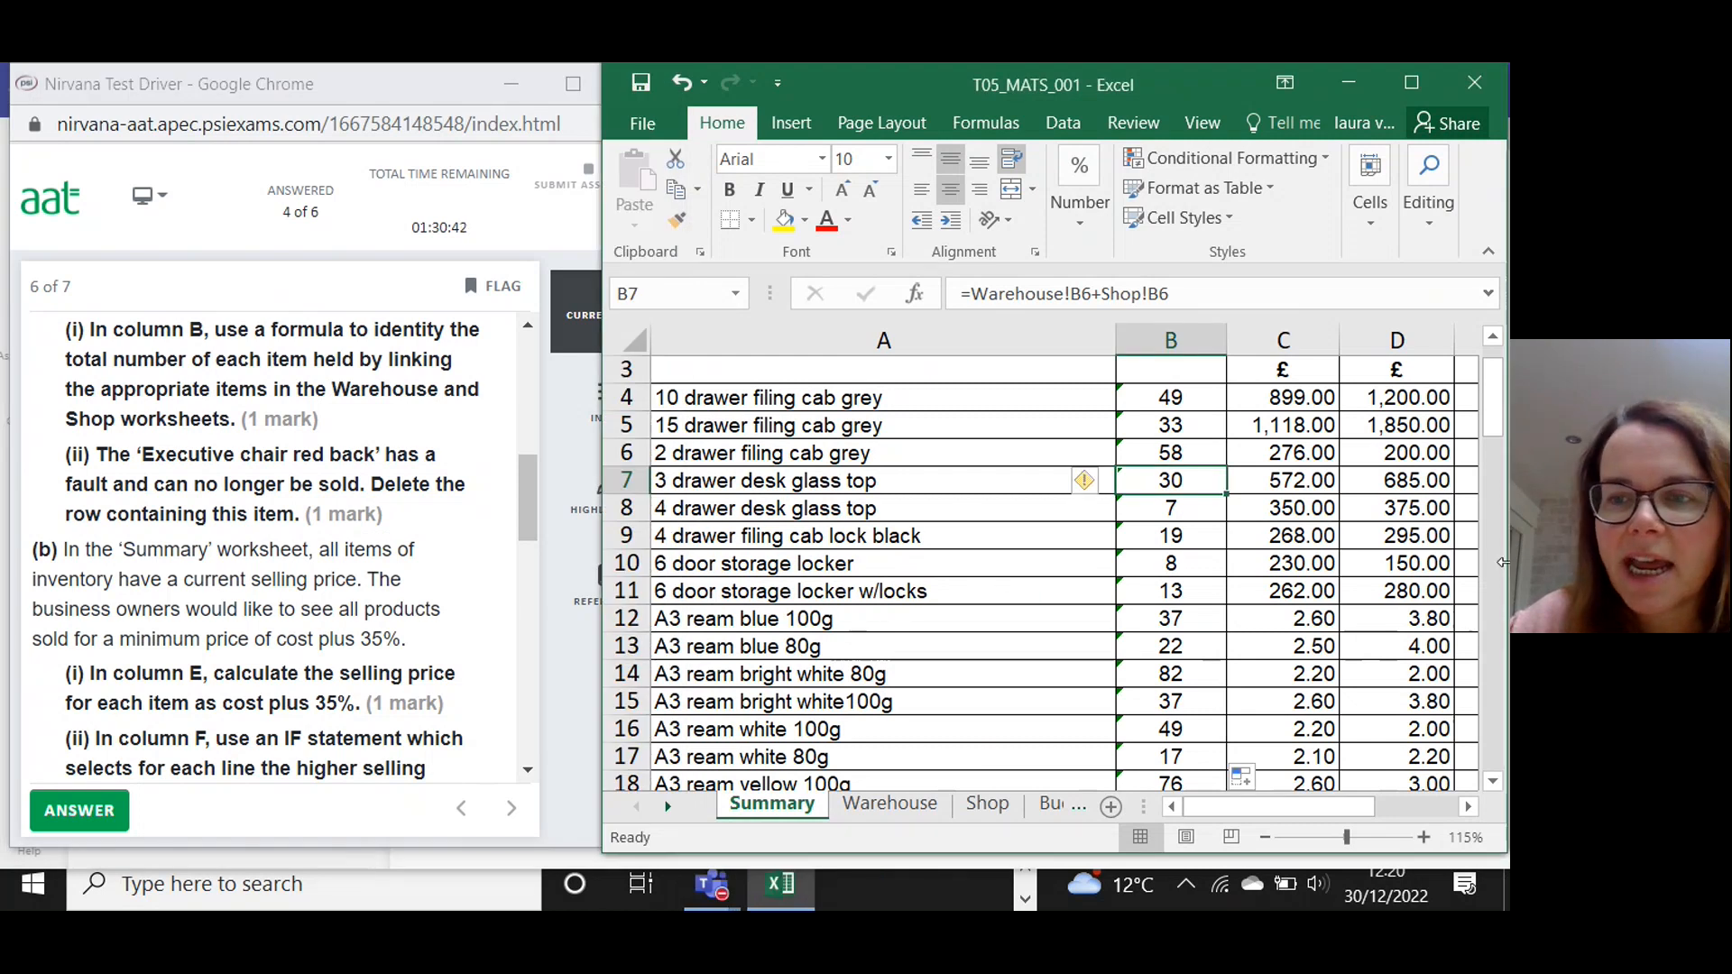
click(1490, 386)
drag(1490, 386, 1489, 602)
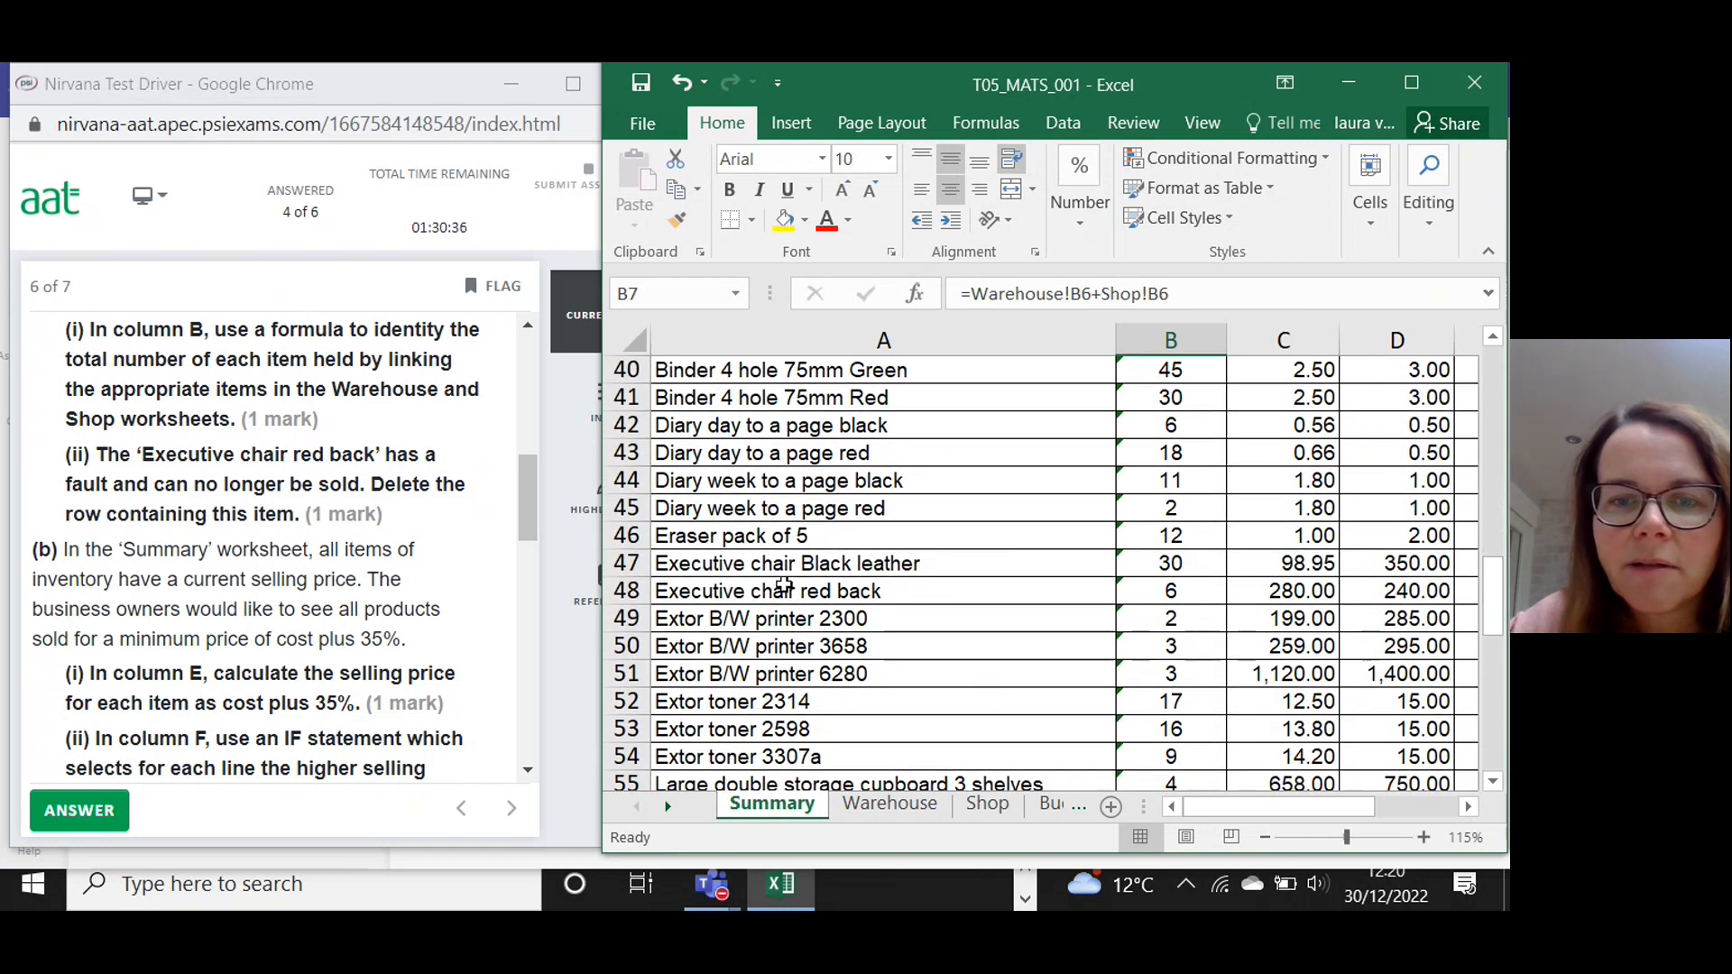
click(629, 591)
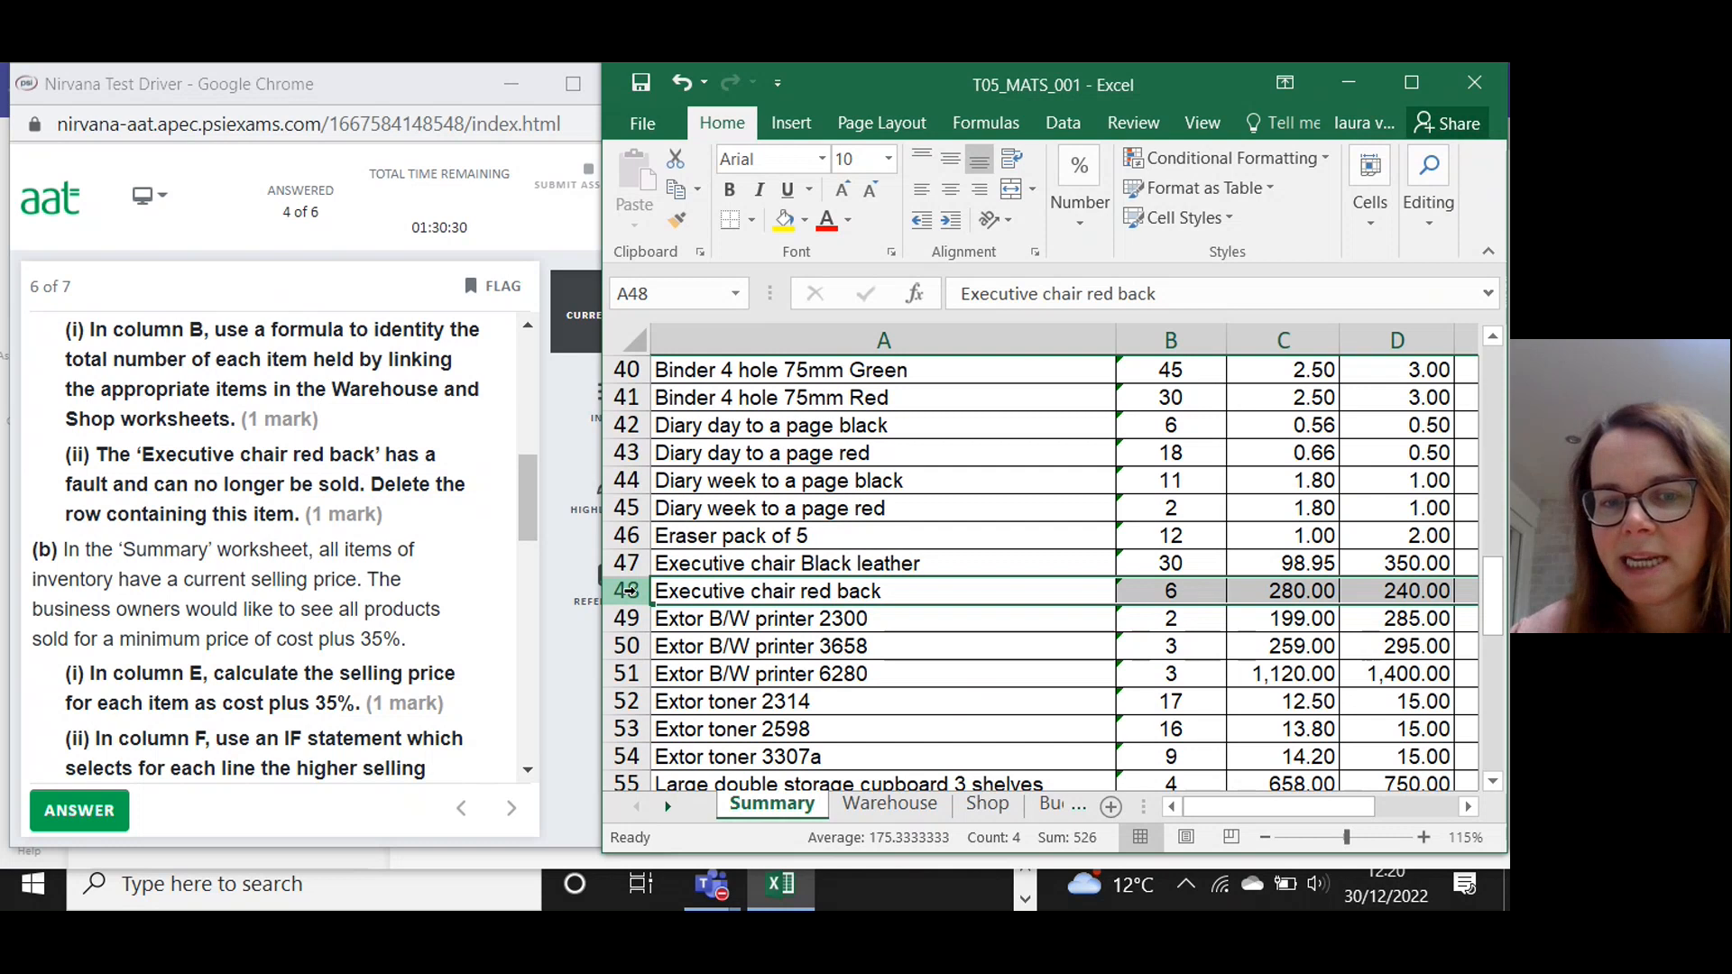
right_click(629, 591)
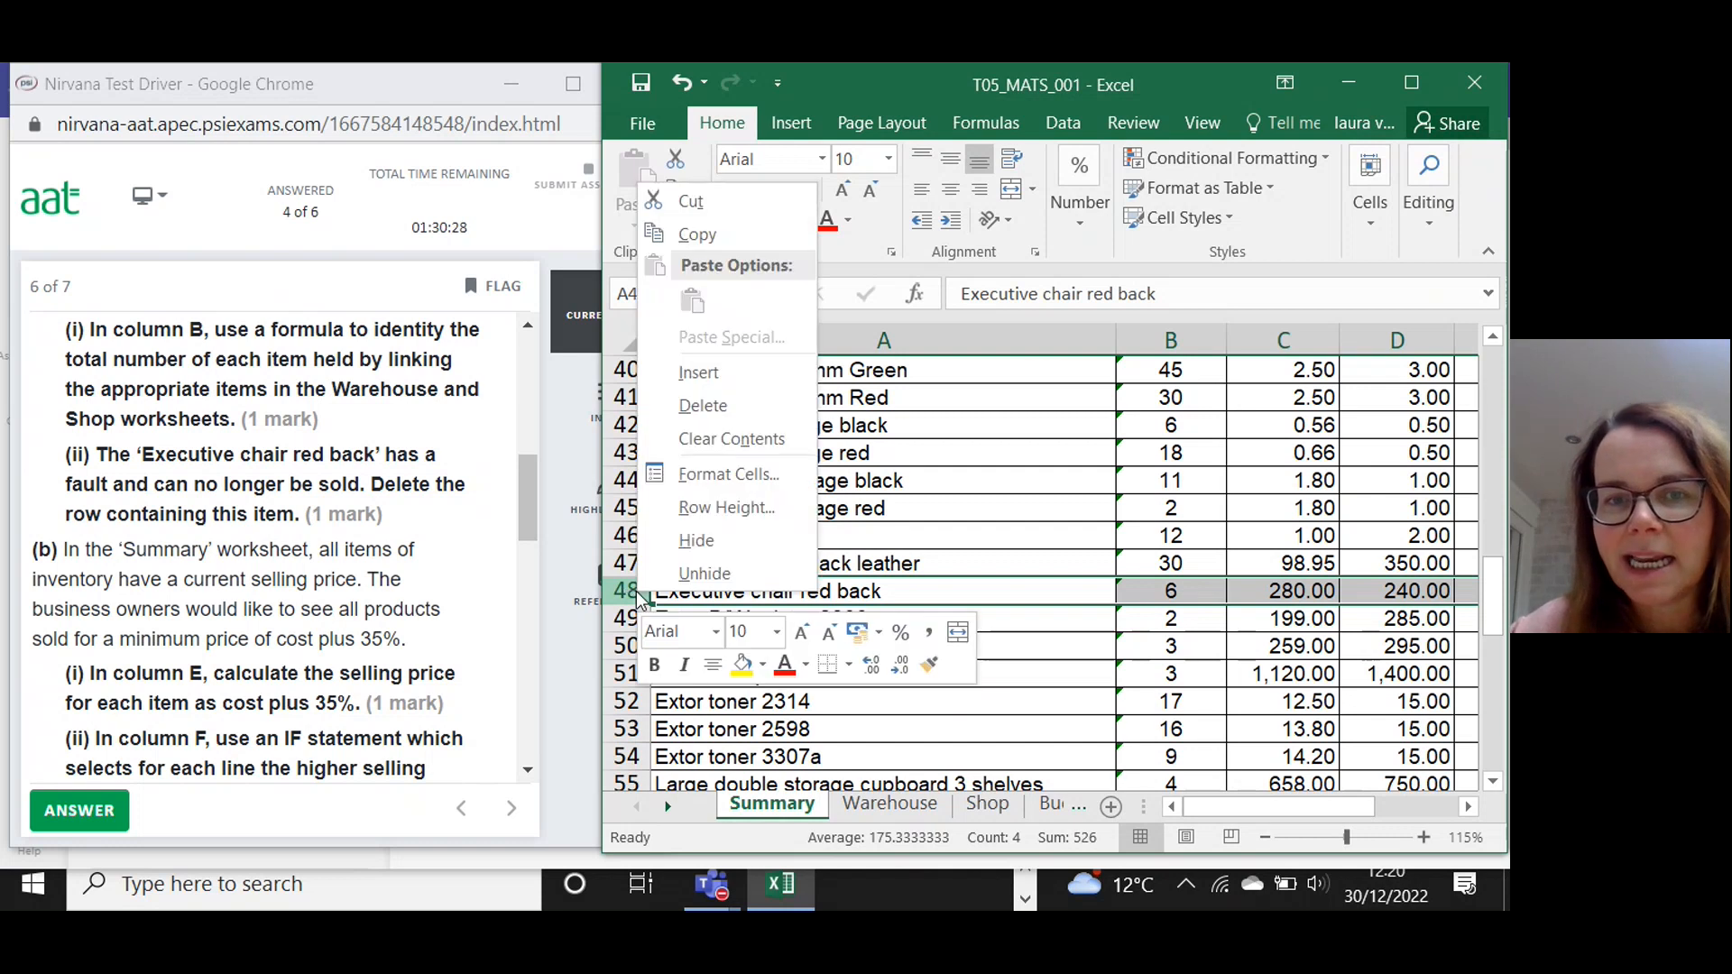
click(710, 408)
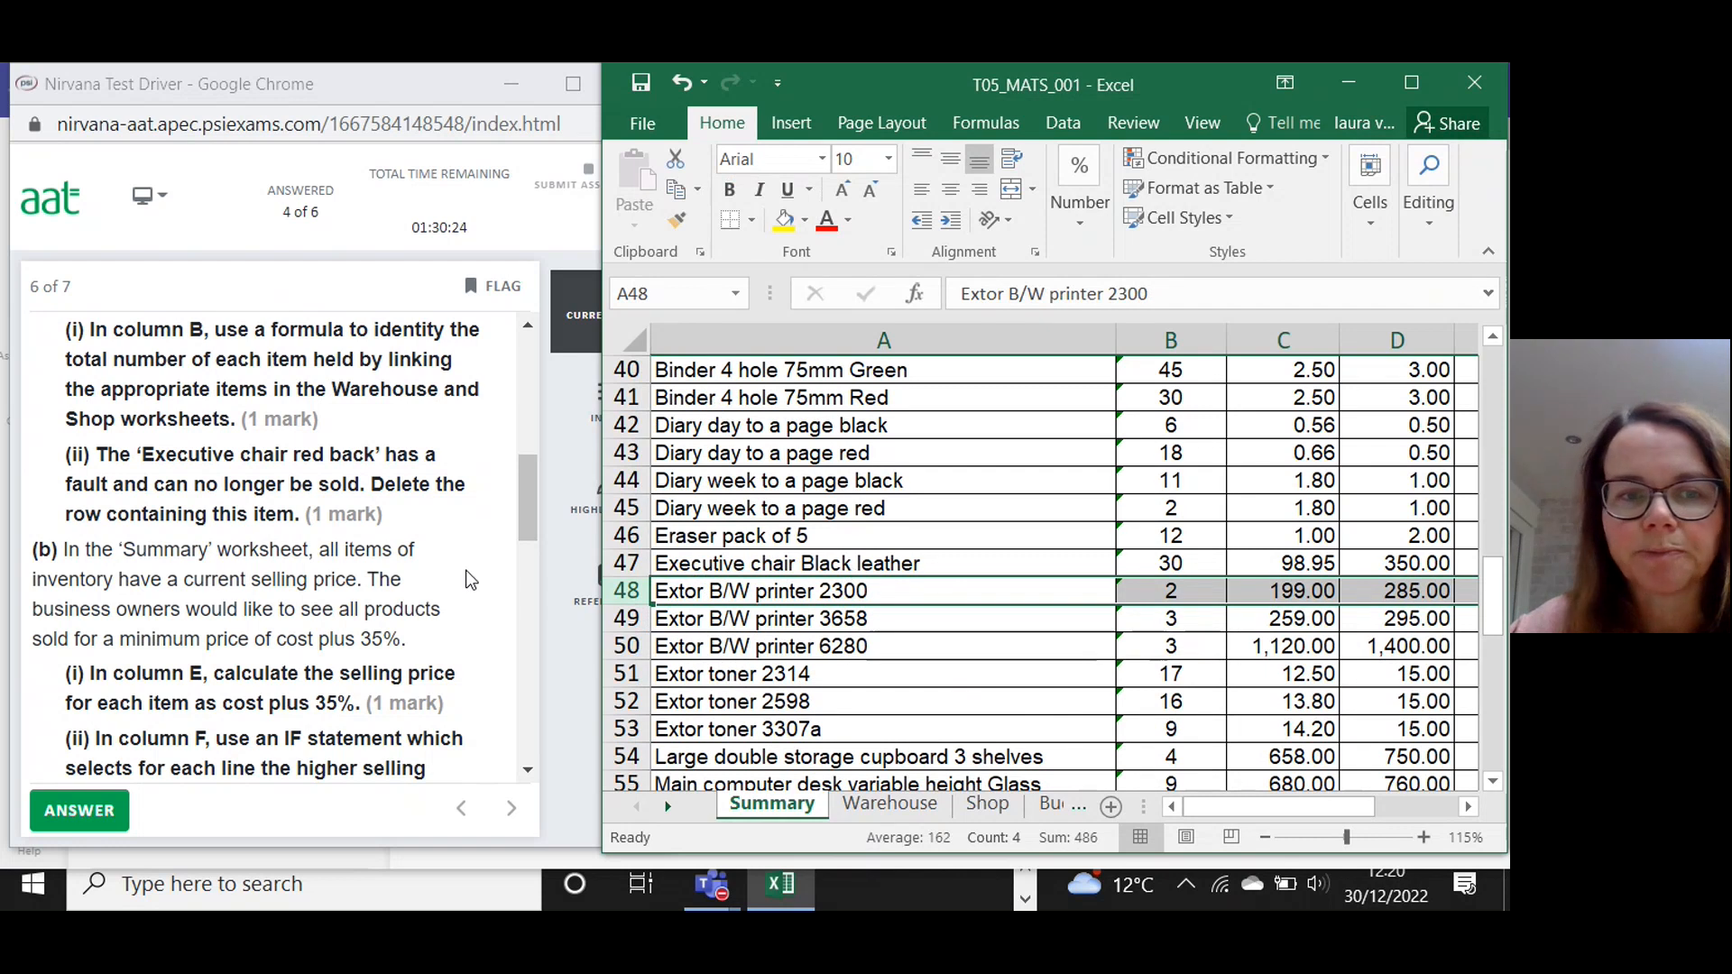
Following requirement (b)(i), calculate the selling price at cost plus 35% in Summary cell E4 with the formula =C4*135%.
drag(527, 494, 523, 528)
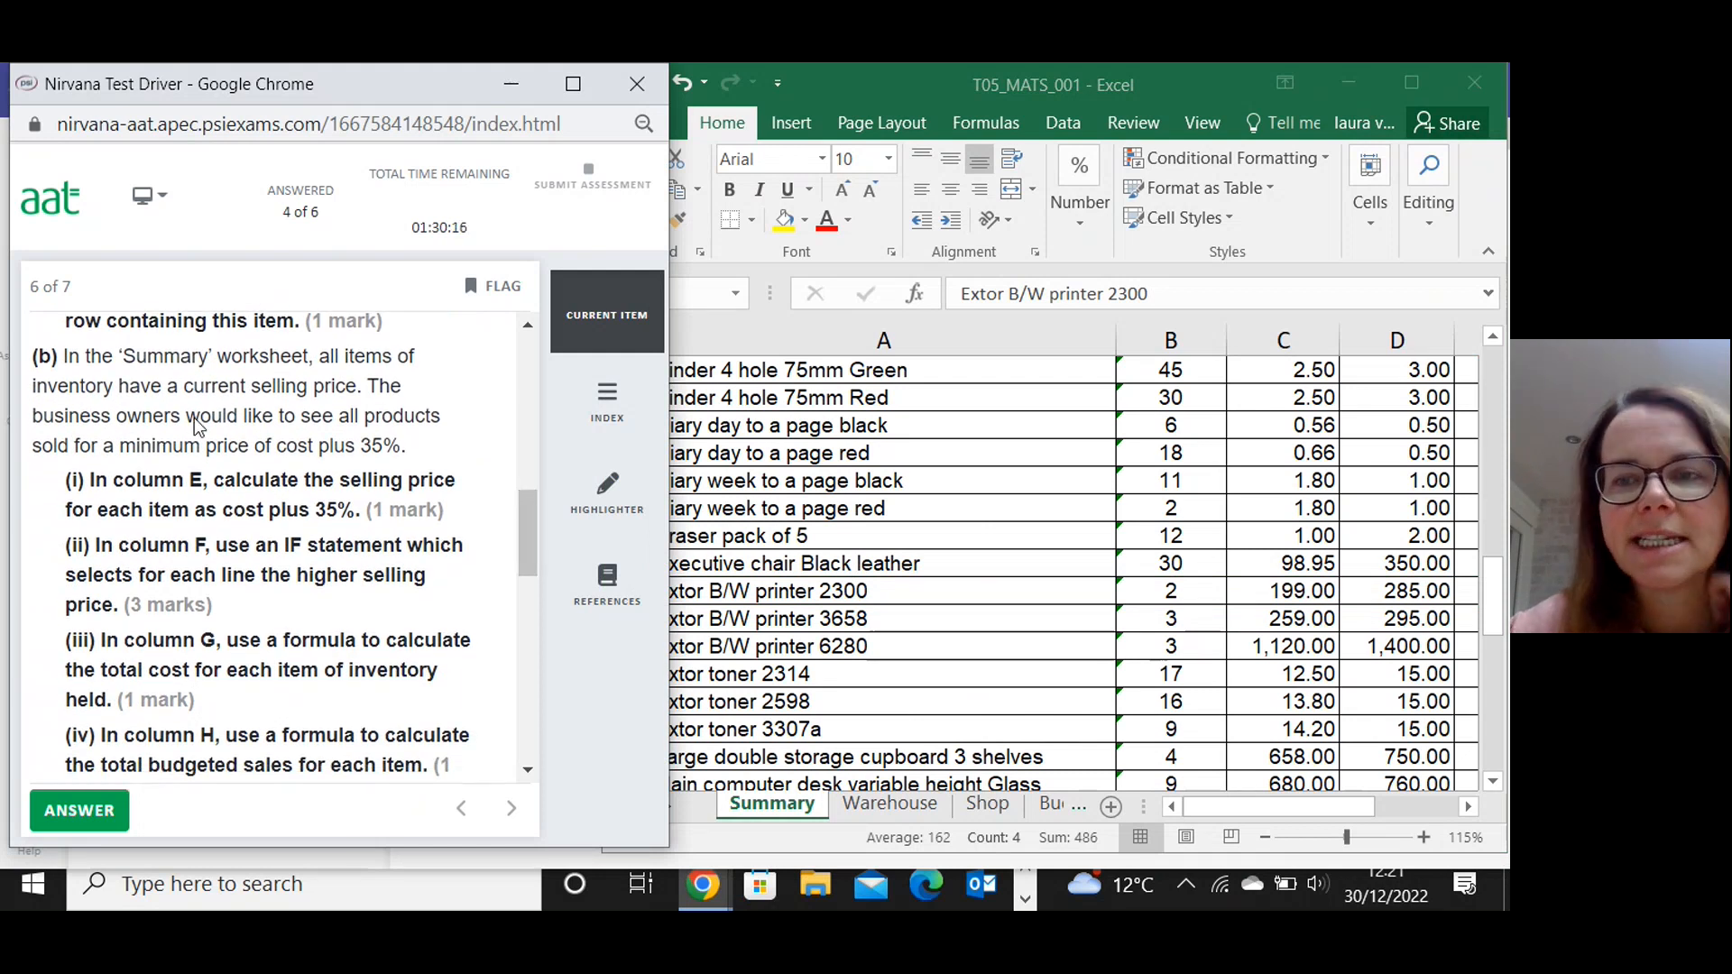
click(1490, 587)
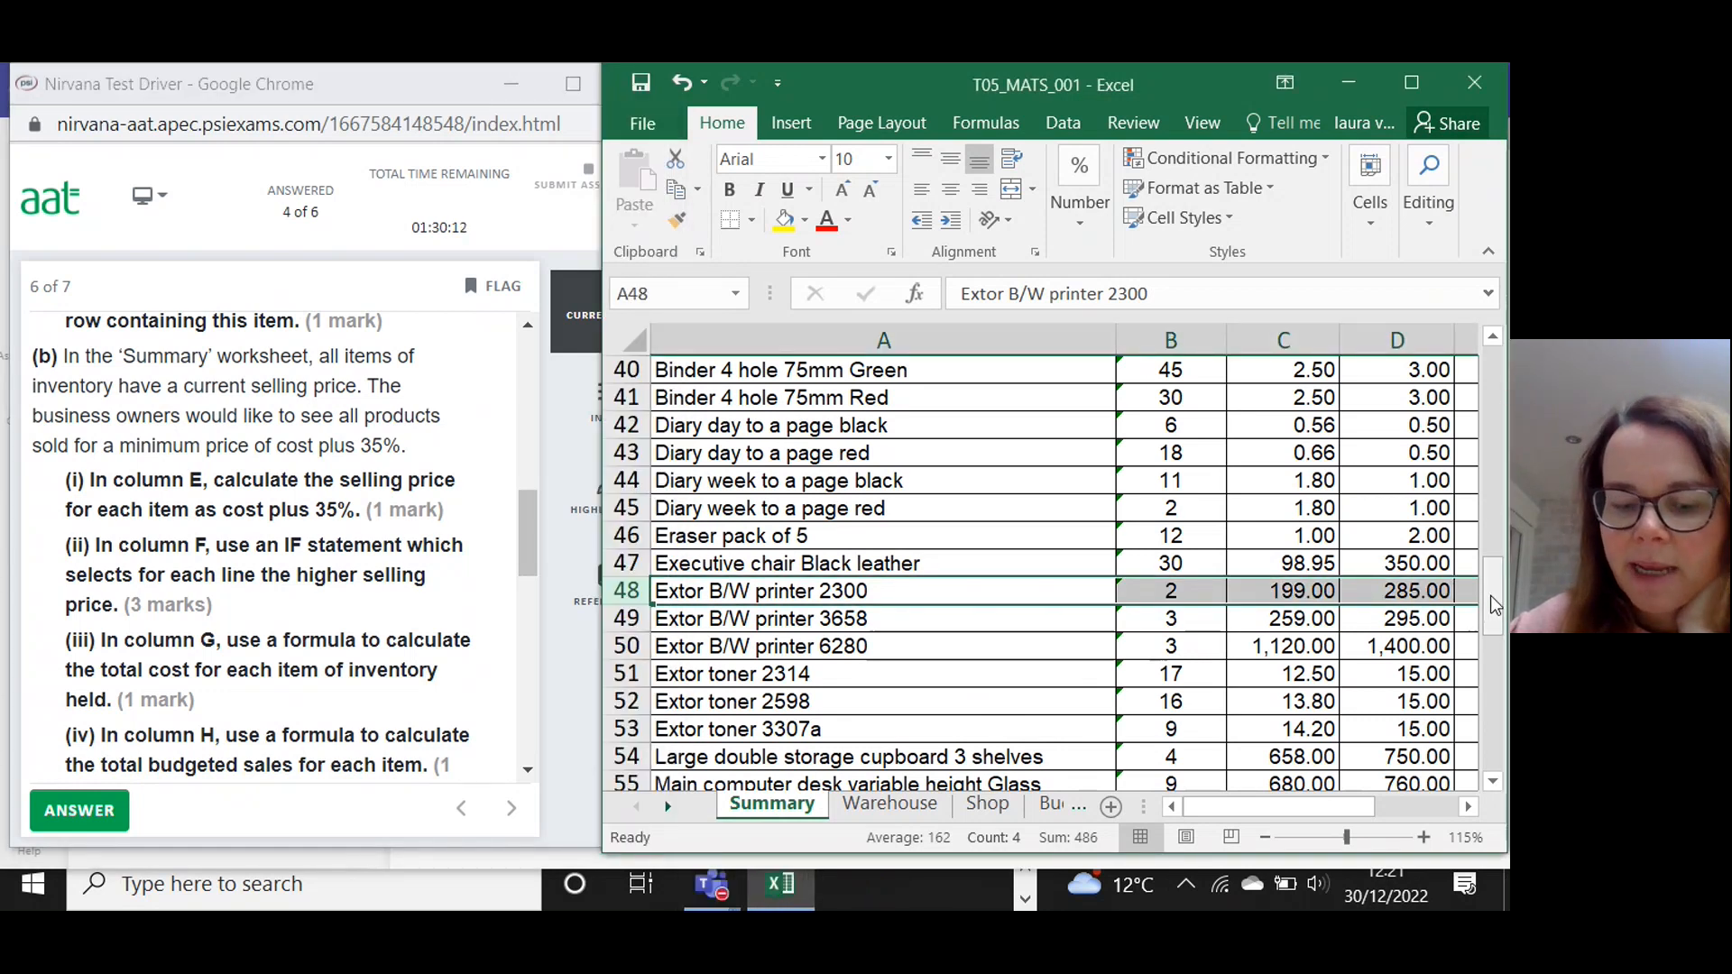
drag(1490, 595, 1486, 396)
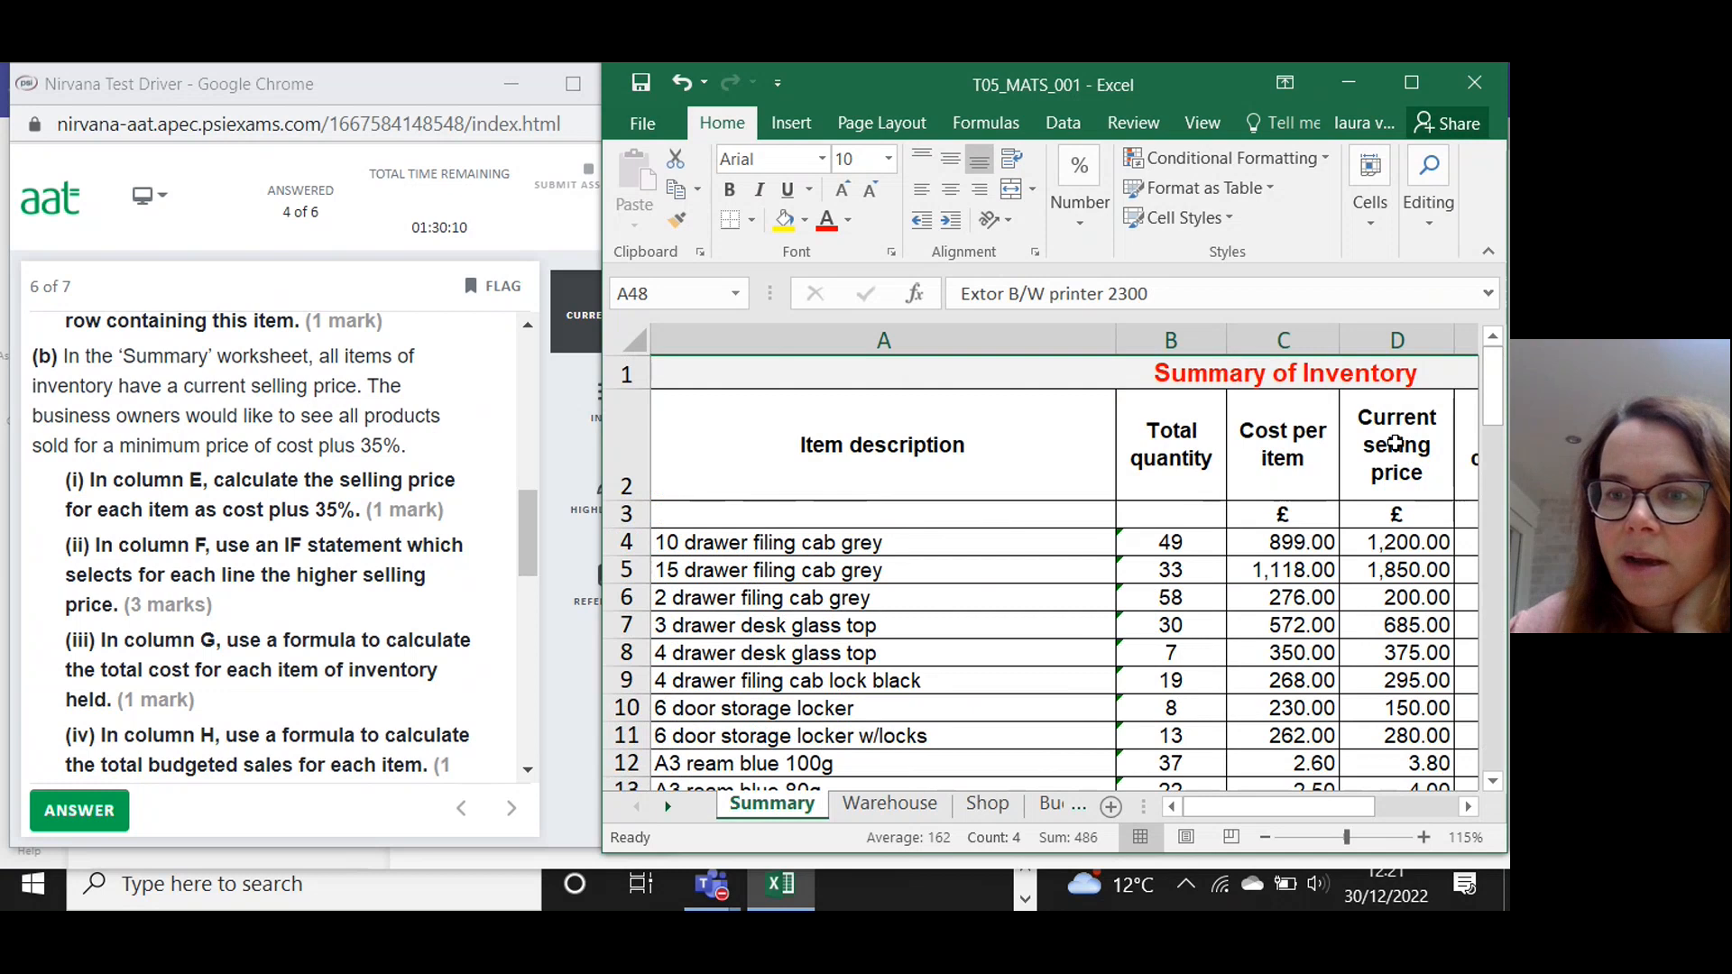
drag(1238, 810, 1248, 817)
click(1466, 808)
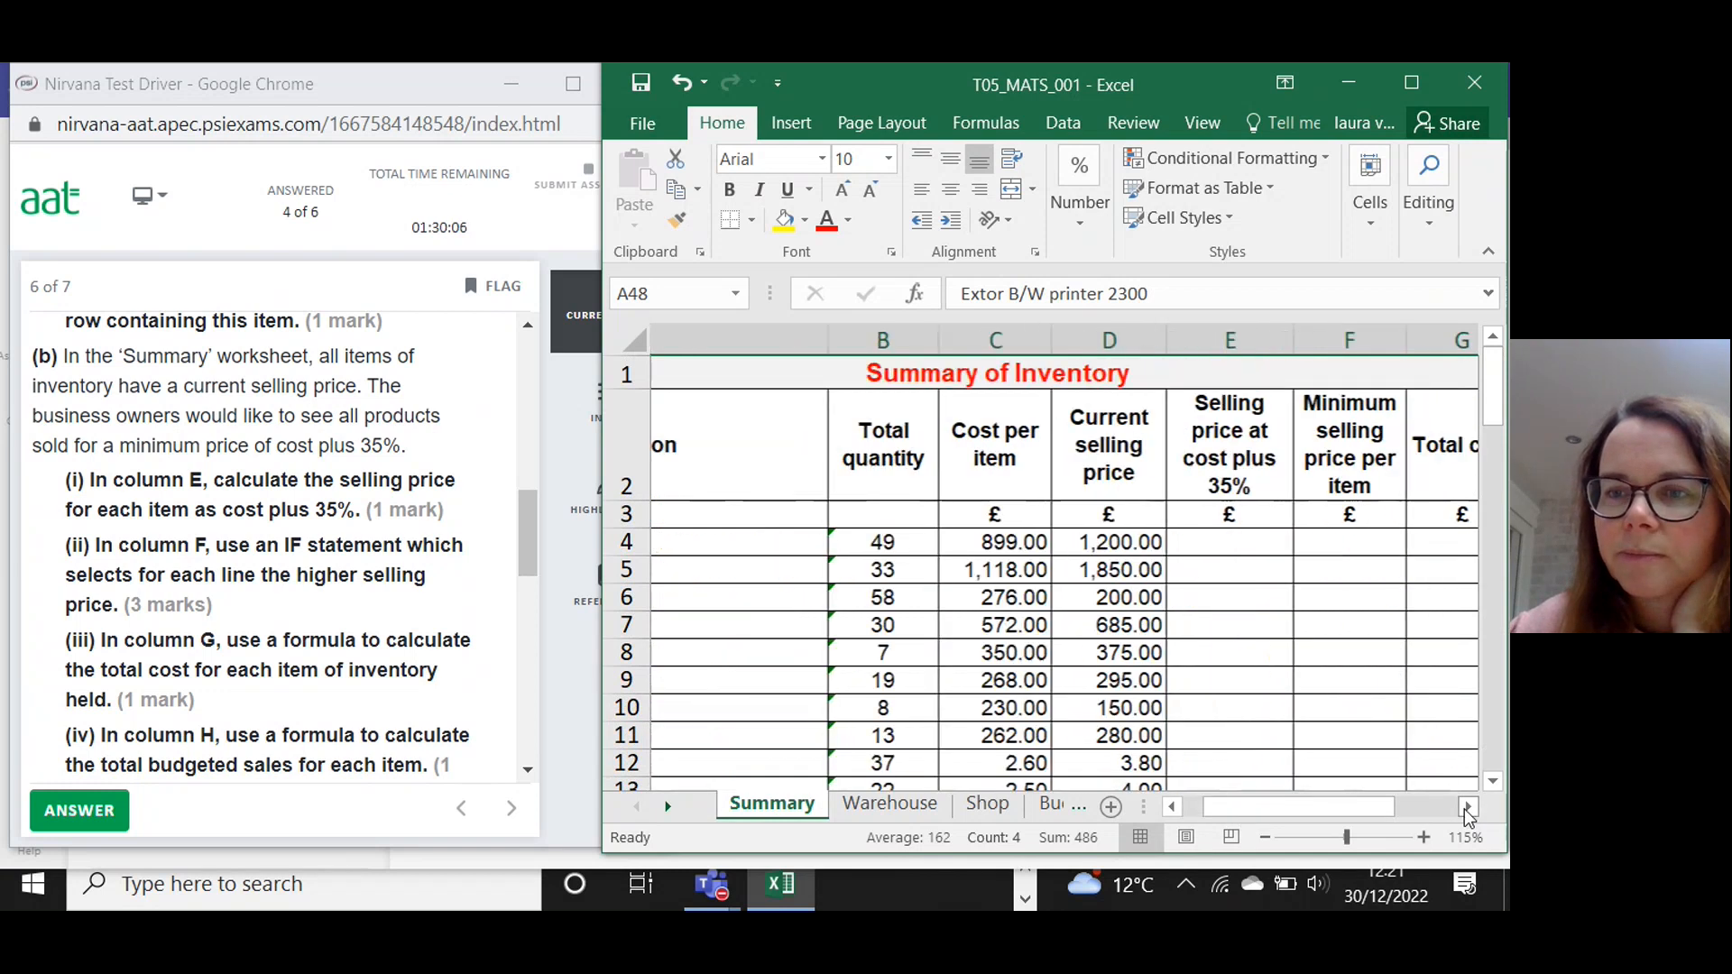
click(1465, 808)
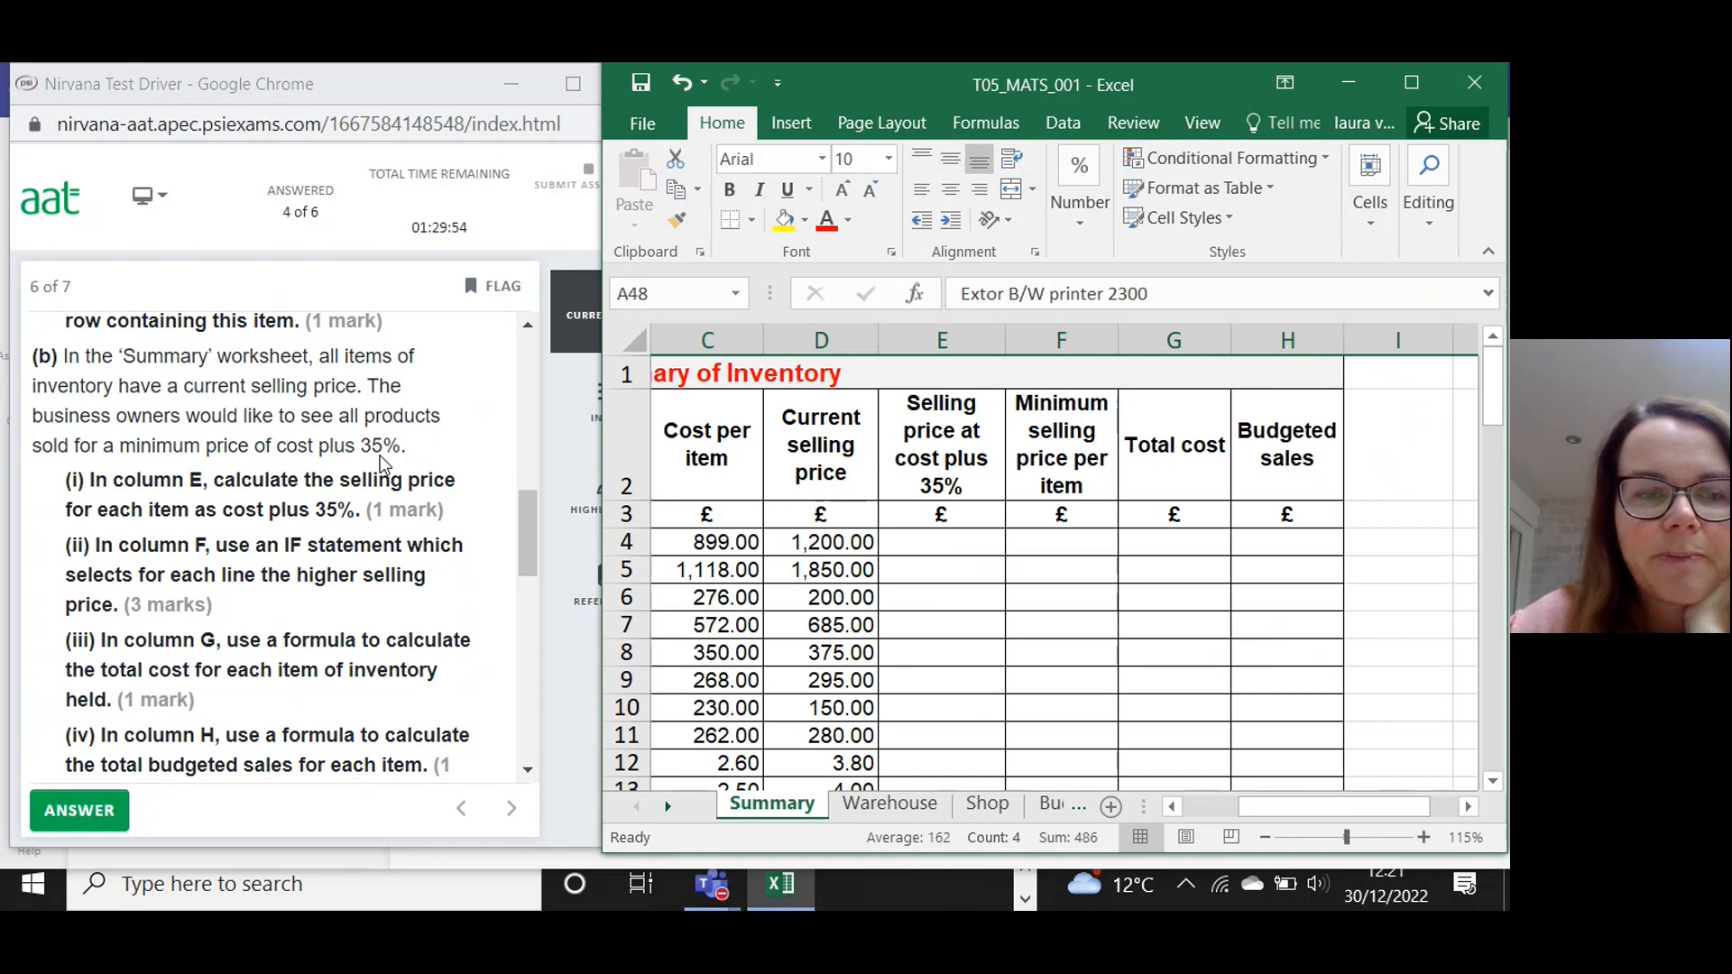
click(919, 547)
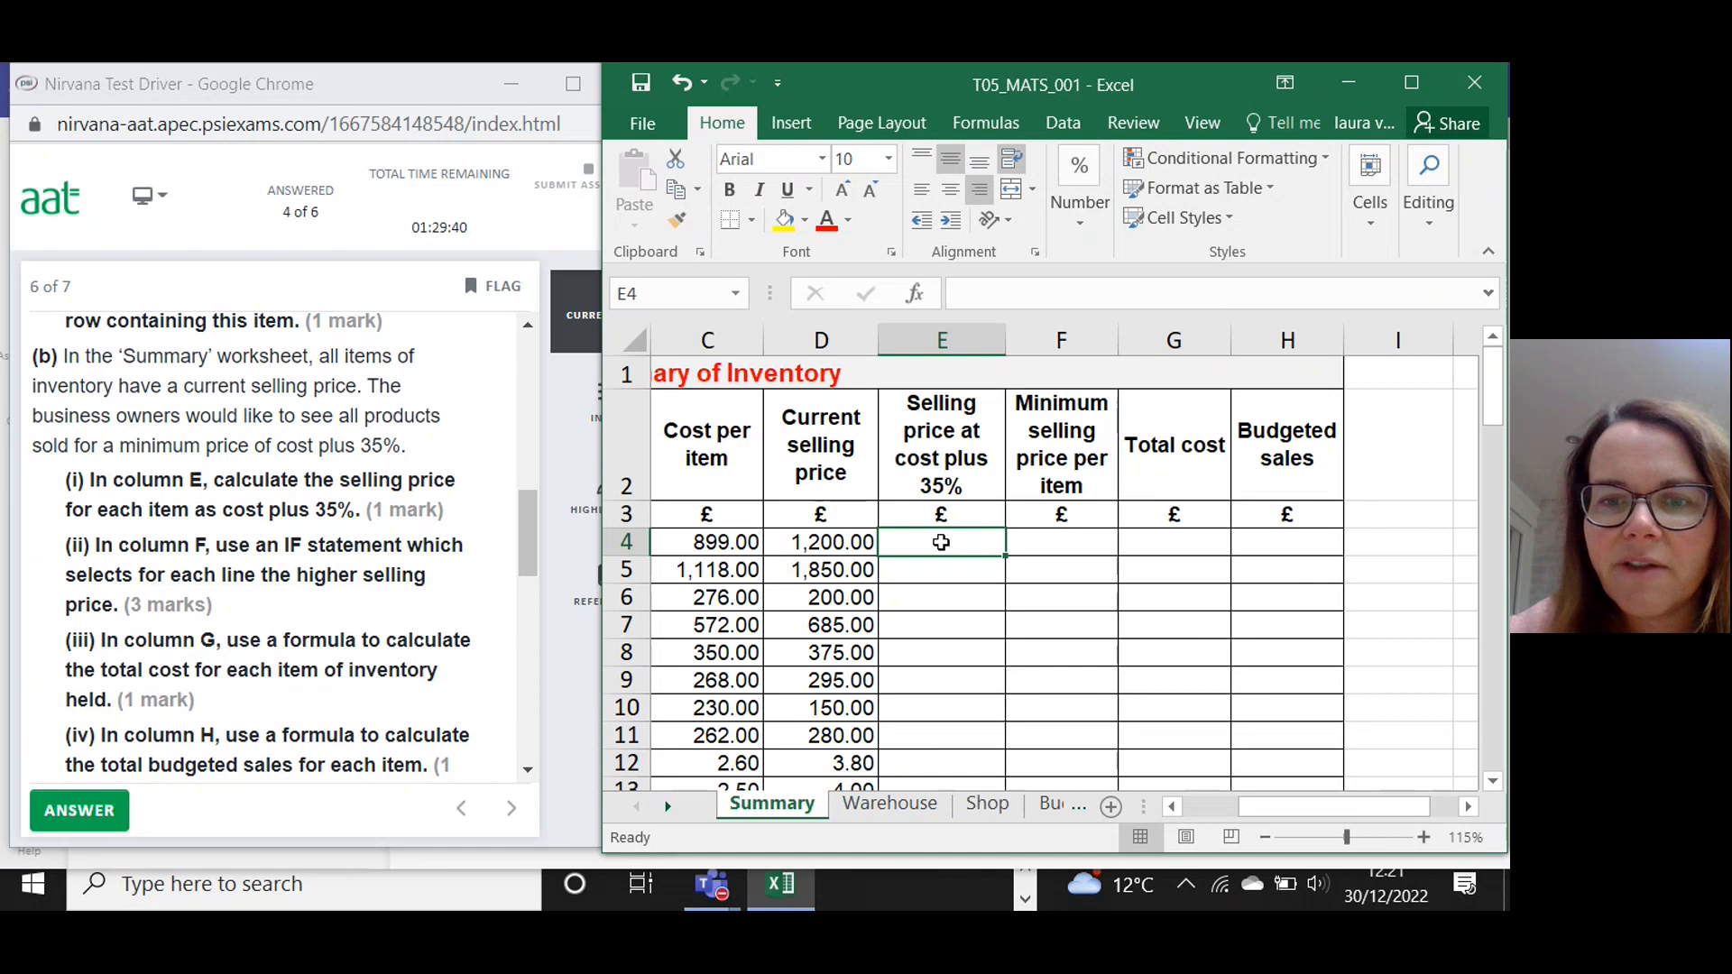
text(=)
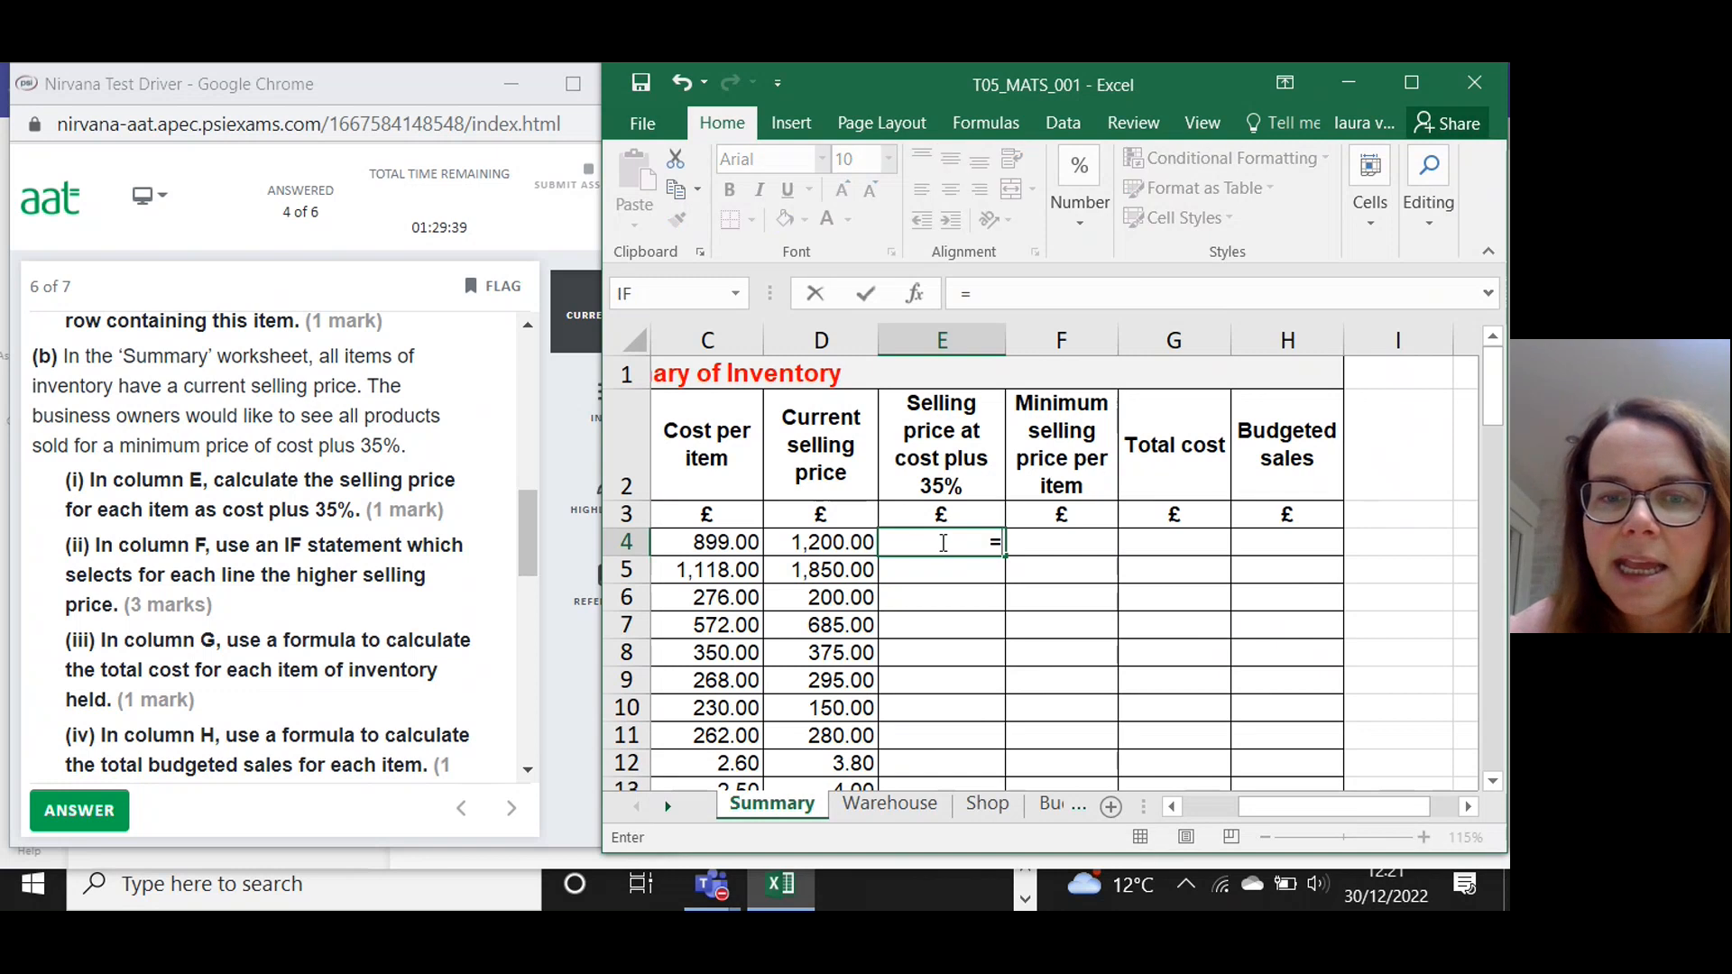
click(717, 542)
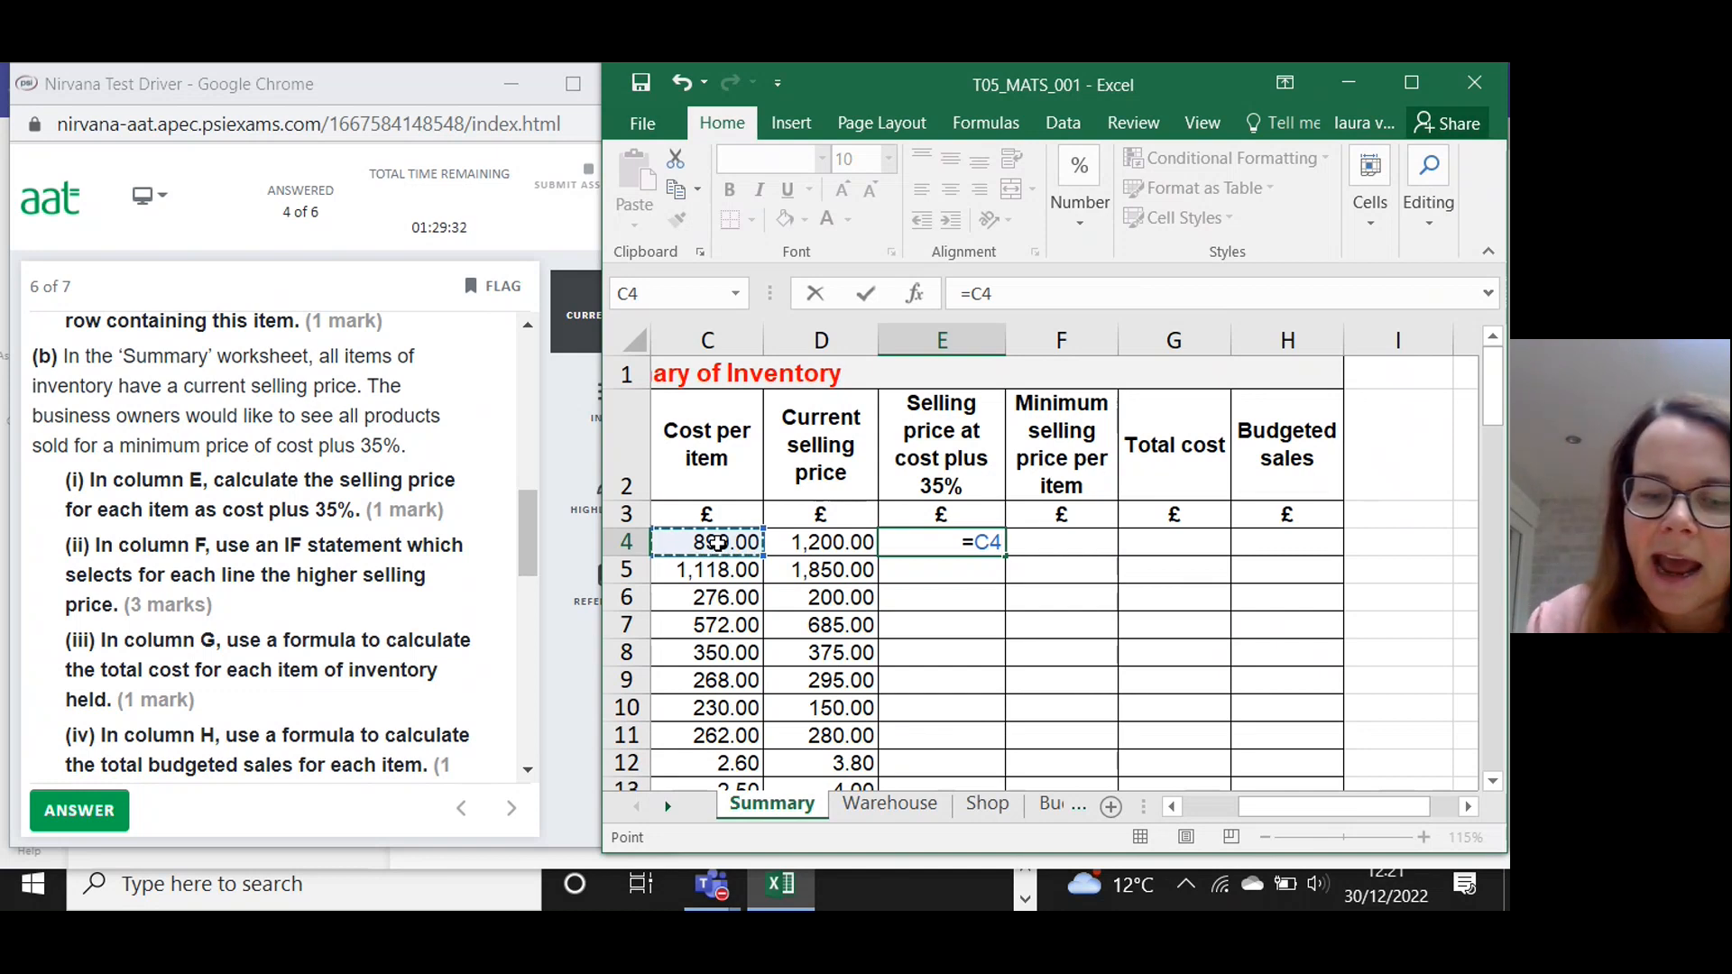
text(*)
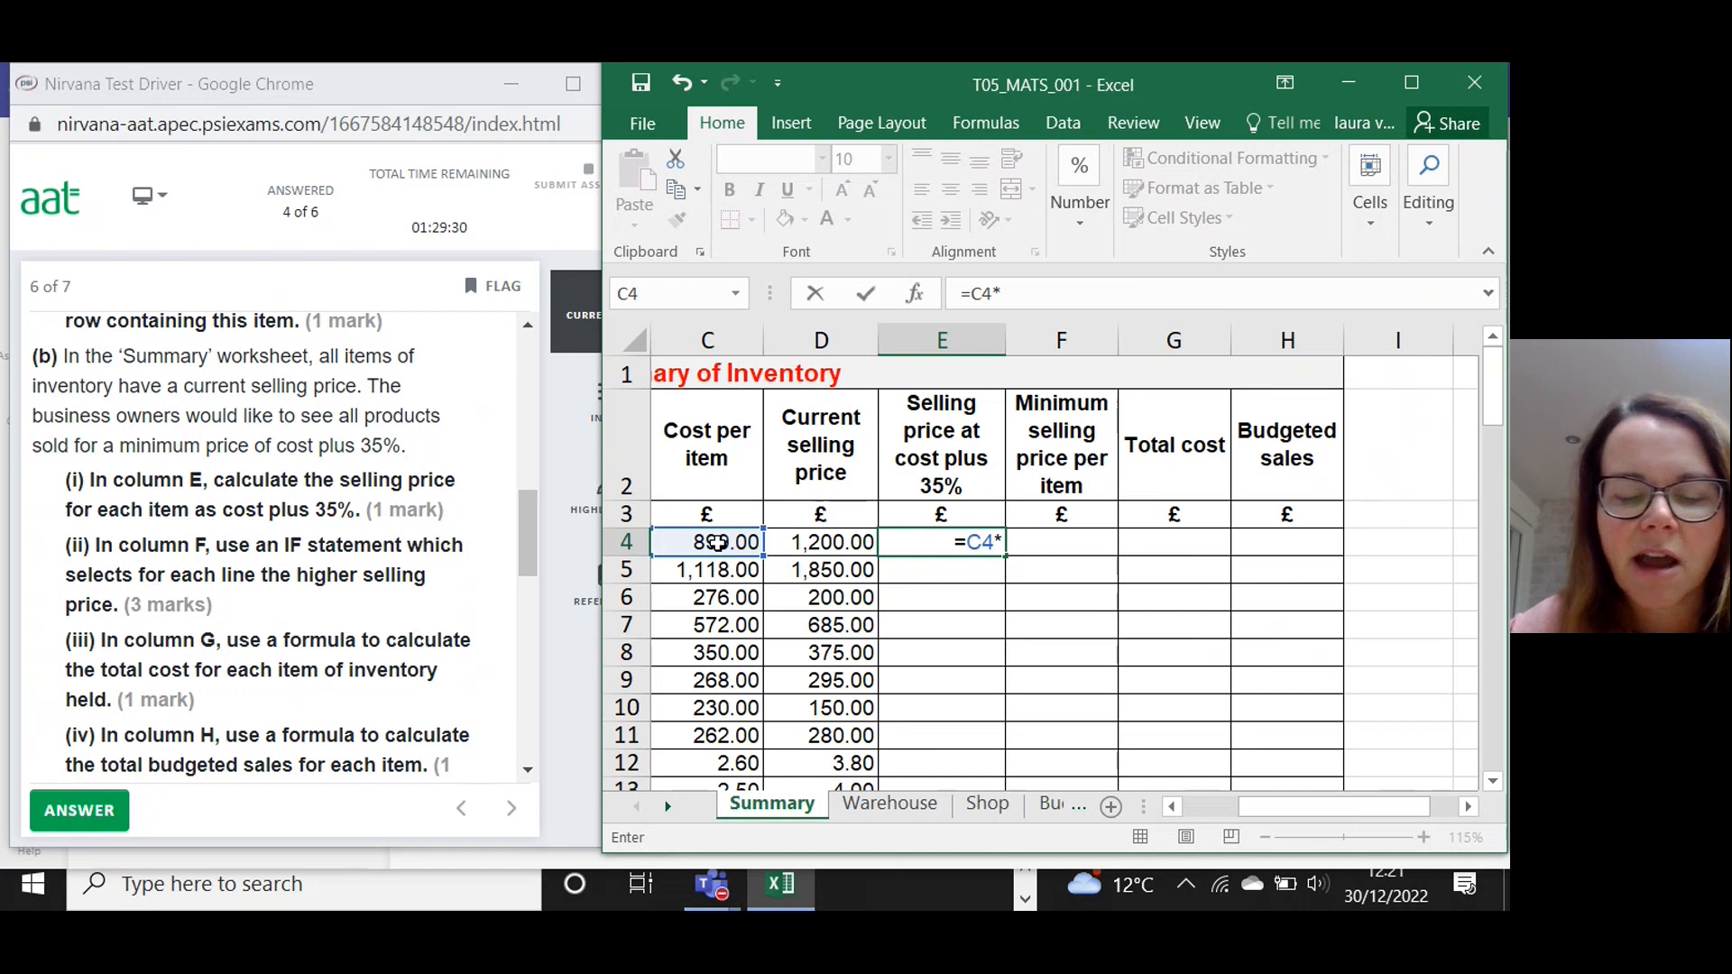
text(1.35)
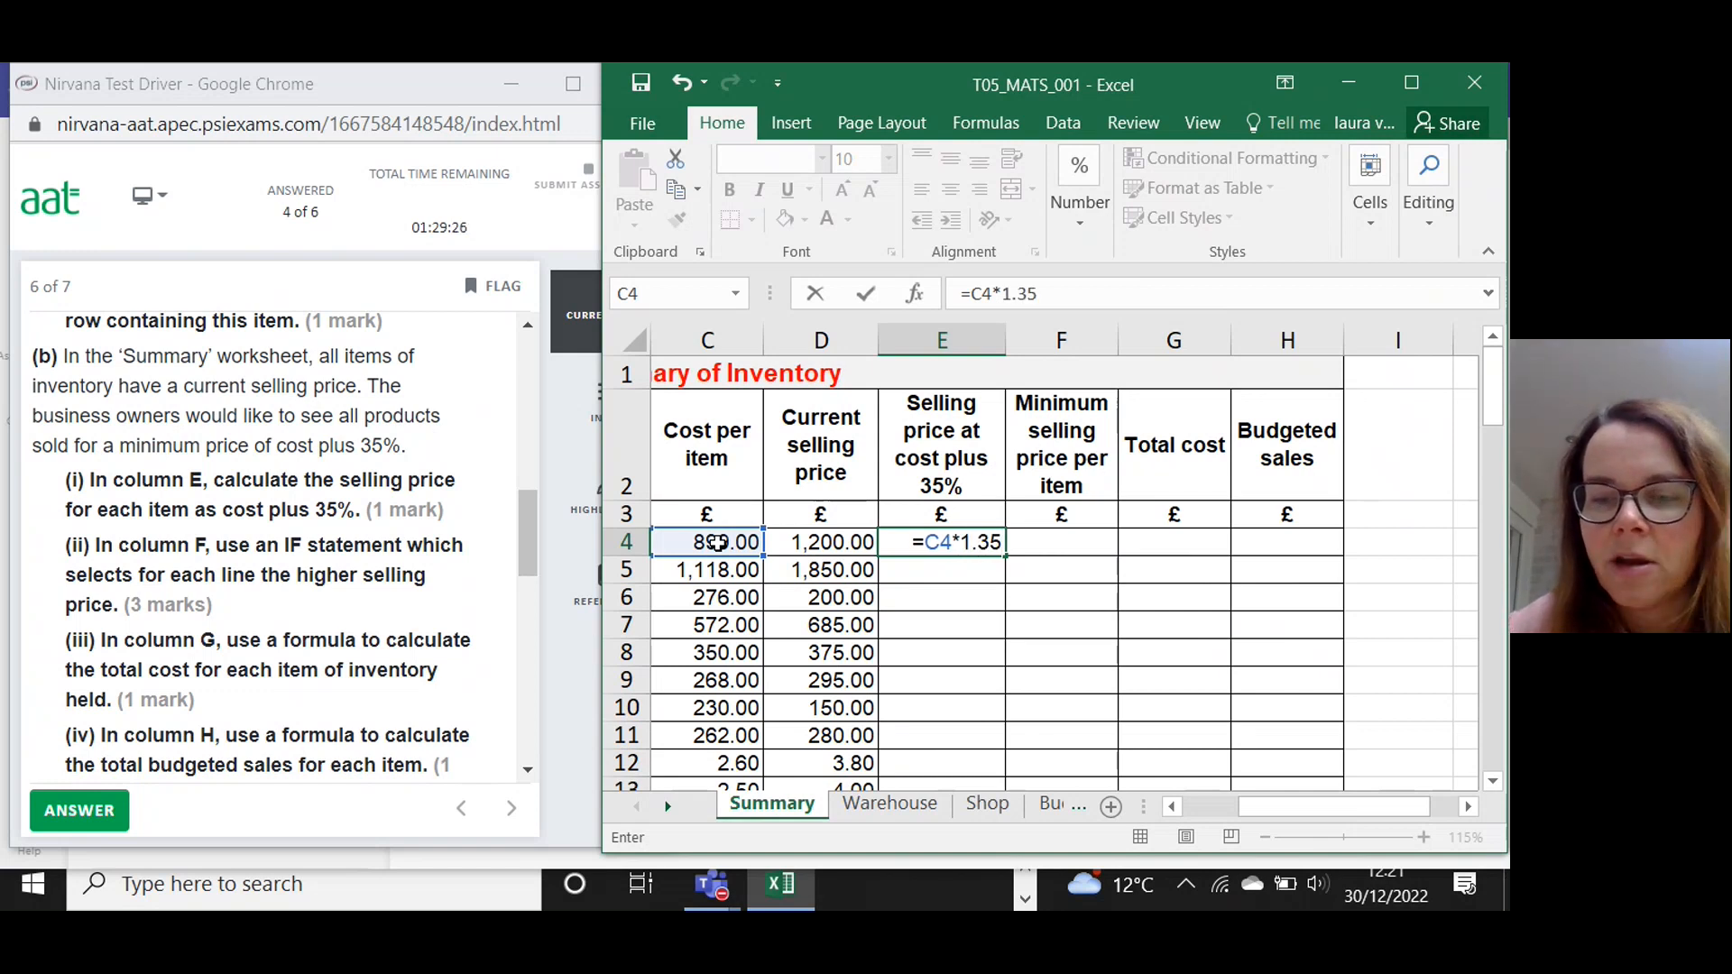
key(BackSpace)
key(BackSpace)
key(BackSpace)
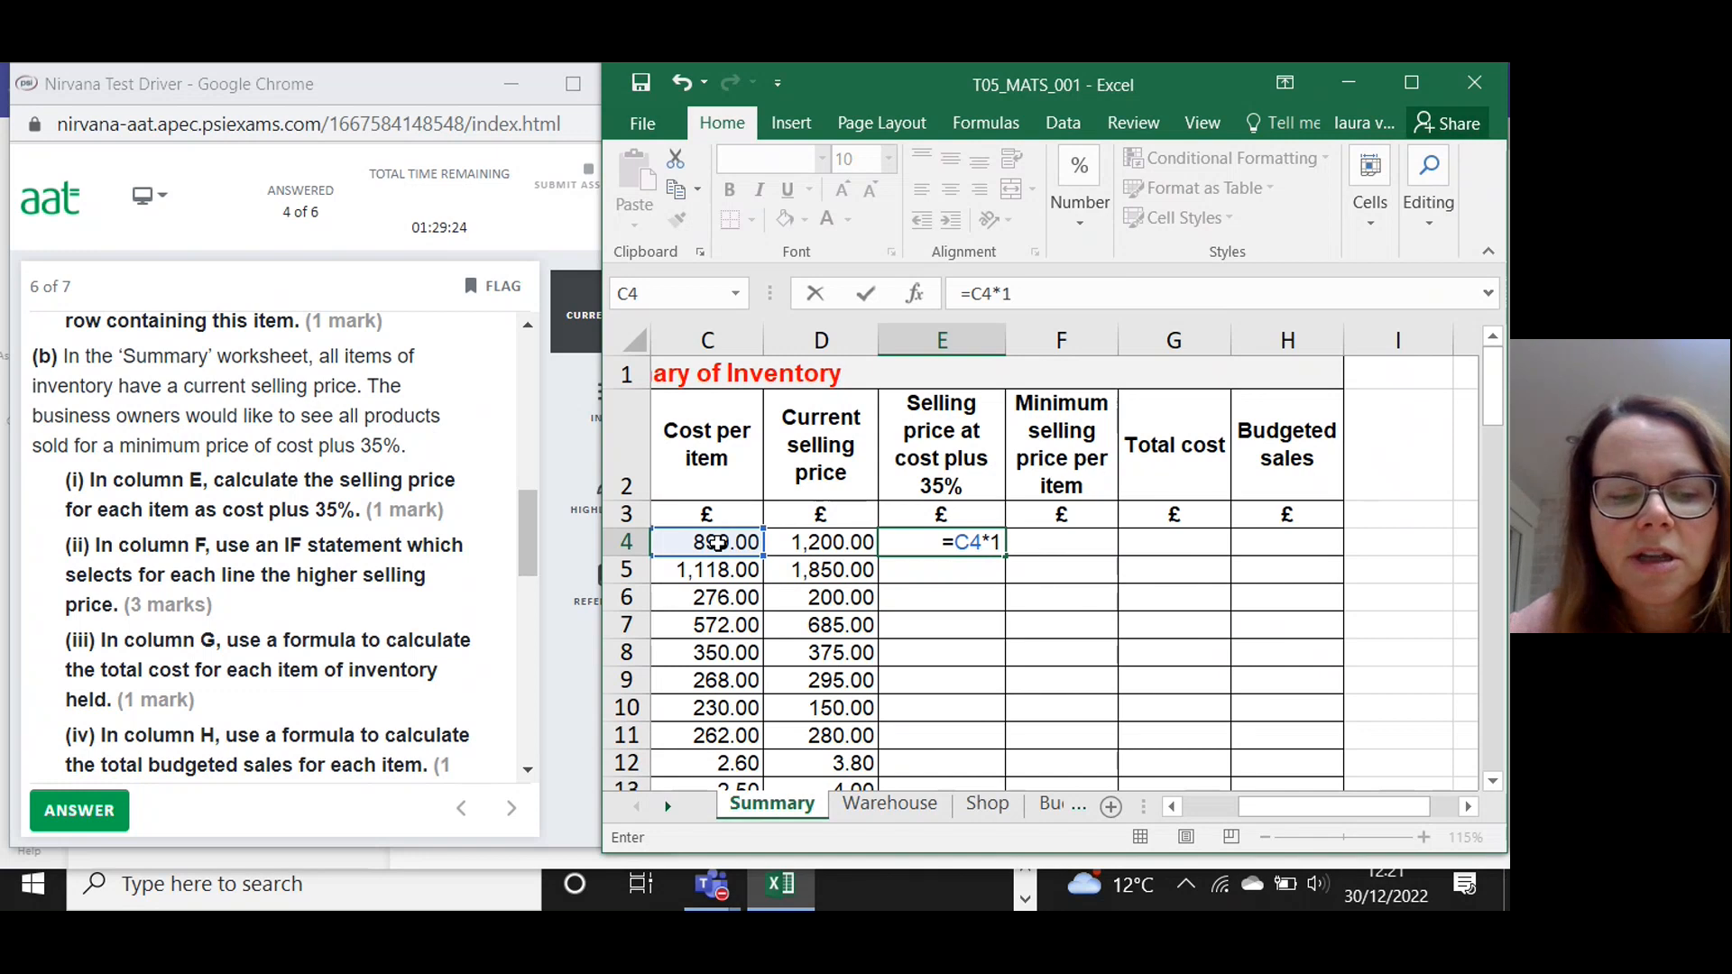
text(35%)
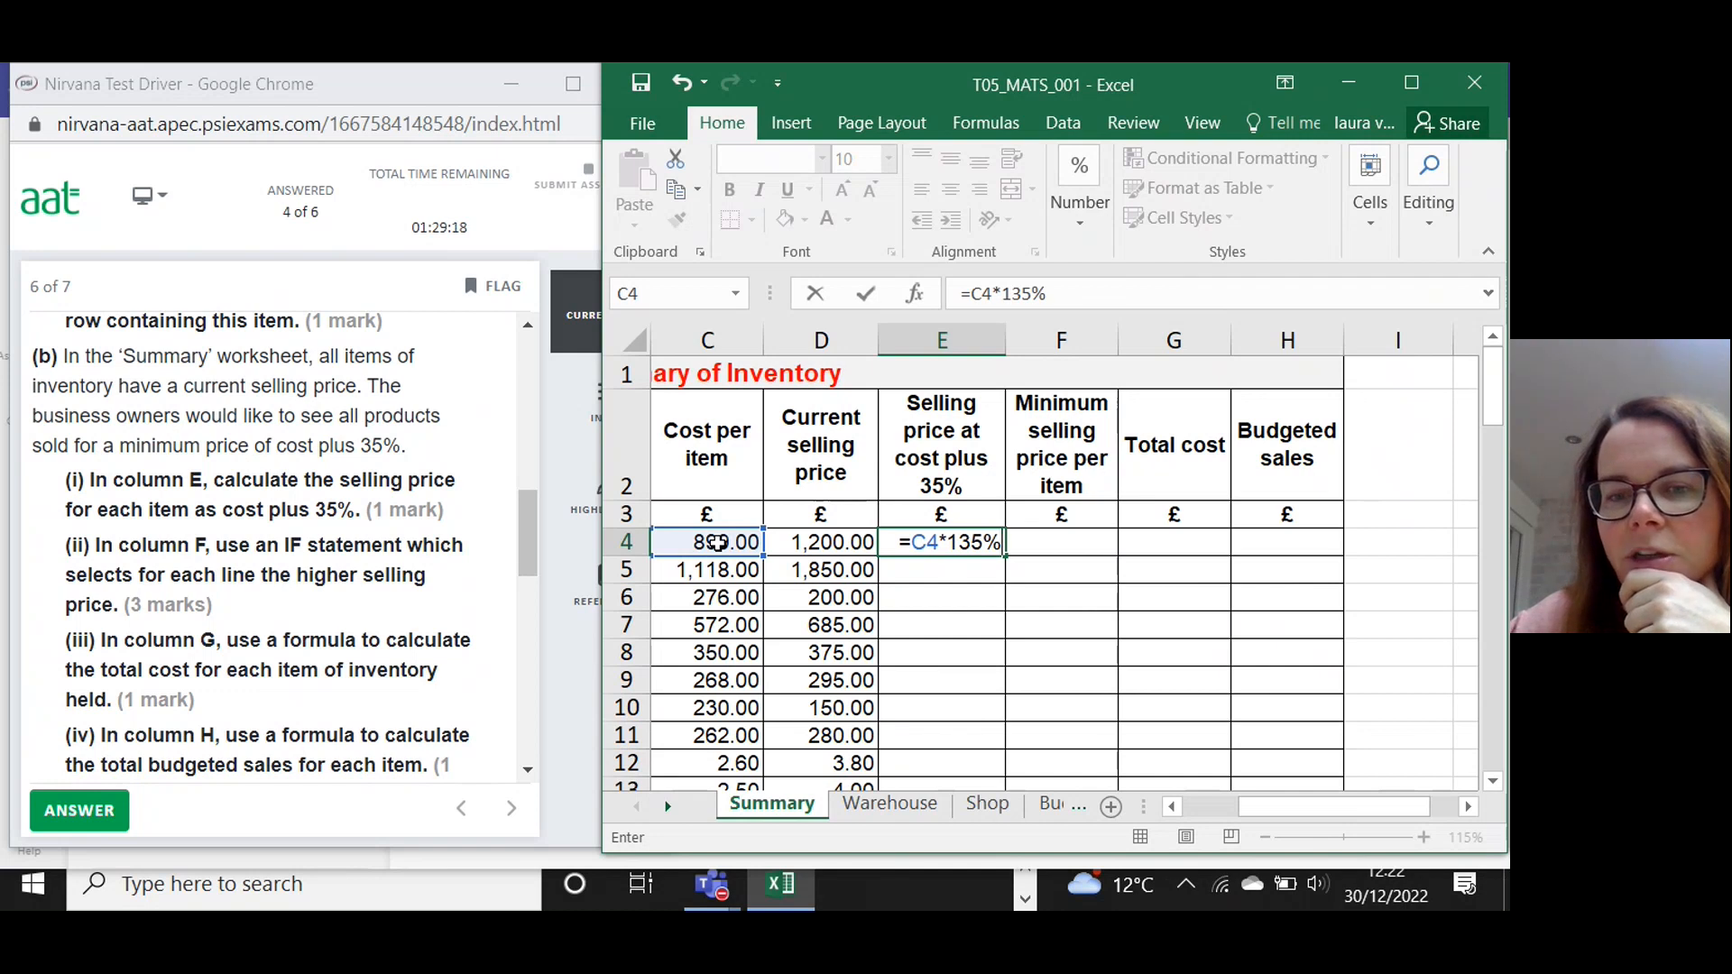
key(Return)
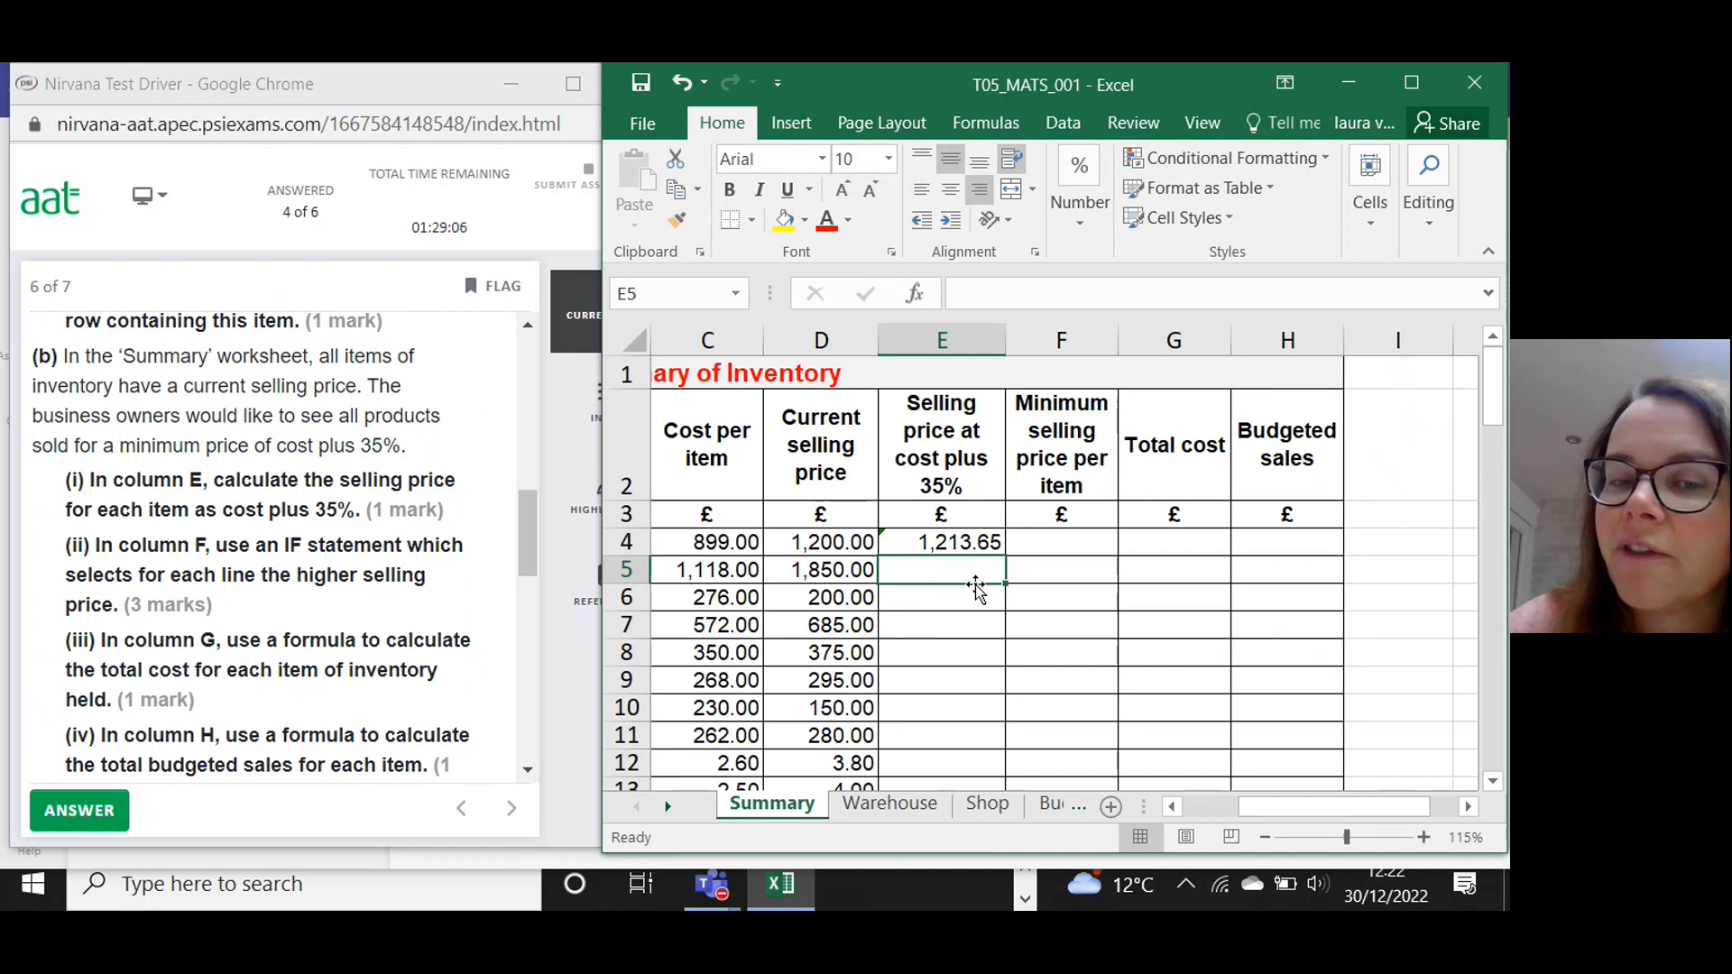
Fill the E4 cost plus 35% formula down column E to the last inventory item in E75.
click(963, 542)
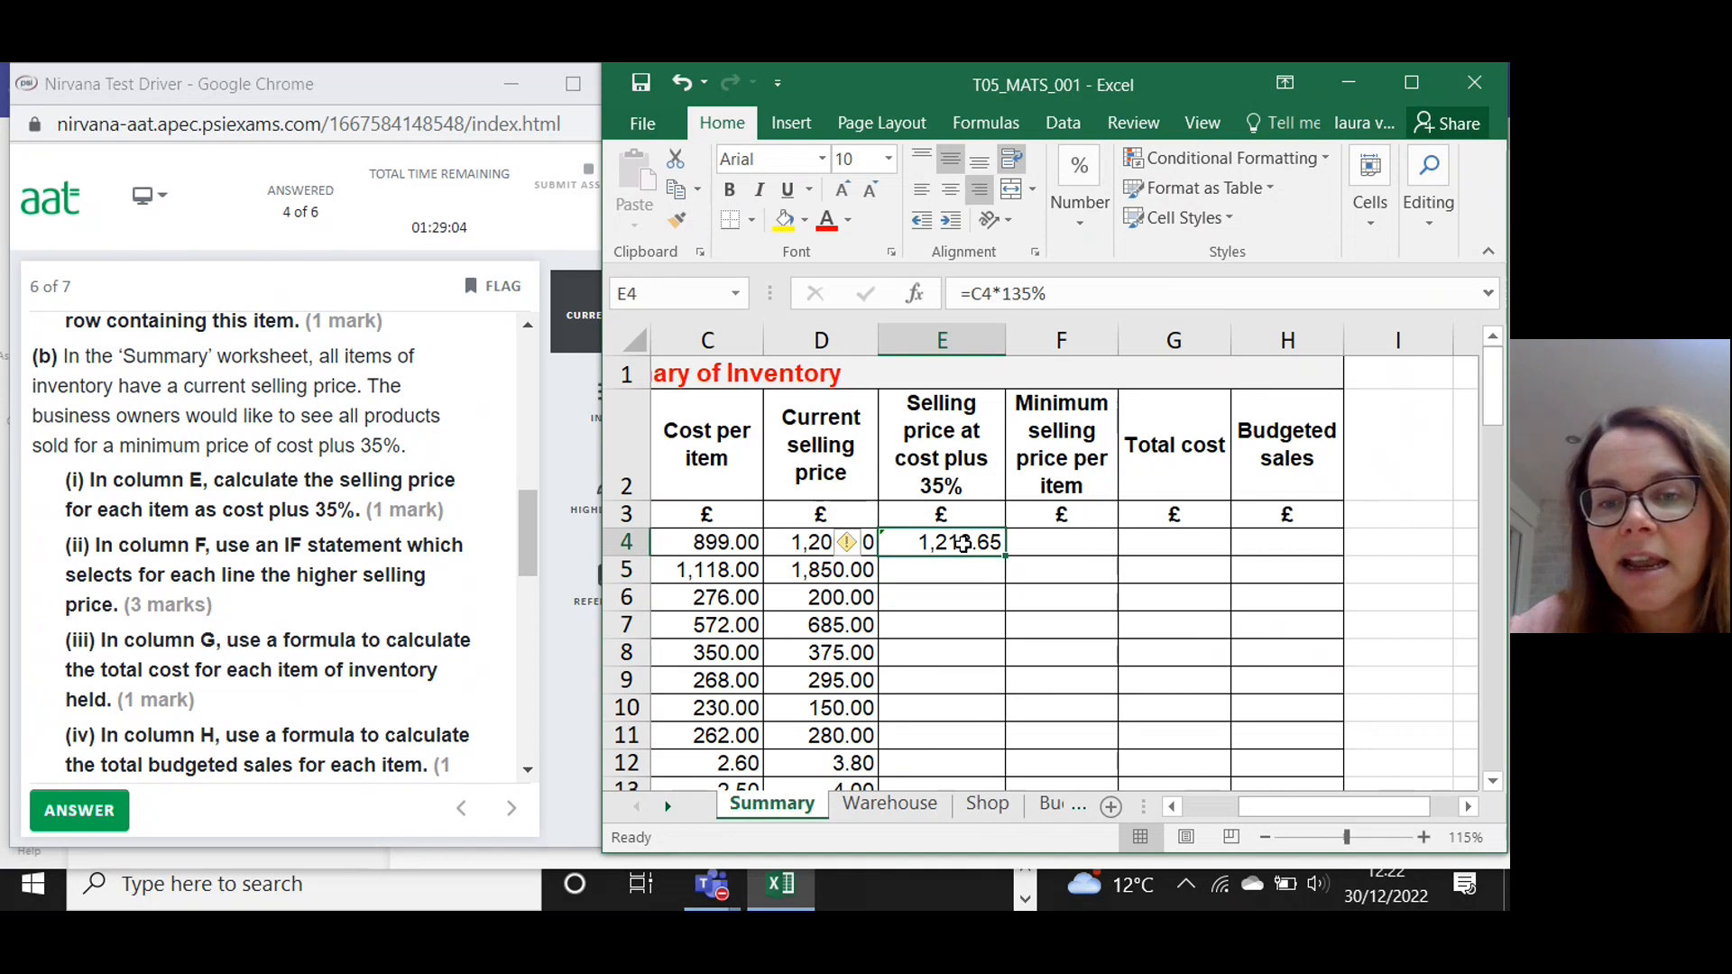
drag(1005, 556, 965, 710)
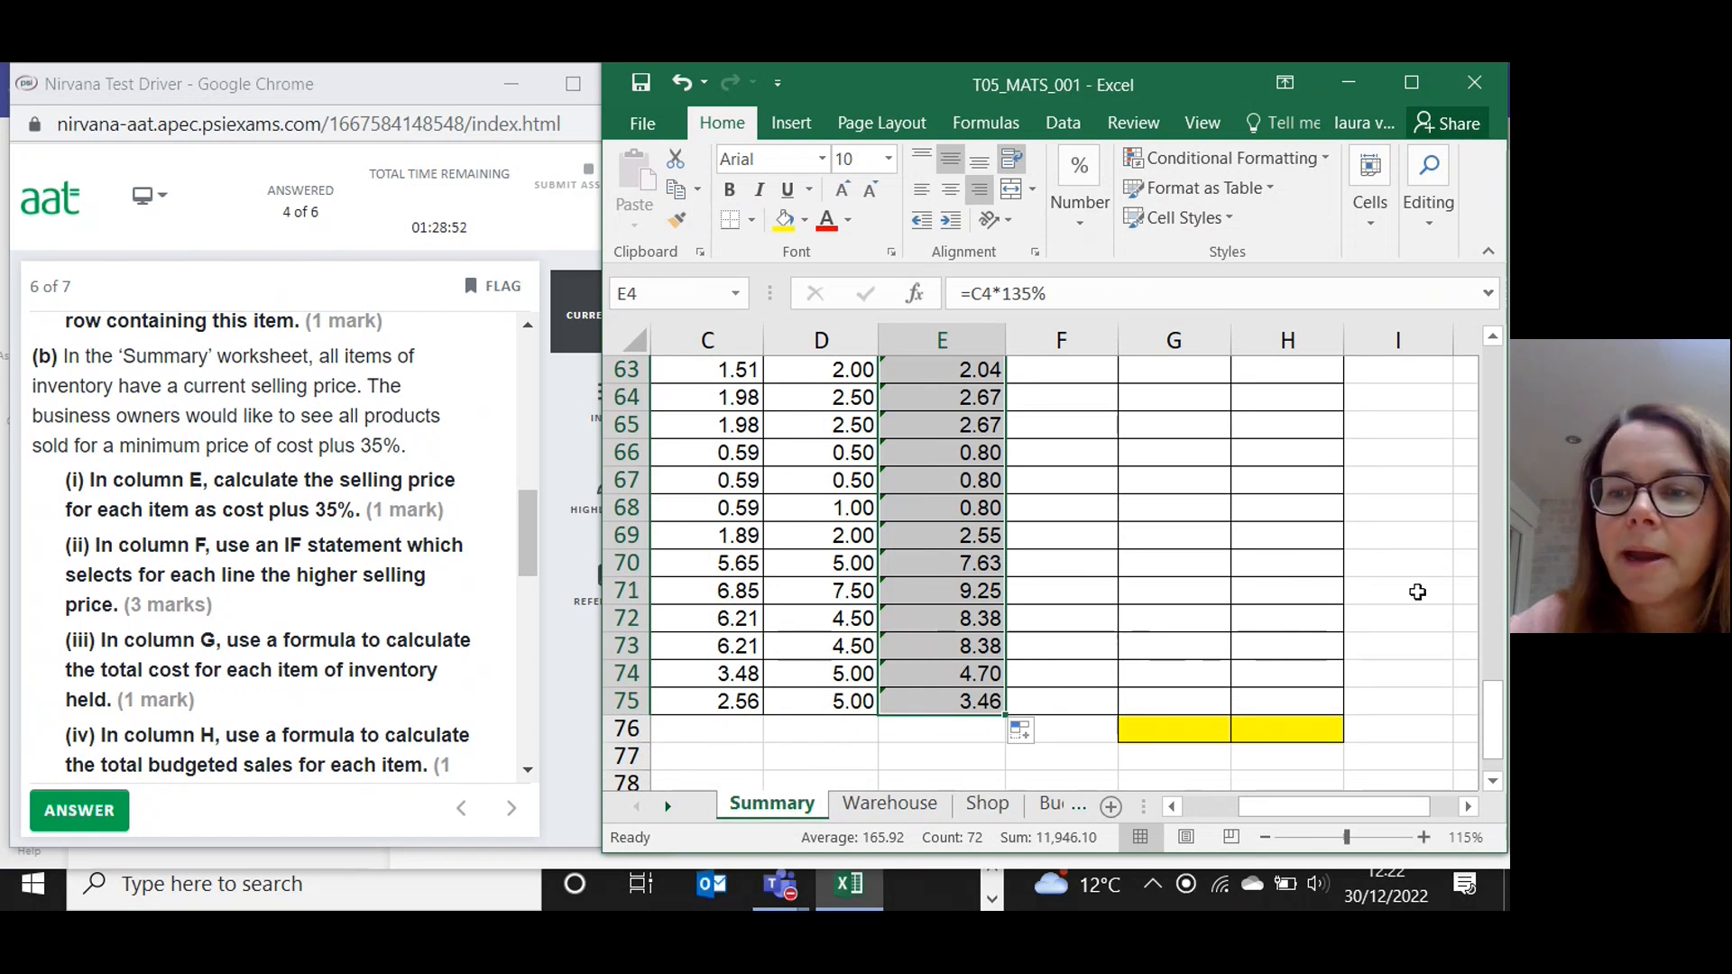
Highlight requirement (b)(i), the column E selling price at cost plus 35%, in the assessment's task instructions.
drag(1494, 703, 1468, 370)
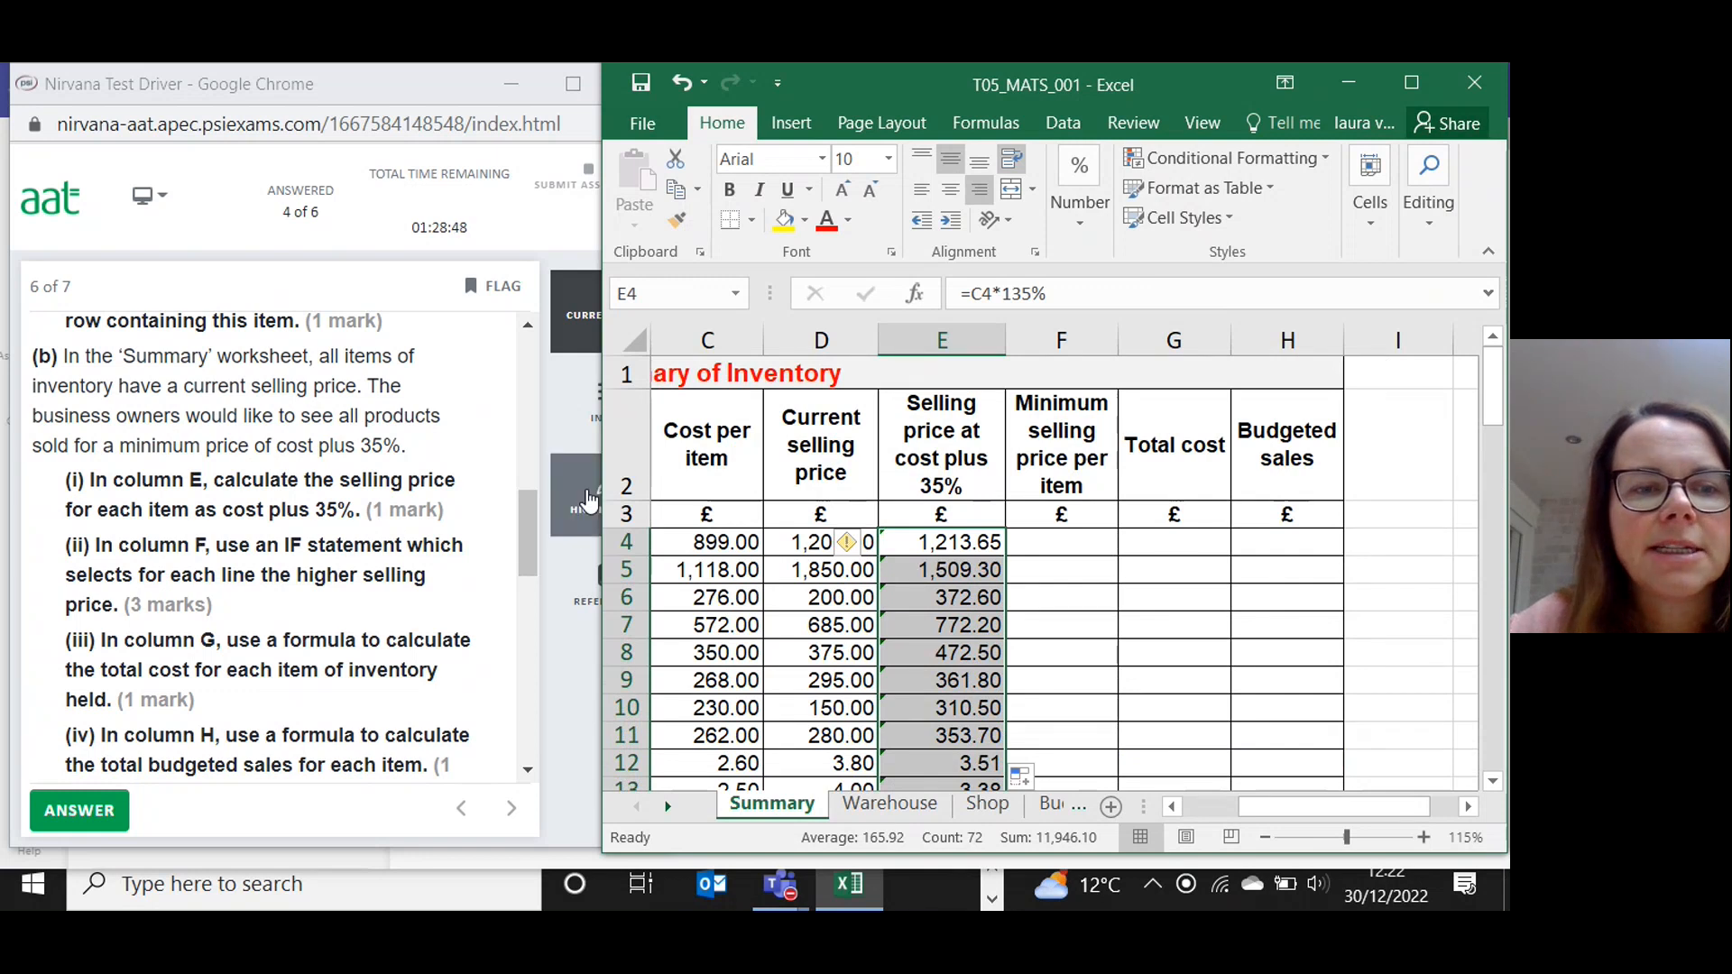
click(424, 539)
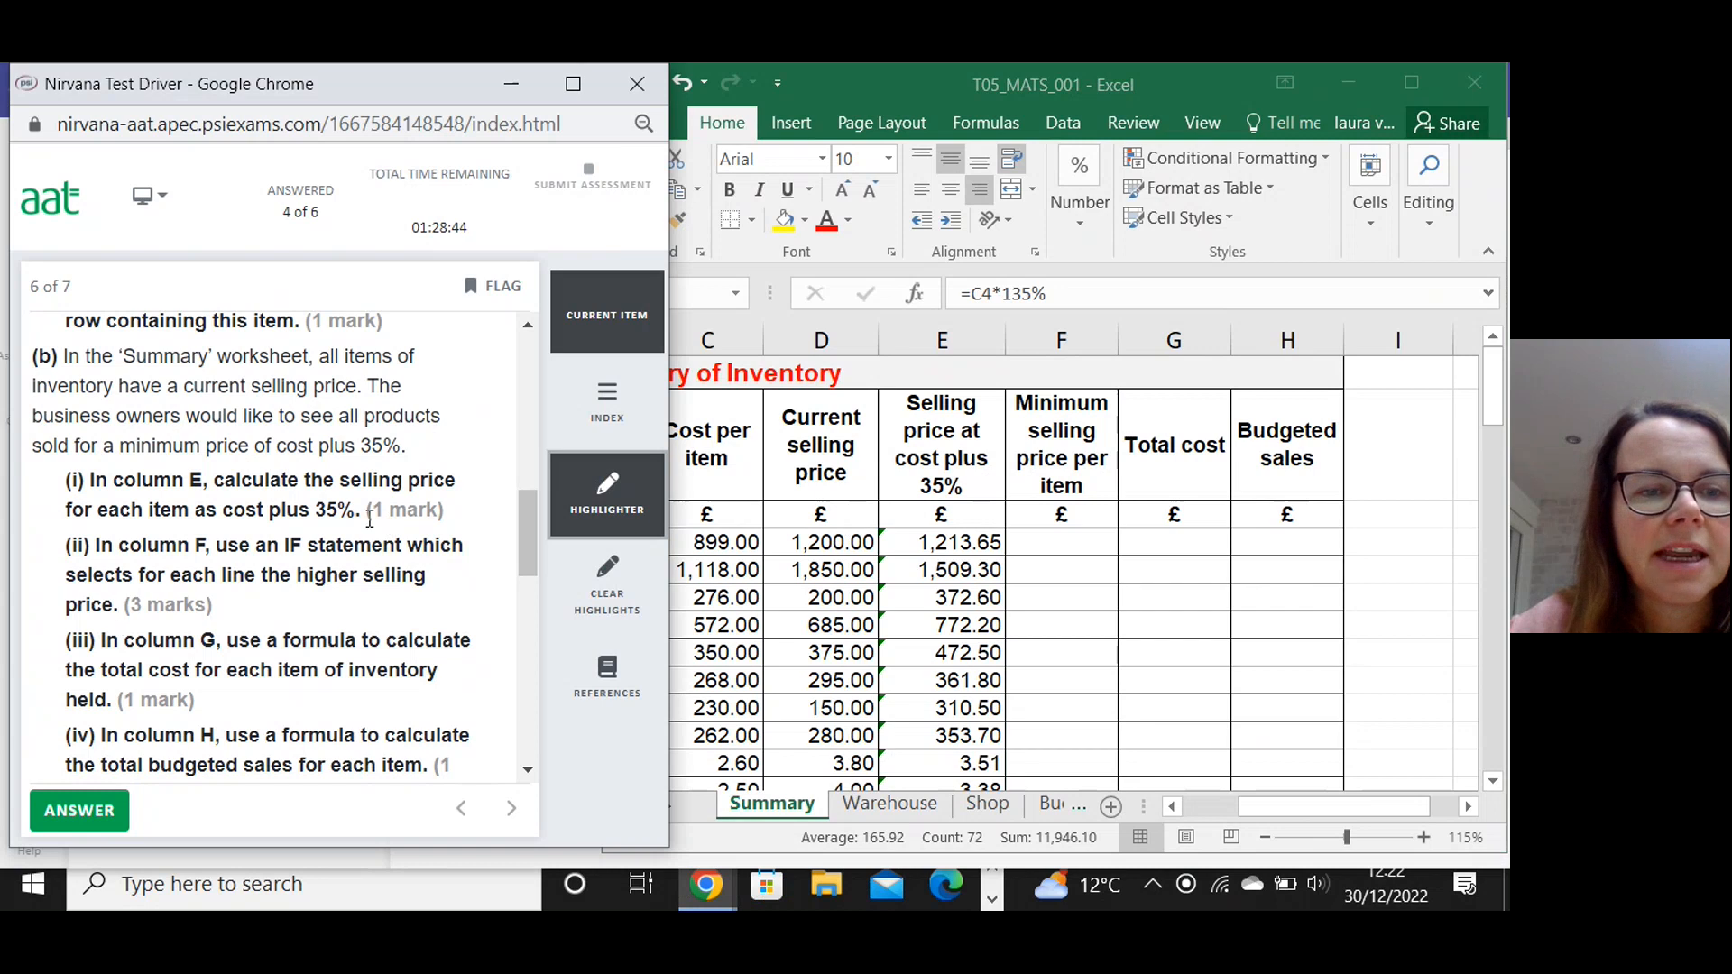
drag(362, 514, 89, 480)
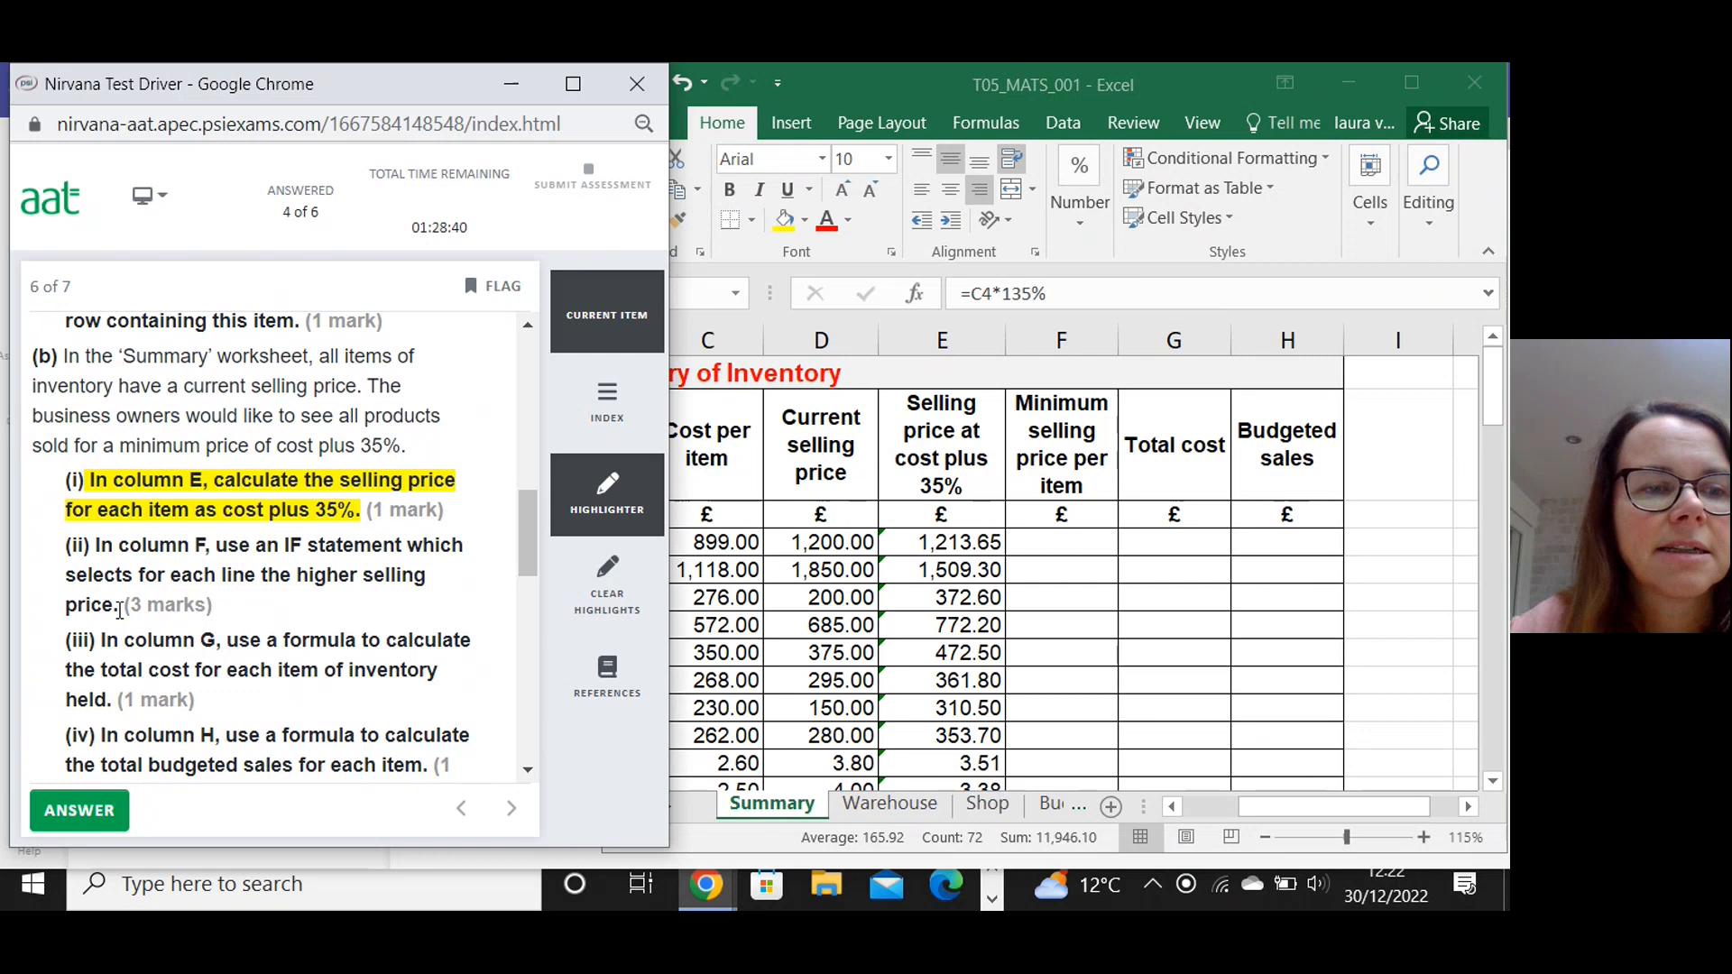
click(607, 506)
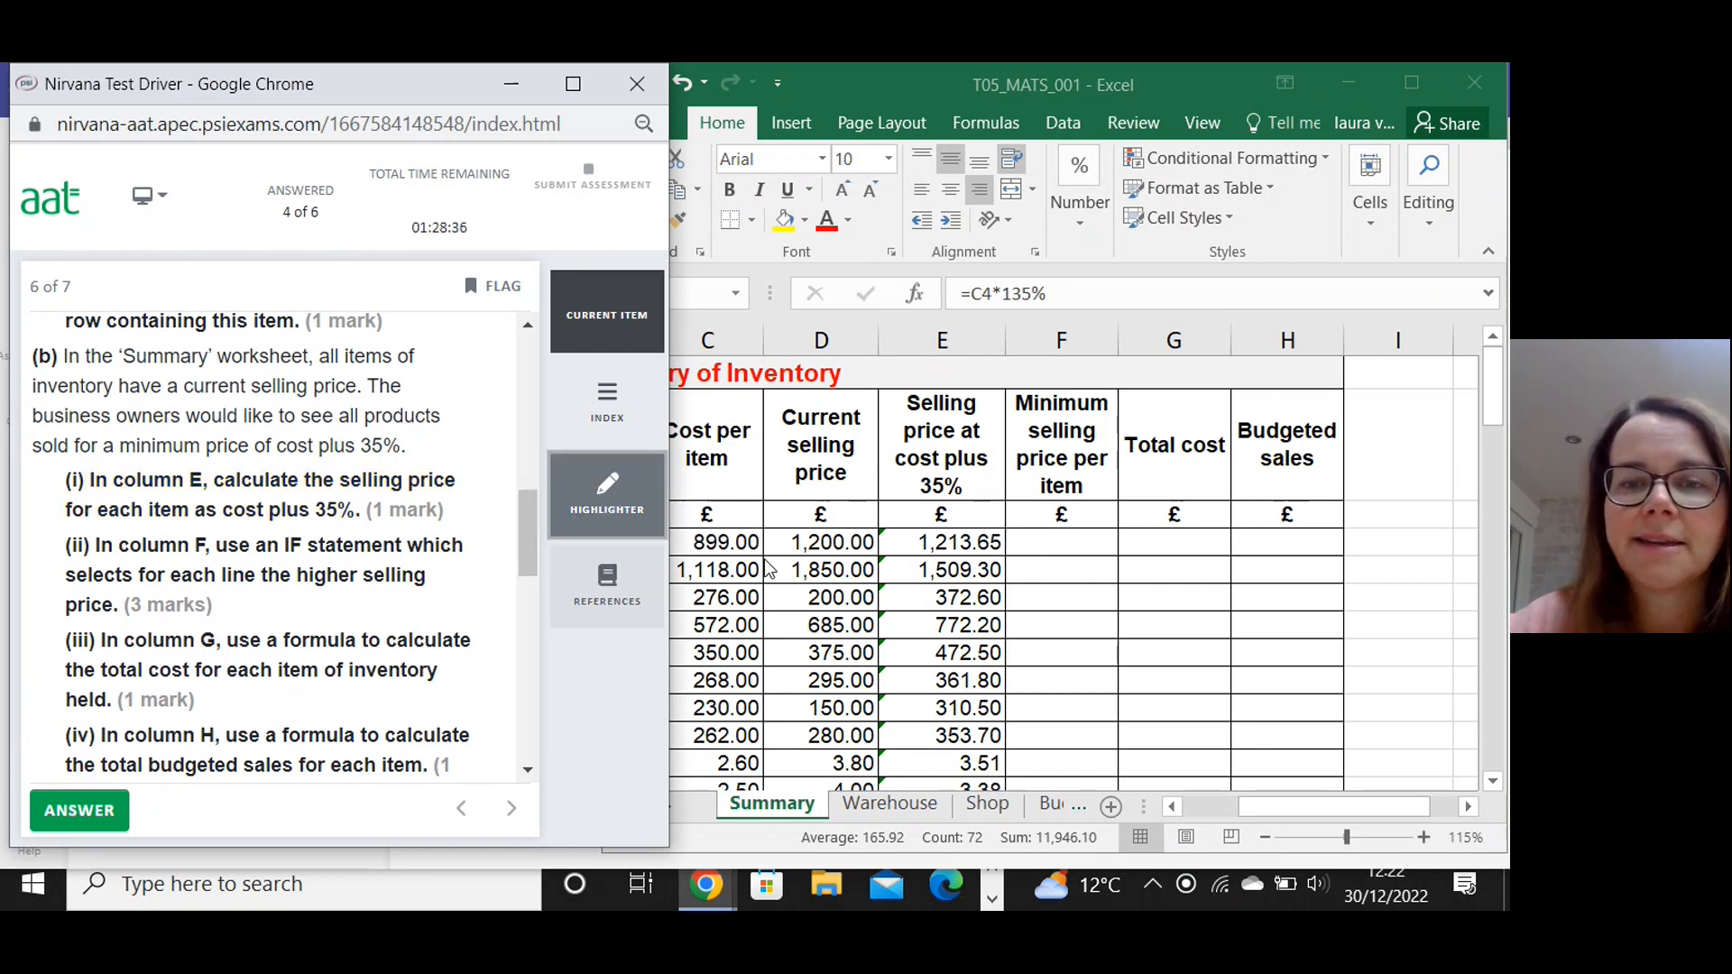
click(607, 501)
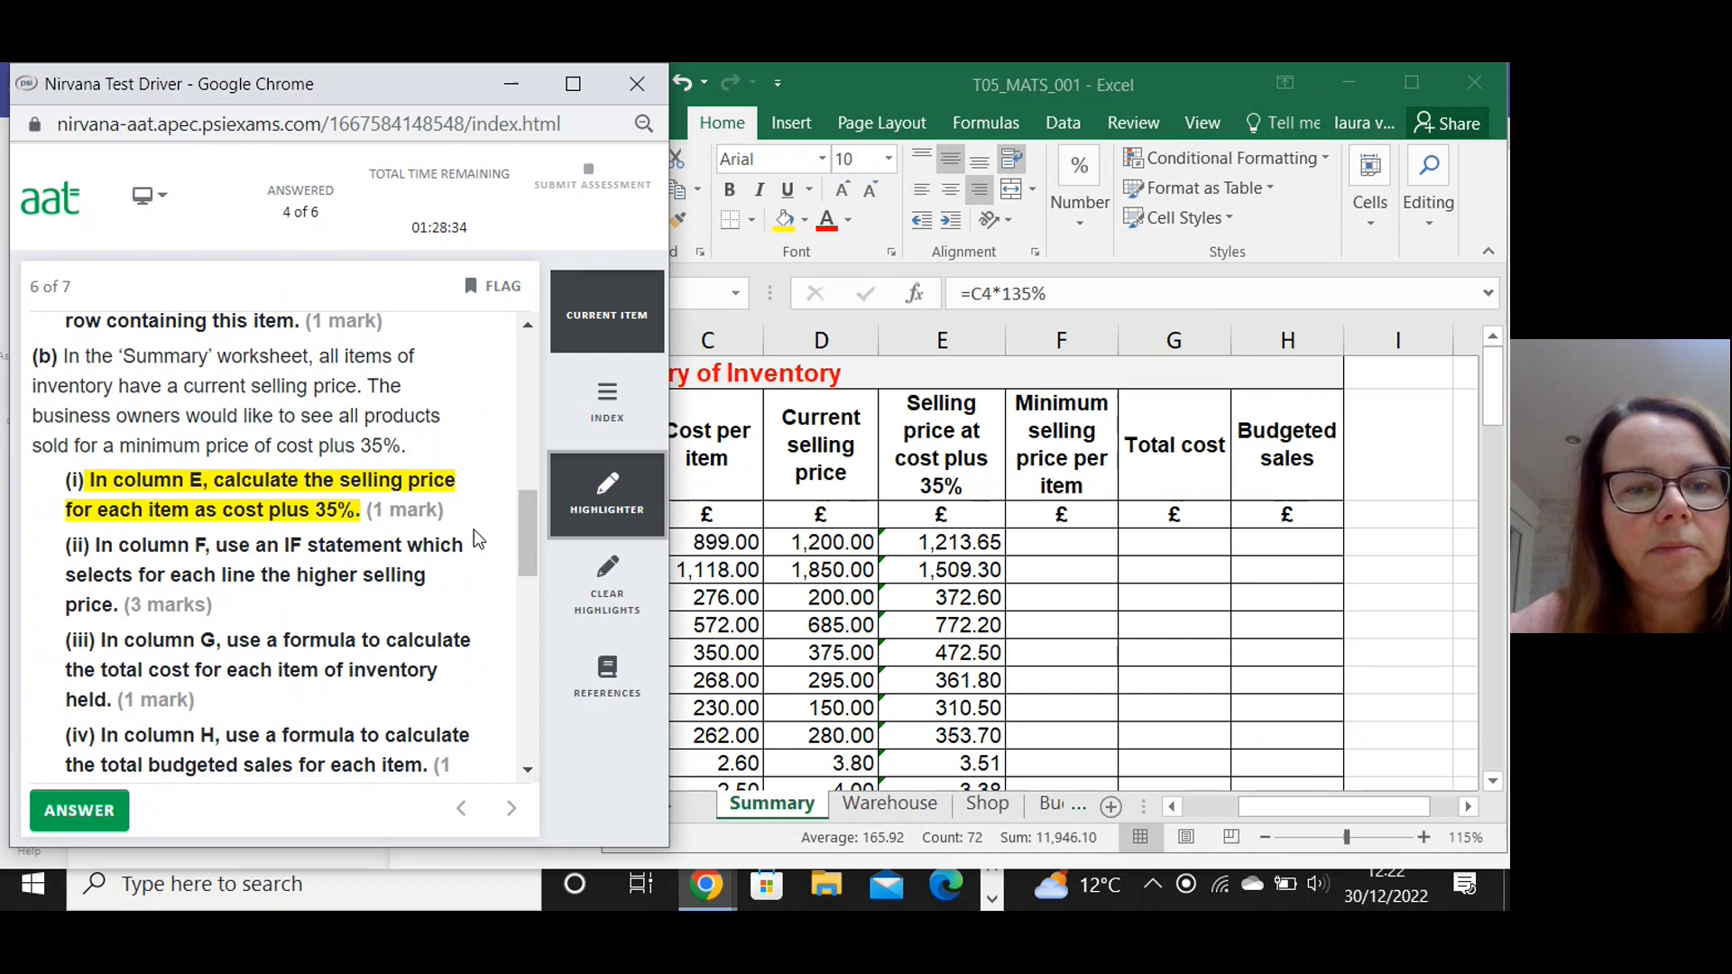
Following requirement (b)(ii), select the higher selling price in Summary cell F4 with the formula =IF(D4>E4,D4,E4).
drag(526, 523, 526, 539)
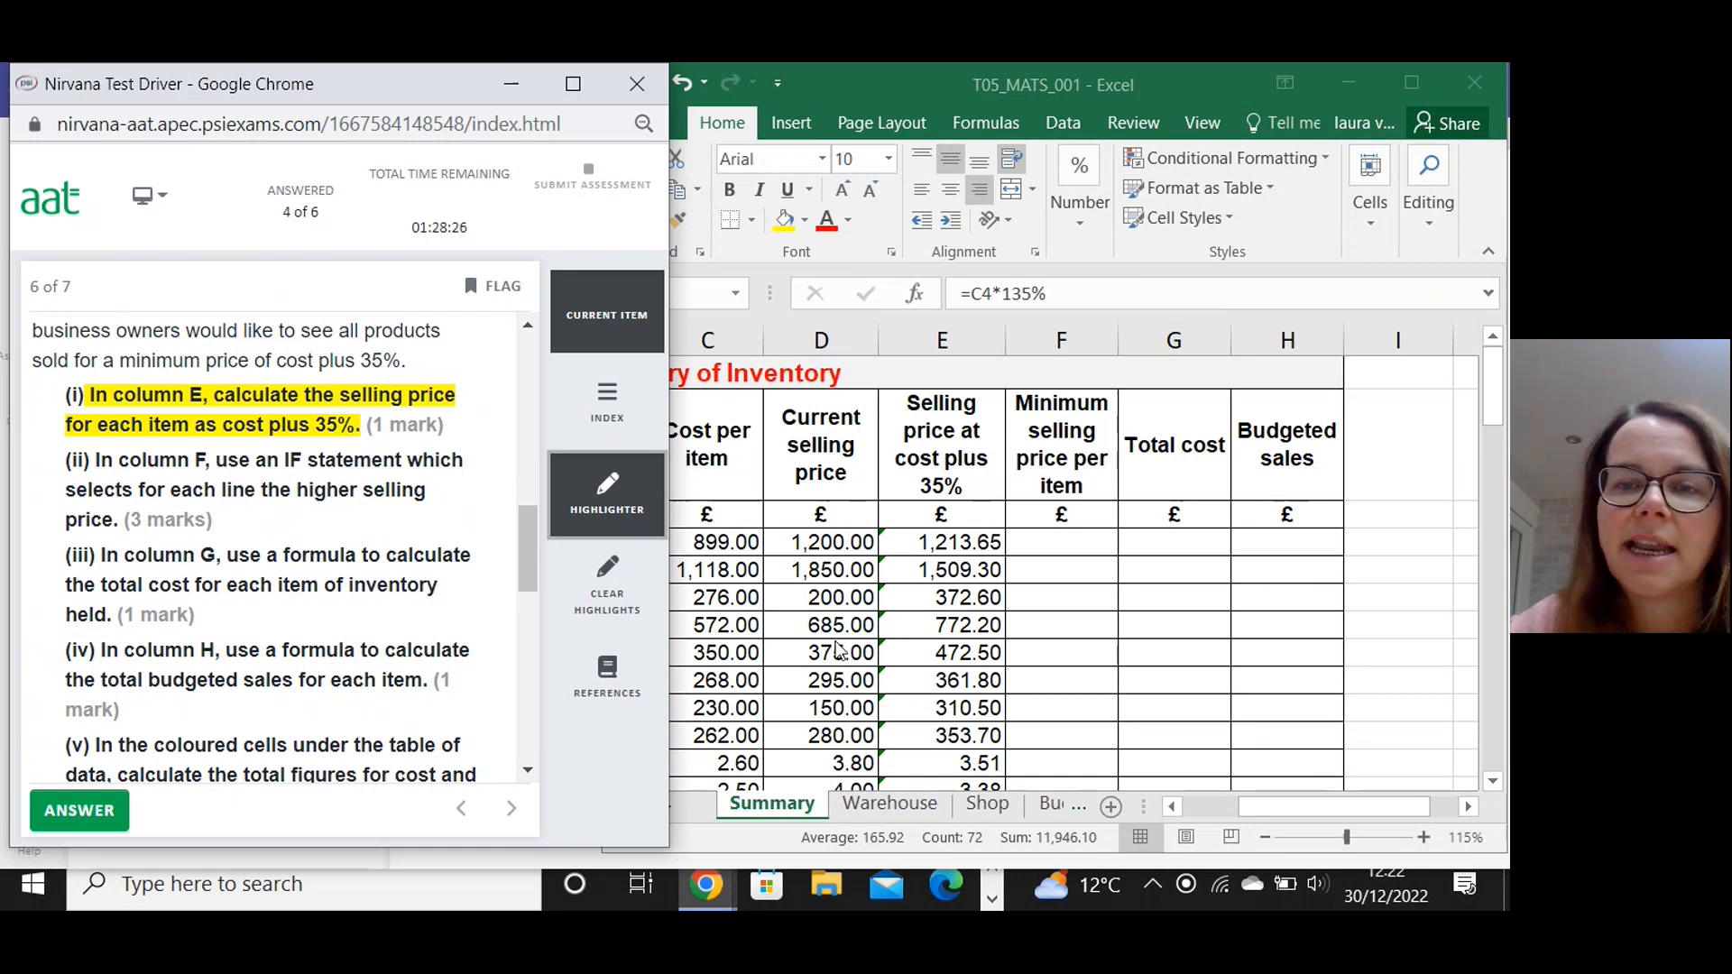
click(1058, 542)
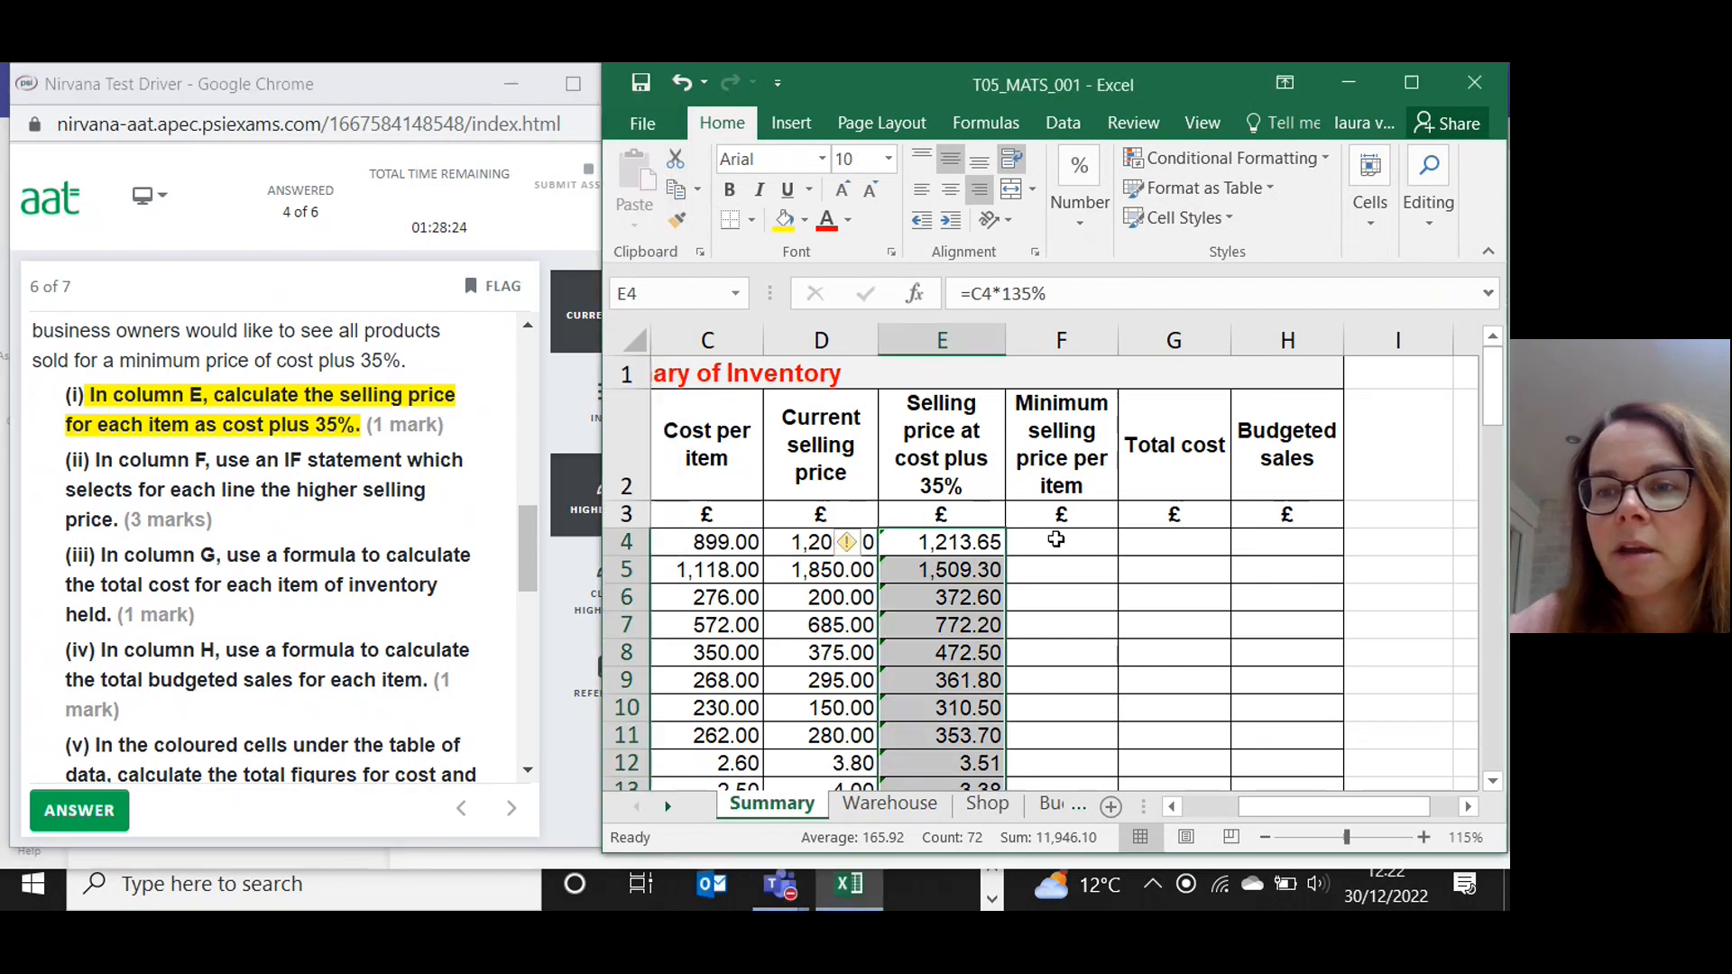
drag(1497, 394, 1497, 395)
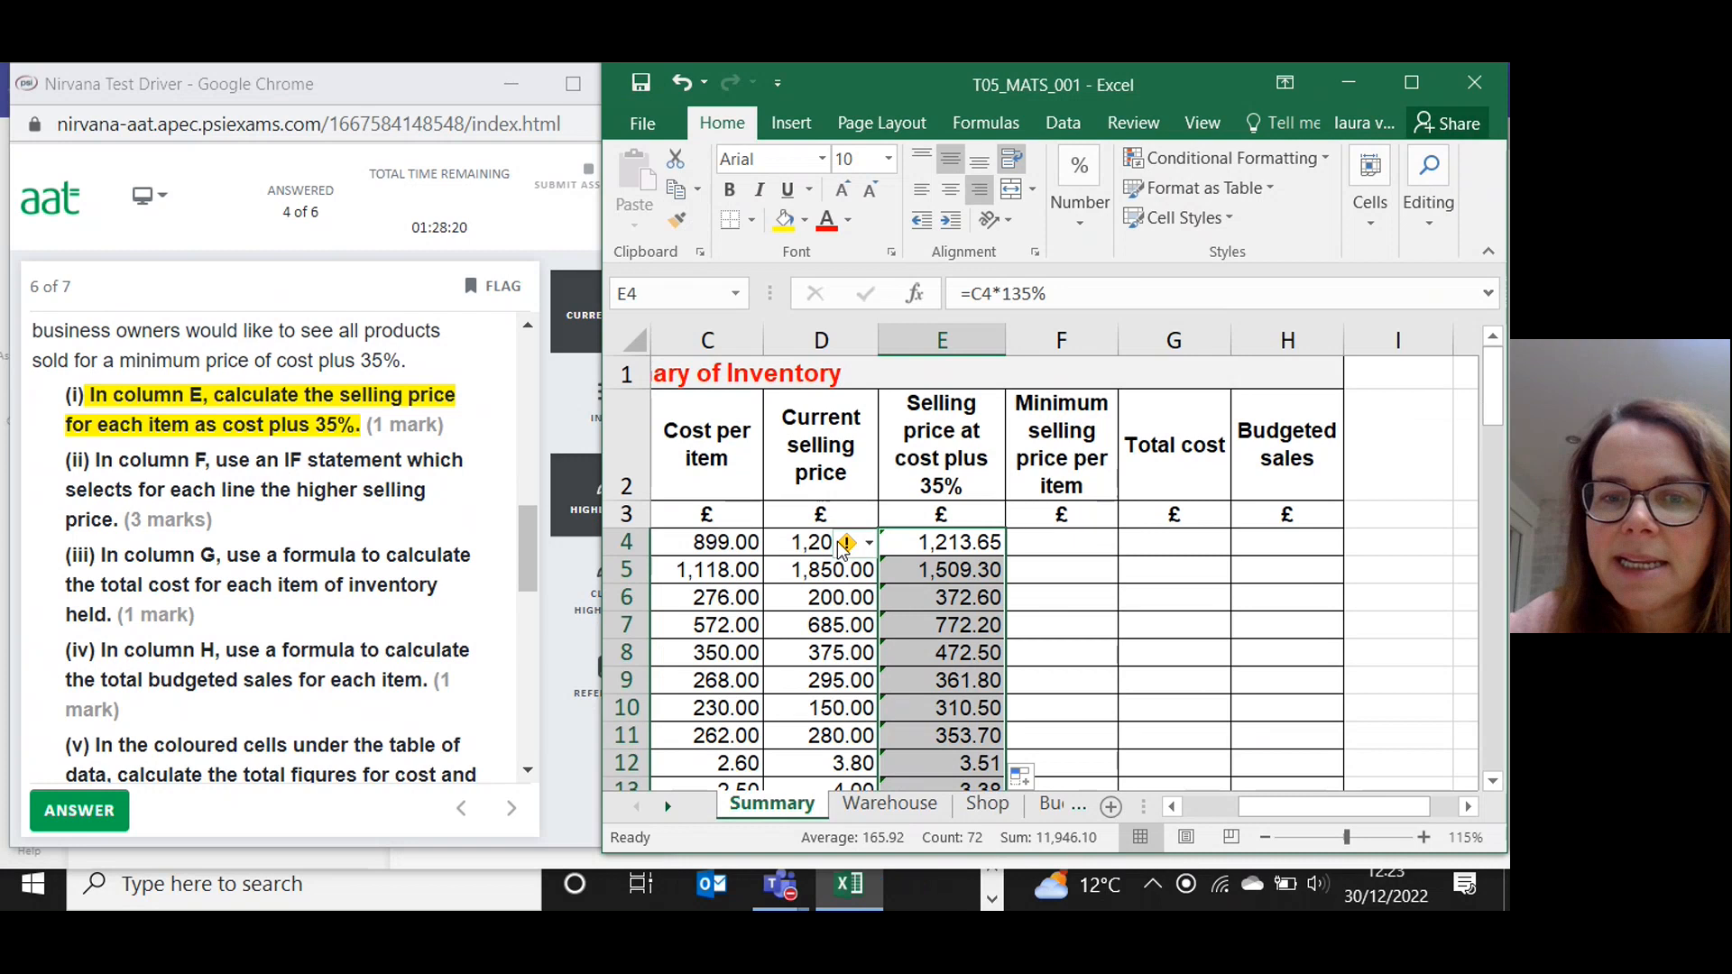
click(1031, 541)
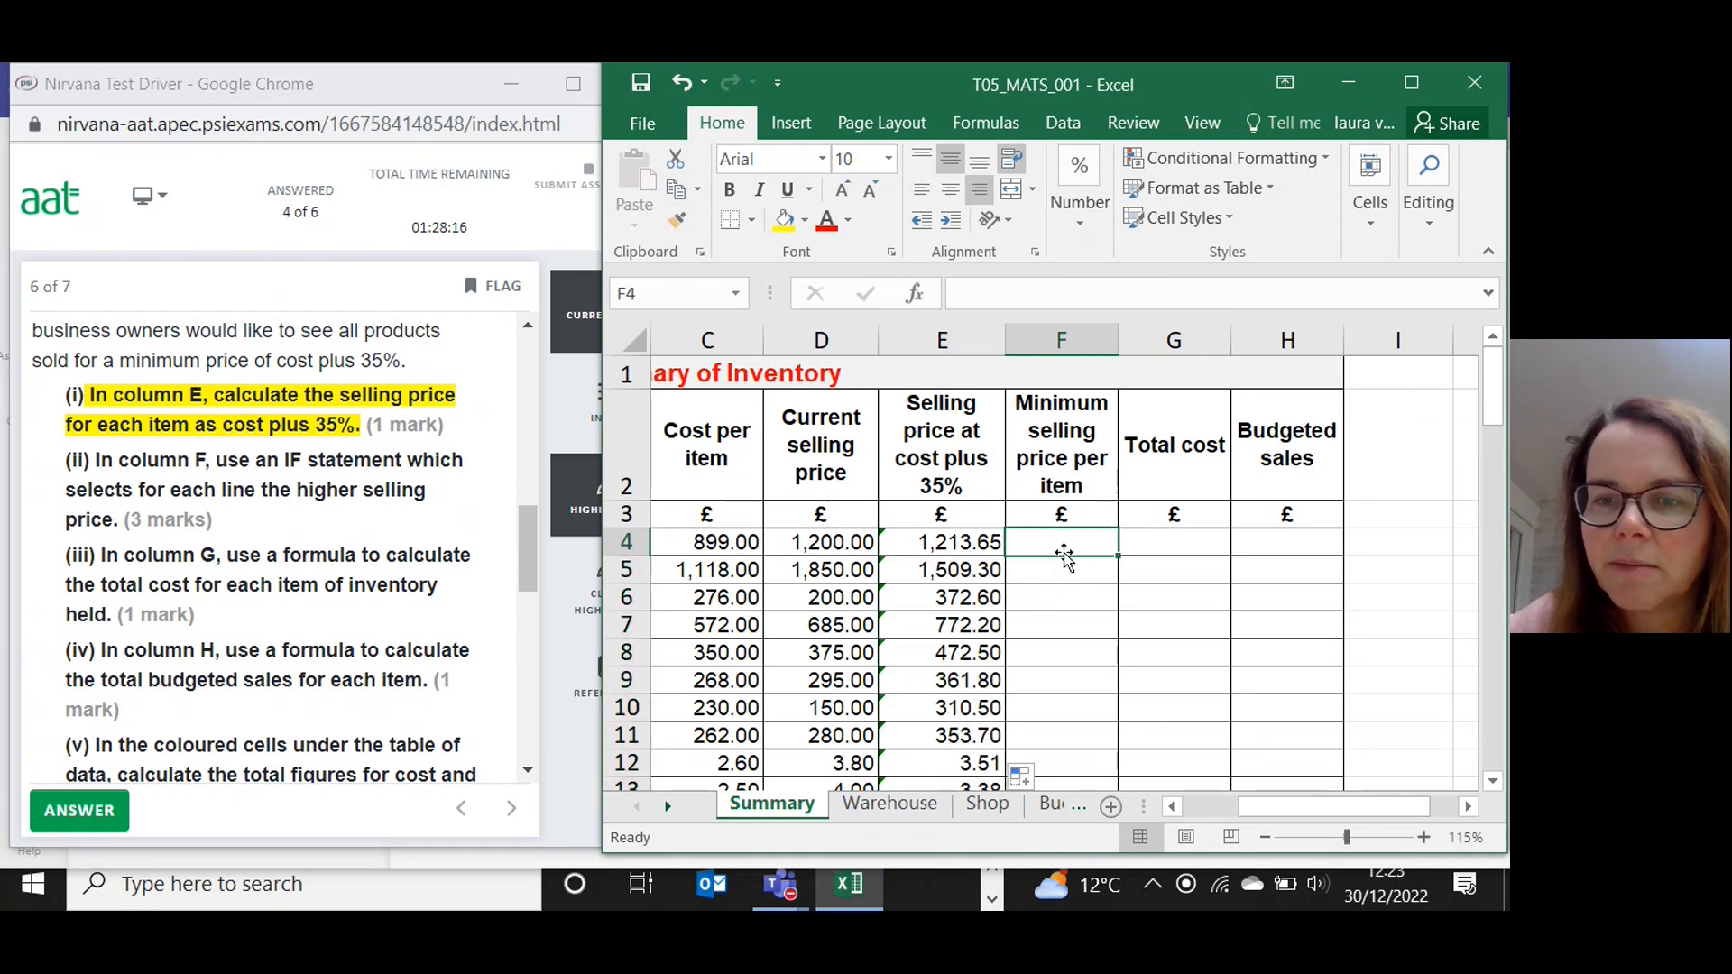
click(834, 545)
click(922, 539)
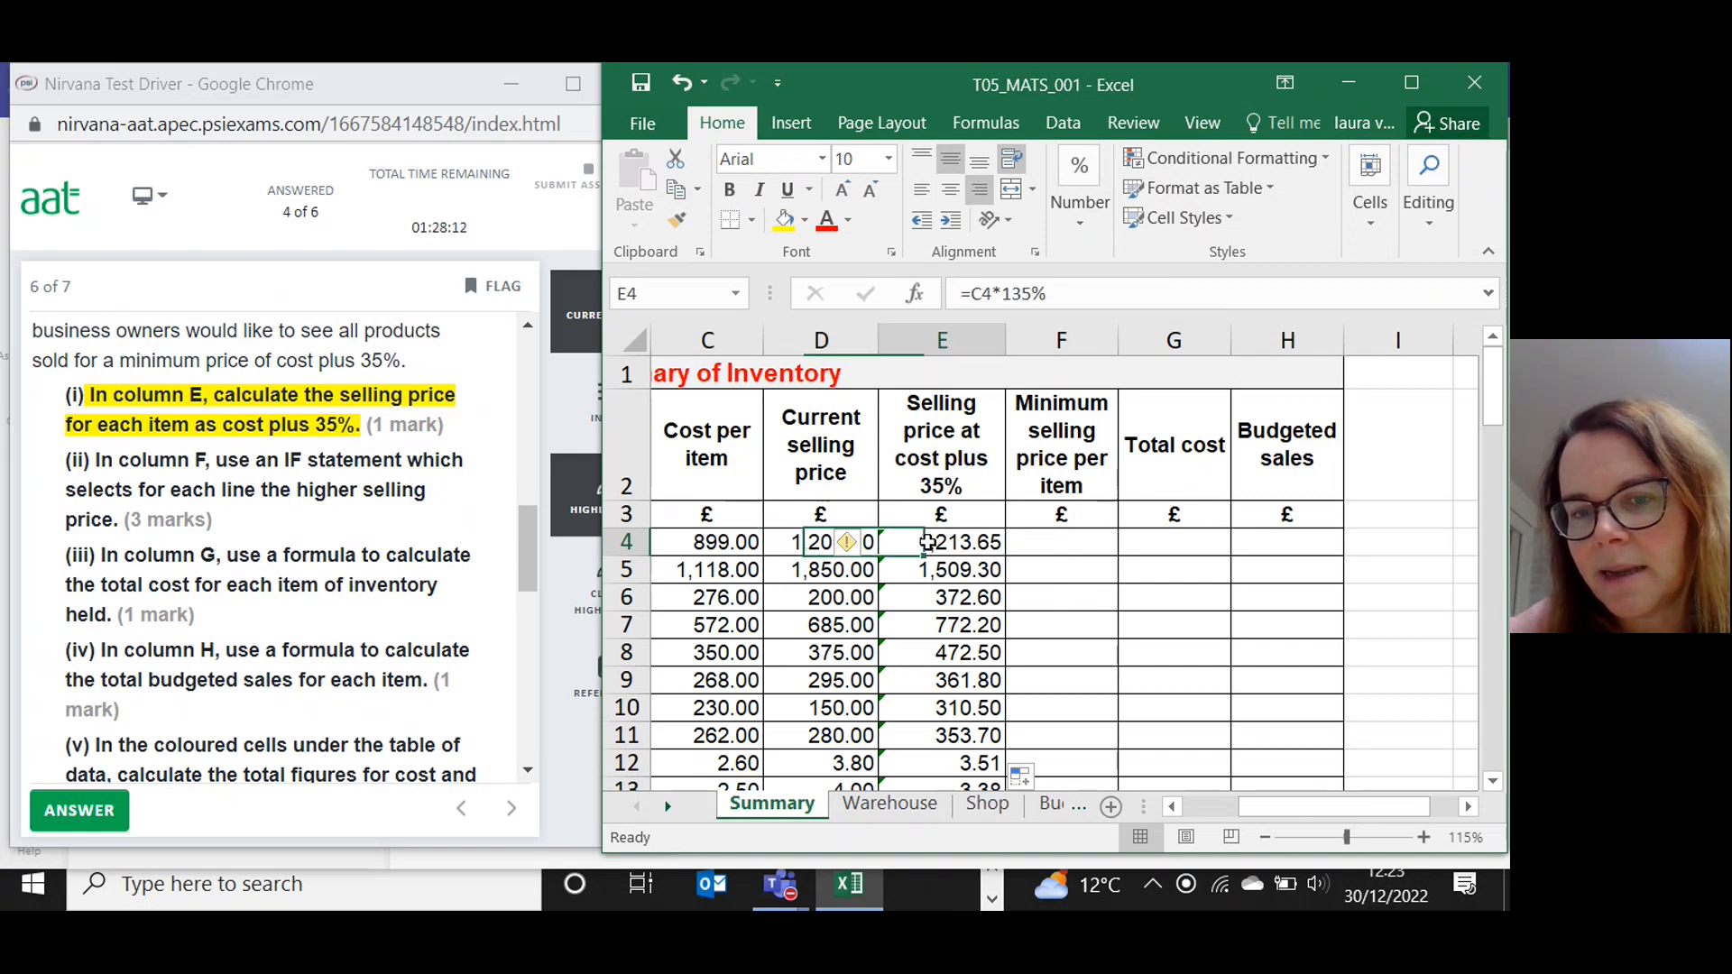
click(1081, 548)
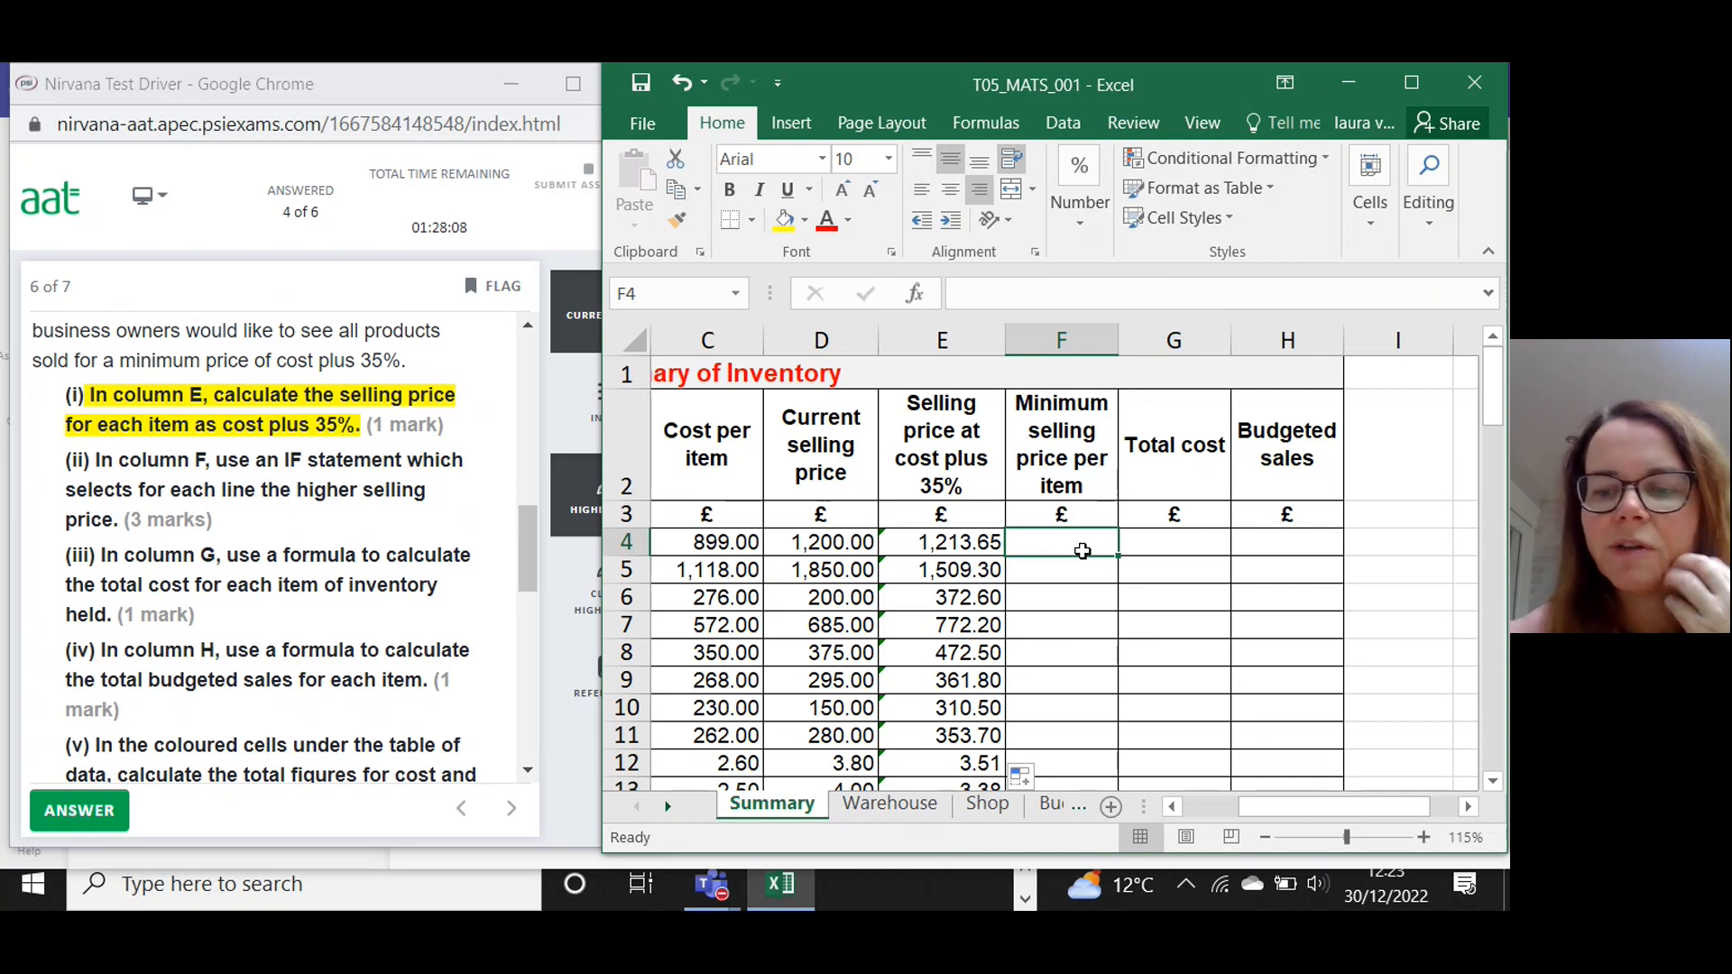
text(=IF)
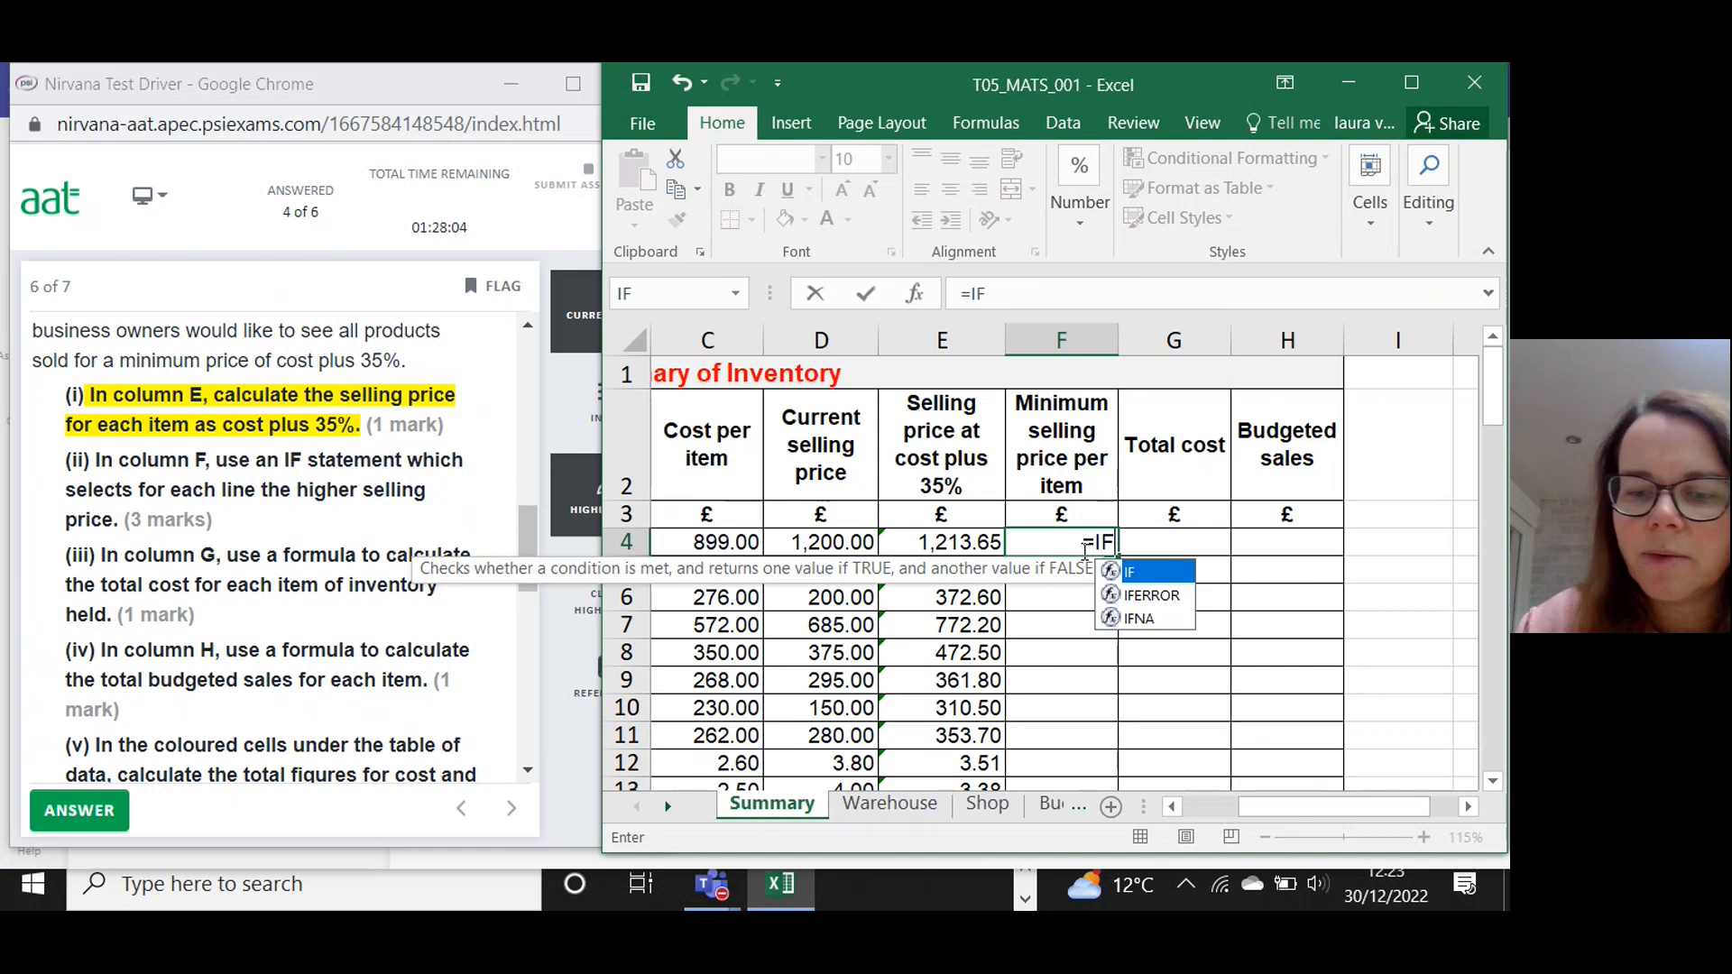
text(()
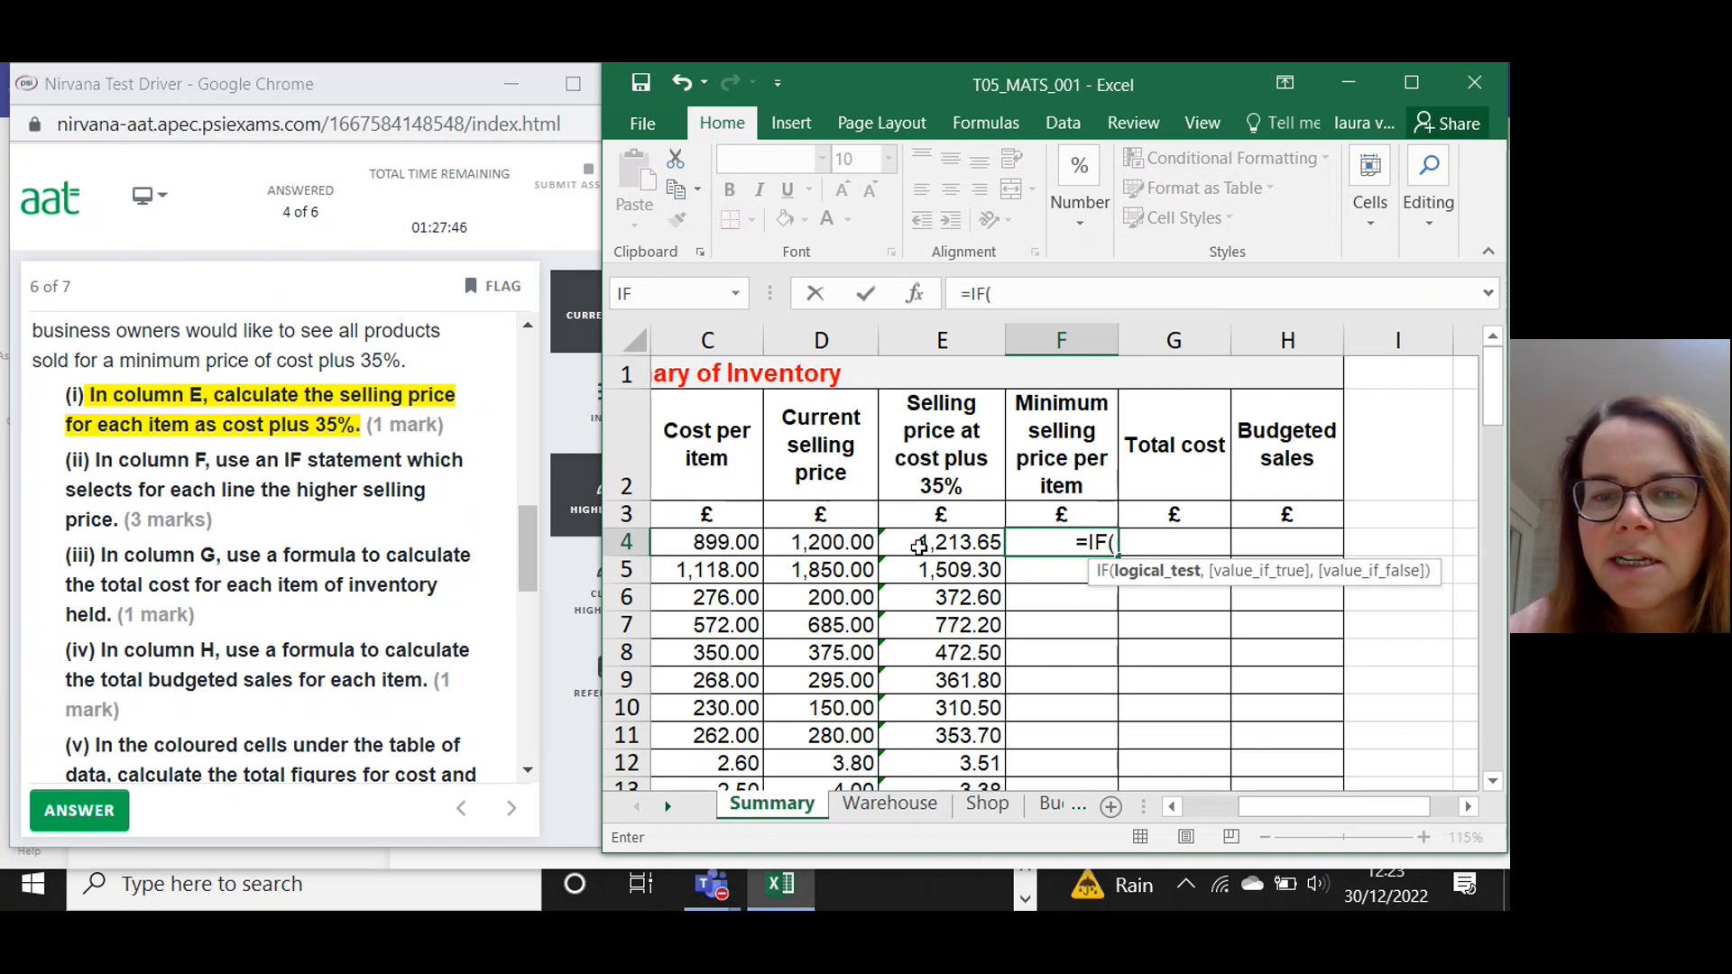
click(832, 542)
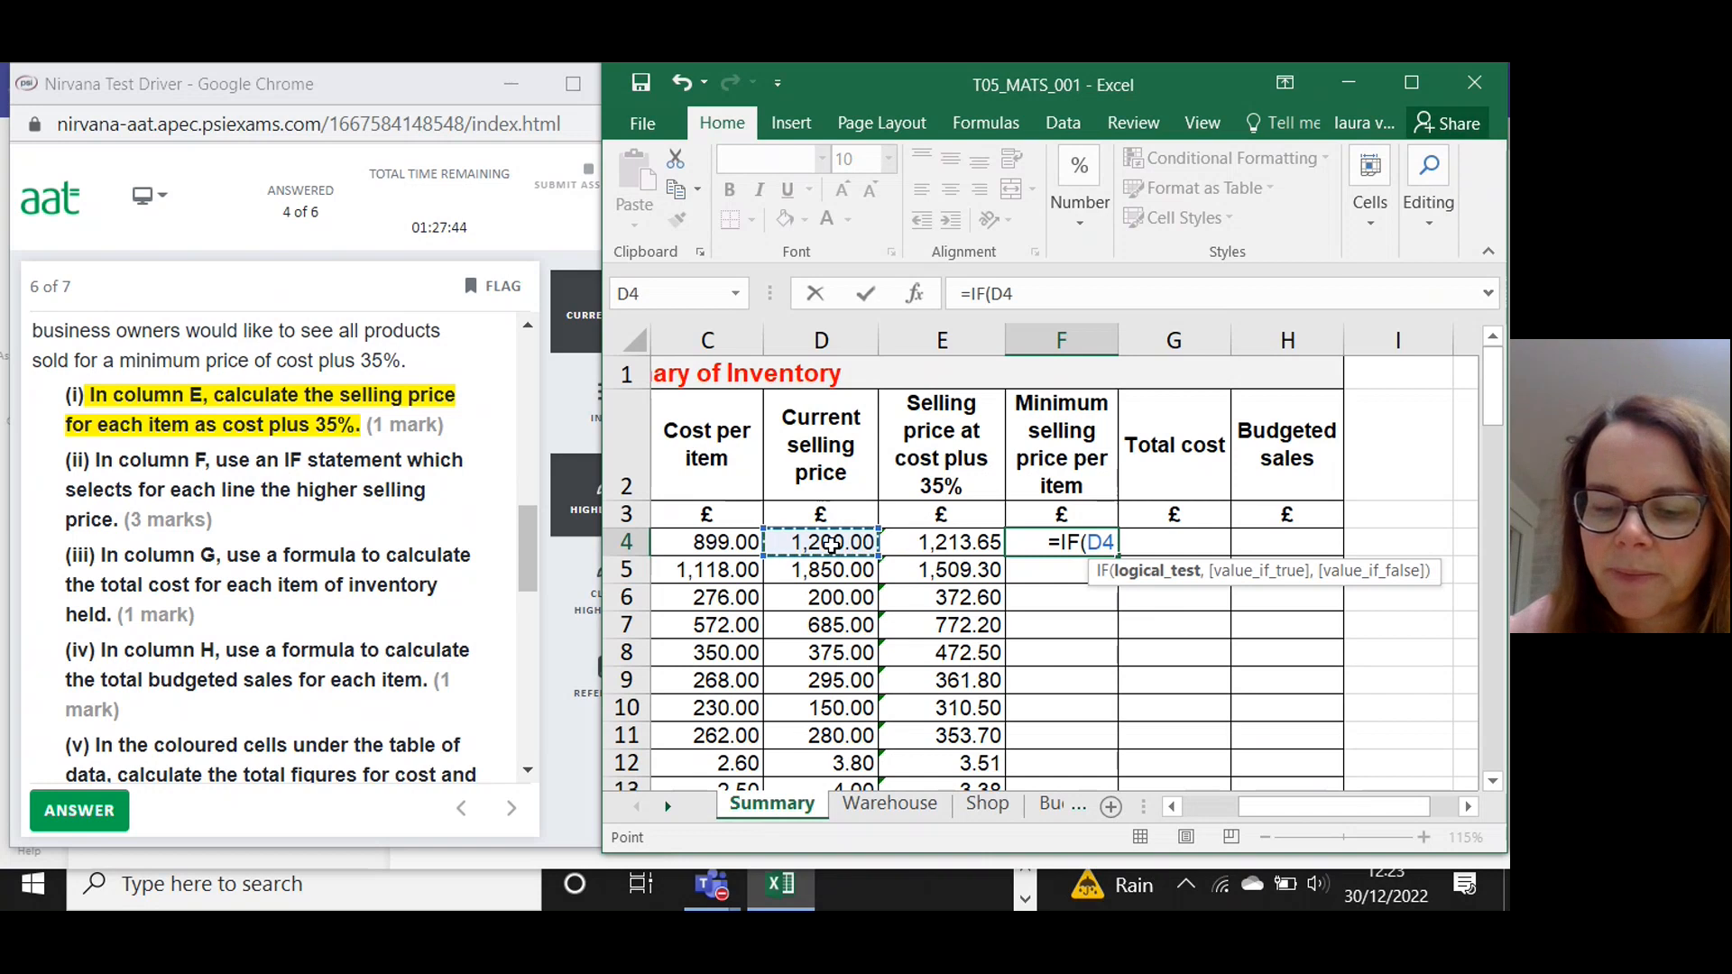
text(>)
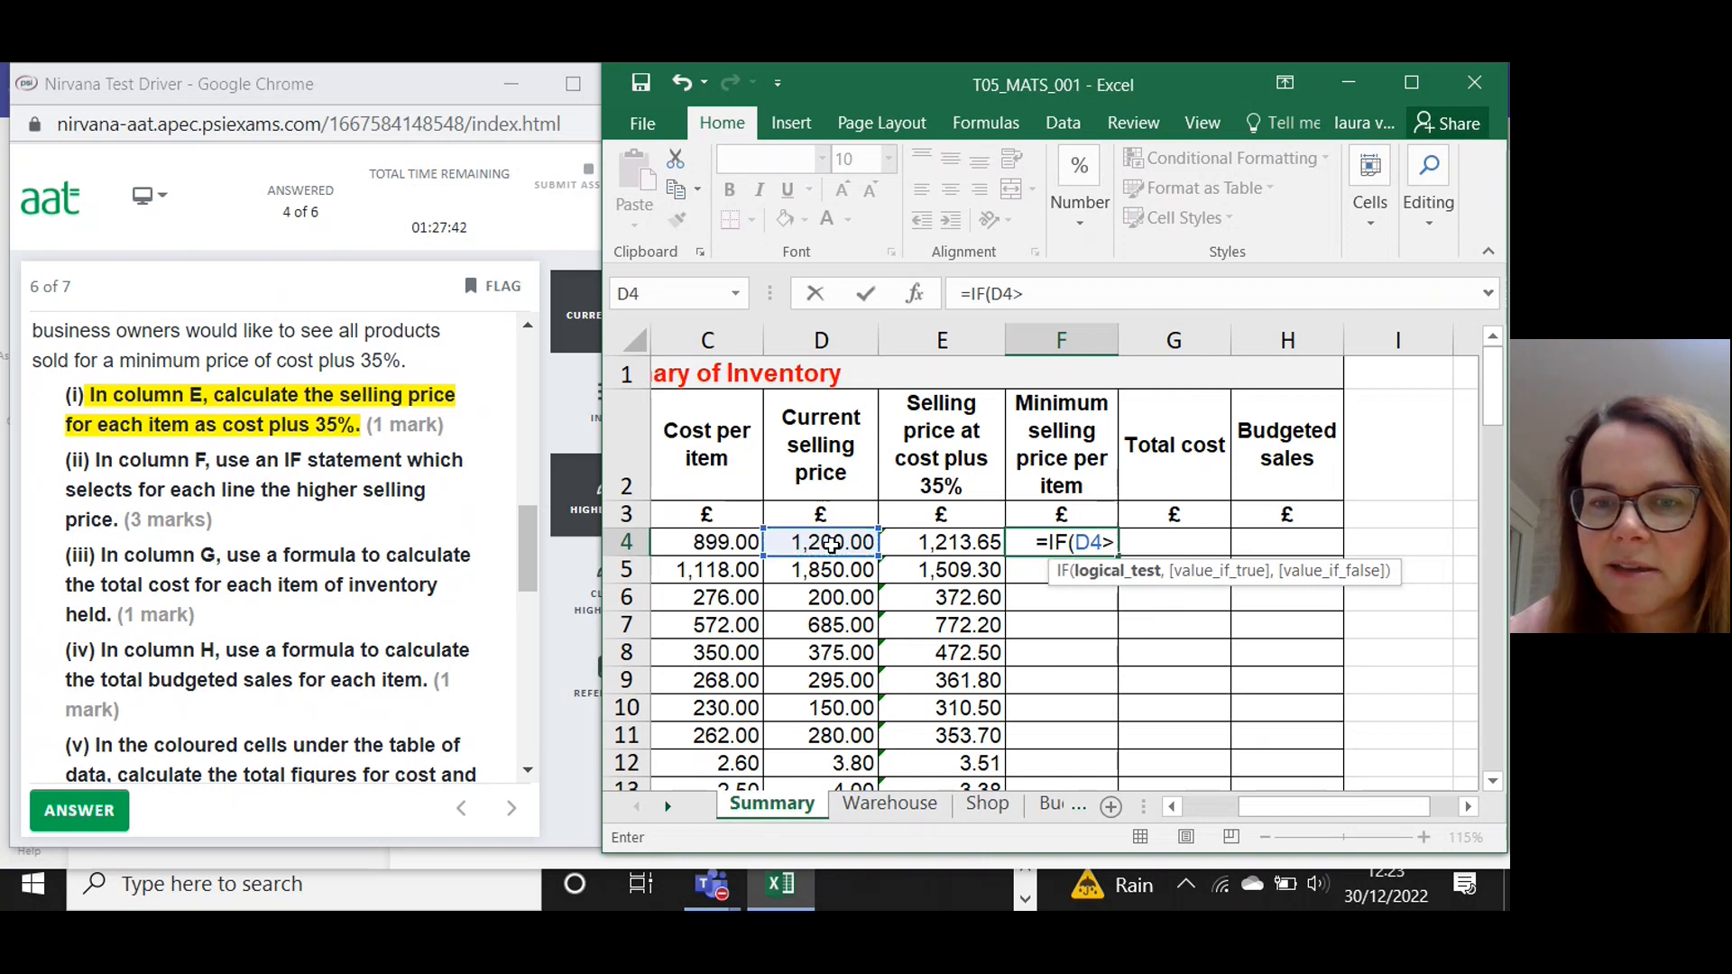
click(915, 542)
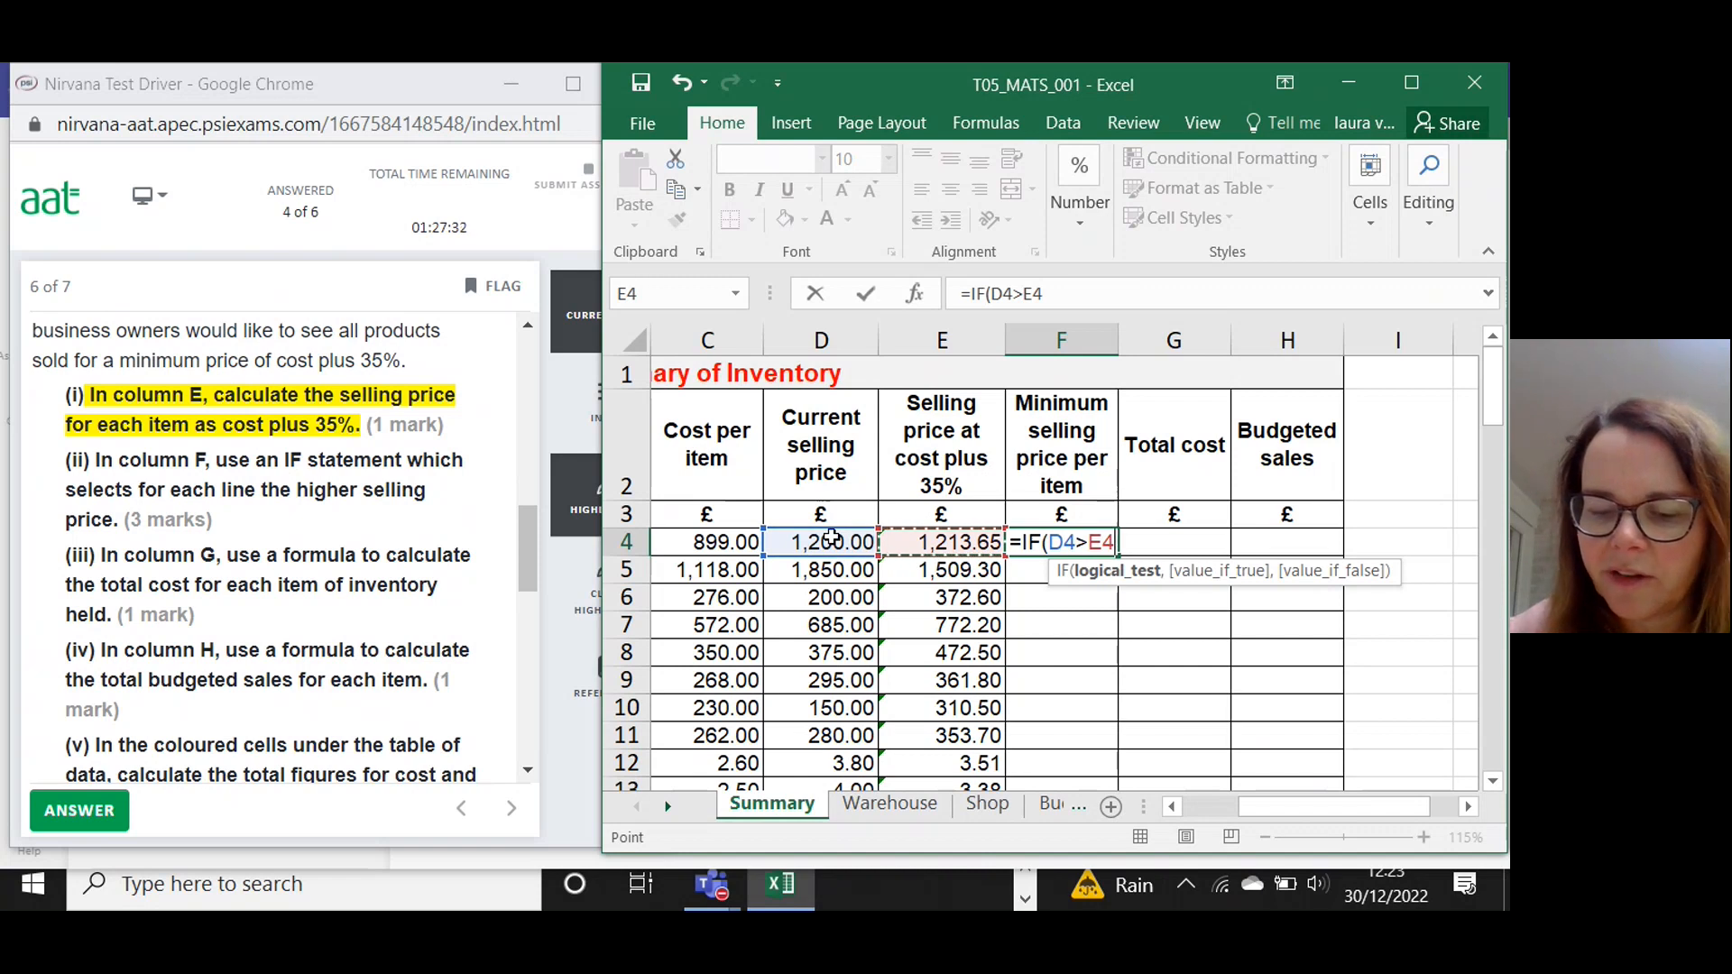
text(,)
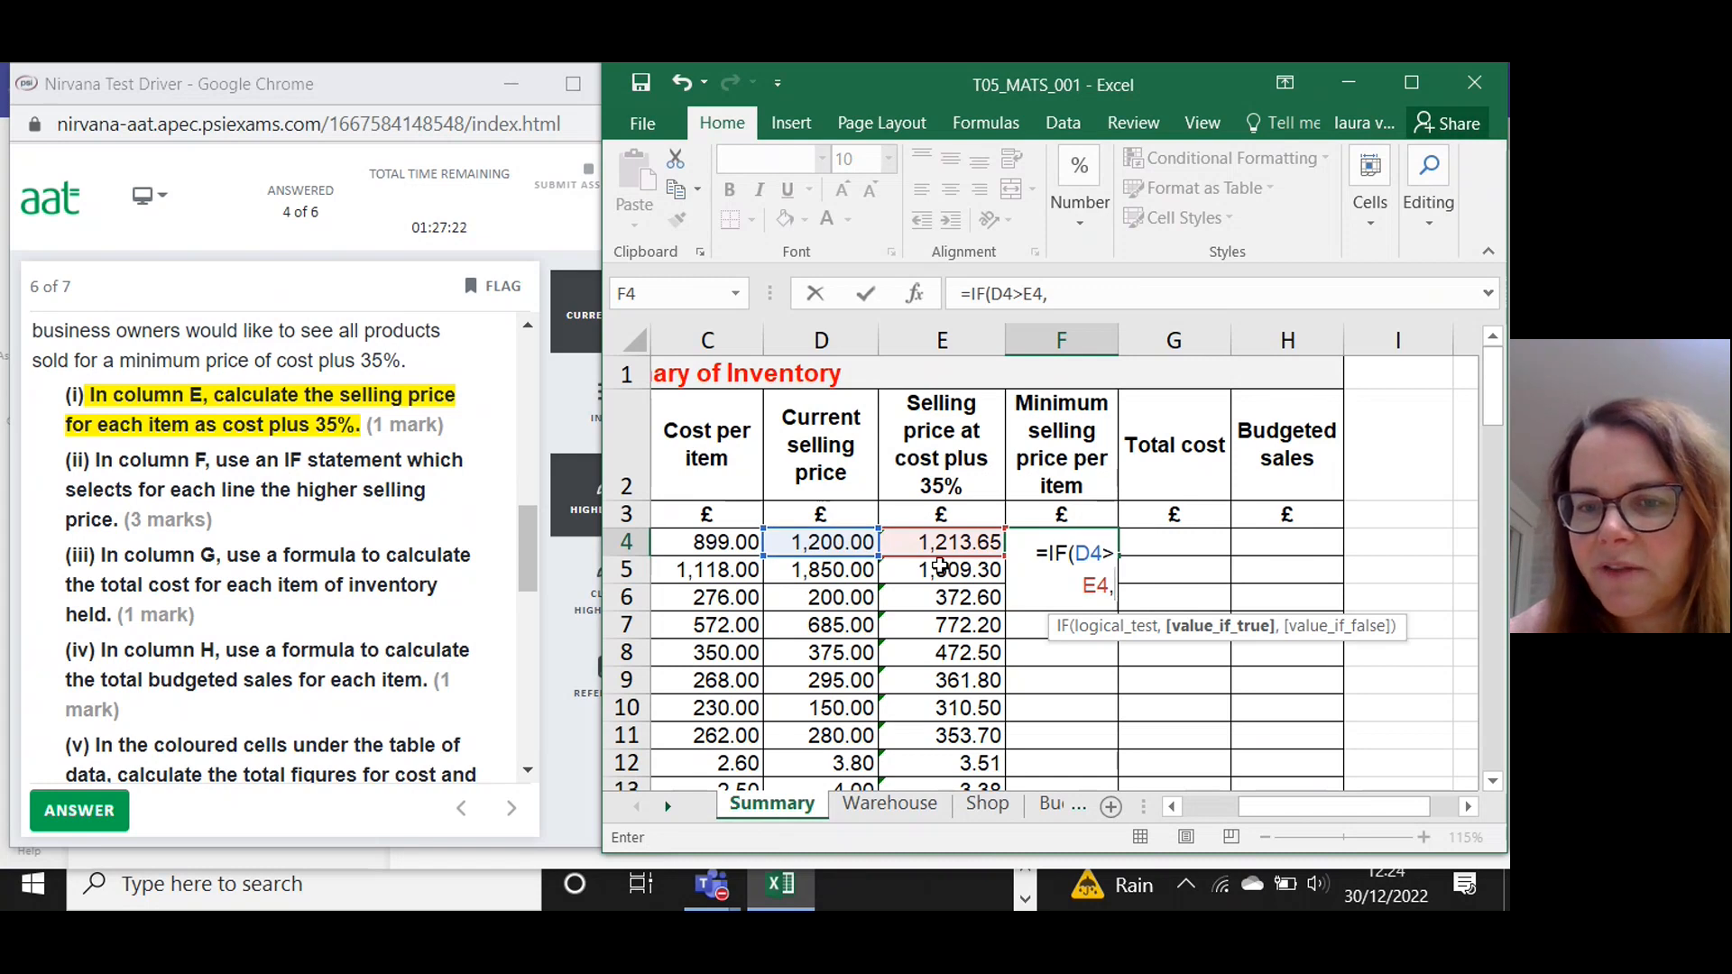
click(832, 546)
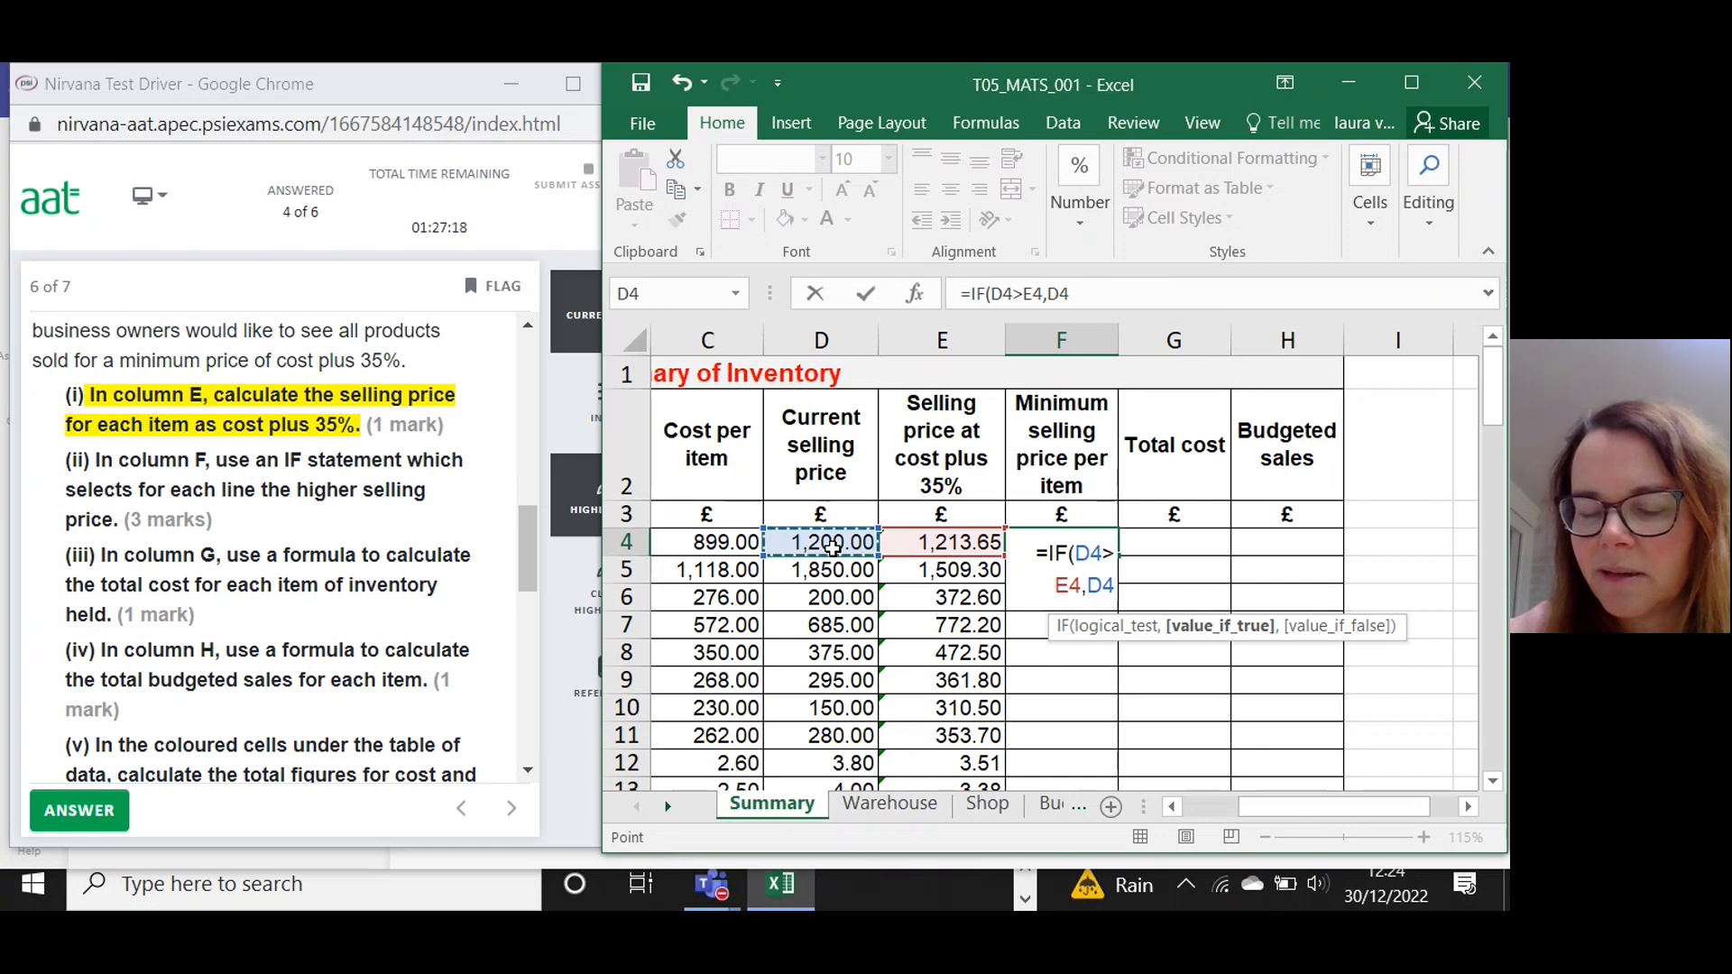
text(,)
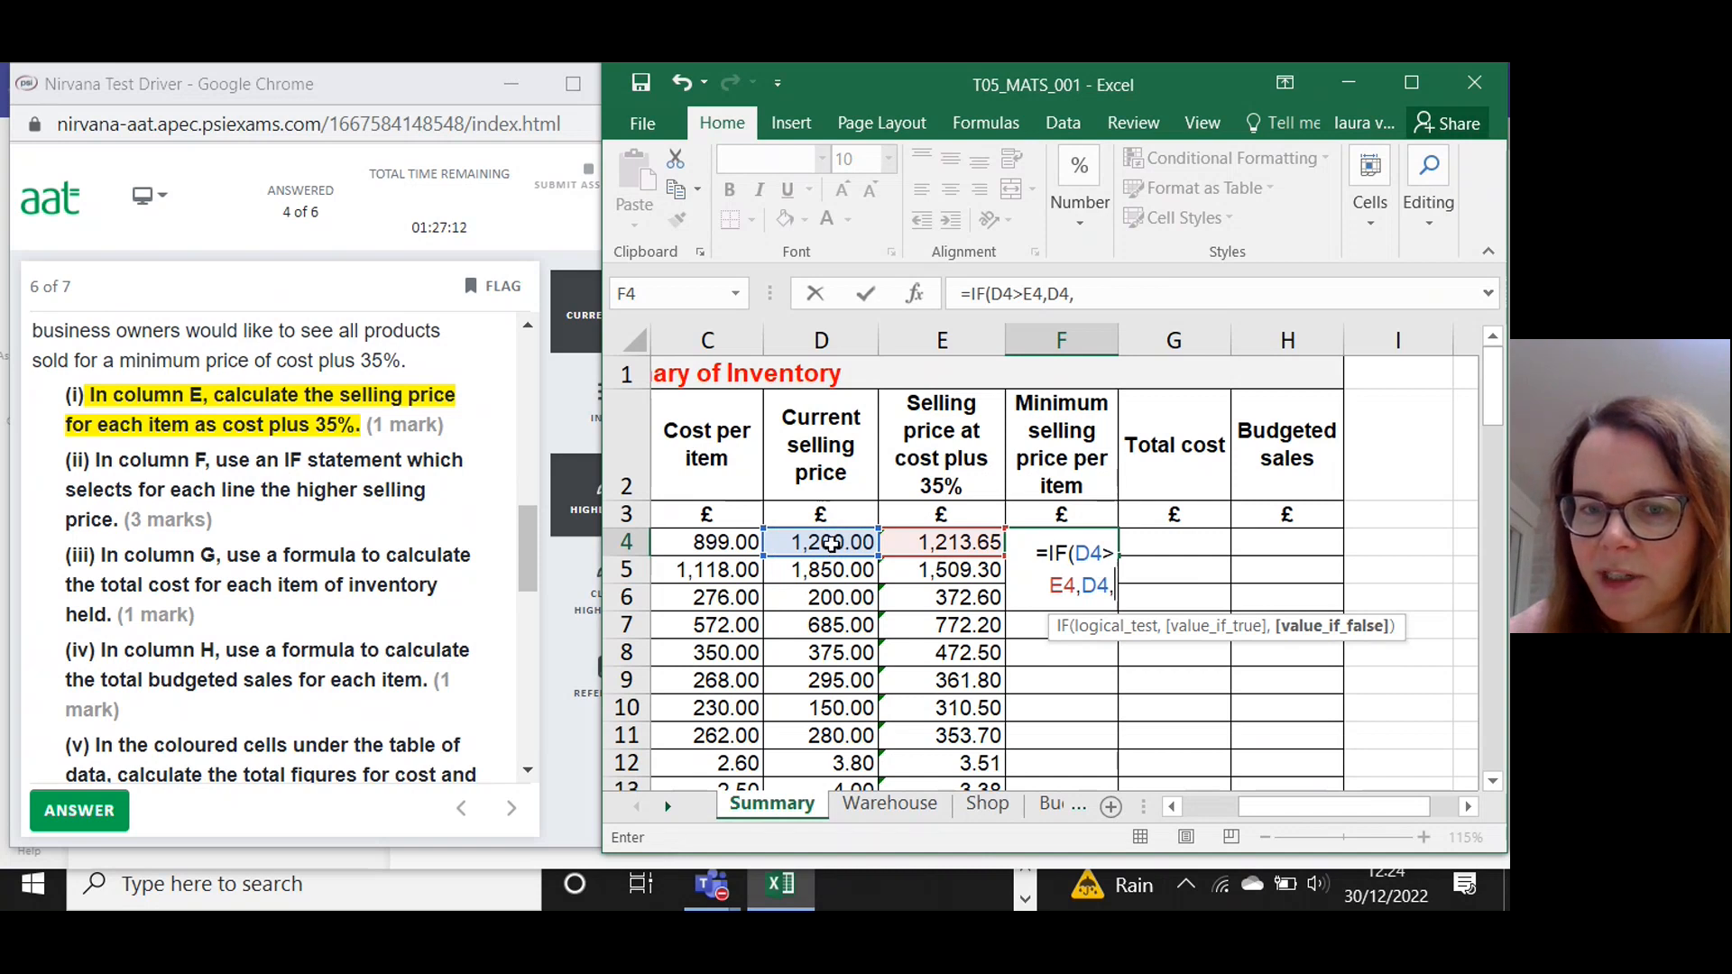
click(925, 542)
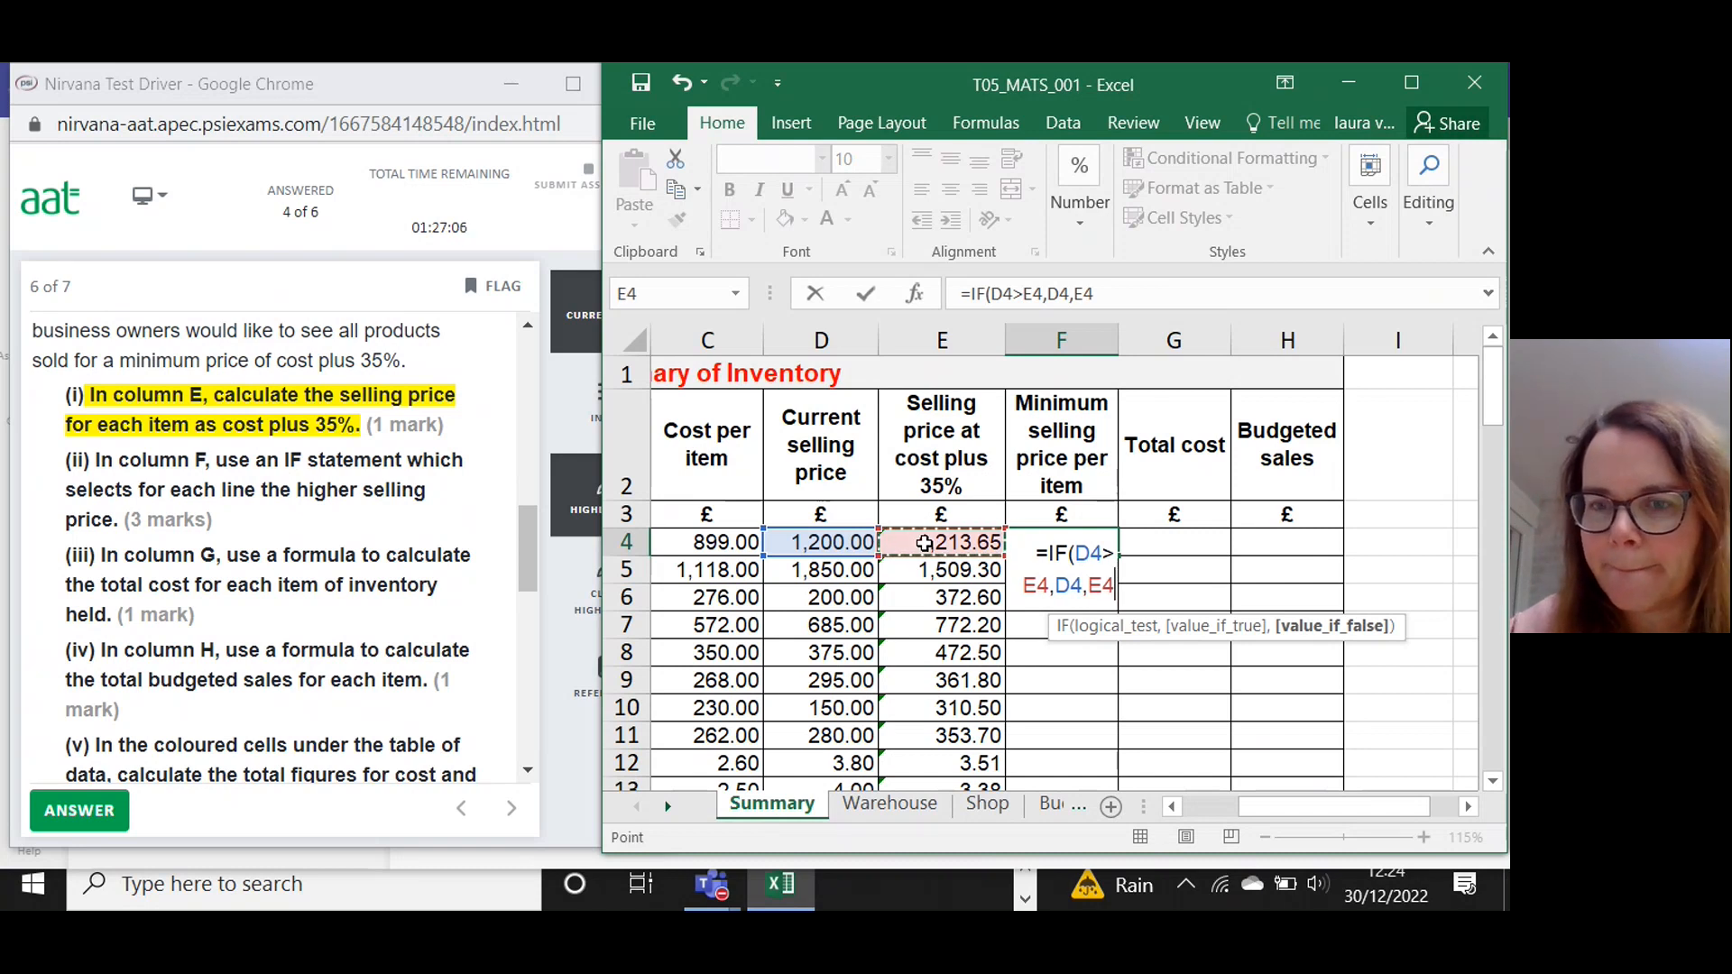
text())
key(Return)
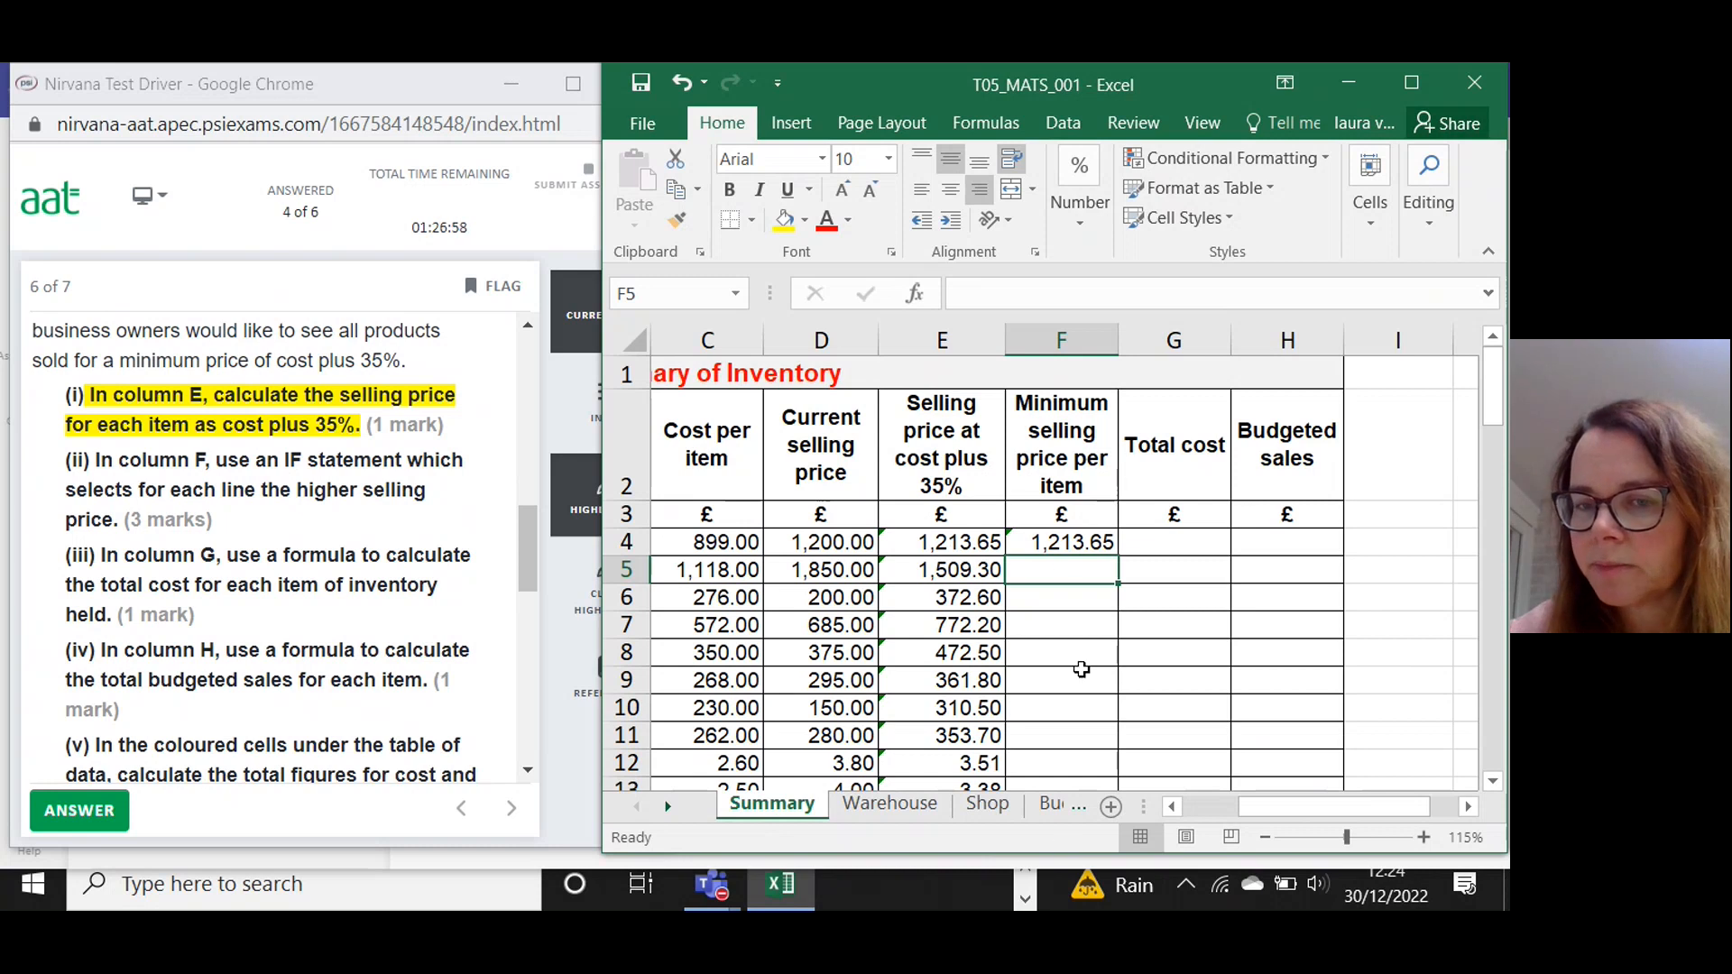
Examine the IF function's argument fields in the Insert Function dialog without entering anything.
click(915, 296)
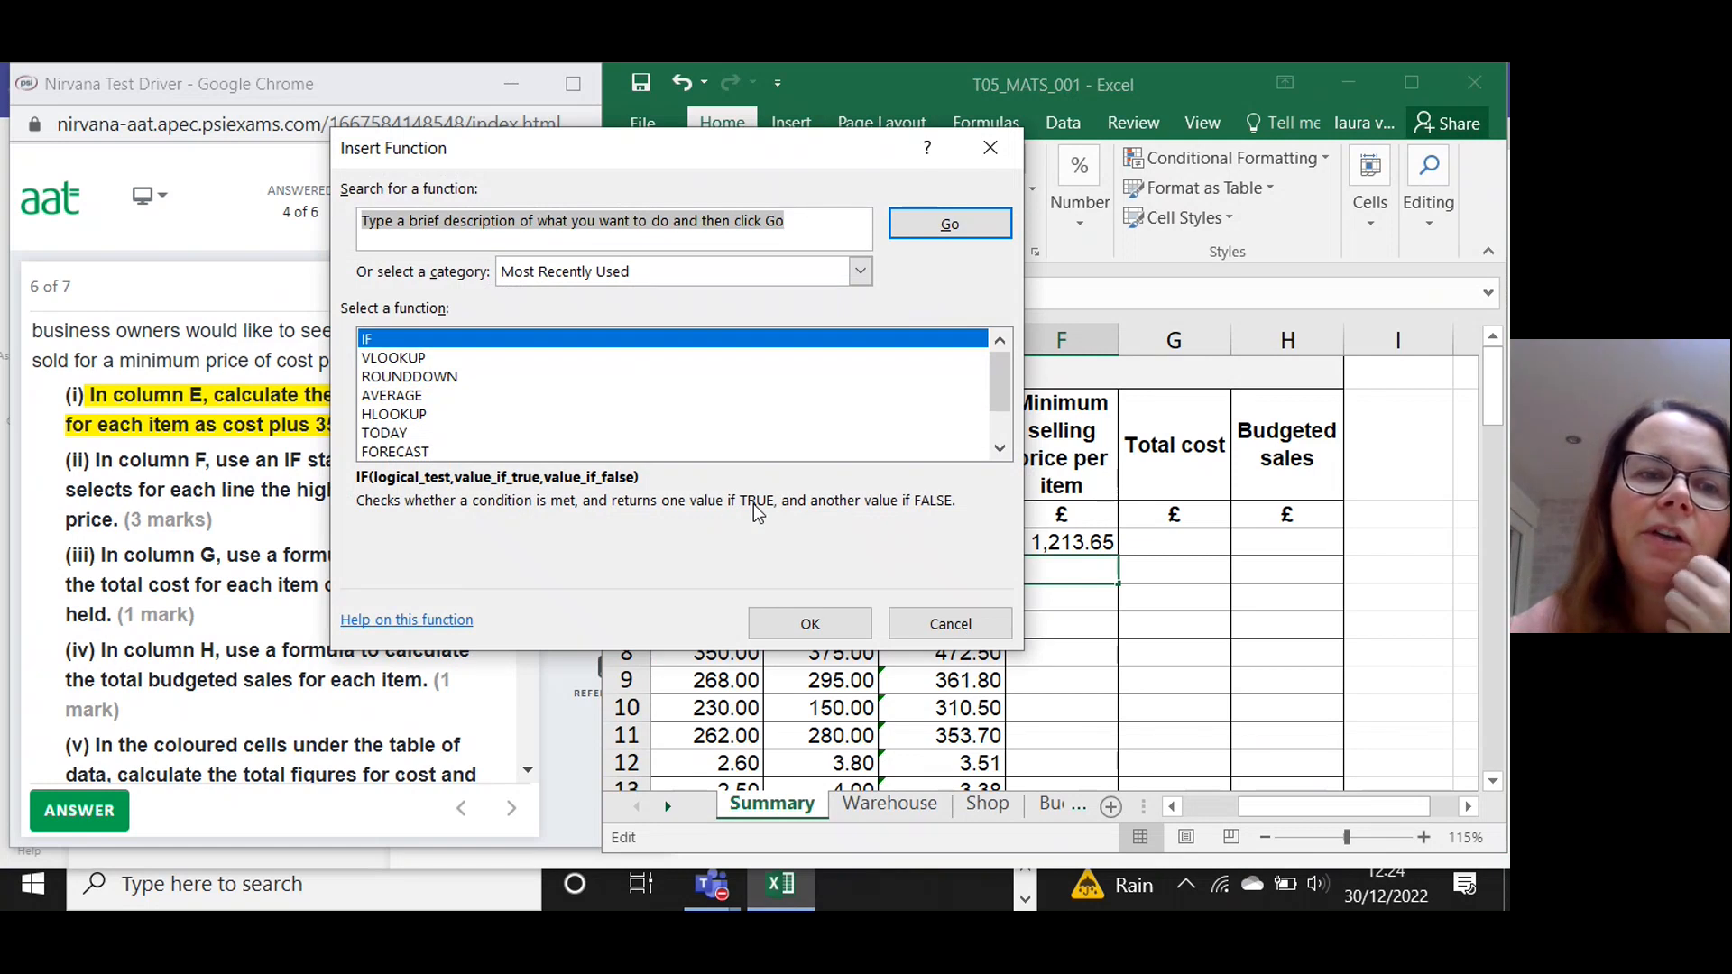
click(807, 623)
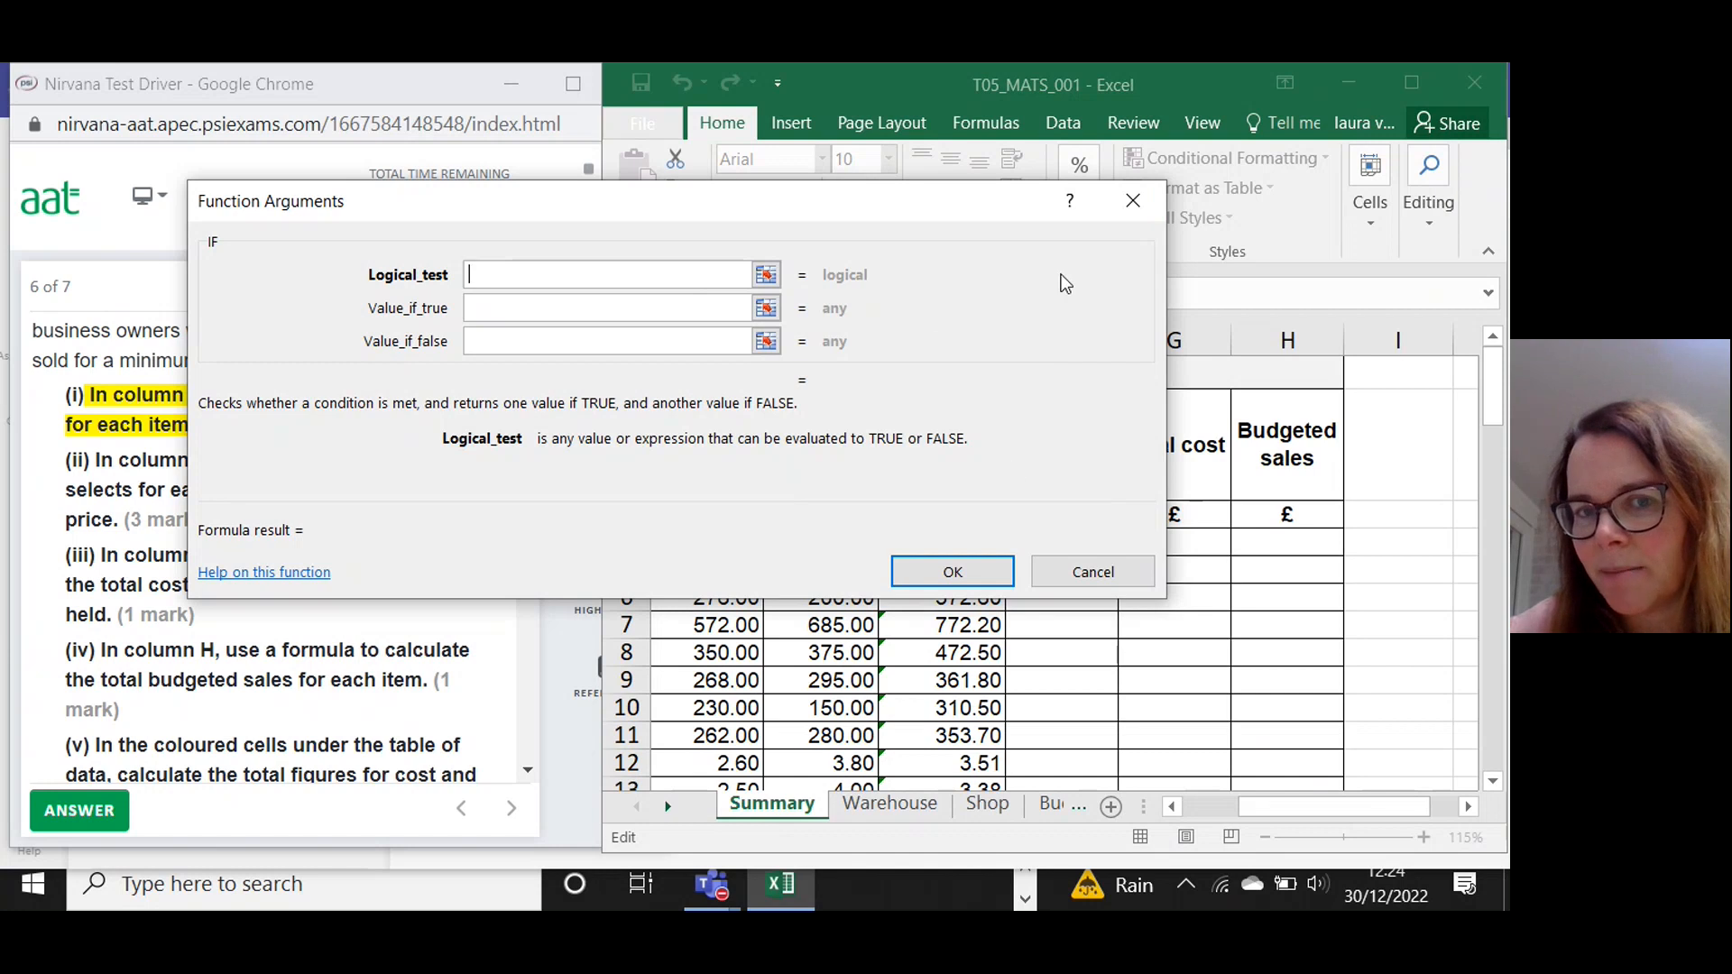
click(1133, 198)
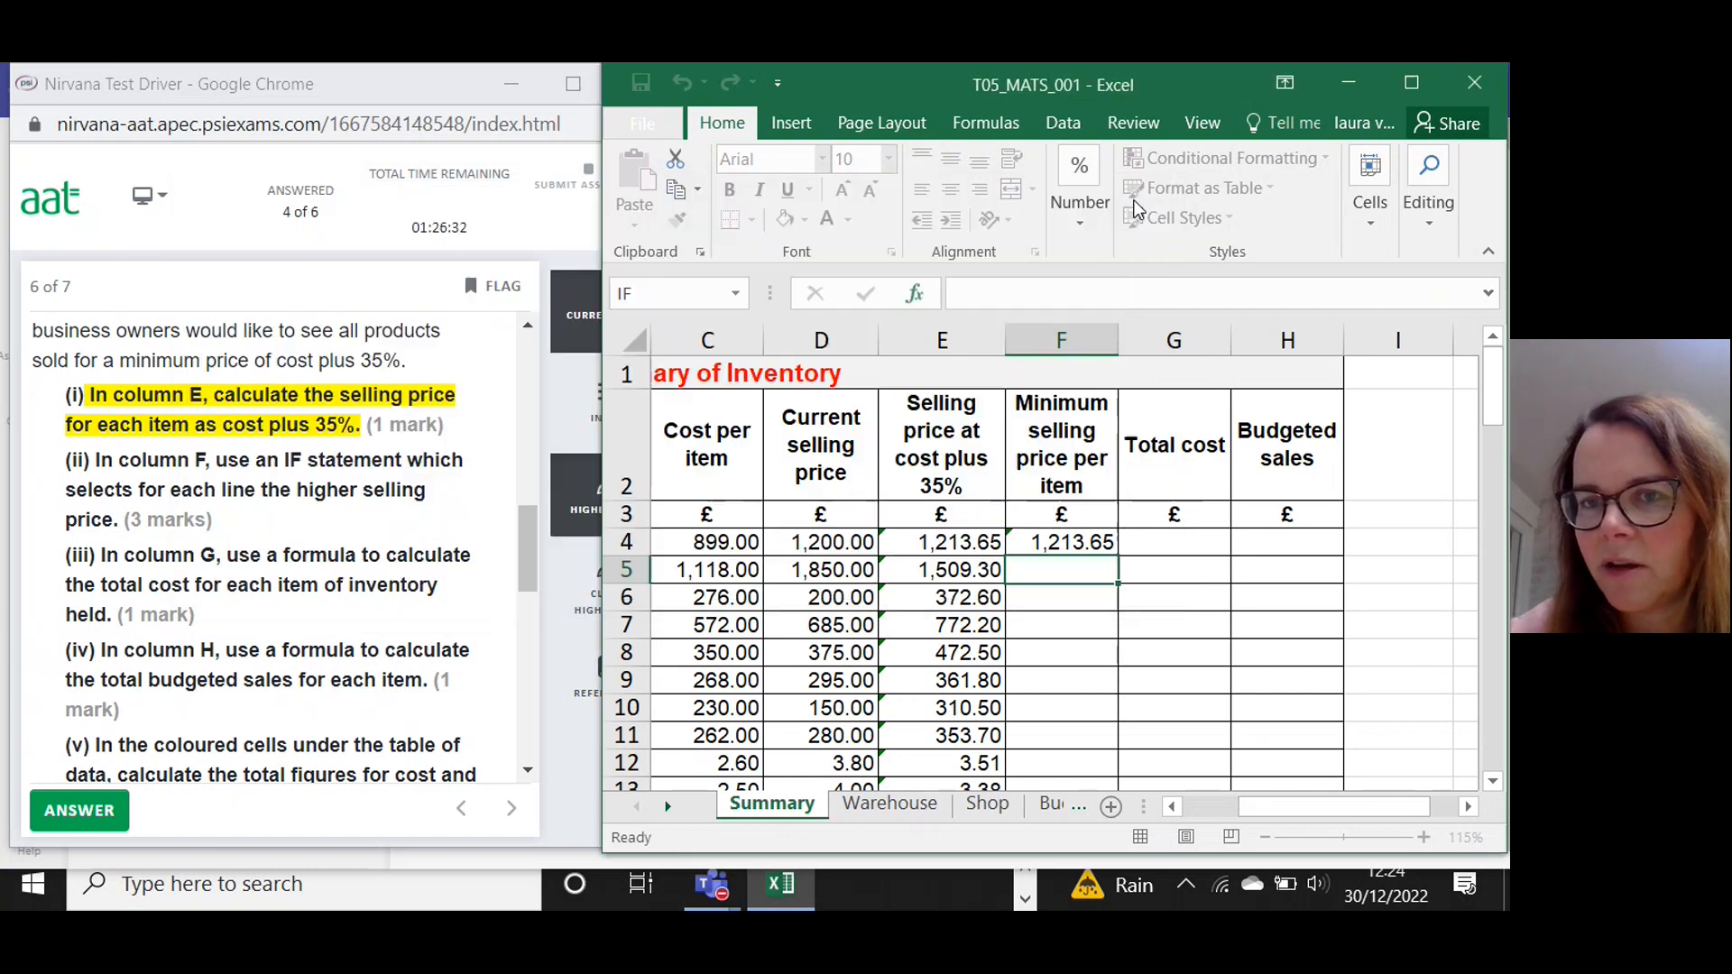
Fill the F4 IF formula down column F to the last inventory item in F75.
click(1063, 546)
drag(1116, 559, 1091, 709)
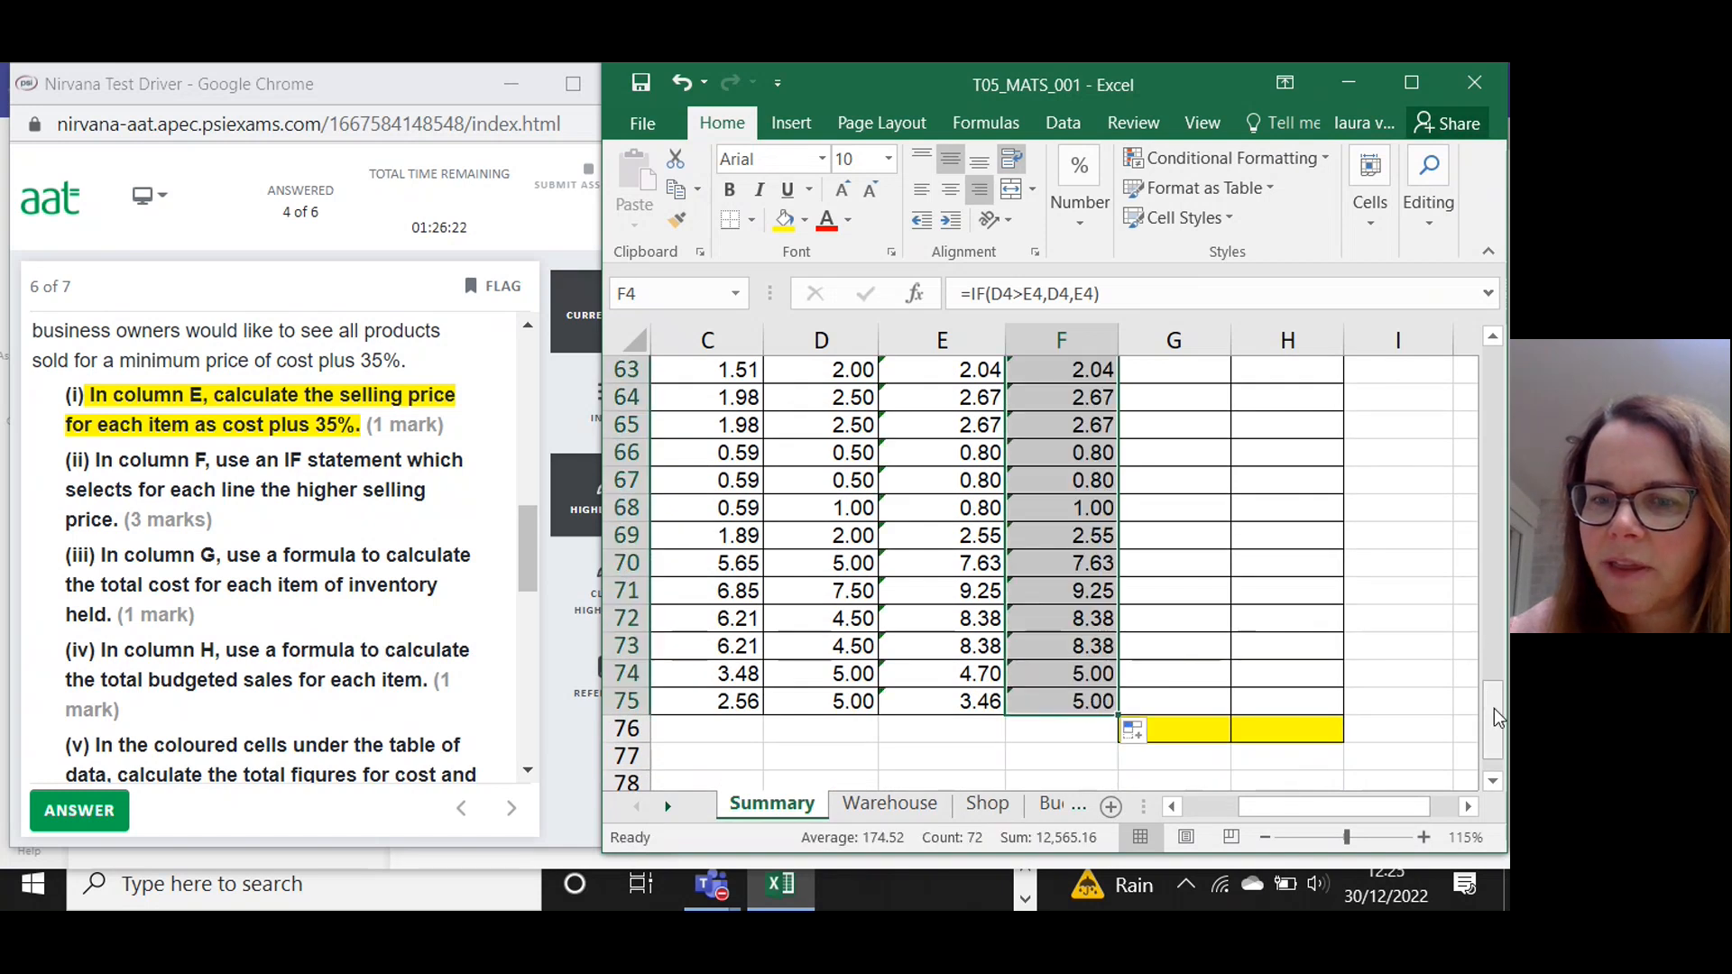
drag(1495, 721, 1488, 365)
Check the IF formulas in F4 and F5 against the current and cost plus 35% prices, including F4's error-checking options.
click(1068, 543)
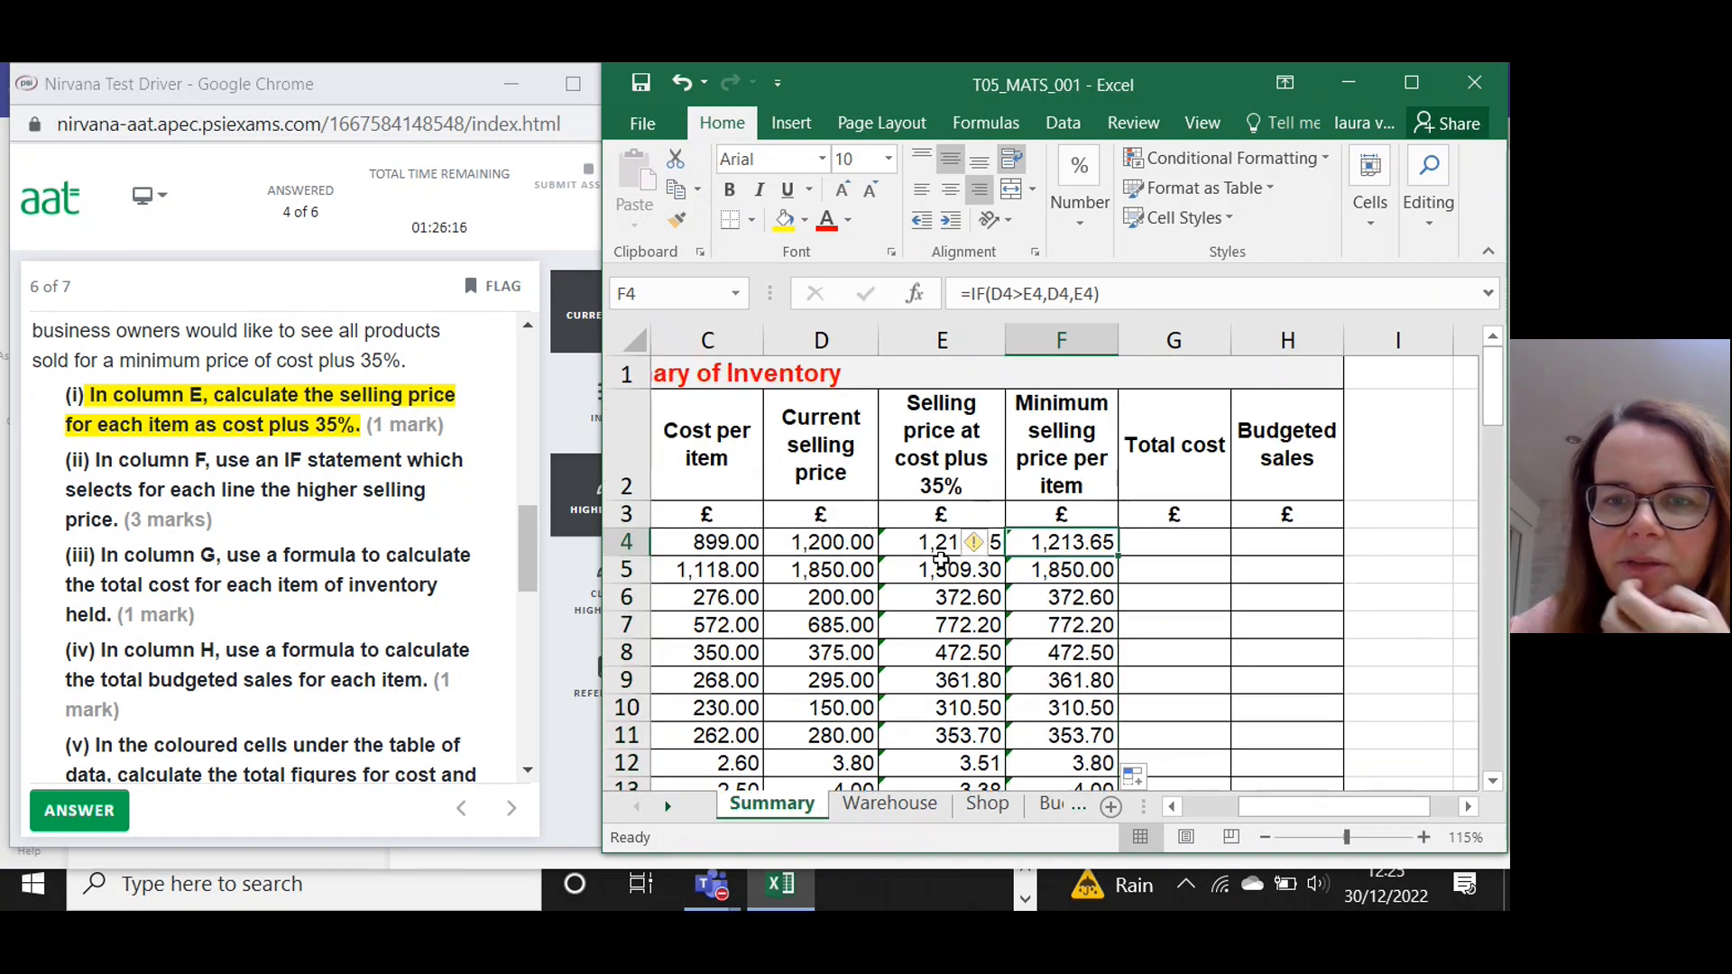
click(974, 547)
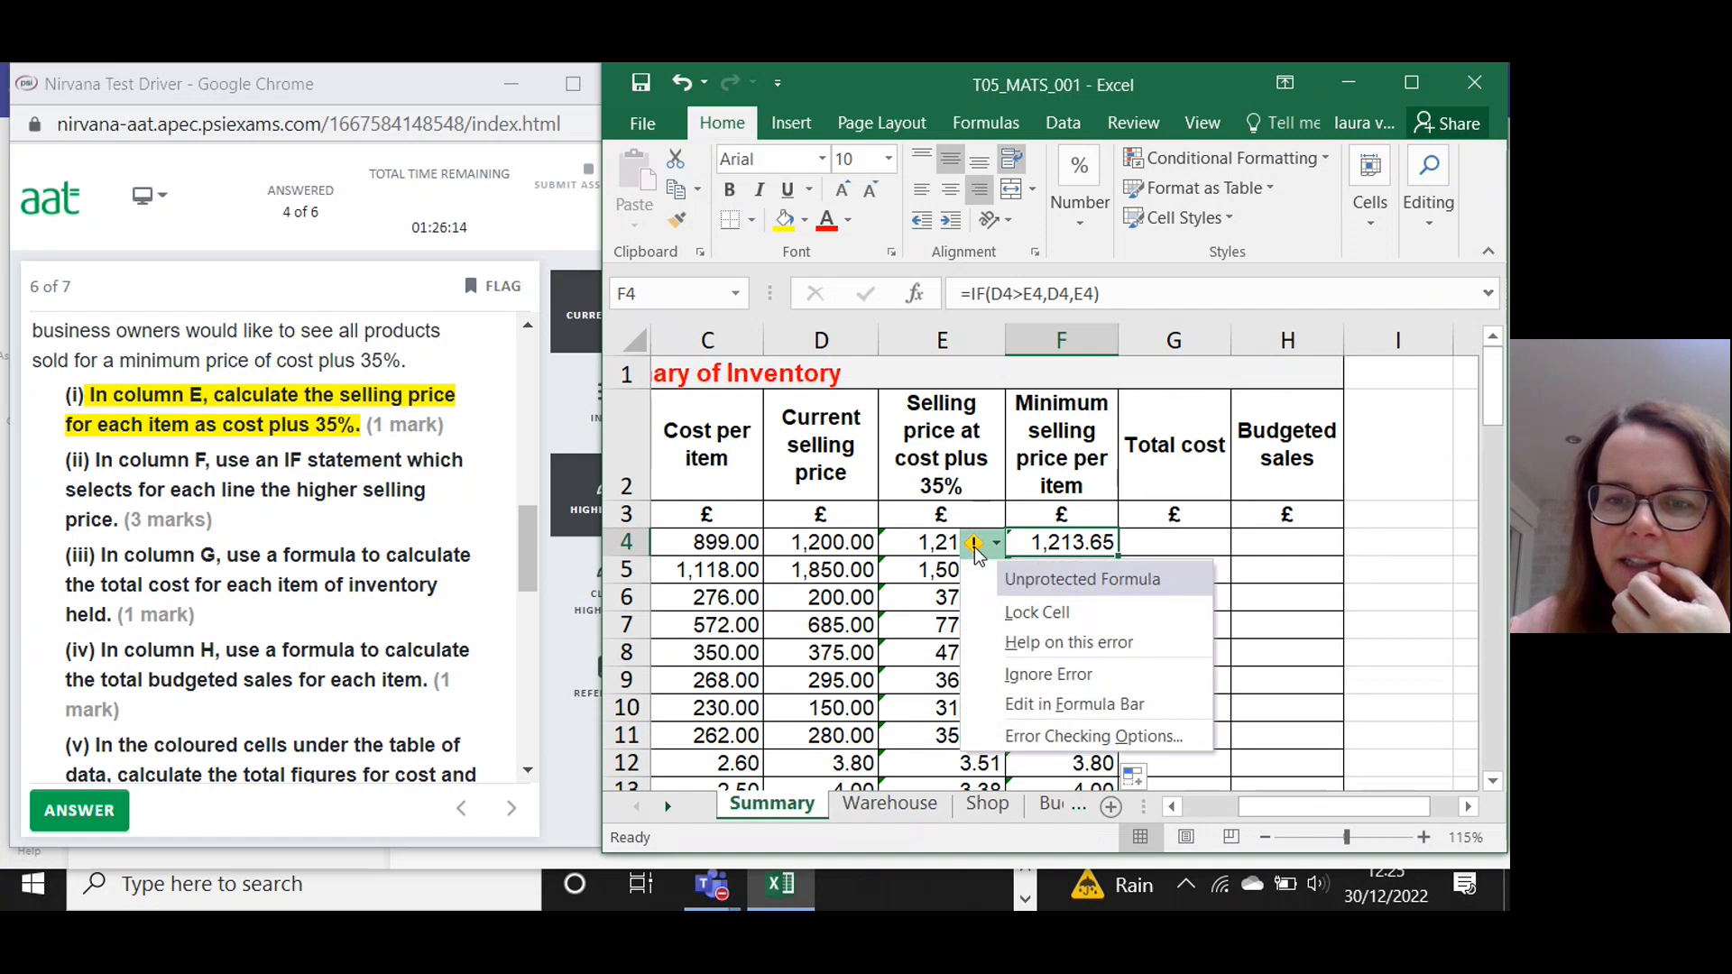
click(1295, 622)
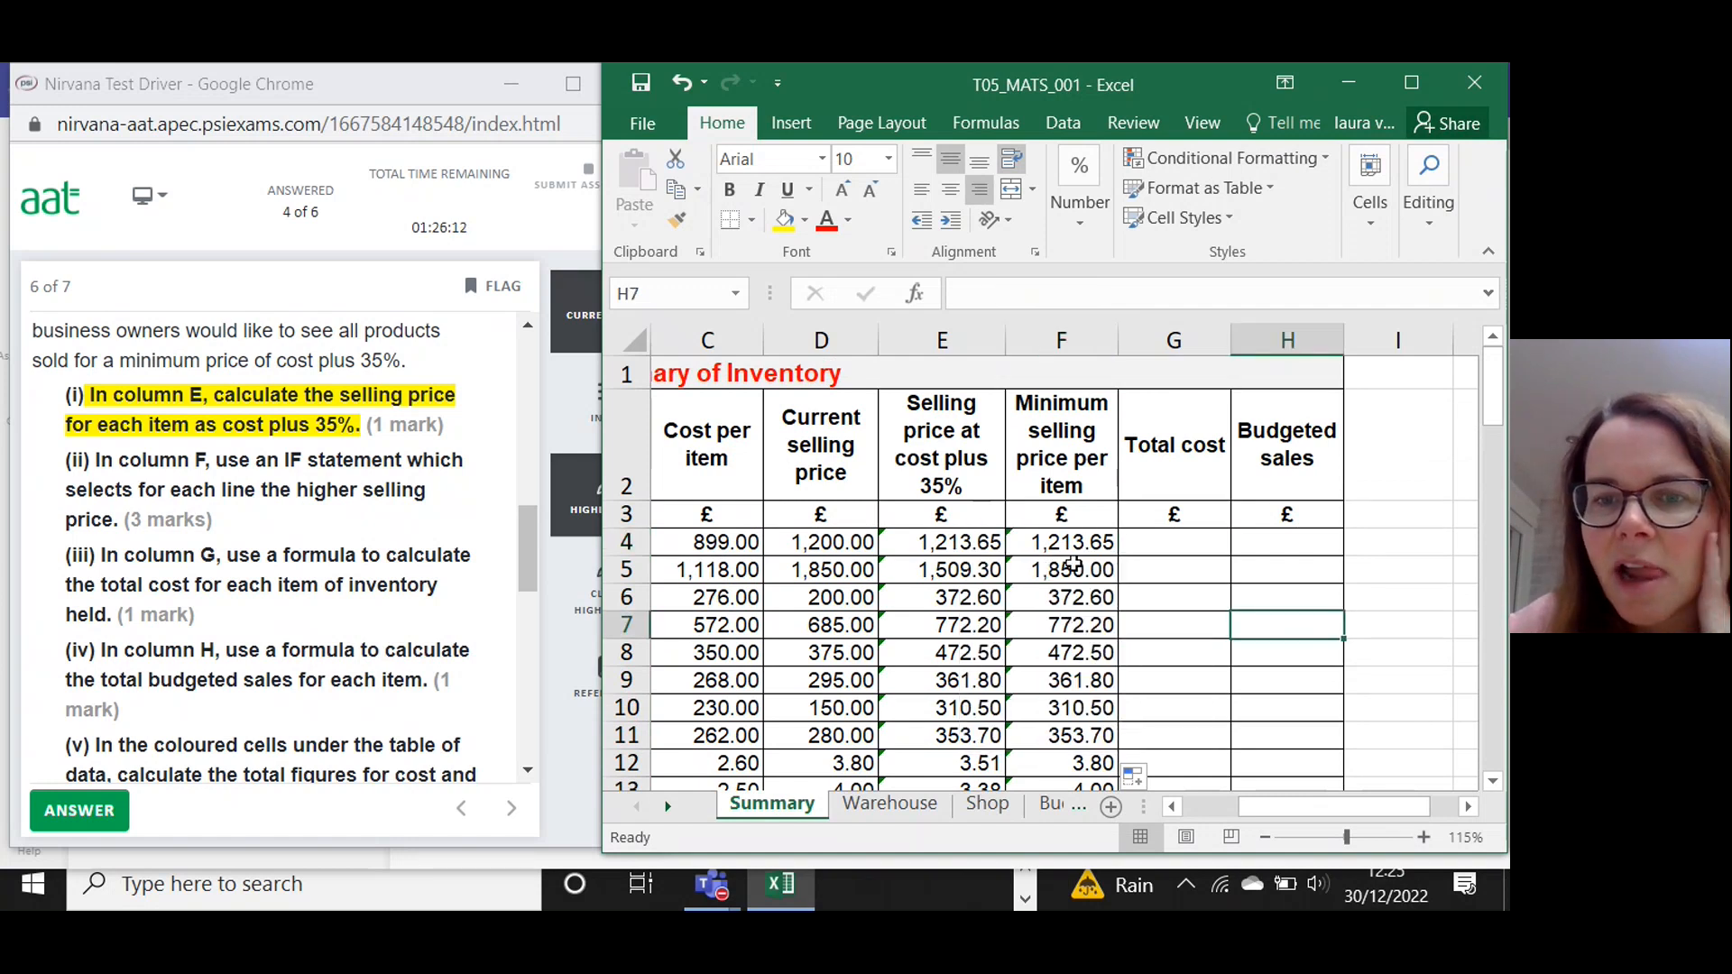
click(1057, 542)
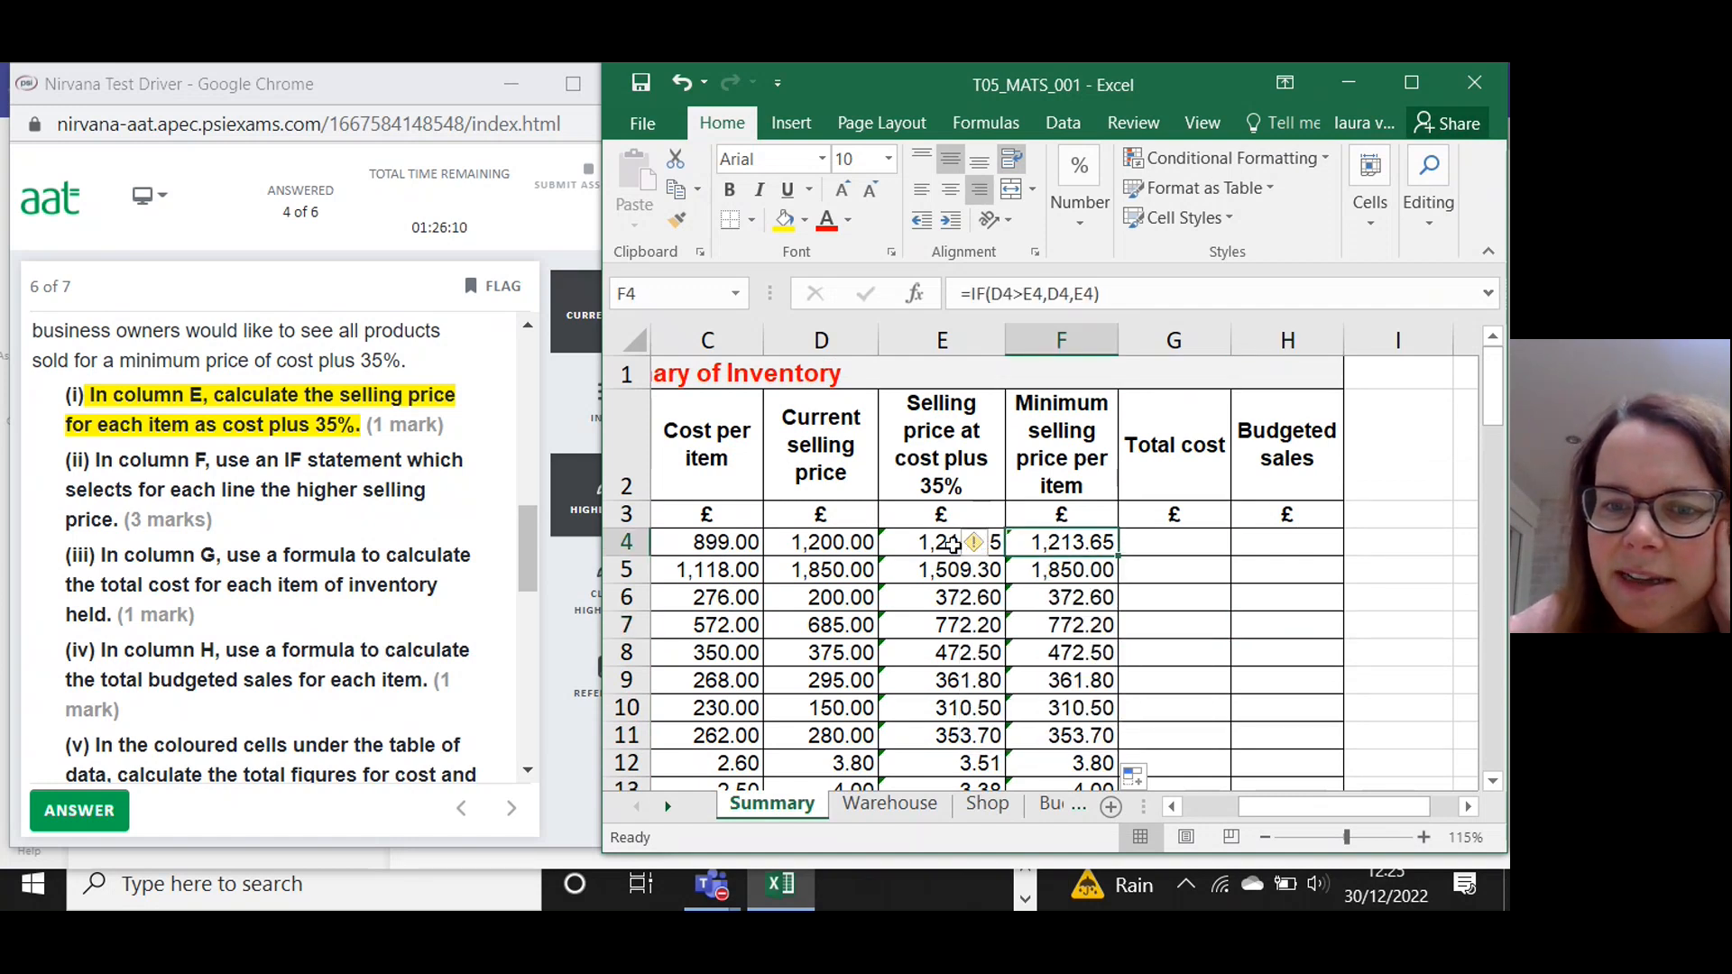
click(1046, 570)
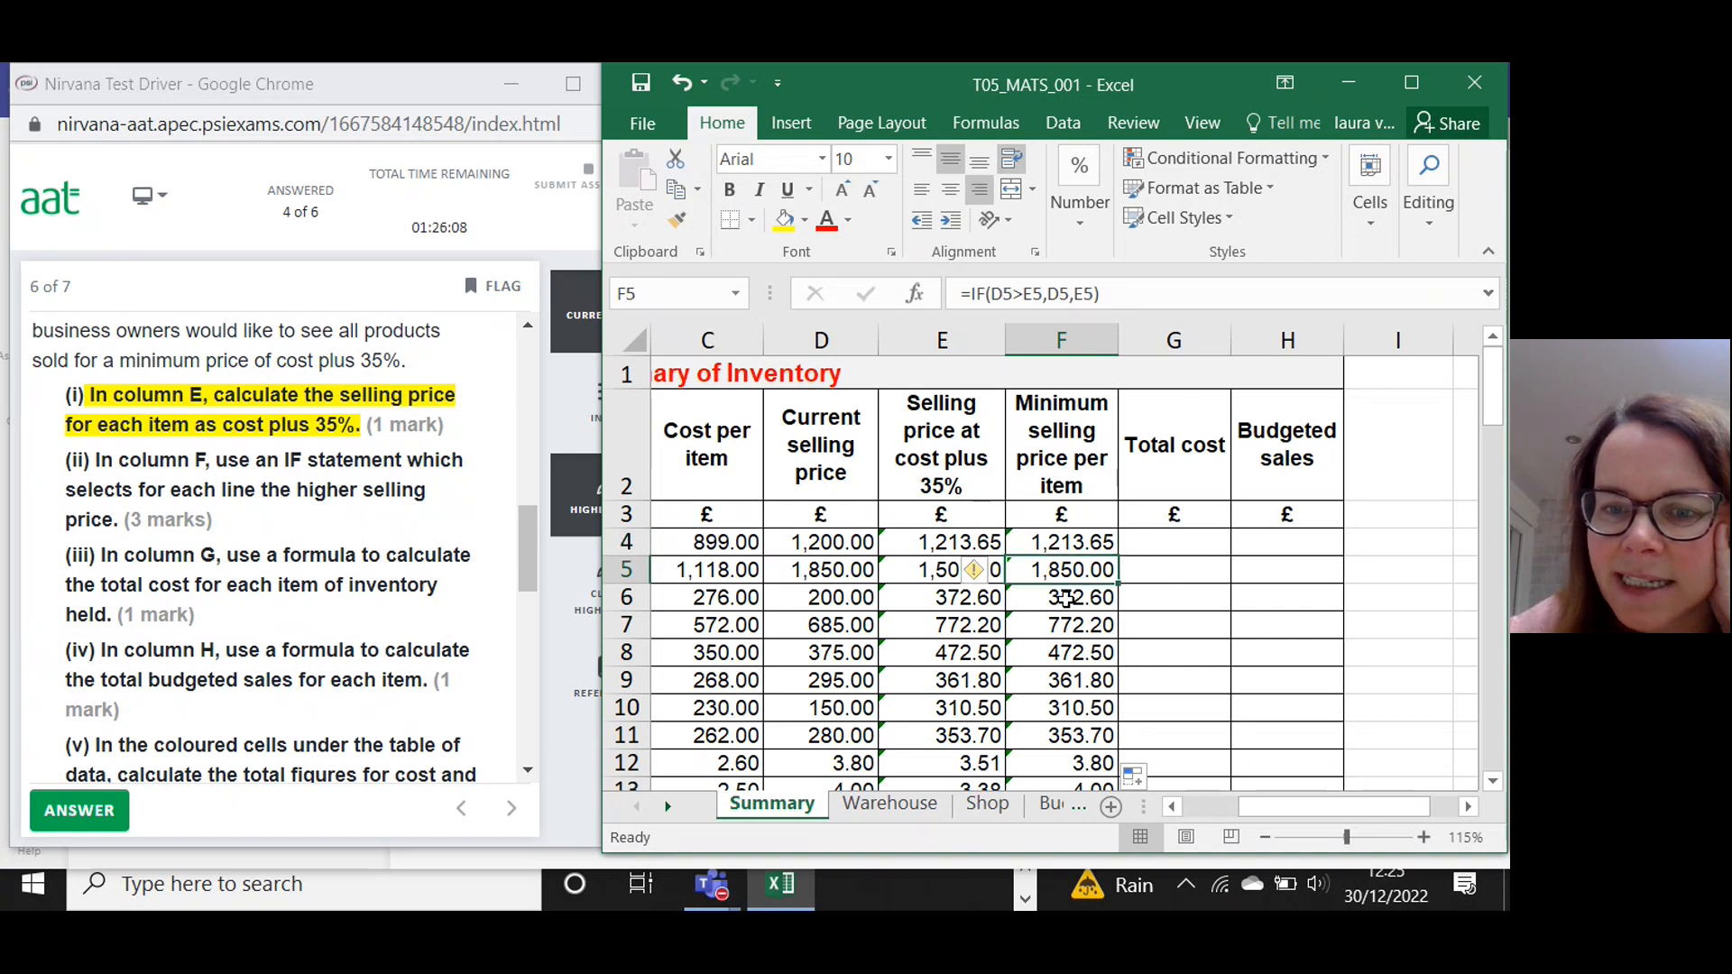
click(841, 572)
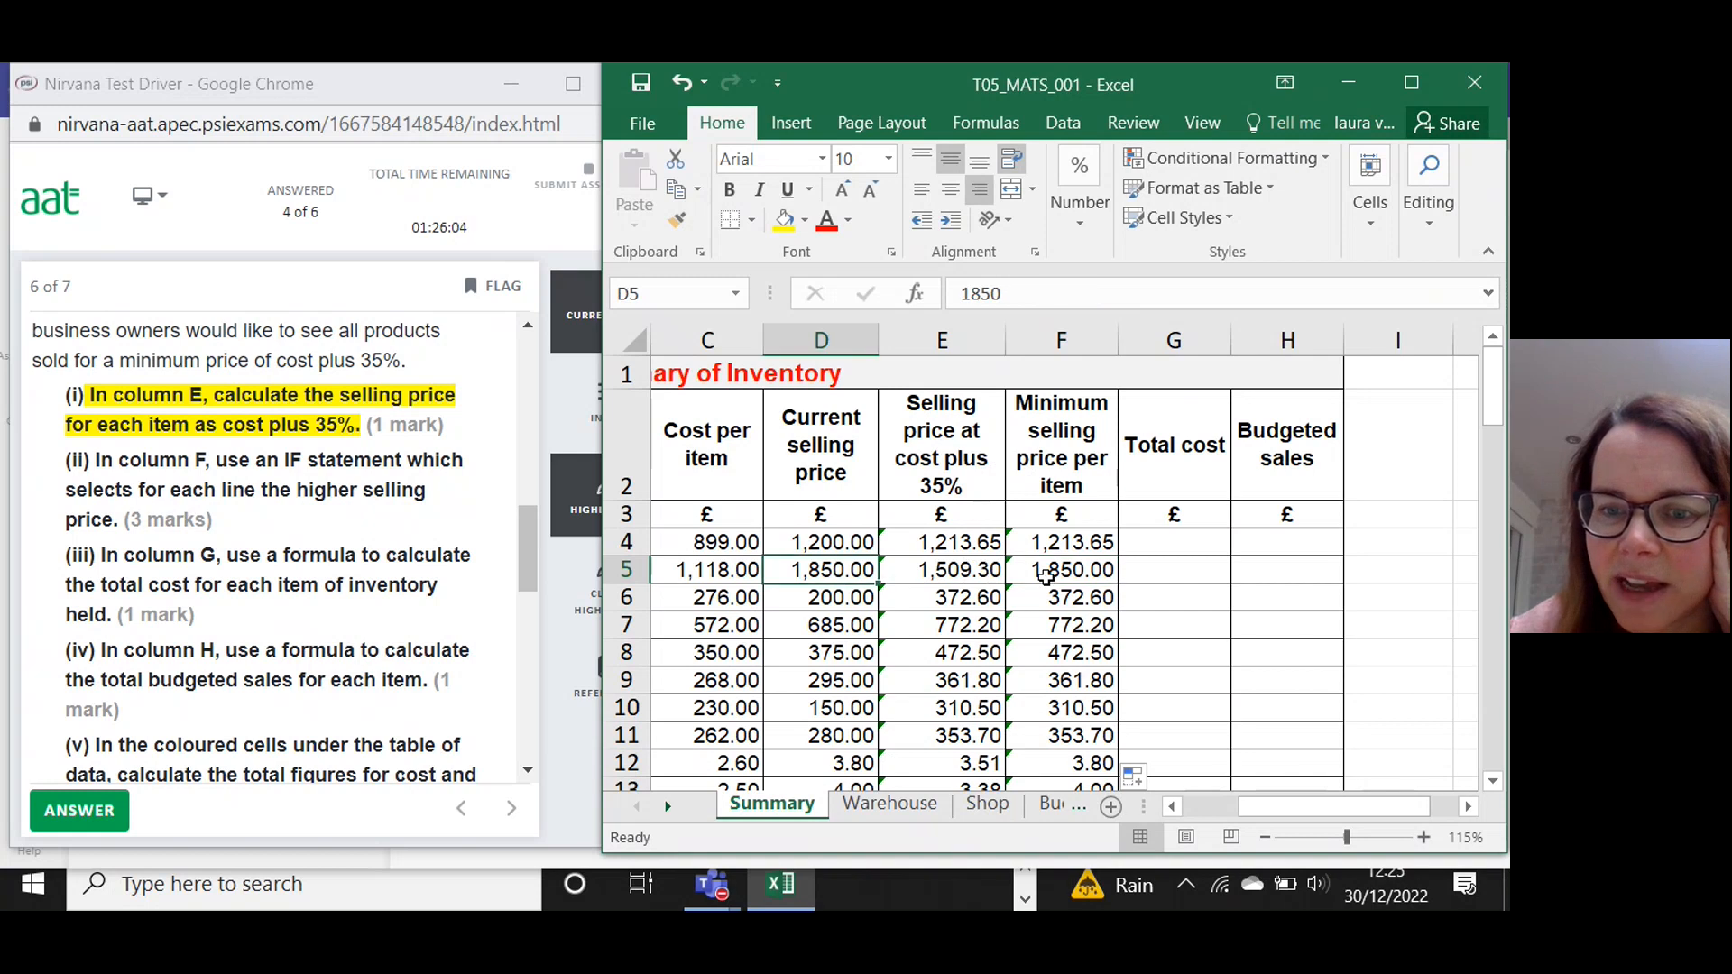
click(1057, 570)
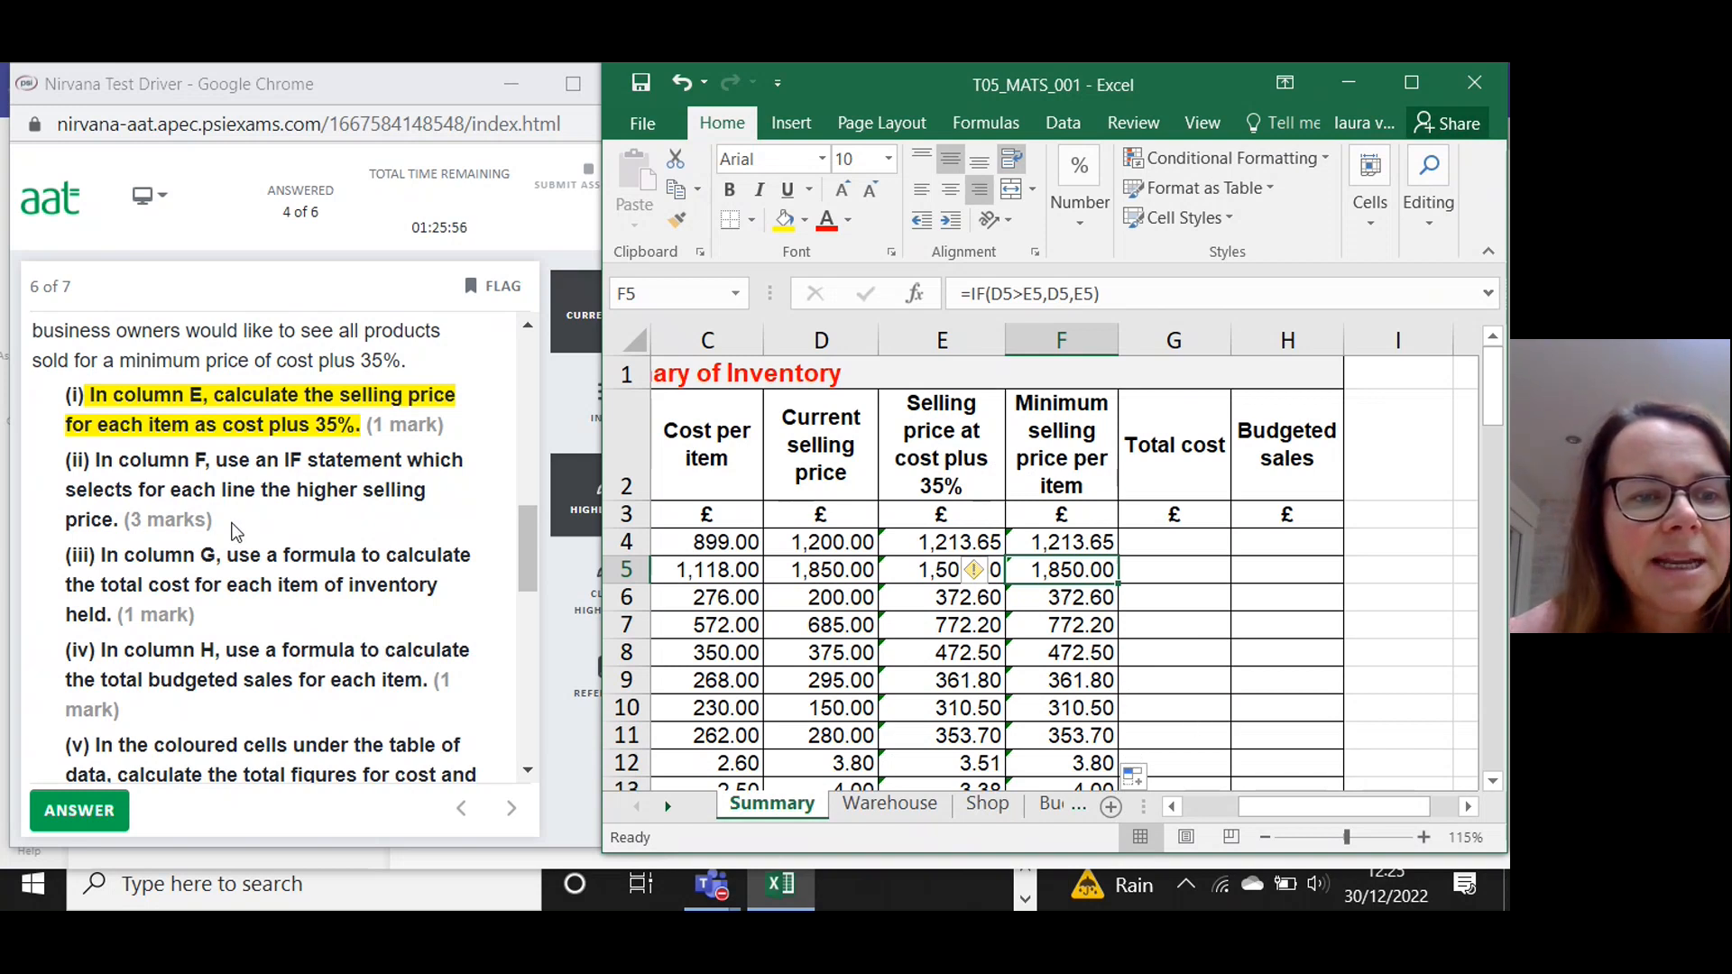
Highlight requirement (b)(ii), the column F IF statement, in the task instructions and return to the Summary worksheet for requirement (b)(iii).
drag(120, 518, 108, 466)
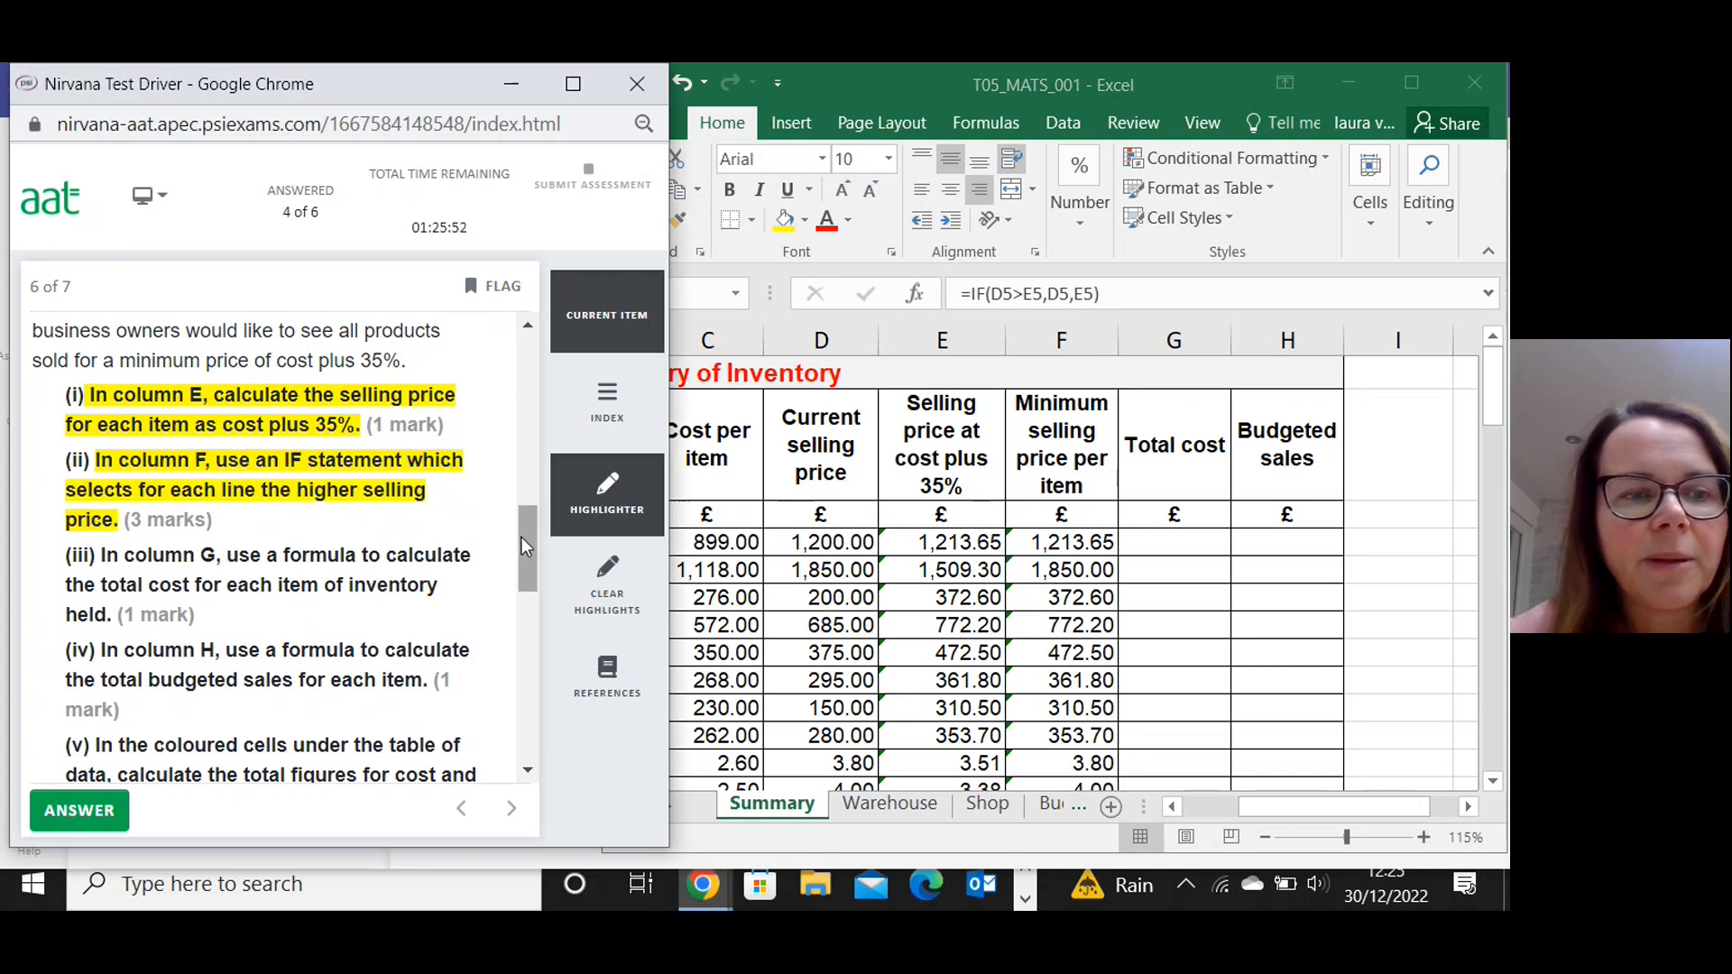
drag(522, 539, 521, 559)
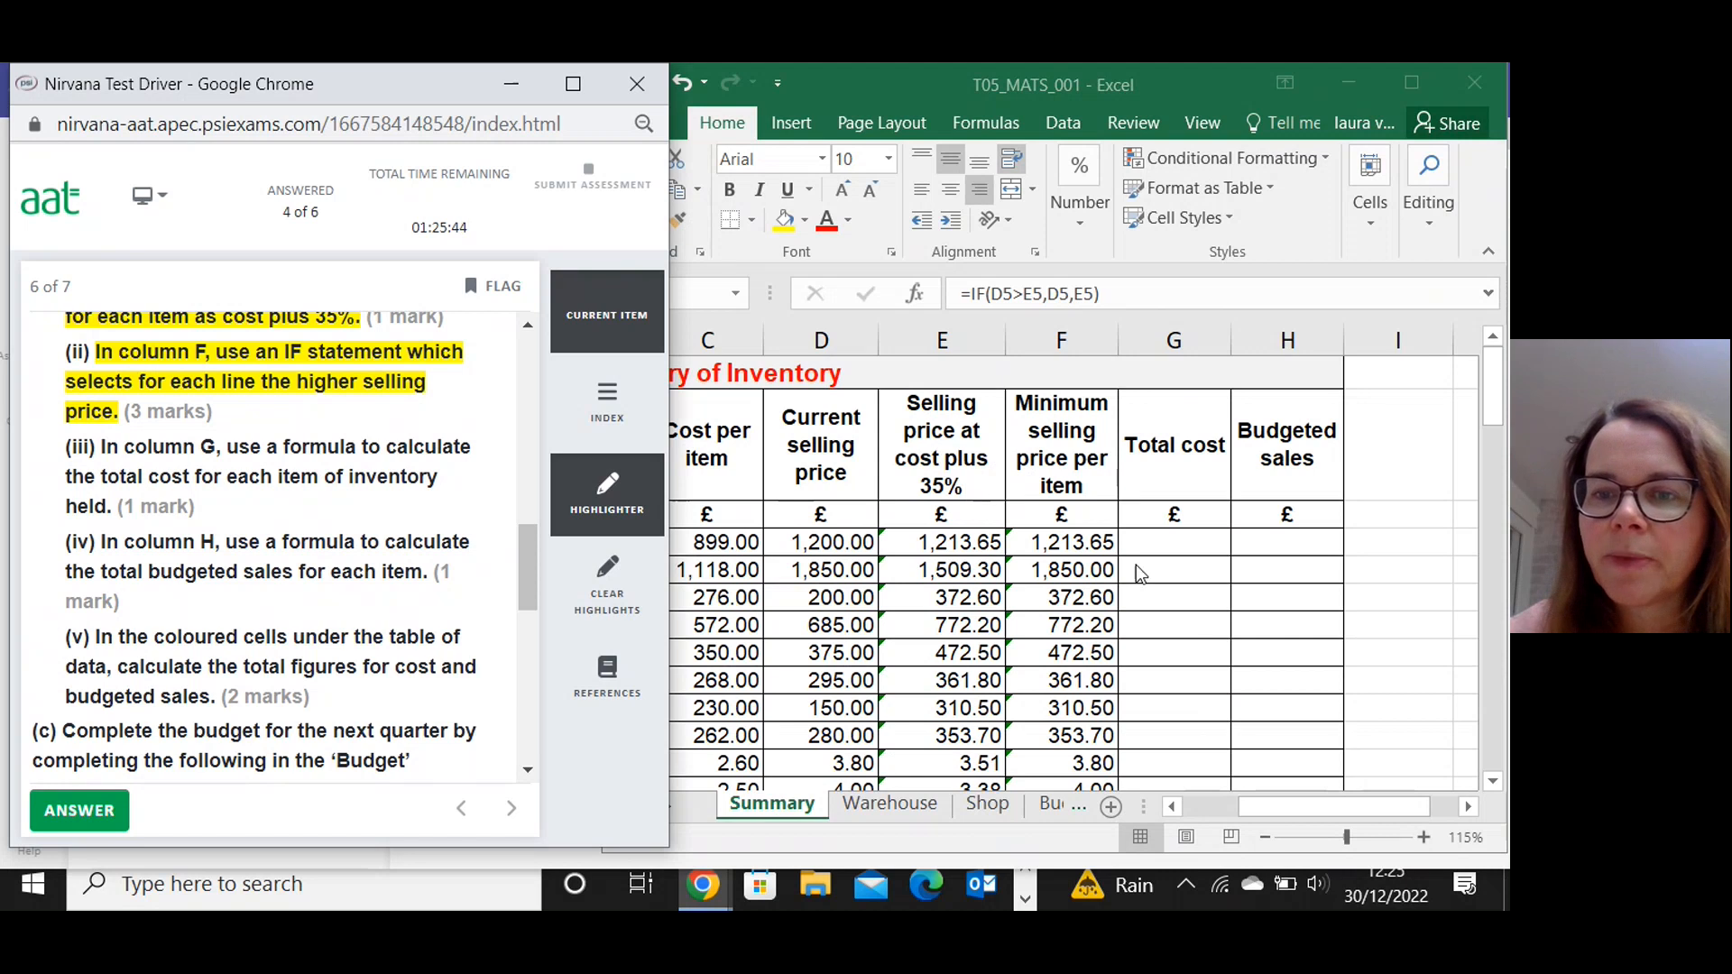
click(1150, 543)
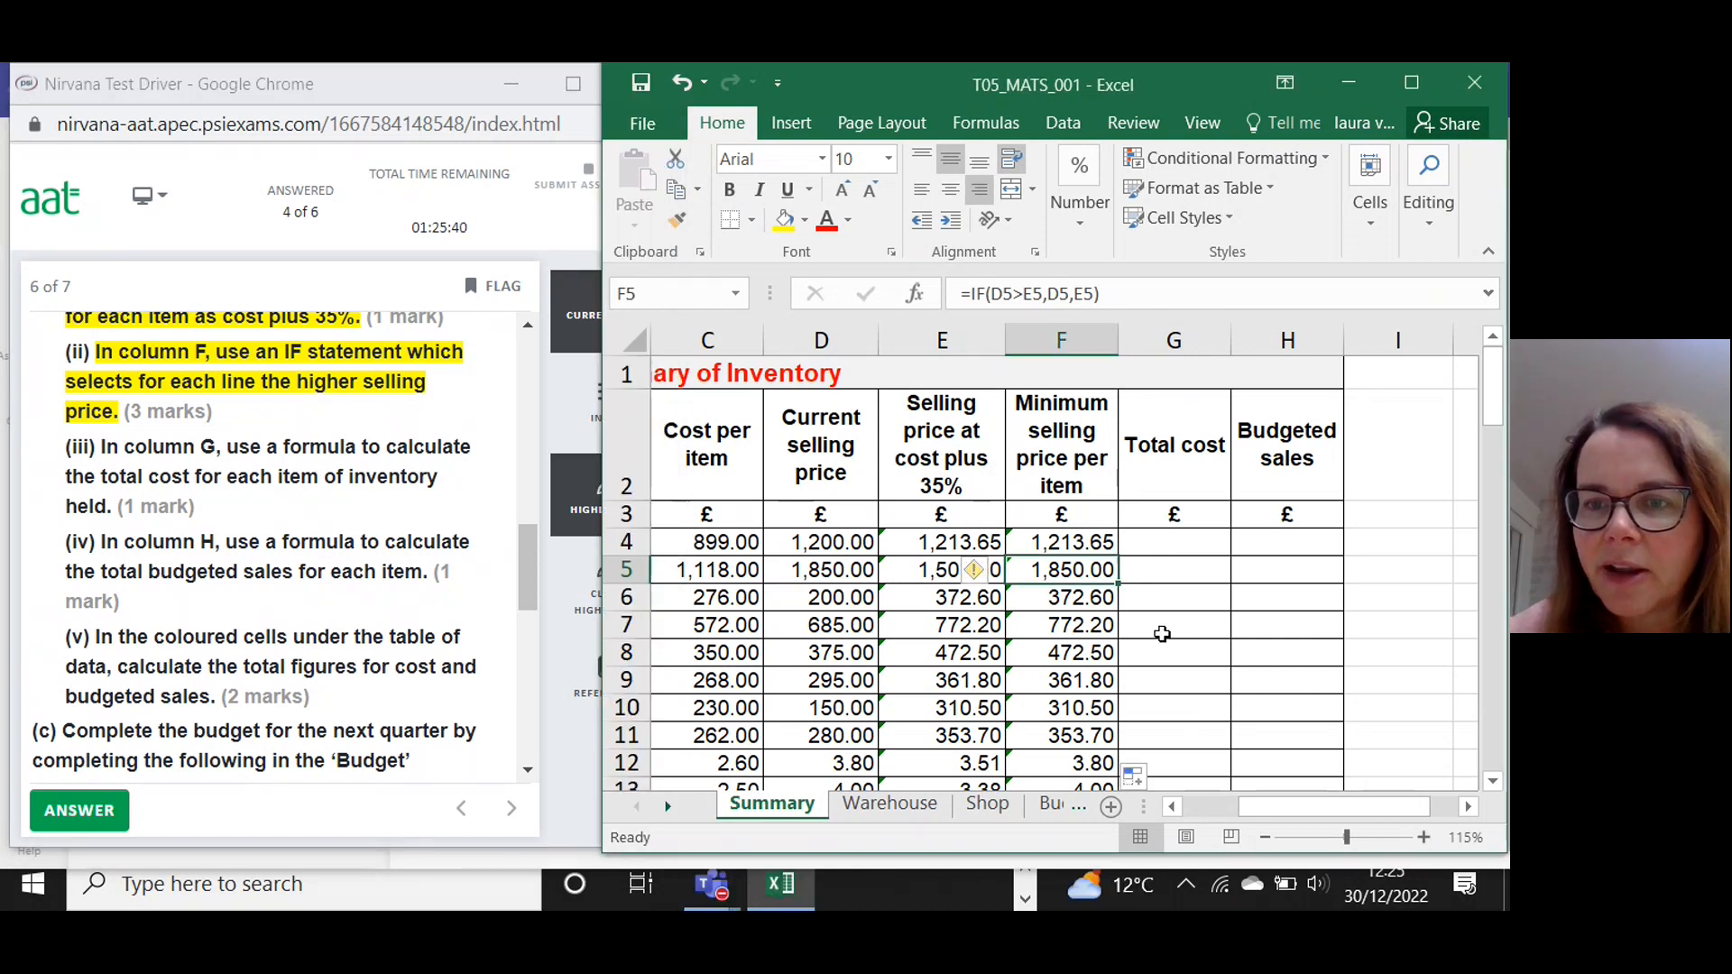
Enter the formula =B4*C4 in G4 to calculate the first item's total cost.
drag(1258, 805, 1234, 816)
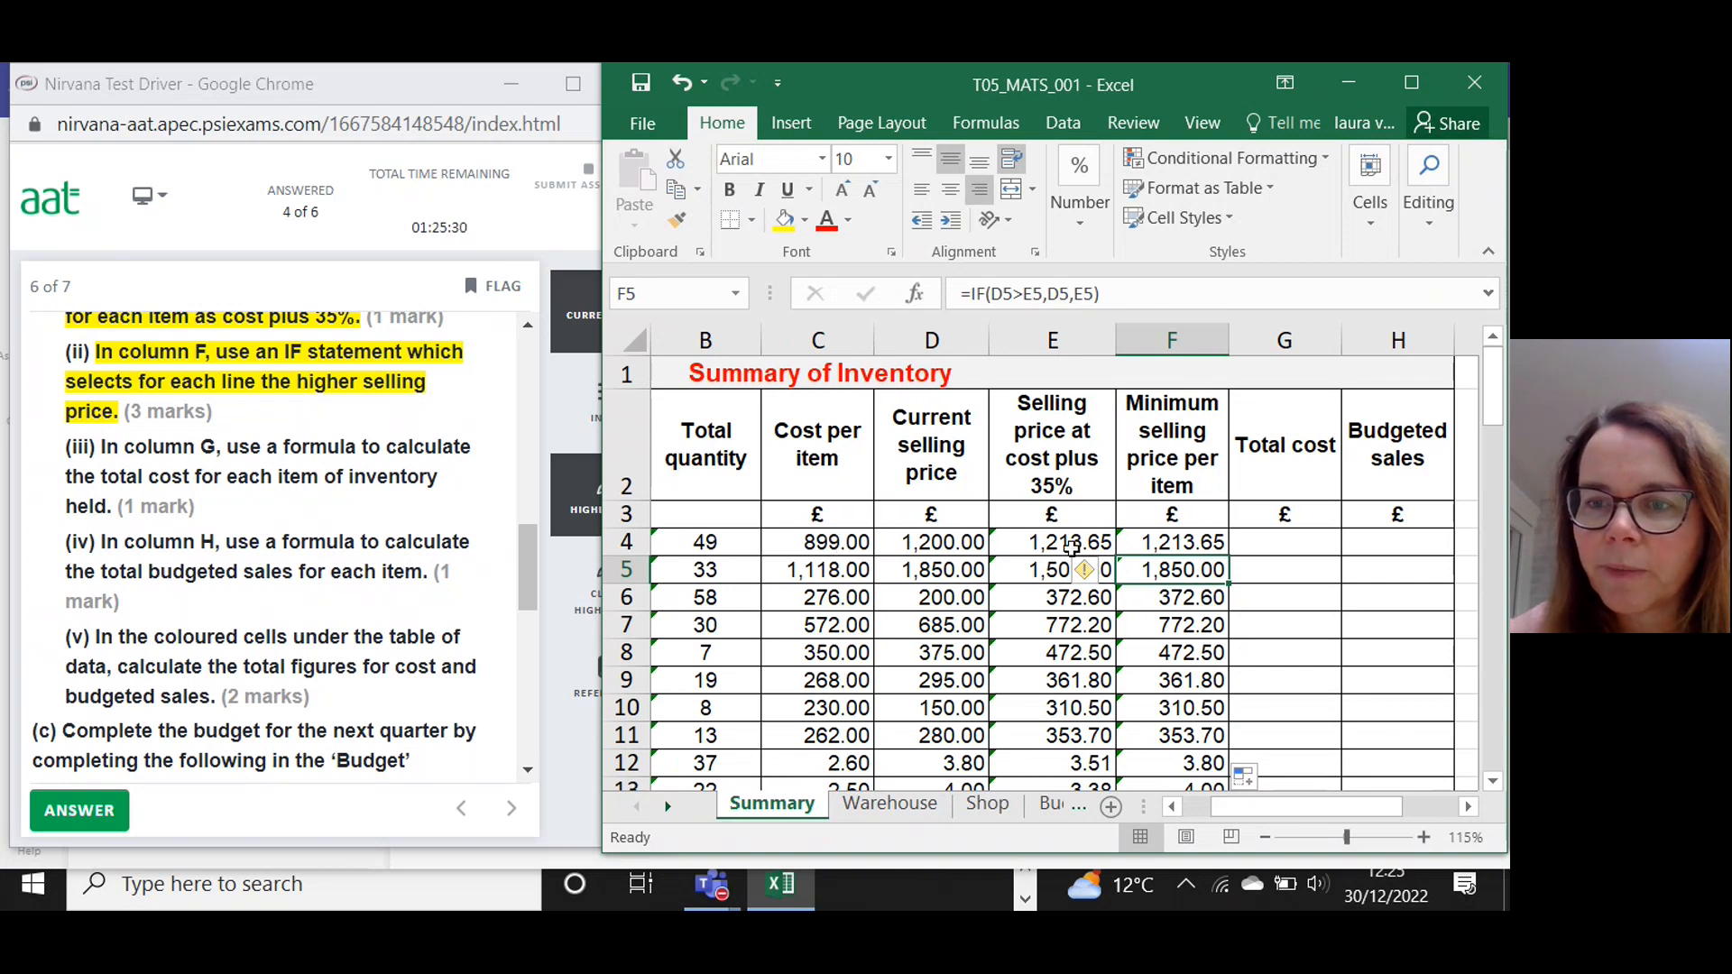
click(1298, 544)
text(=)
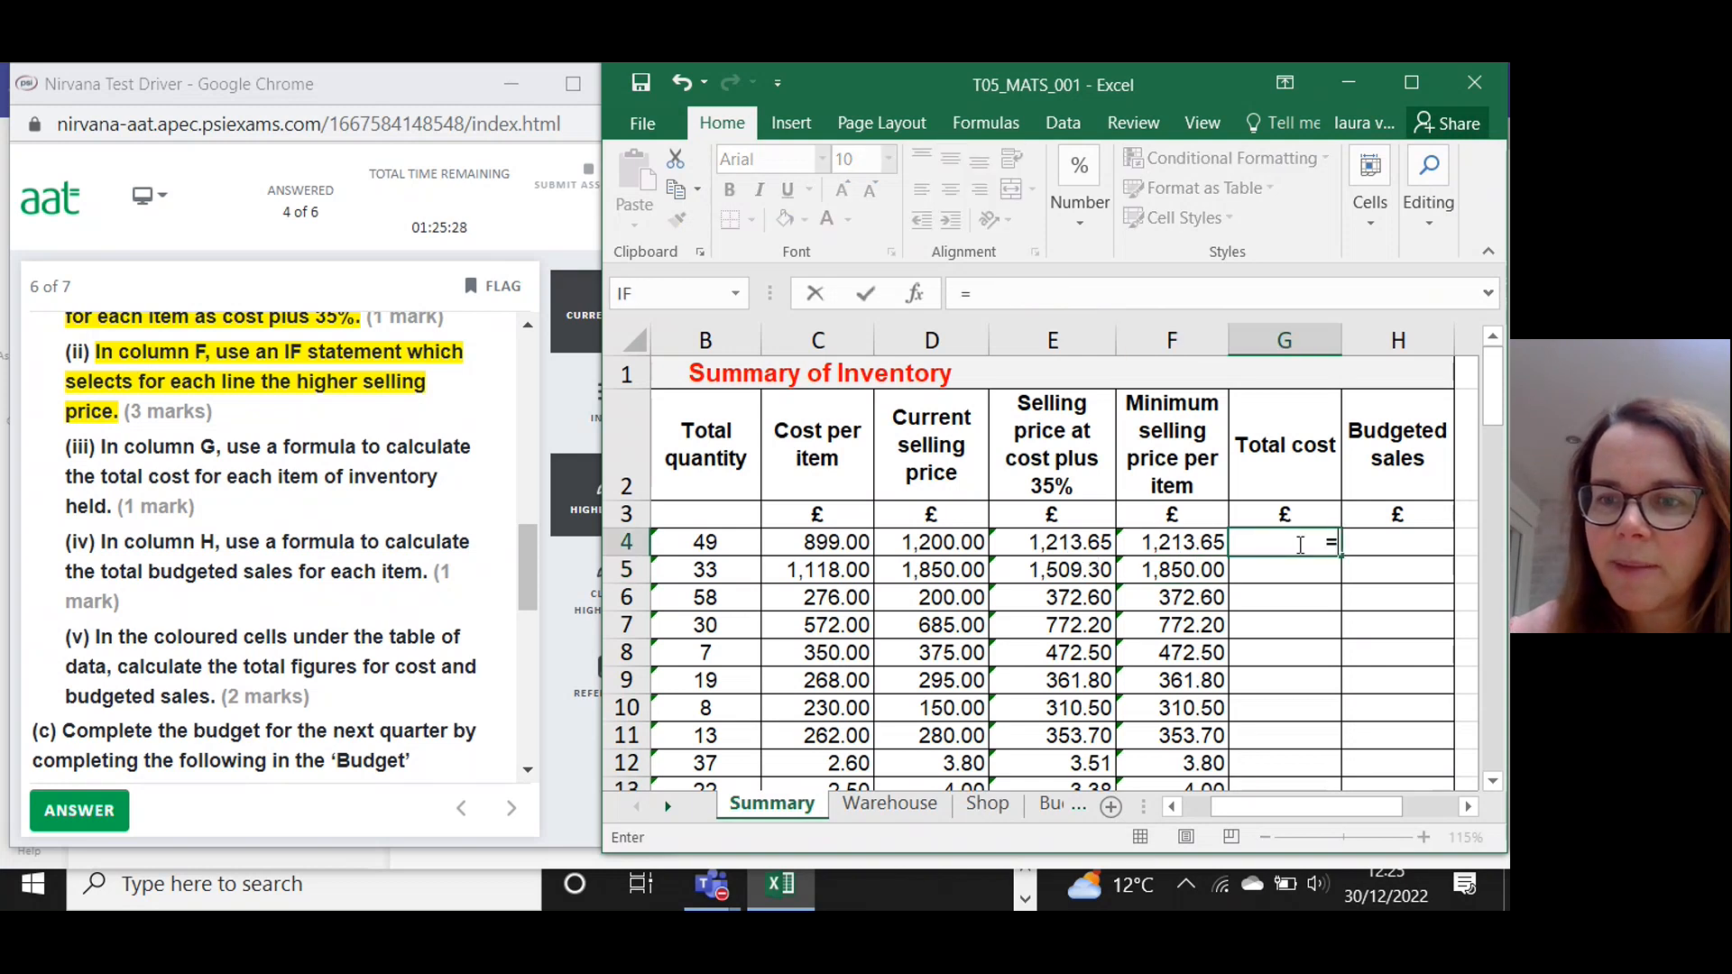
click(725, 544)
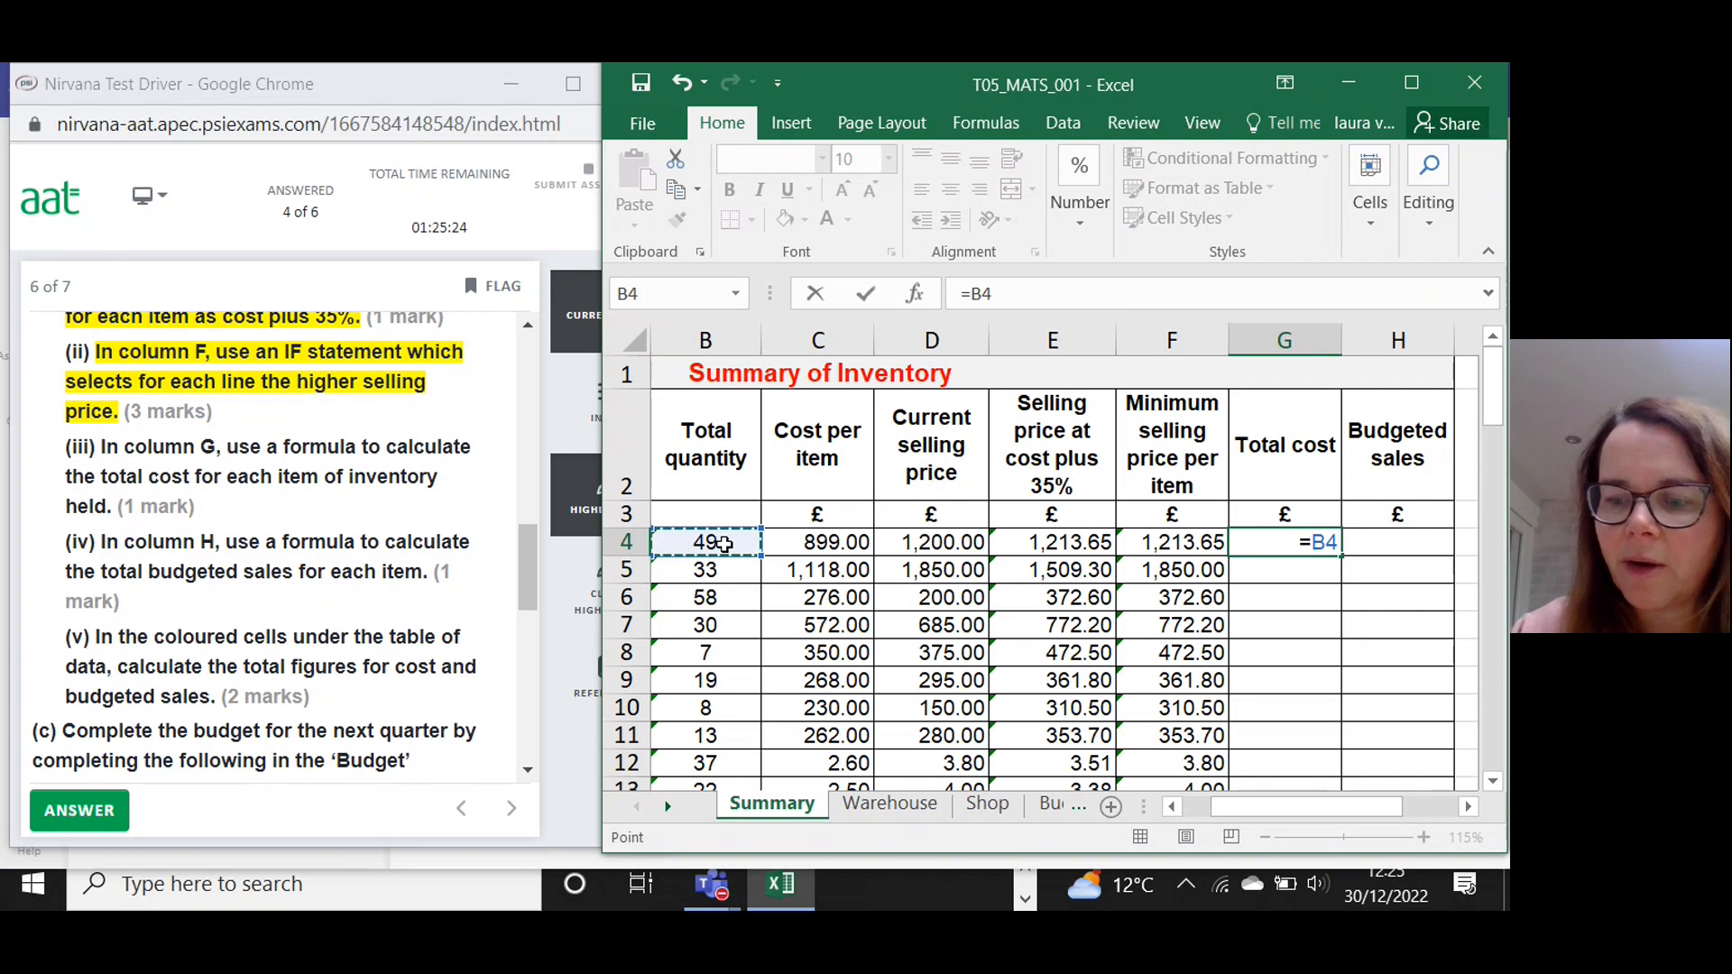
text(*)
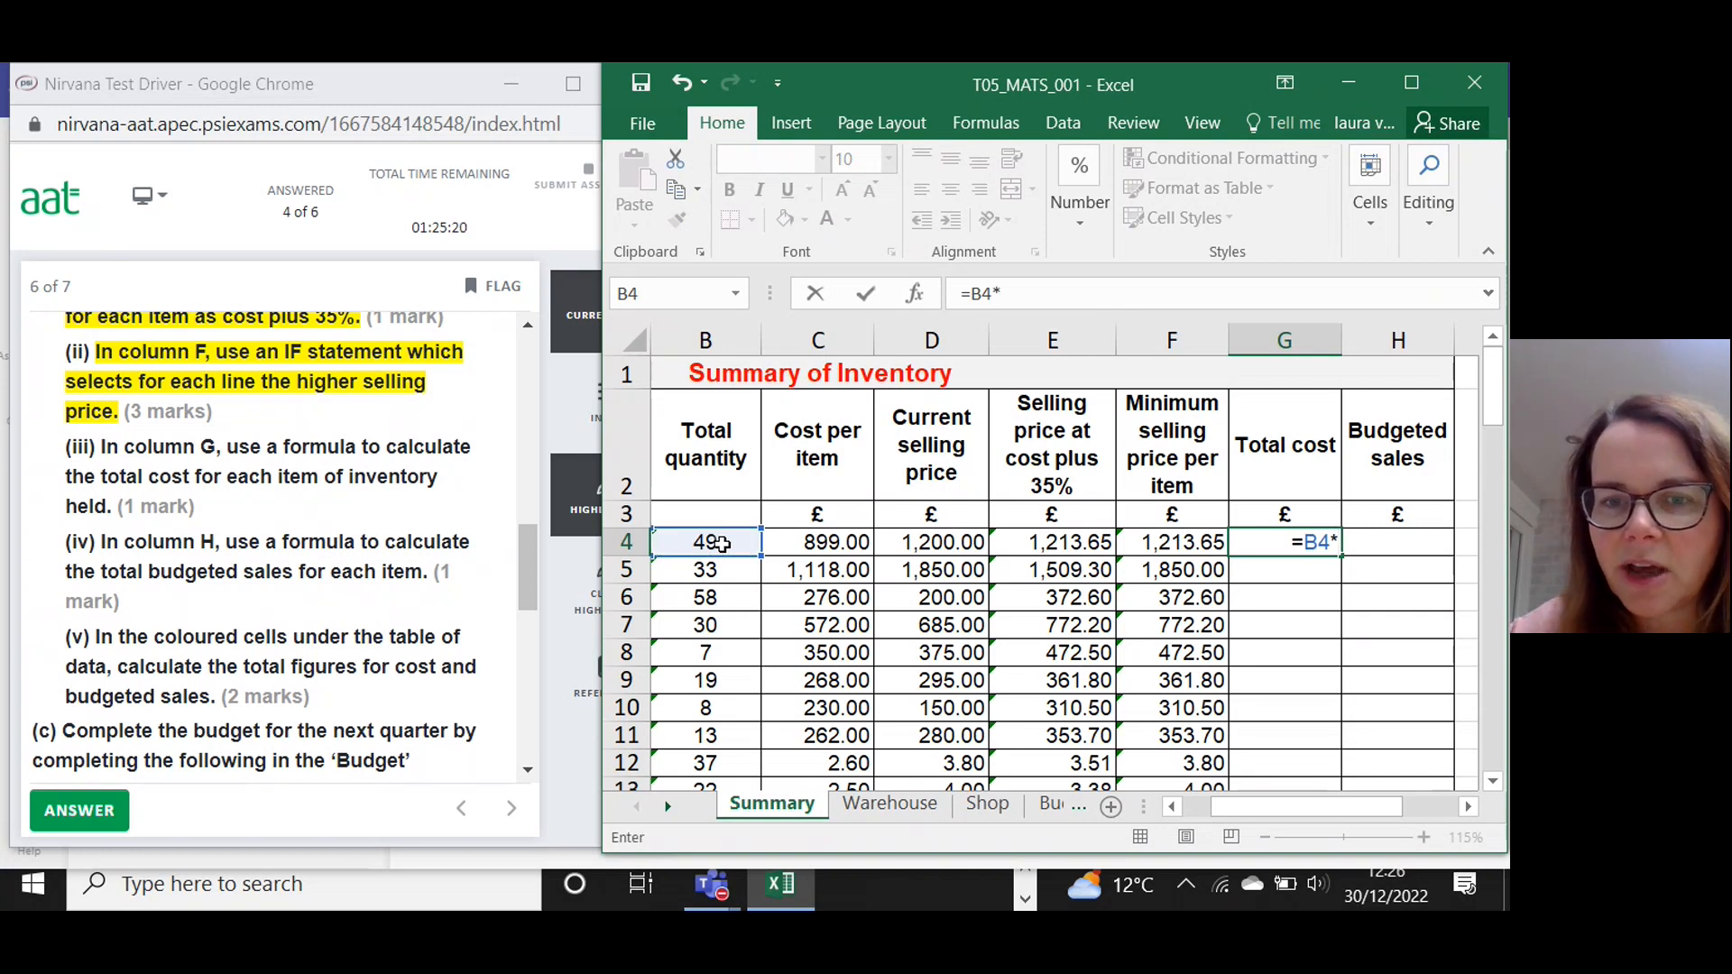
click(826, 540)
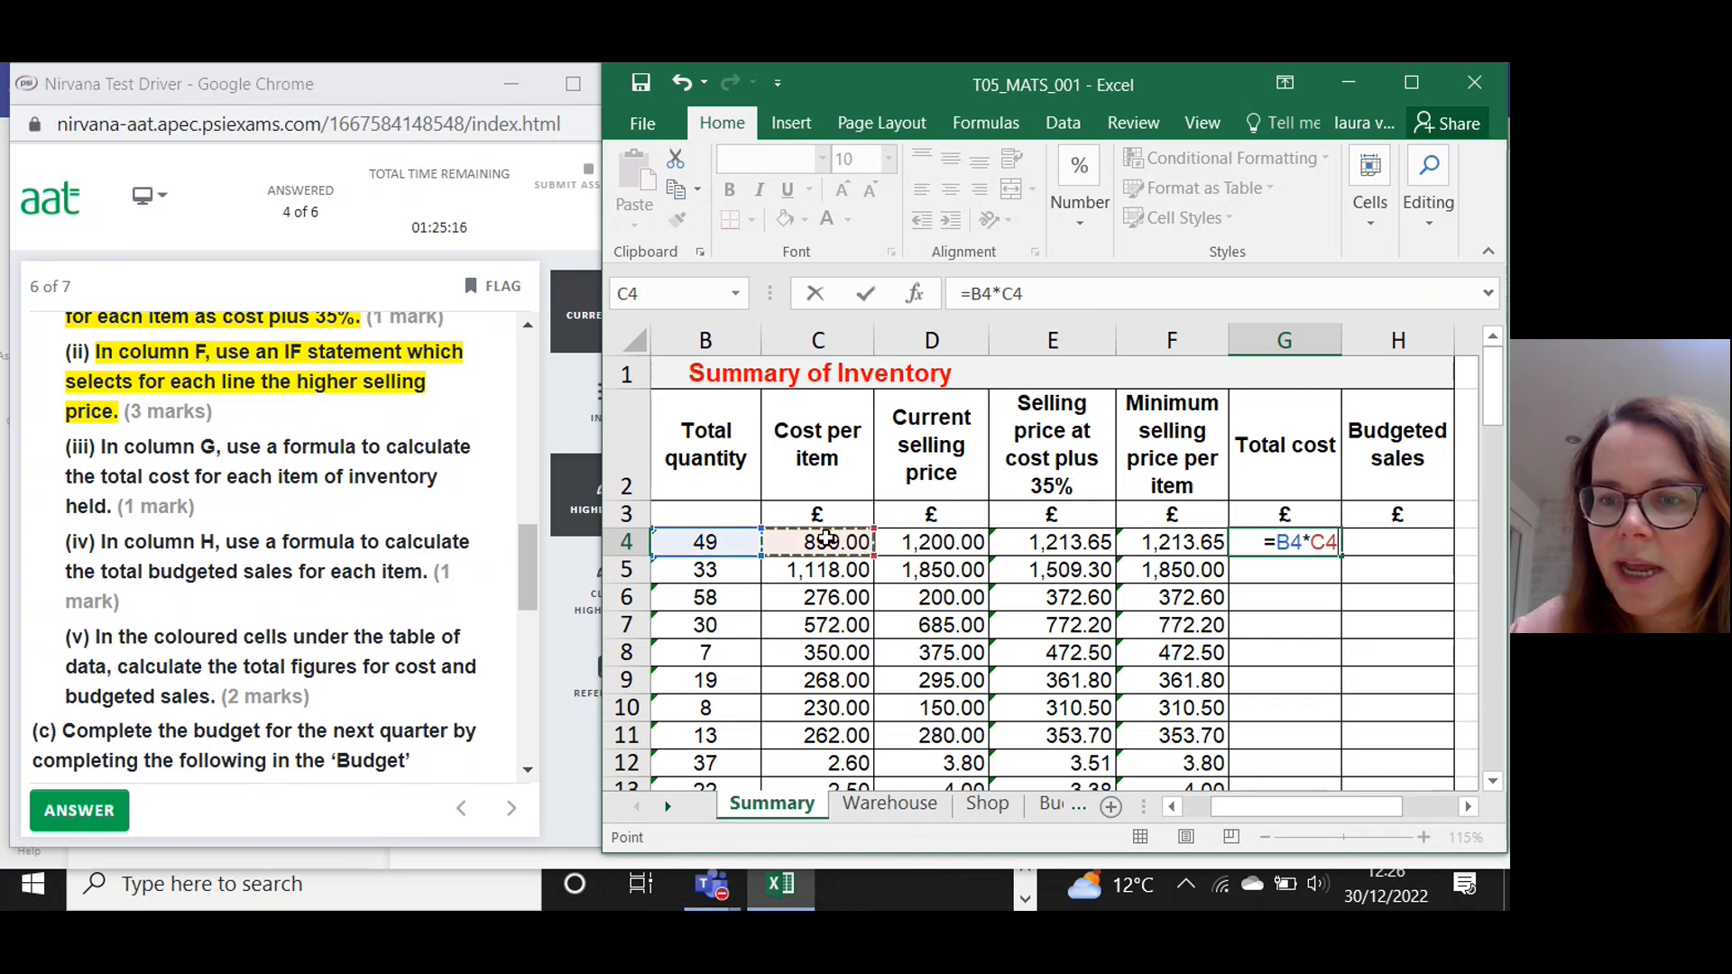
key(Return)
Fill the G4 total cost formula down to G75 and highlight requirement (b)(iii), the column G formula, in the task instructions.
click(1279, 543)
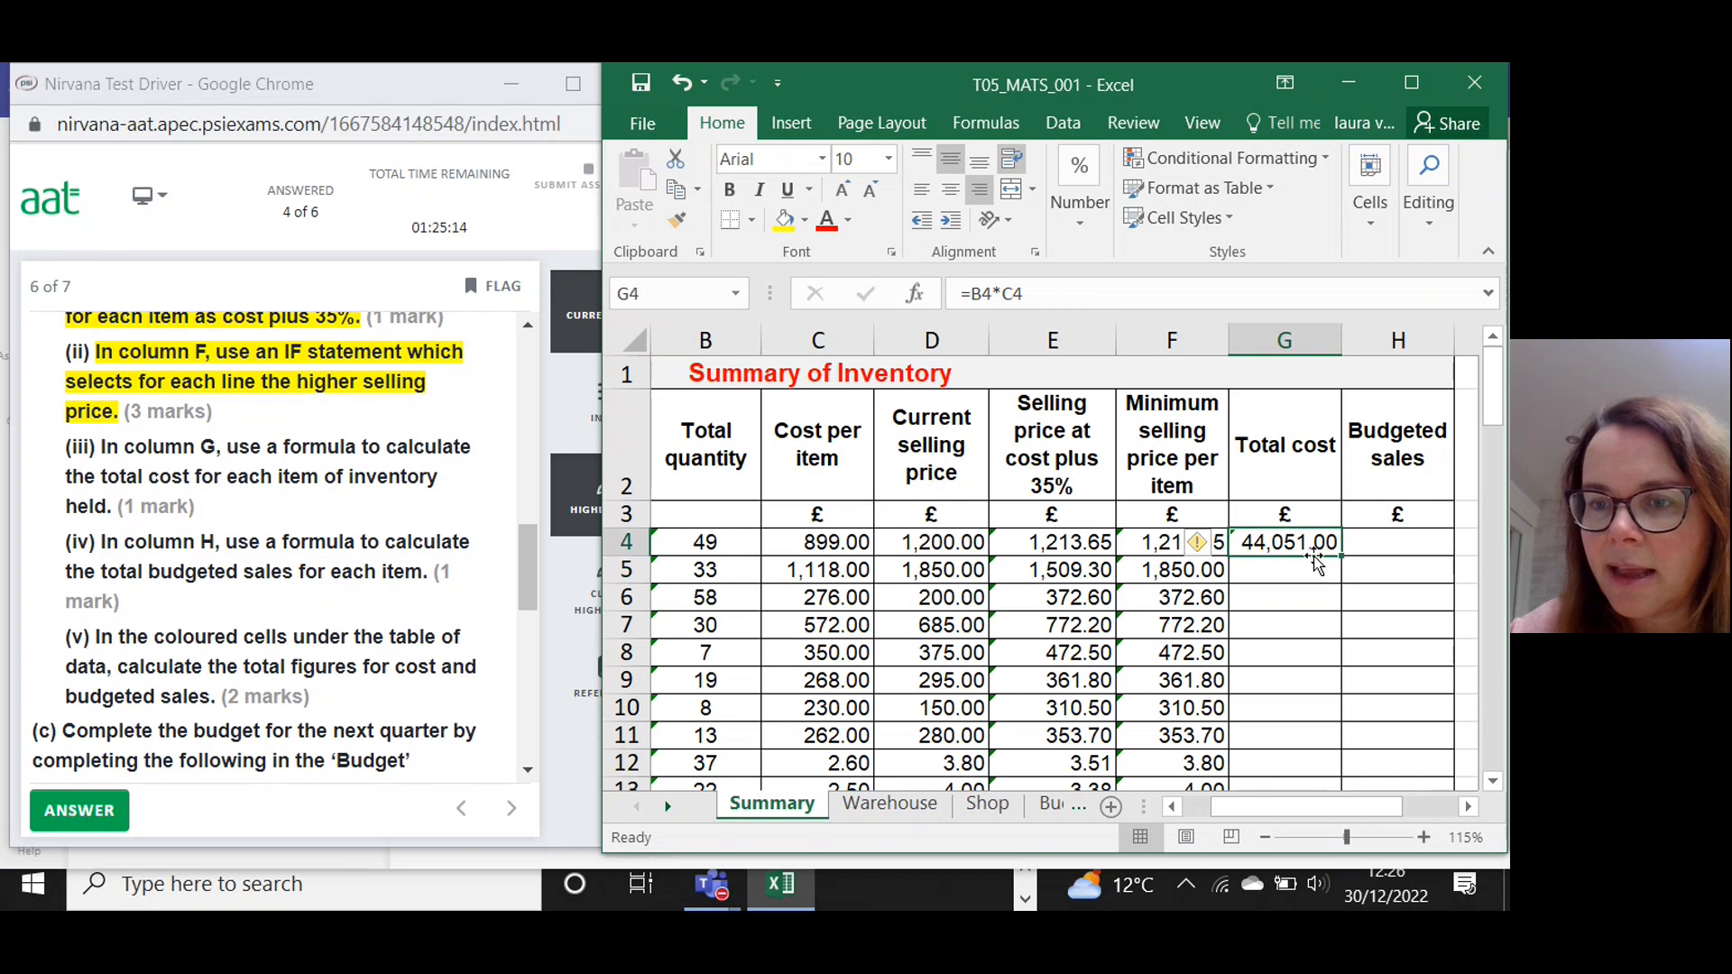
drag(1341, 557, 1314, 703)
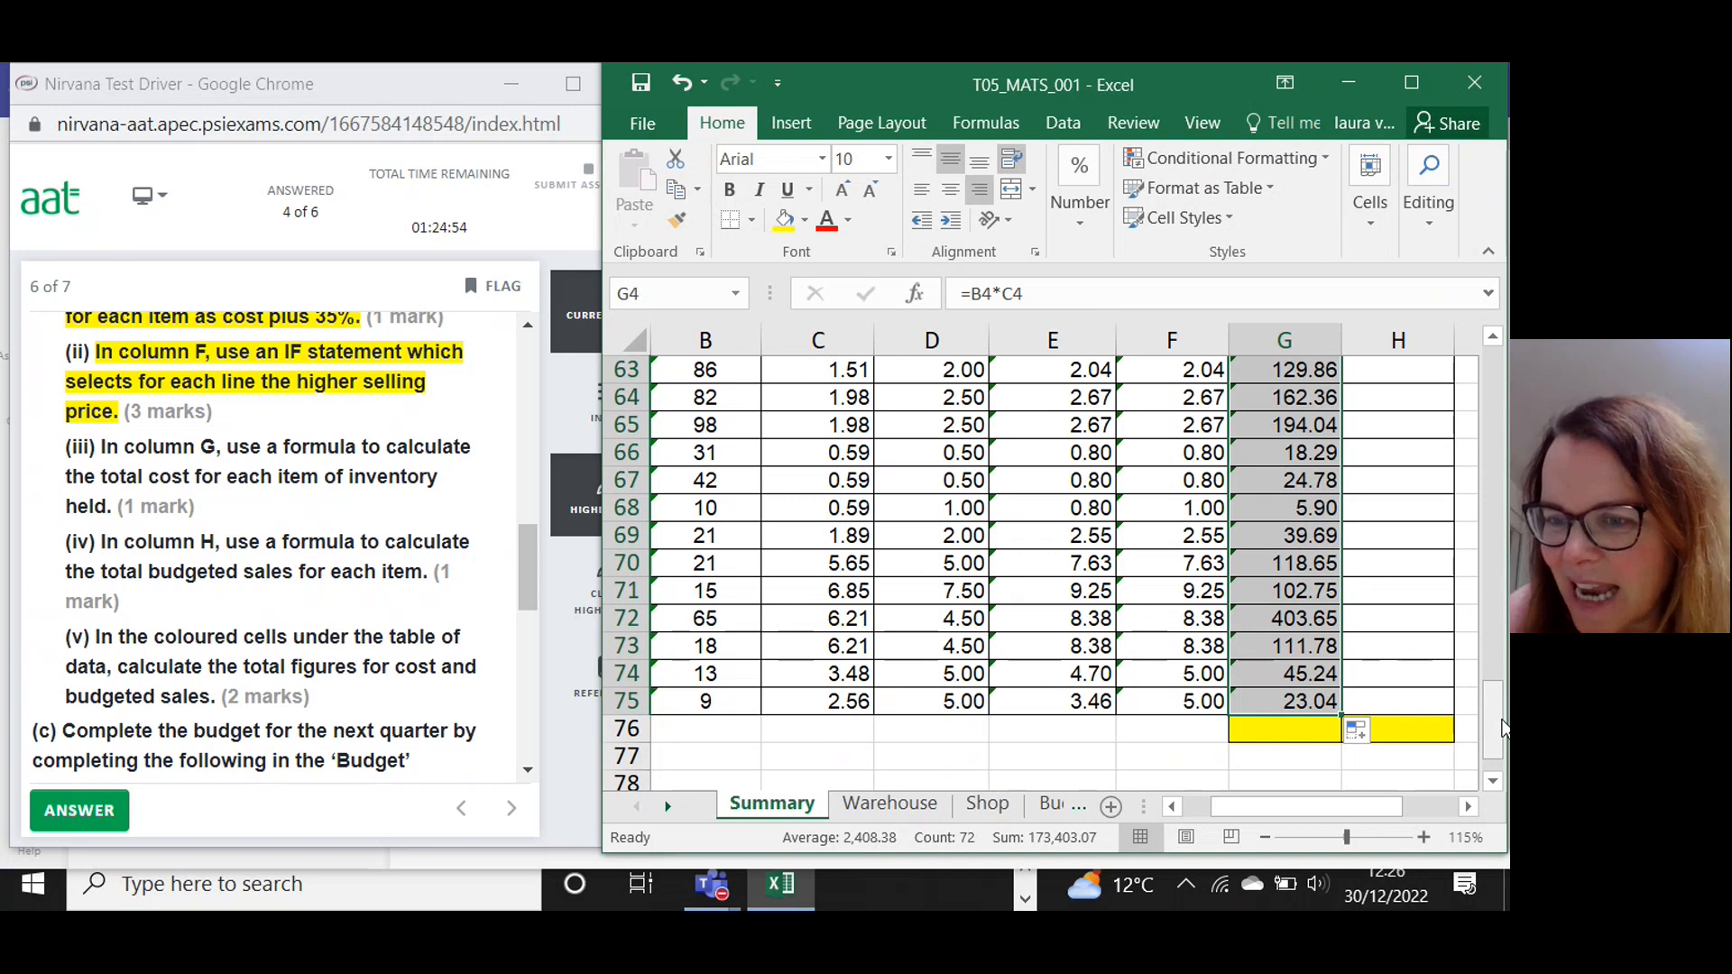
drag(1494, 718, 1492, 376)
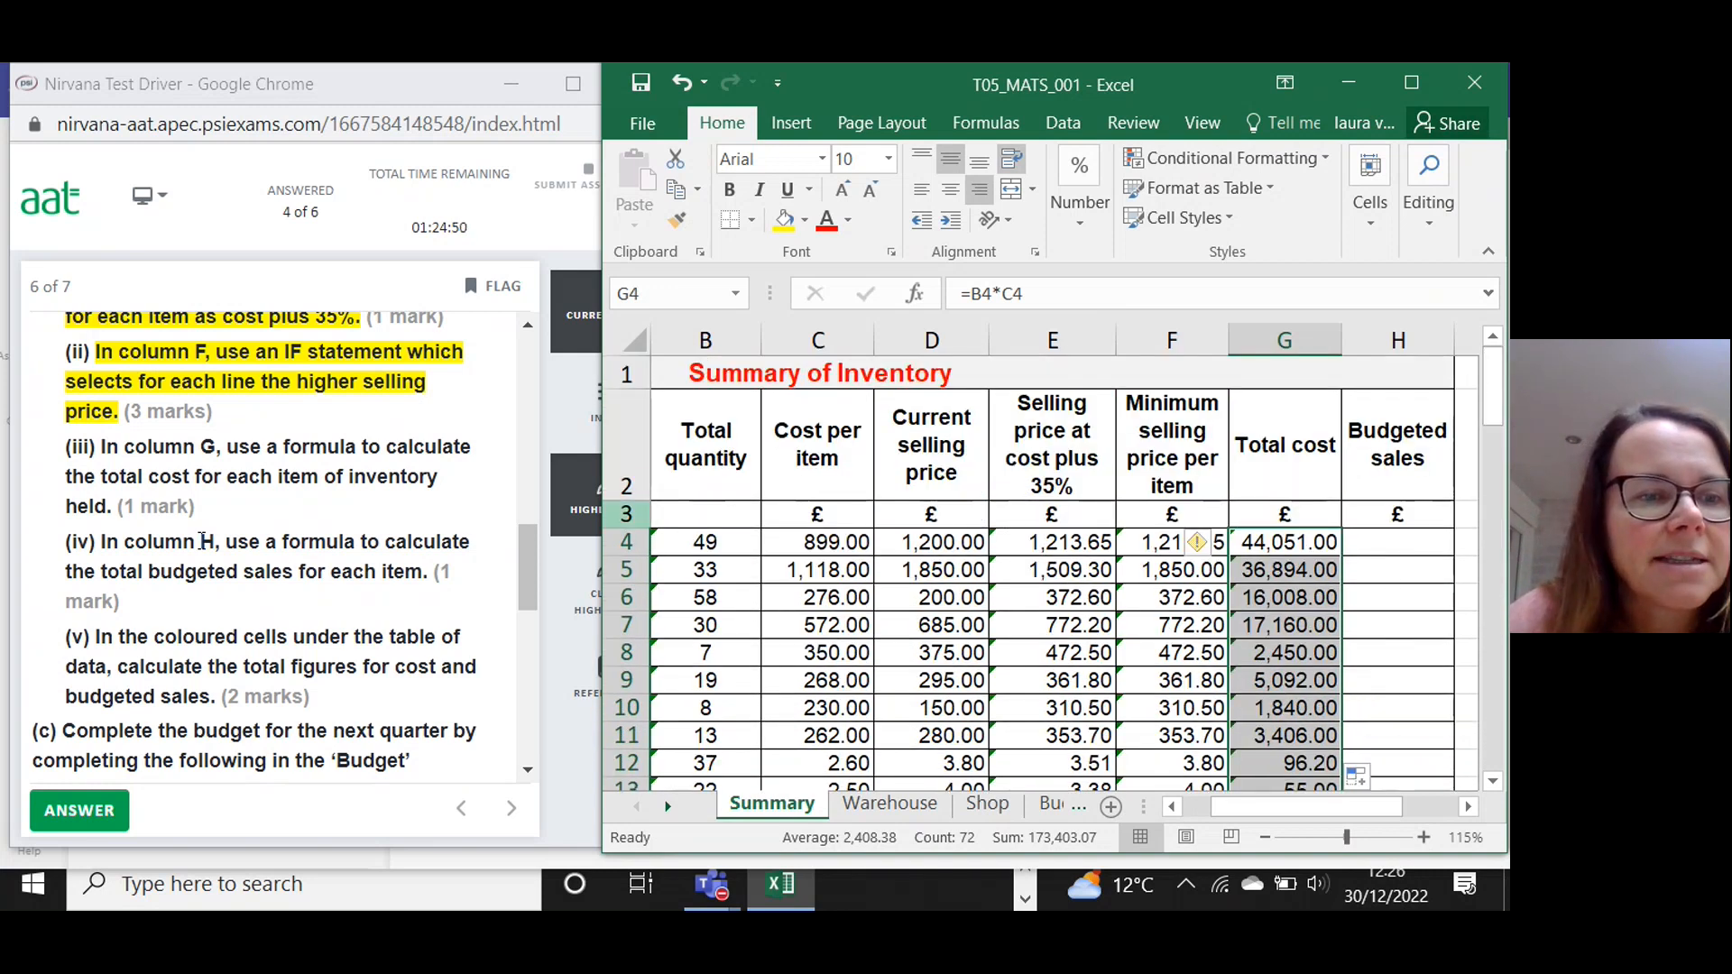
mouse_move(118, 508)
mouse_down()
mouse_move(68, 477)
mouse_move(65, 447)
mouse_up()
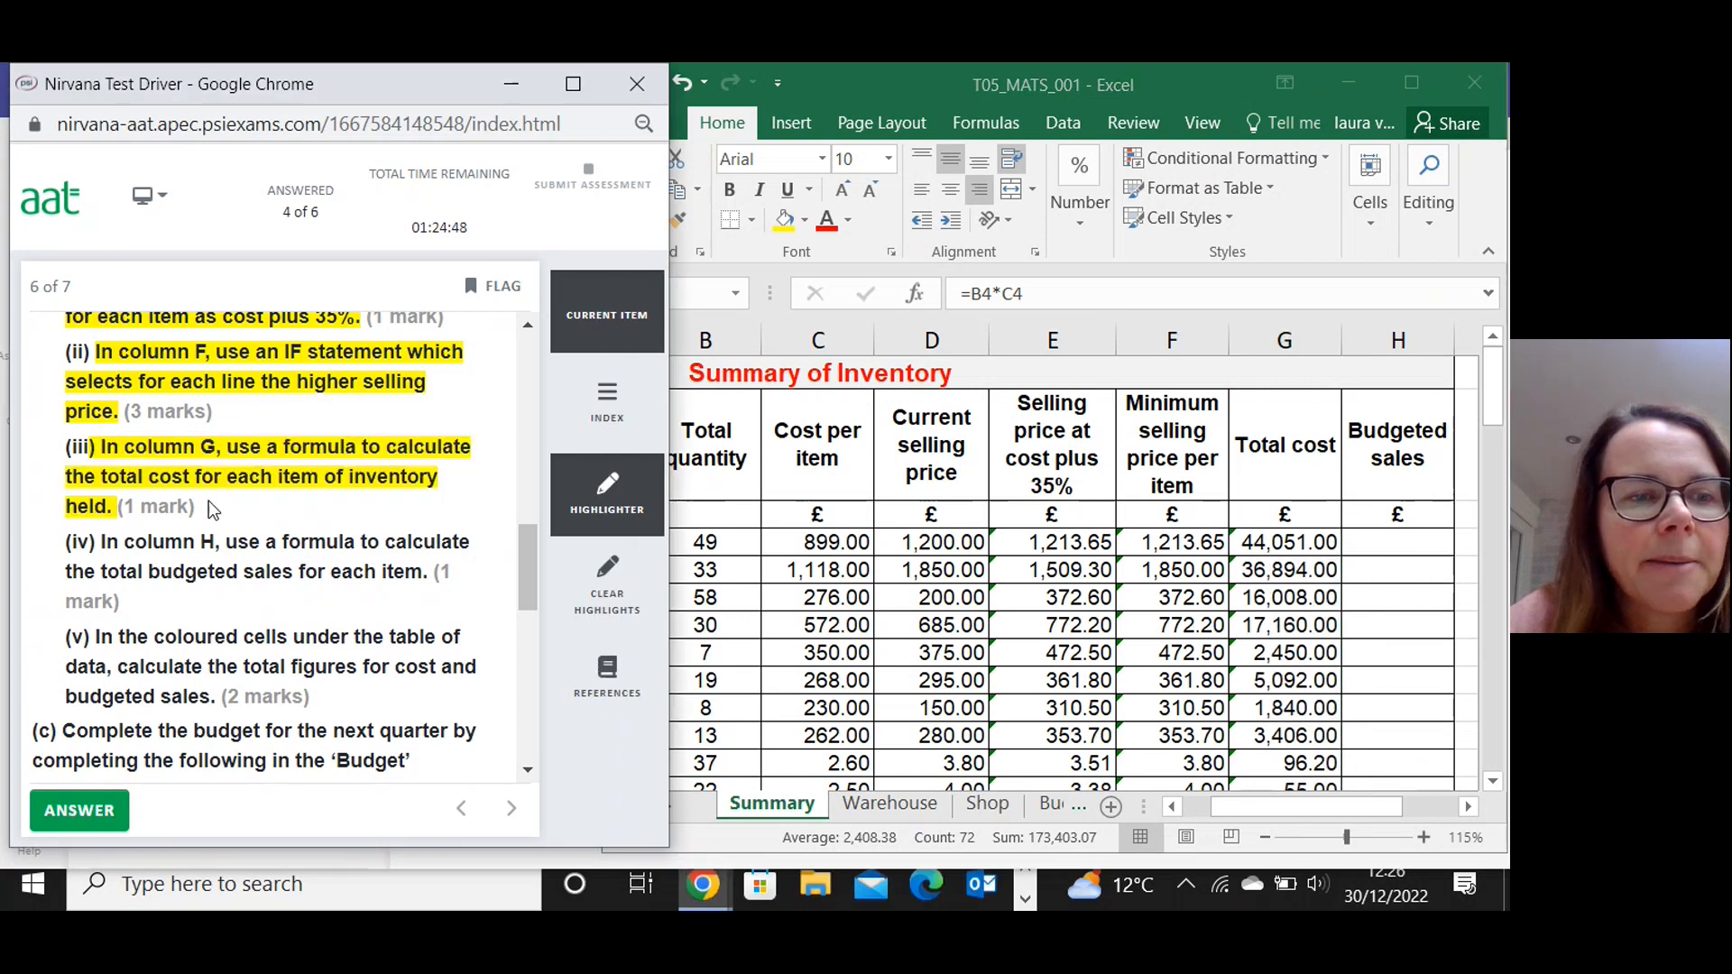
drag(527, 561, 527, 586)
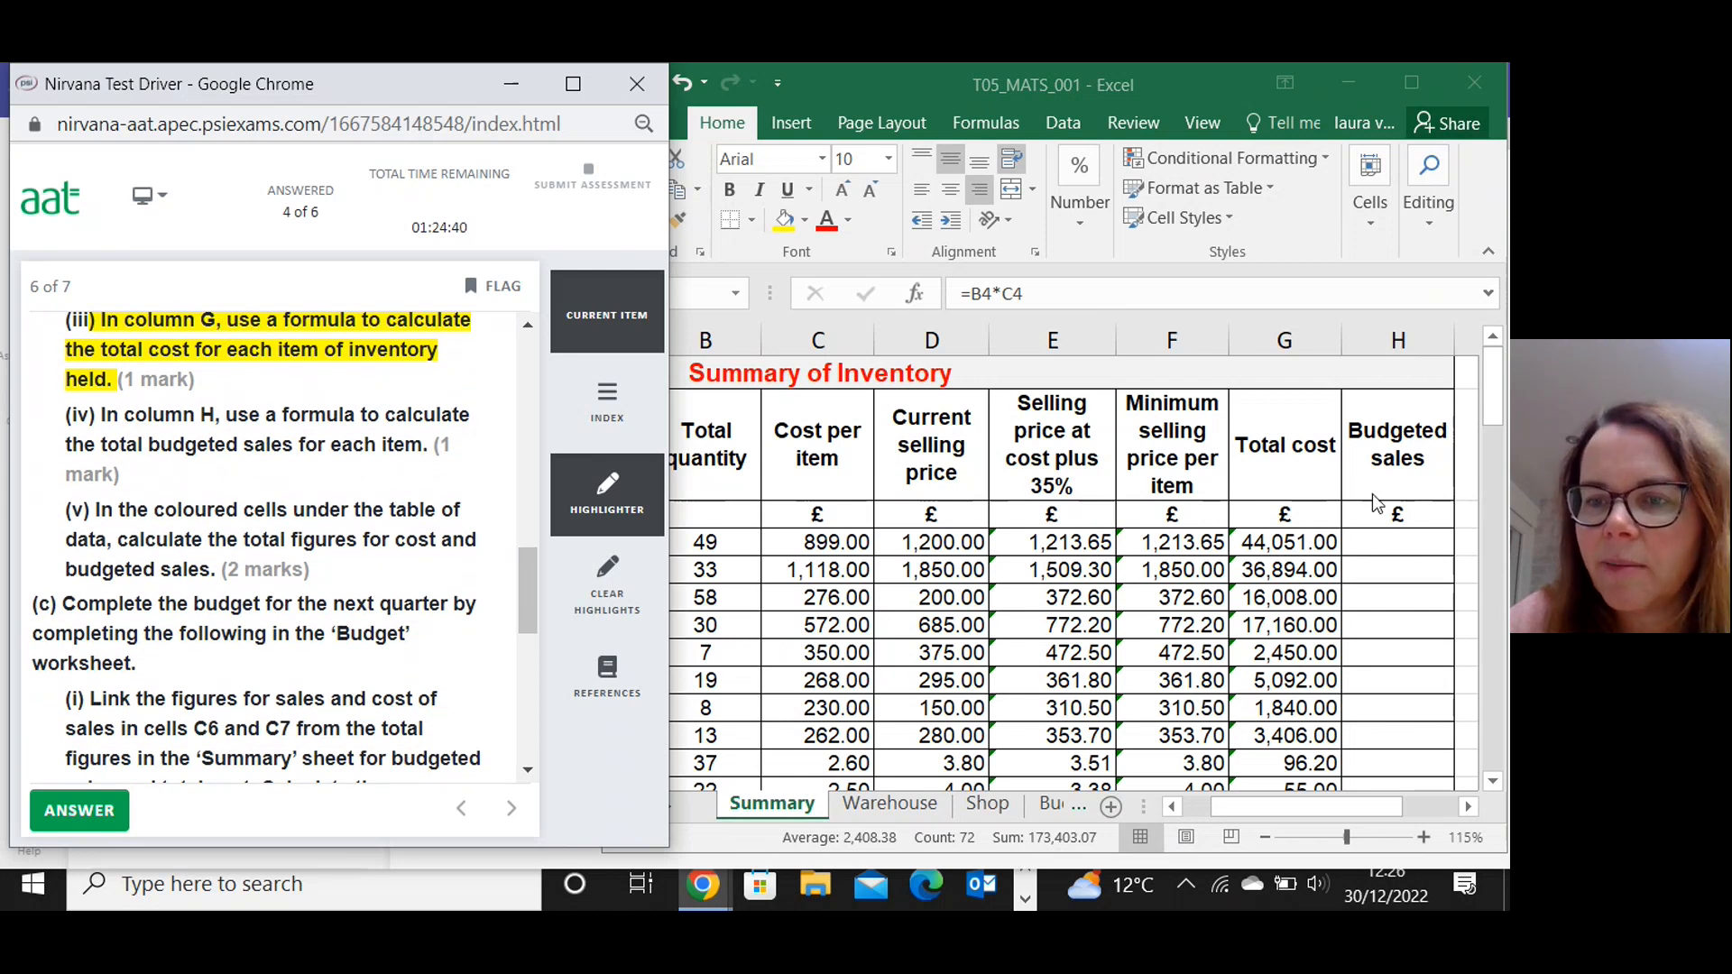
Enter the formula =B4*F4 in H4 to calculate the first item's budgeted sales.
click(1383, 547)
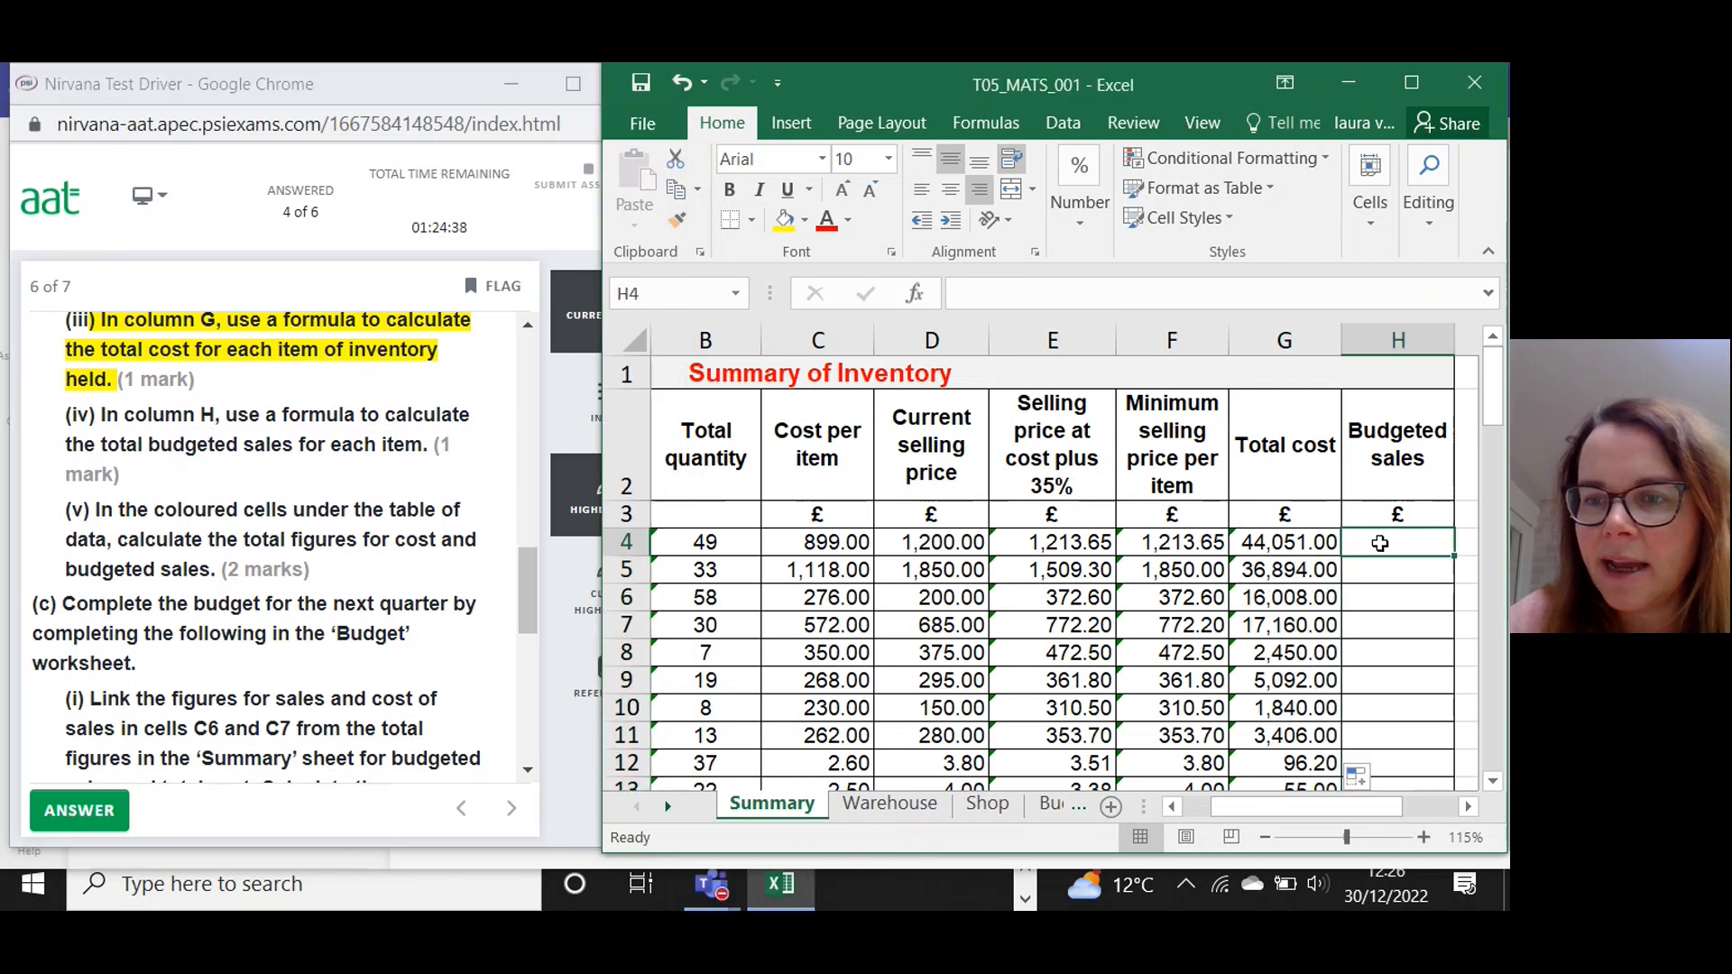
text(=)
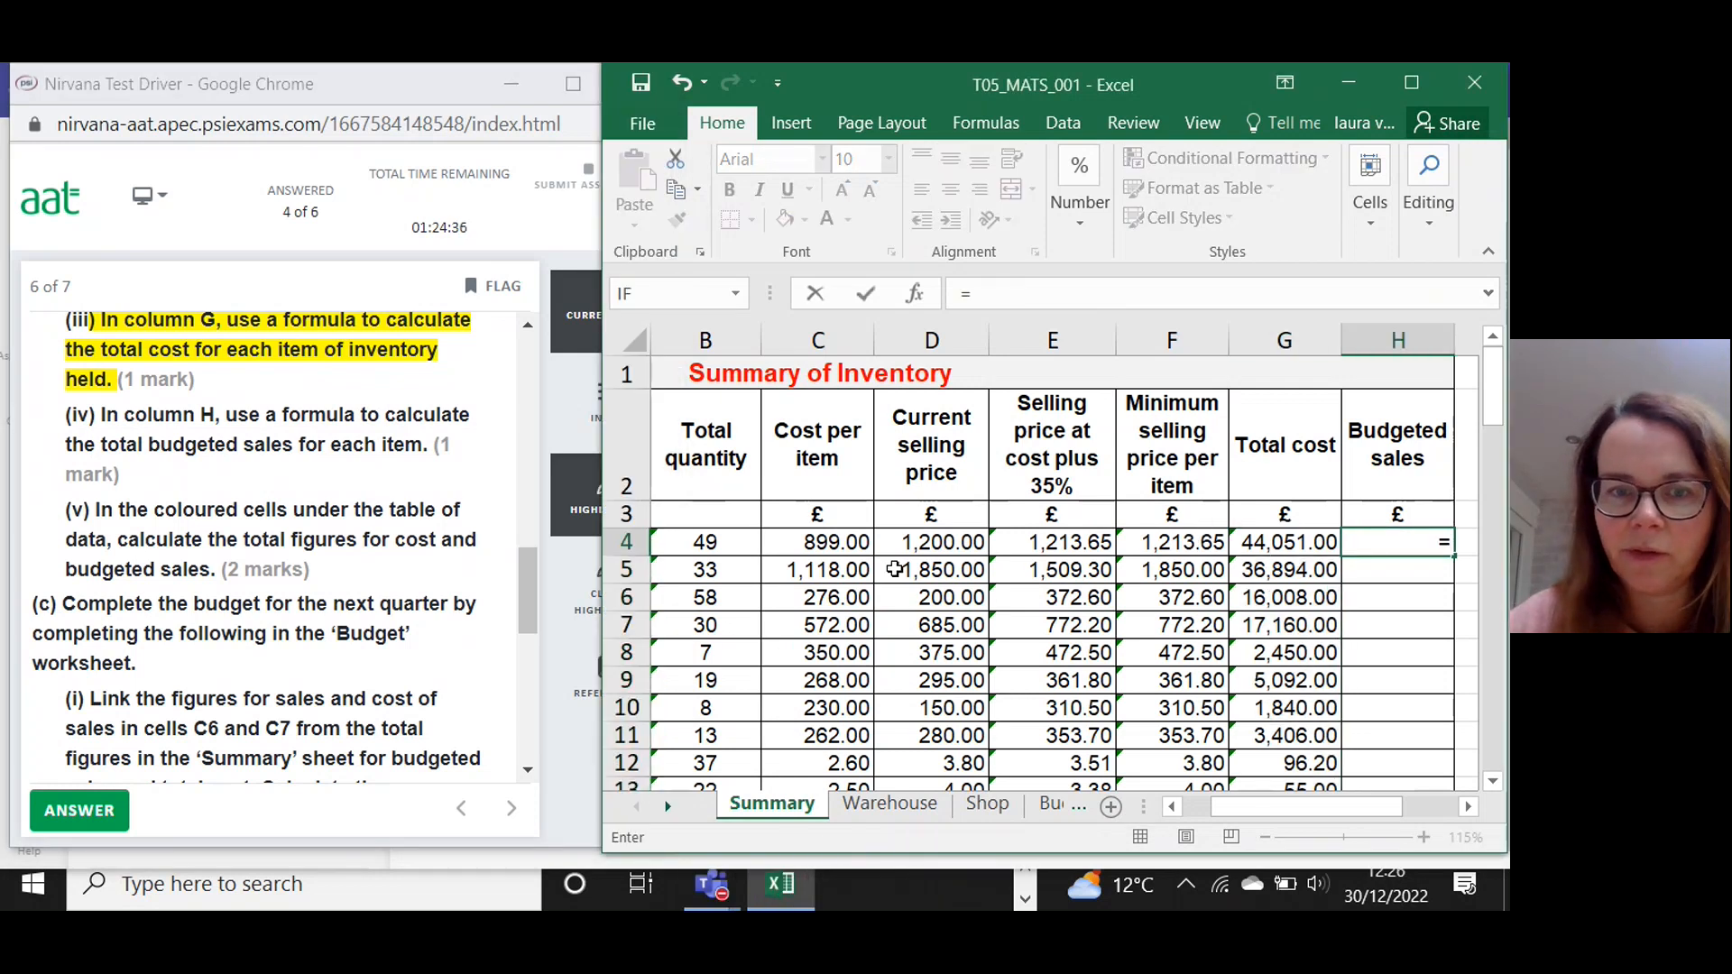
click(706, 542)
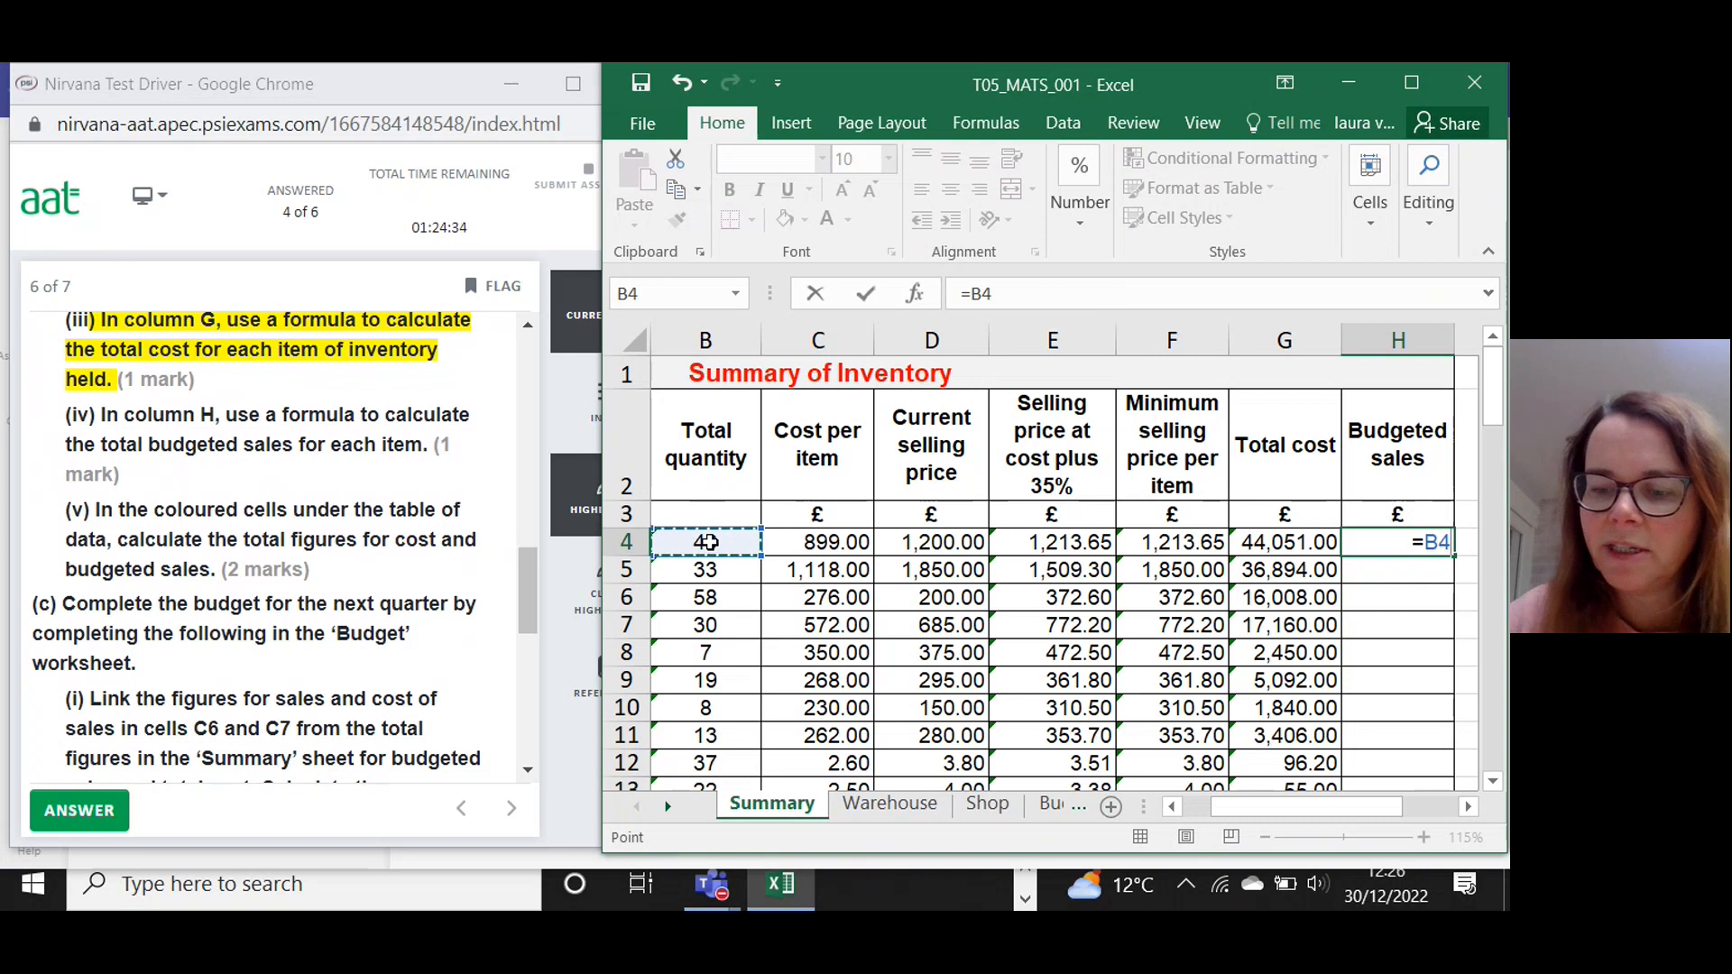
text(*)
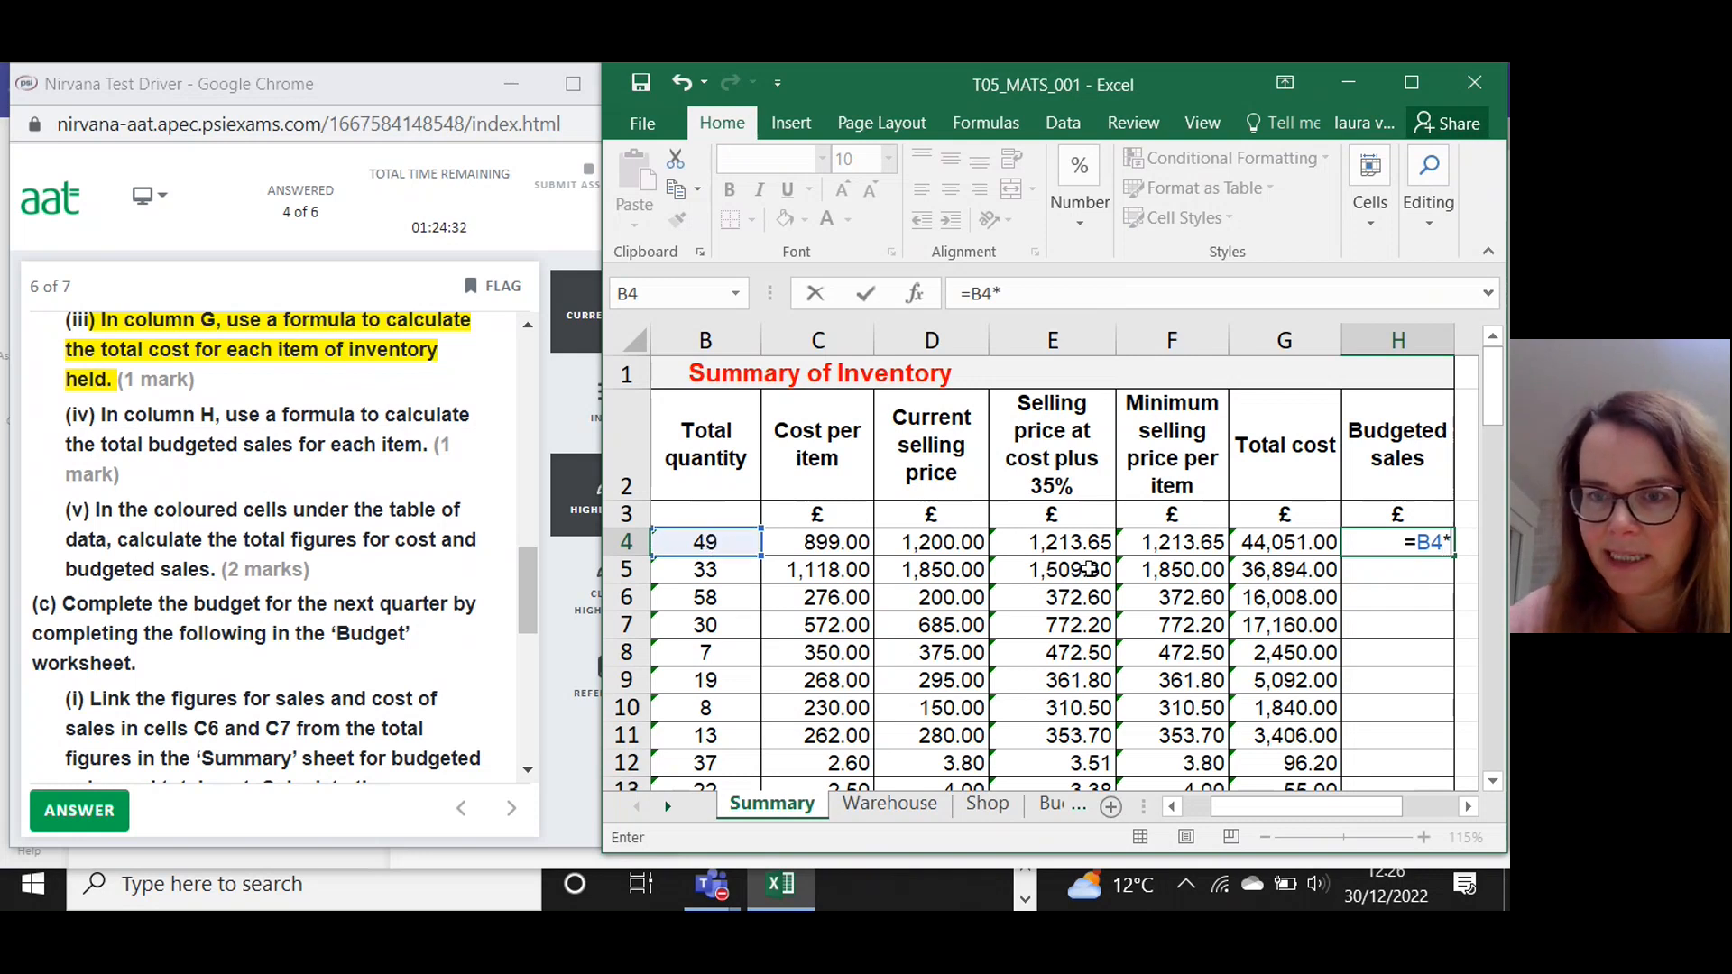
click(1161, 547)
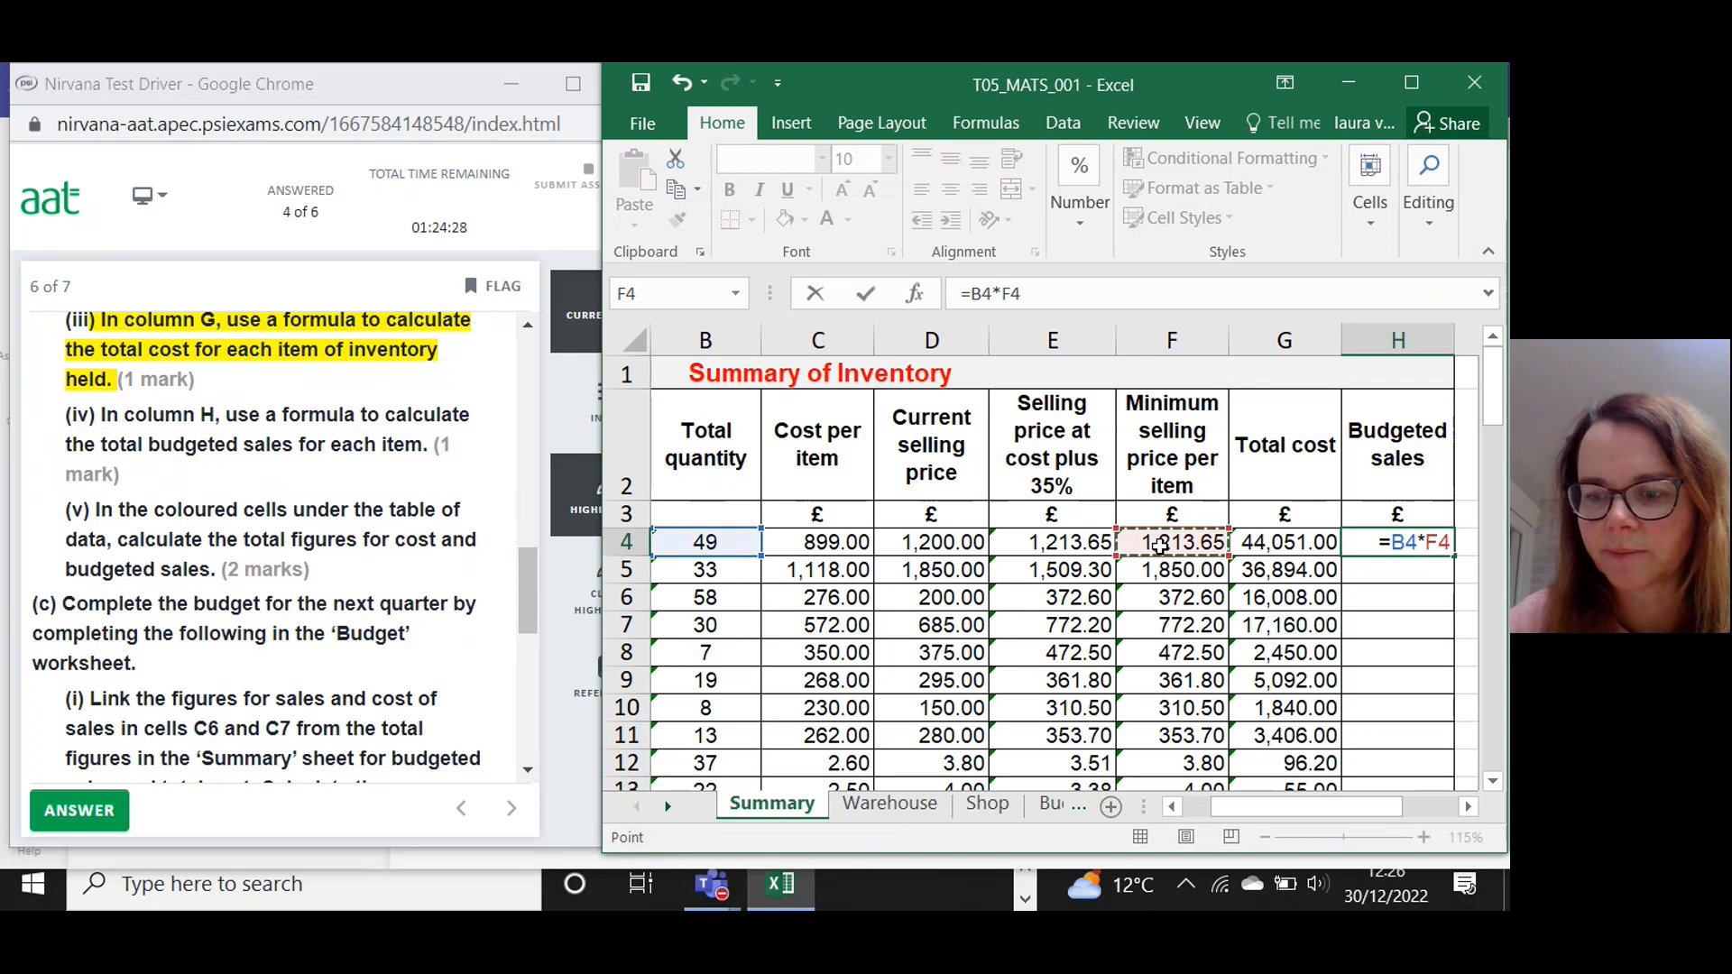
key(Return)
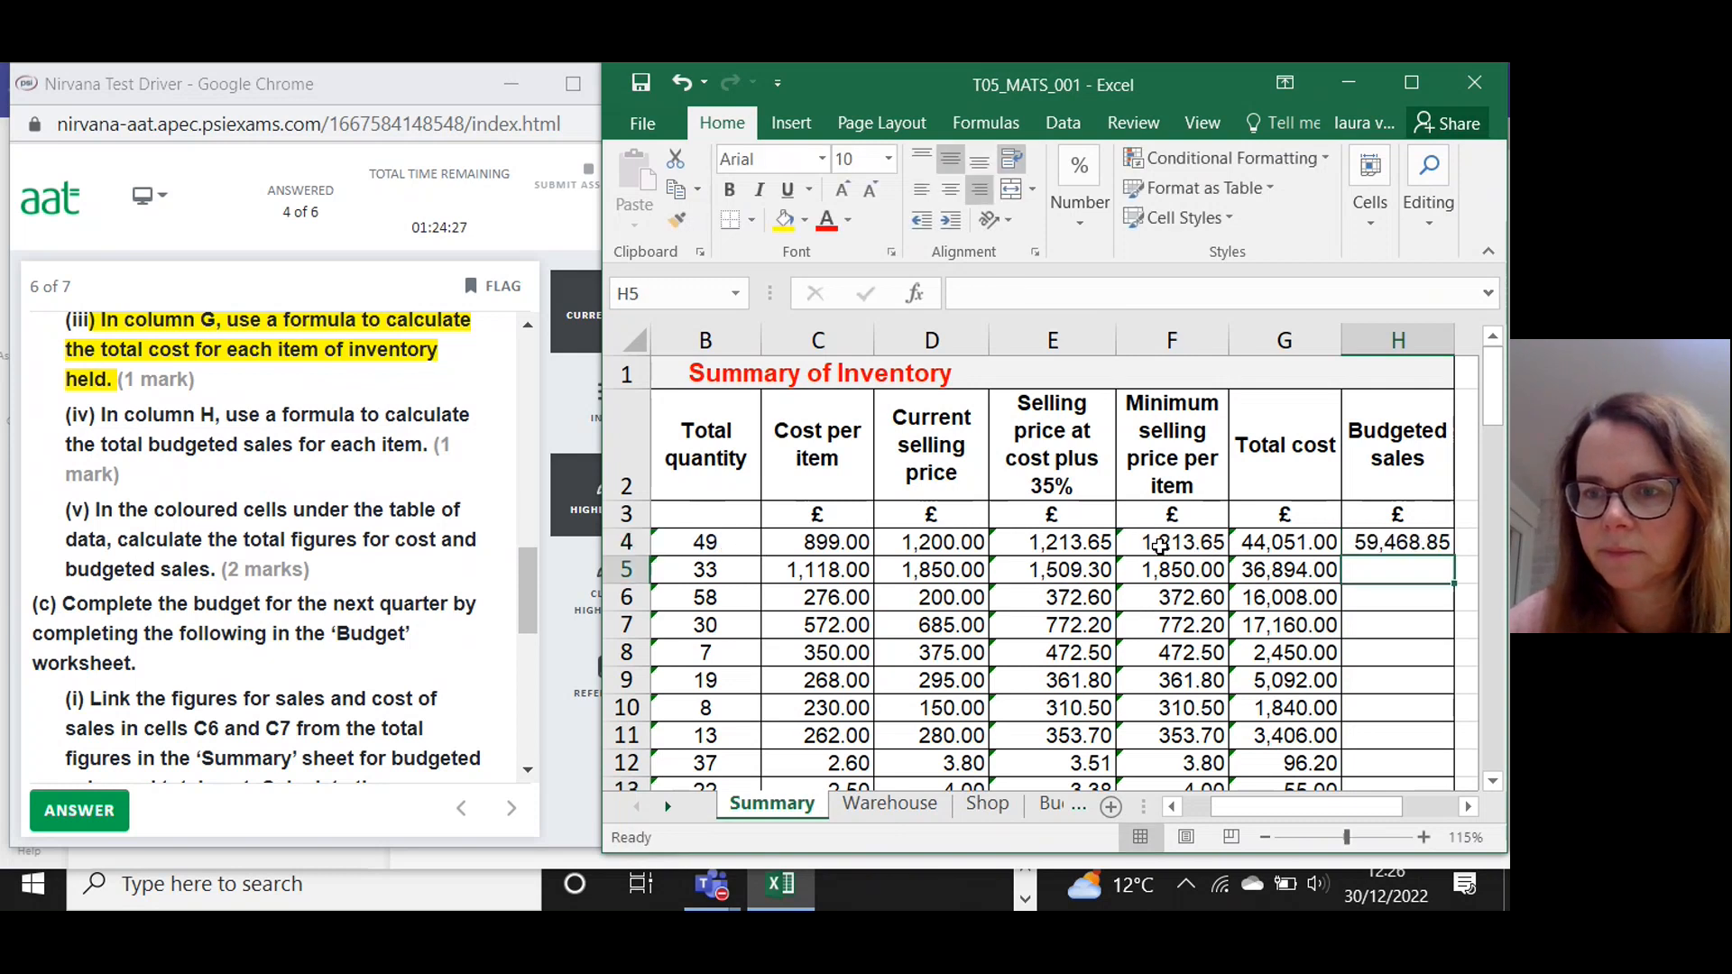
Fill the H4 budgeted sales formula down to H75 and highlight requirement (b)(iv), the column H formula, in the task instructions.
click(1414, 544)
drag(1454, 558, 1443, 713)
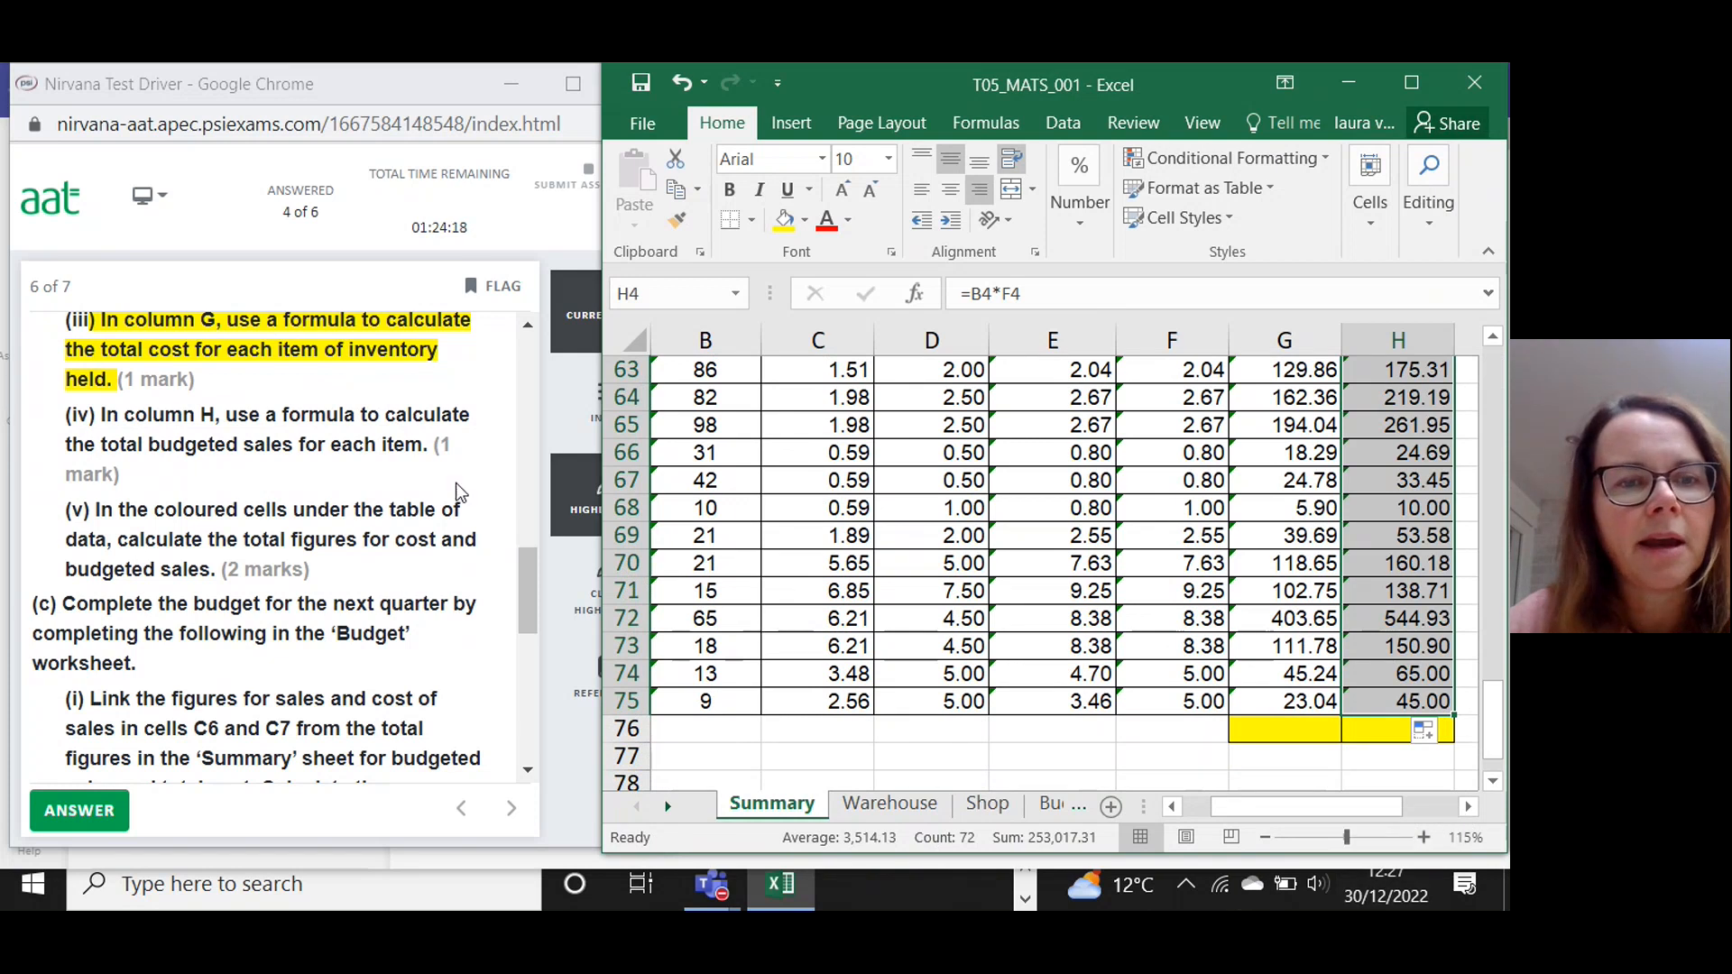
drag(432, 443, 98, 415)
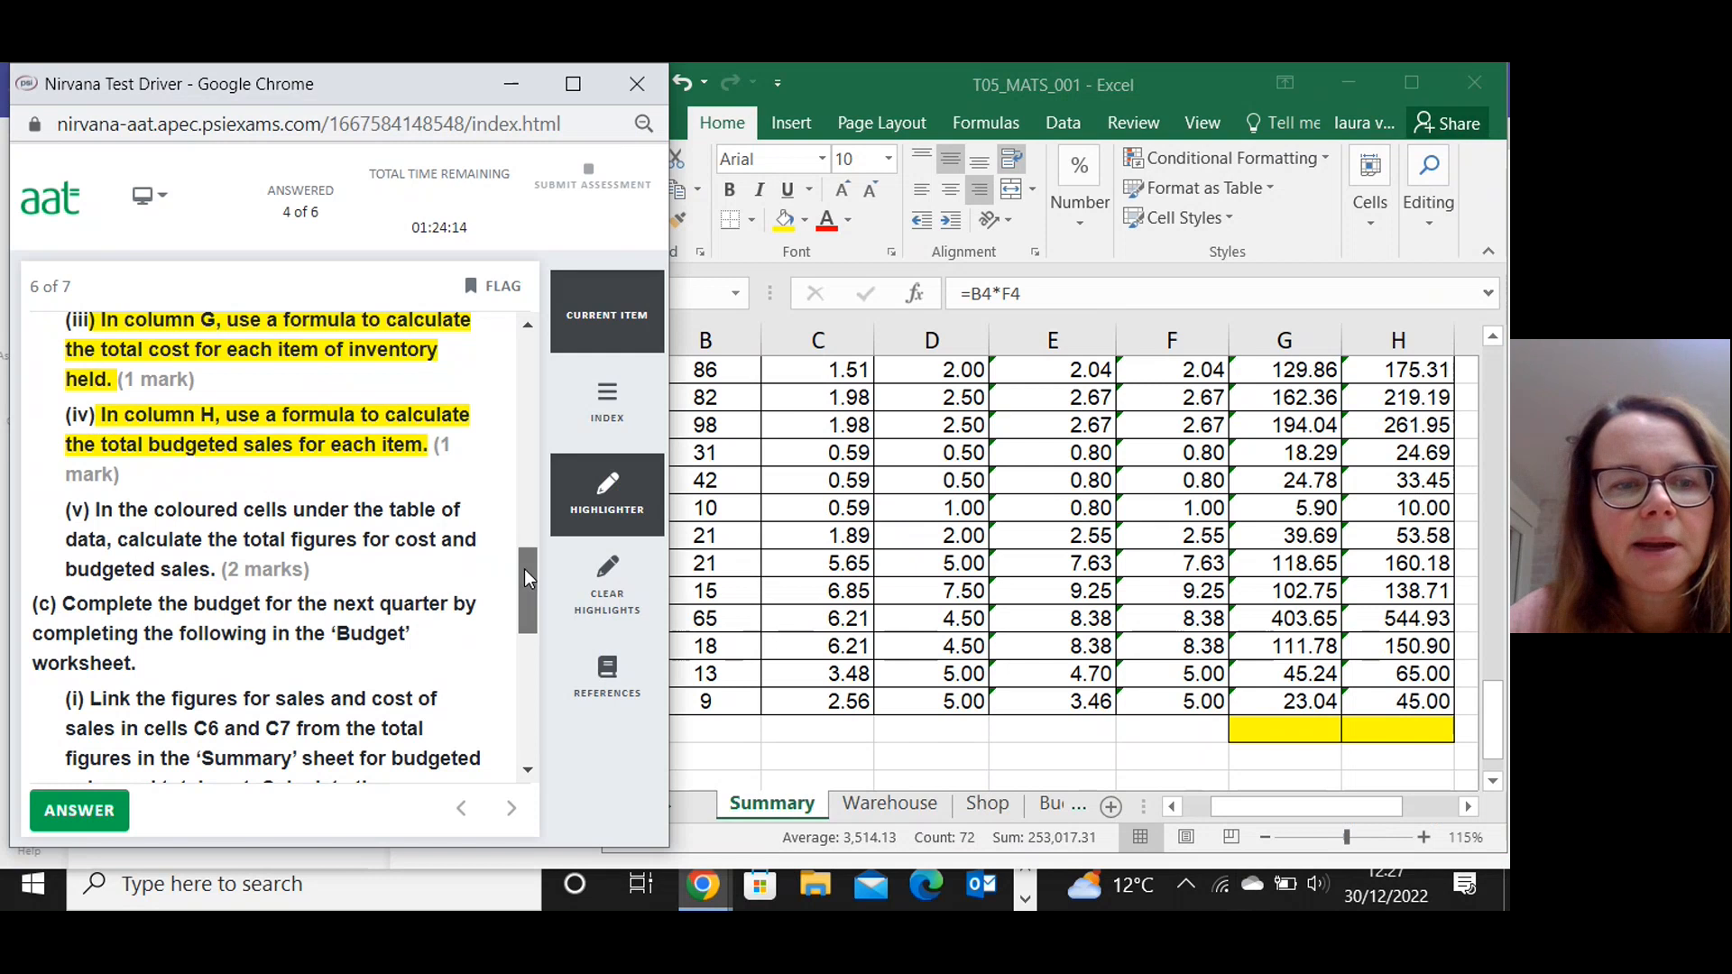
drag(523, 568, 523, 580)
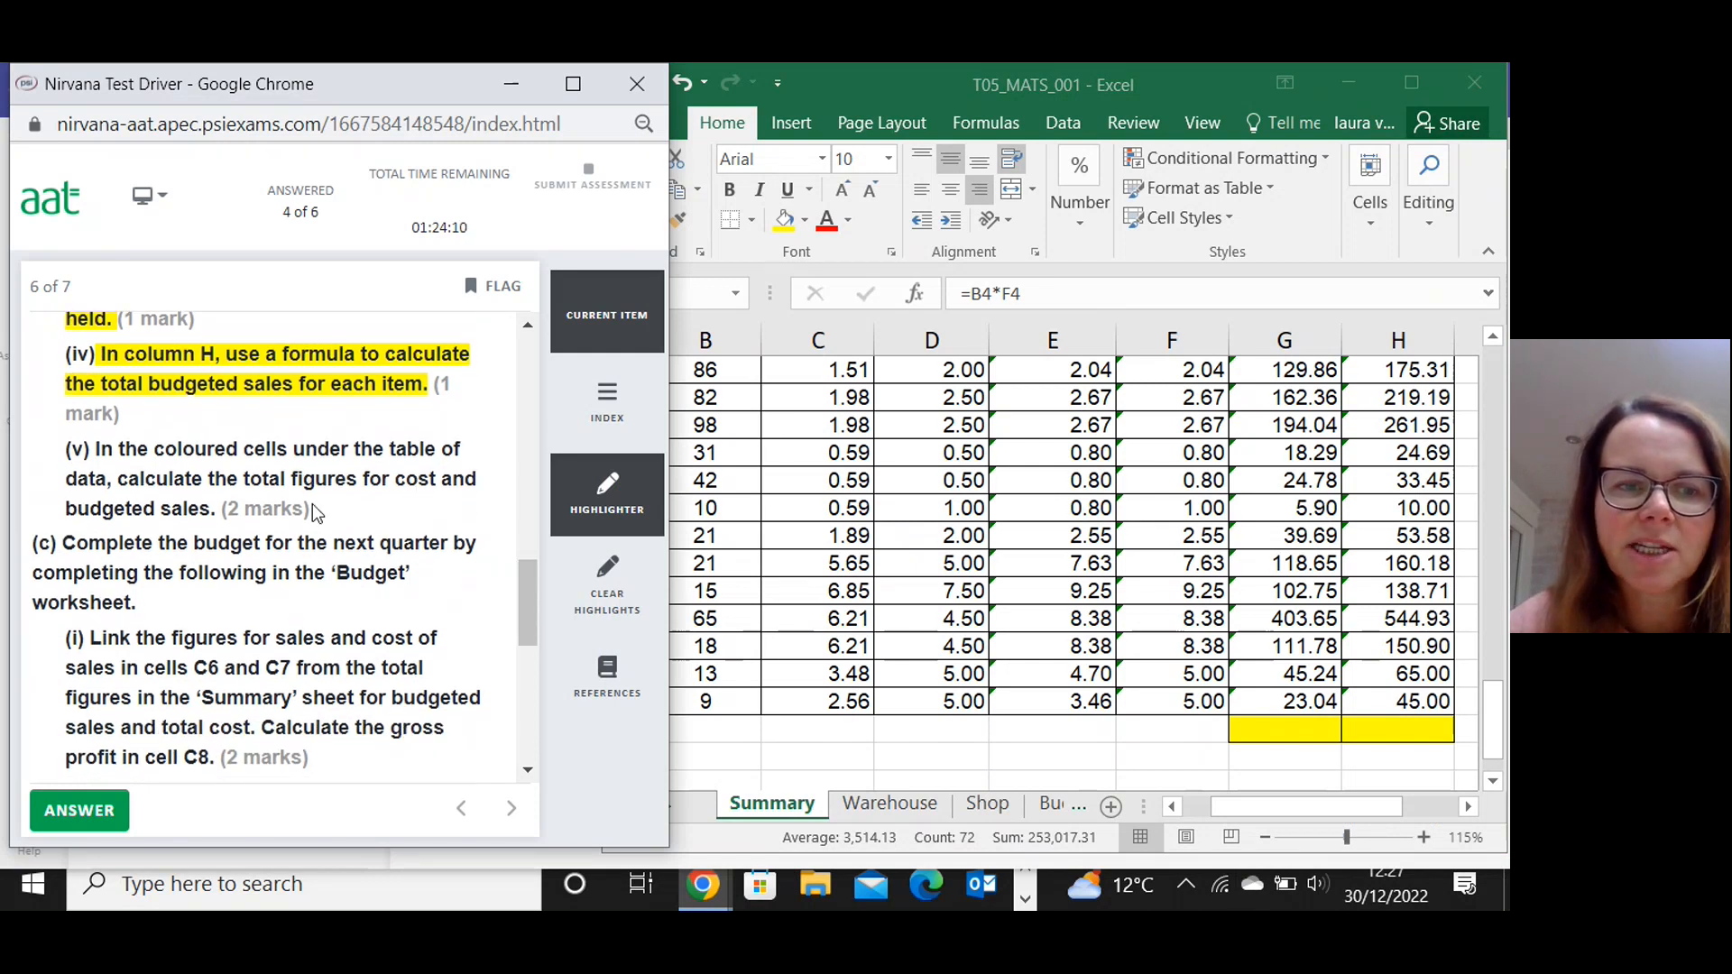
Total the costs in G4:G75 with AutoSum in the coloured cell G76 and autofit column G's width.
click(1225, 809)
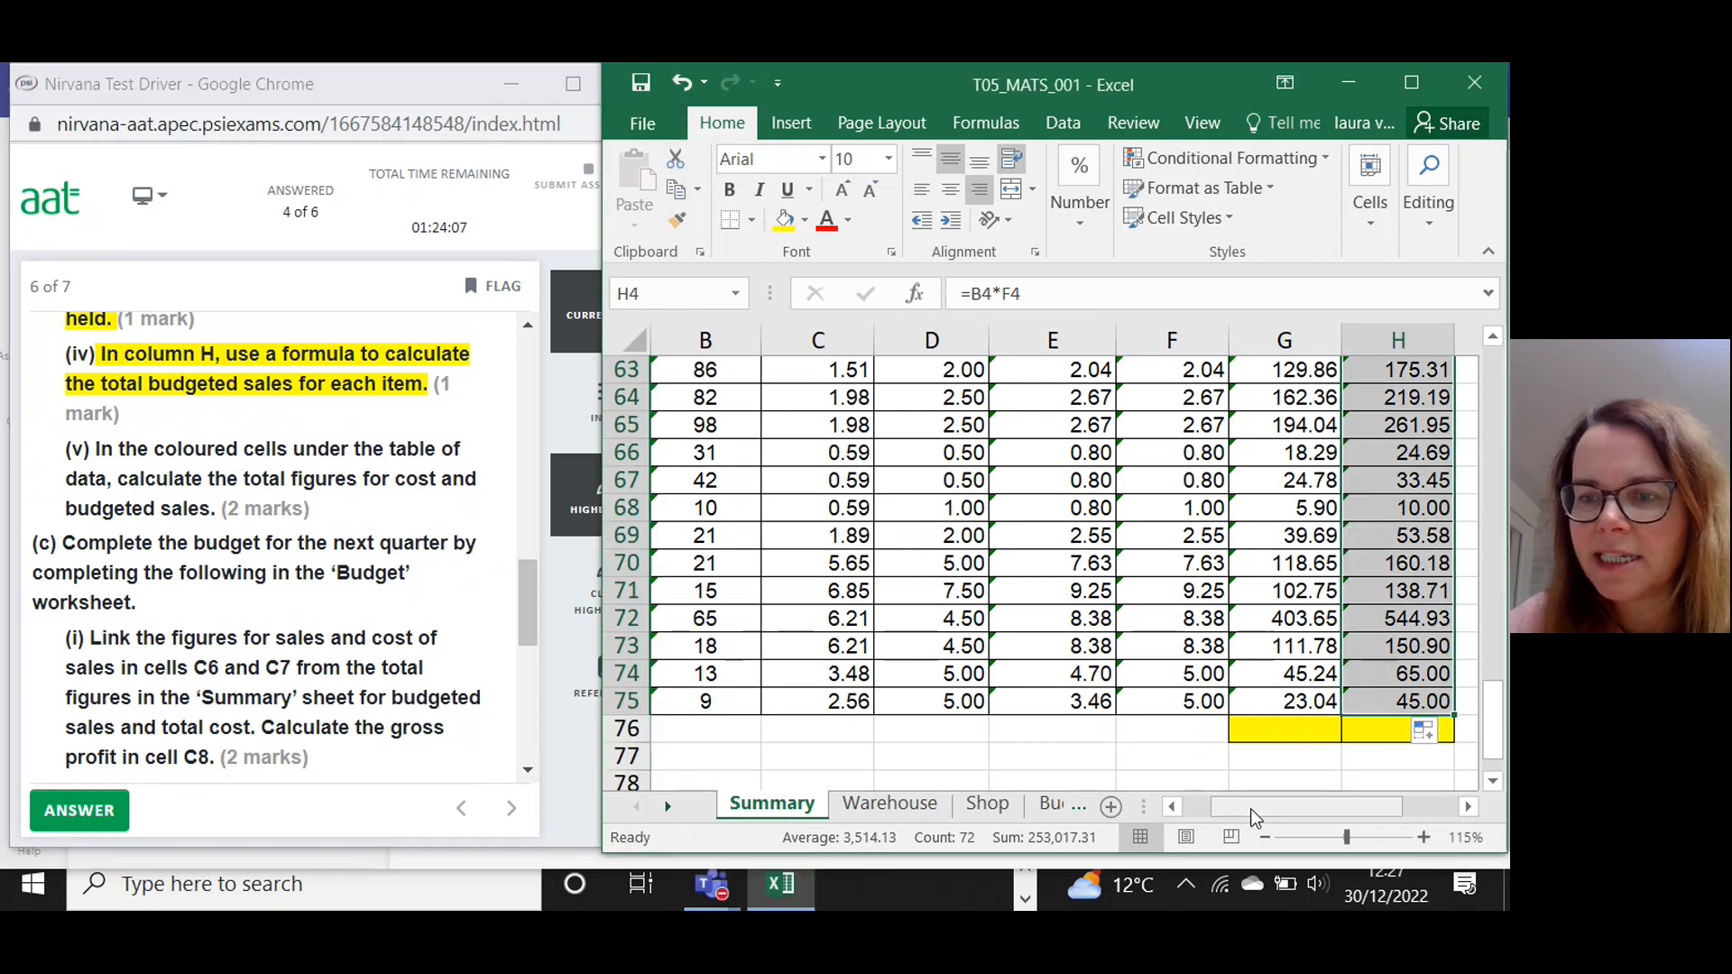
click(1265, 733)
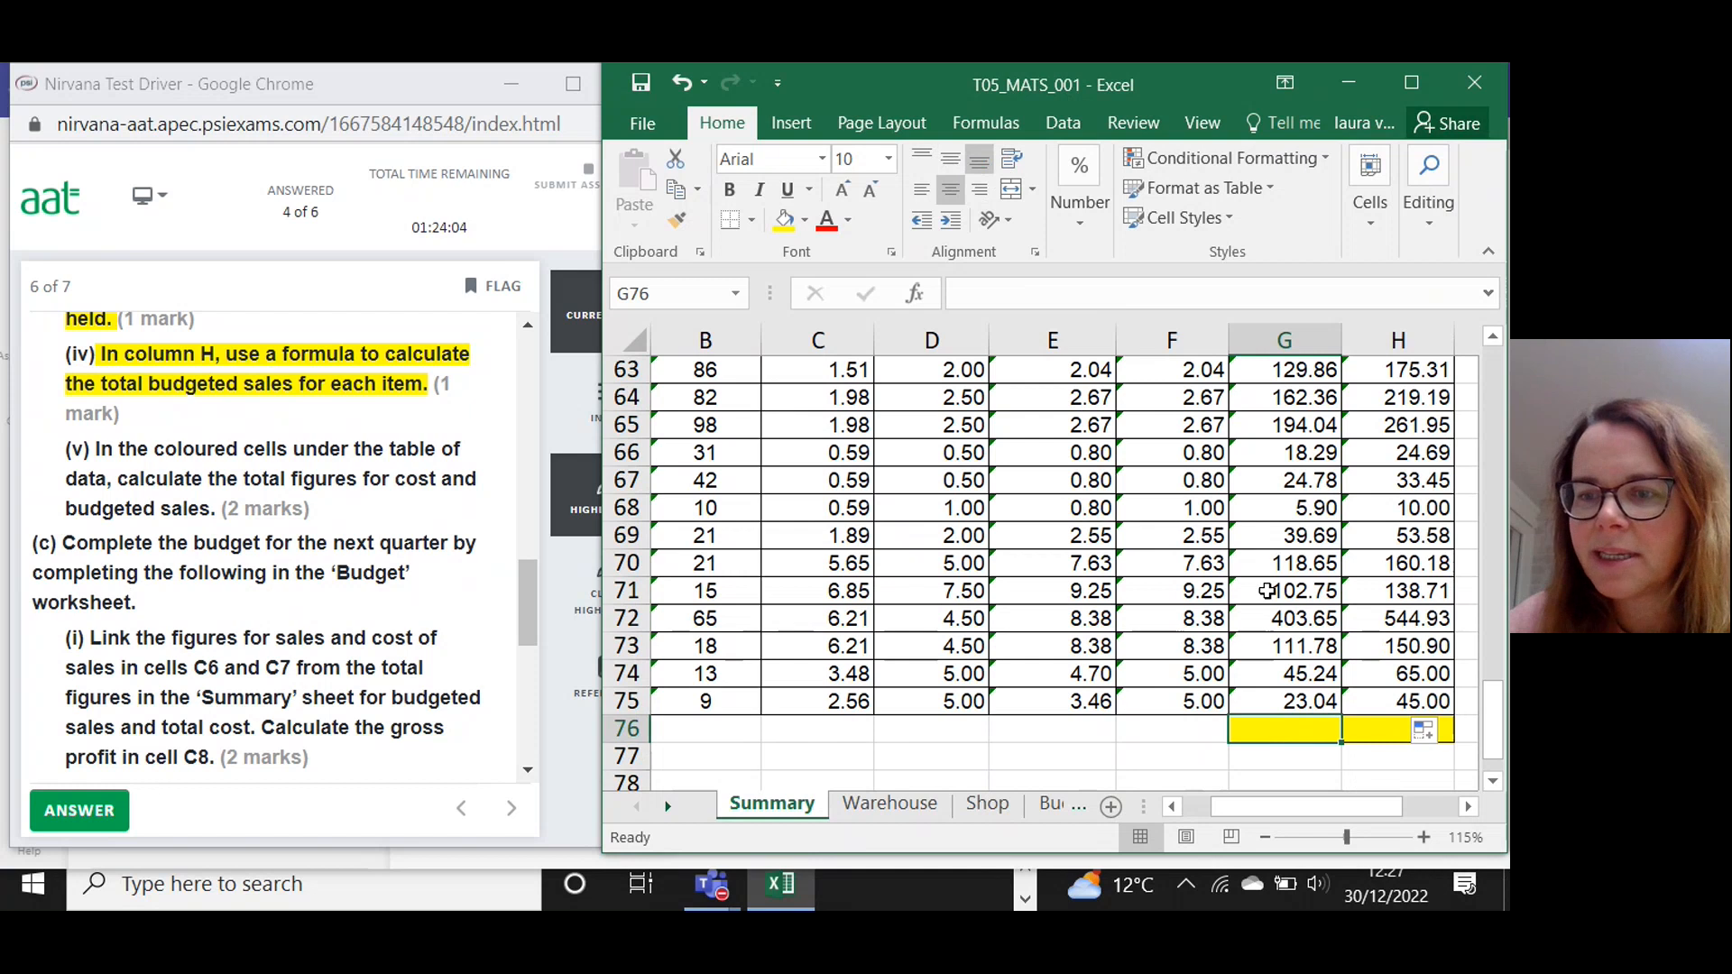
drag(1501, 717, 1485, 376)
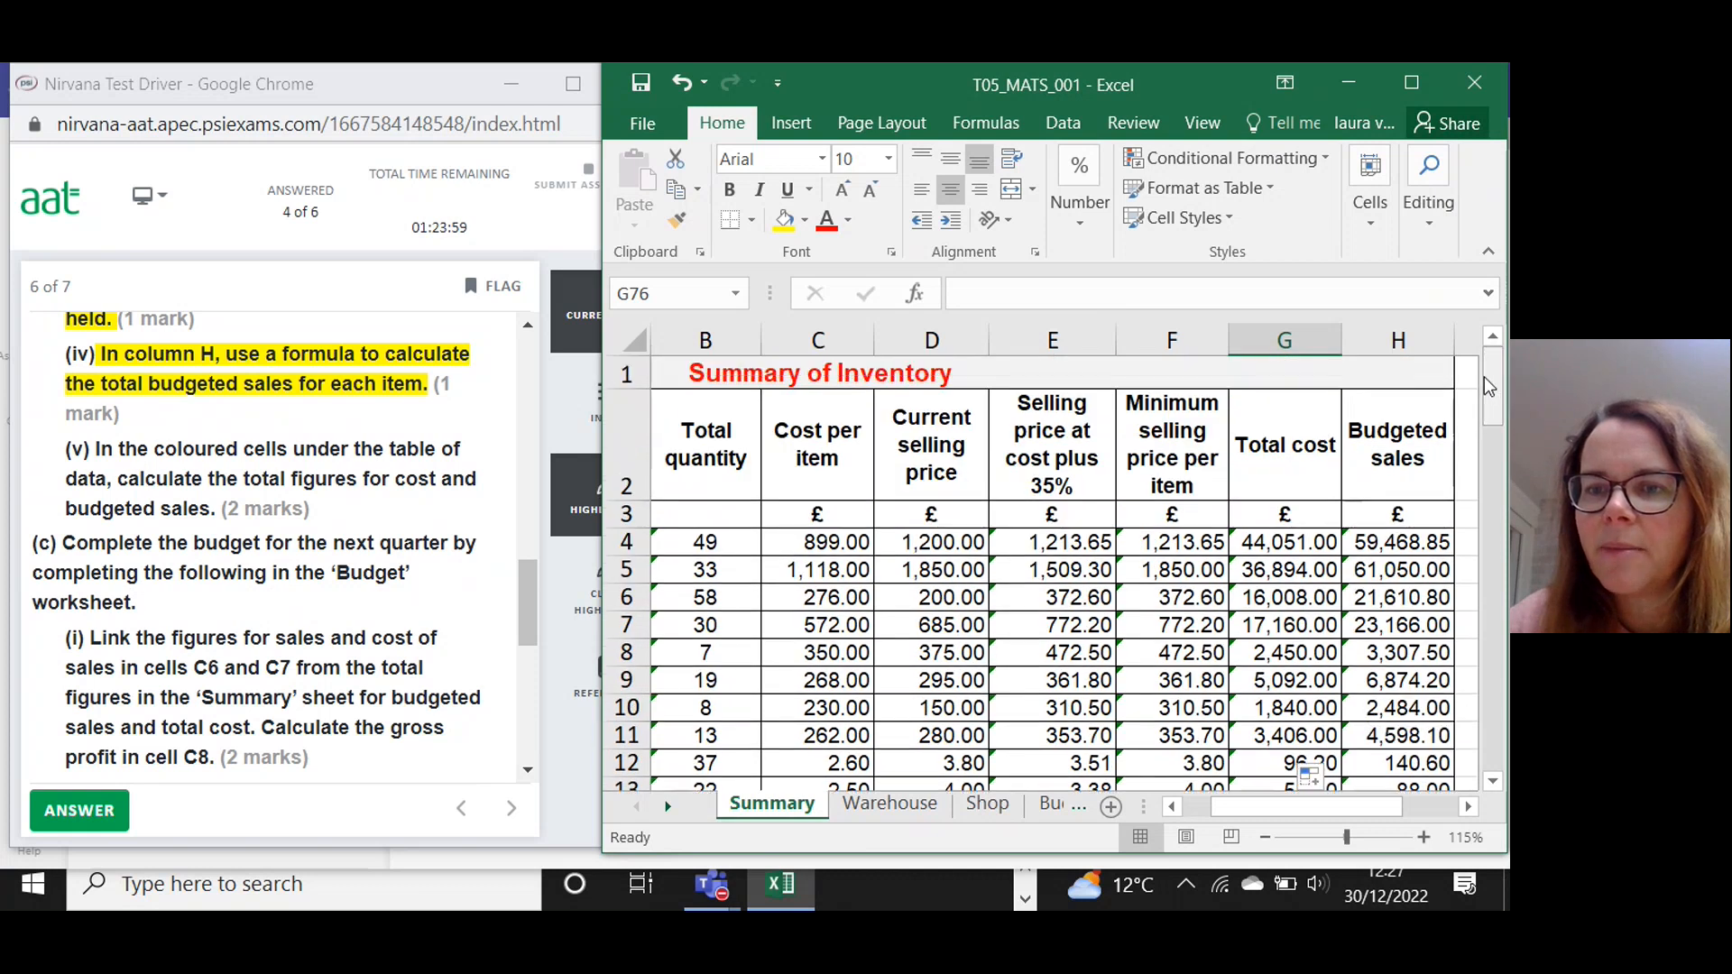
click(1281, 542)
drag(1282, 542, 1285, 727)
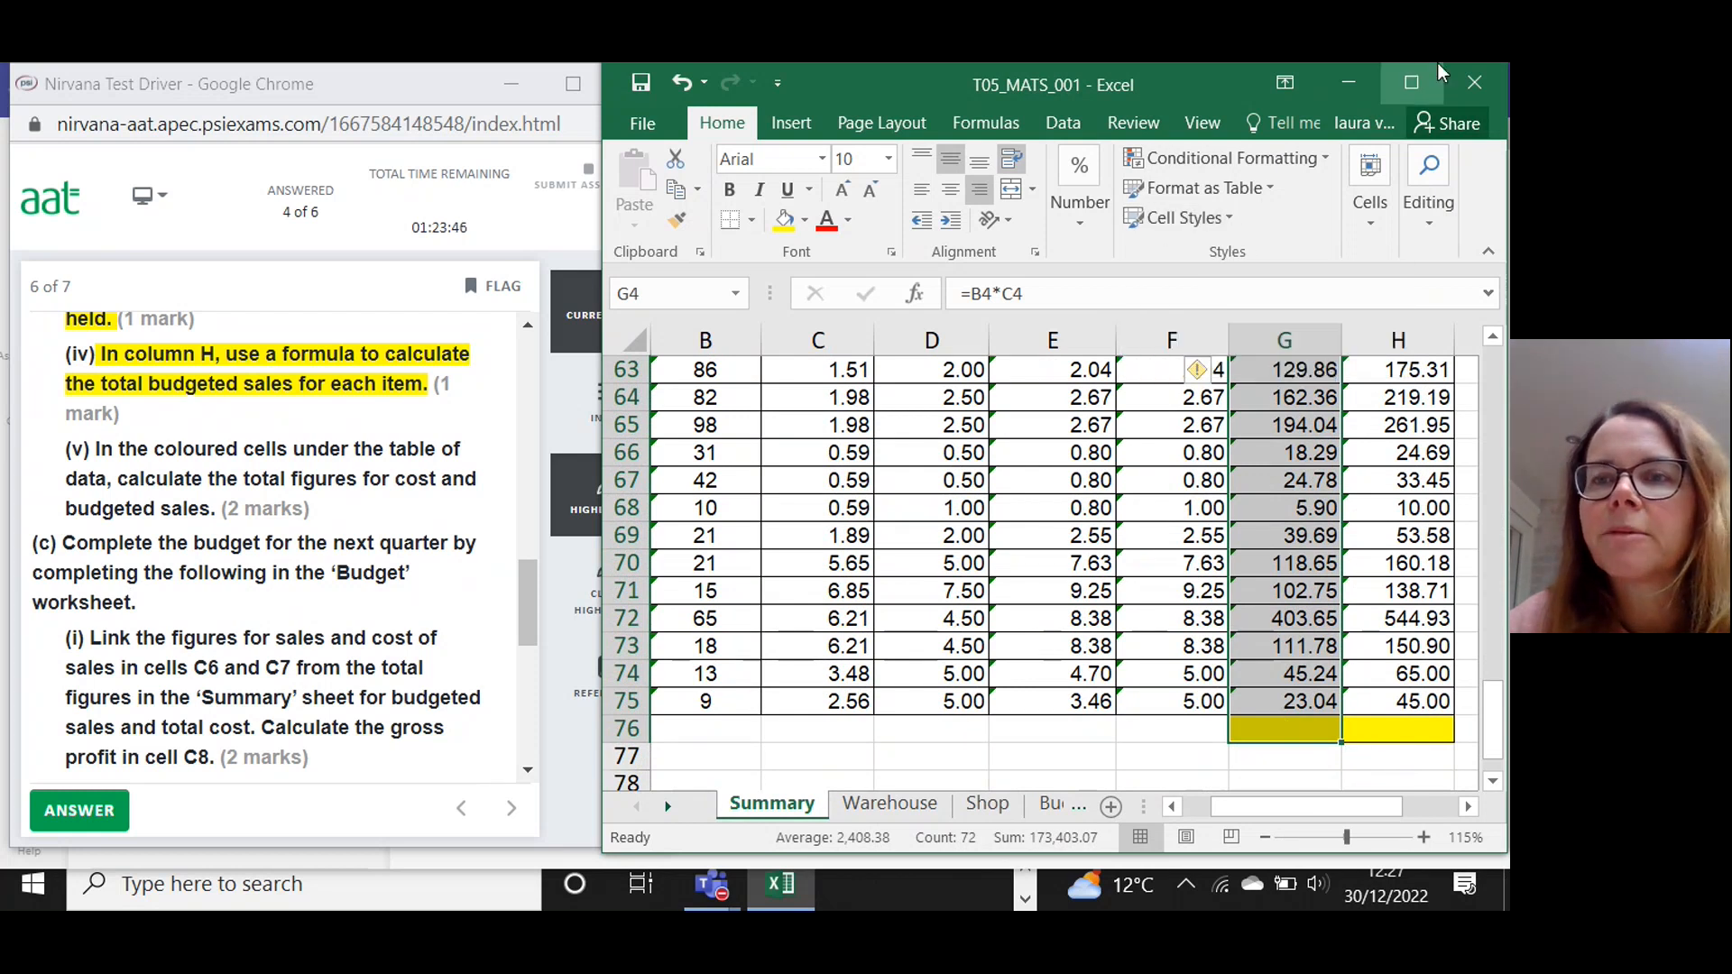
click(1410, 79)
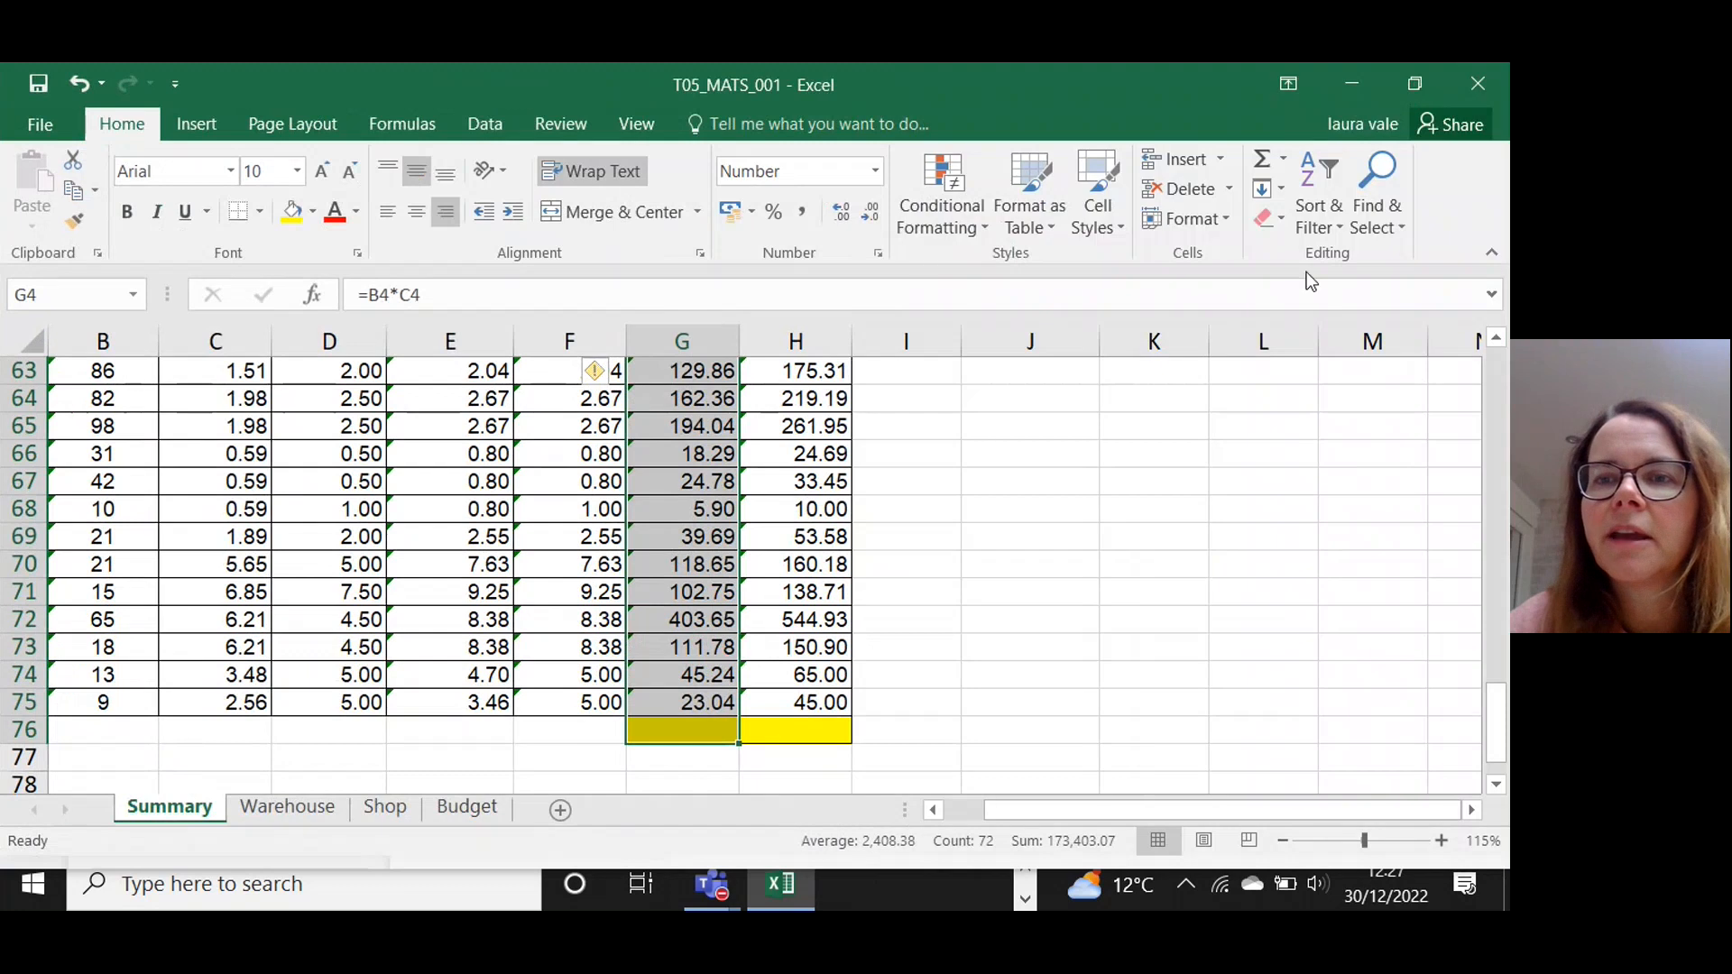
click(1263, 165)
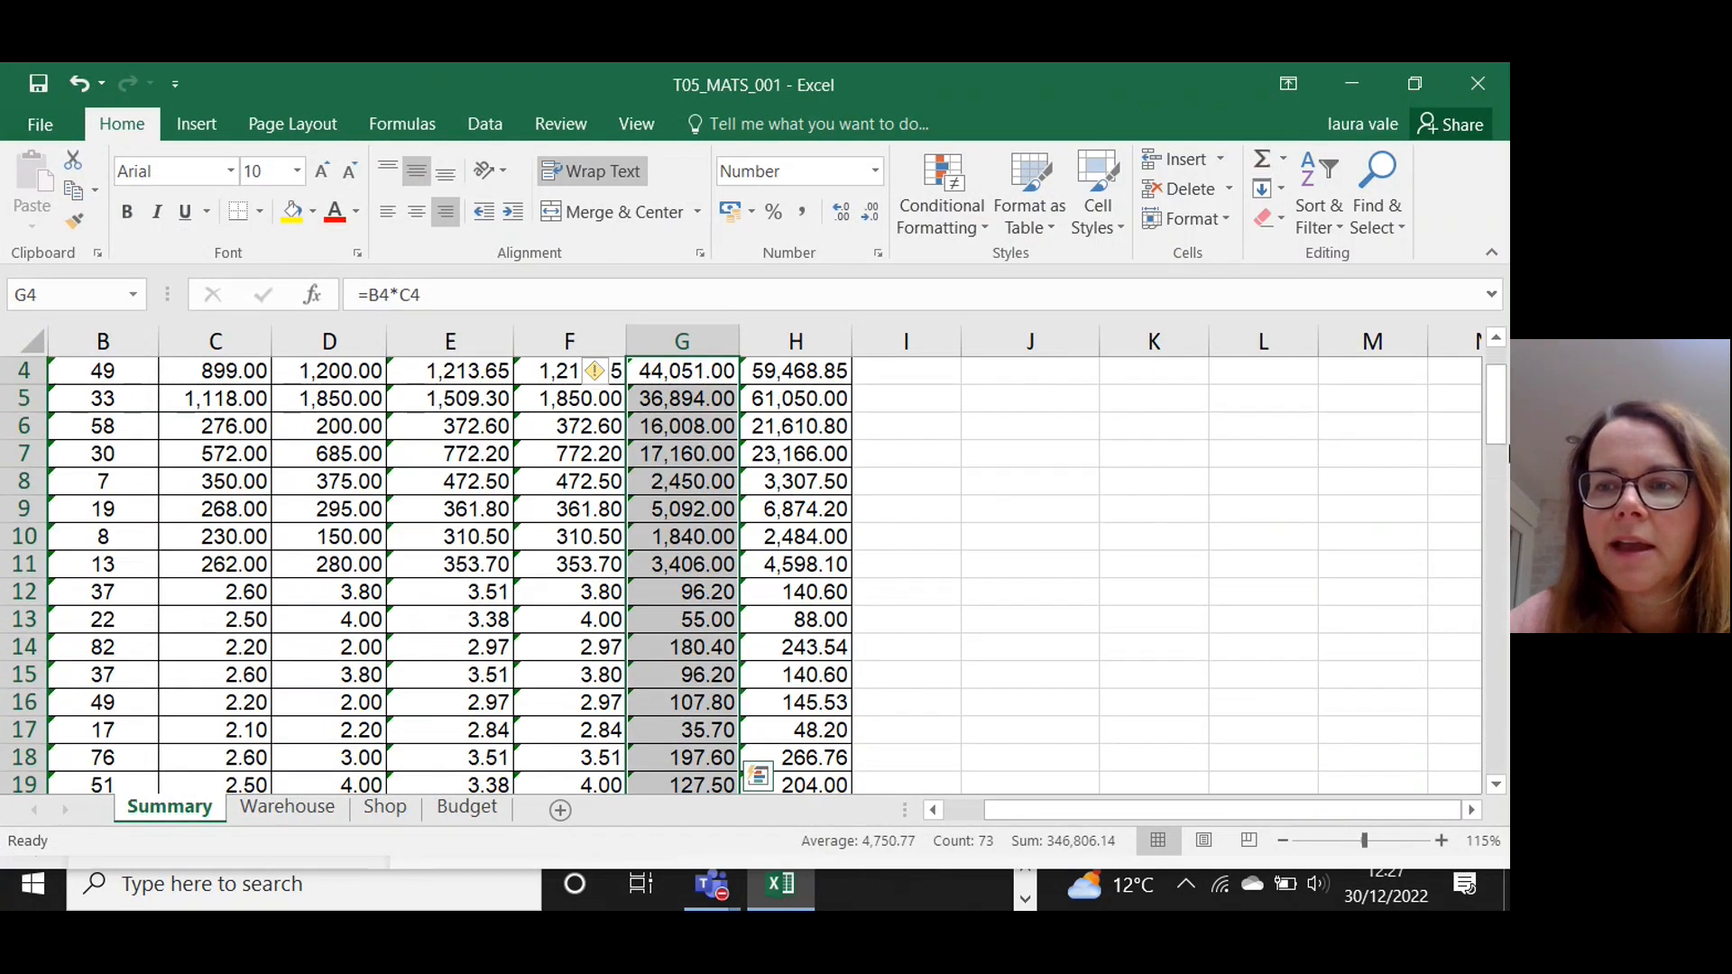
drag(1495, 406, 1499, 747)
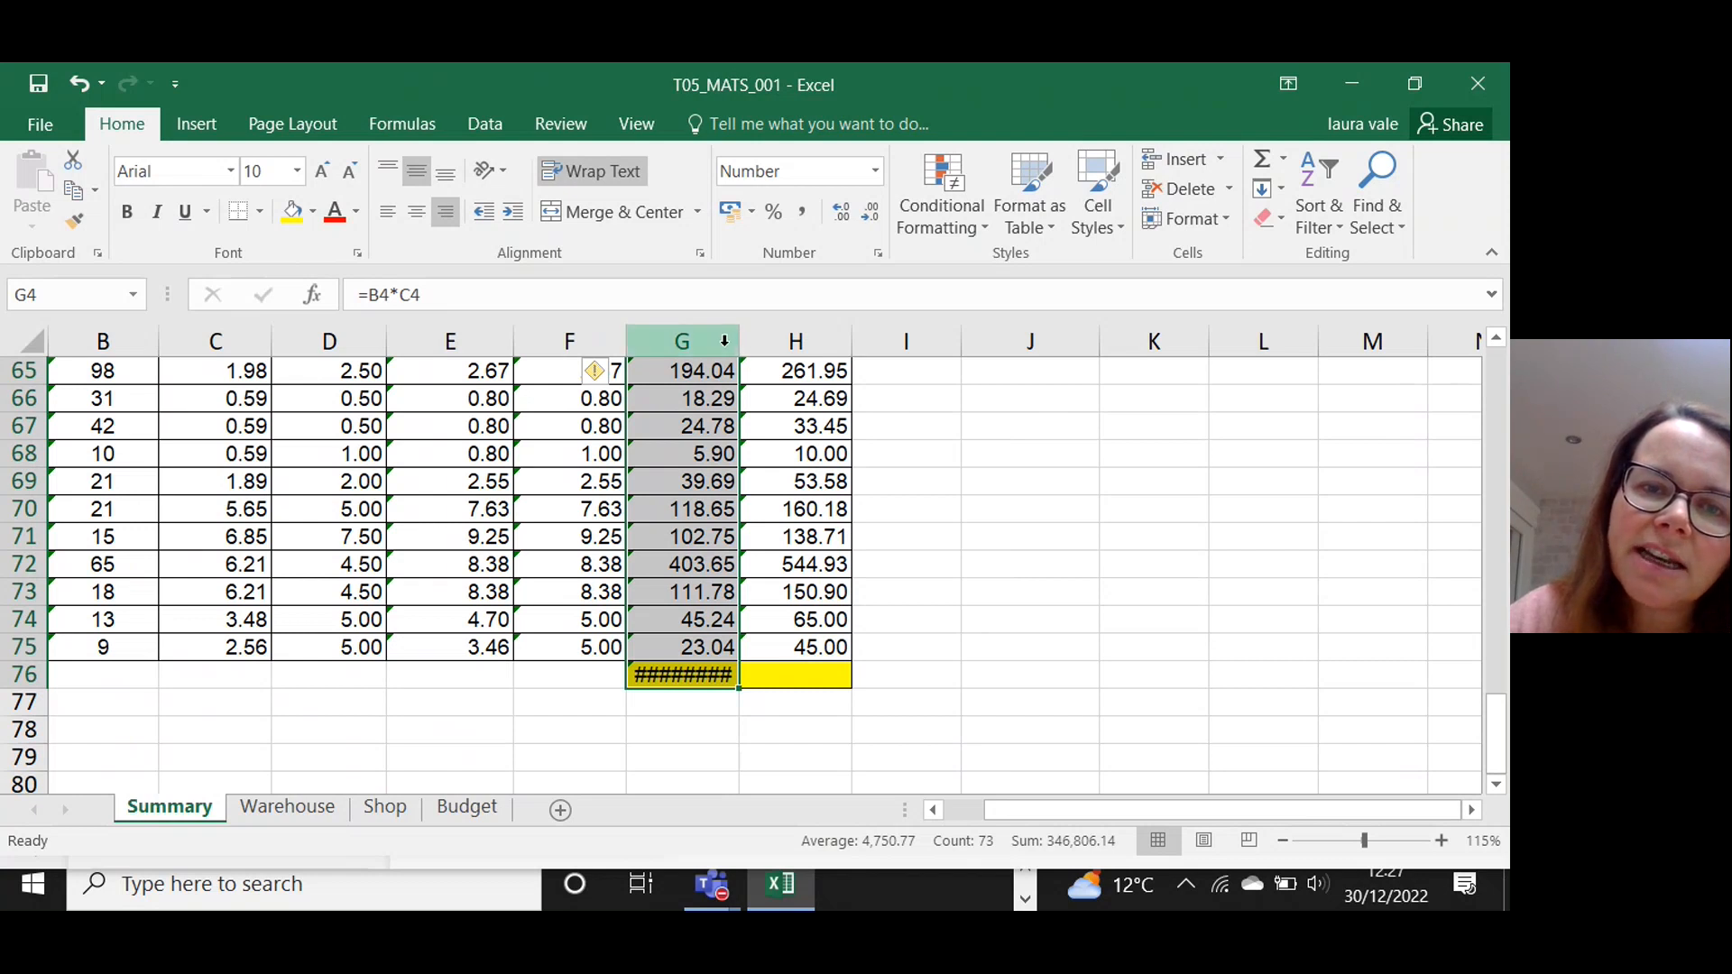
double_click(737, 337)
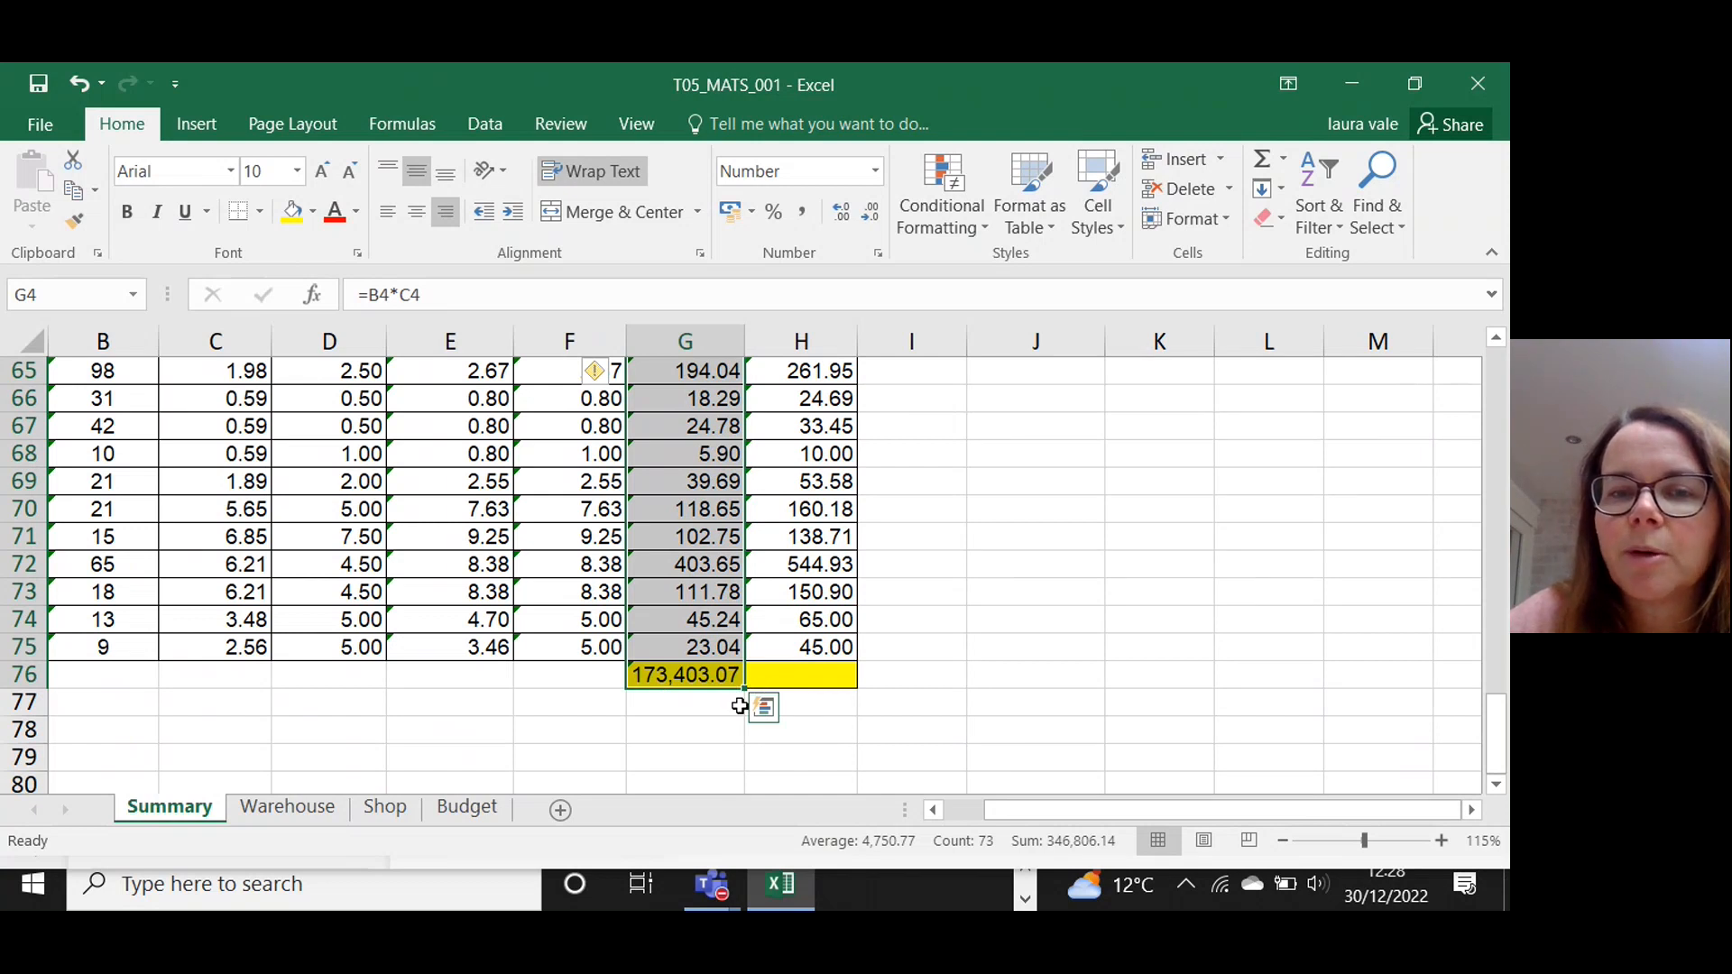
click(673, 674)
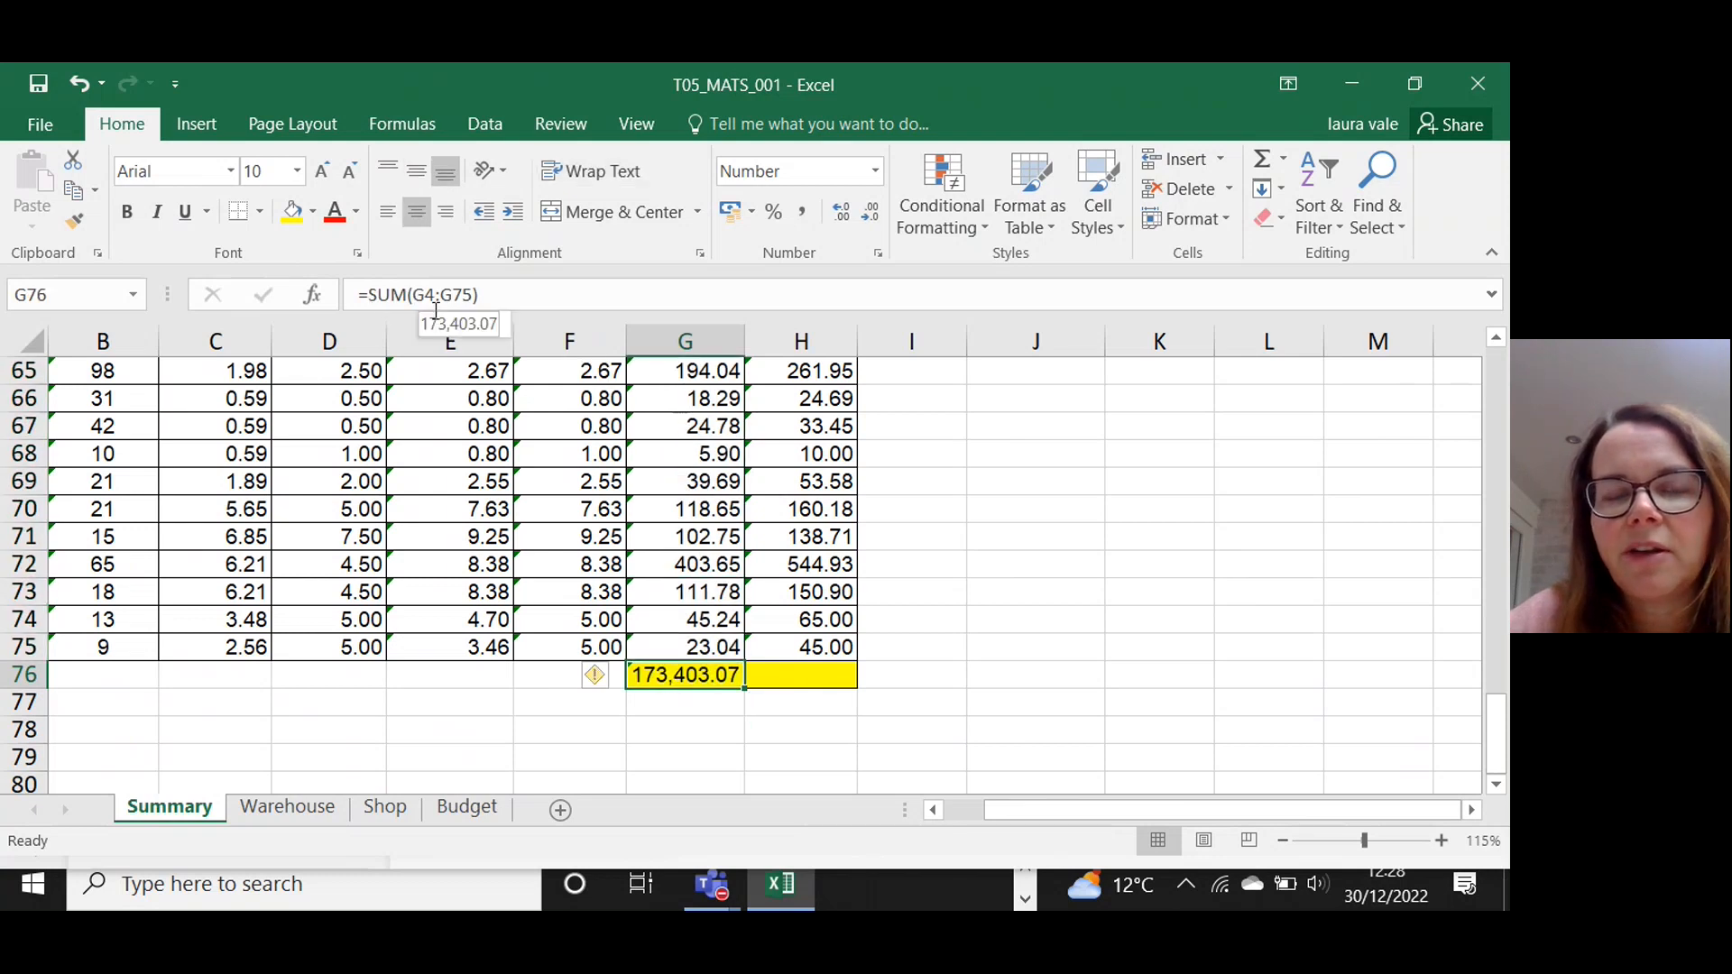
click(787, 679)
text(=SU)
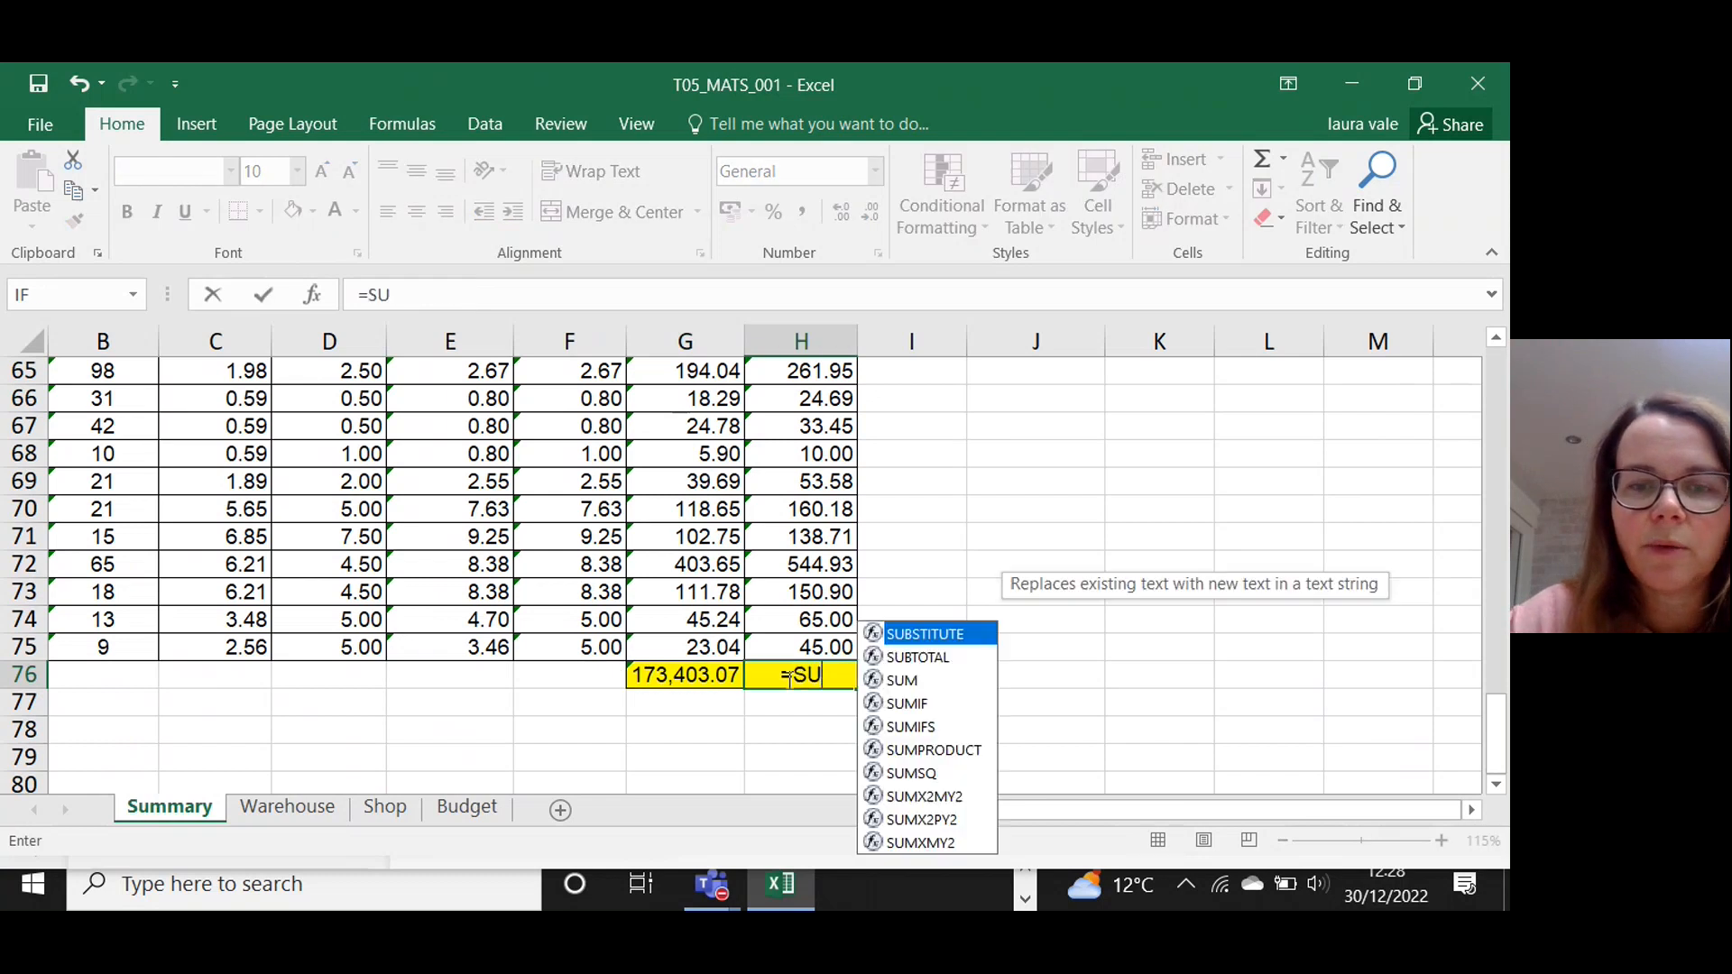
text(M()
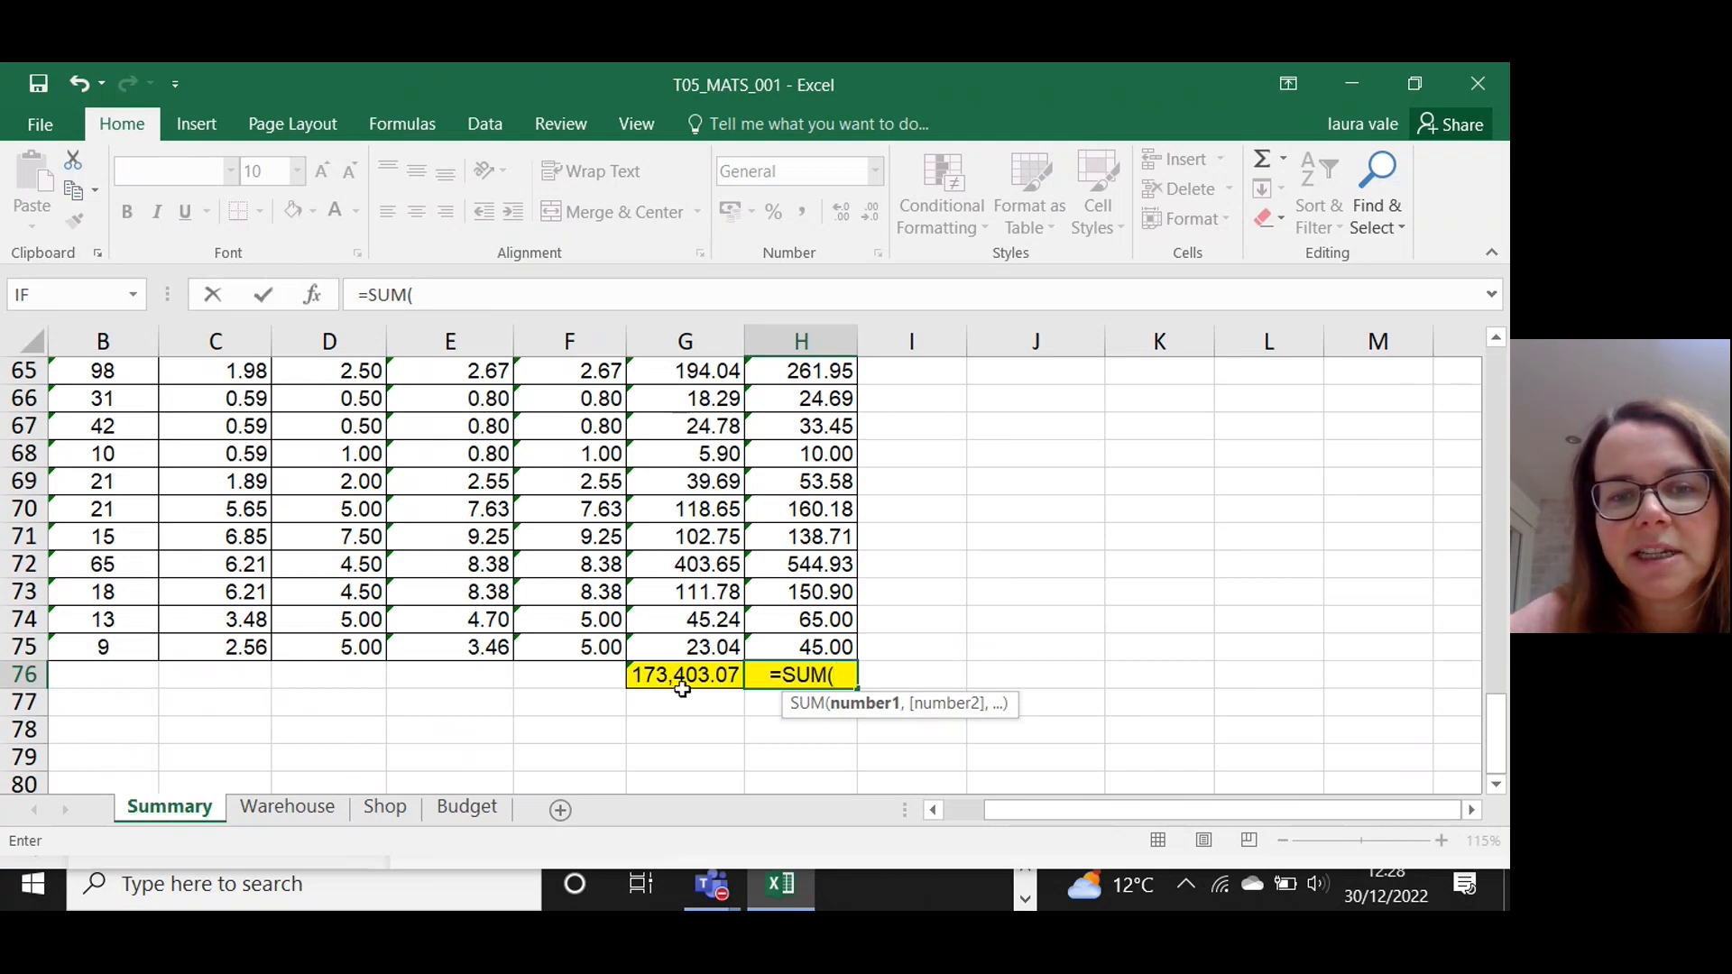
key(BackSpace)
key(BackSpace)
key(BackSpace)
key(BackSpace)
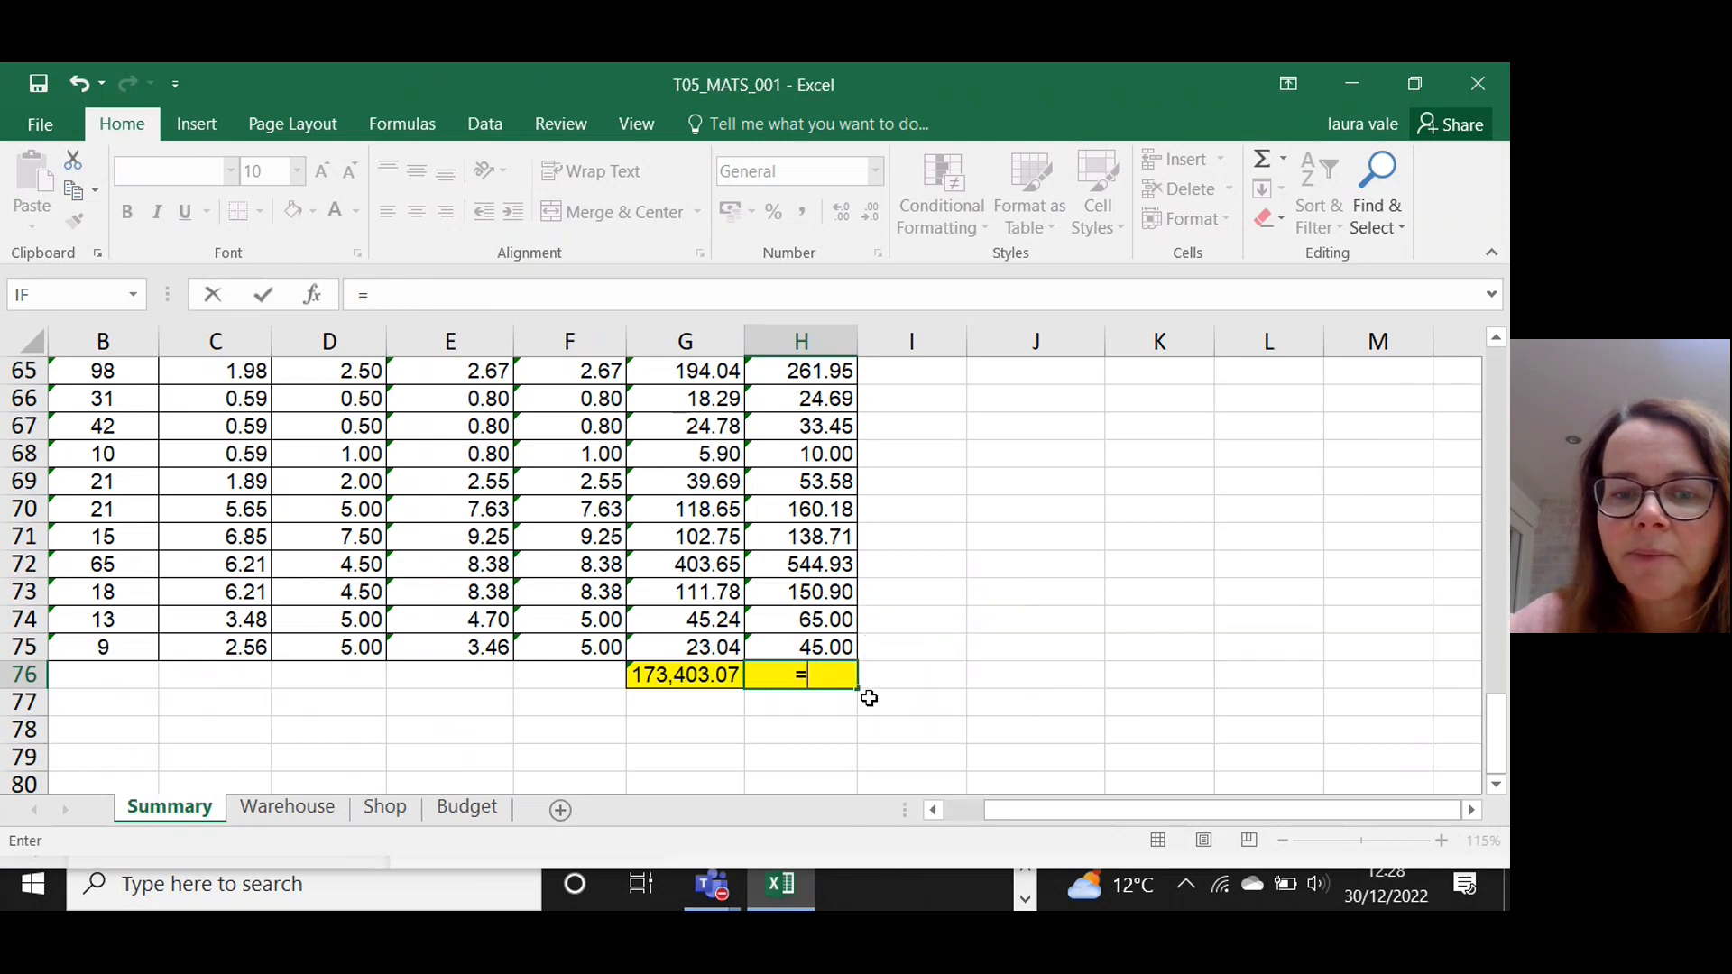
key(BackSpace)
Copy the G76 SUM formula across to H76, widen column H to fit, and restore the workbook beside the task instructions.
click(700, 678)
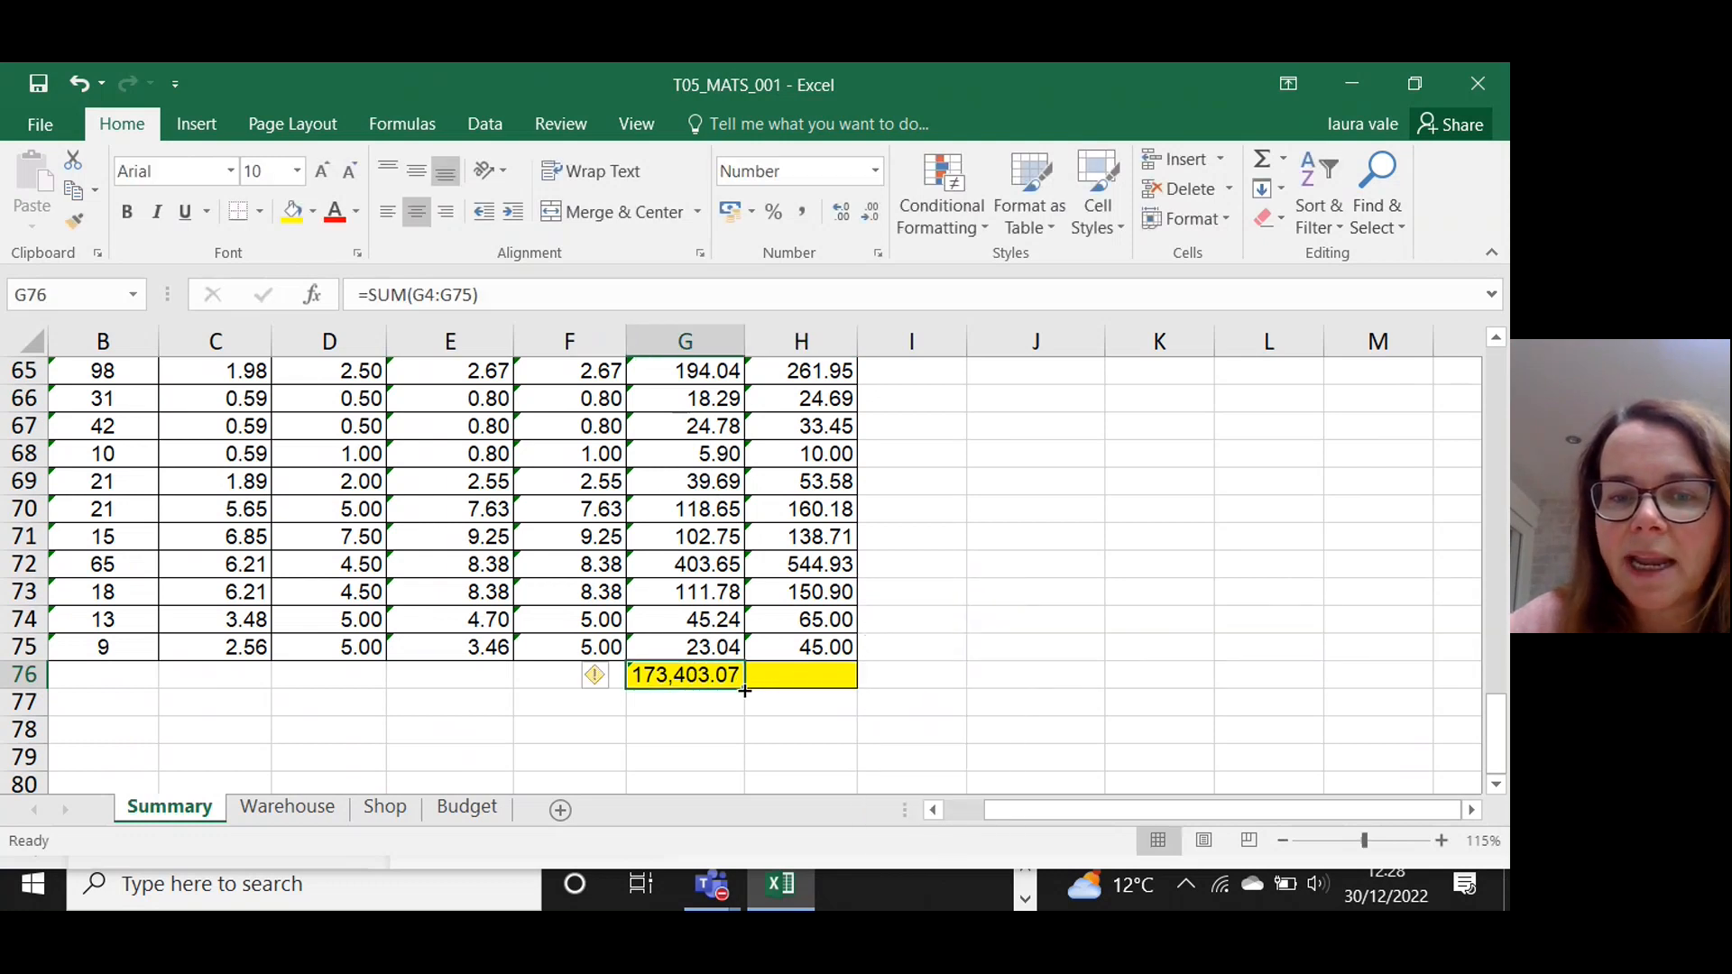
drag(745, 689, 855, 695)
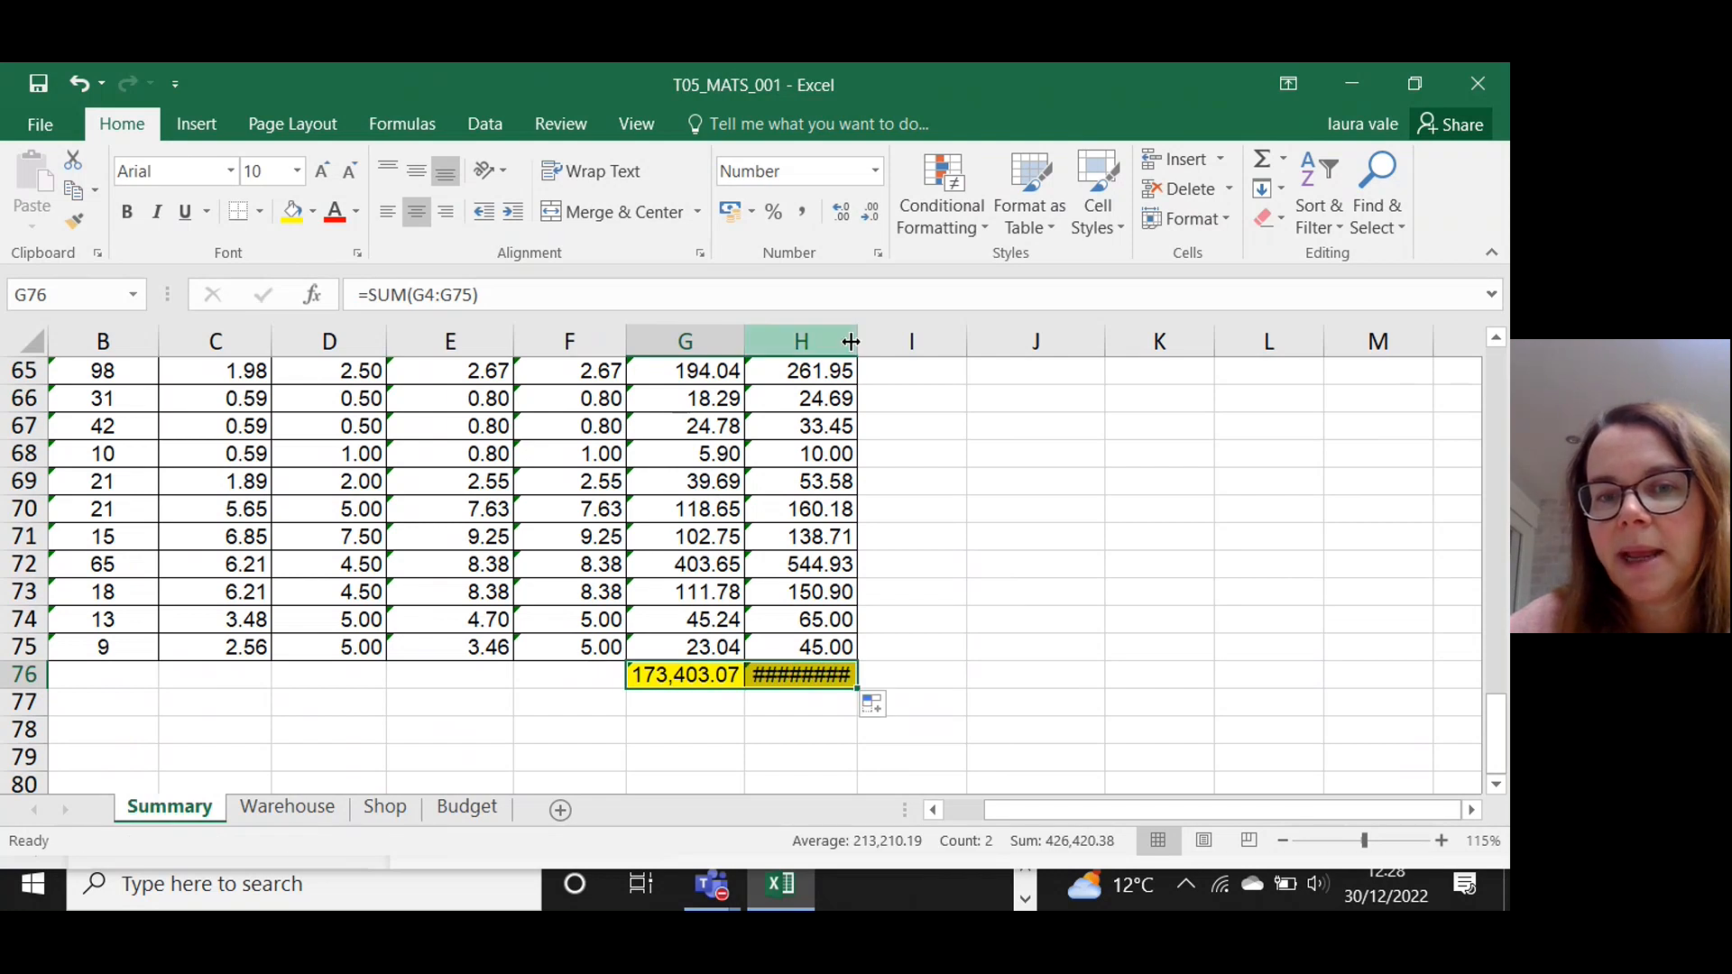
drag(859, 338, 859, 338)
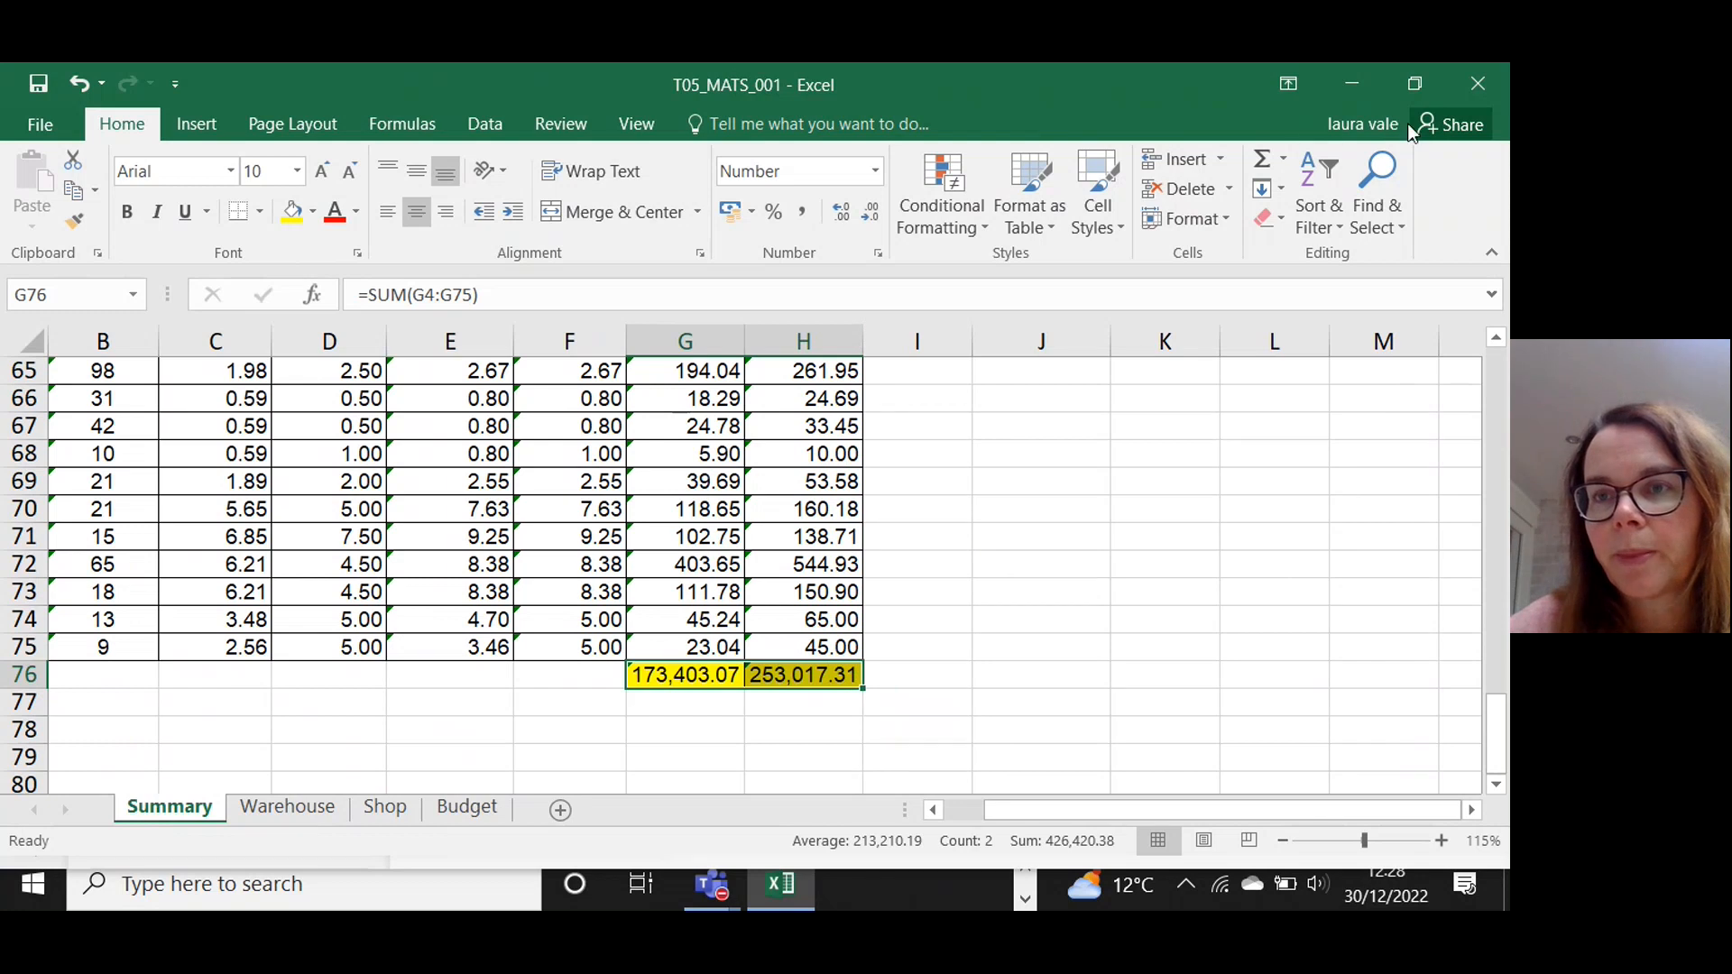
click(1413, 88)
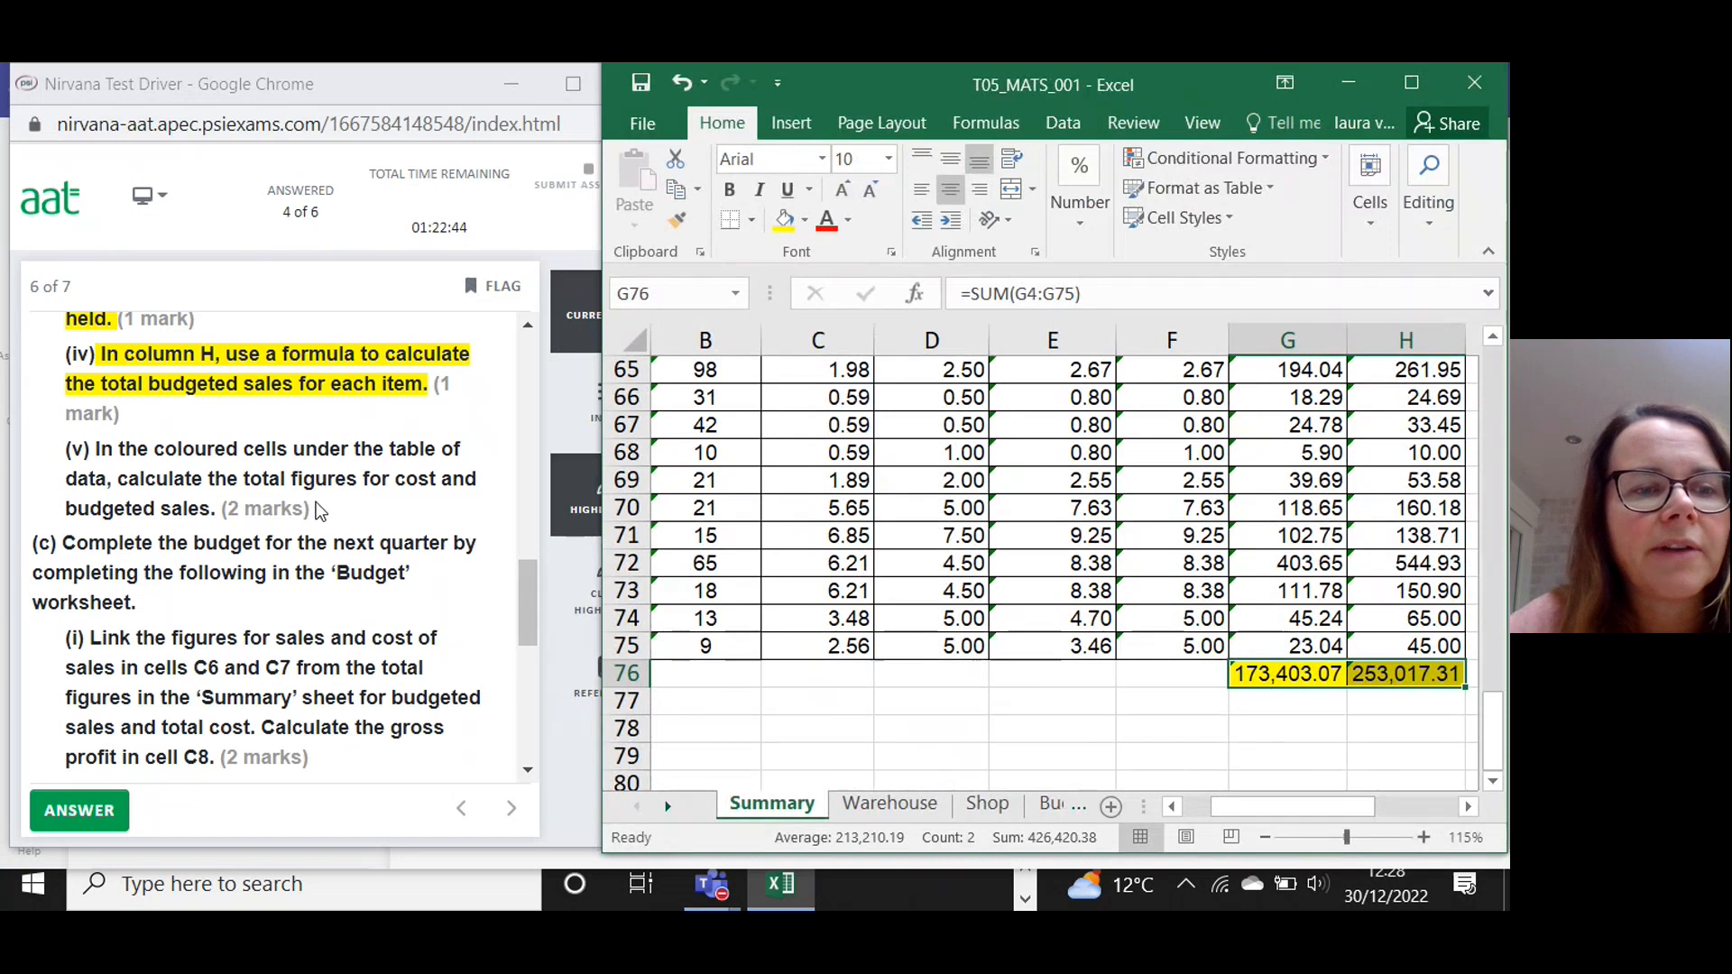
Highlight requirement (b)(v), the total figures for cost and budgeted sales, in the task instructions.
drag(219, 510, 158, 528)
drag(87, 449, 214, 510)
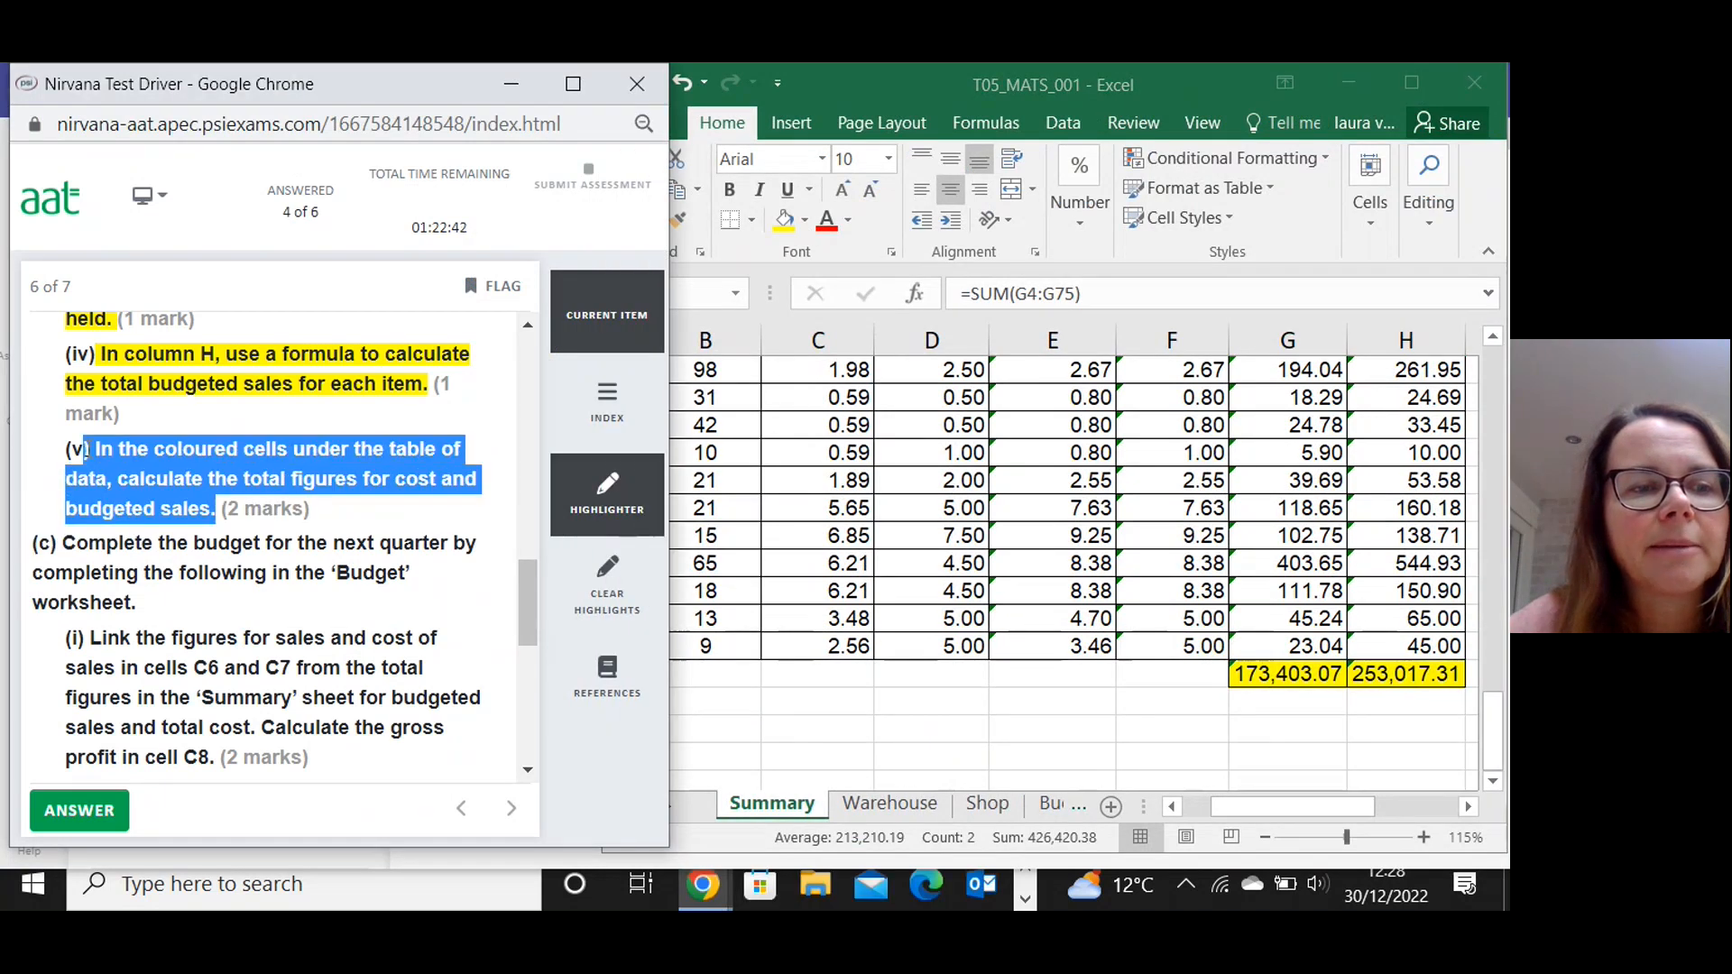
drag(526, 583, 527, 609)
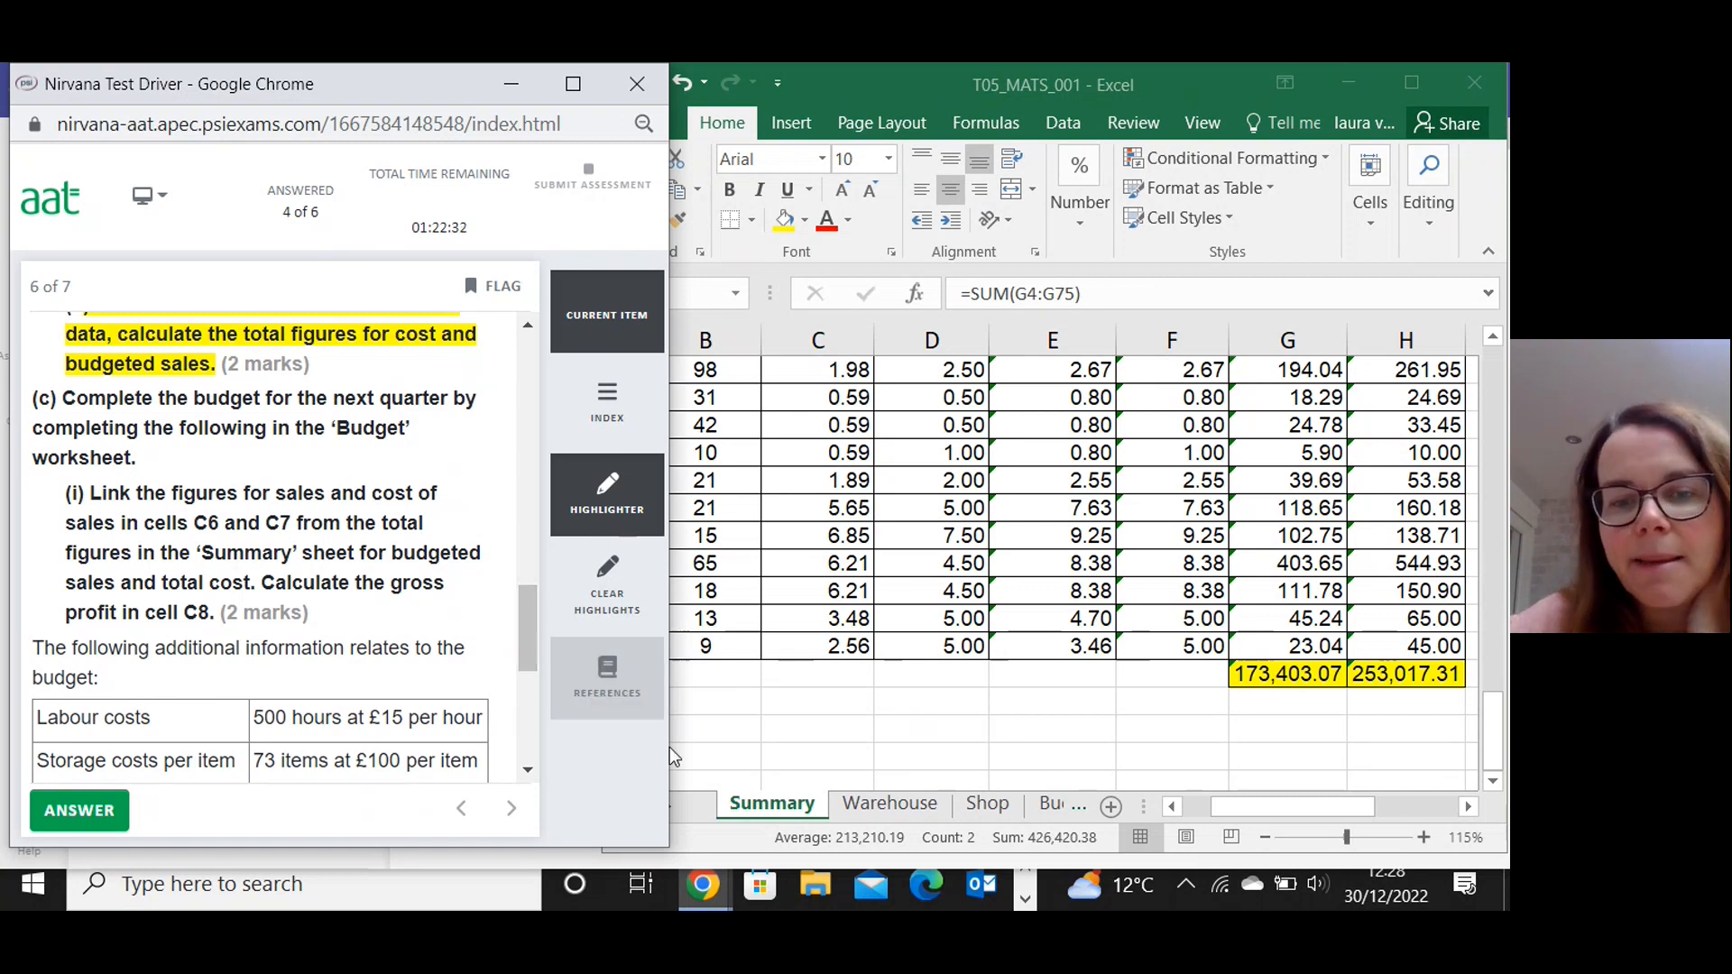
Try to save the workbook with Save As by browsing for a location, and return to the Summary worksheet.
click(1049, 814)
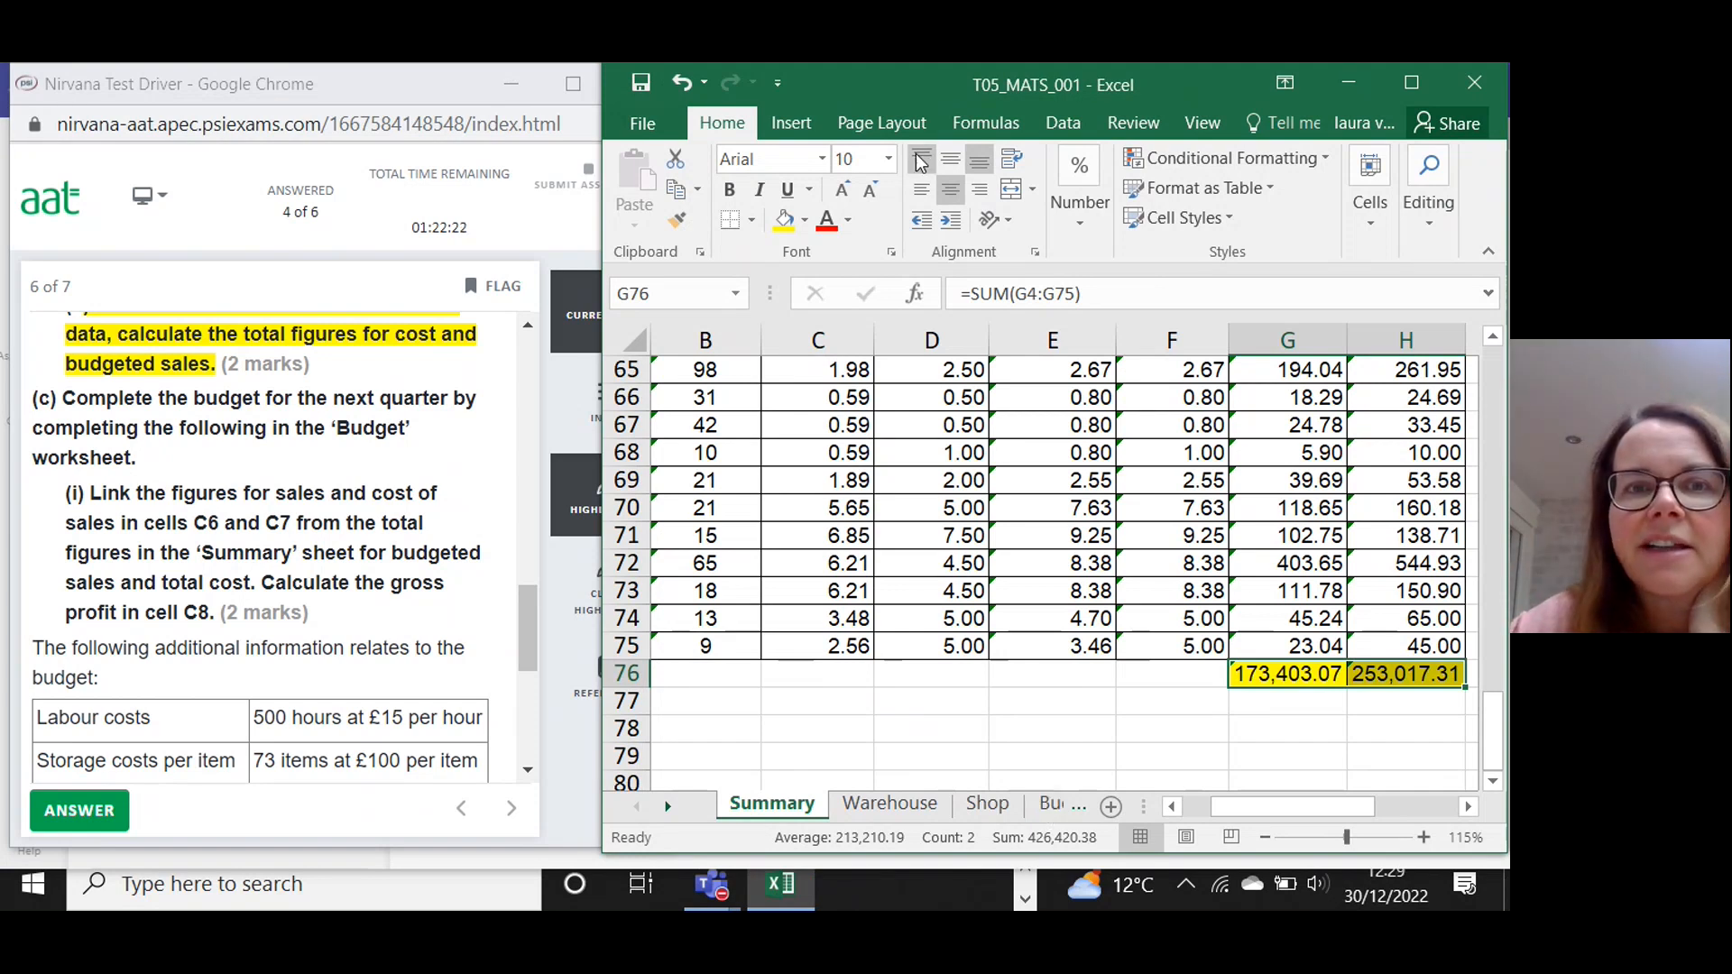
click(642, 123)
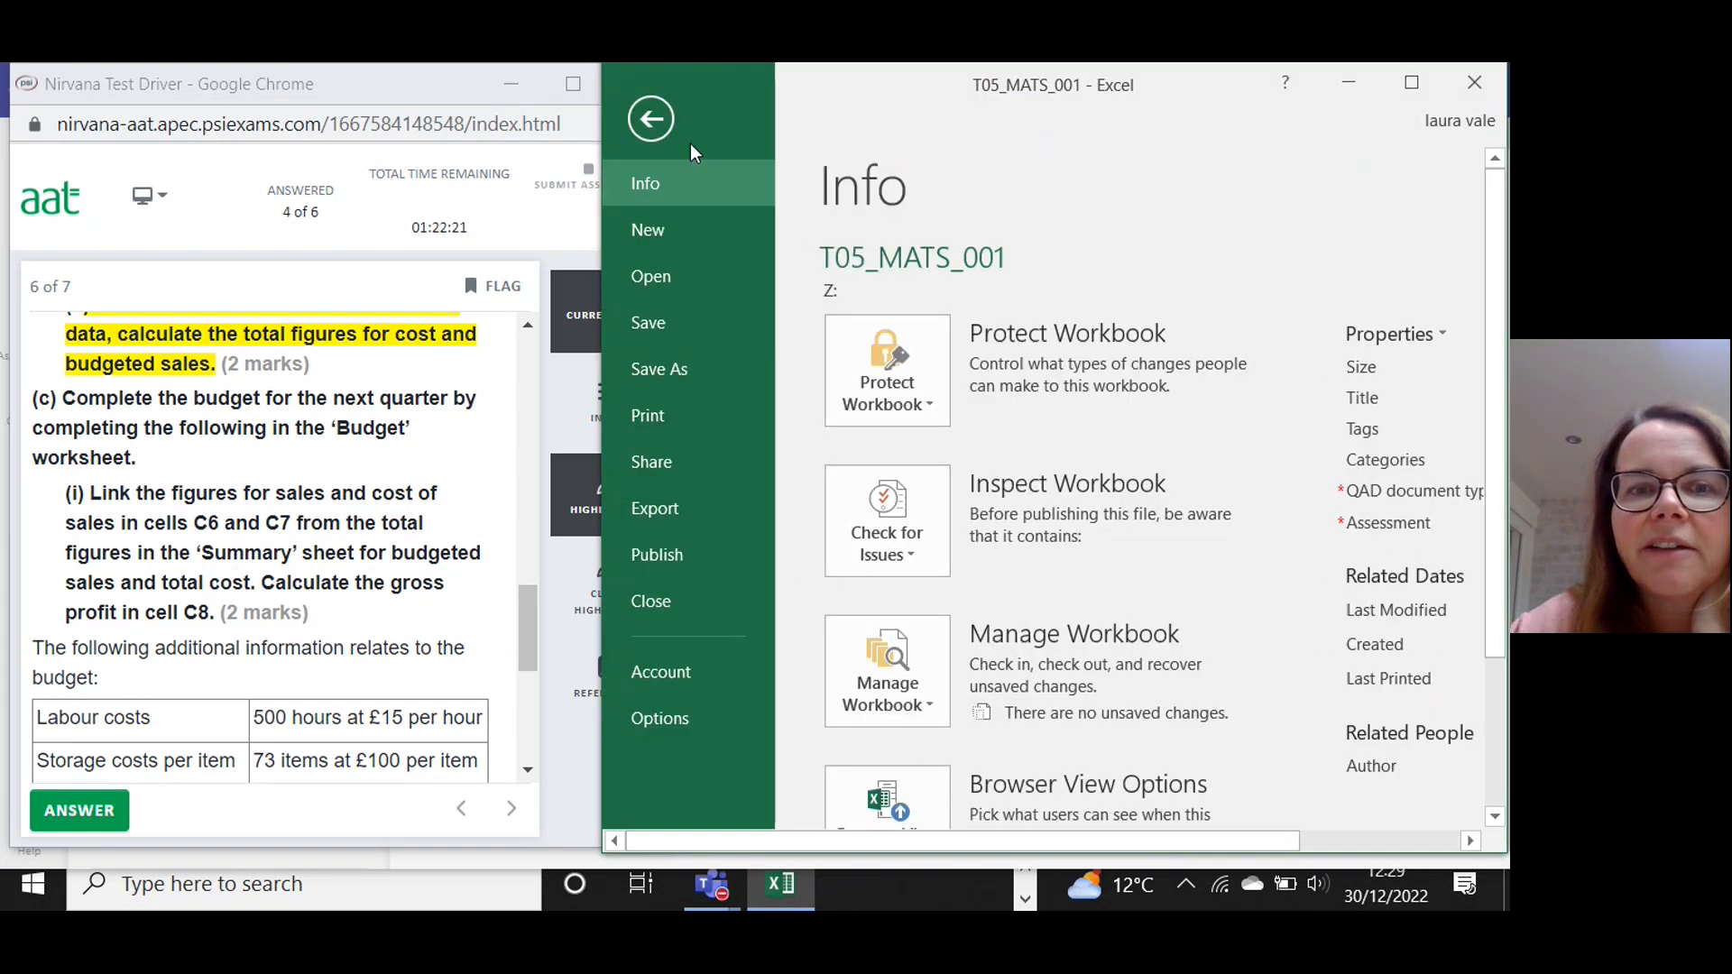
click(653, 371)
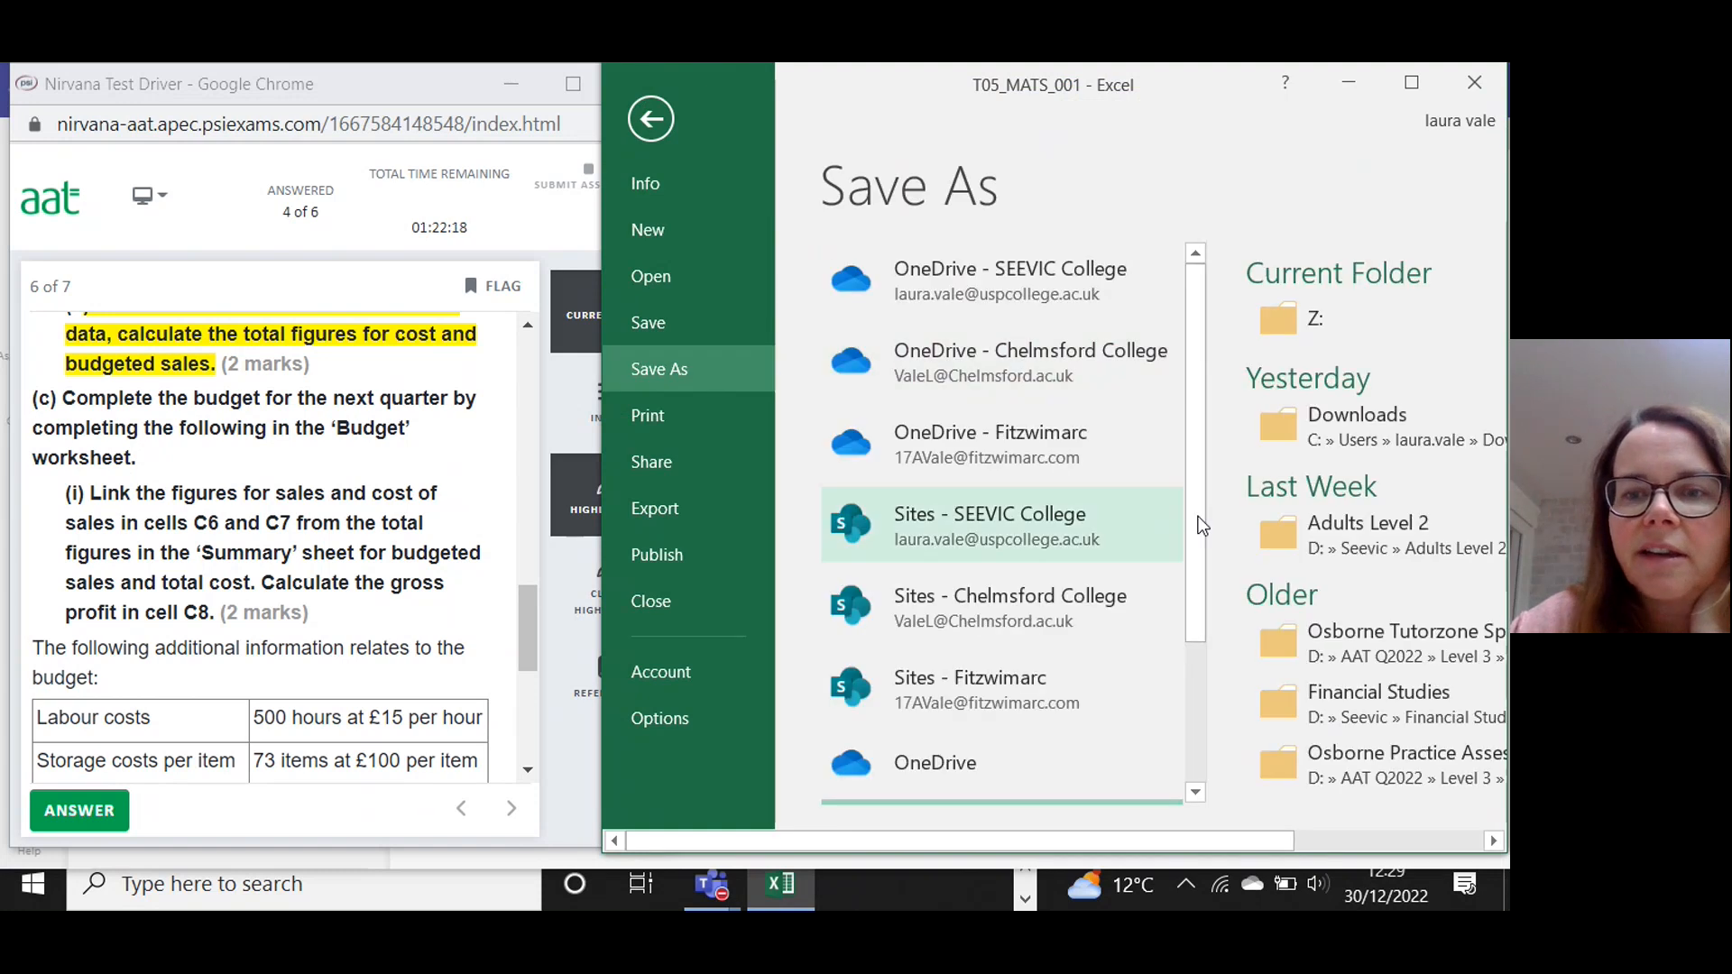
drag(1194, 476, 1220, 718)
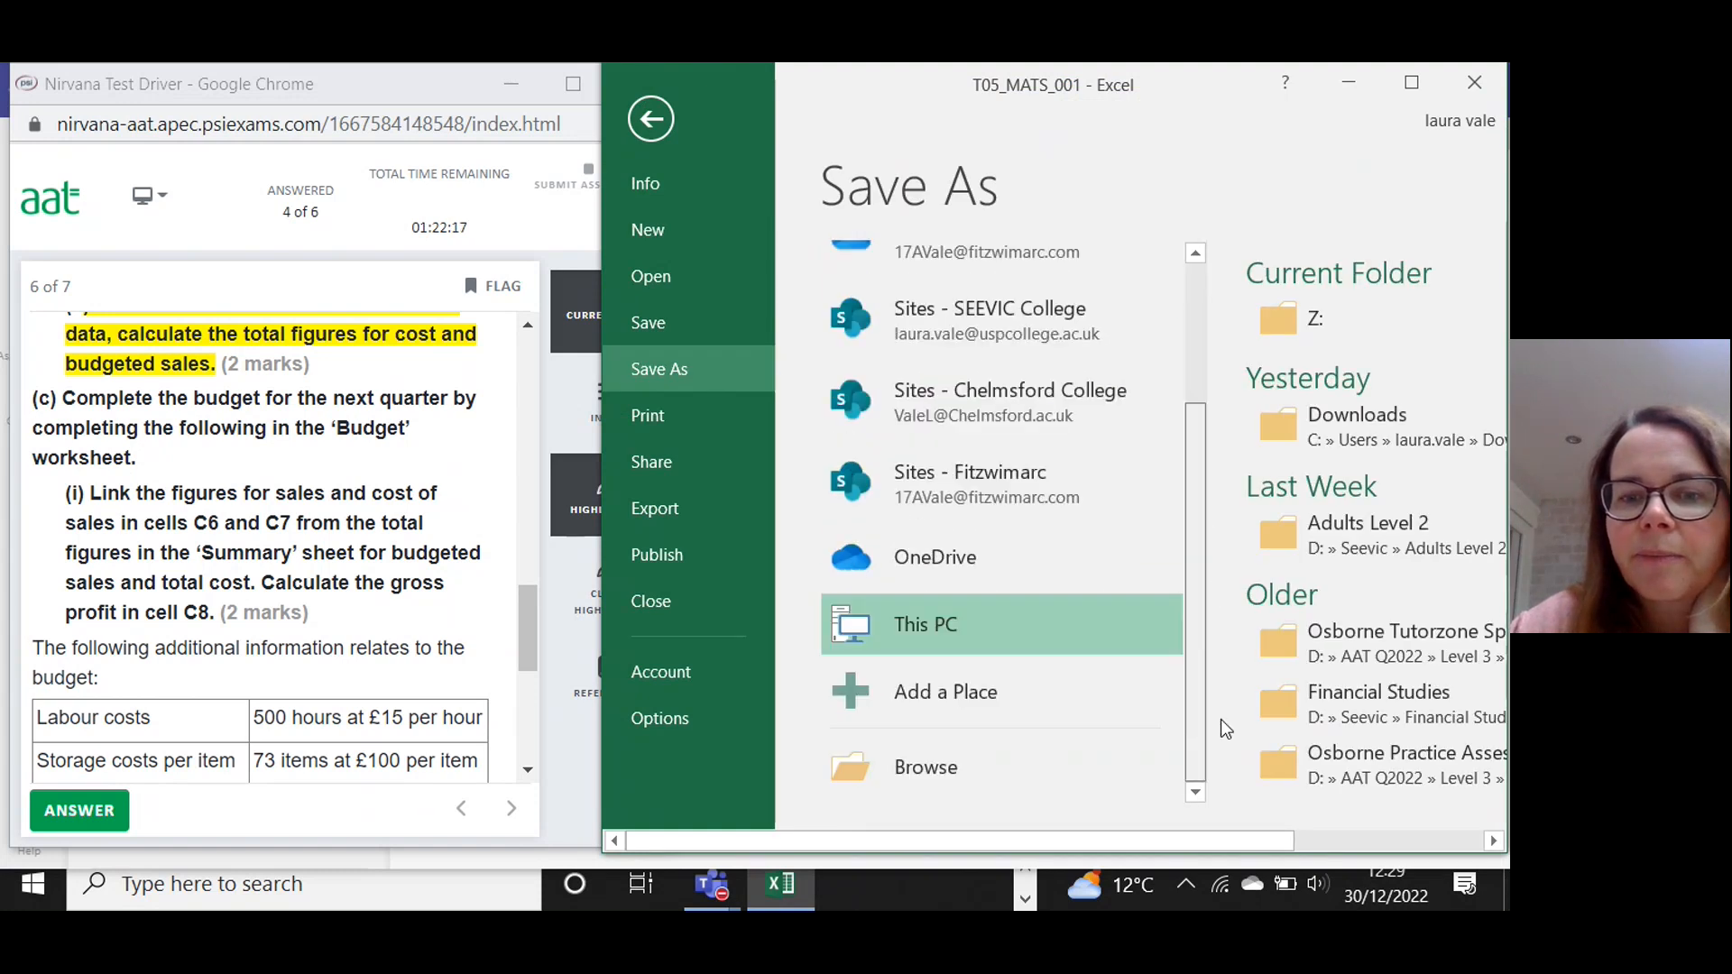
click(949, 767)
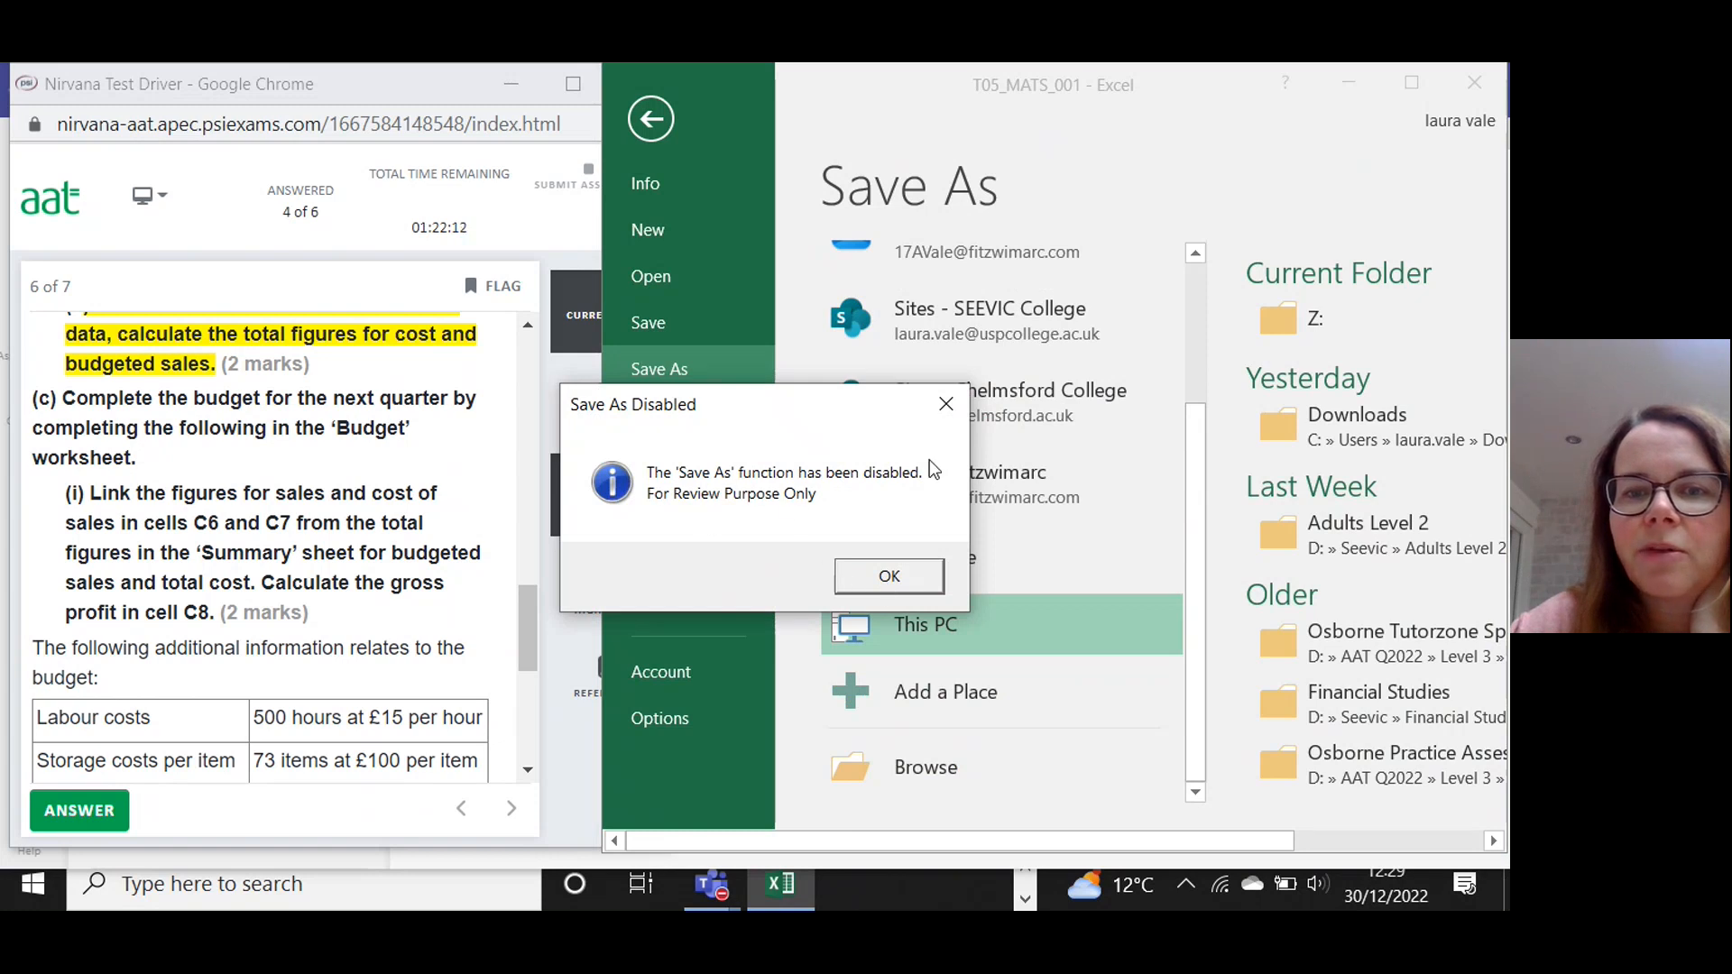
click(945, 404)
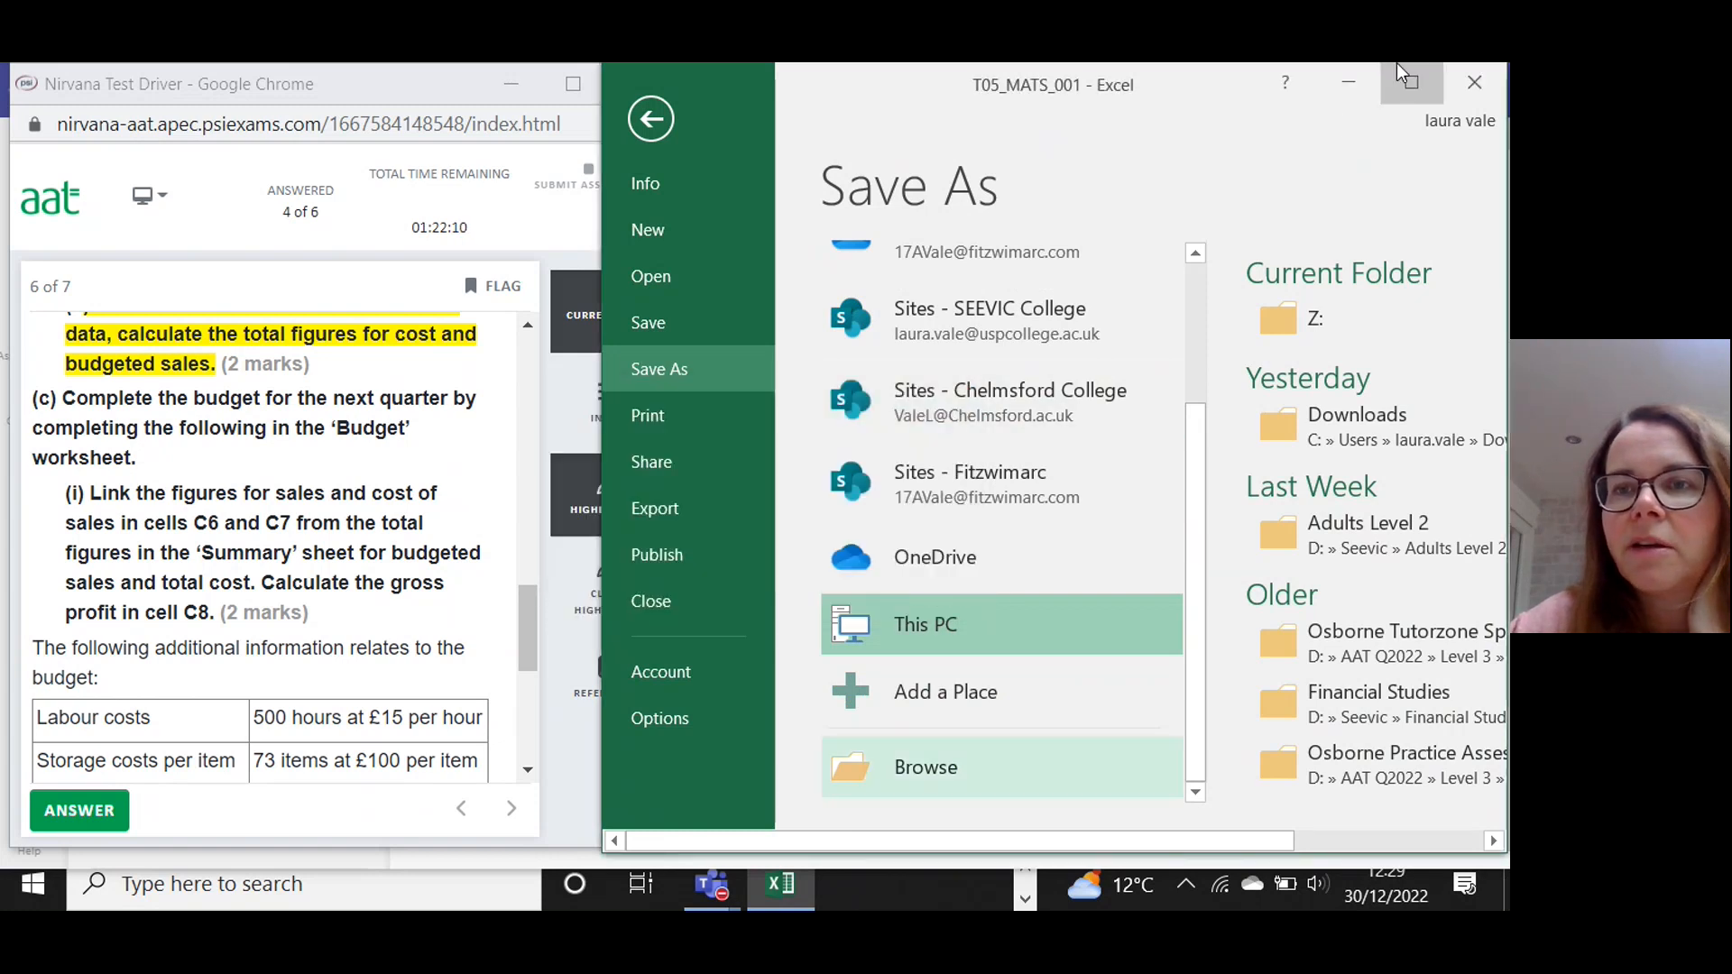
click(1349, 82)
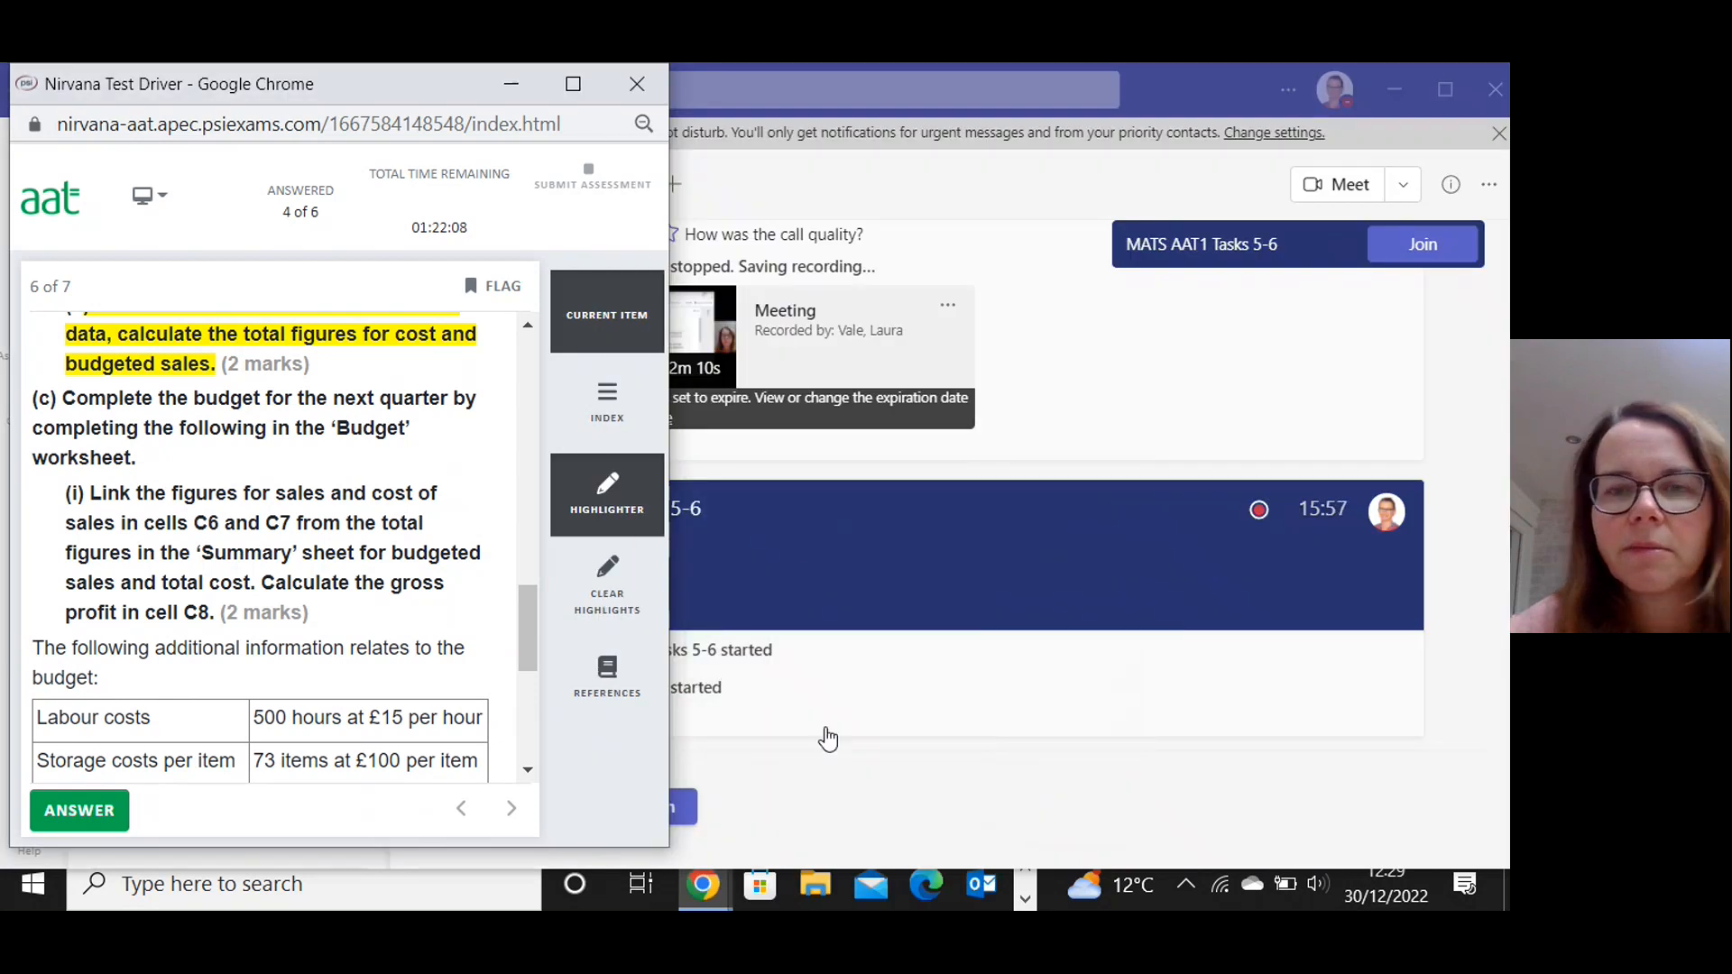
click(1025, 900)
click(780, 883)
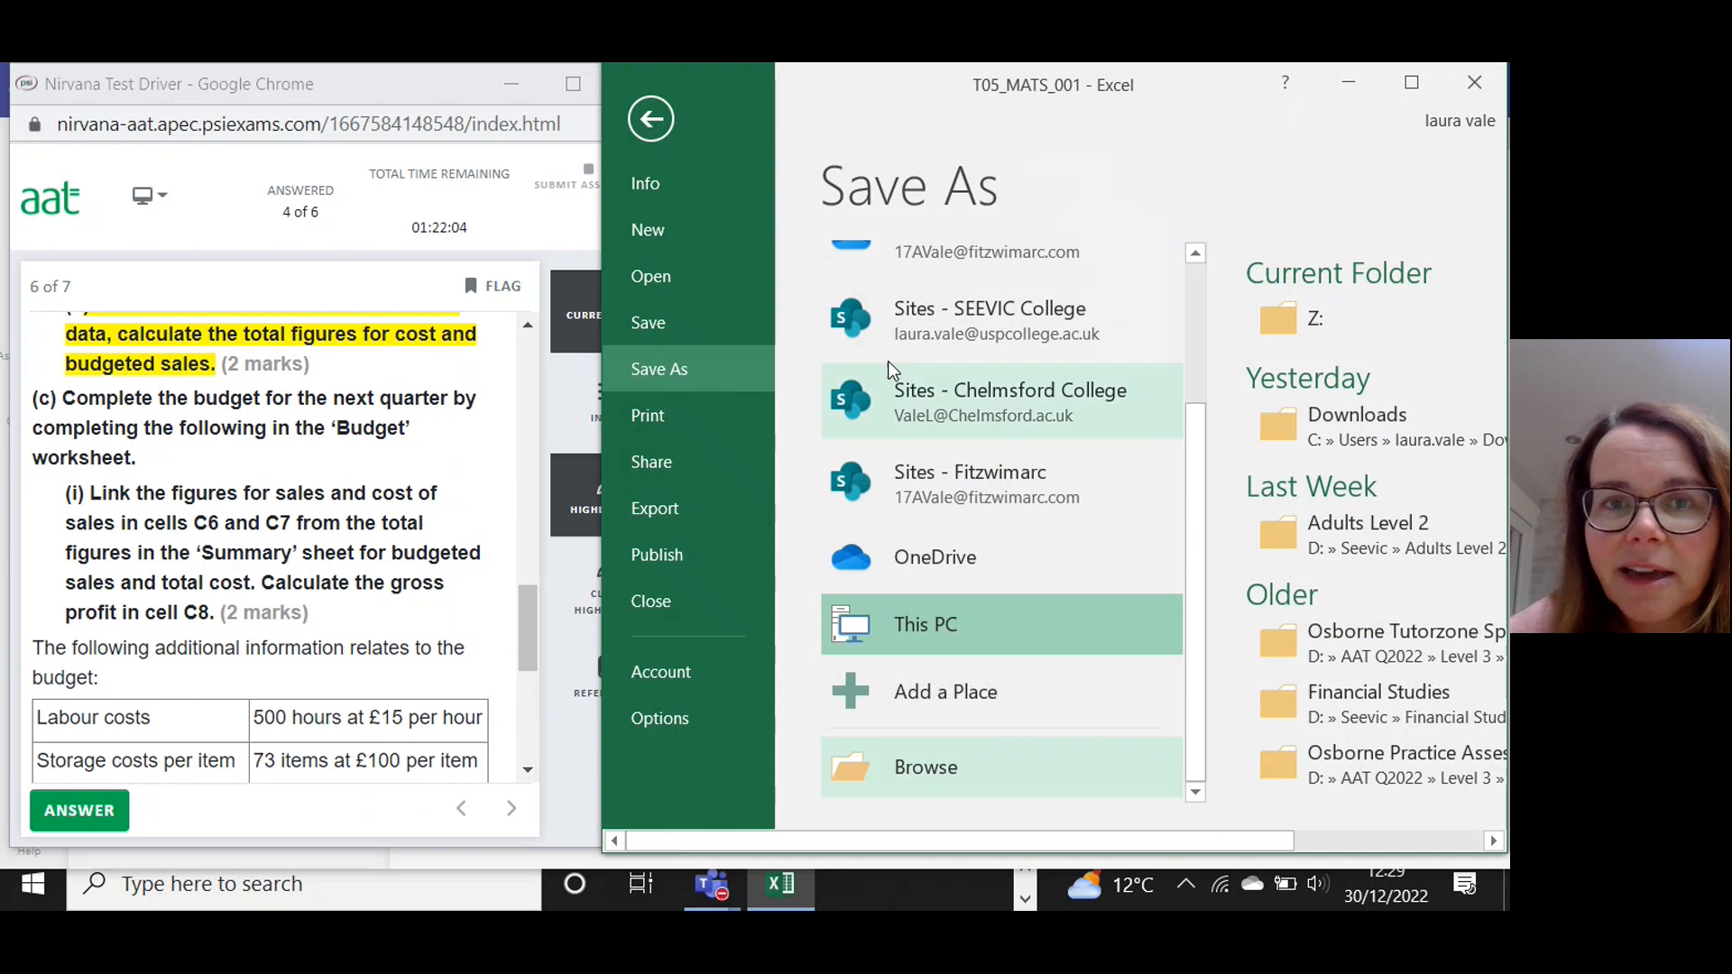
click(651, 118)
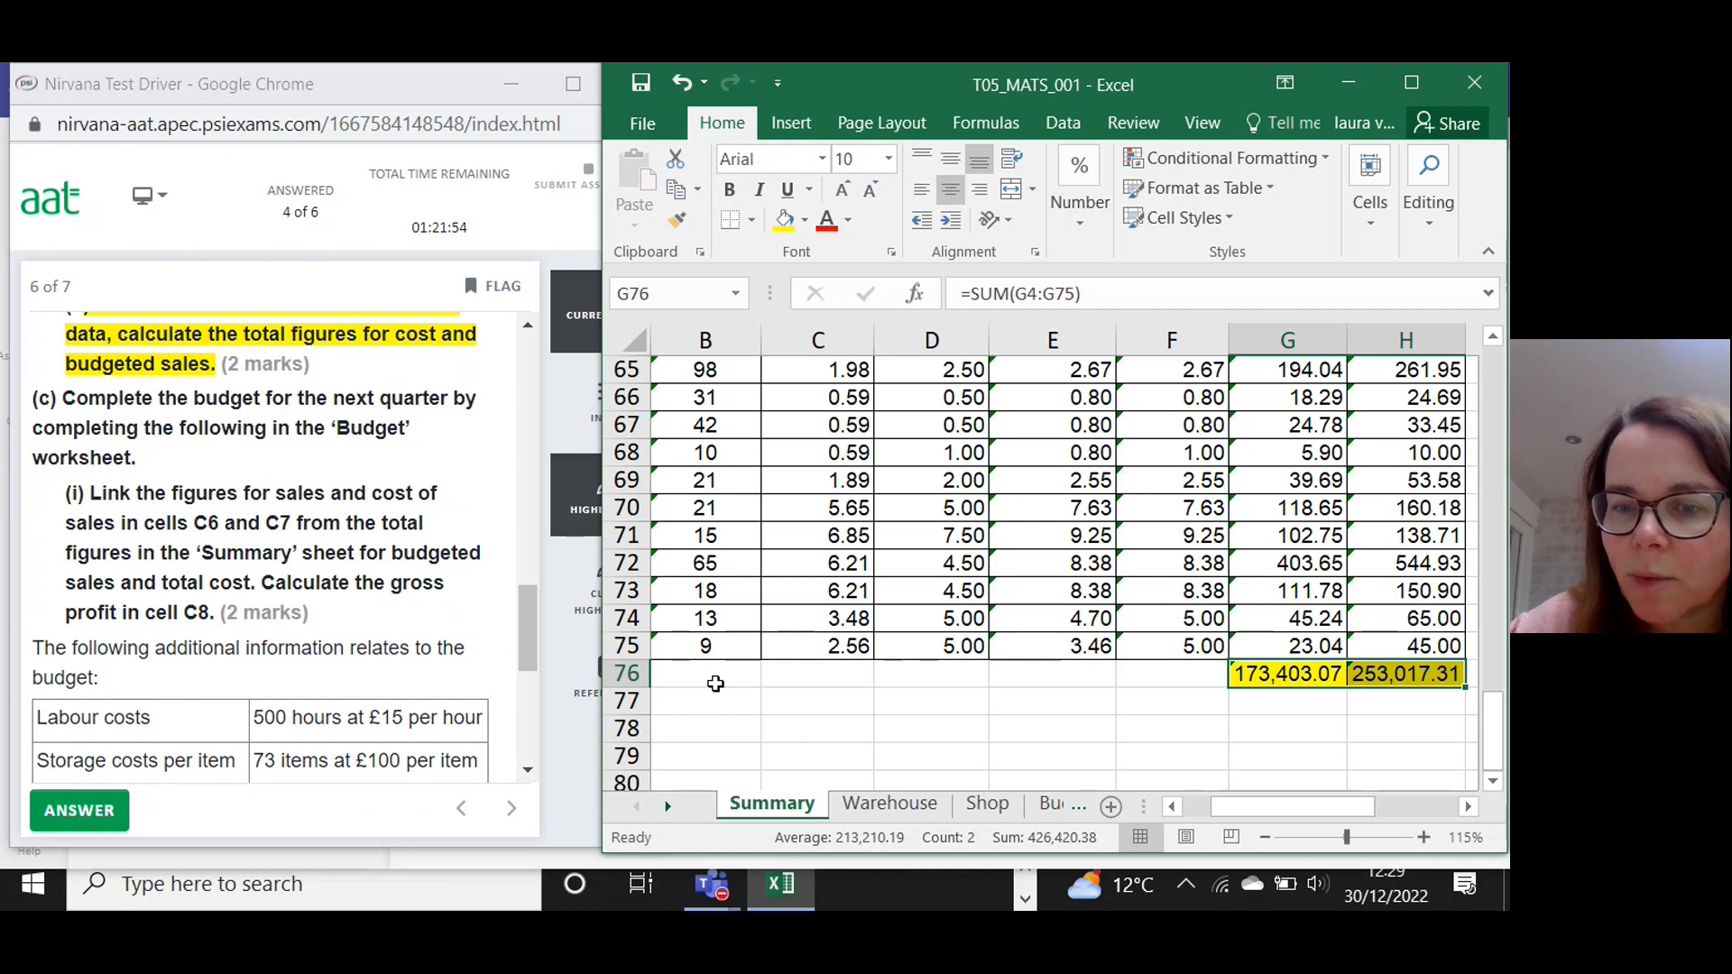
Link Sales in cell C6 of the Budget worksheet to the budgeted sales total with =Summary!H76.
click(1060, 806)
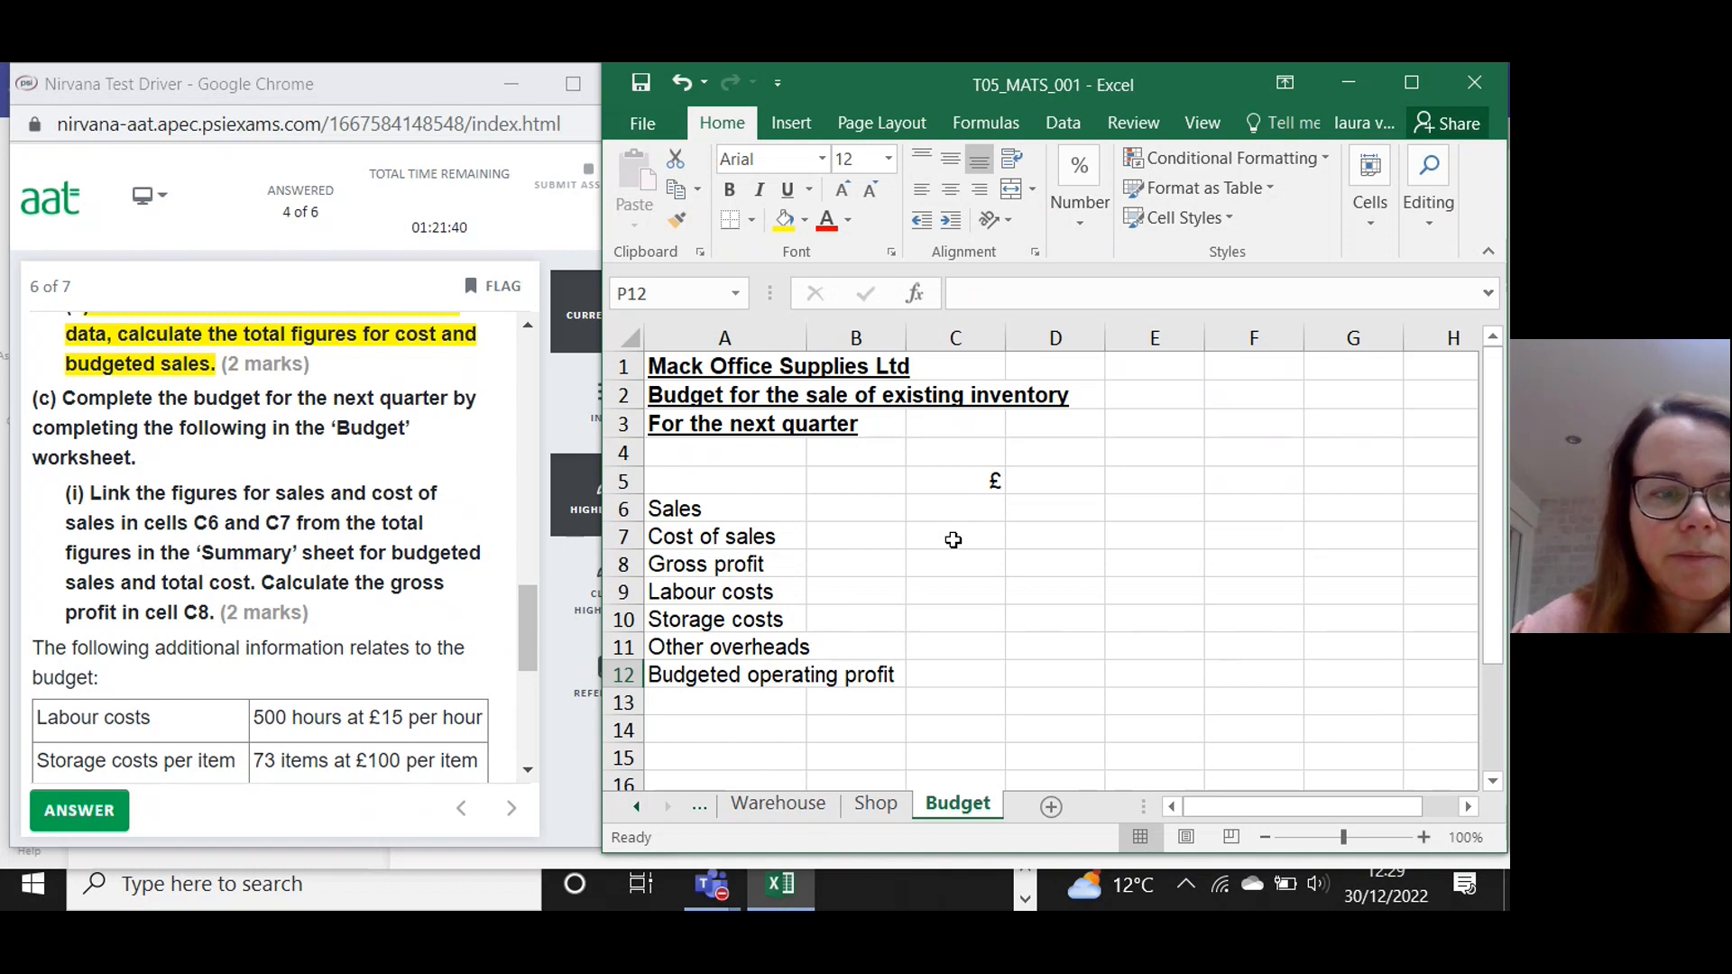
click(963, 514)
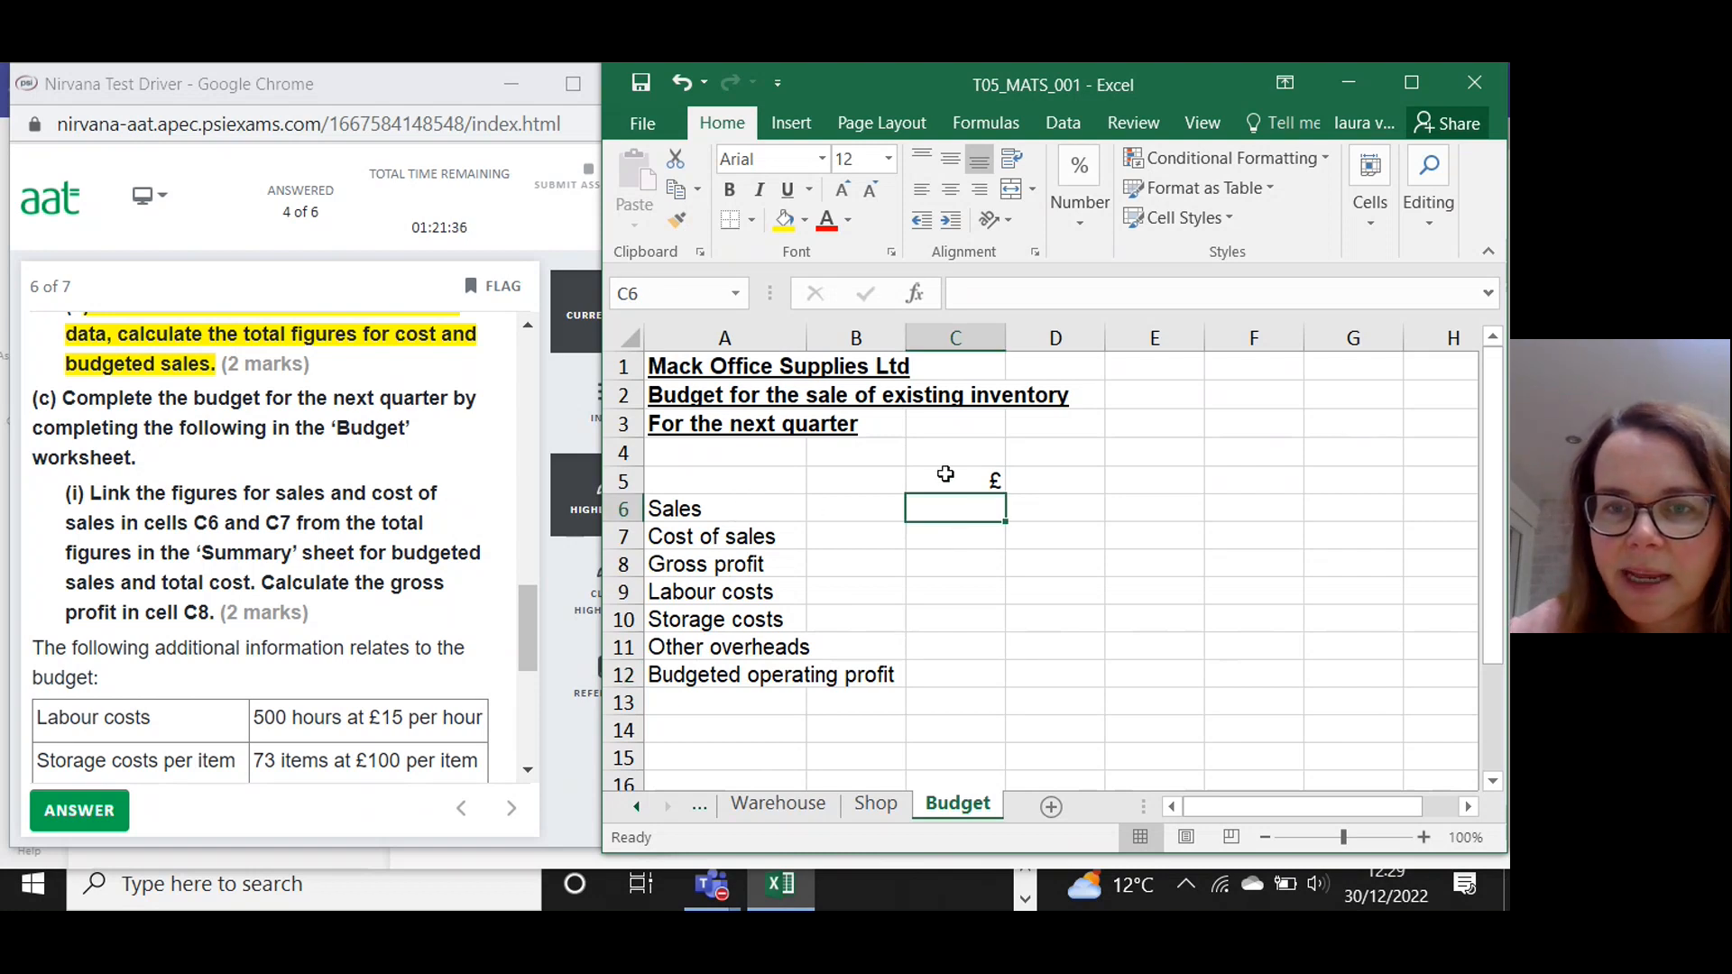
text(=)
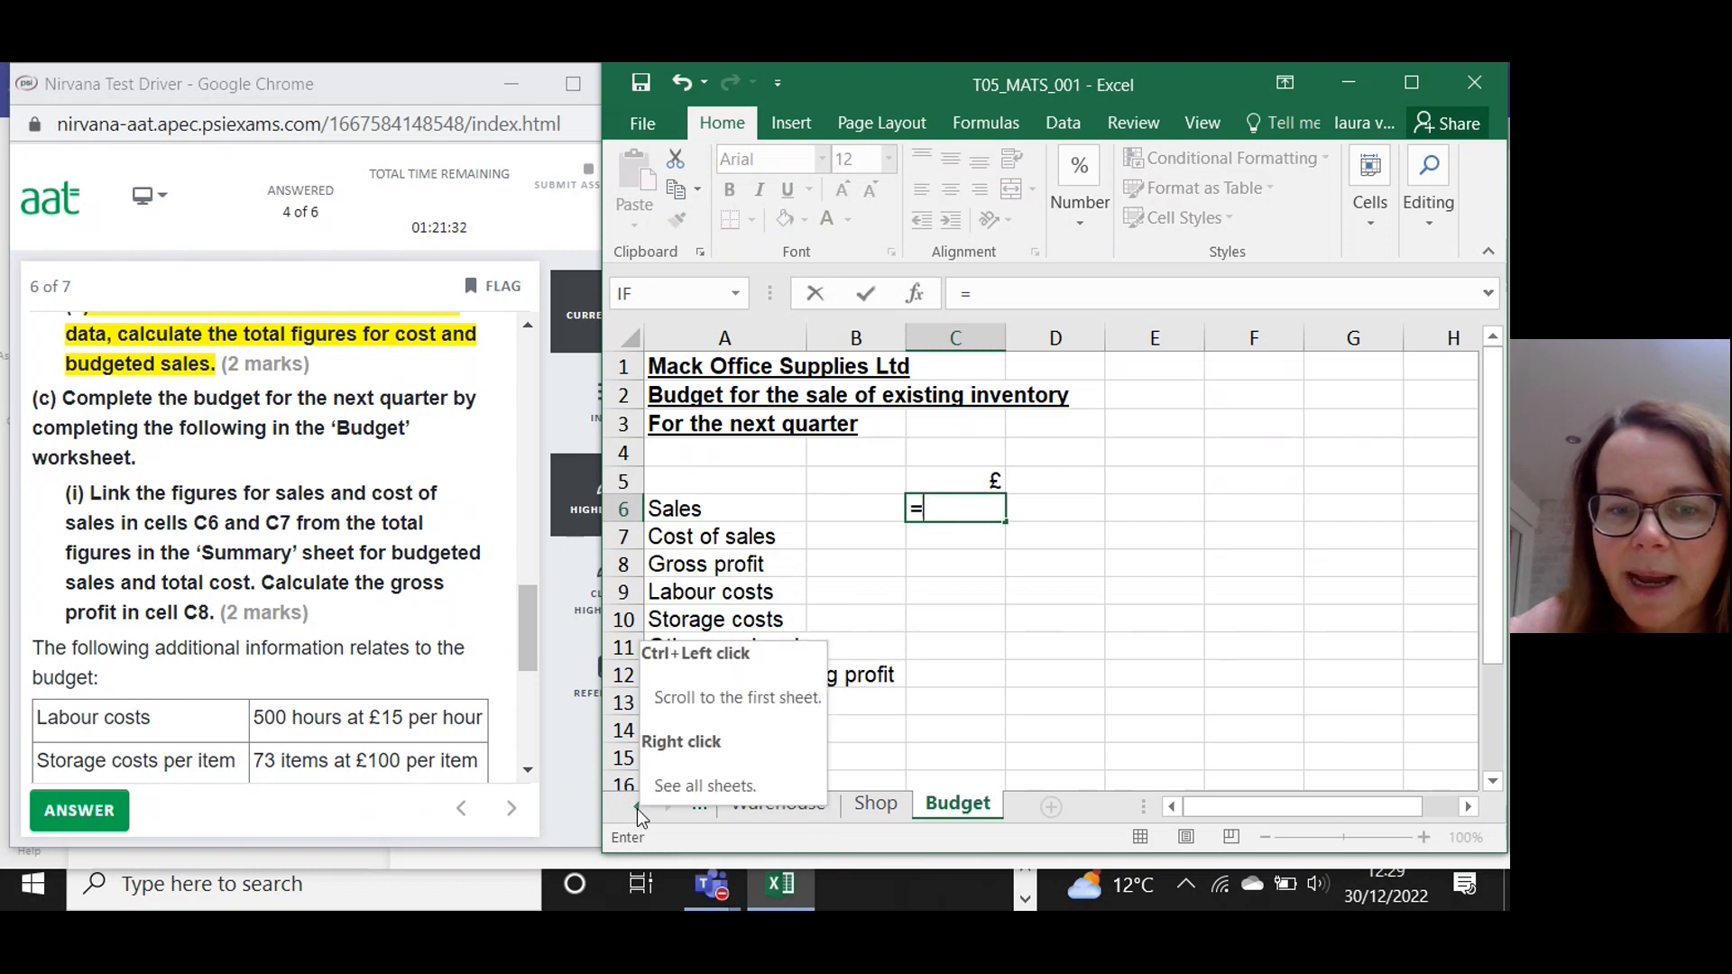
click(637, 808)
click(771, 803)
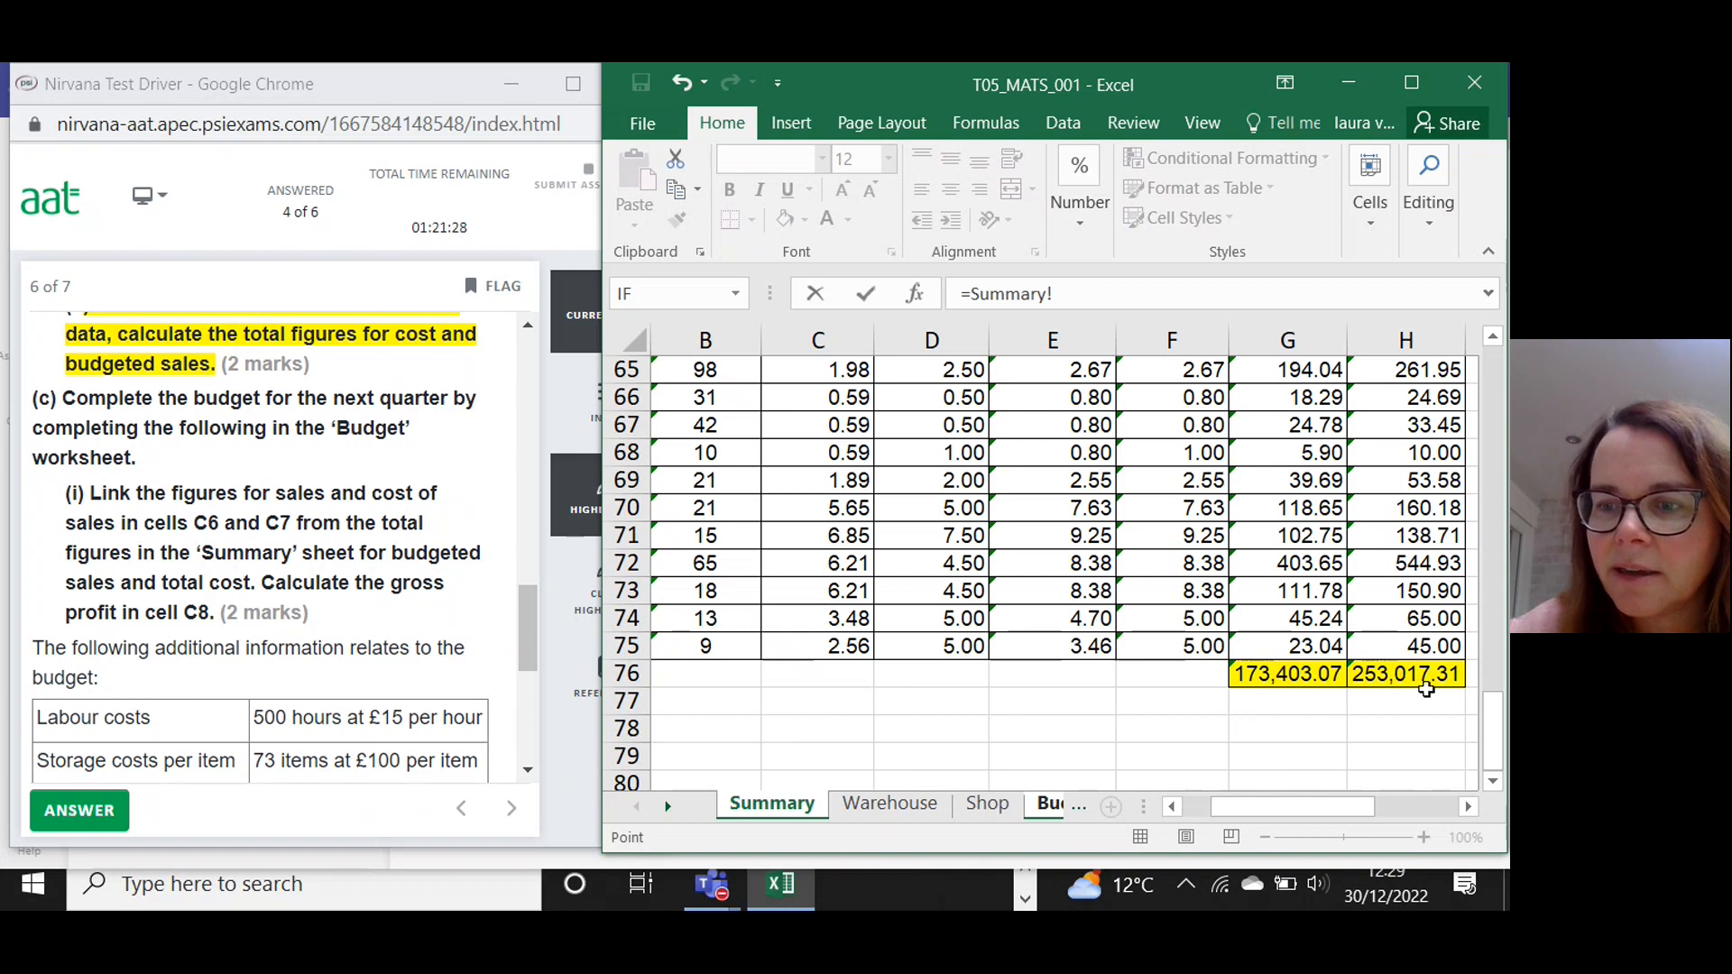
mouse_move(1493, 726)
mouse_down()
mouse_move(1493, 420)
mouse_move(1494, 748)
mouse_up()
click(1400, 675)
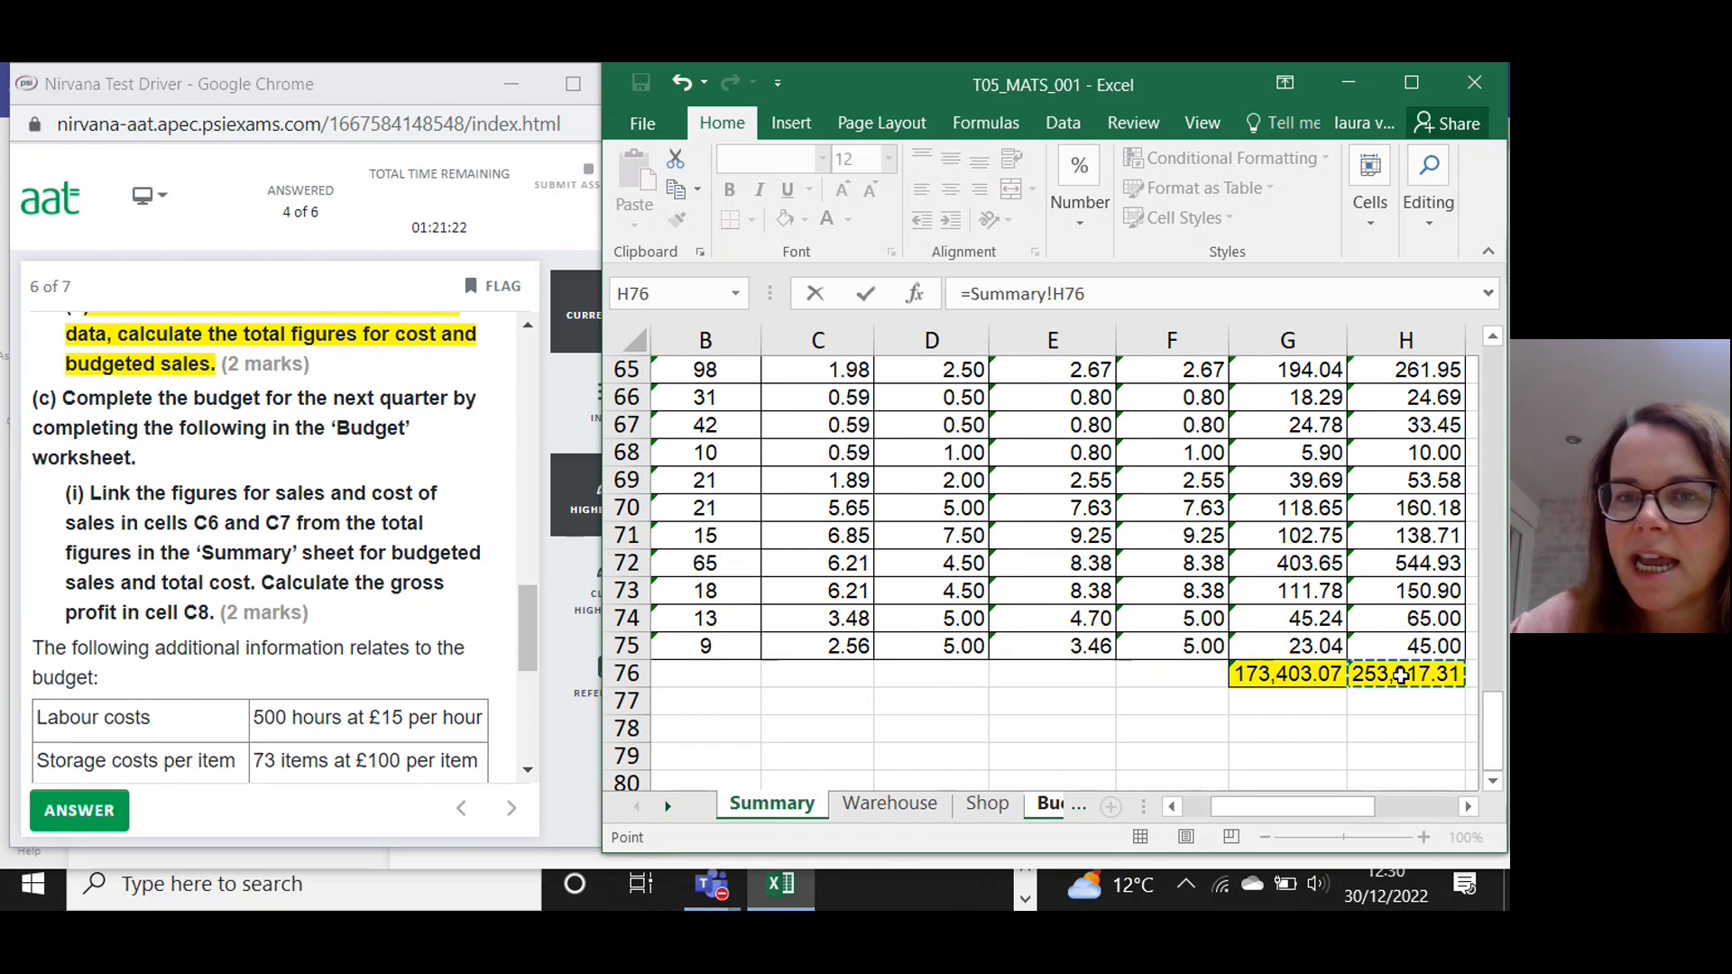
key(Return)
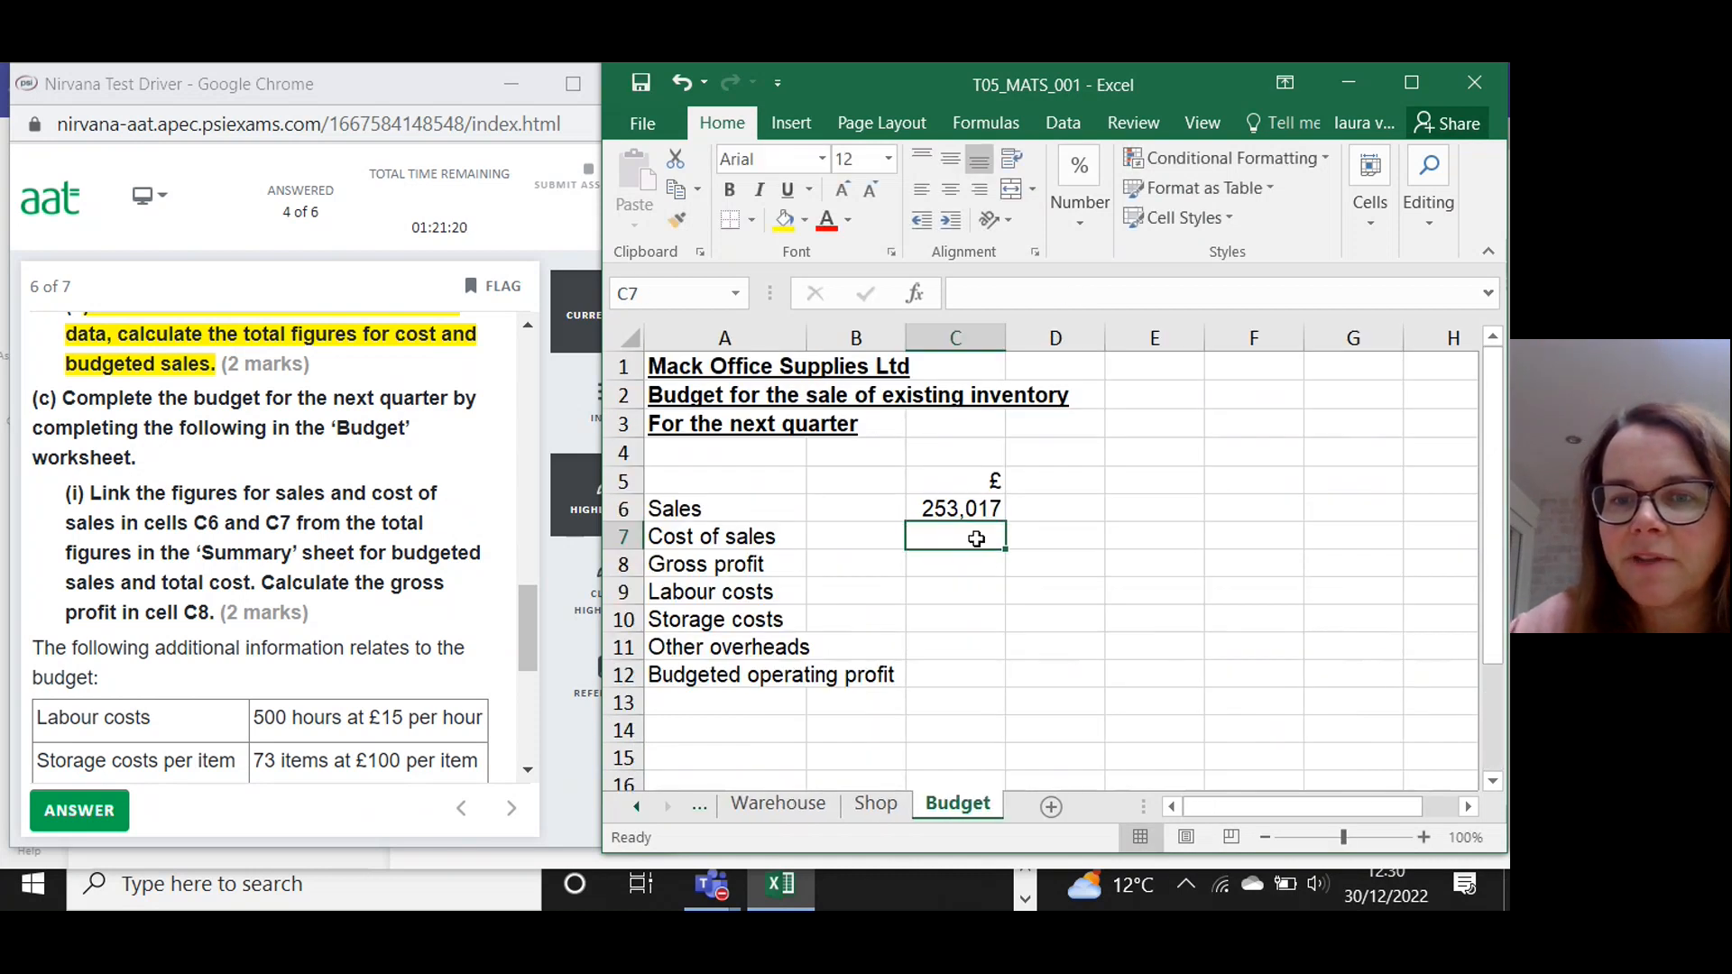
Link Cost of sales in Budget cell C7 to the total cost with =Summary!G76.
text(=)
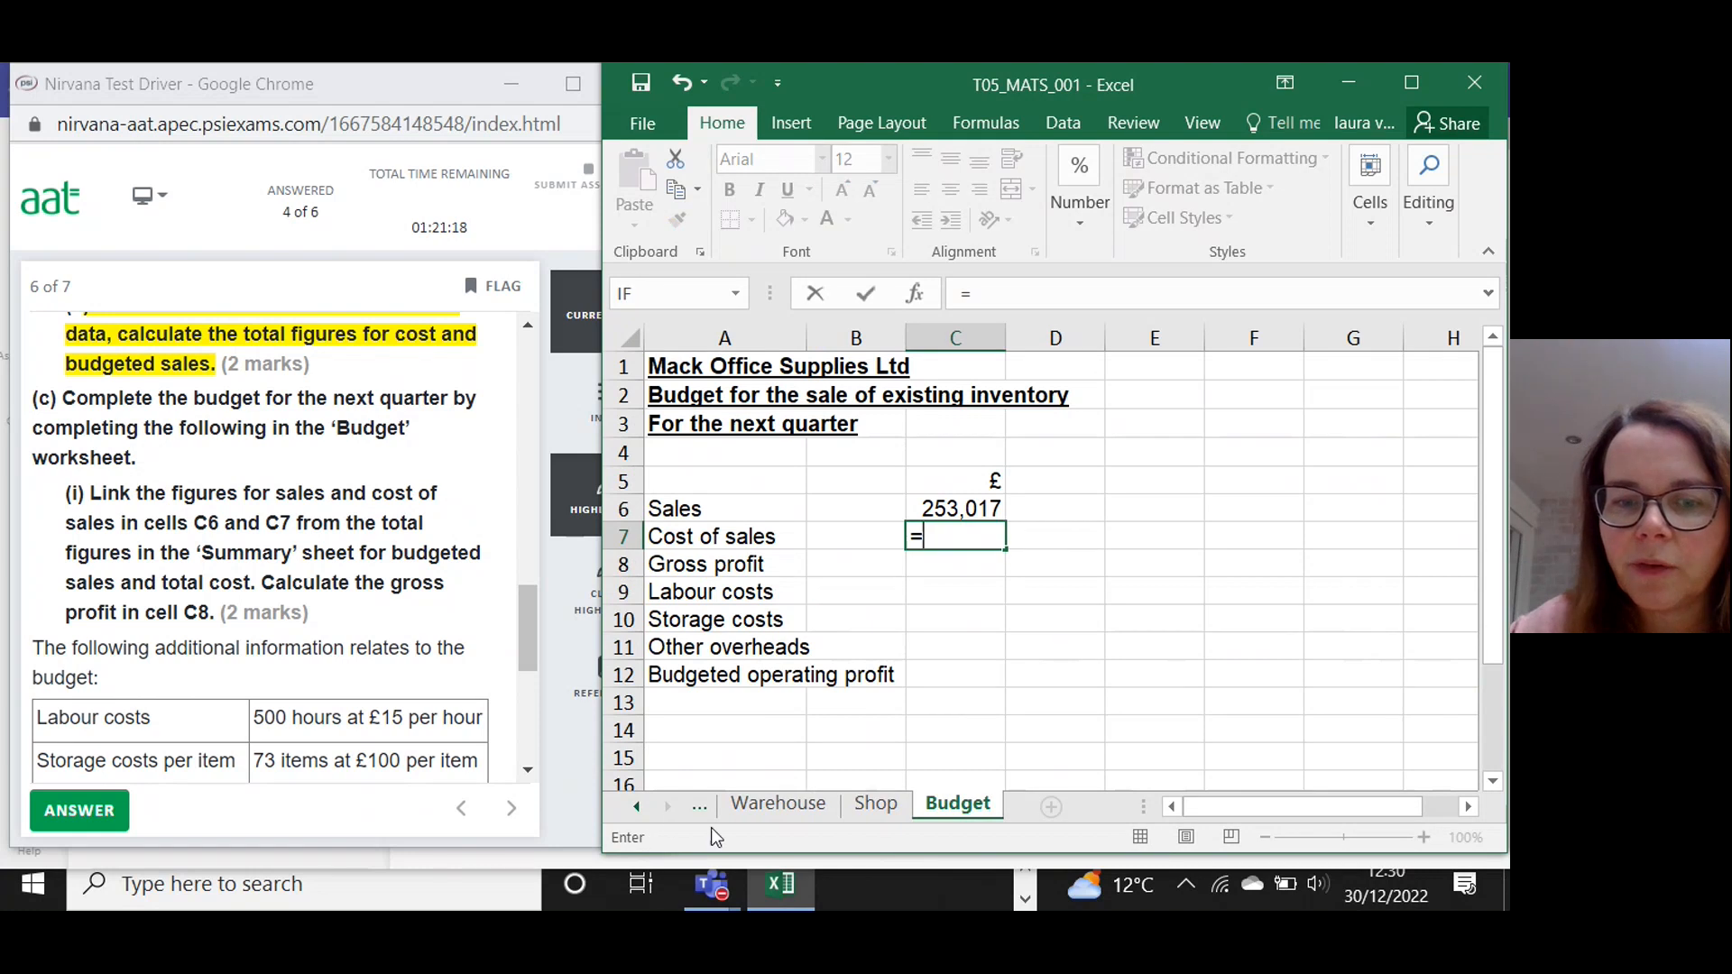
click(641, 811)
click(751, 812)
click(1273, 676)
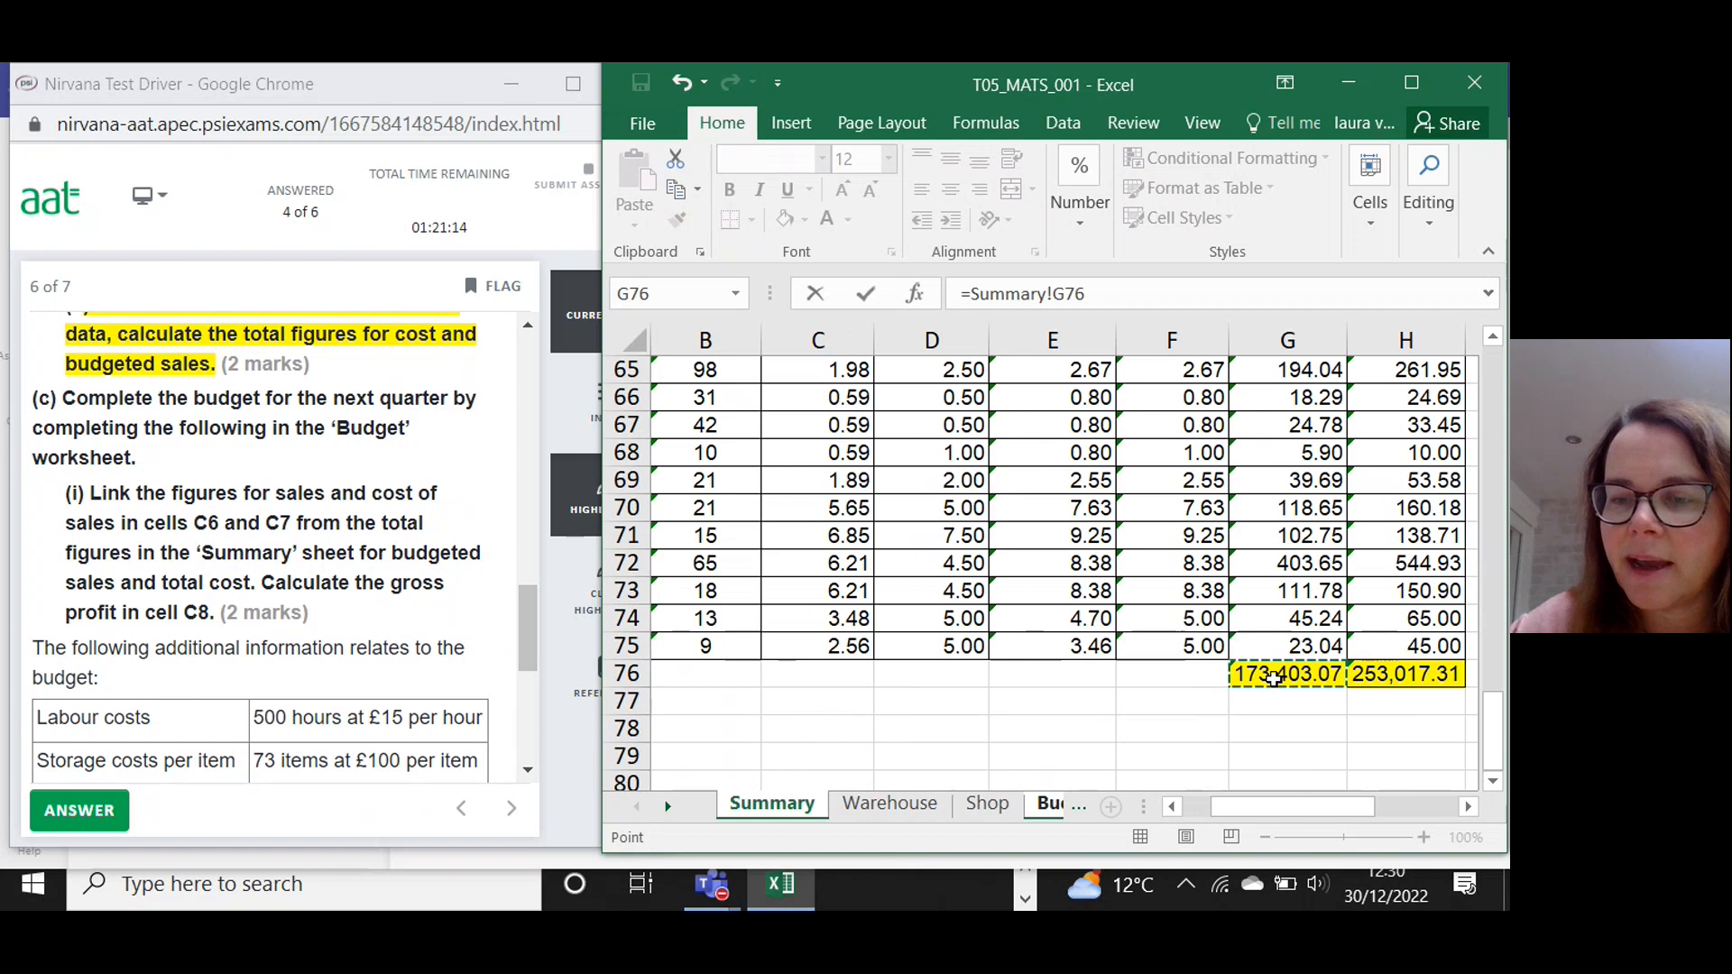
key(Return)
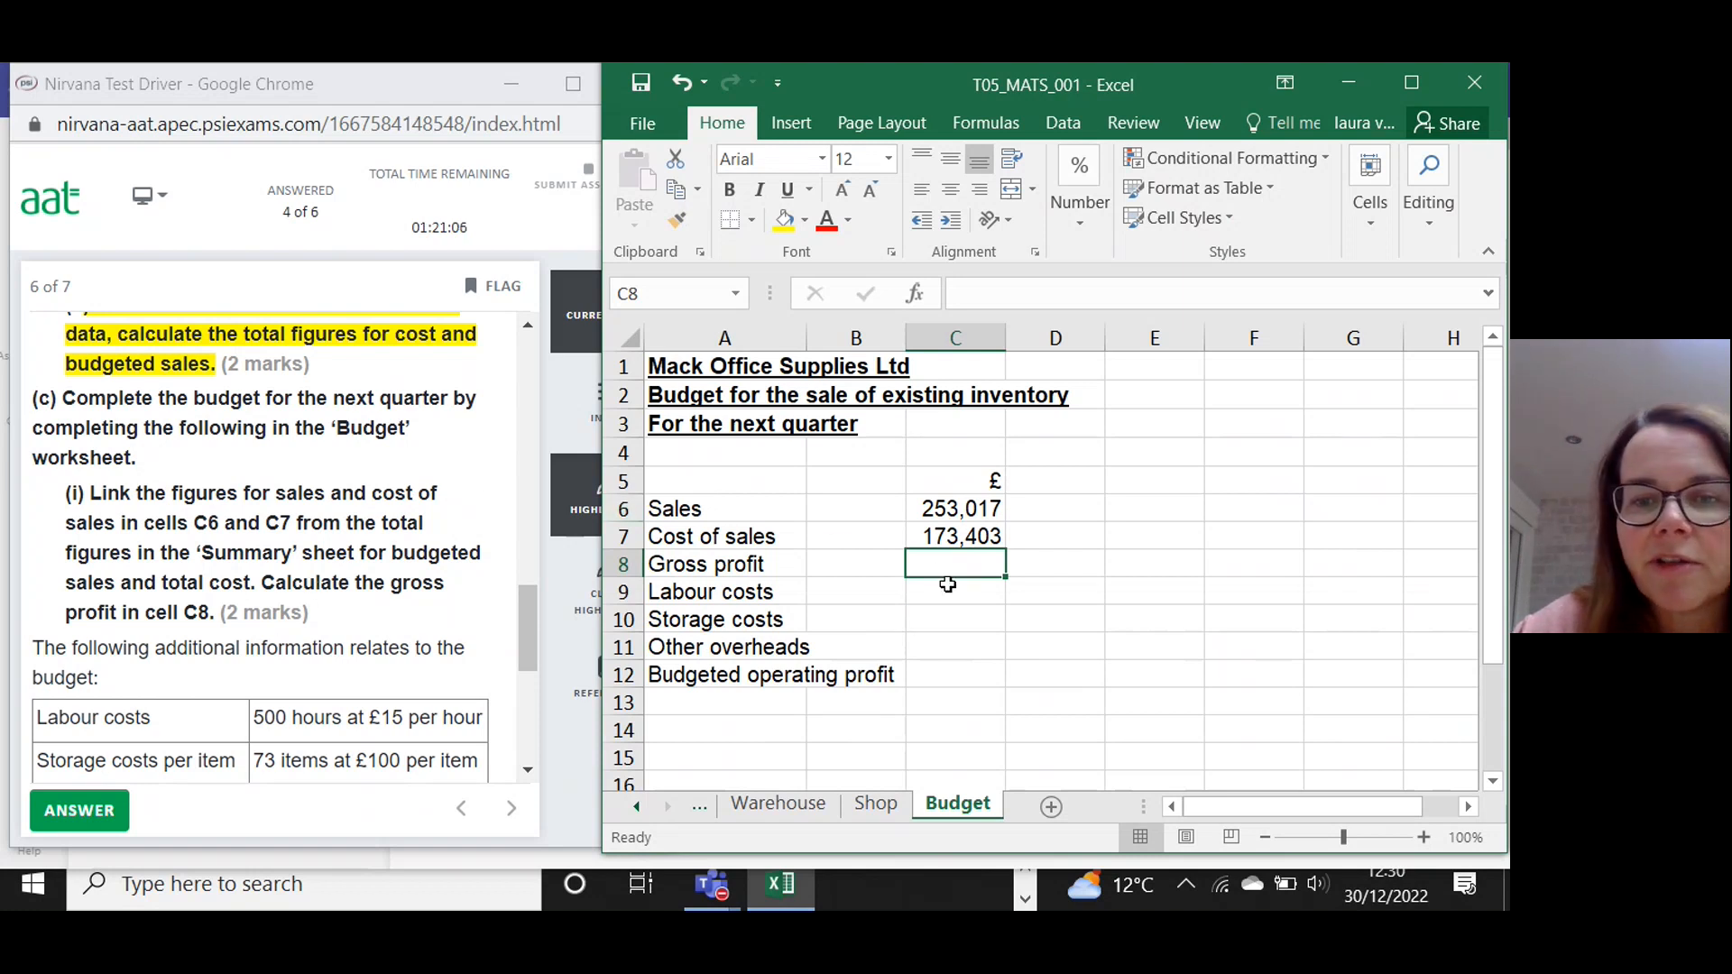
Calculate the gross profit in C8 with =C6-C7 and highlight requirement (c)(i) in the task instructions.
text(=)
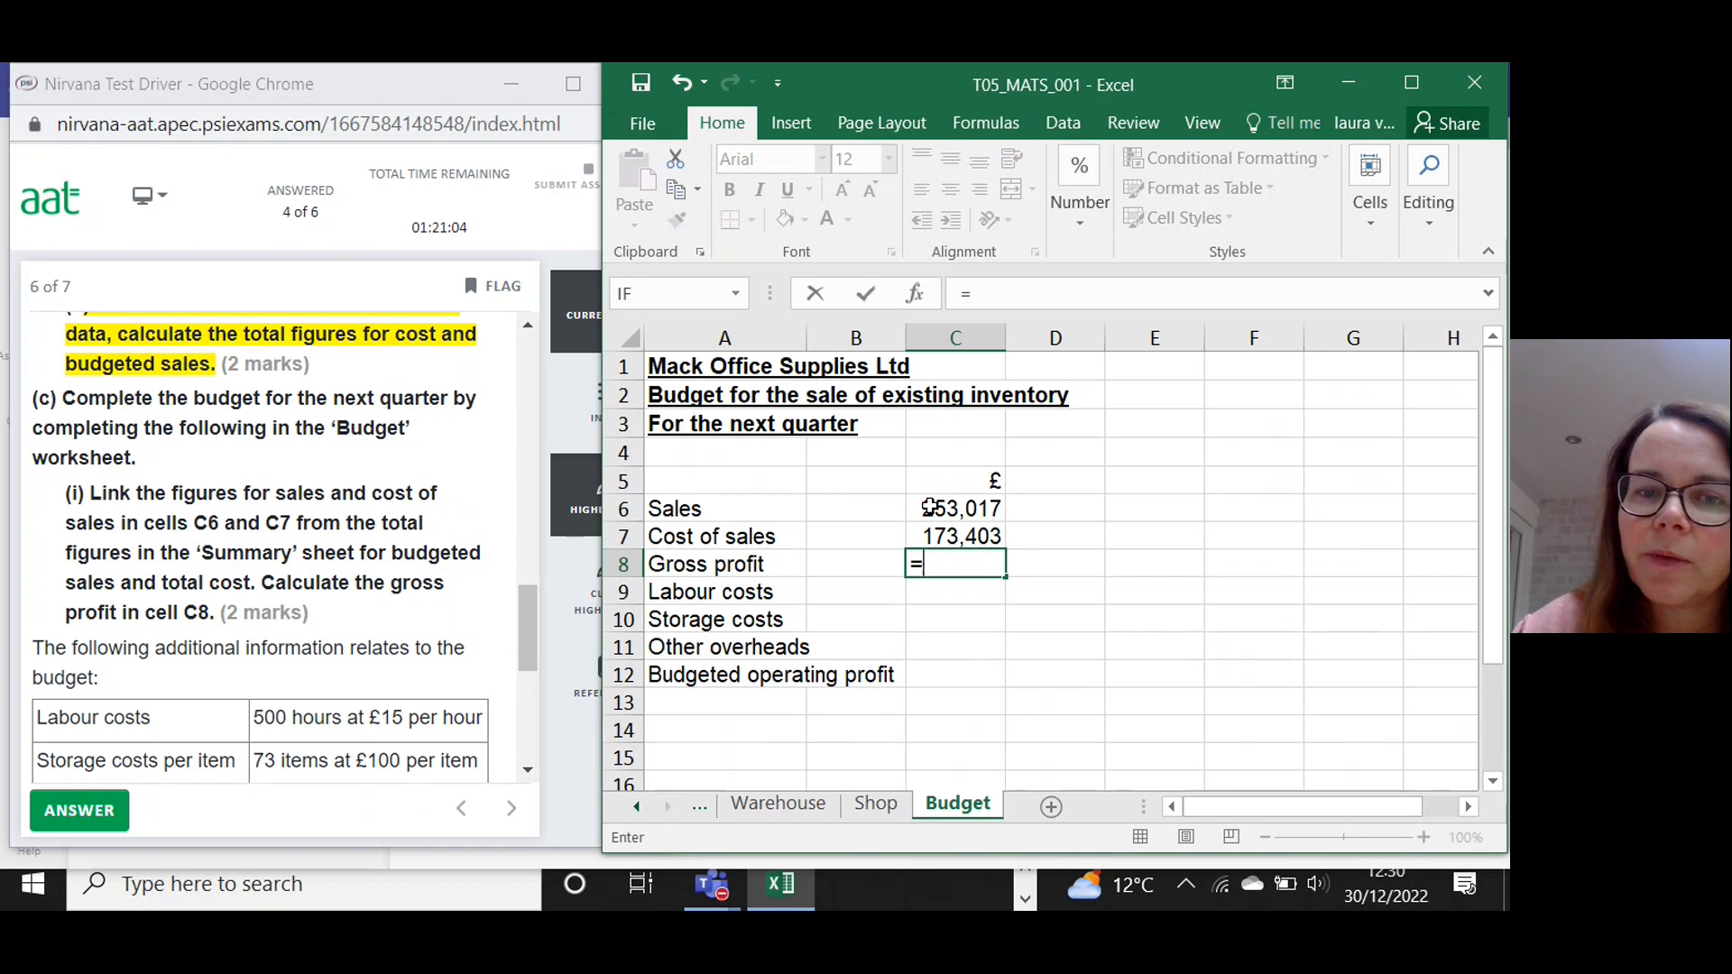
click(929, 507)
text(-)
click(931, 537)
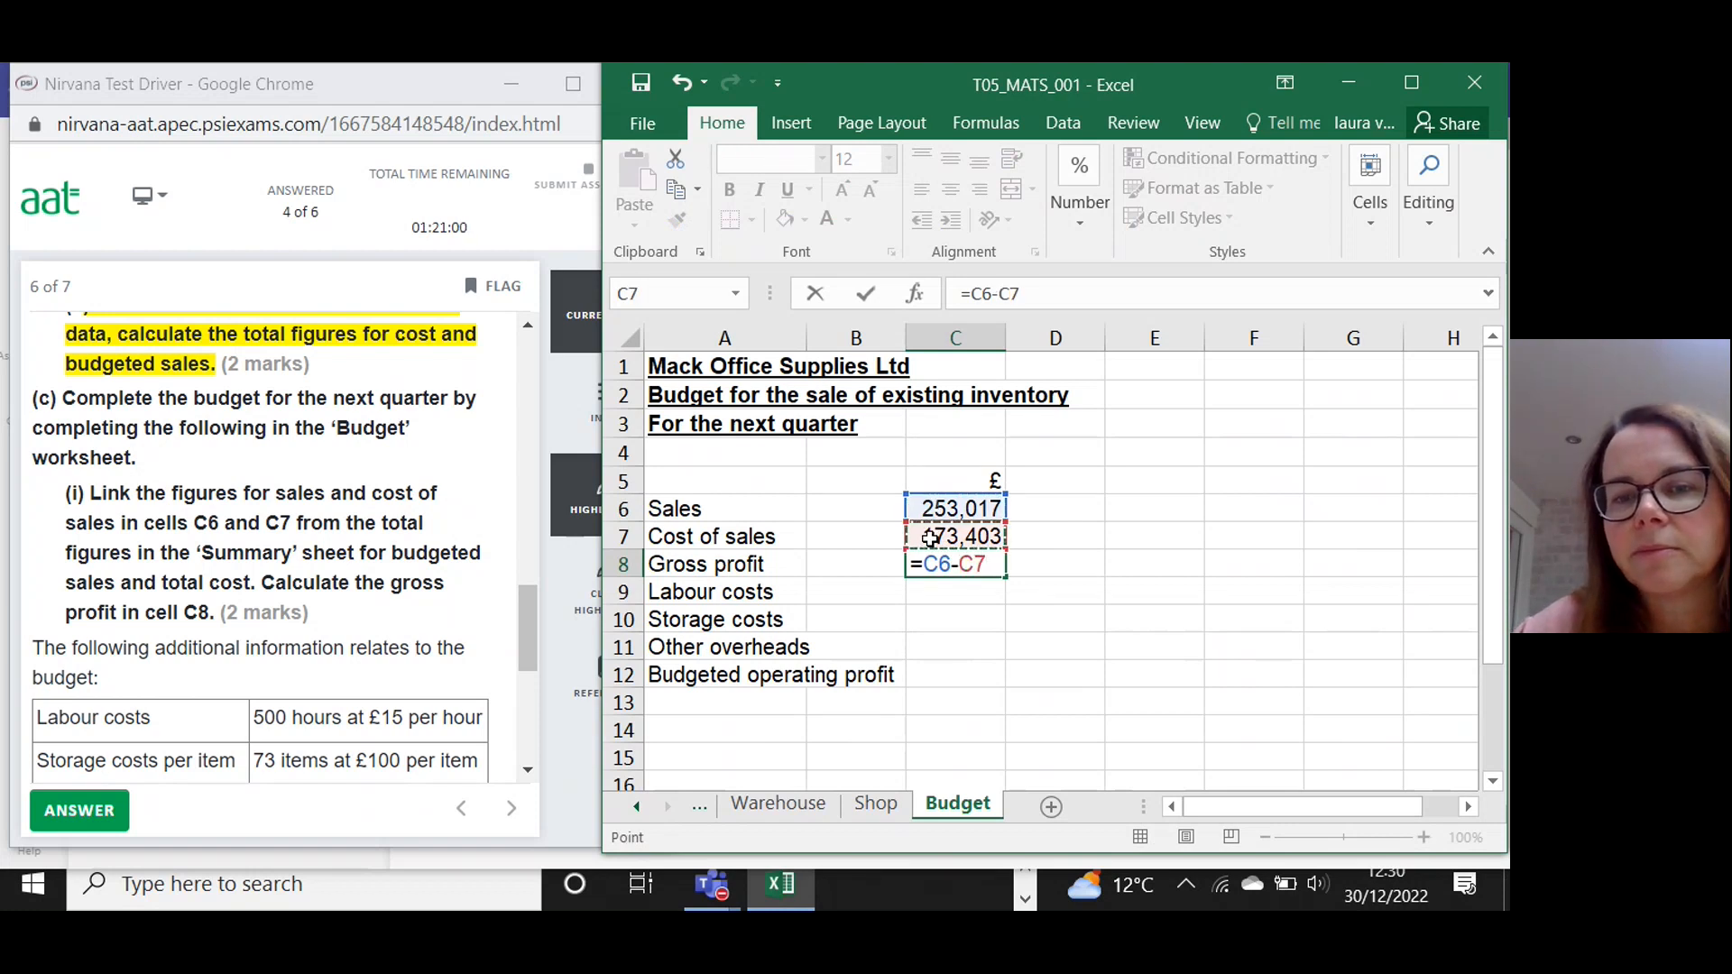
key(Return)
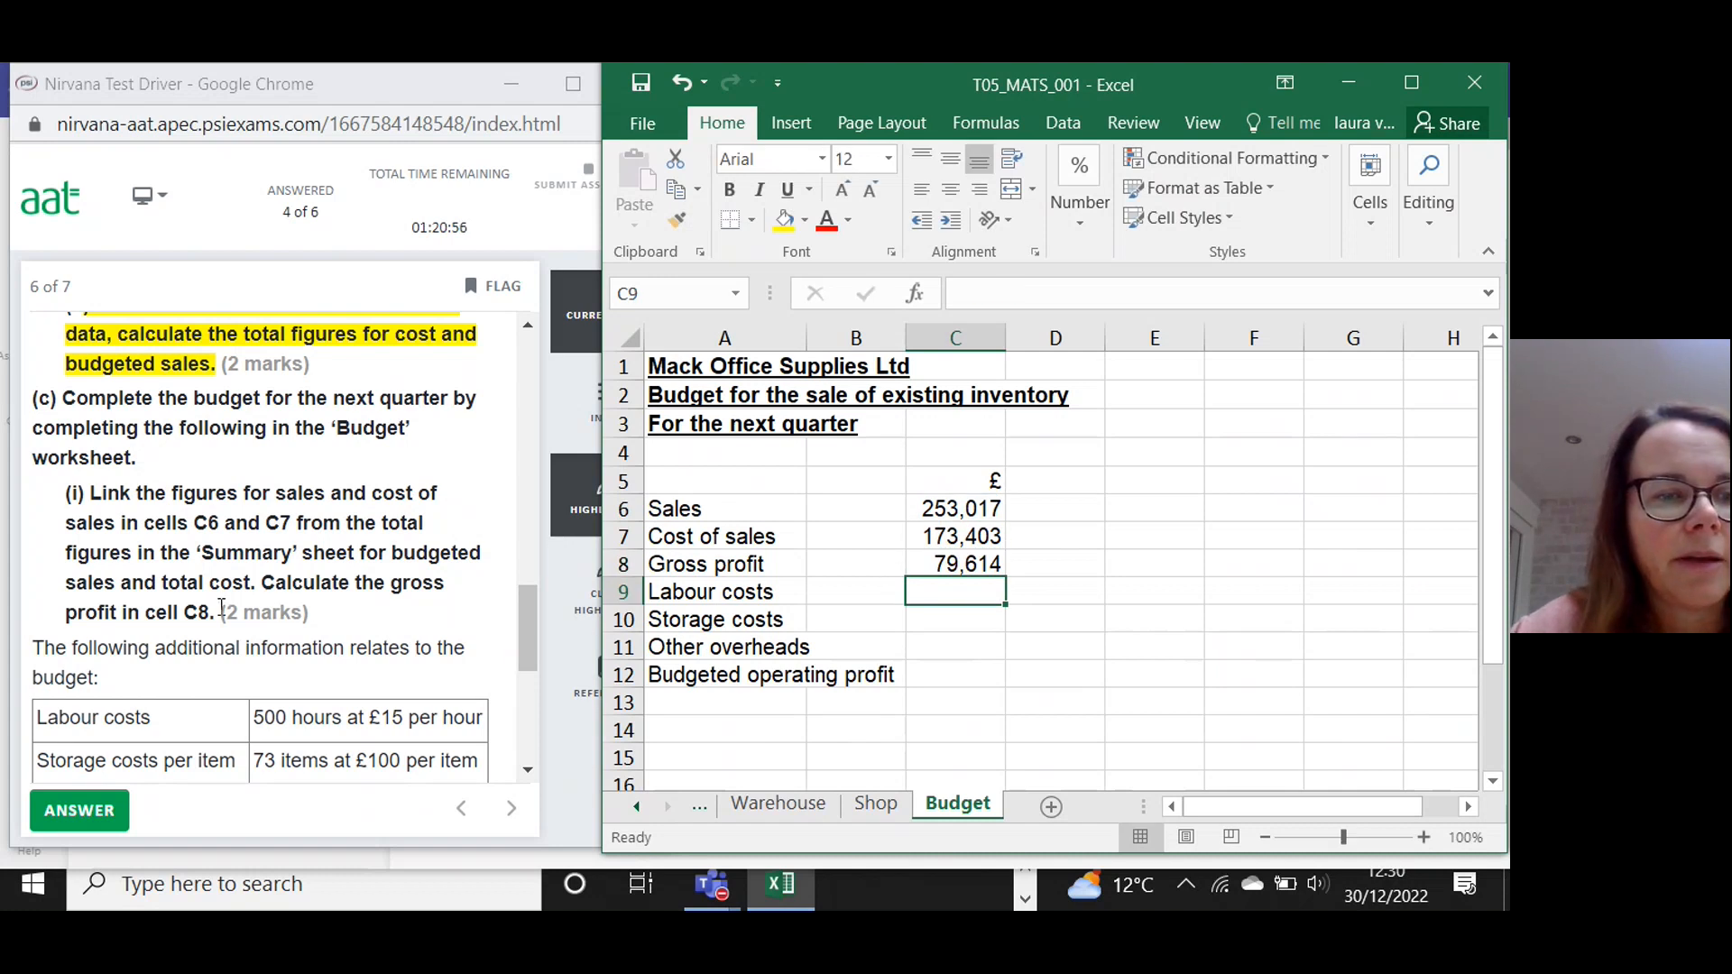
drag(221, 612, 90, 493)
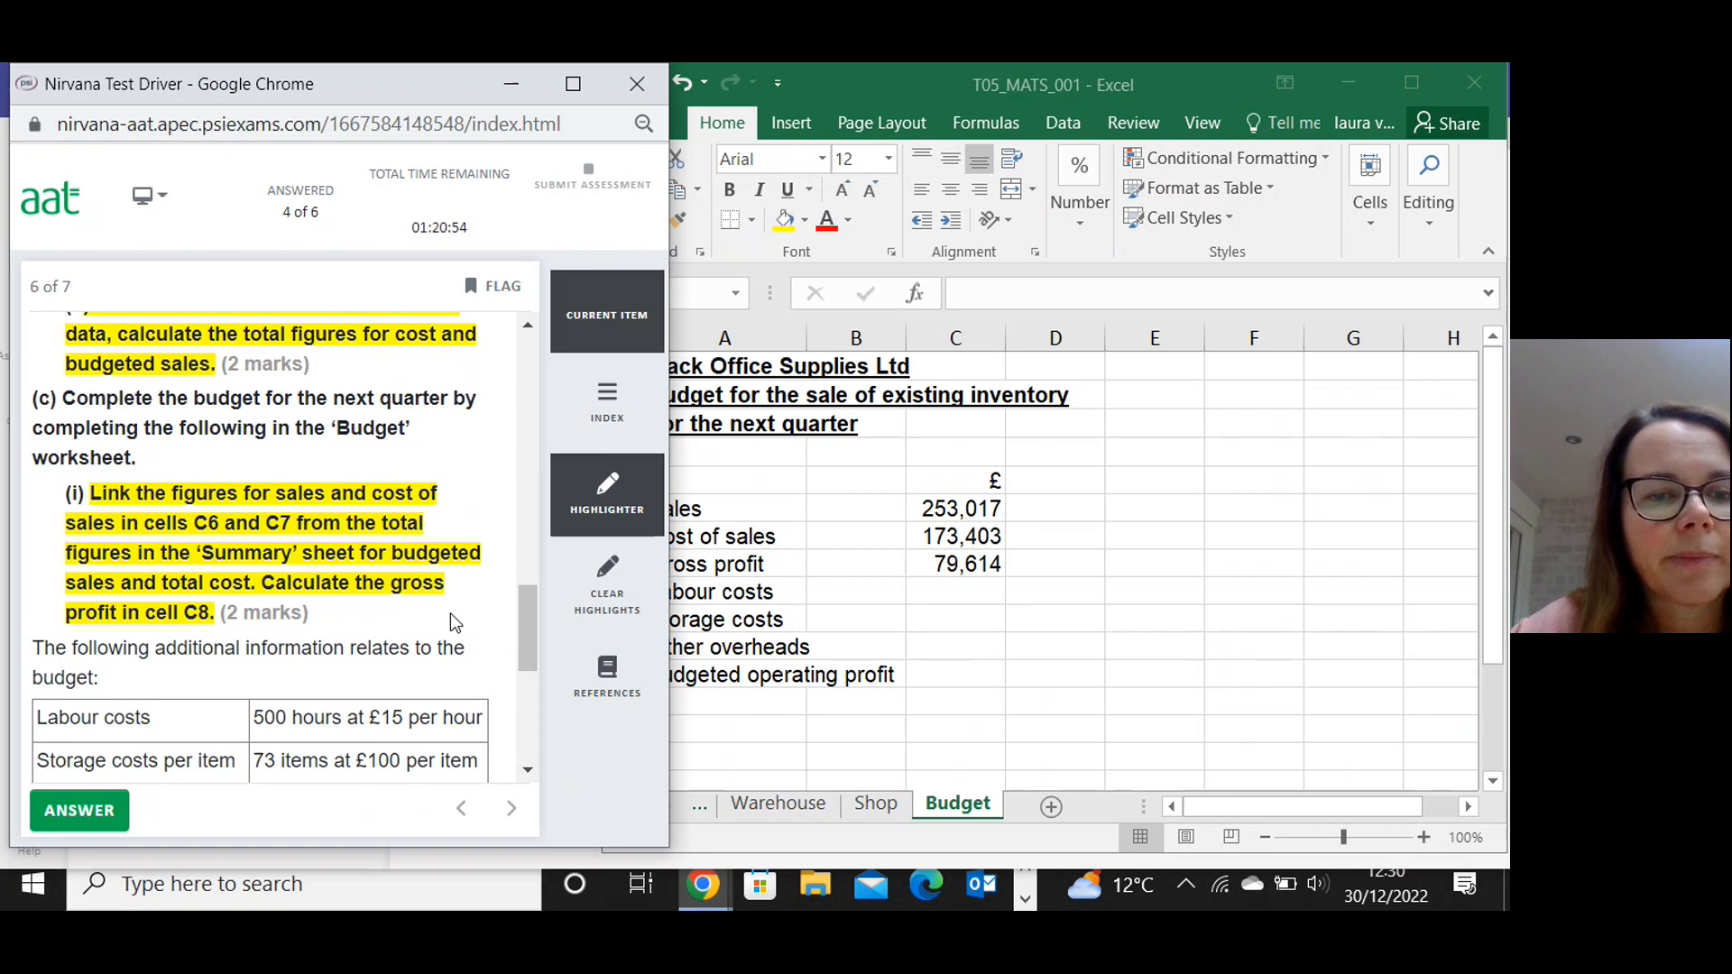
Calculate the labour costs in C9 with =500*15, using the additional budget information in the task.
drag(521, 610, 523, 669)
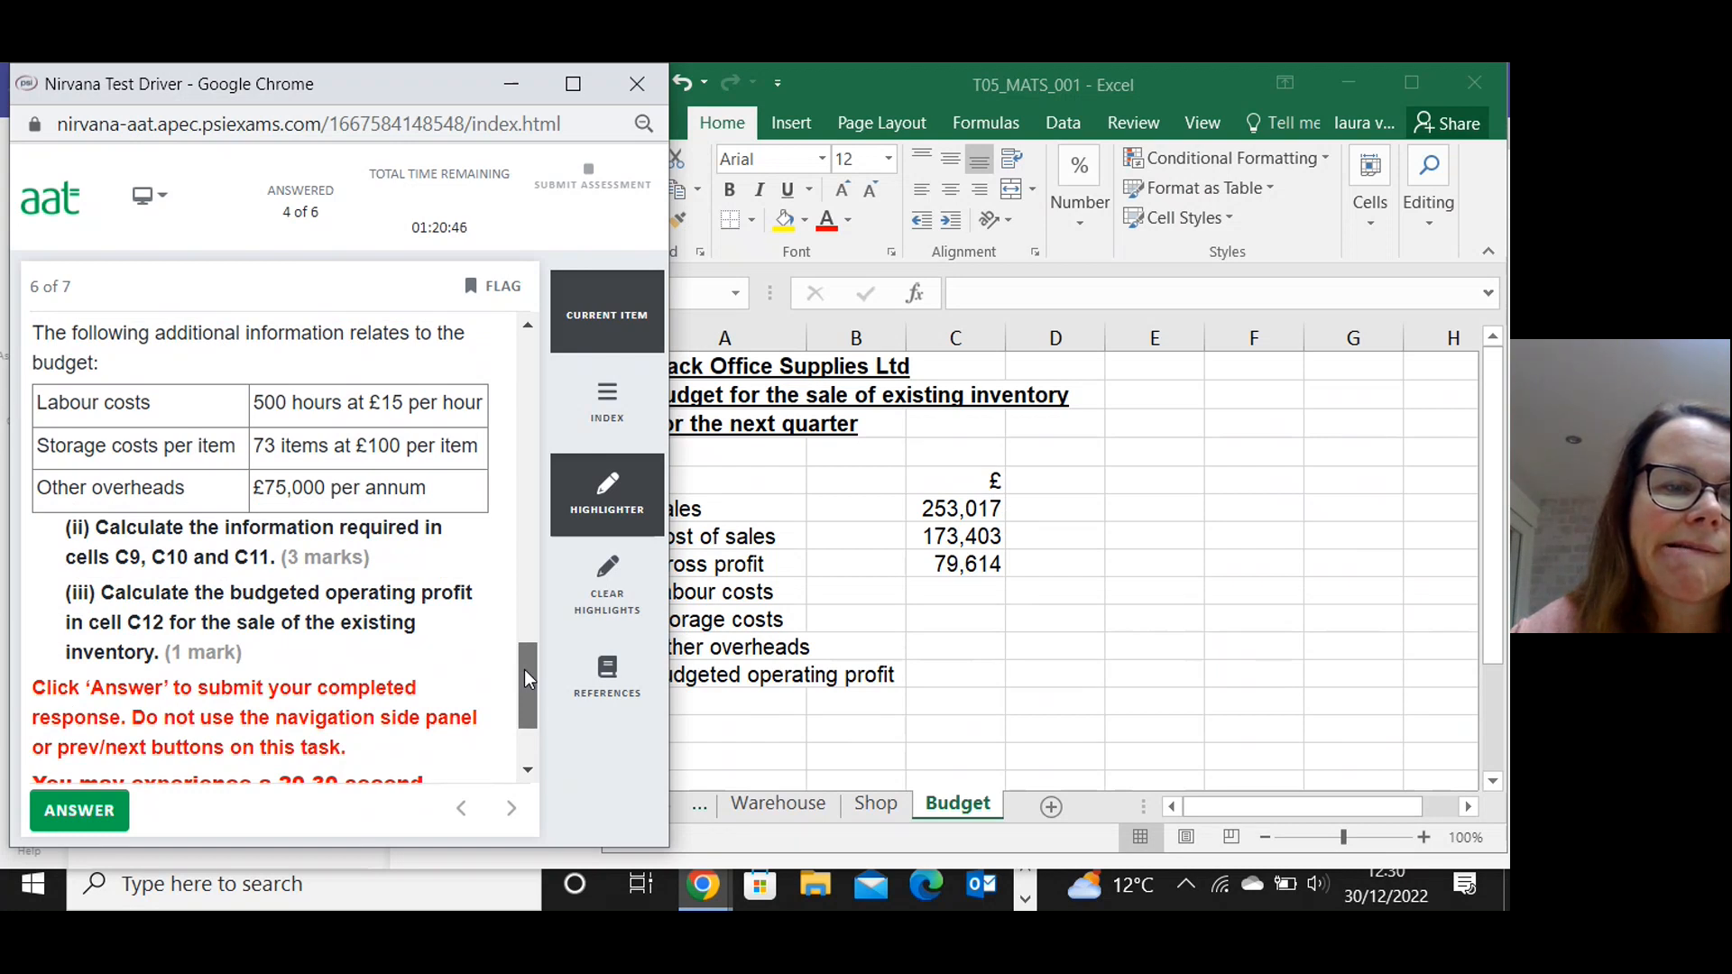
drag(523, 670, 523, 658)
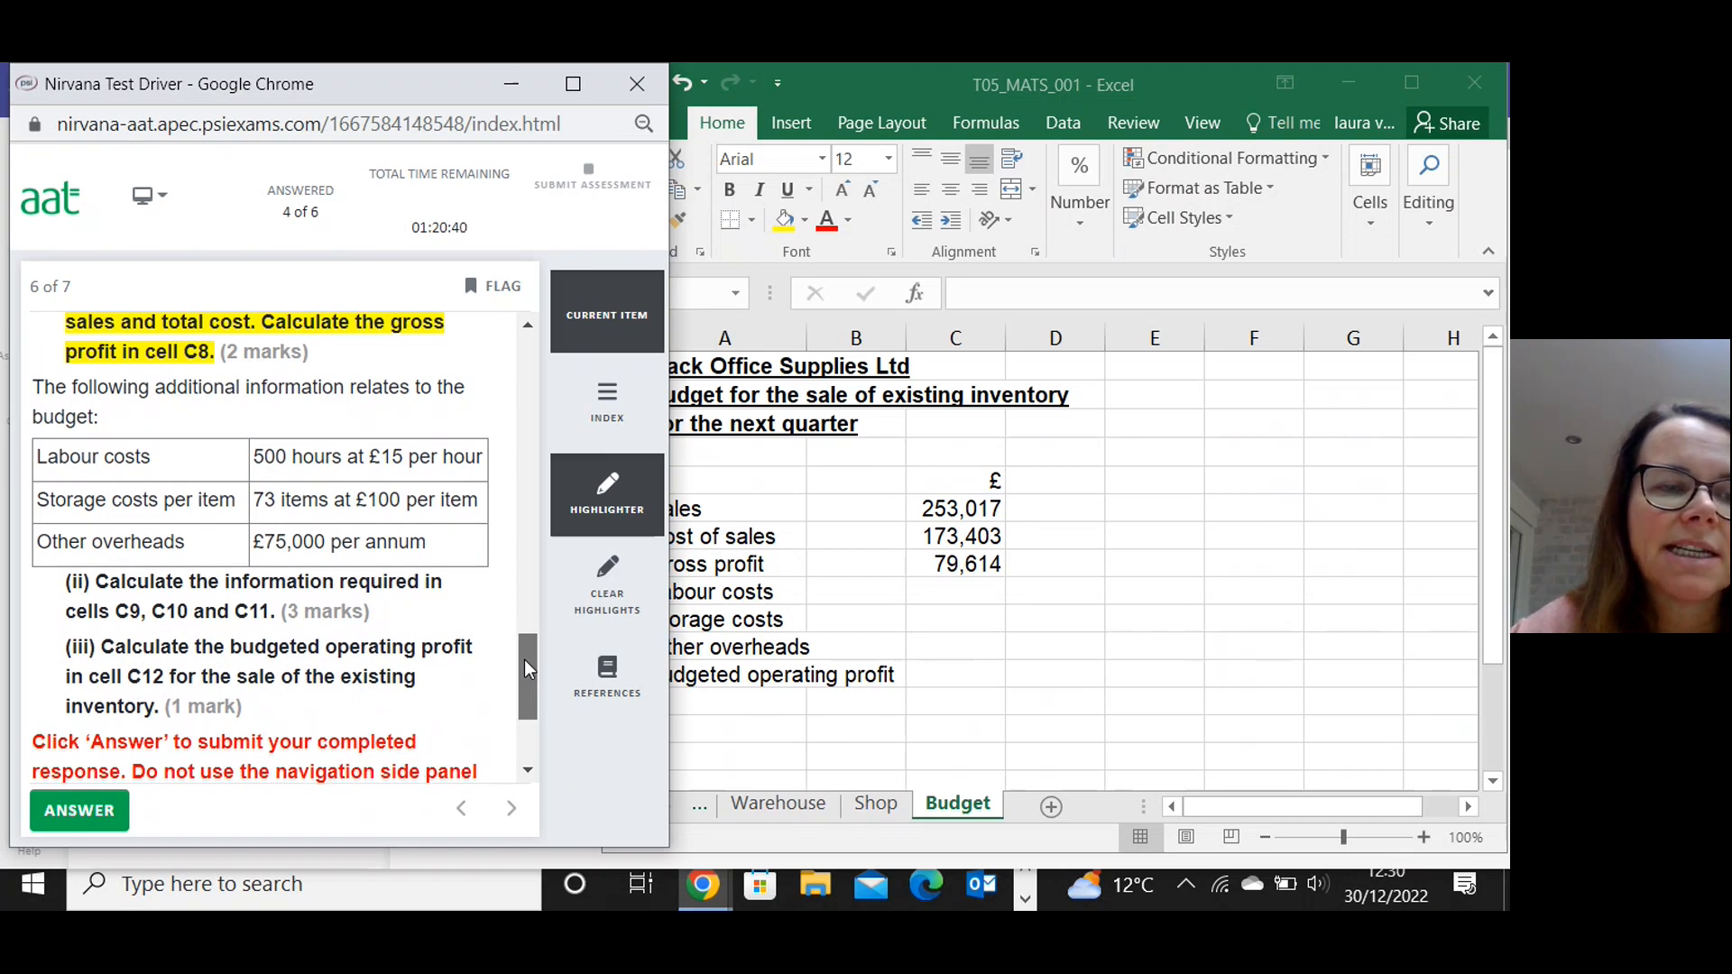
drag(523, 659, 523, 660)
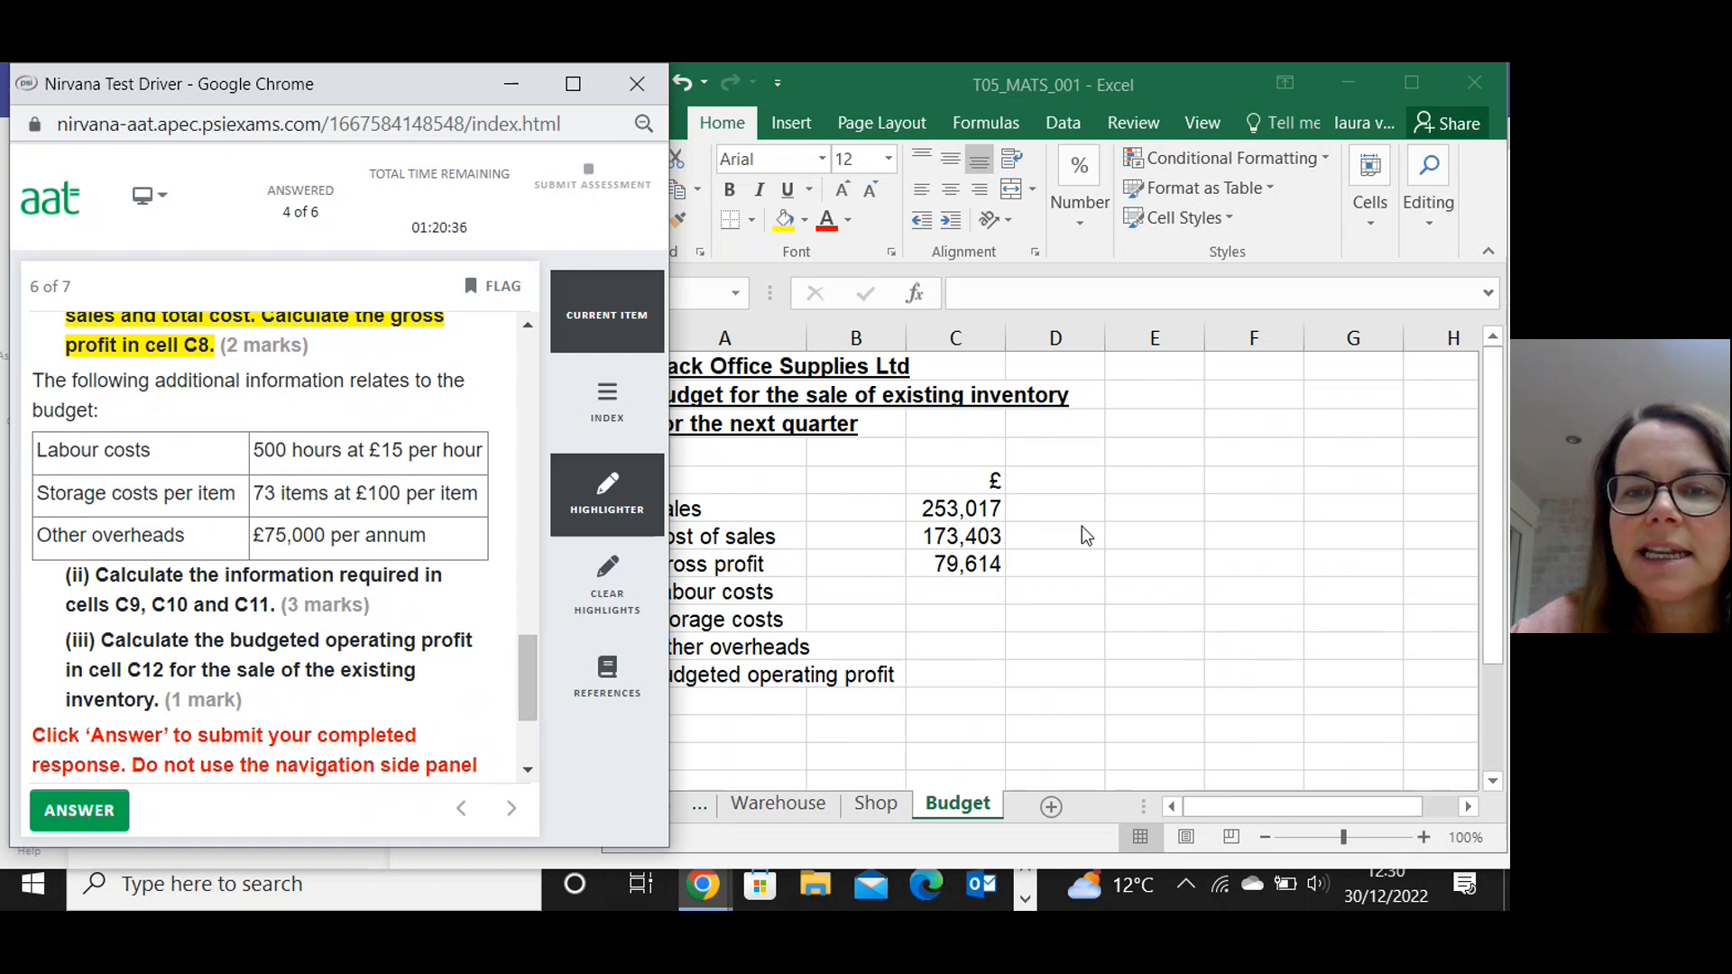
click(955, 592)
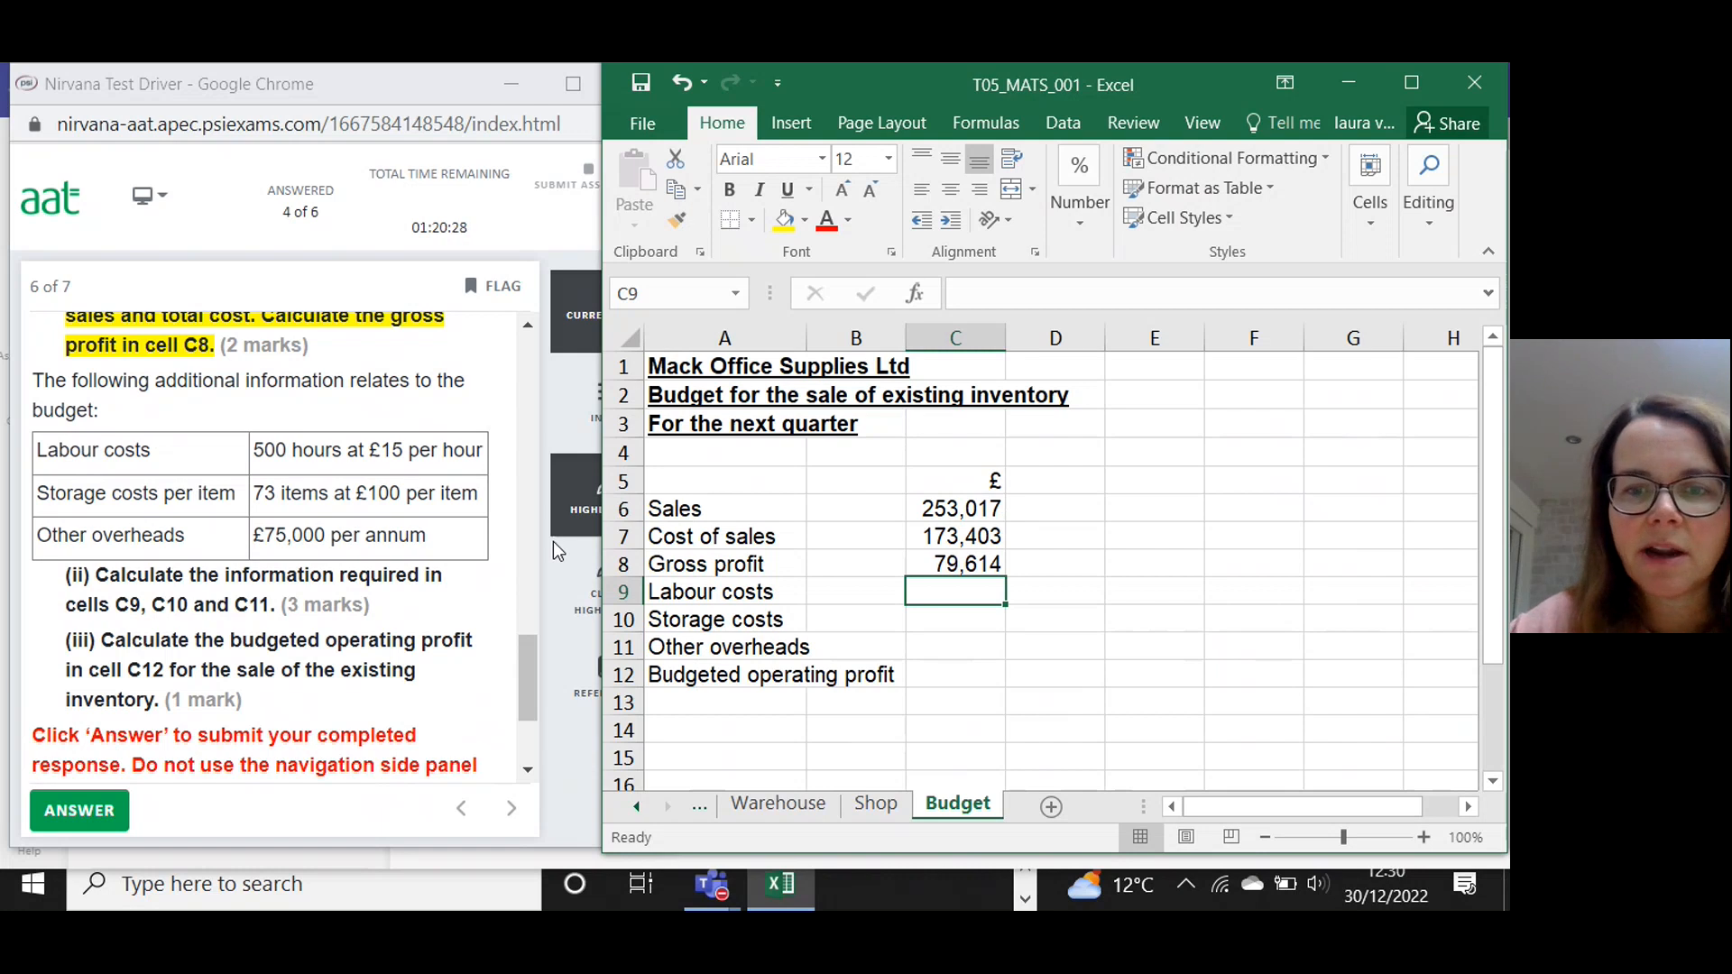
text(=500)
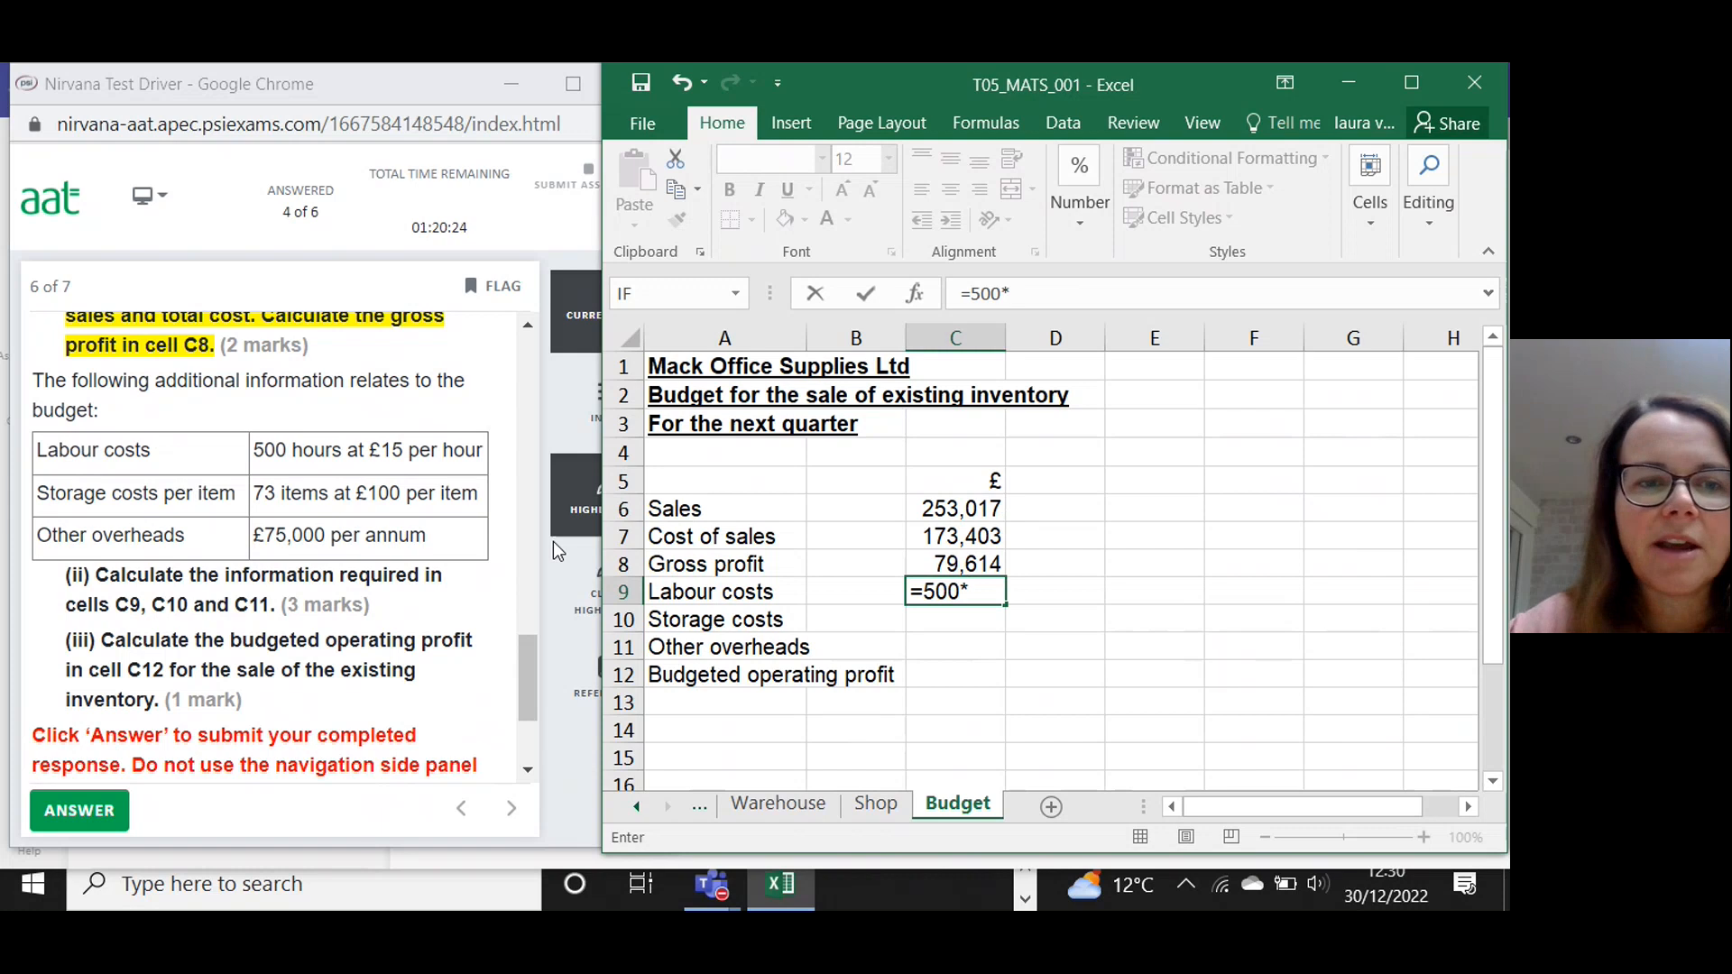
text(*15)
key(Return)
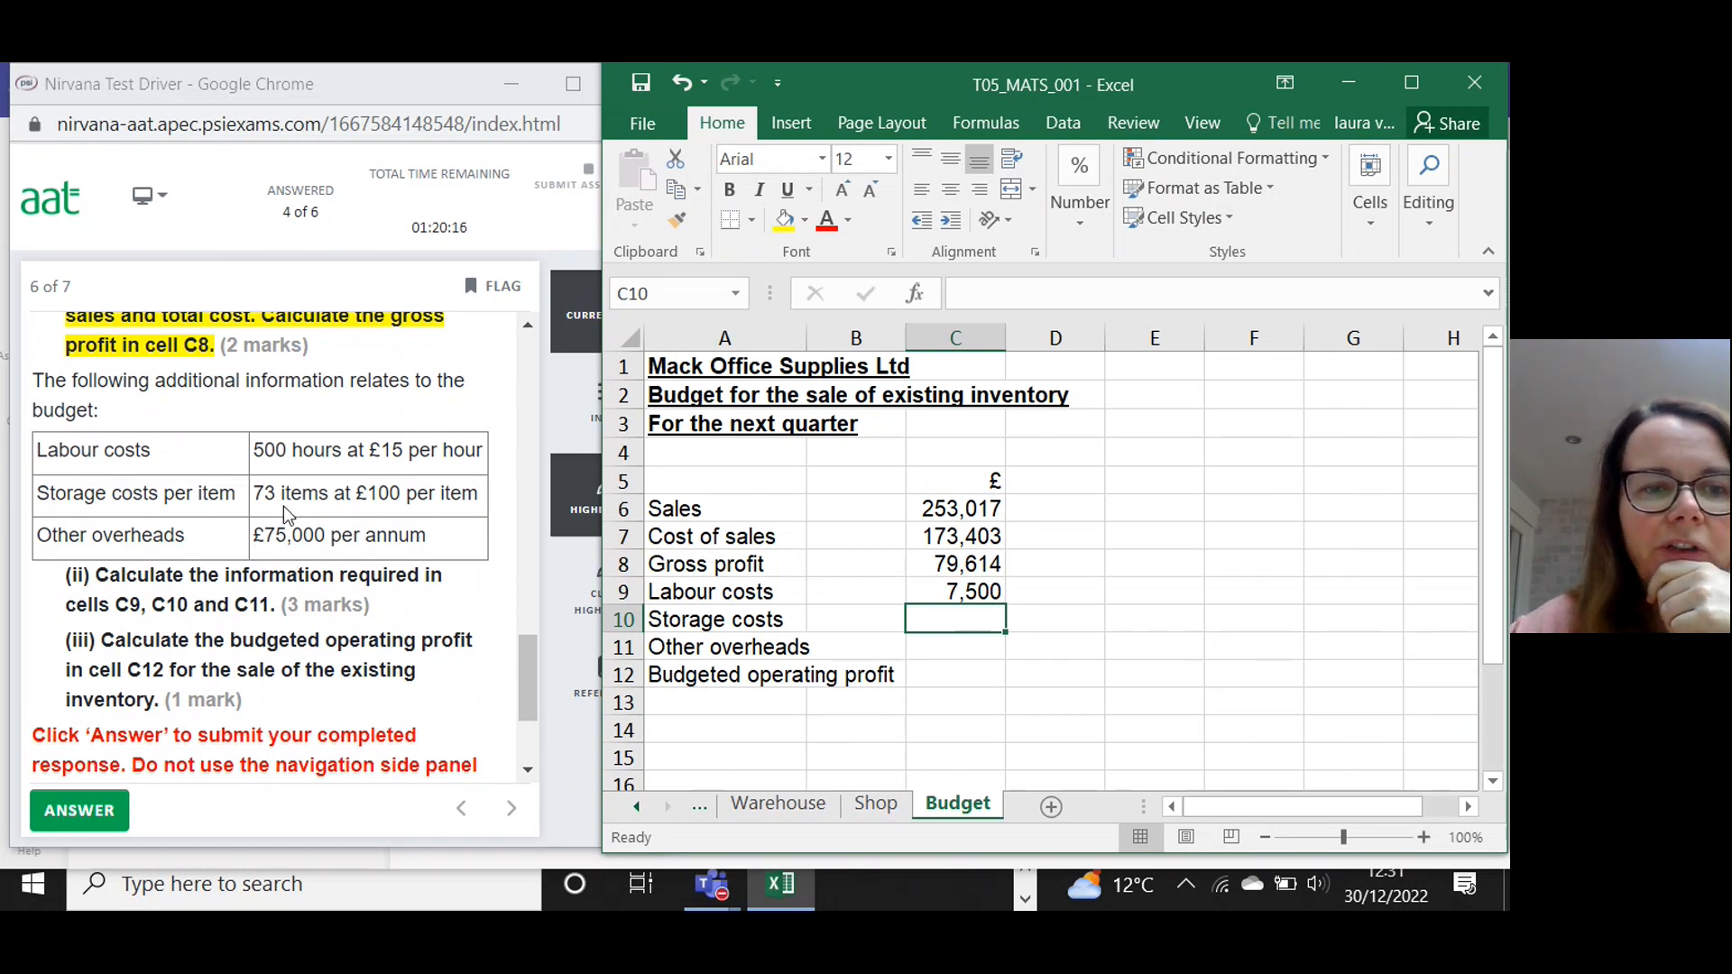
Calculate the storage costs in C10 with the formula =73*100.
text(=)
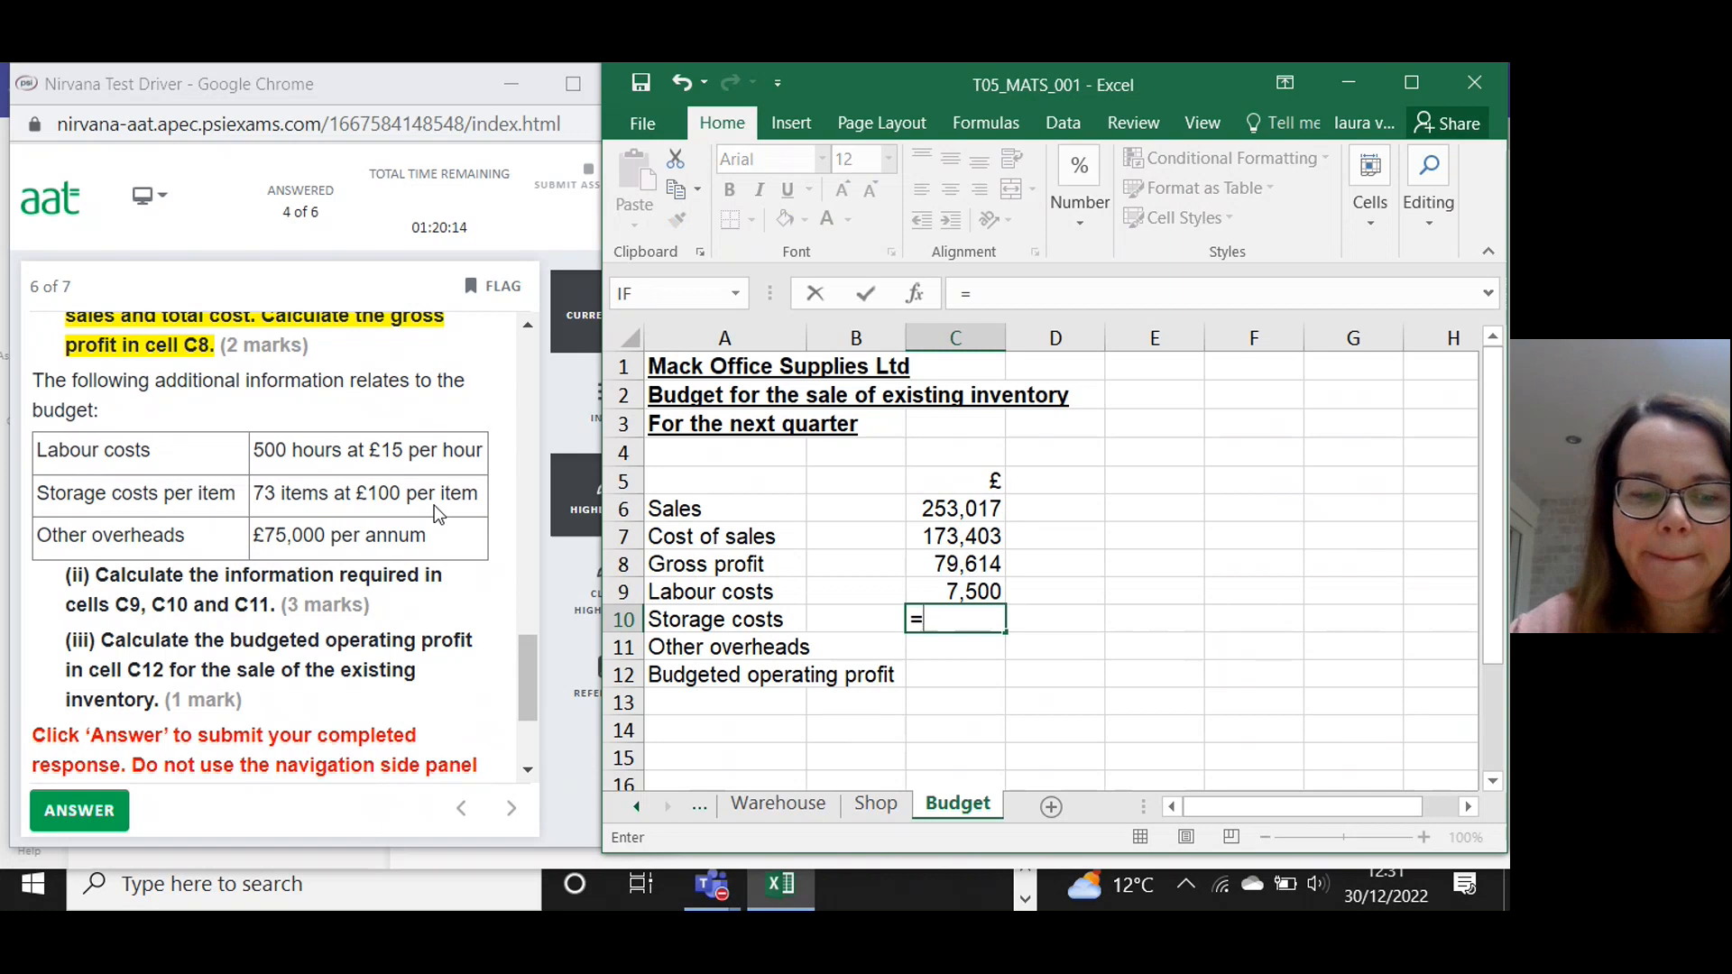
text(73*100)
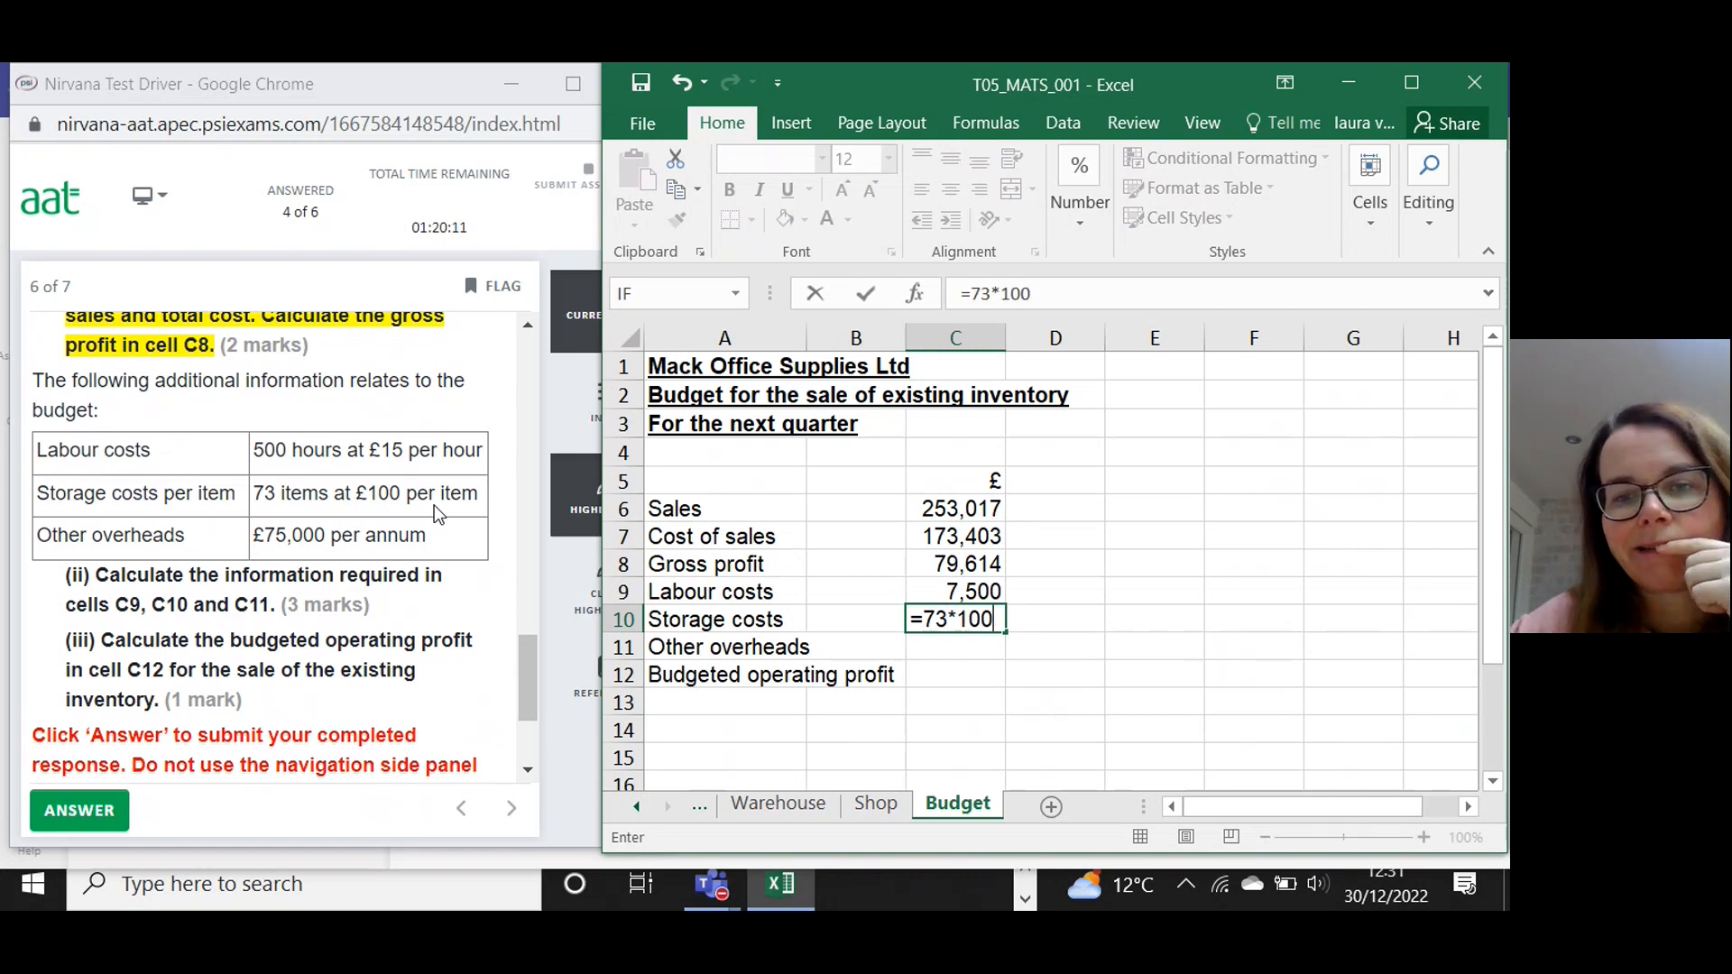
key(Return)
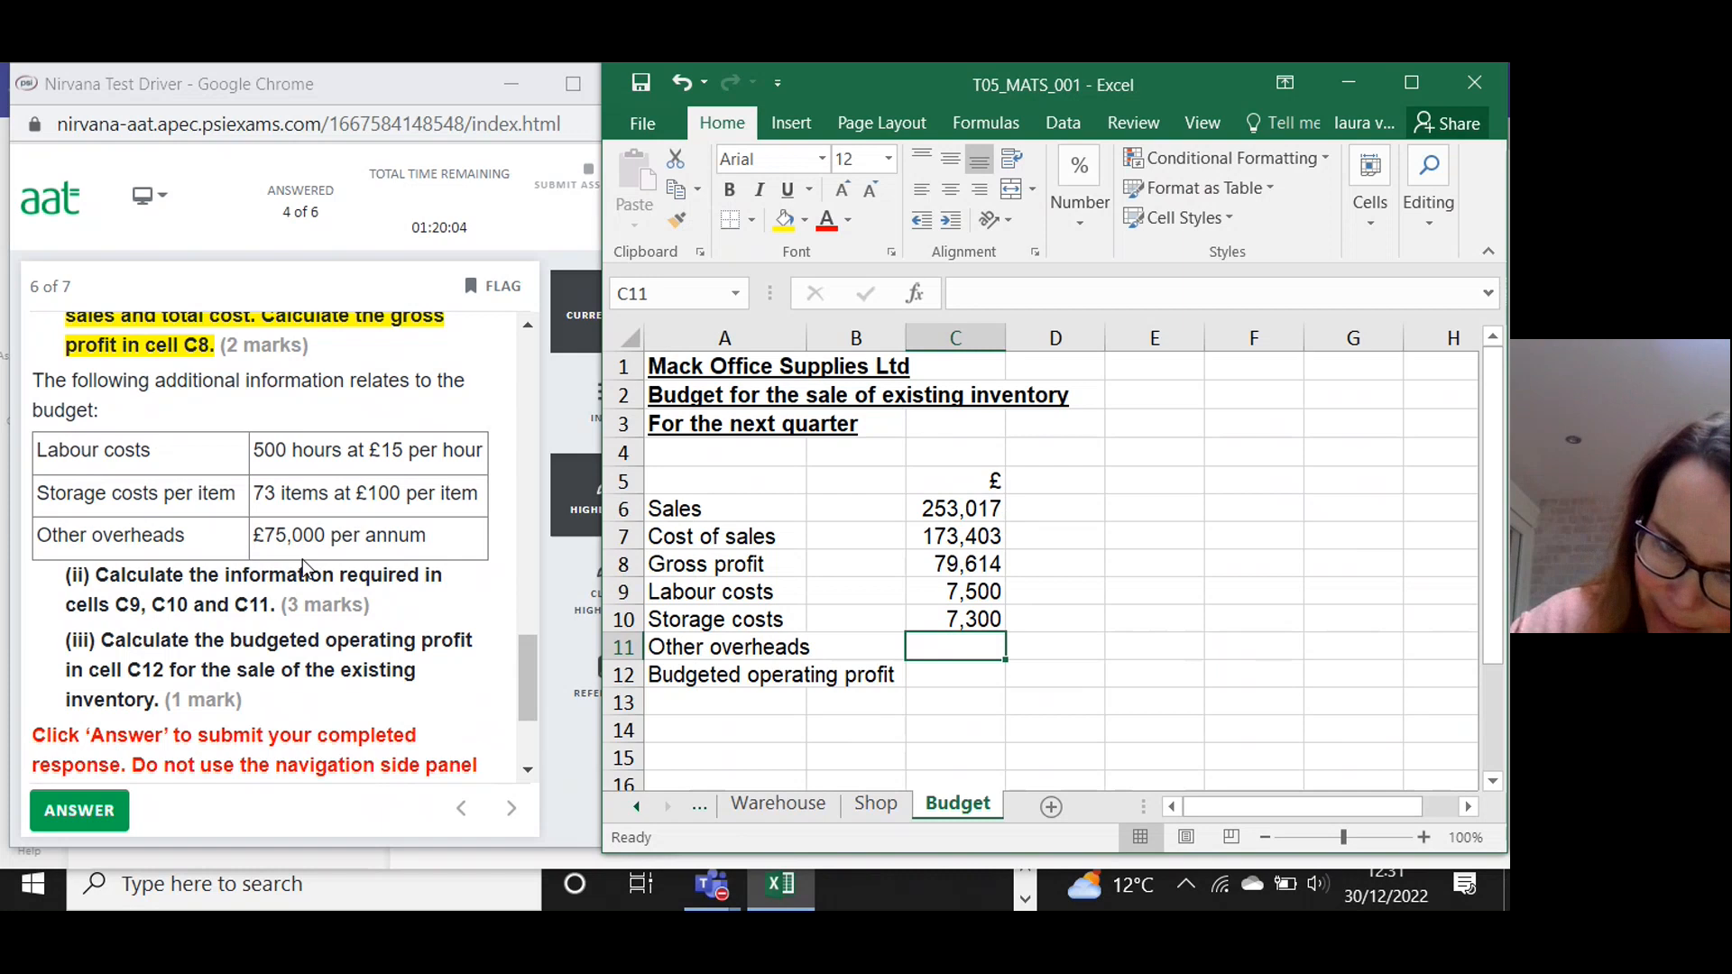
Highlight the word "quarter" in the Task 5 introduction describing the budget period.
click(524, 675)
drag(524, 675, 539, 367)
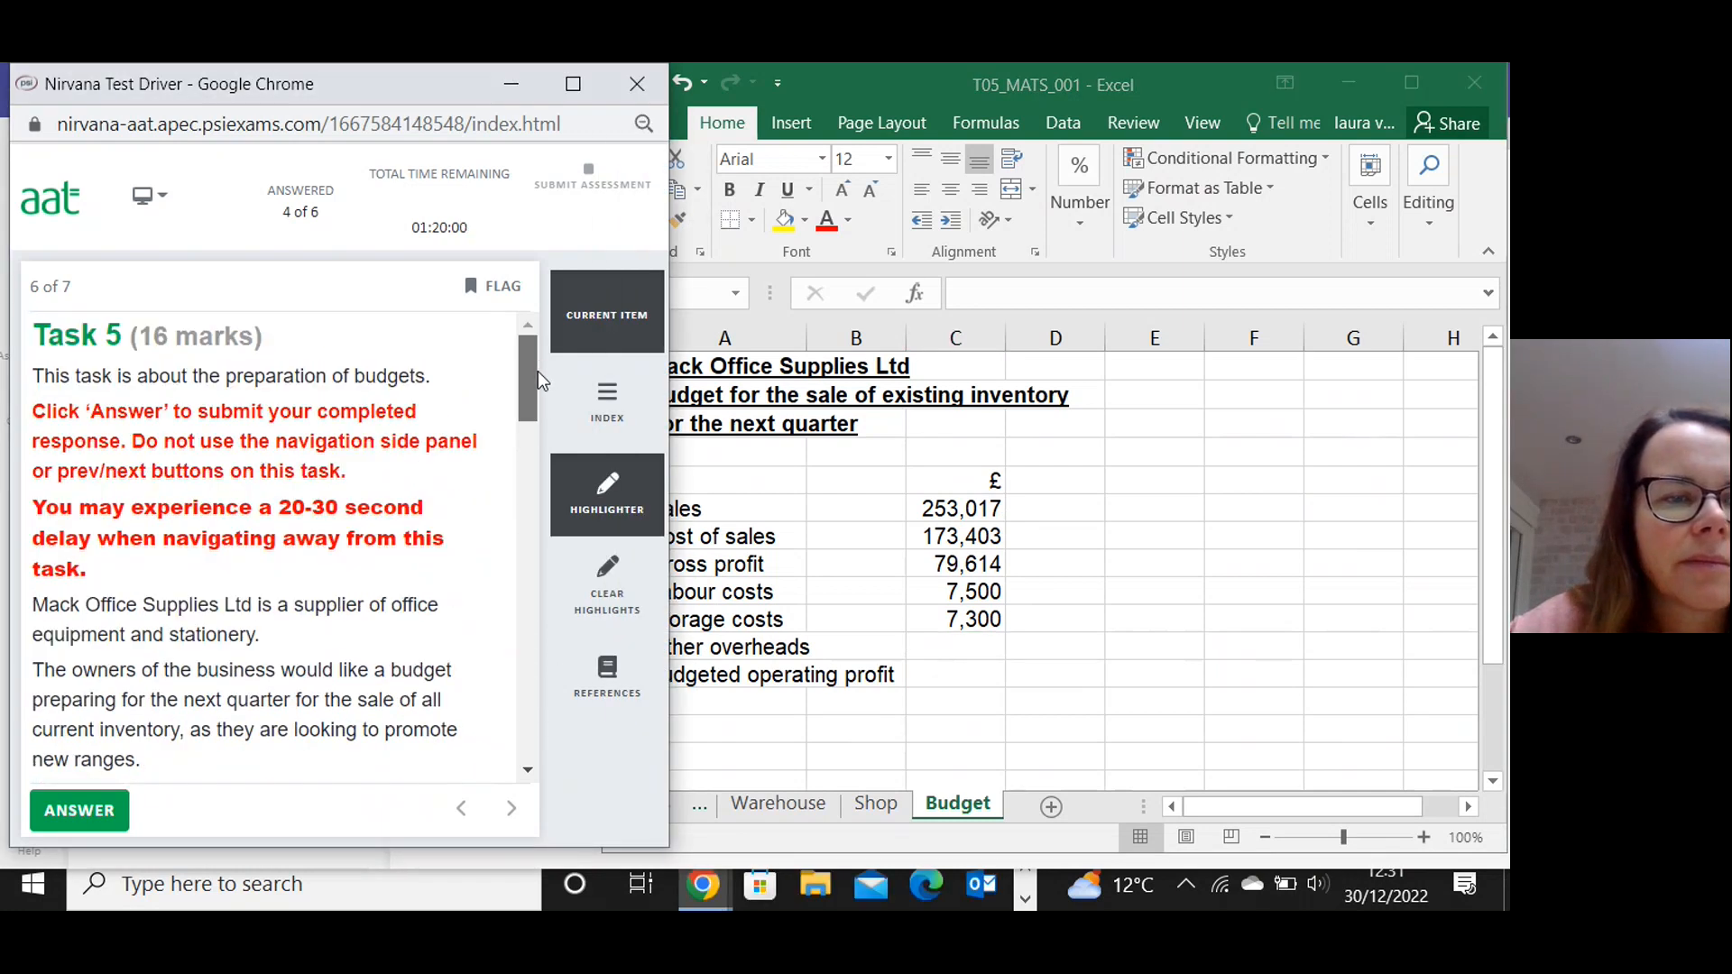
drag(537, 375, 534, 409)
drag(291, 531, 225, 532)
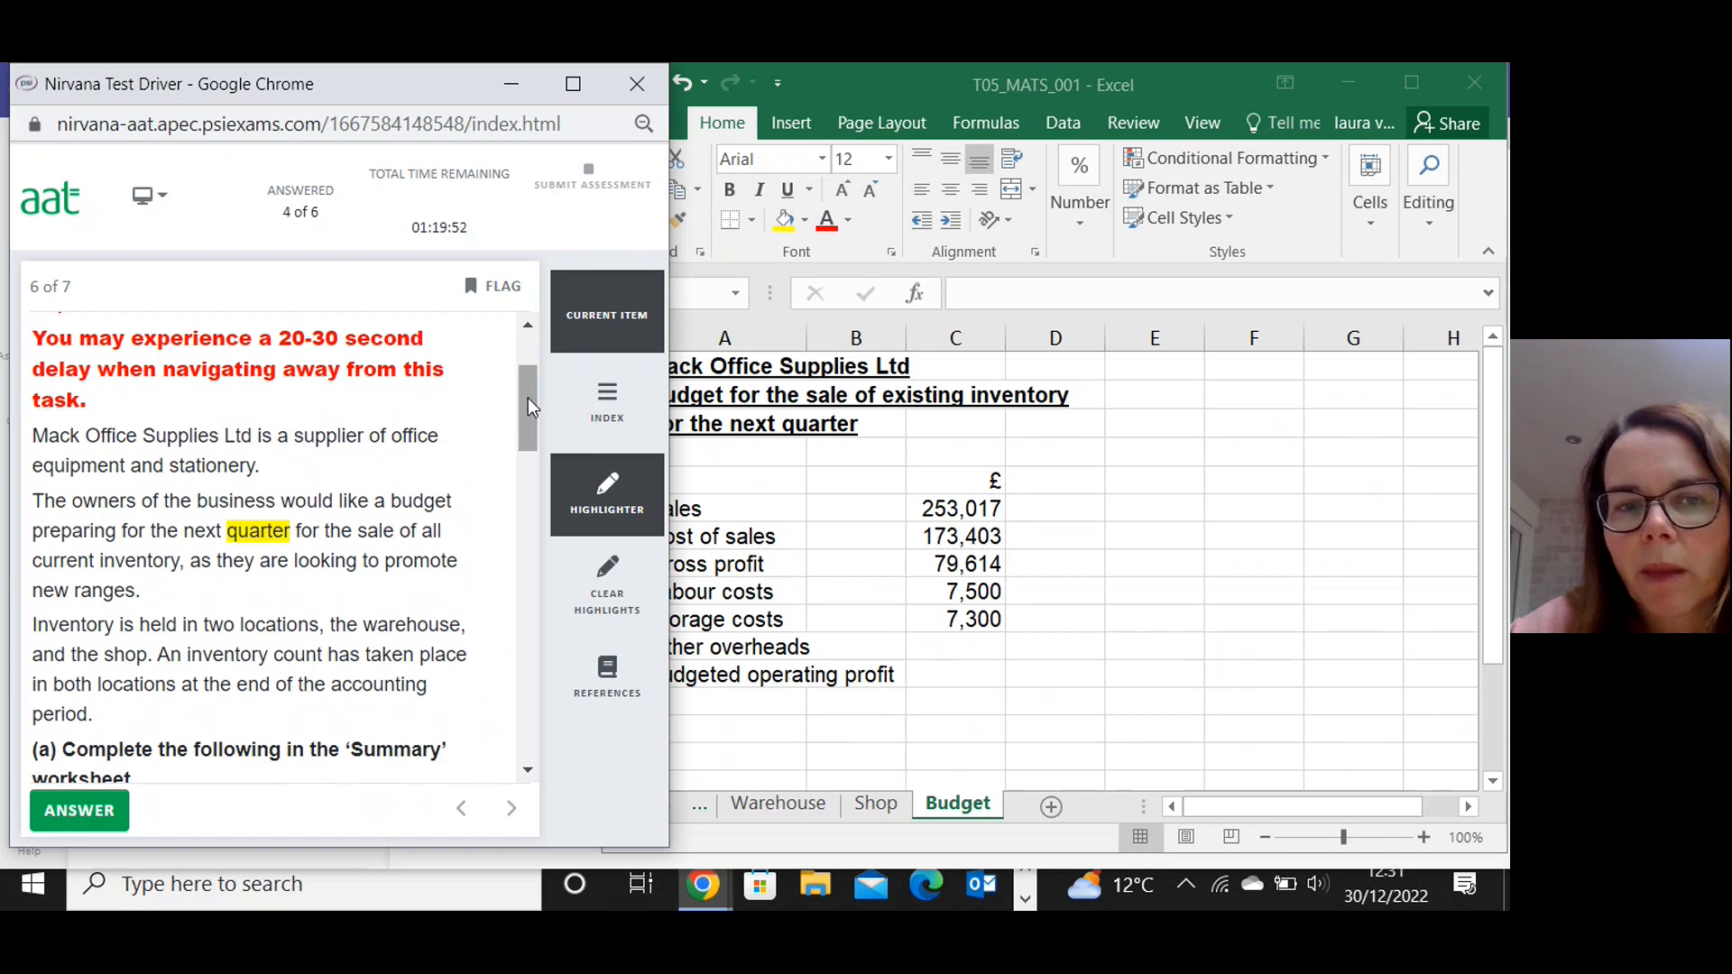
Calculate the quarterly other overheads in C11 with =75000/4 and highlight requirement (c)(ii) in the task instructions.
drag(527, 398, 529, 658)
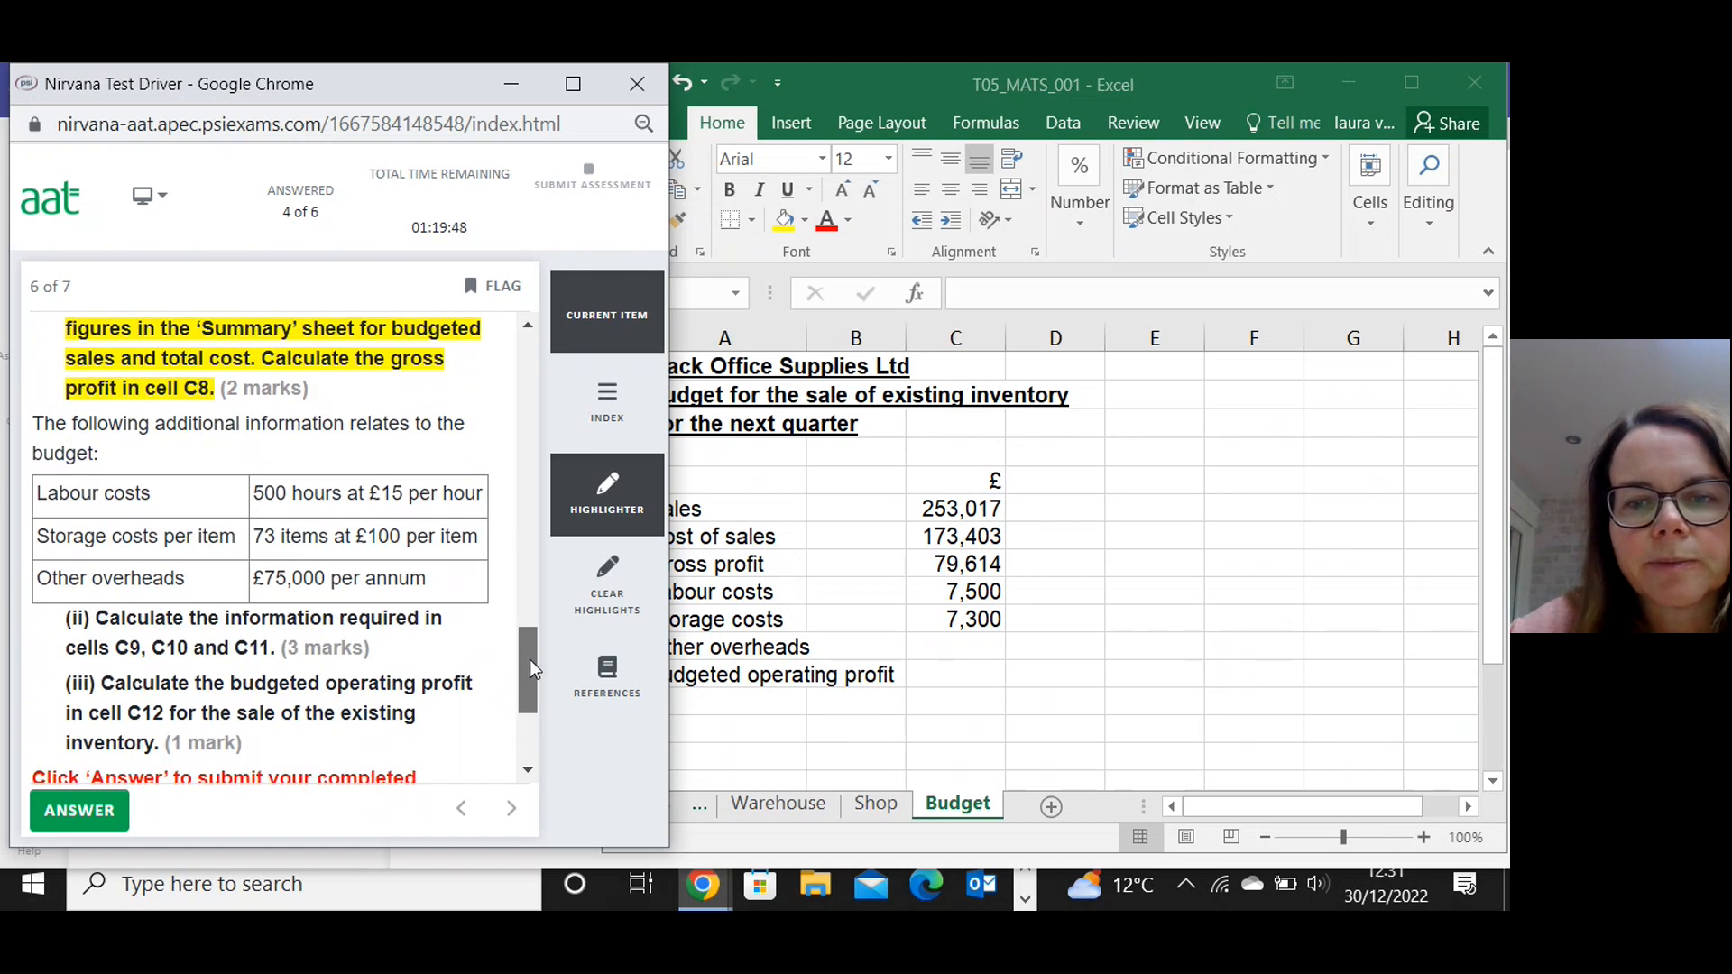
click(980, 656)
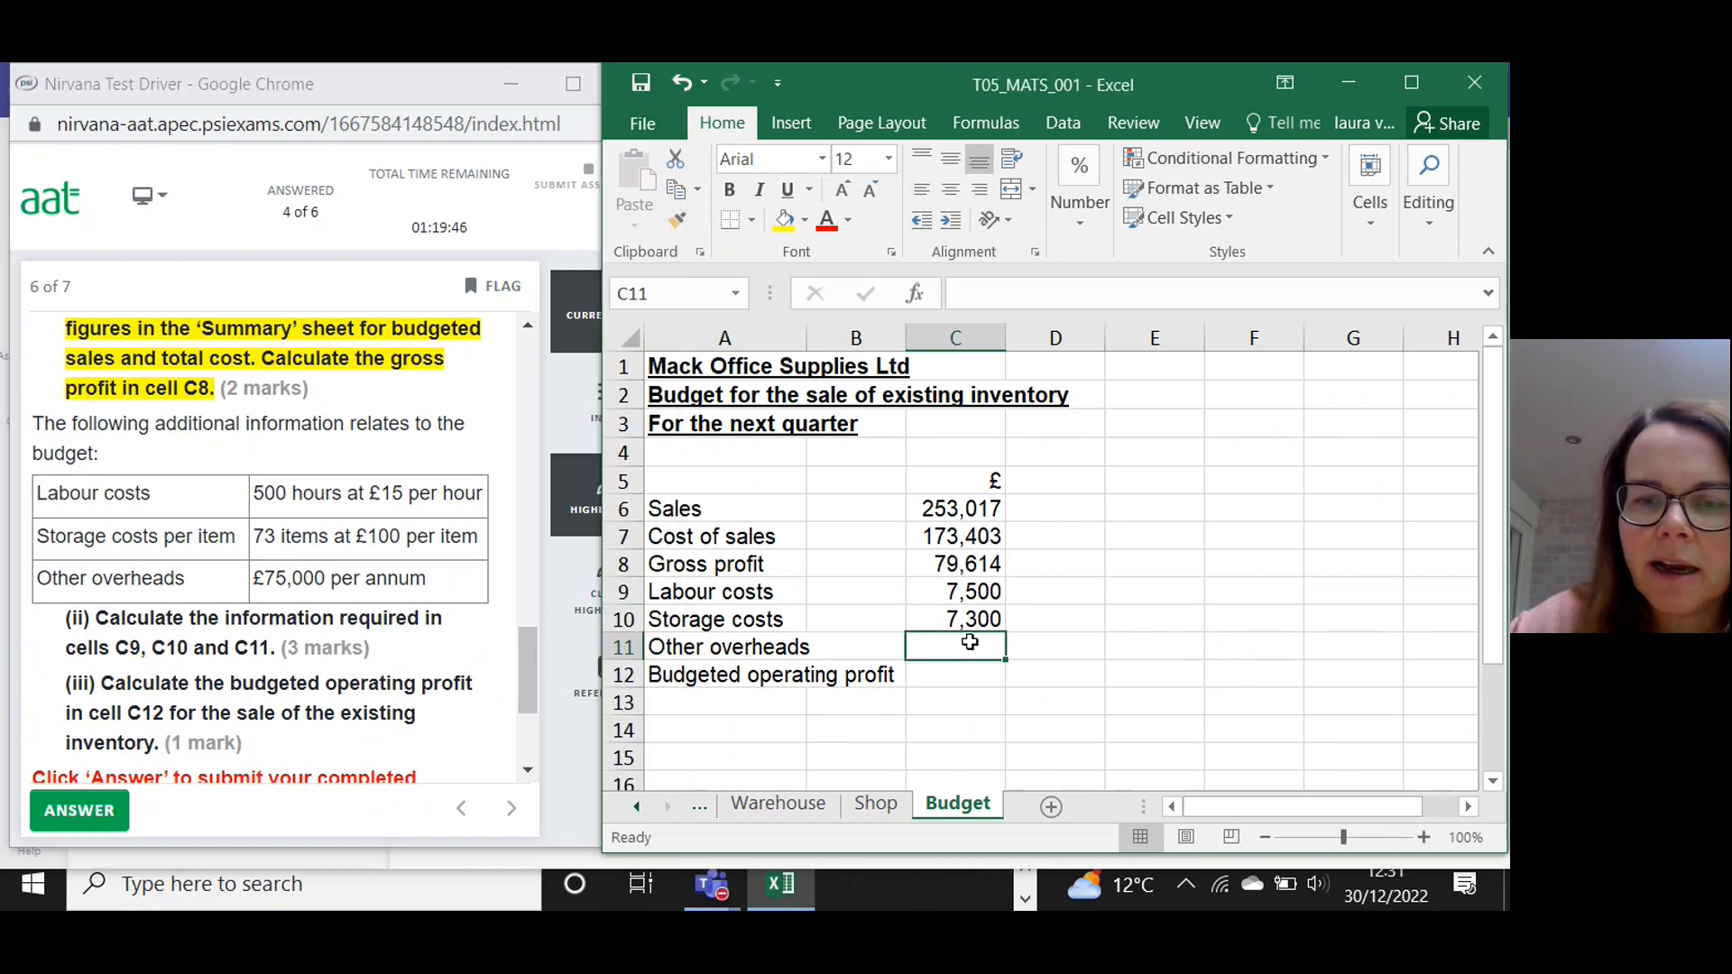
text(=7)
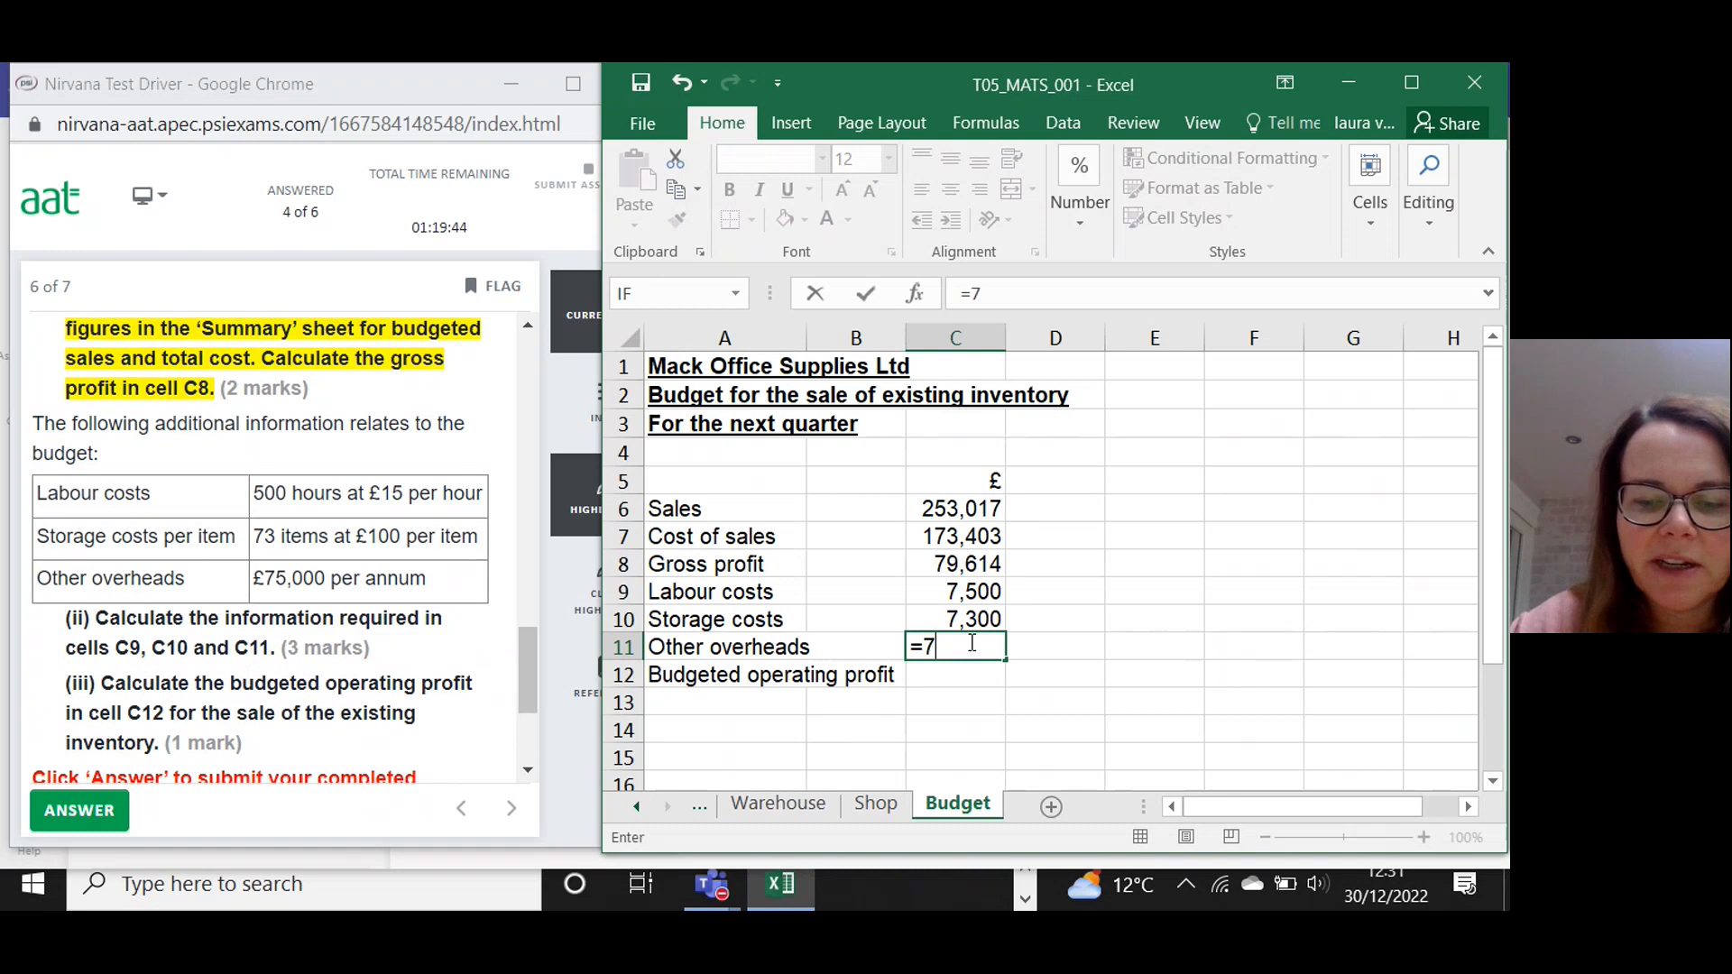
text(5000/4)
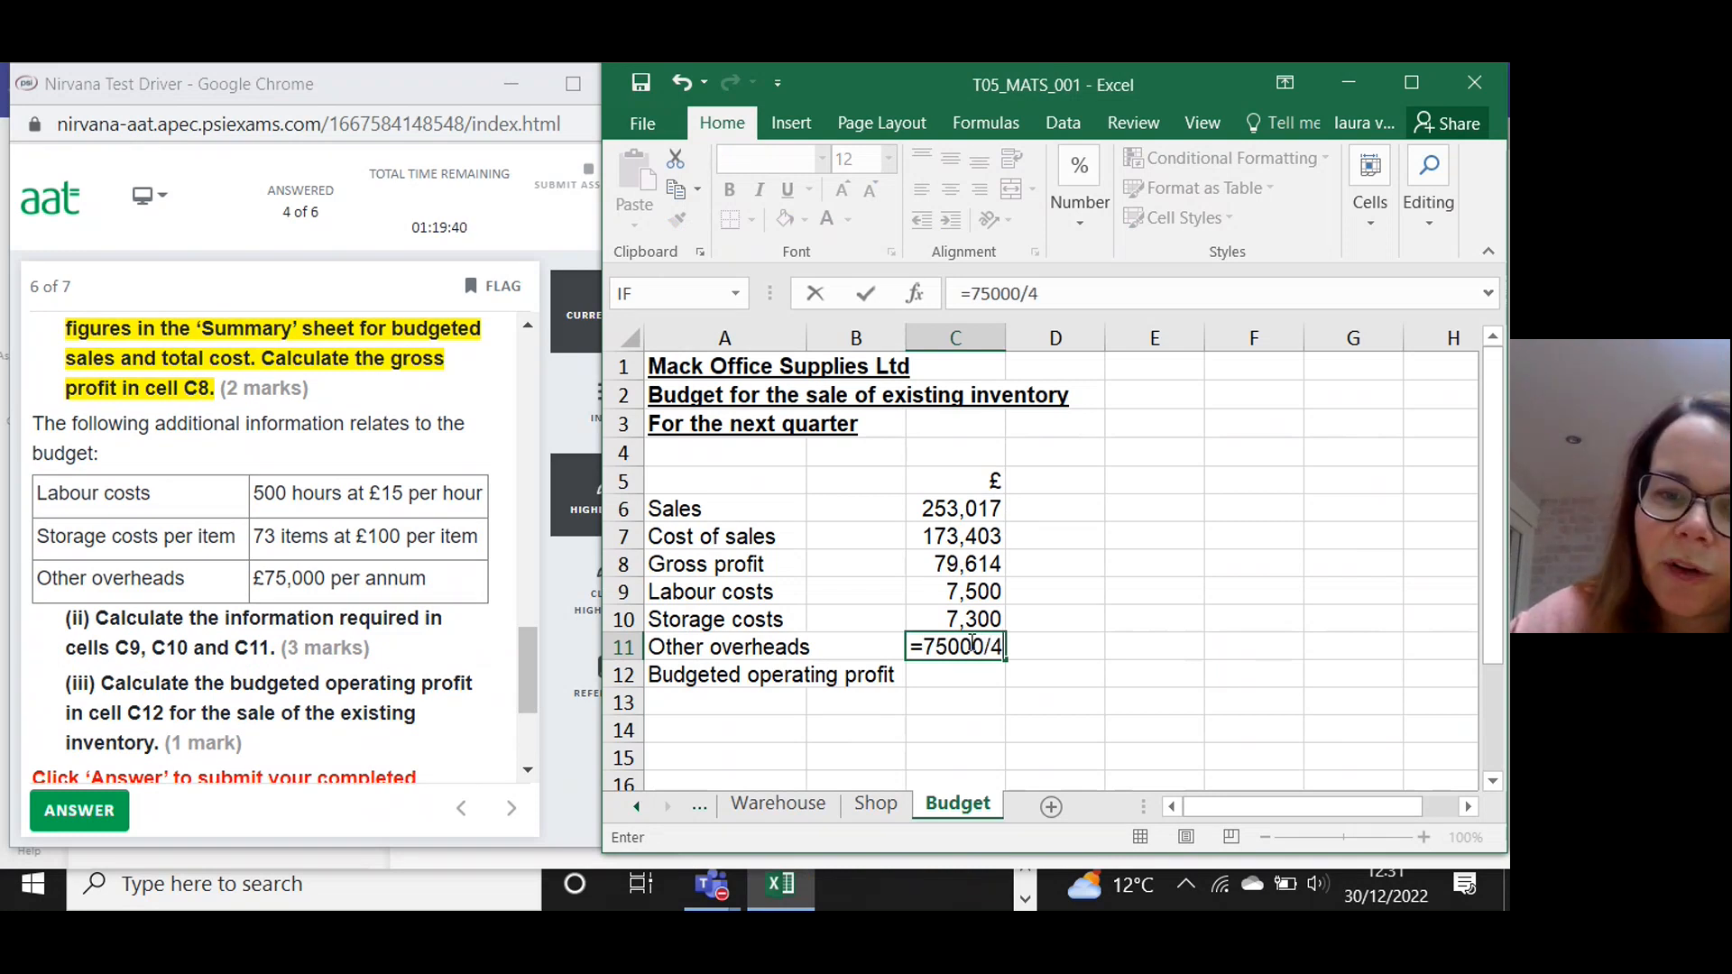
key(Return)
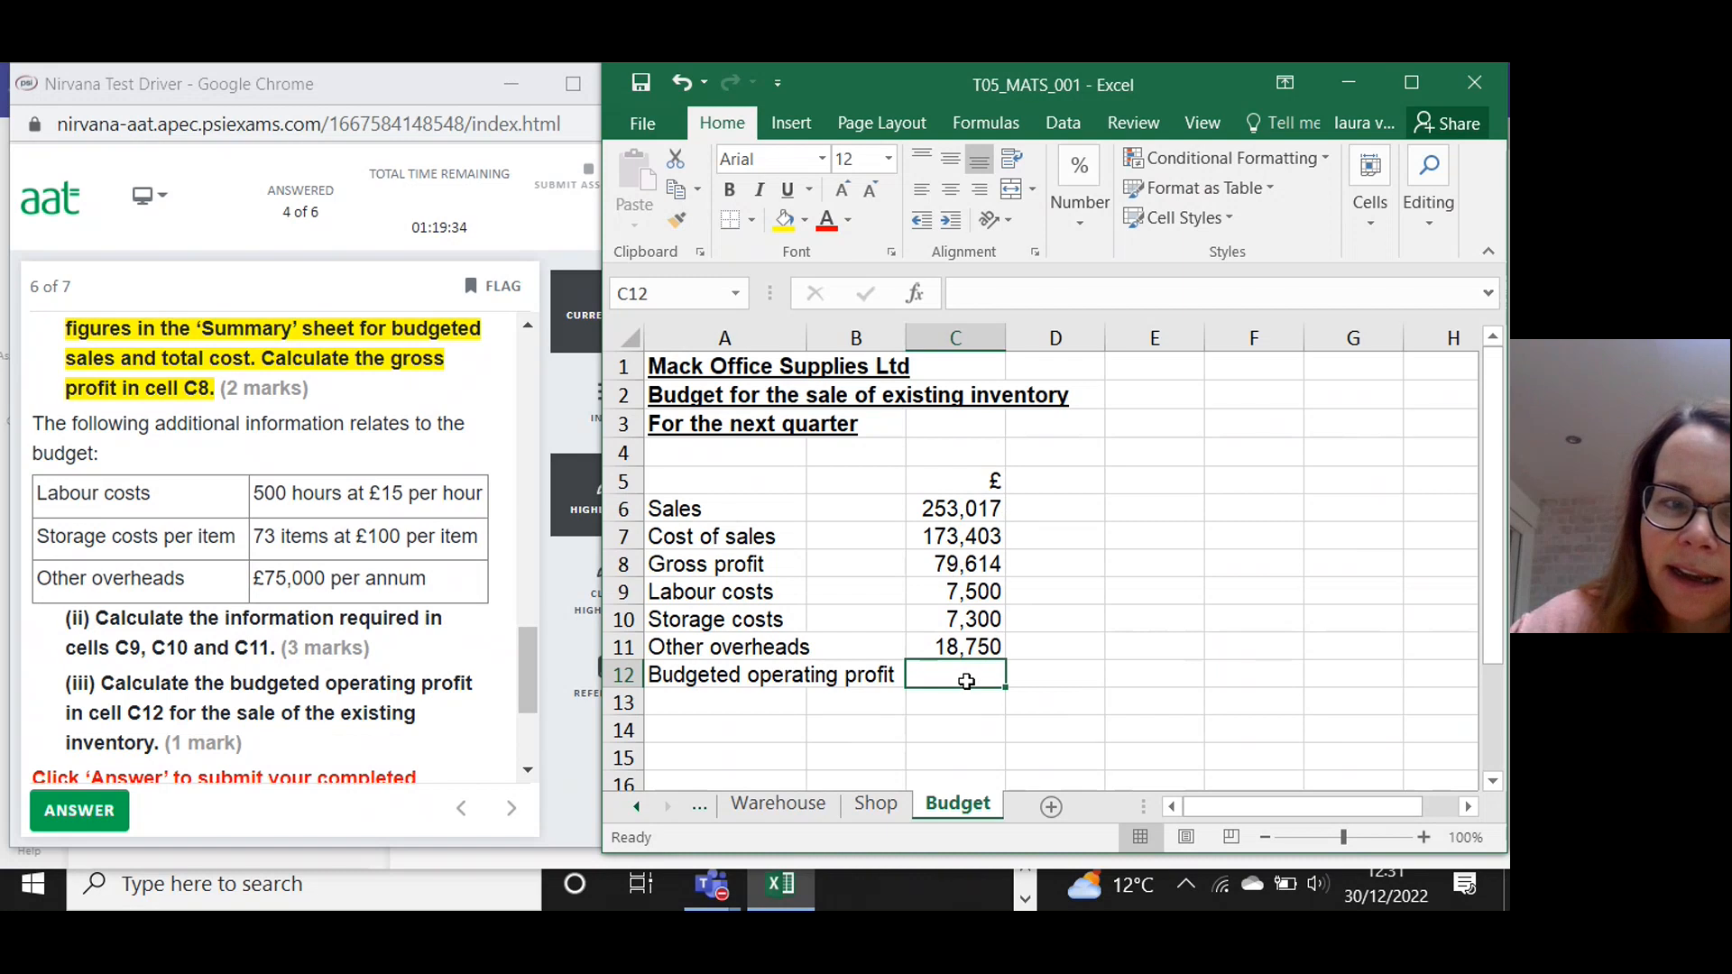
drag(281, 649, 95, 618)
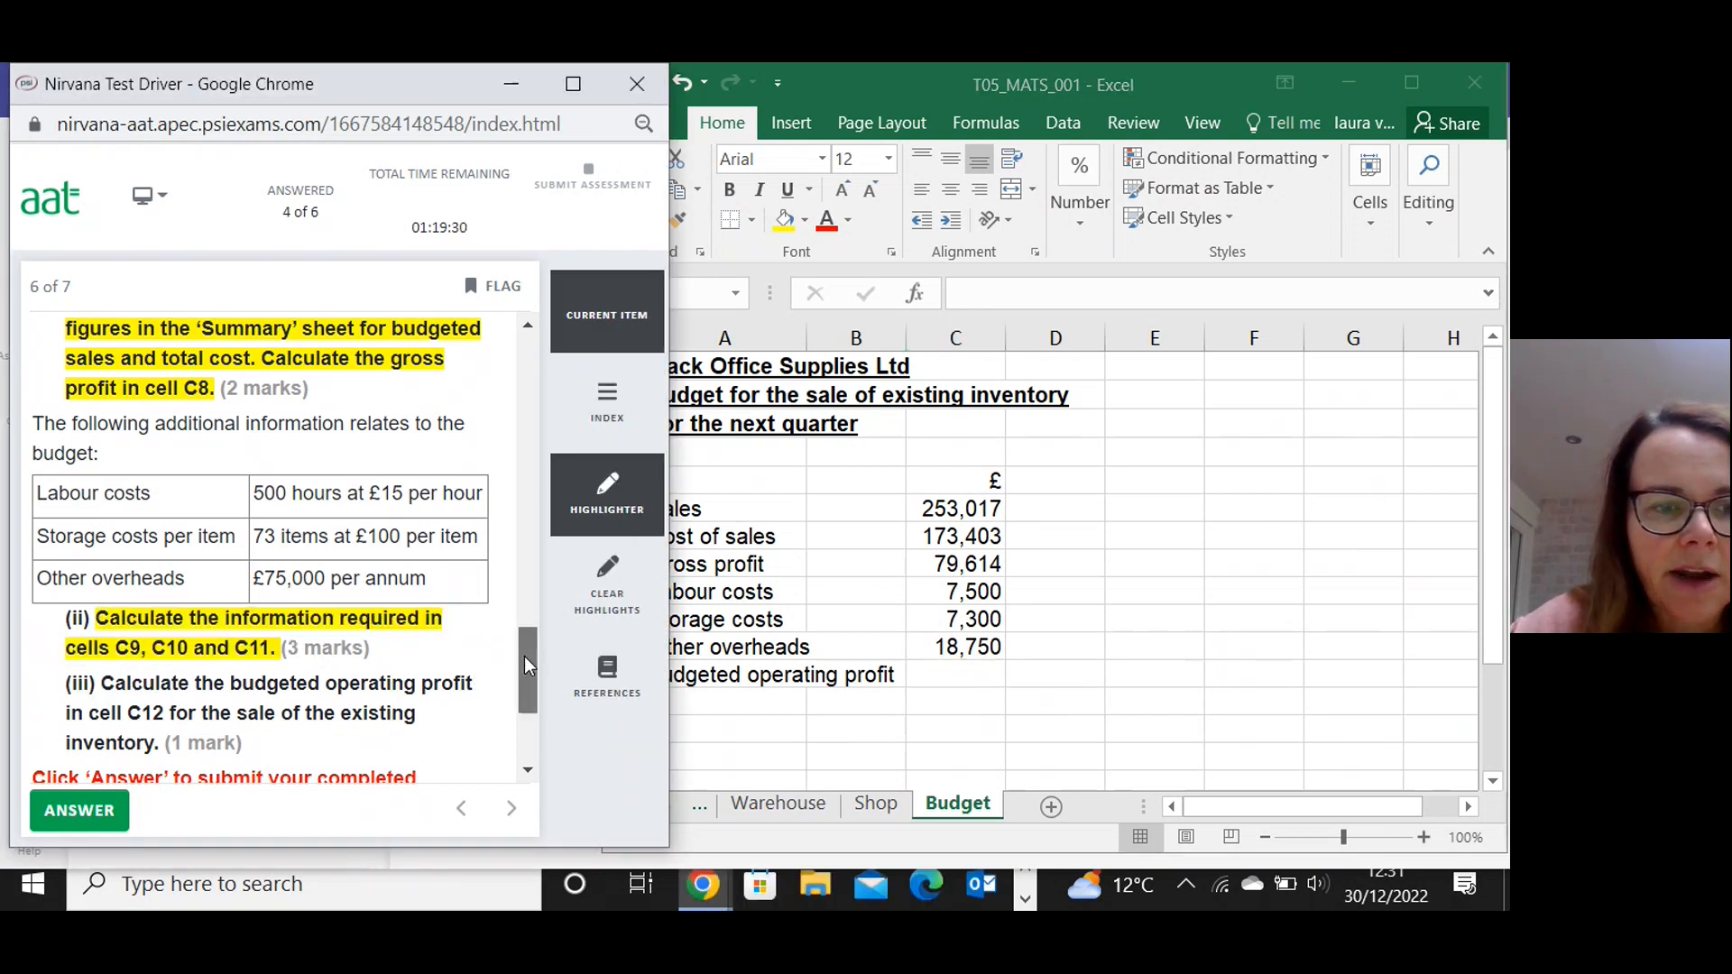
Calculate the budgeted operating profit in C12 with =C8-C9-C10-C11 and highlight requirement (c)(iii) in the task instructions.
scroll(525, 666, down, 1)
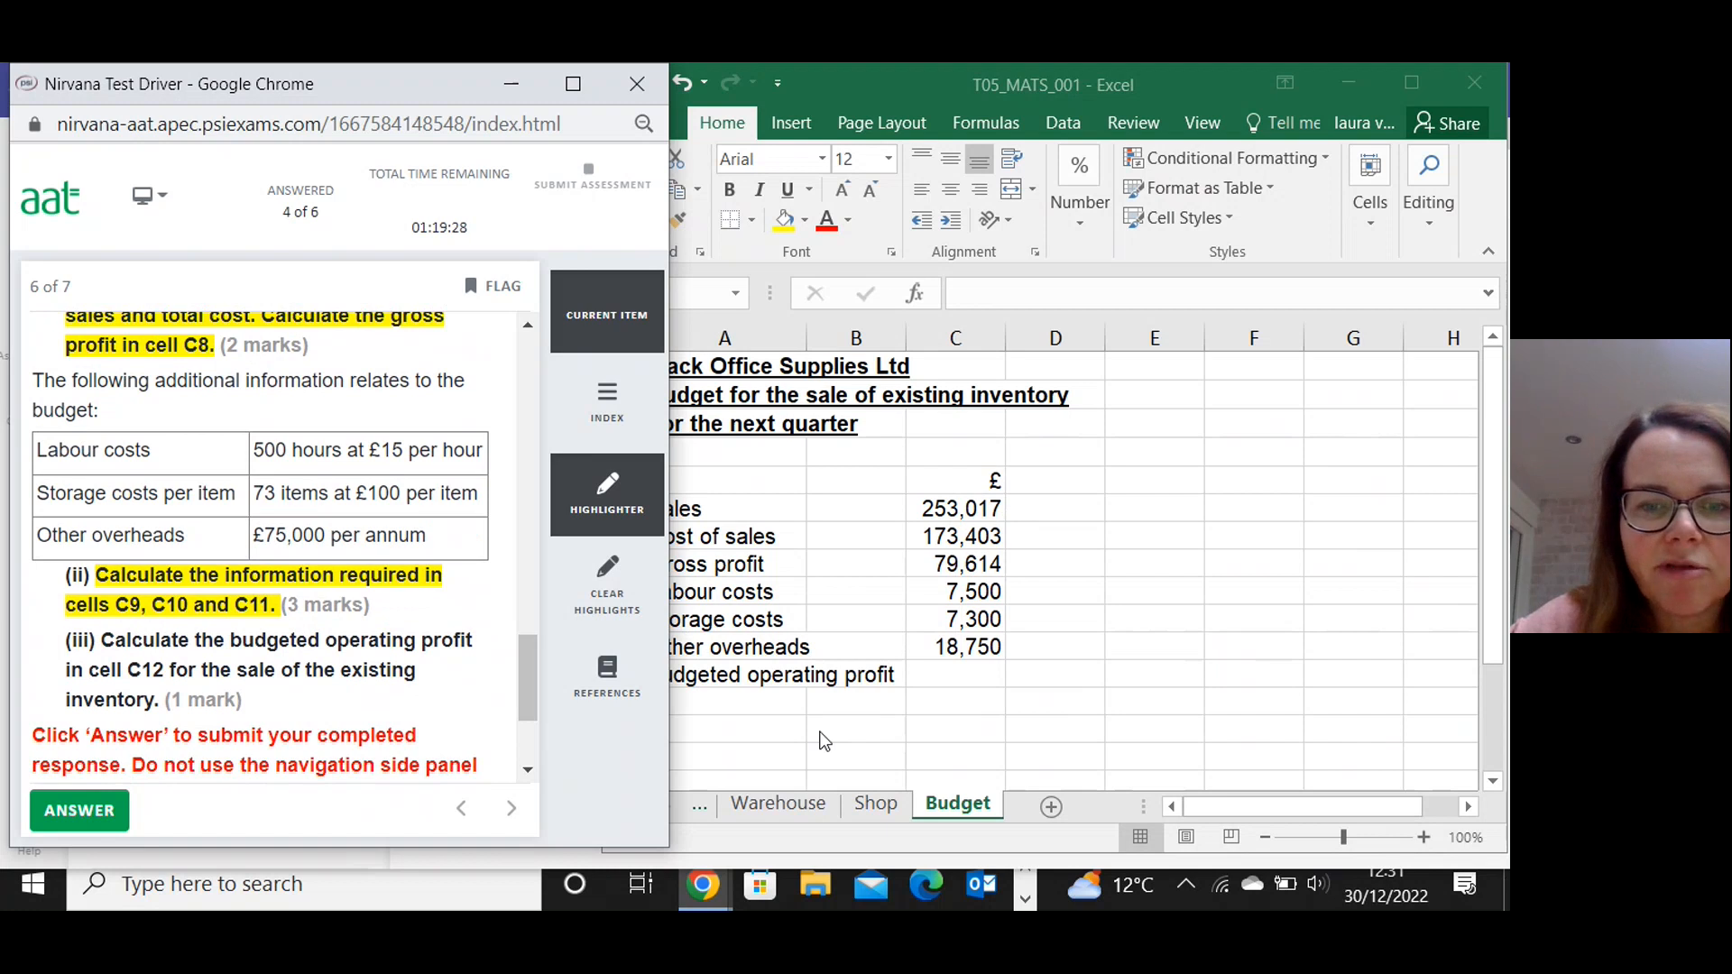
click(970, 673)
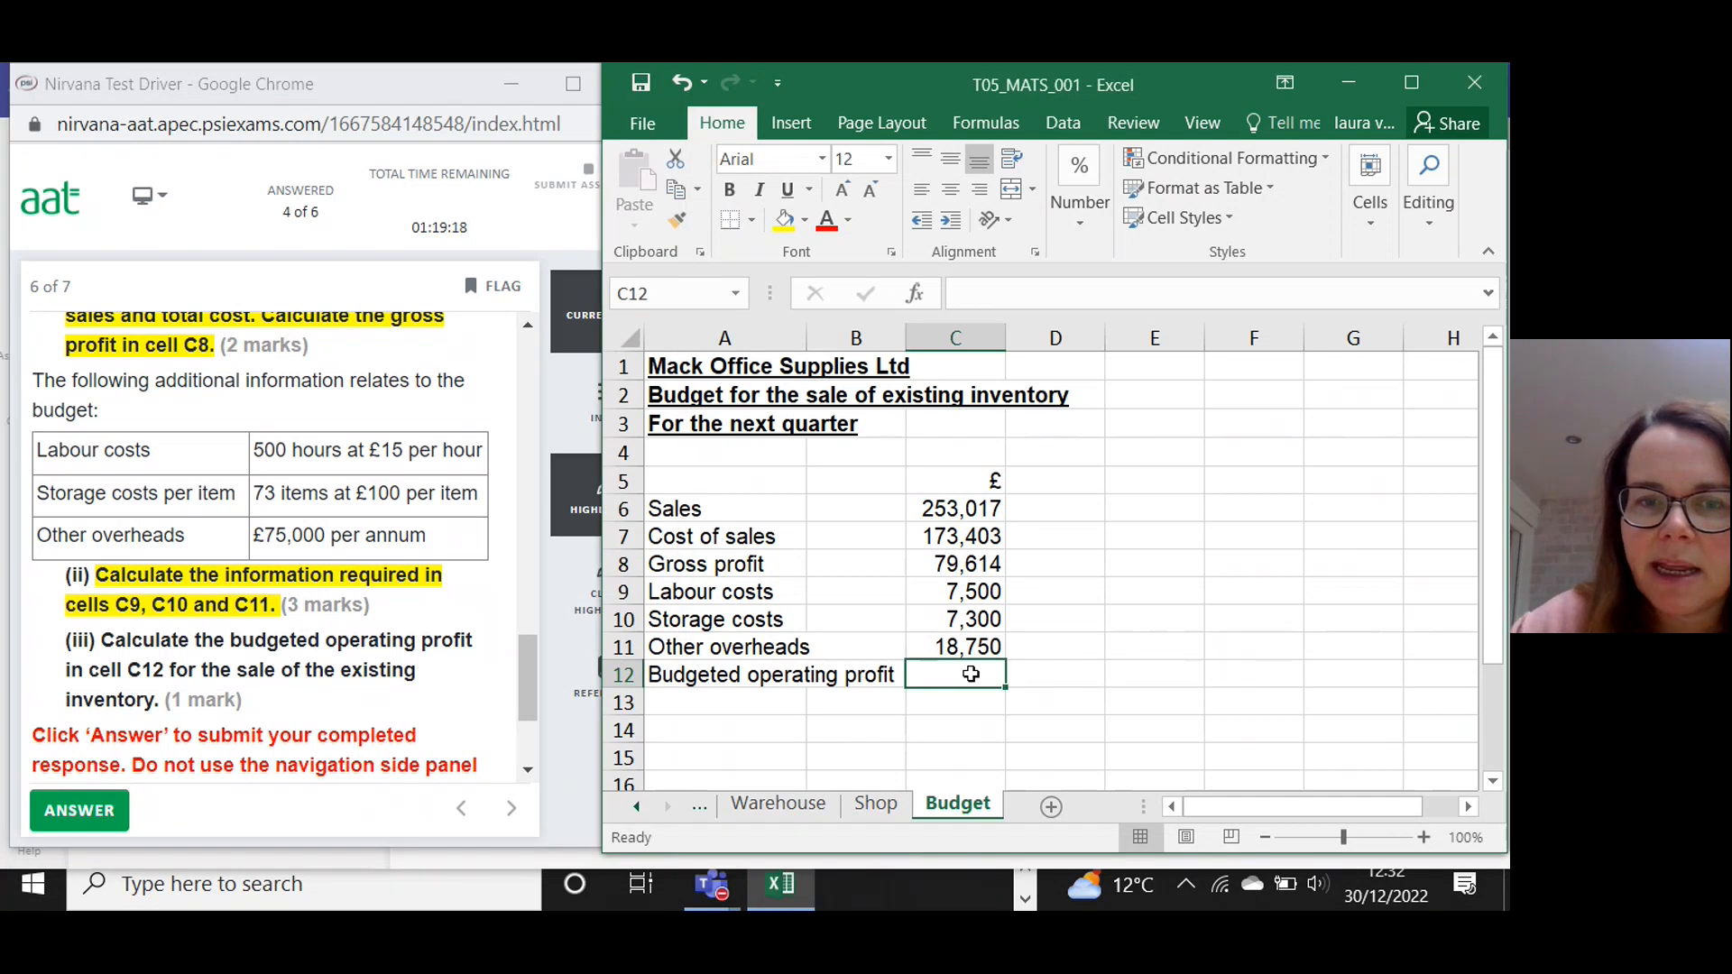
text(=)
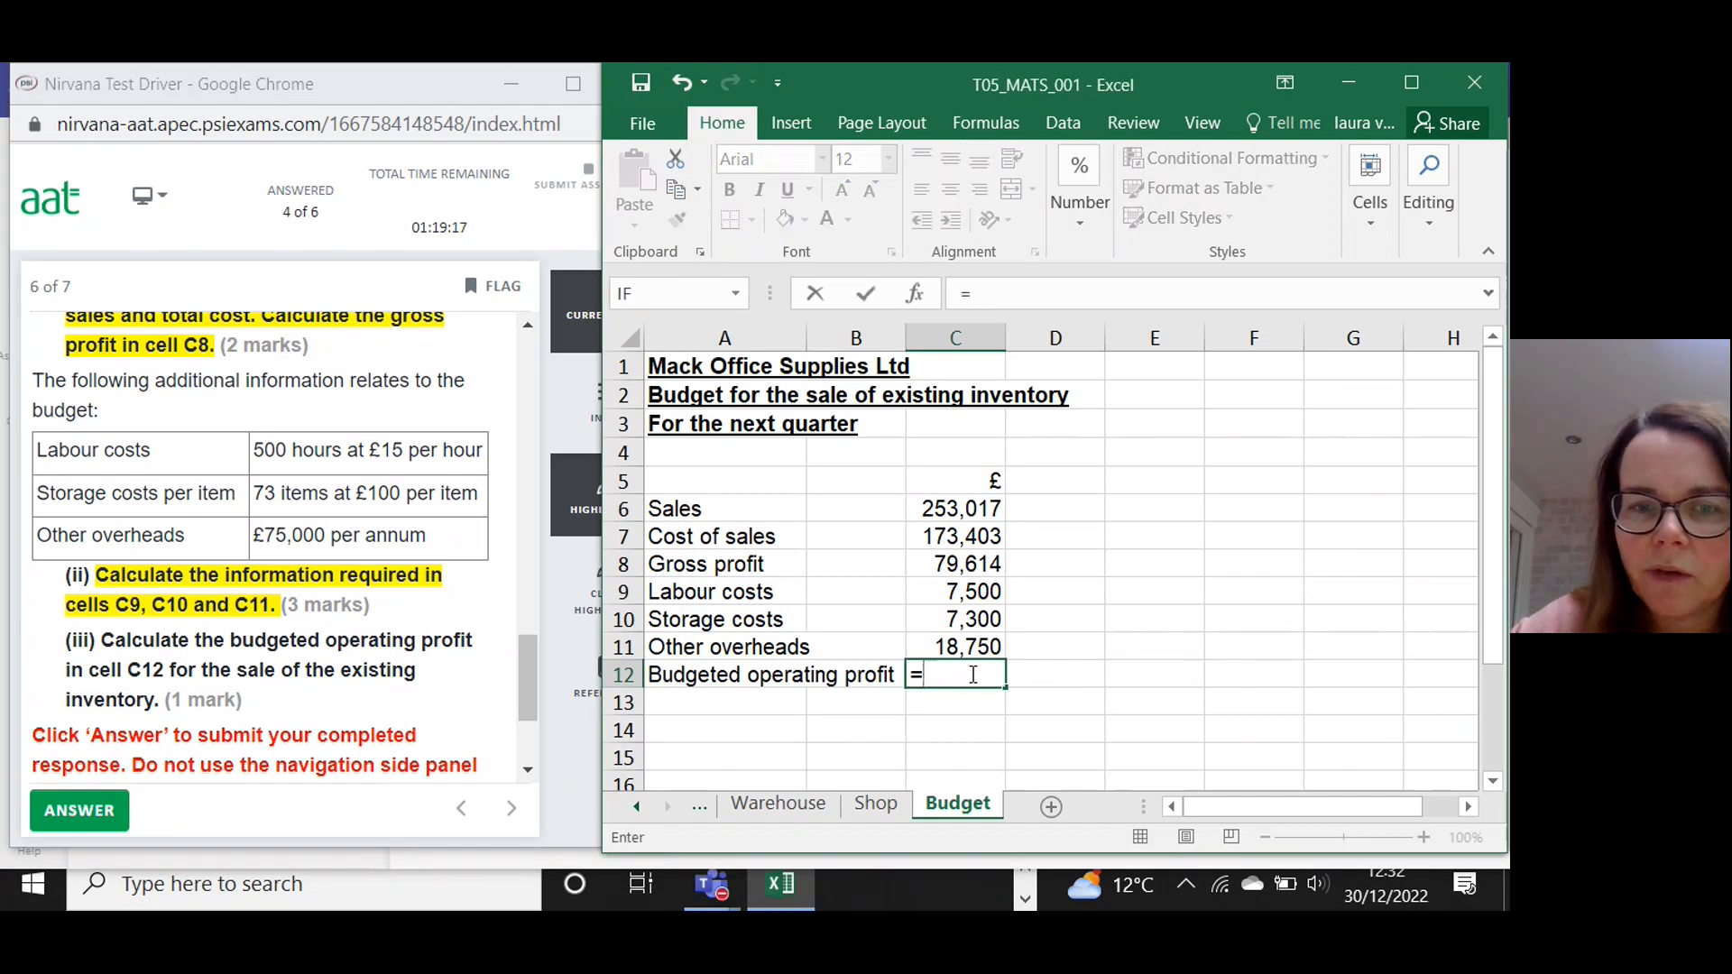
click(941, 564)
text(-)
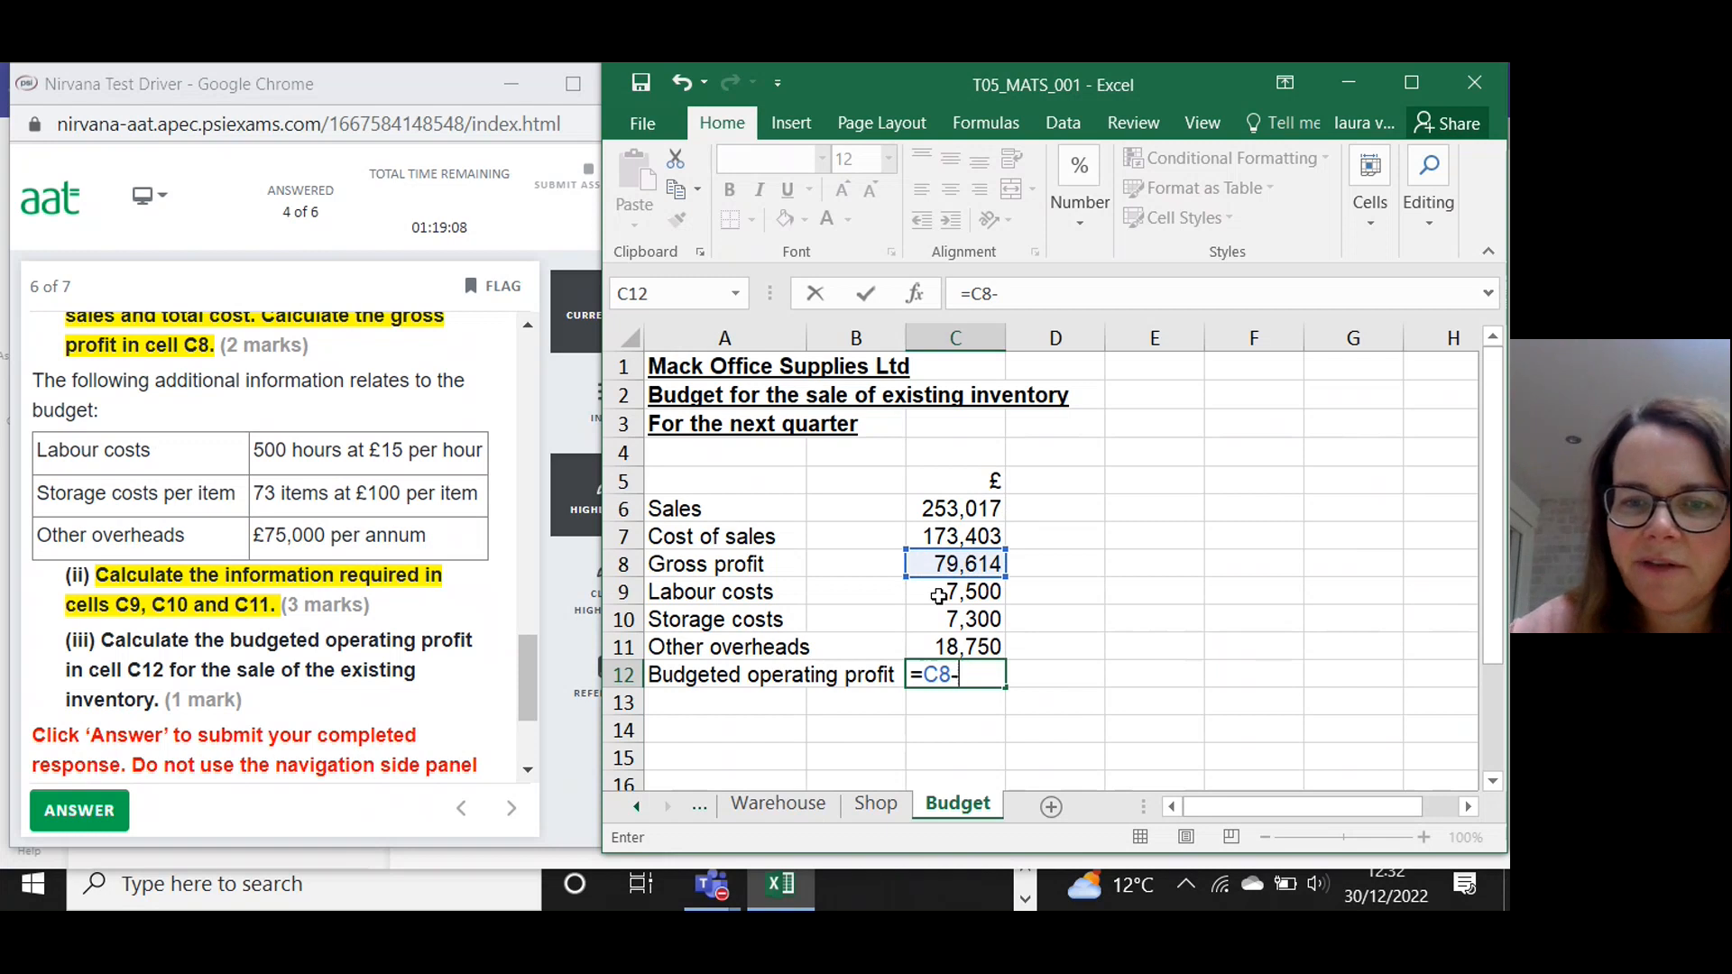
click(938, 596)
text(-)
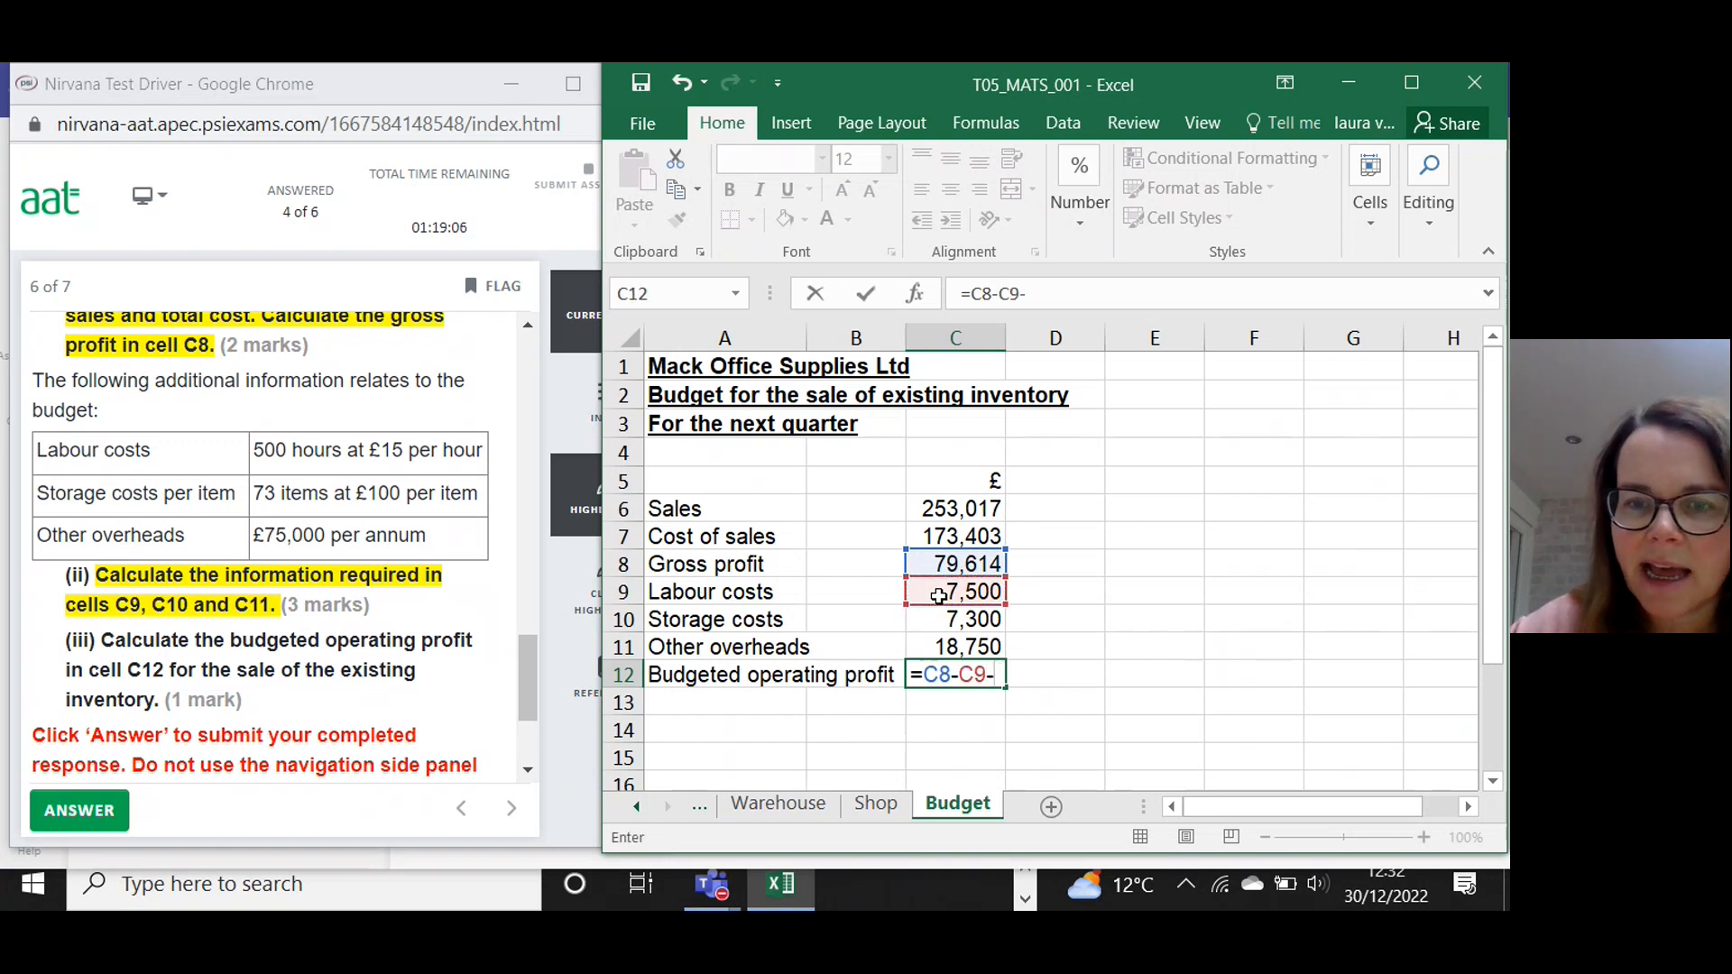
click(938, 619)
text(-)
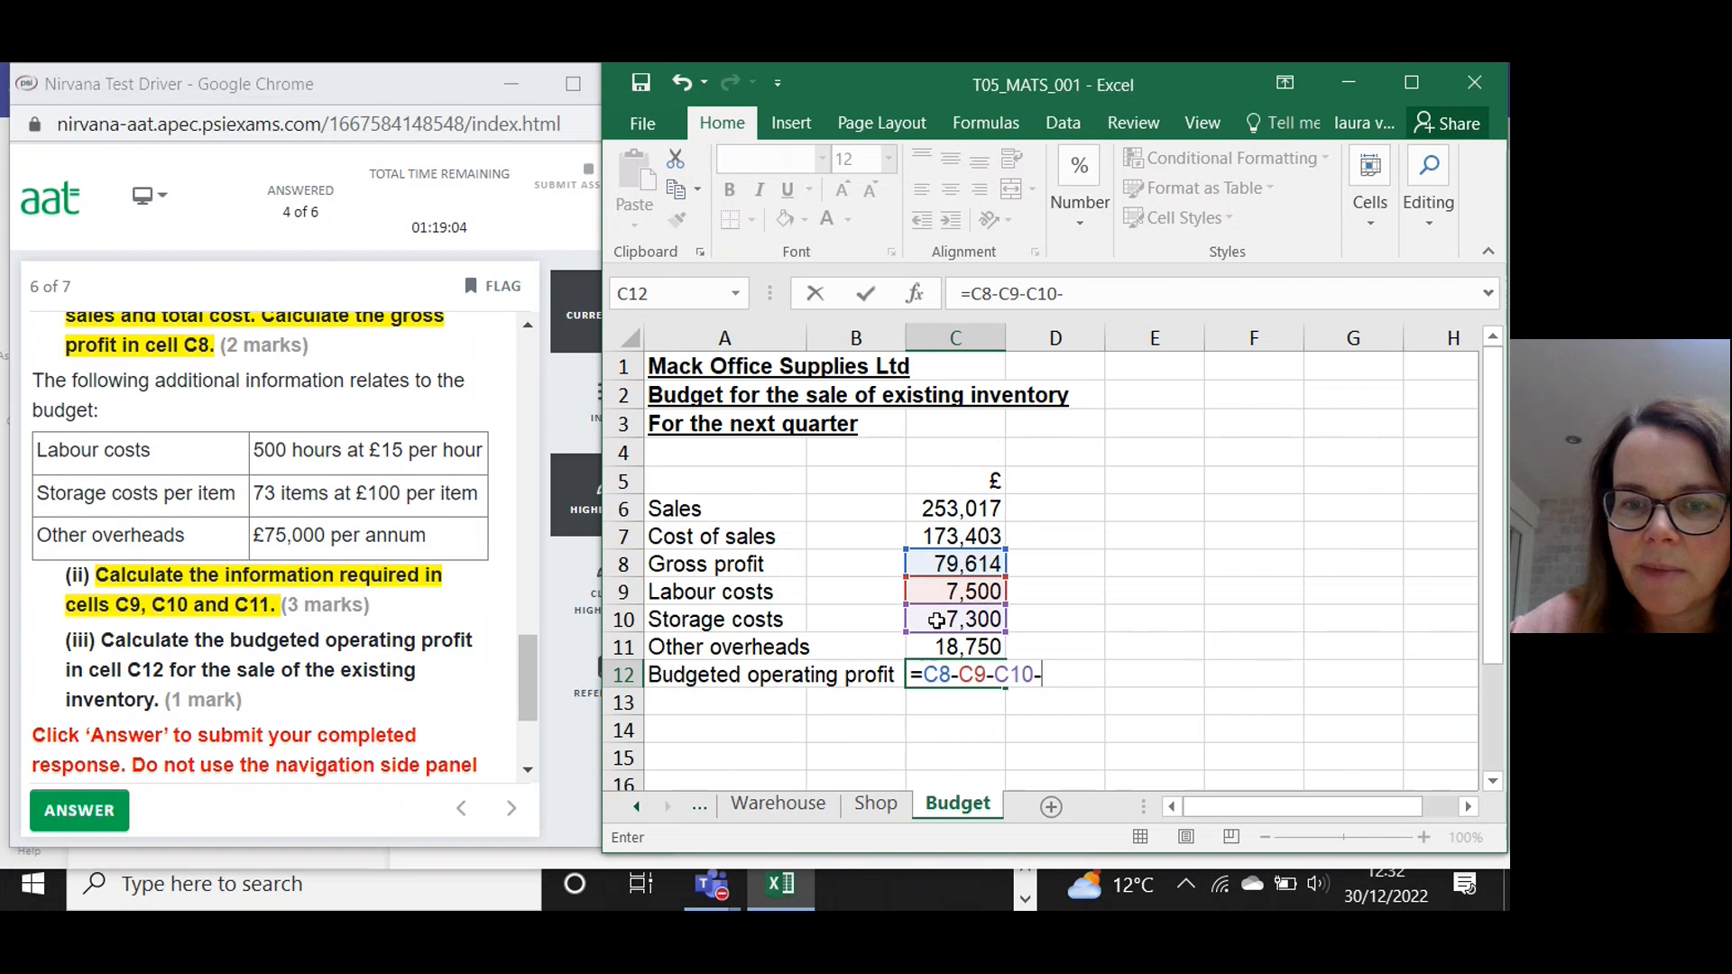
click(931, 650)
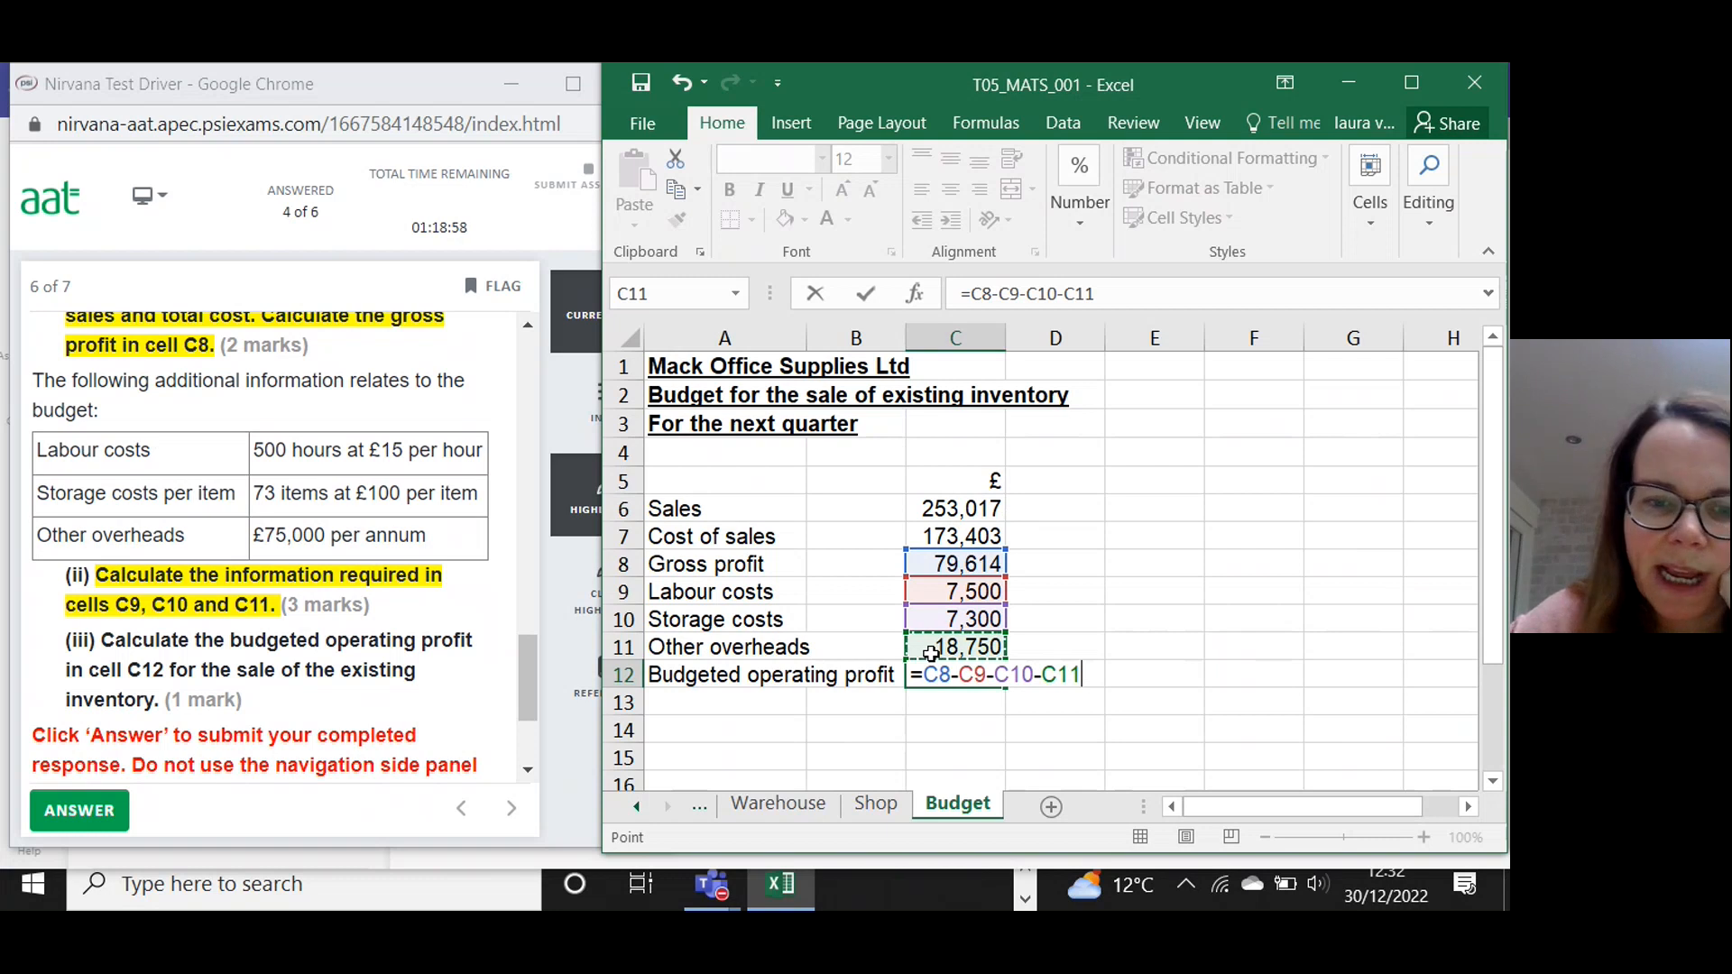
key(Return)
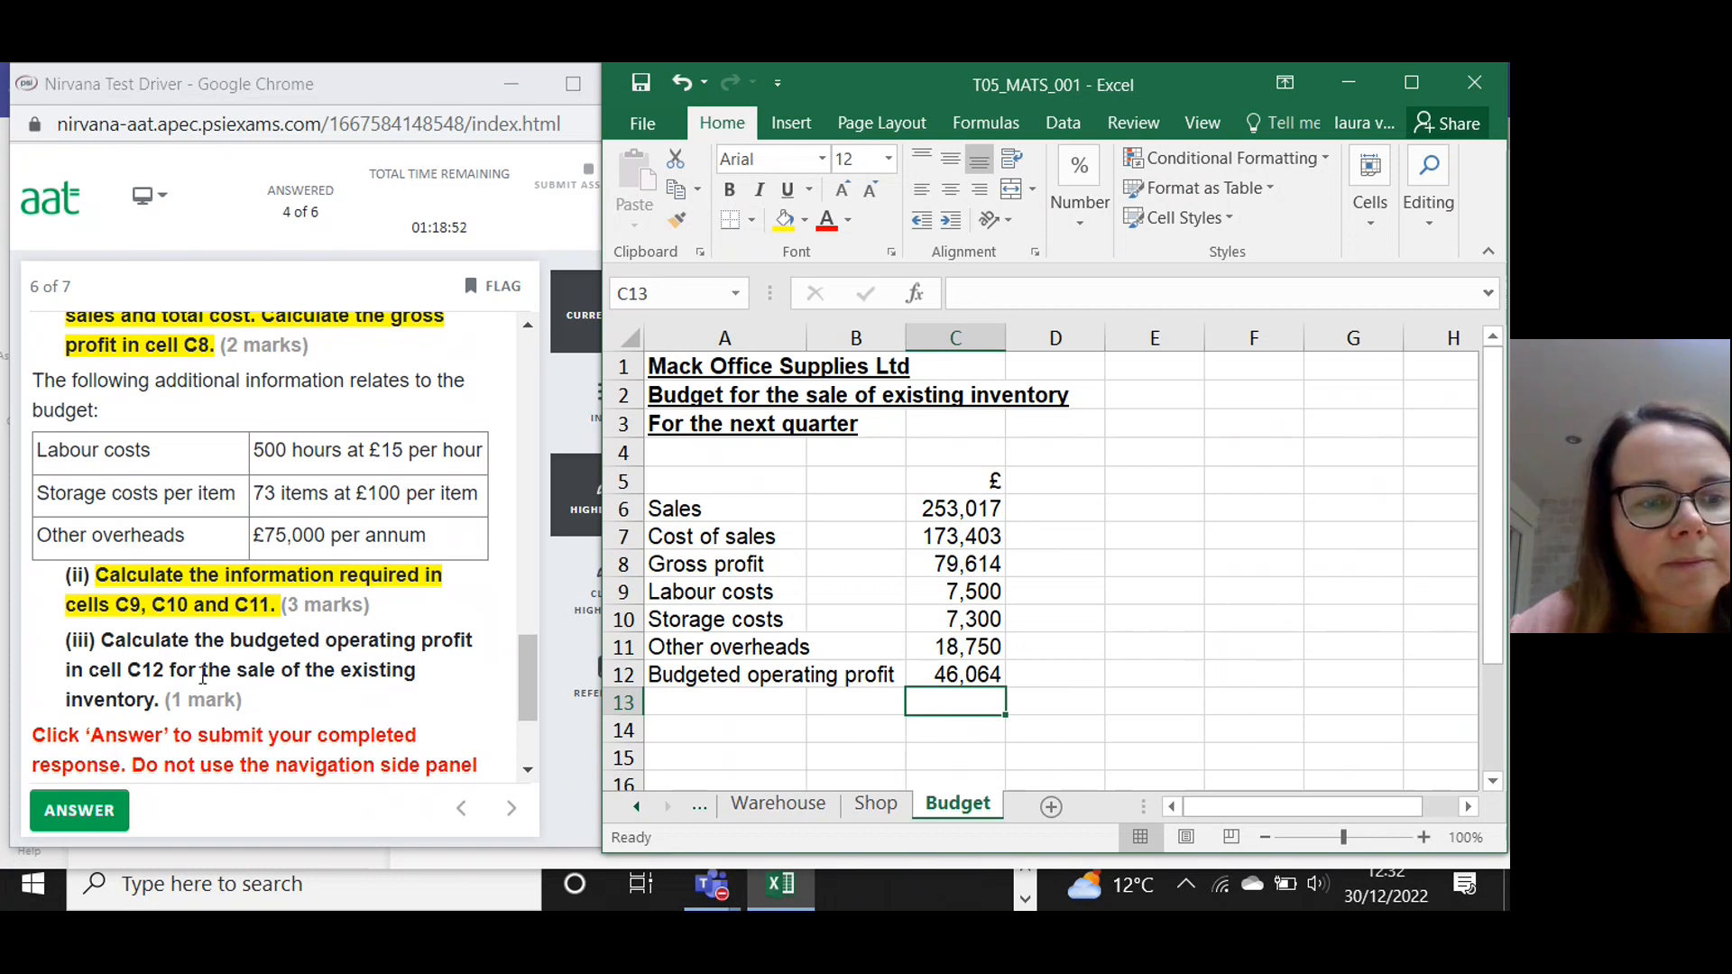
mouse_move(161, 691)
mouse_down()
mouse_move(167, 669)
mouse_move(101, 639)
mouse_up()
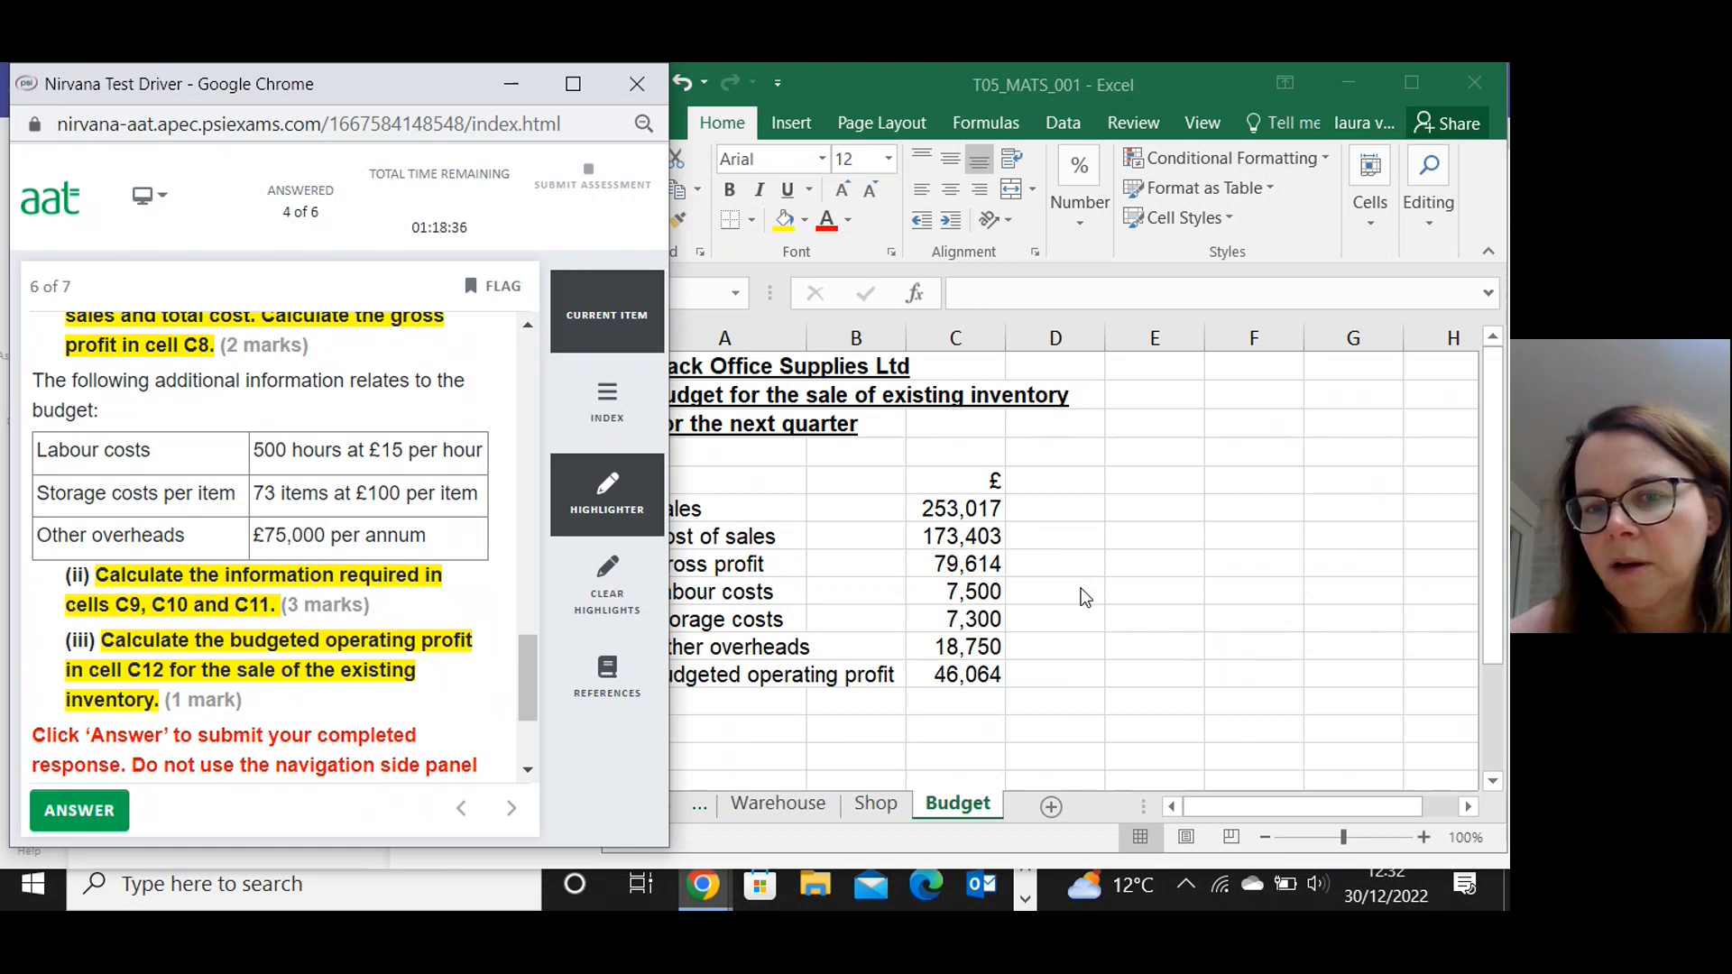
Submit the completed Task 5 response and read through the Task 6 requirements in a maximised window.
click(909, 702)
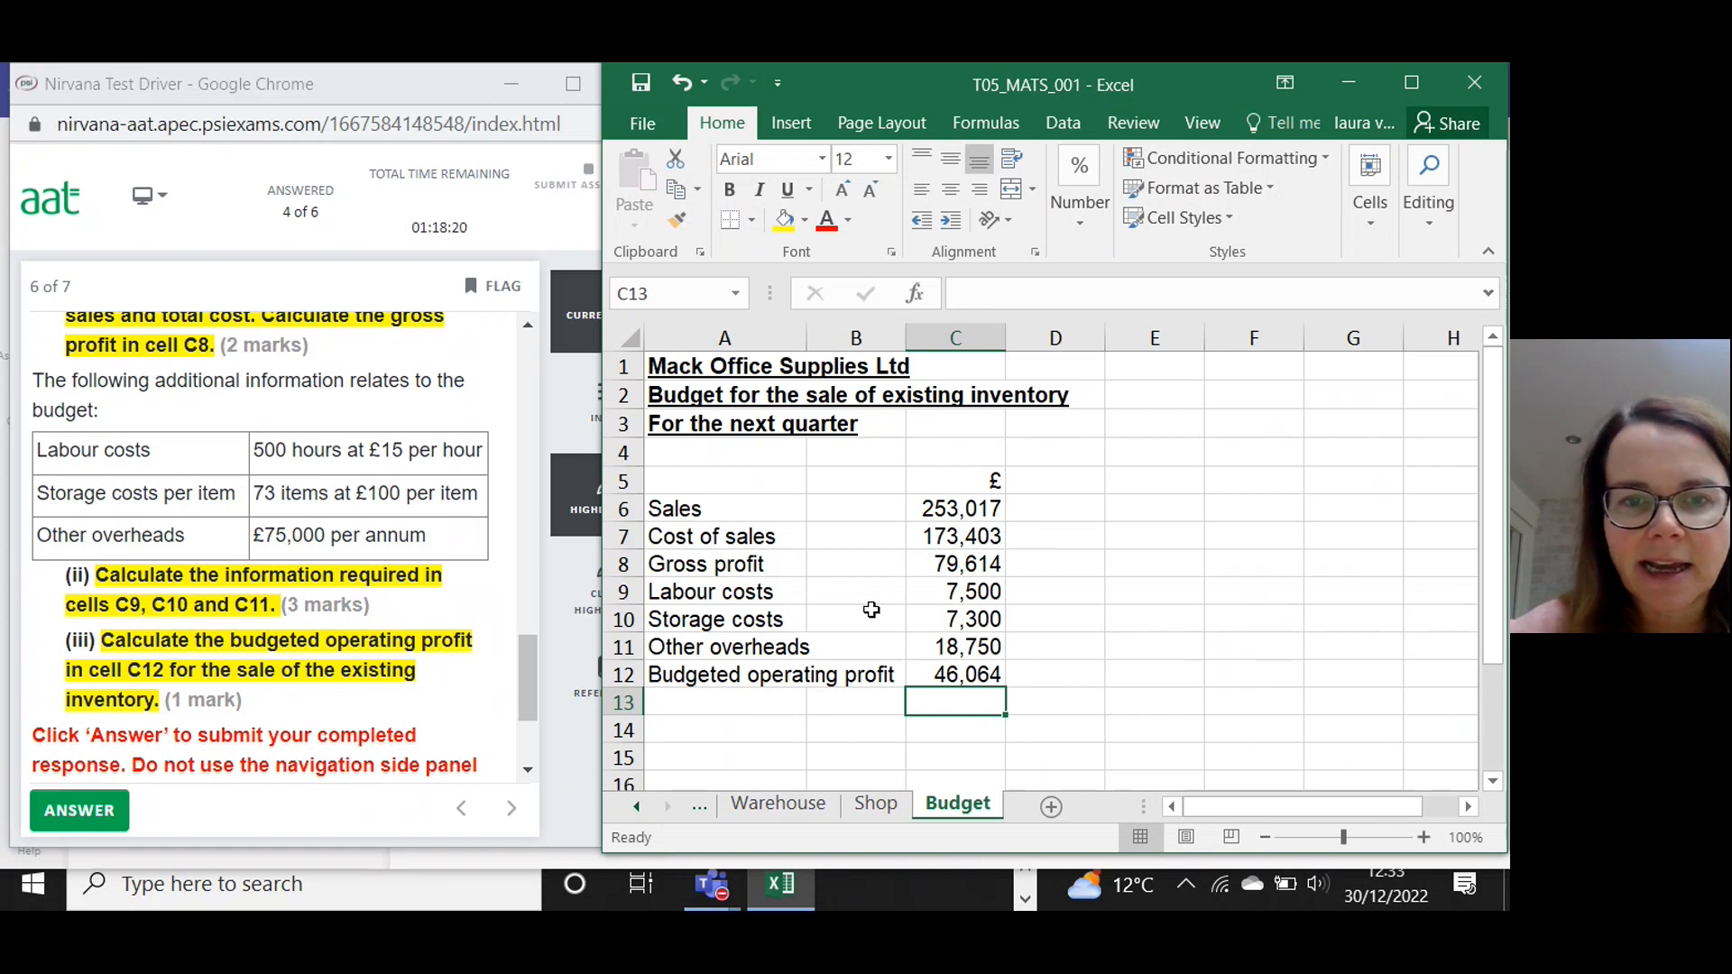
click(75, 814)
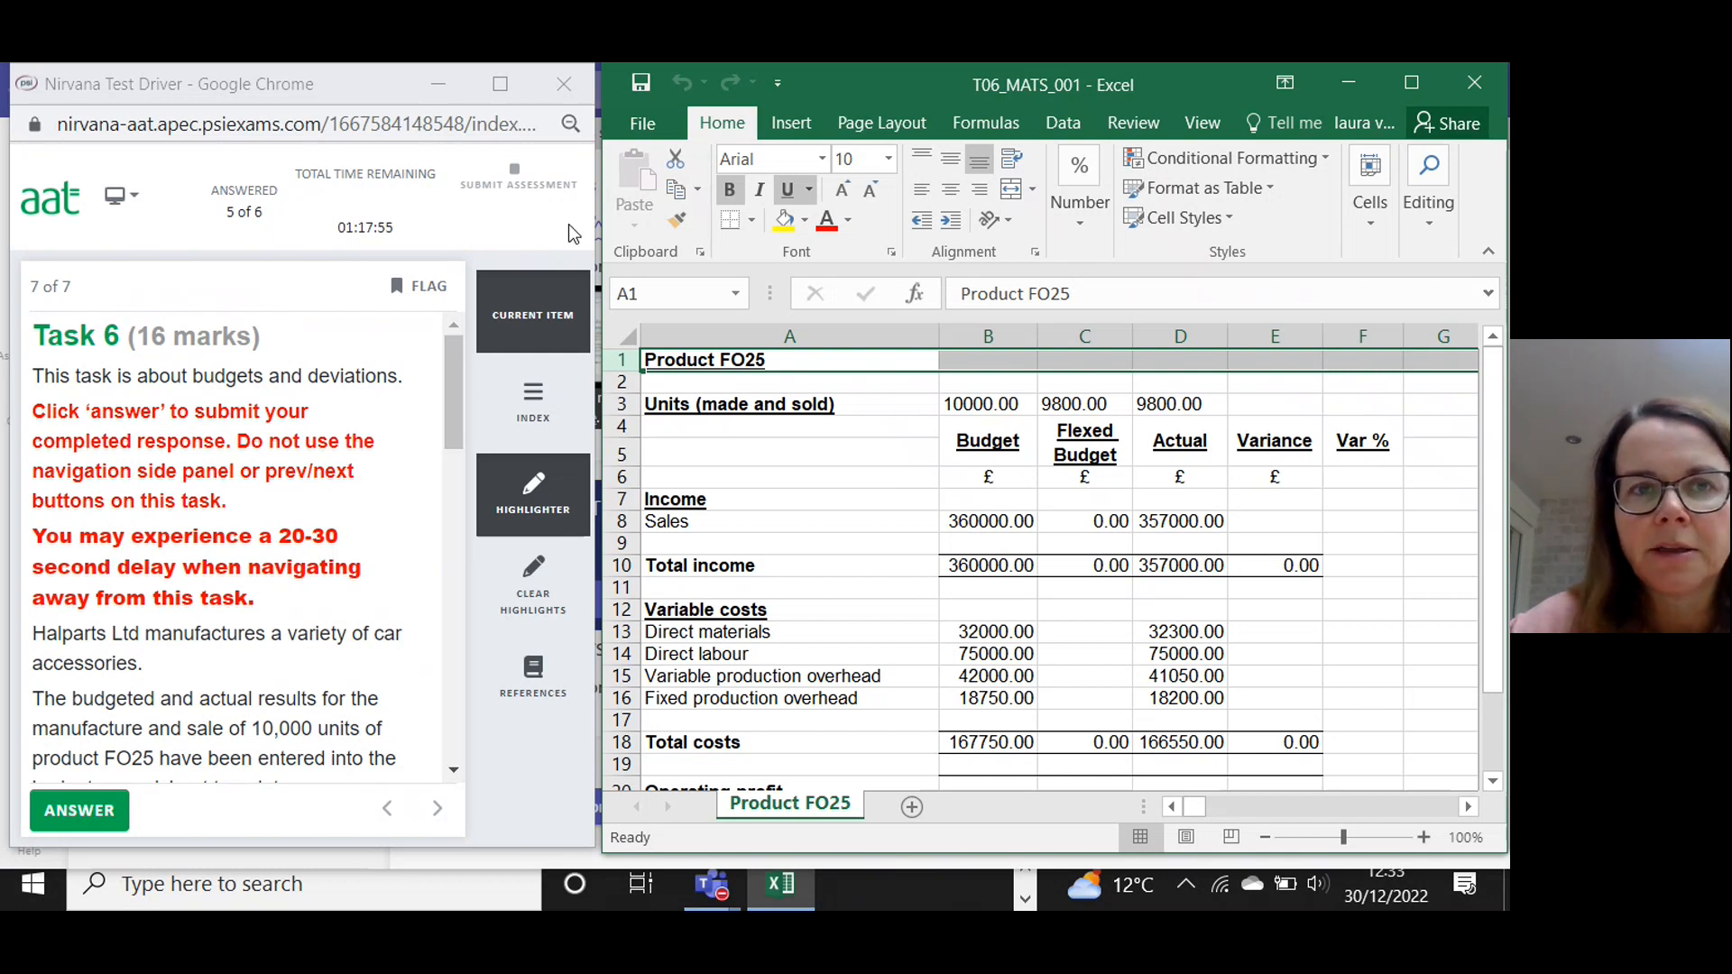
click(499, 84)
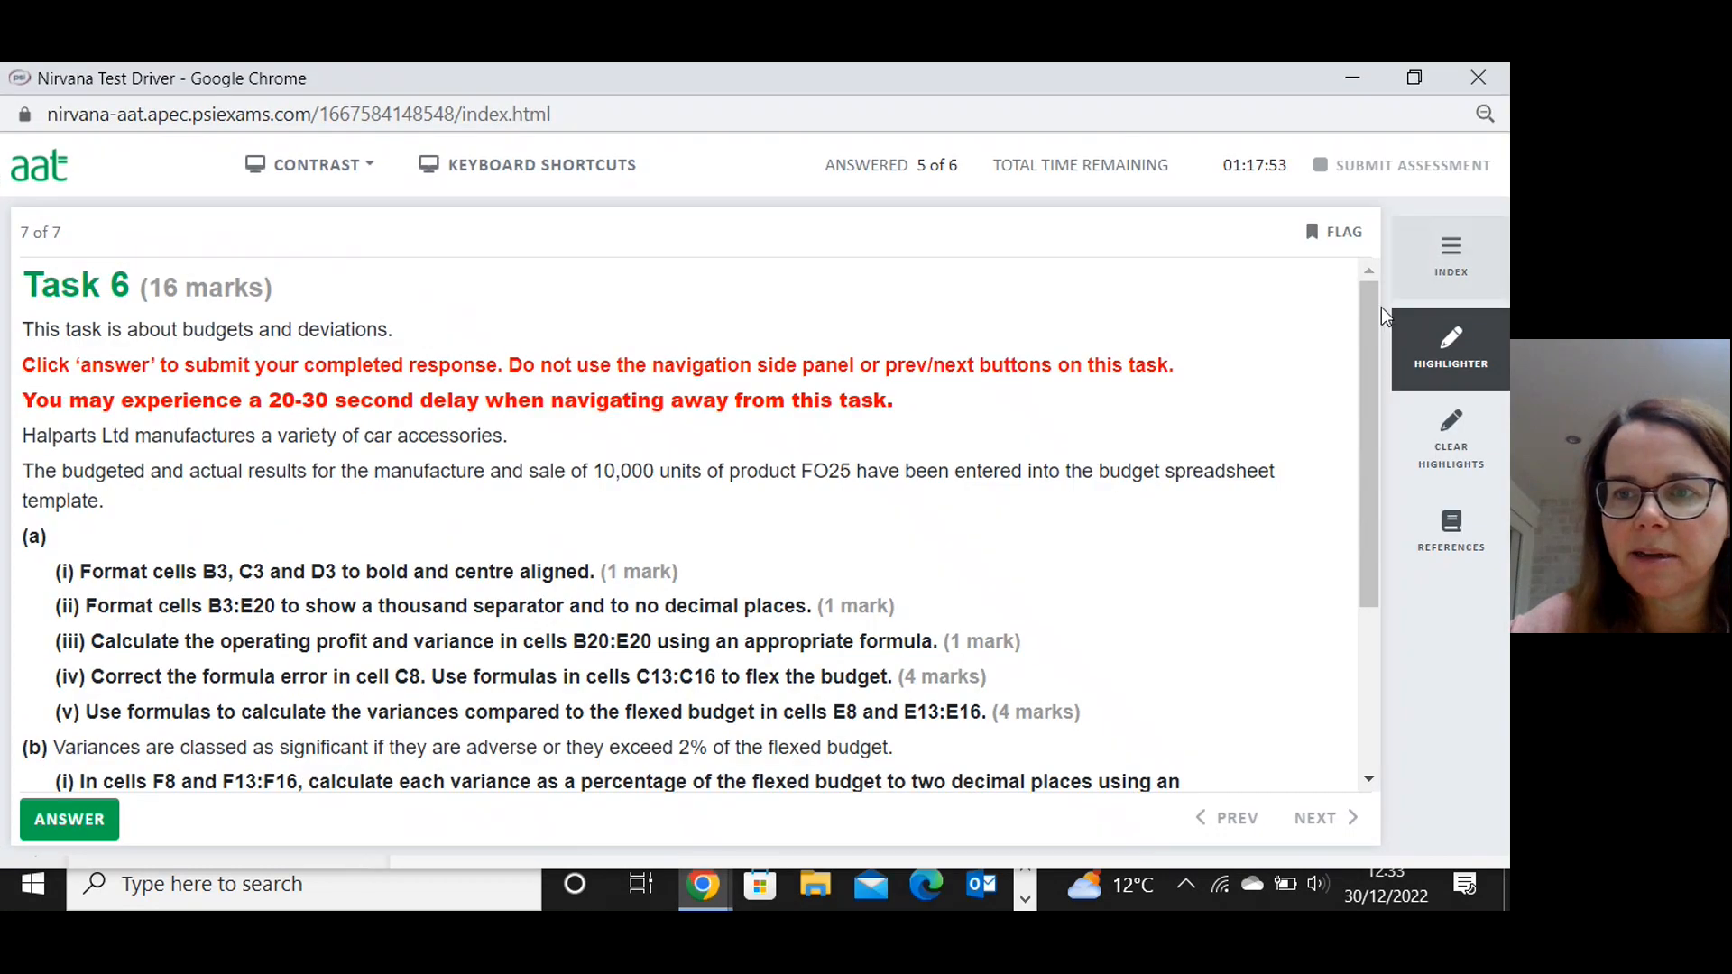
drag(1362, 311, 1365, 258)
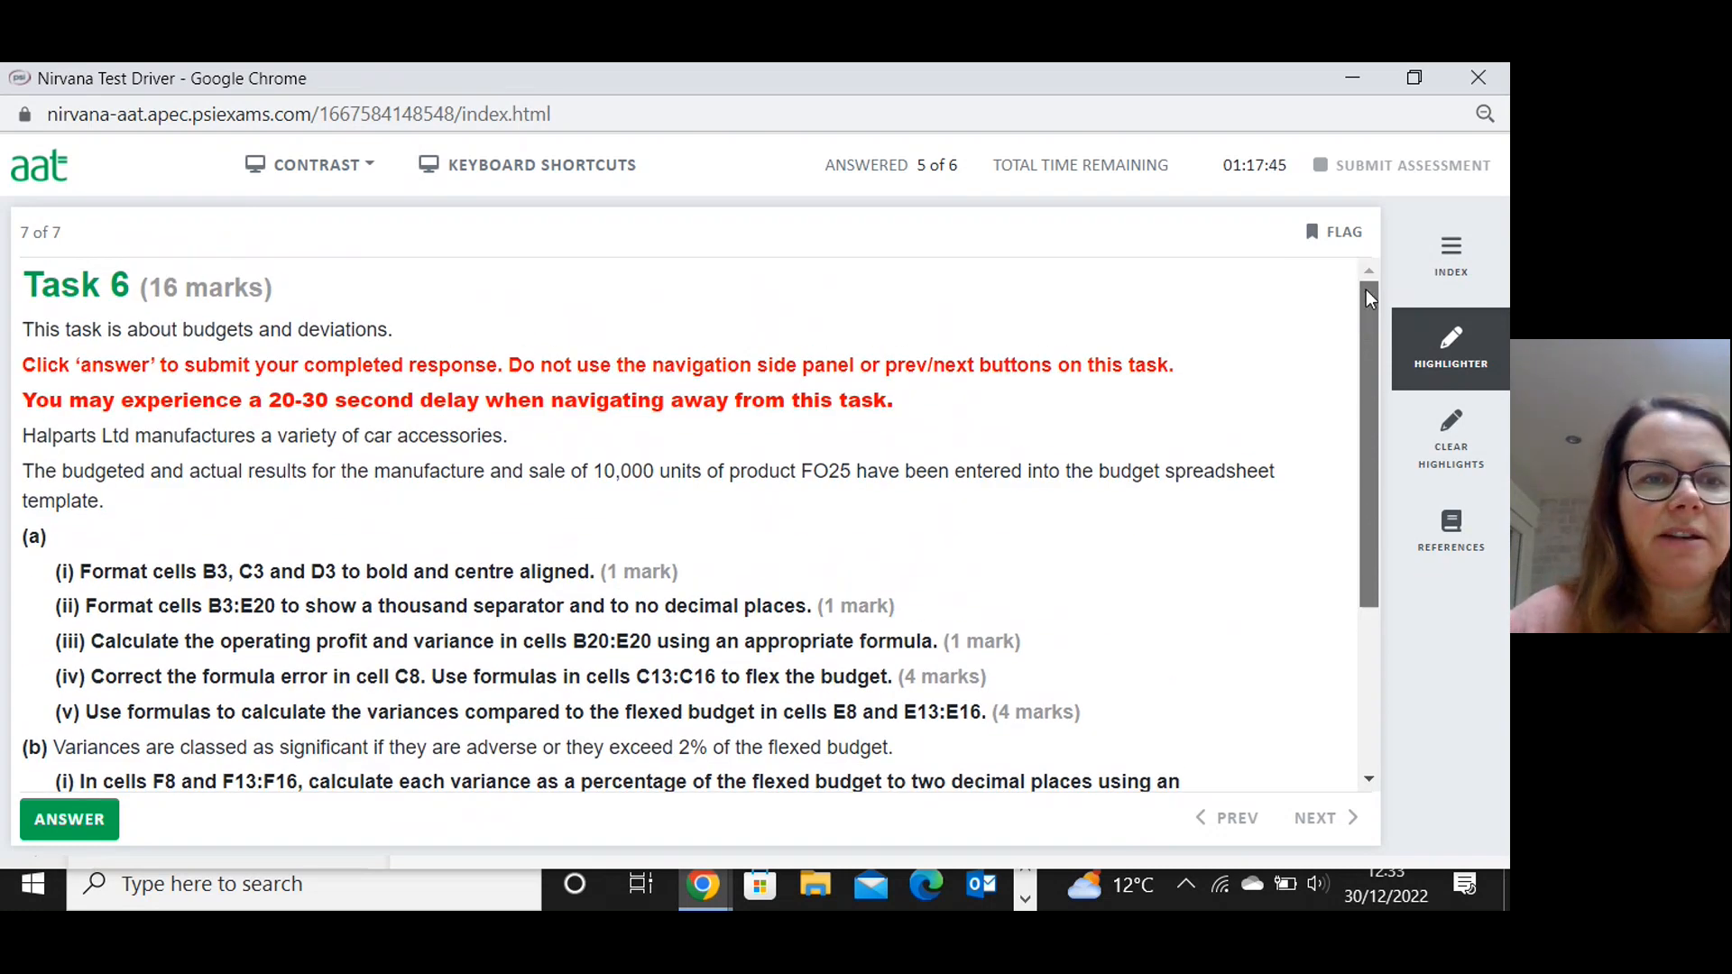
drag(1365, 314, 1375, 377)
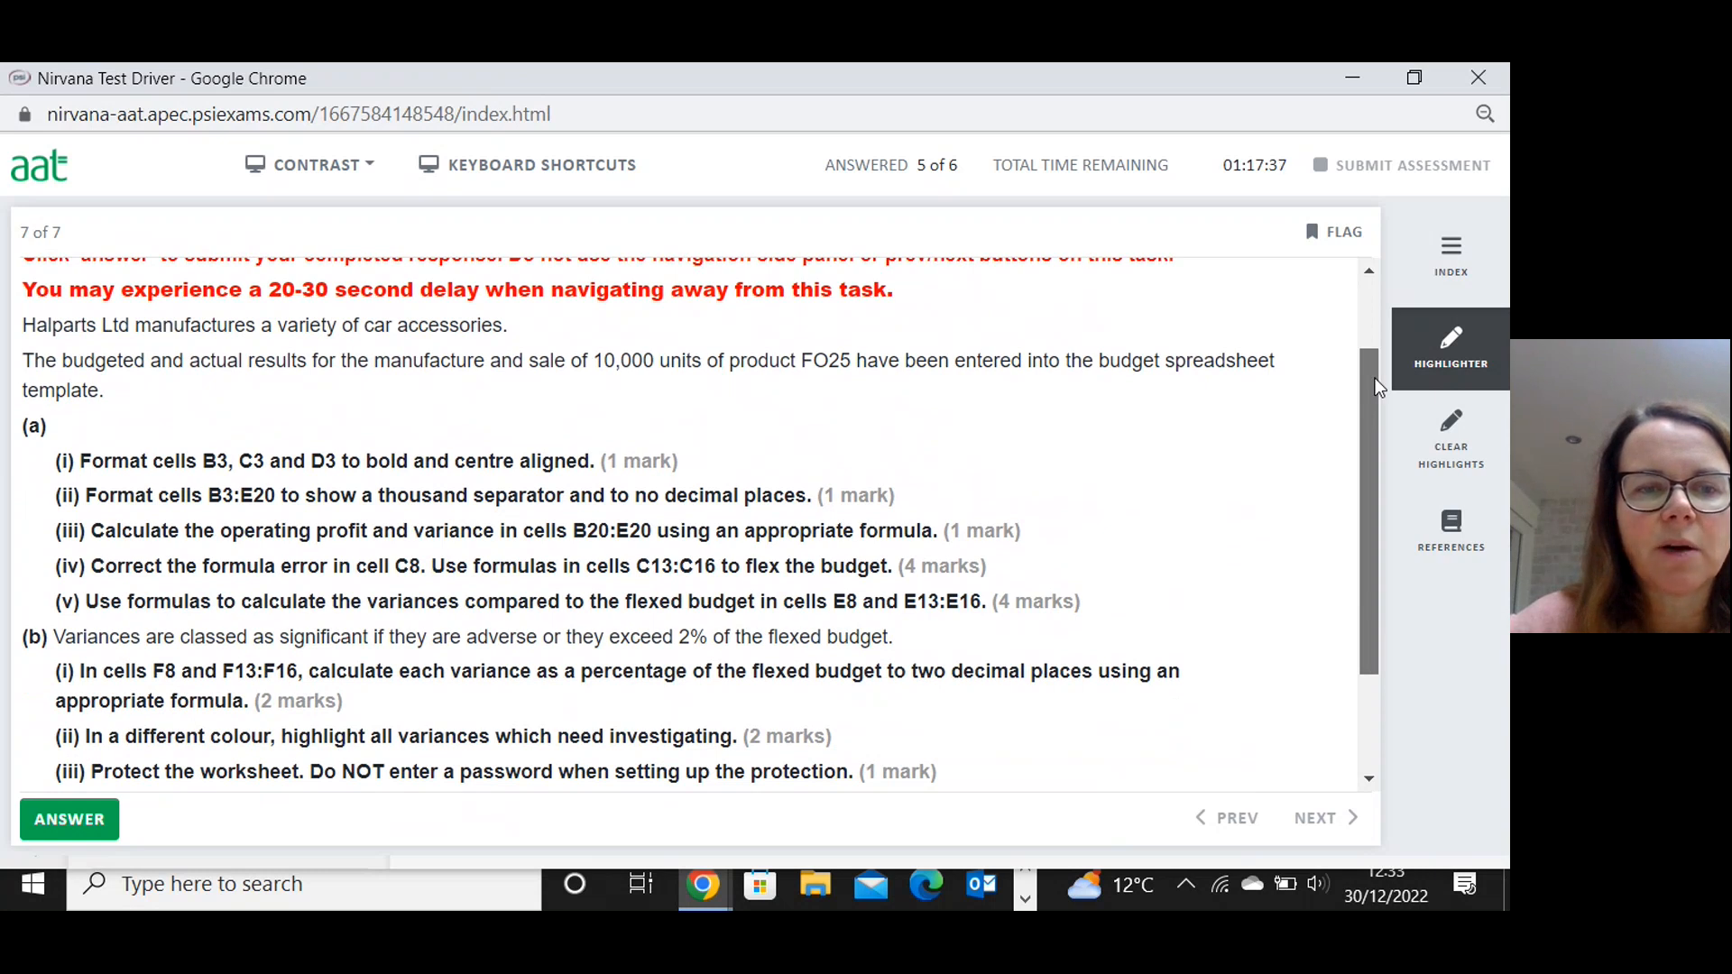
drag(1375, 377, 1401, 465)
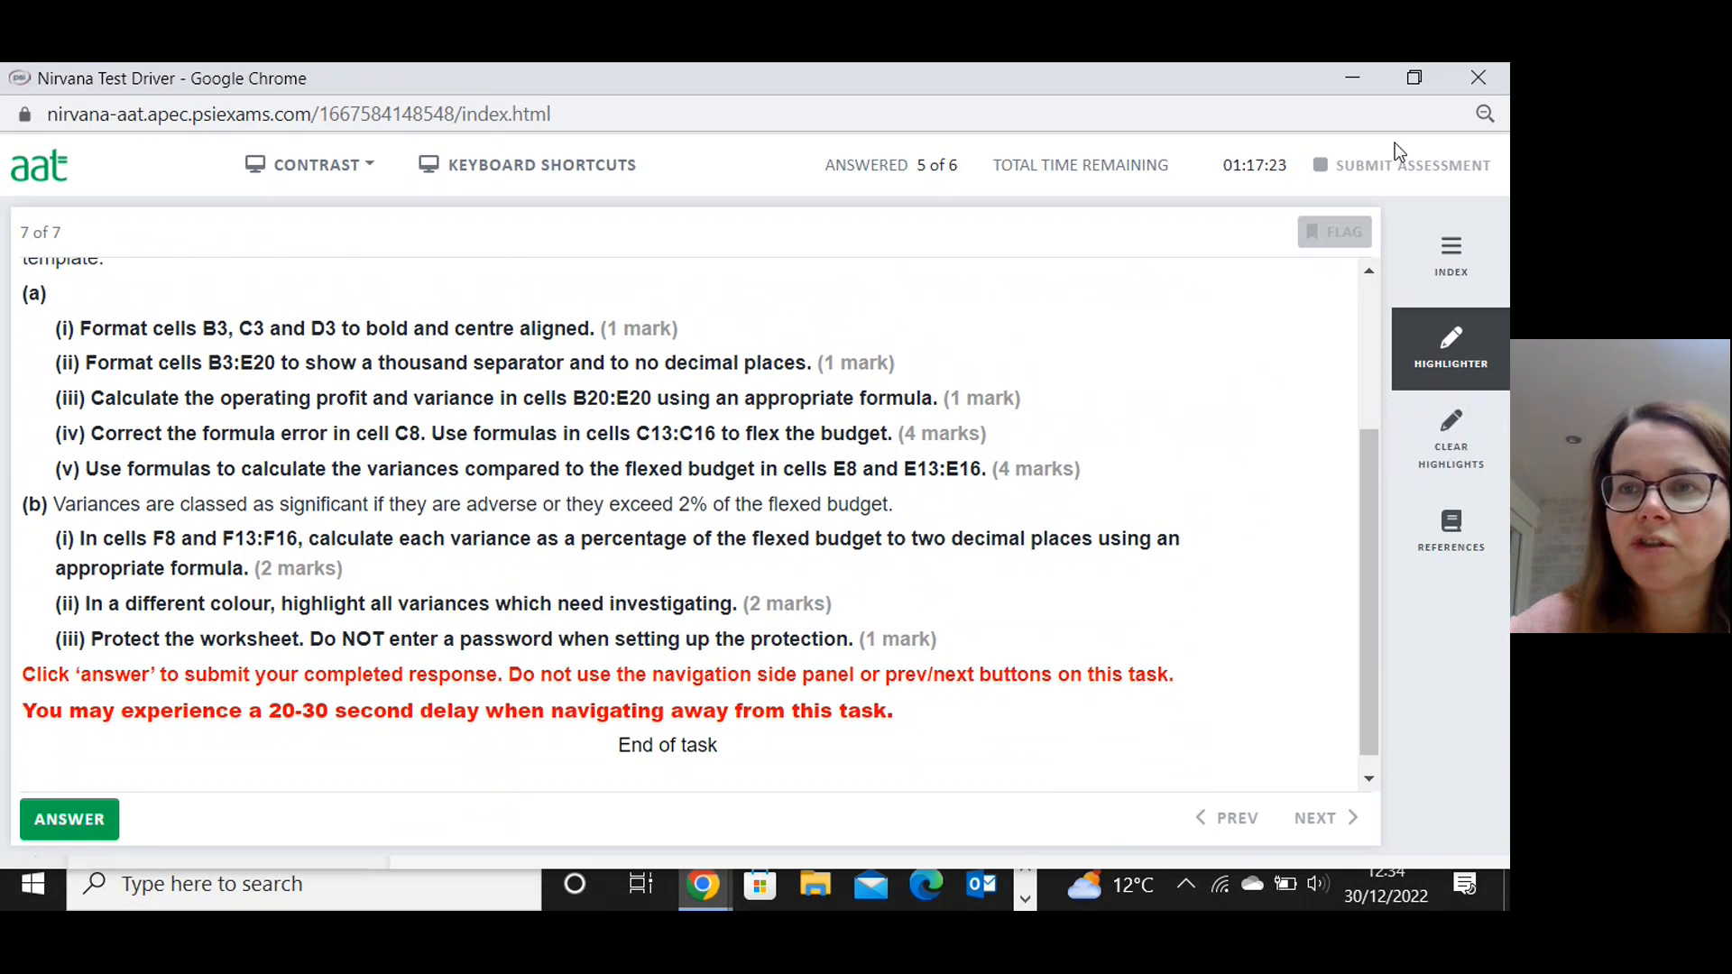
click(1414, 79)
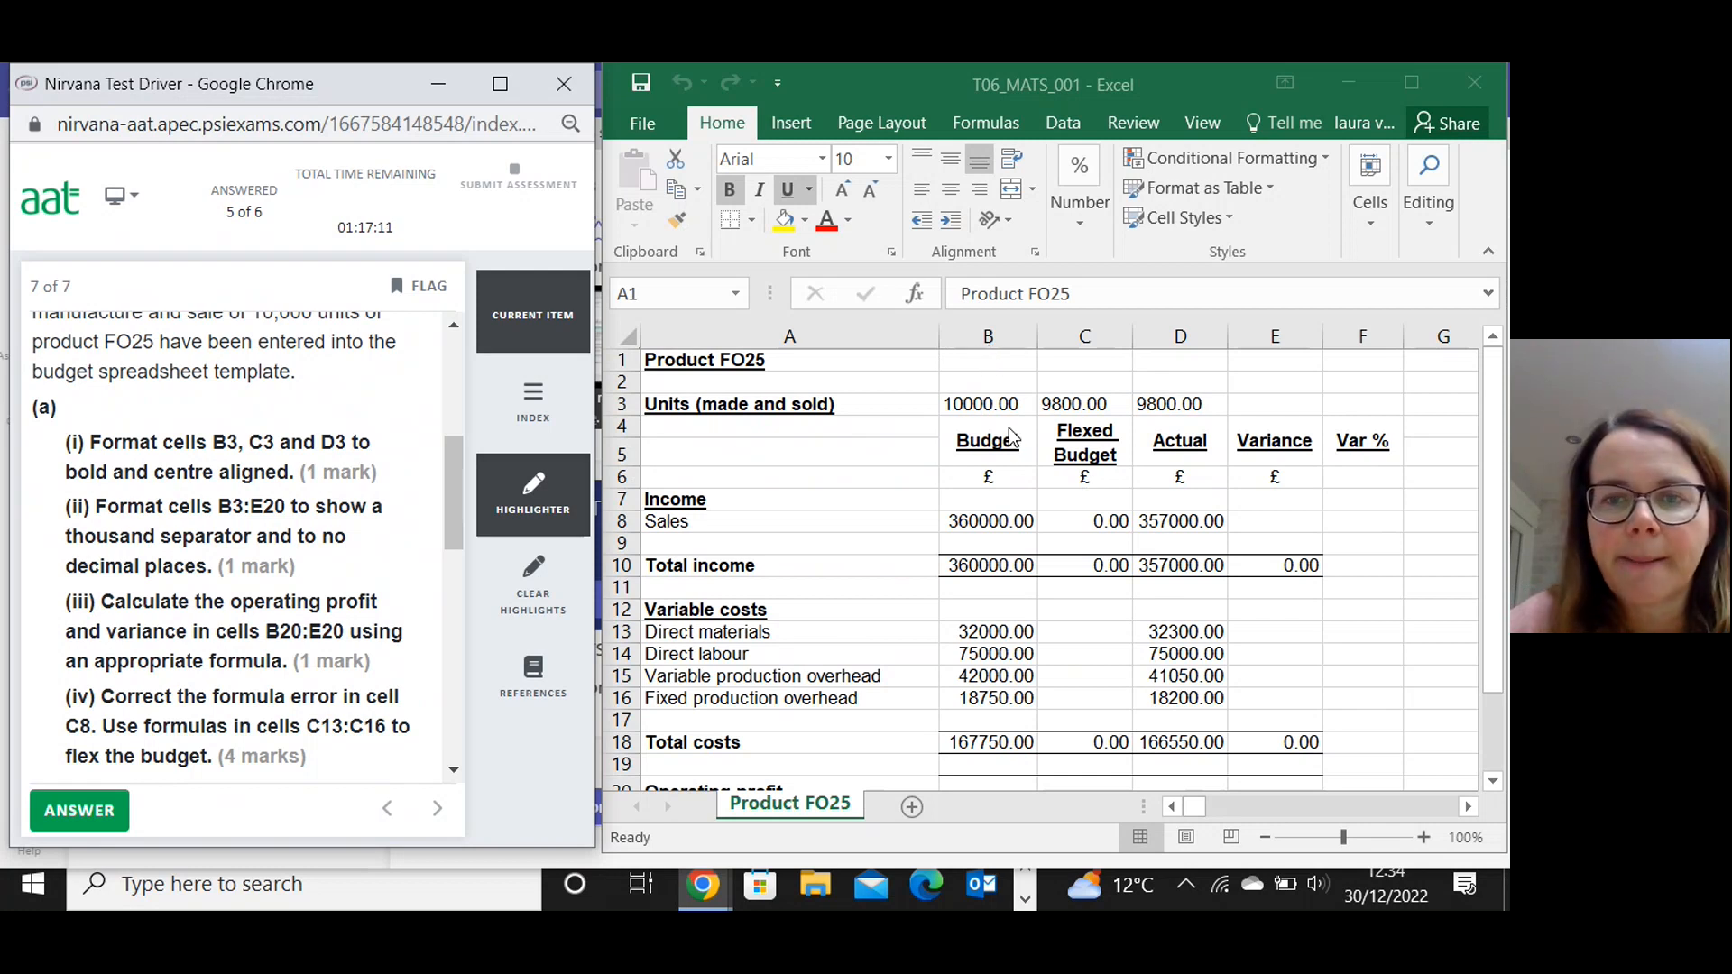
Format the unit figures in B3:D3 as bold and centre aligned, and highlight requirement (a)(i) in the task instructions.
click(988, 407)
drag(988, 406, 1154, 407)
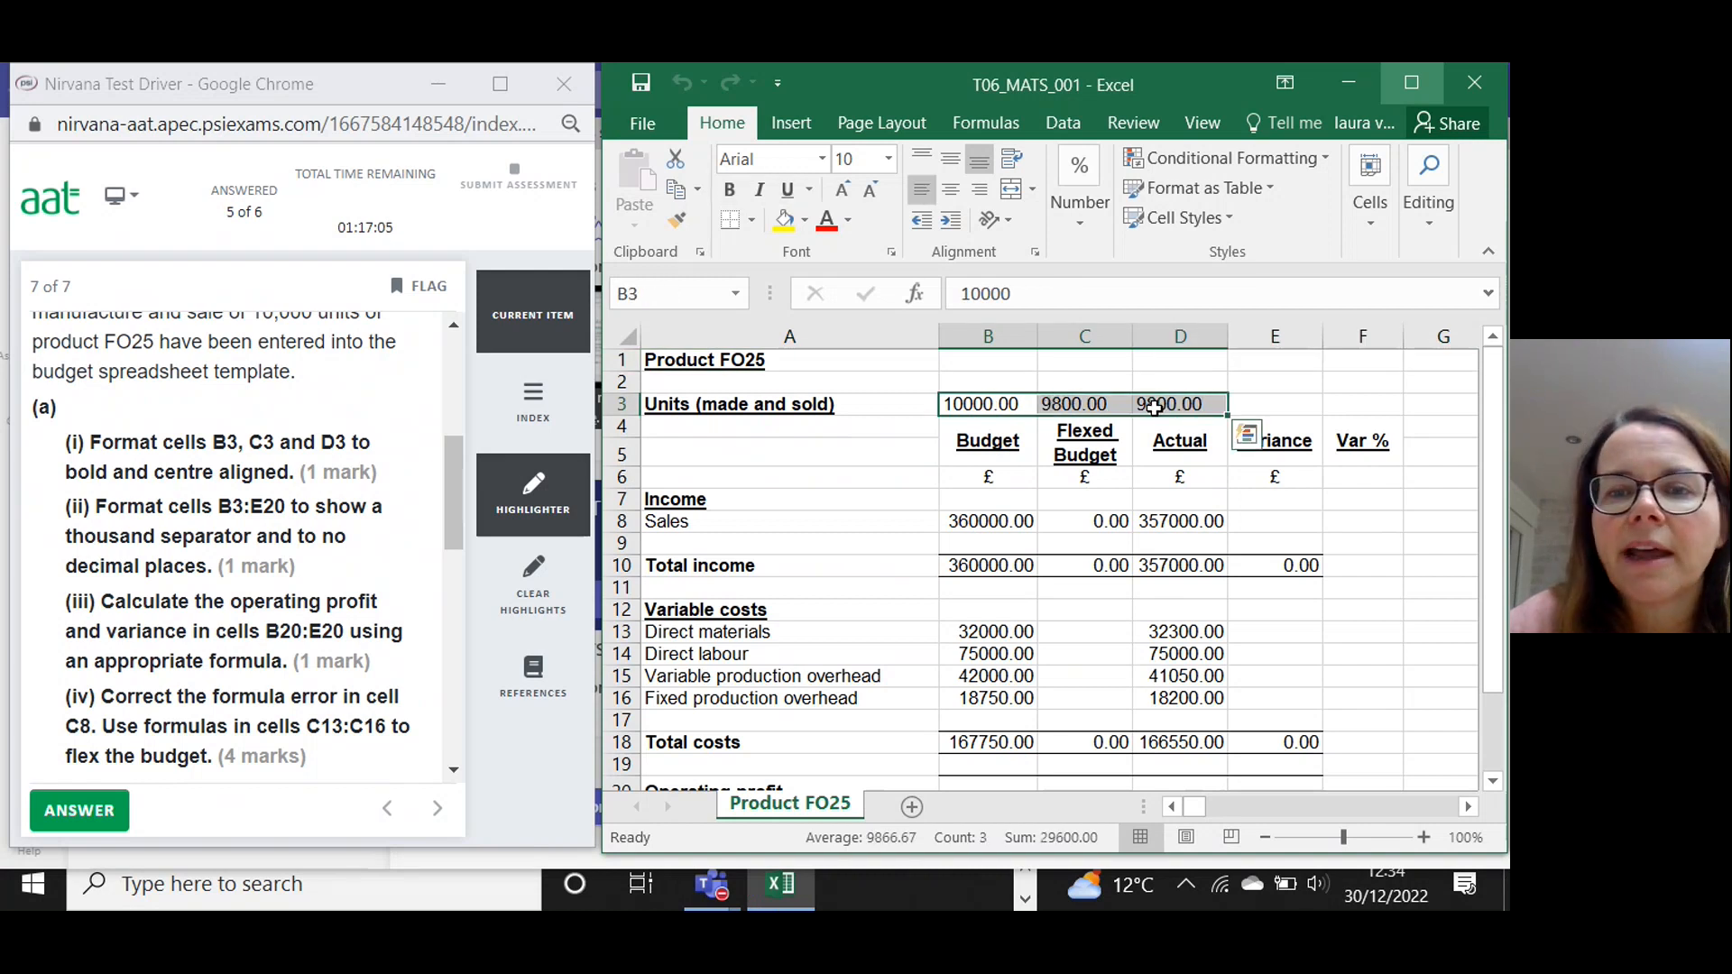
click(732, 193)
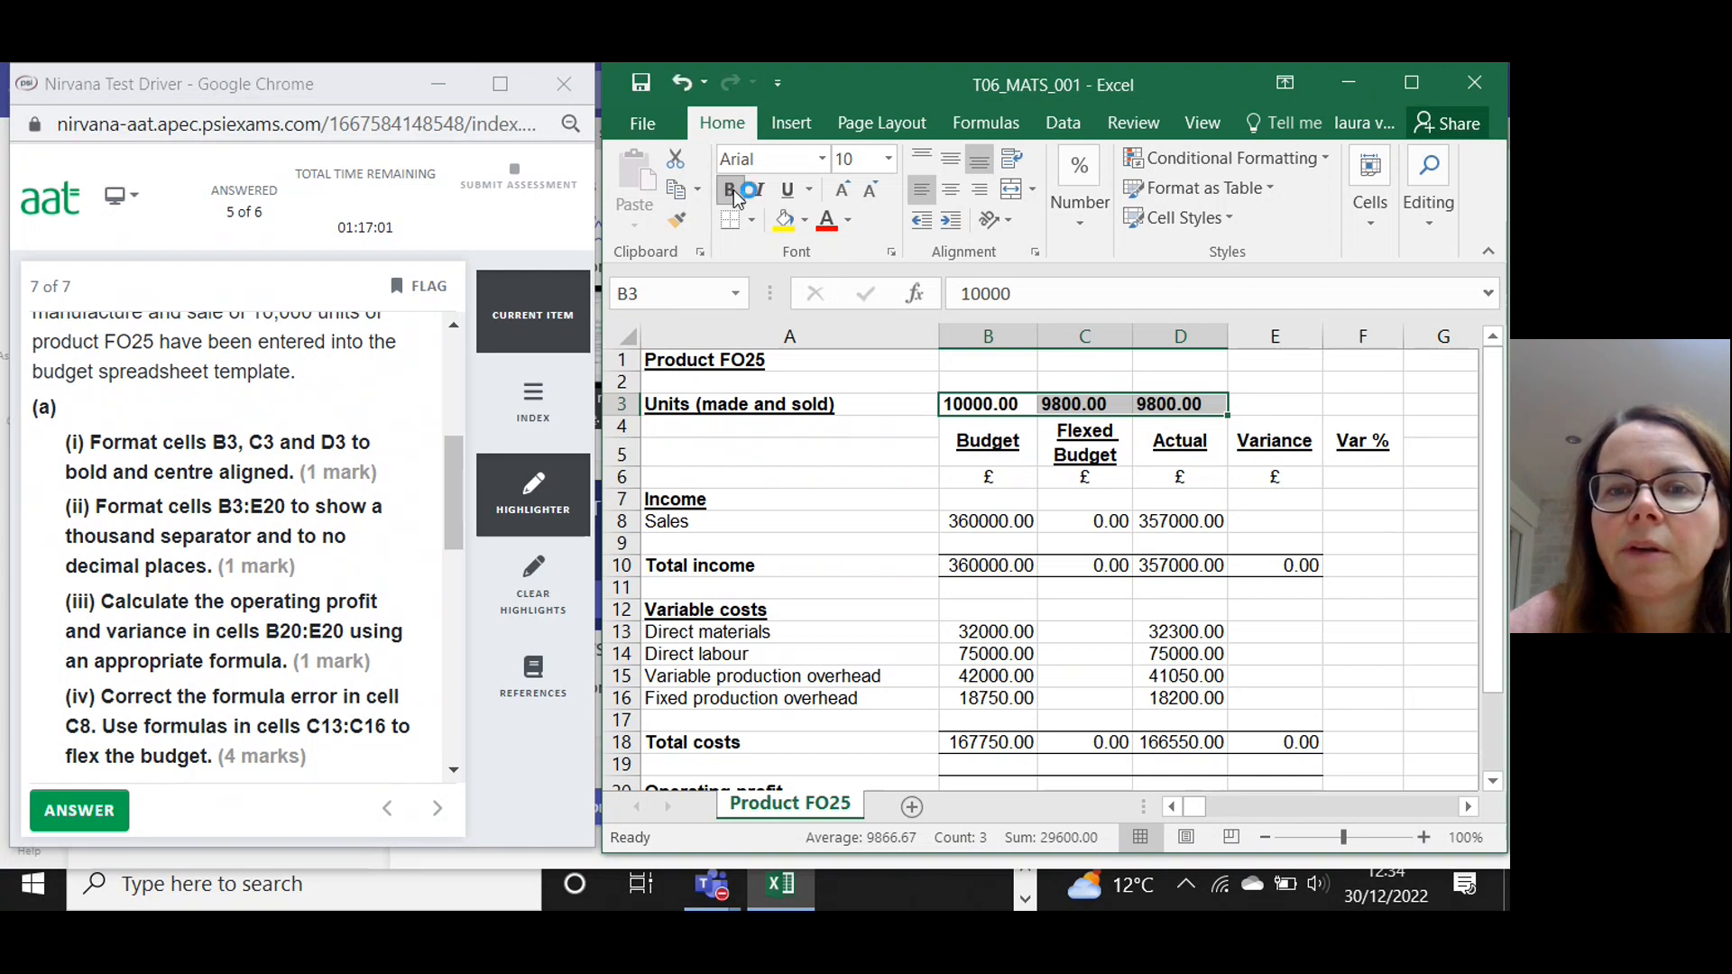
click(951, 191)
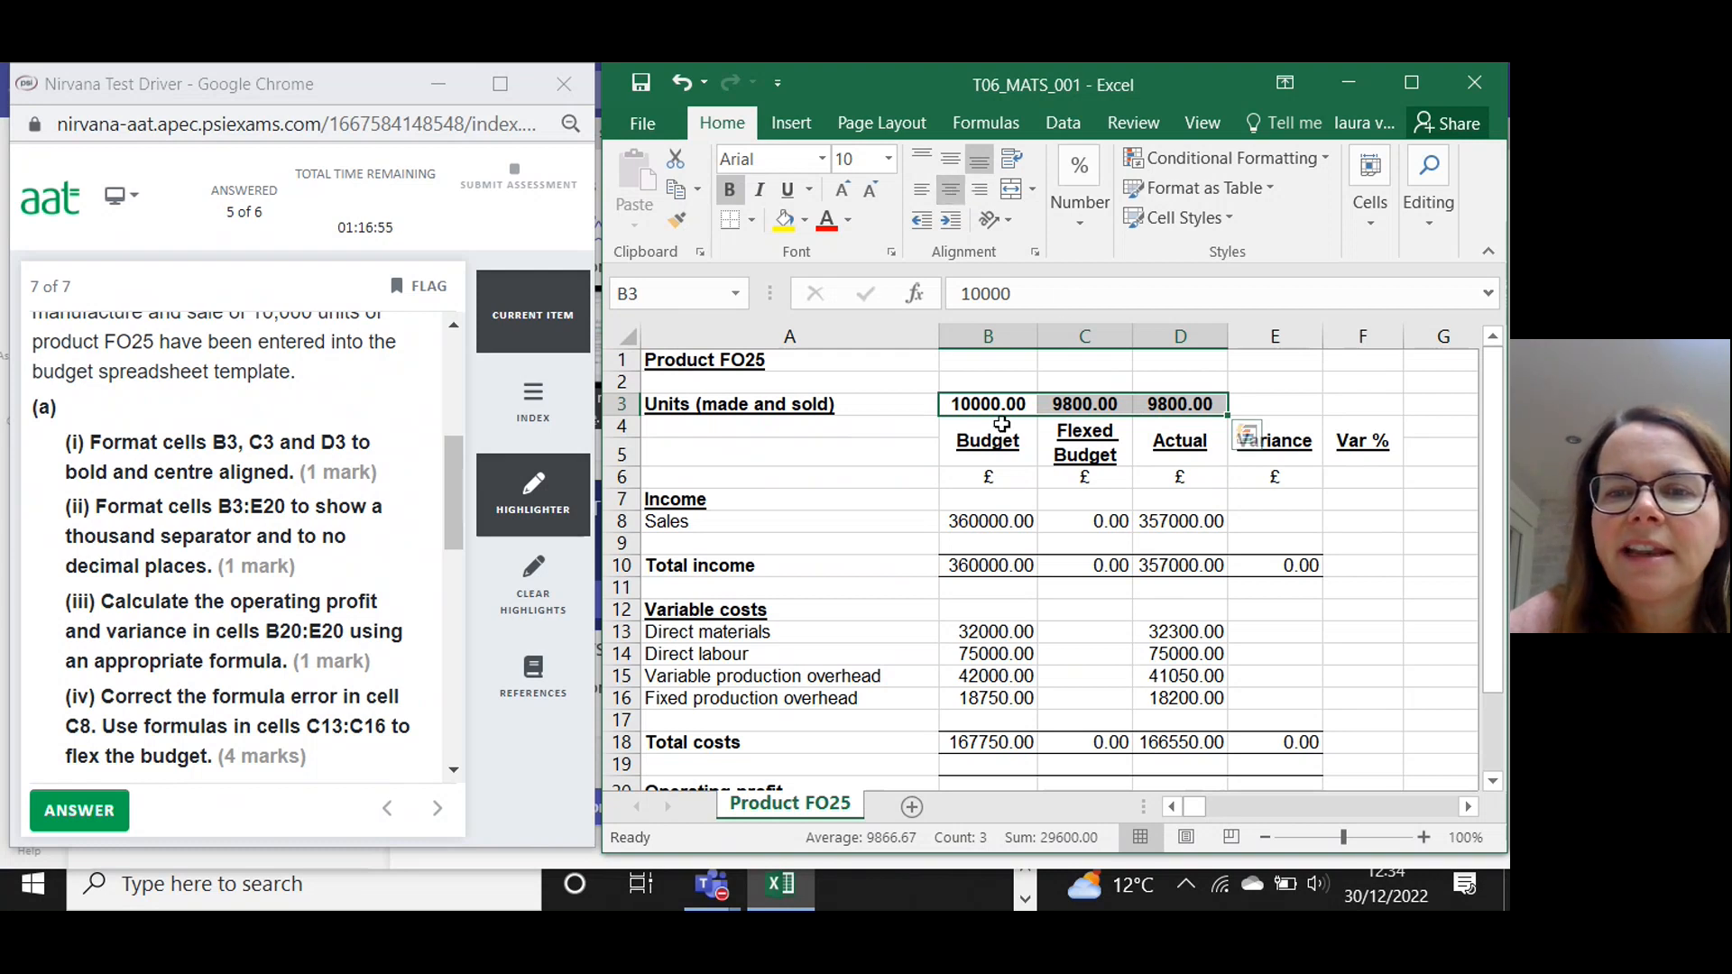
click(1078, 431)
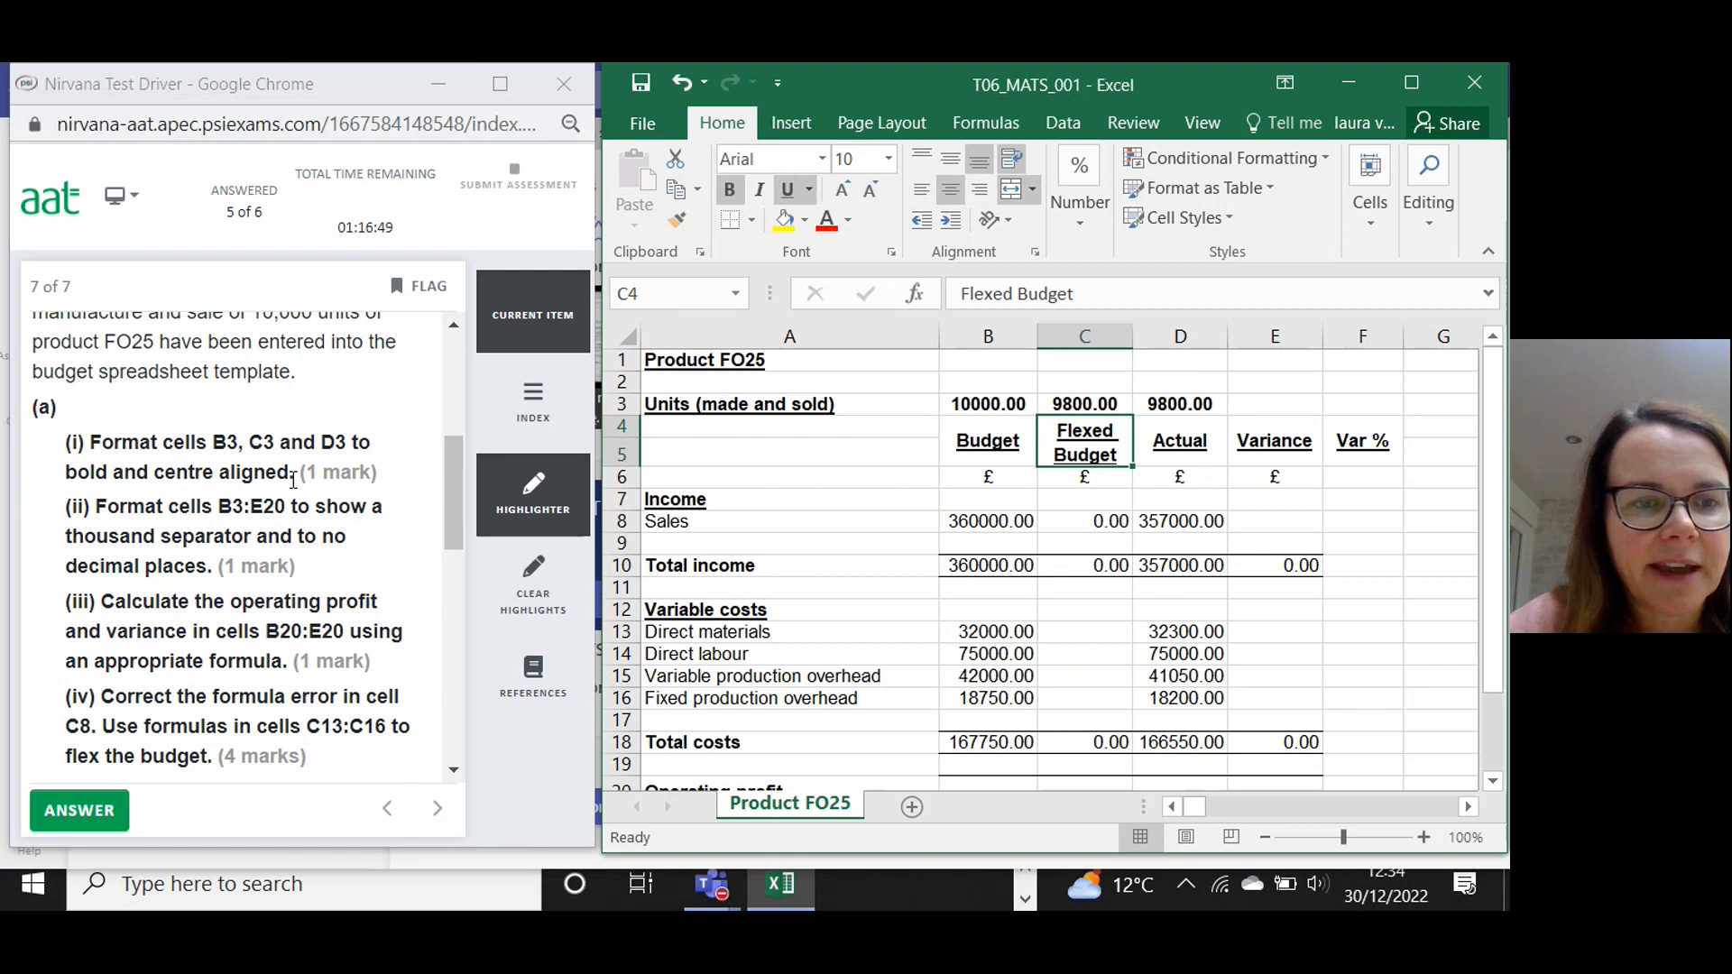
mouse_move(301, 478)
mouse_down()
mouse_move(145, 472)
mouse_move(90, 442)
mouse_up()
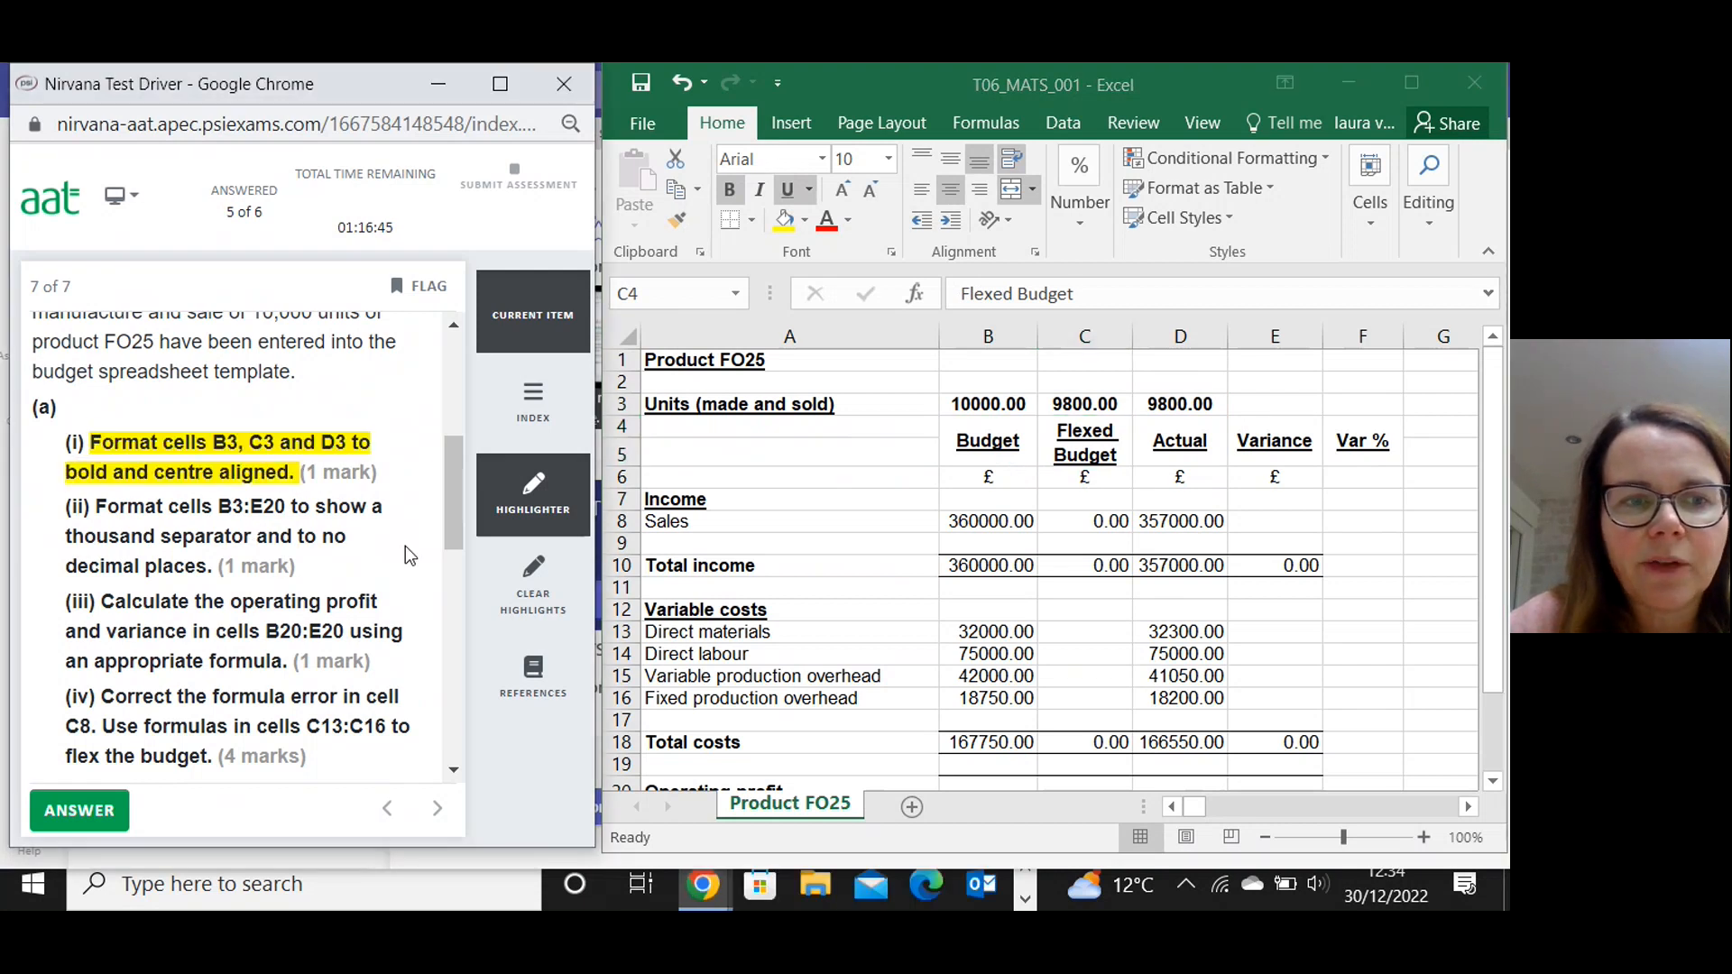
Format cells B3:E20 with a thousand separator and no decimal places.
click(970, 410)
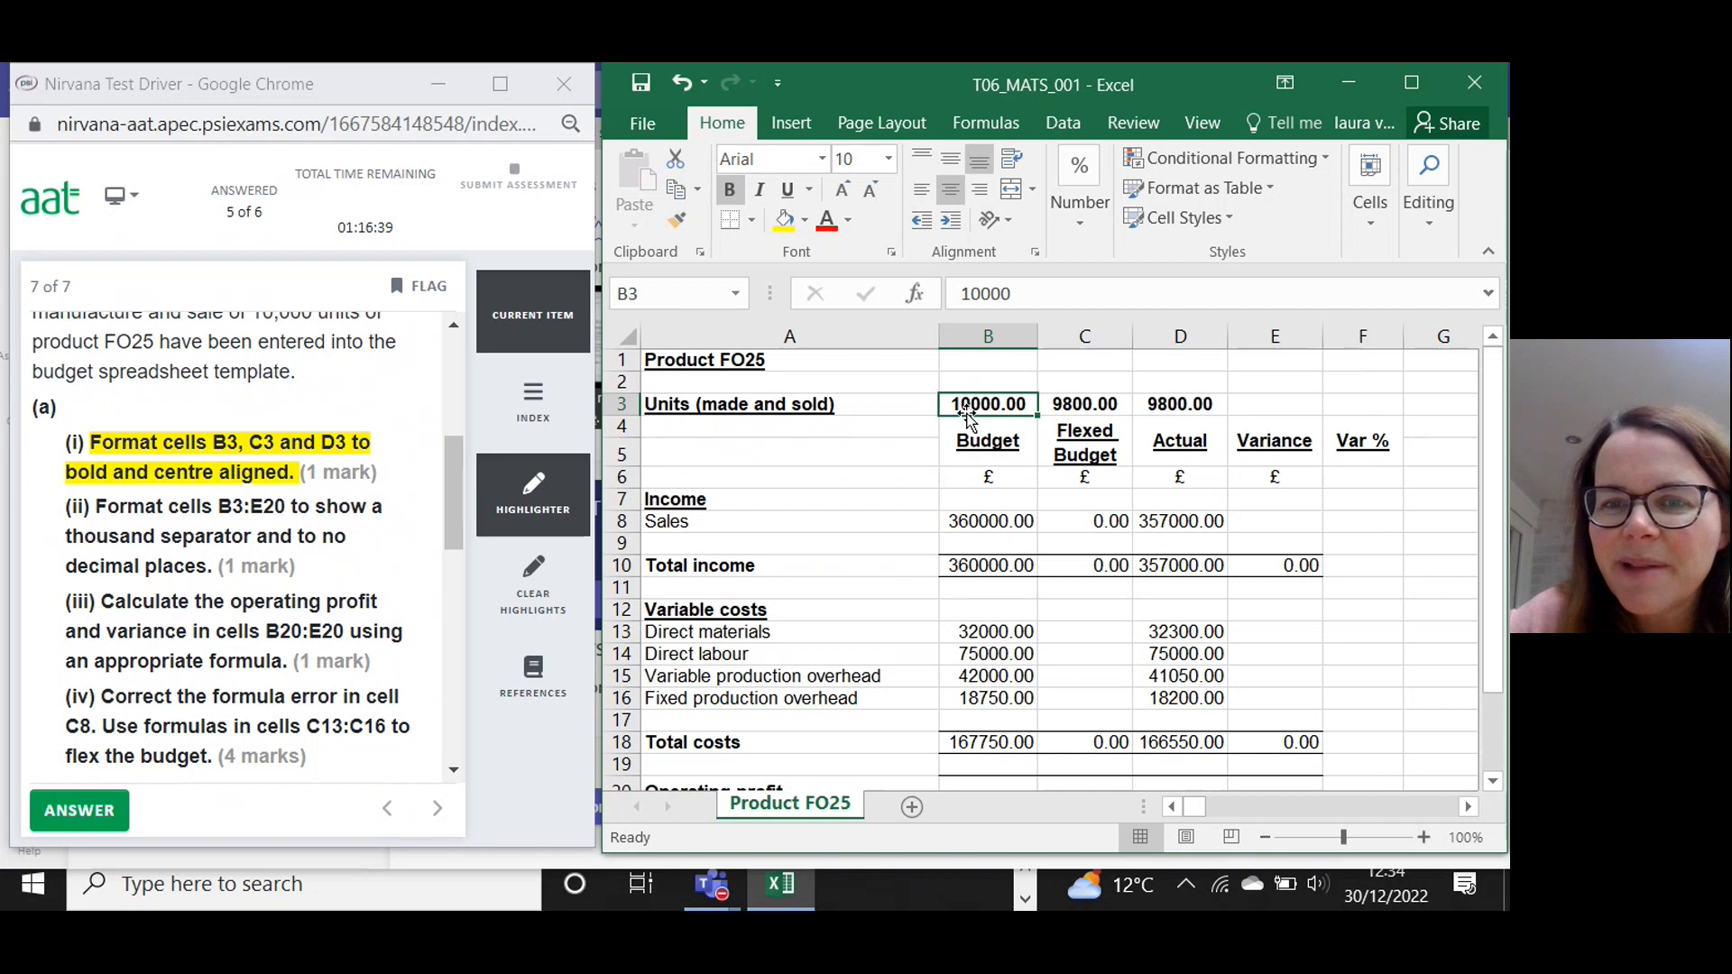
drag(965, 401, 1263, 681)
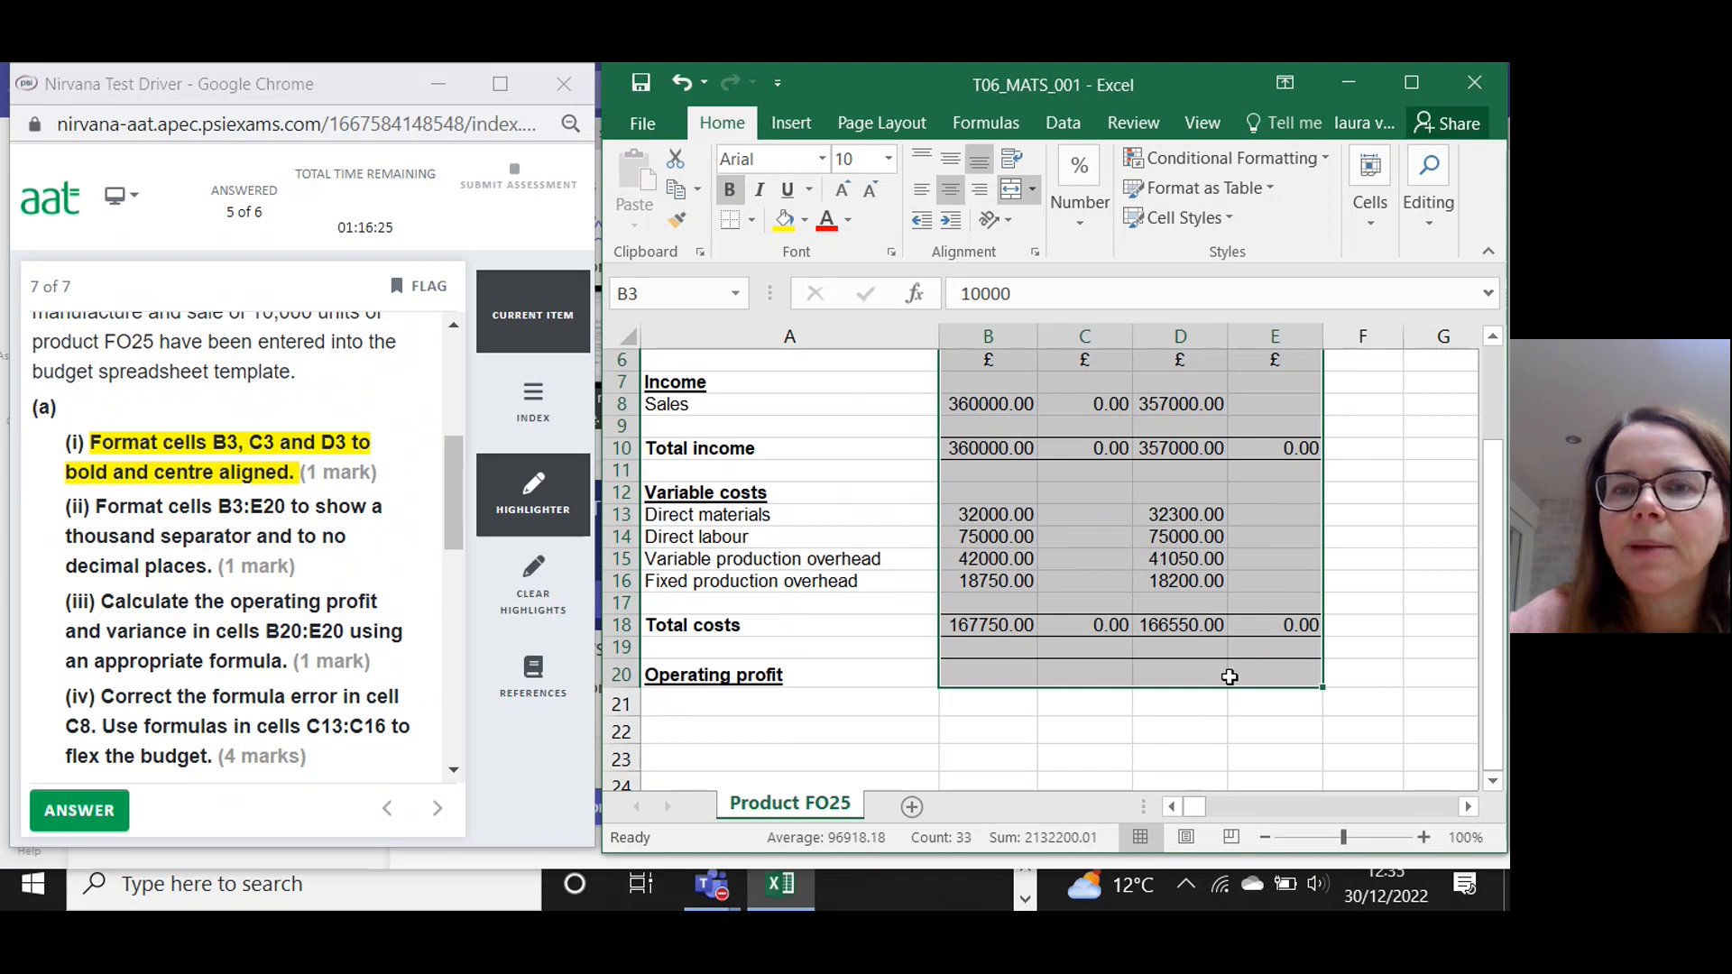
click(1410, 84)
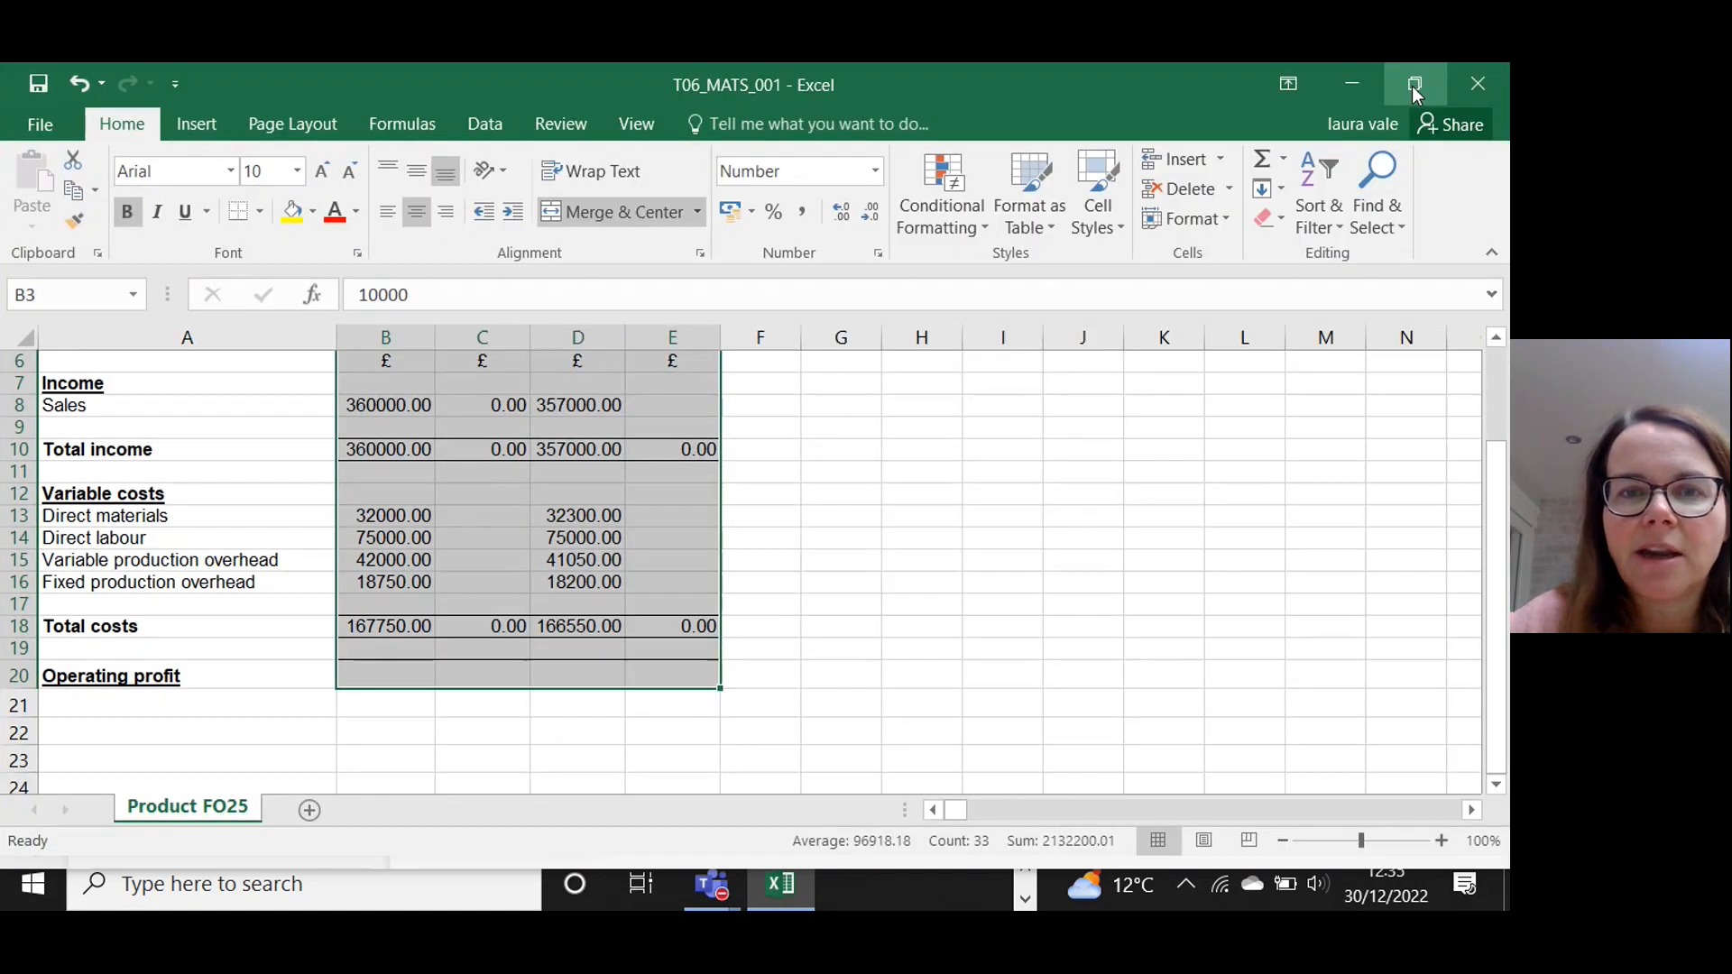
click(806, 215)
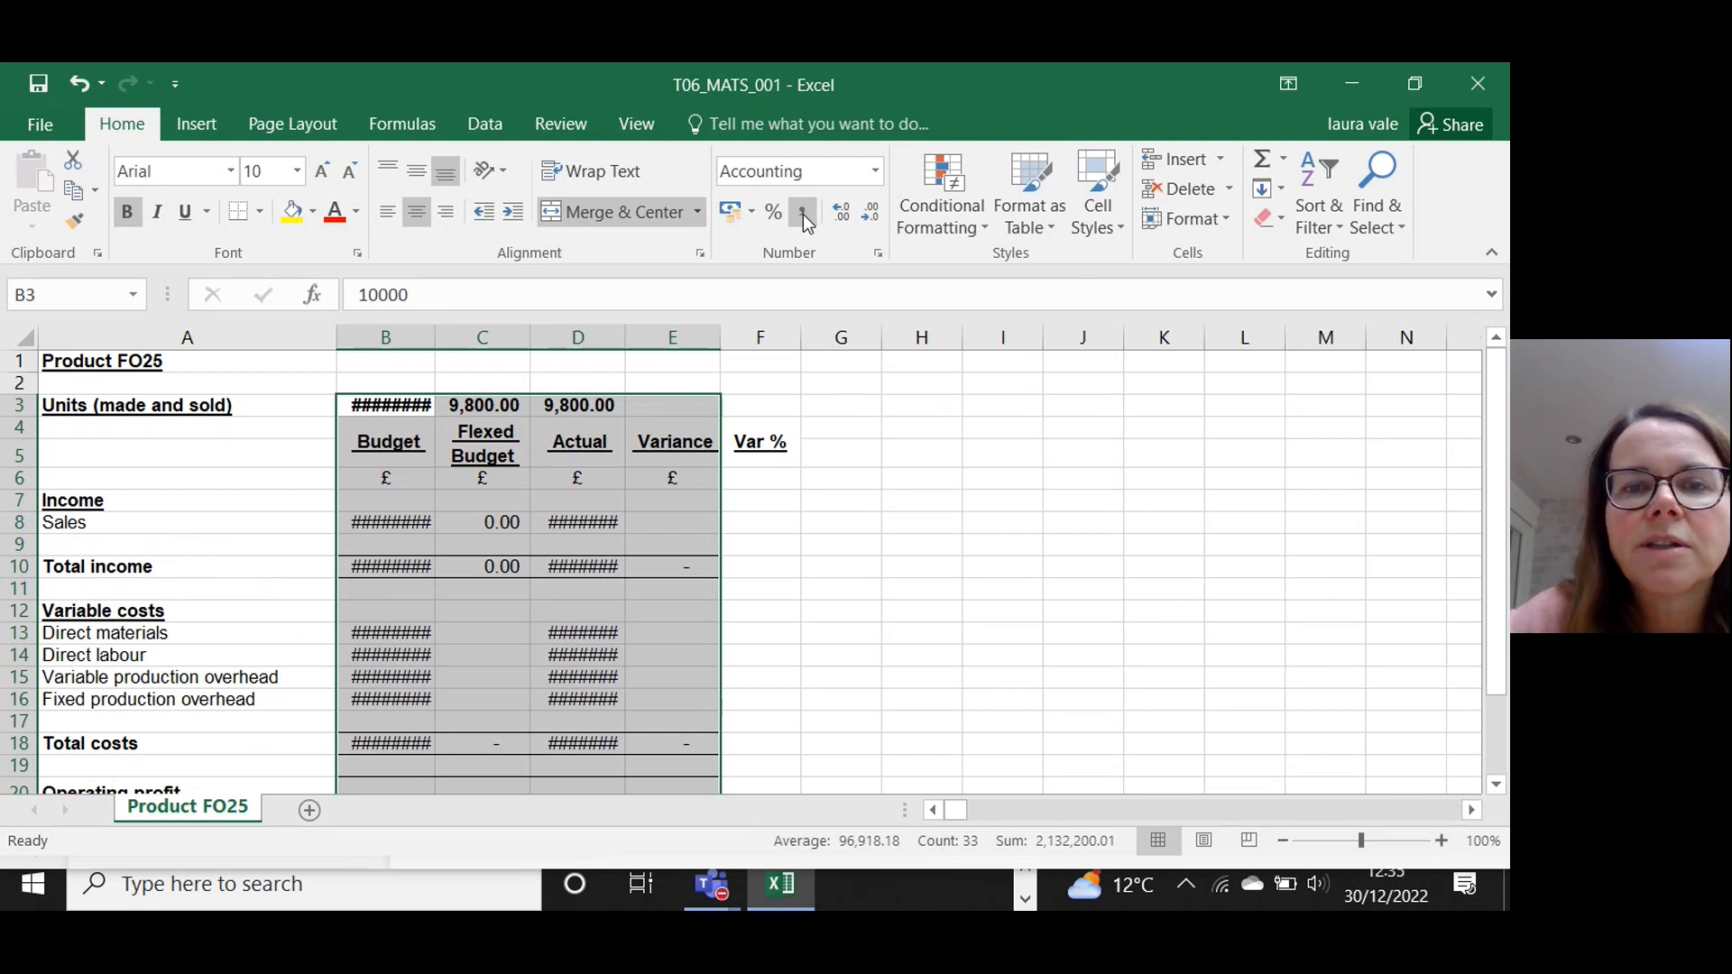
click(866, 213)
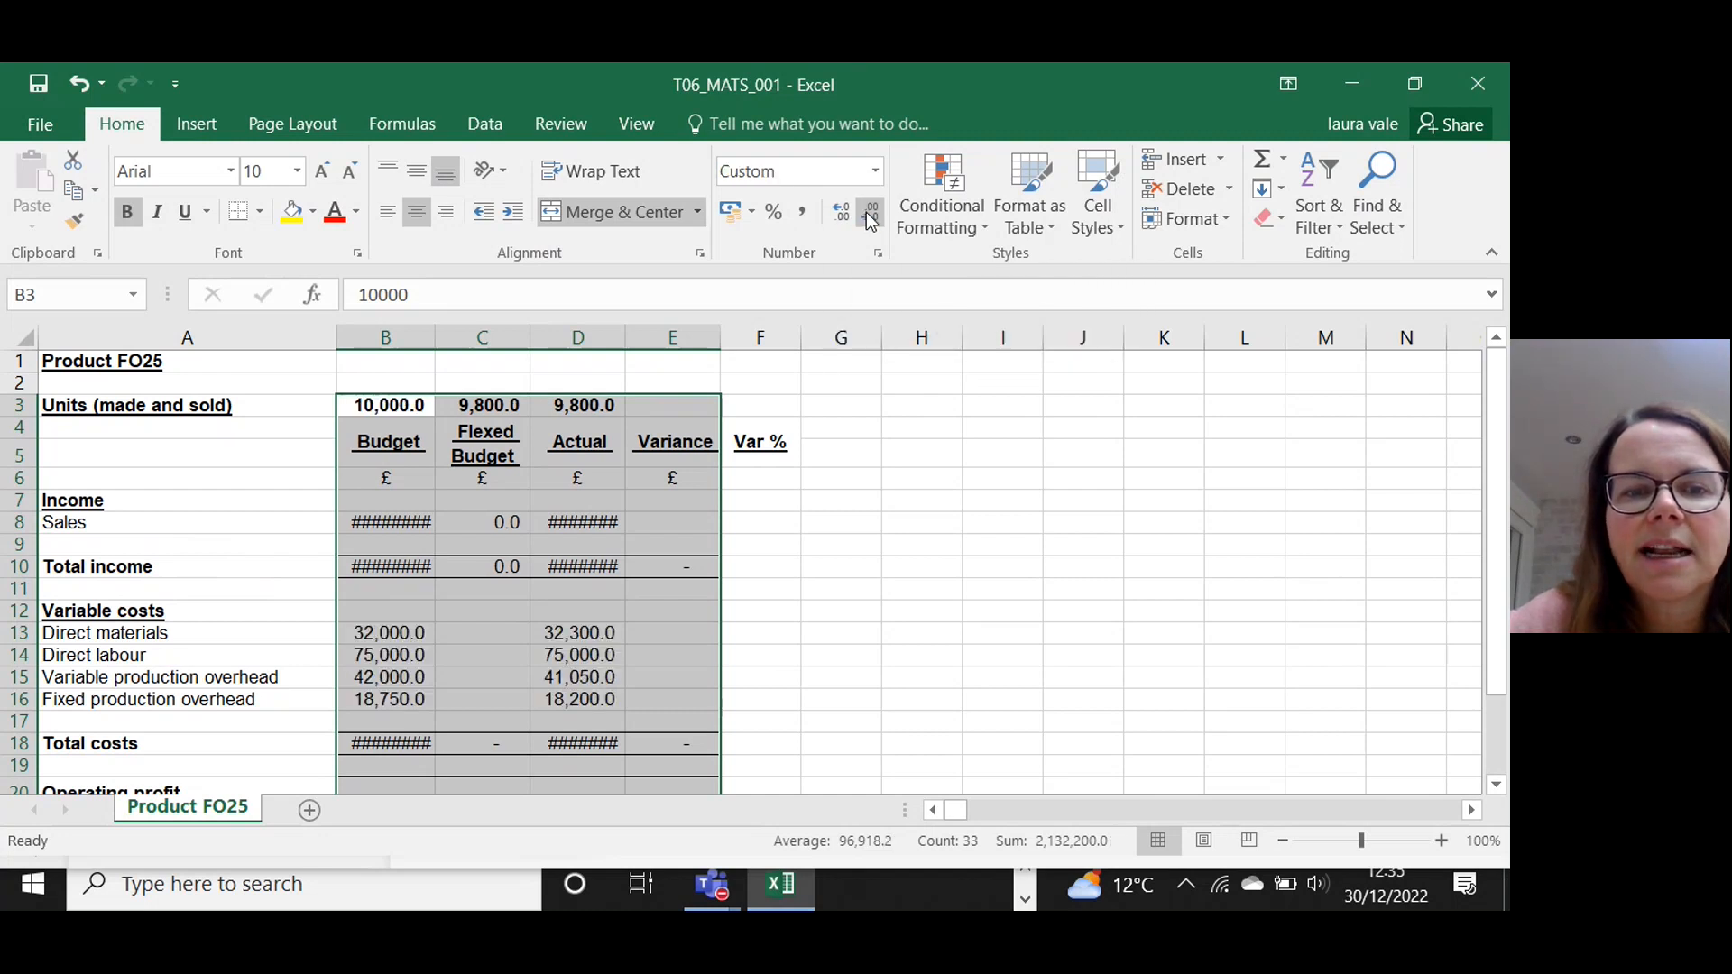
click(866, 213)
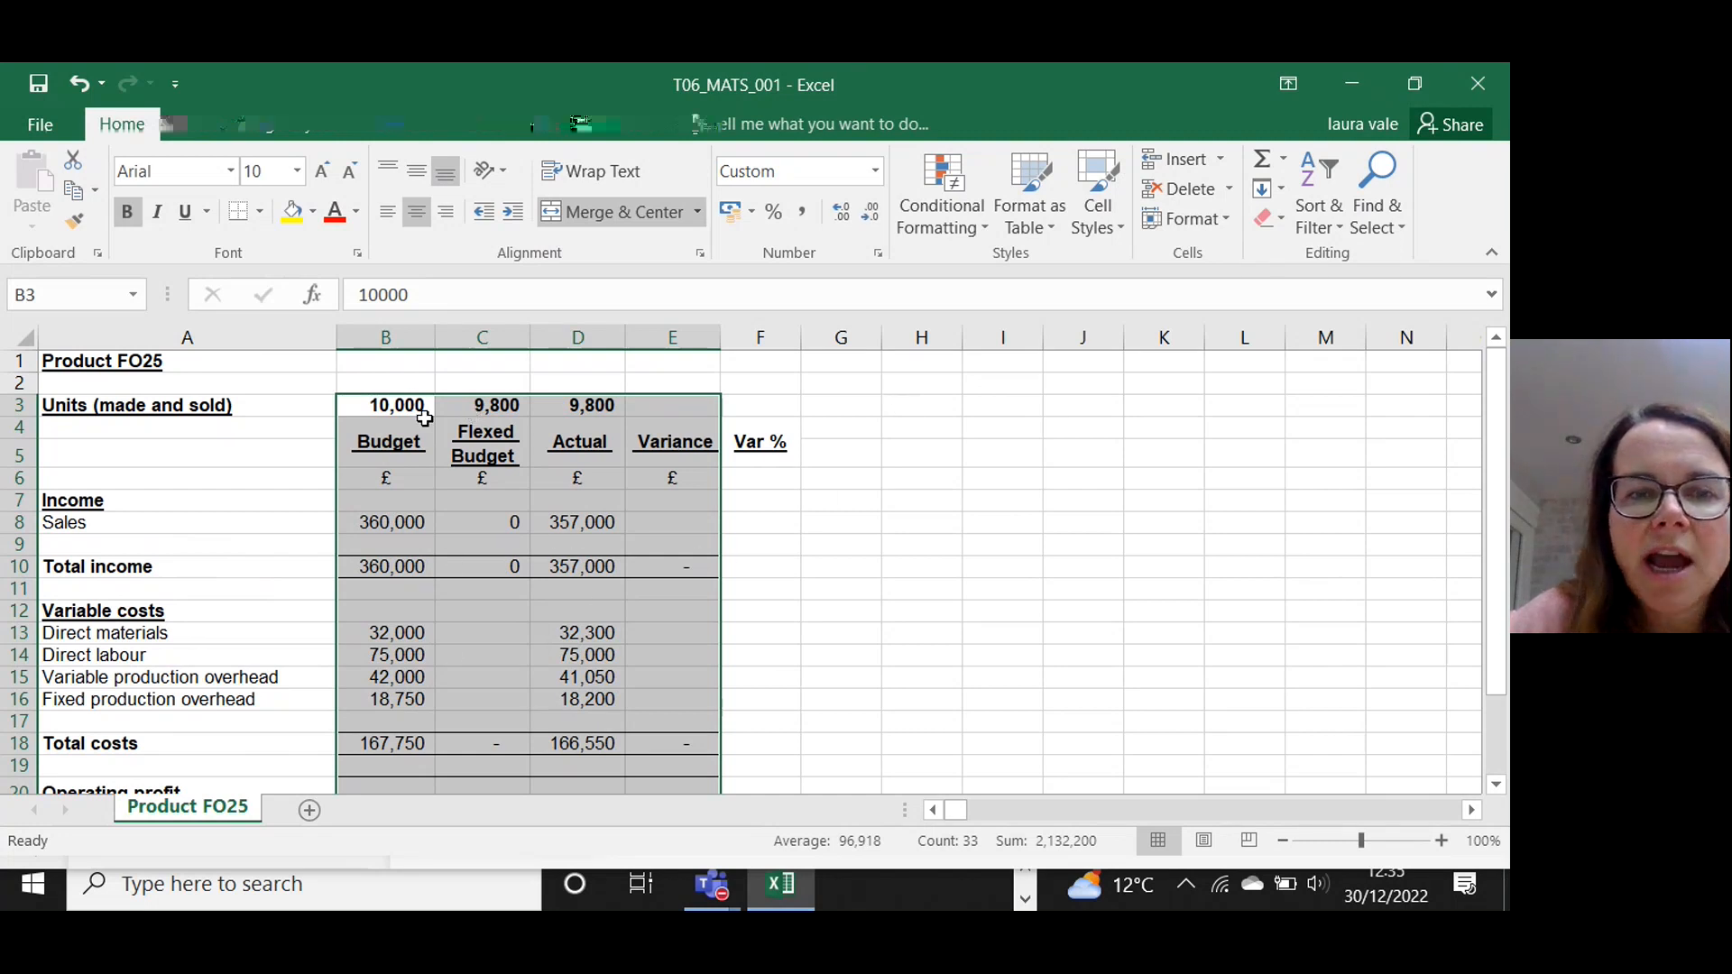
Apply the Number format with a thousand separator and no decimal places to cells B3:E18.
click(644, 412)
drag(644, 412, 675, 748)
right_click(549, 503)
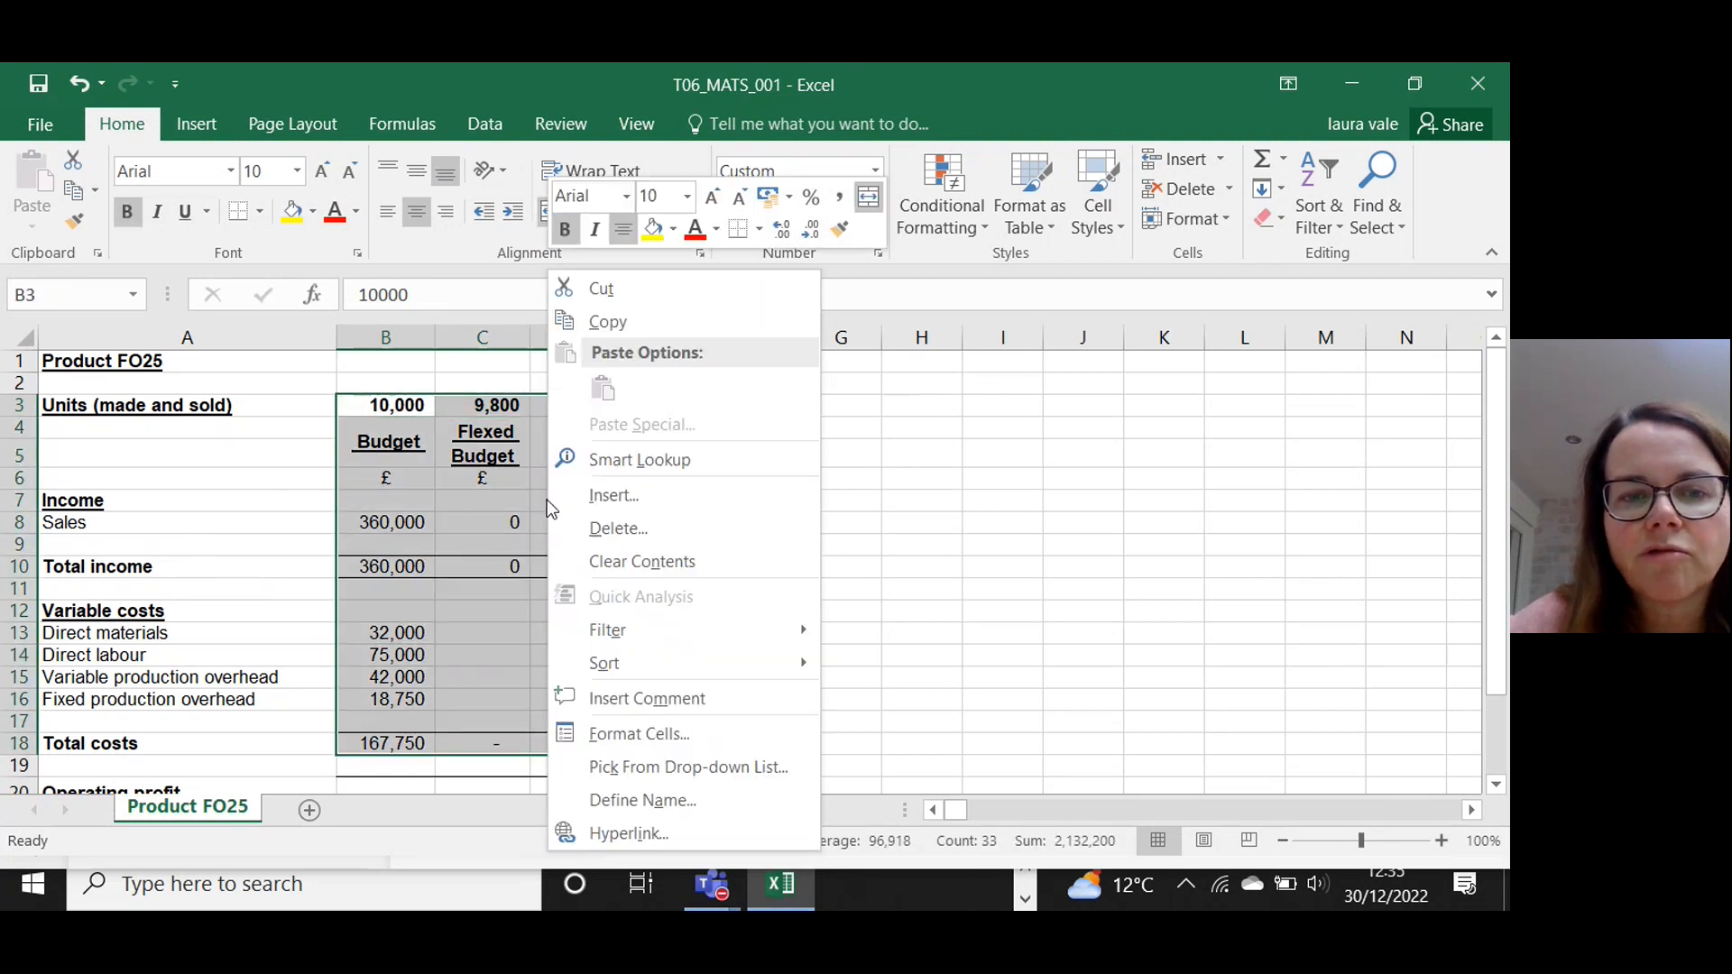
click(595, 732)
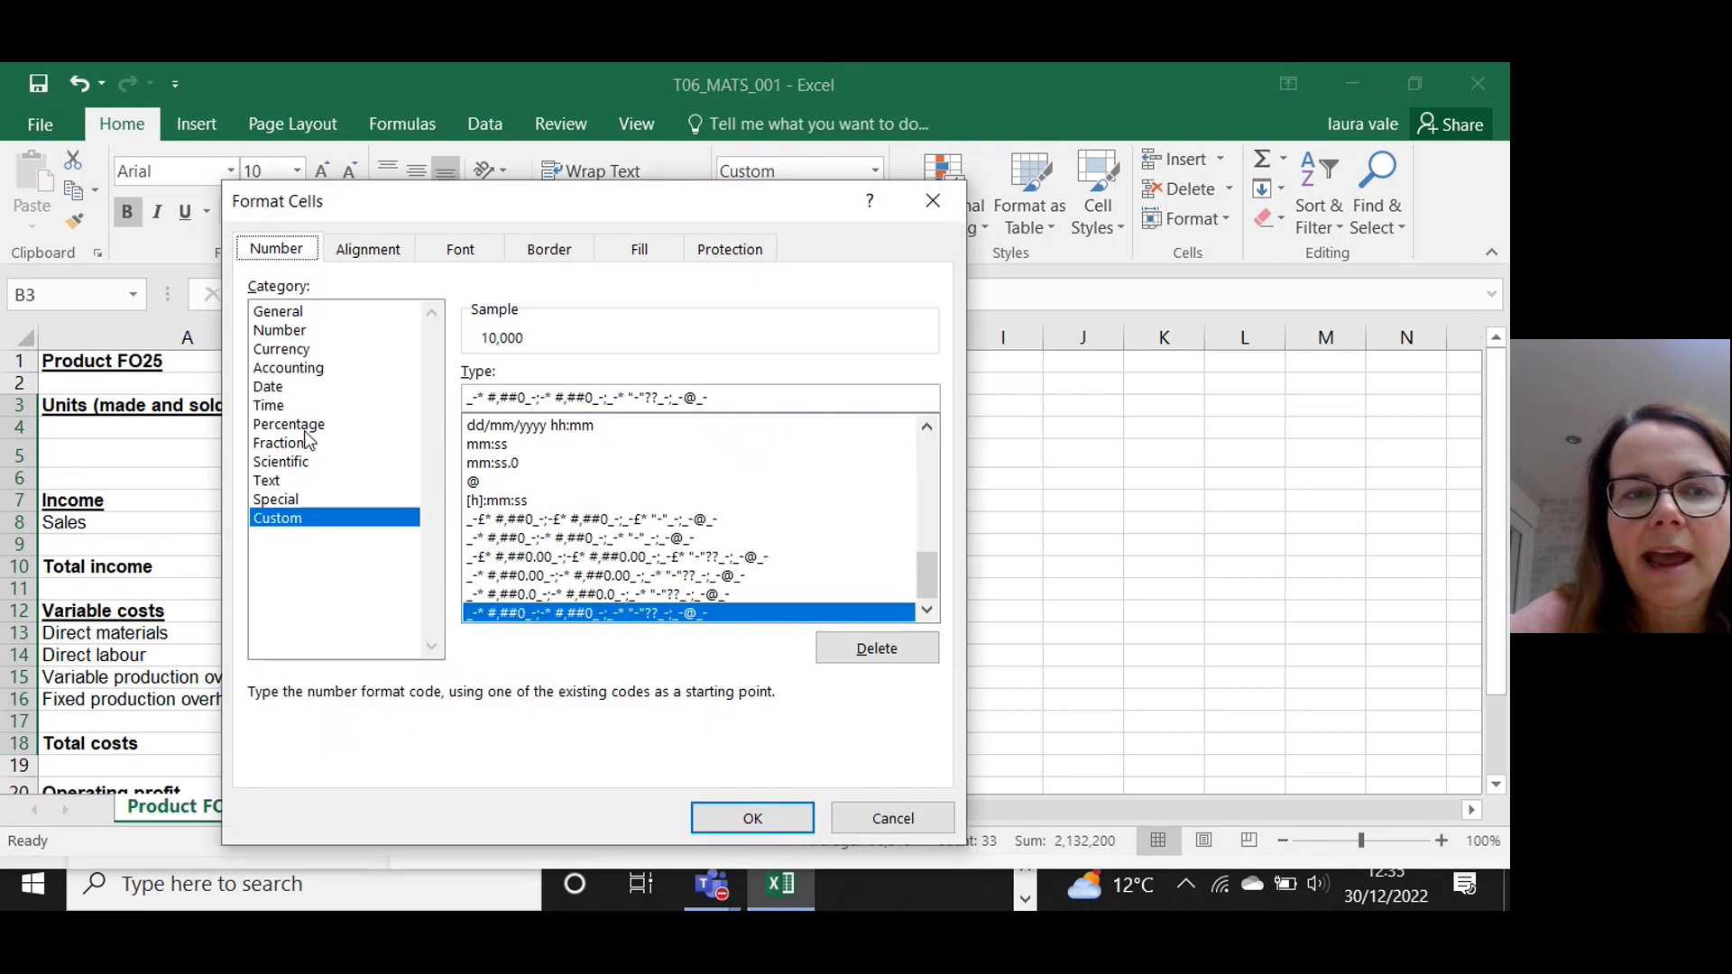
click(273, 332)
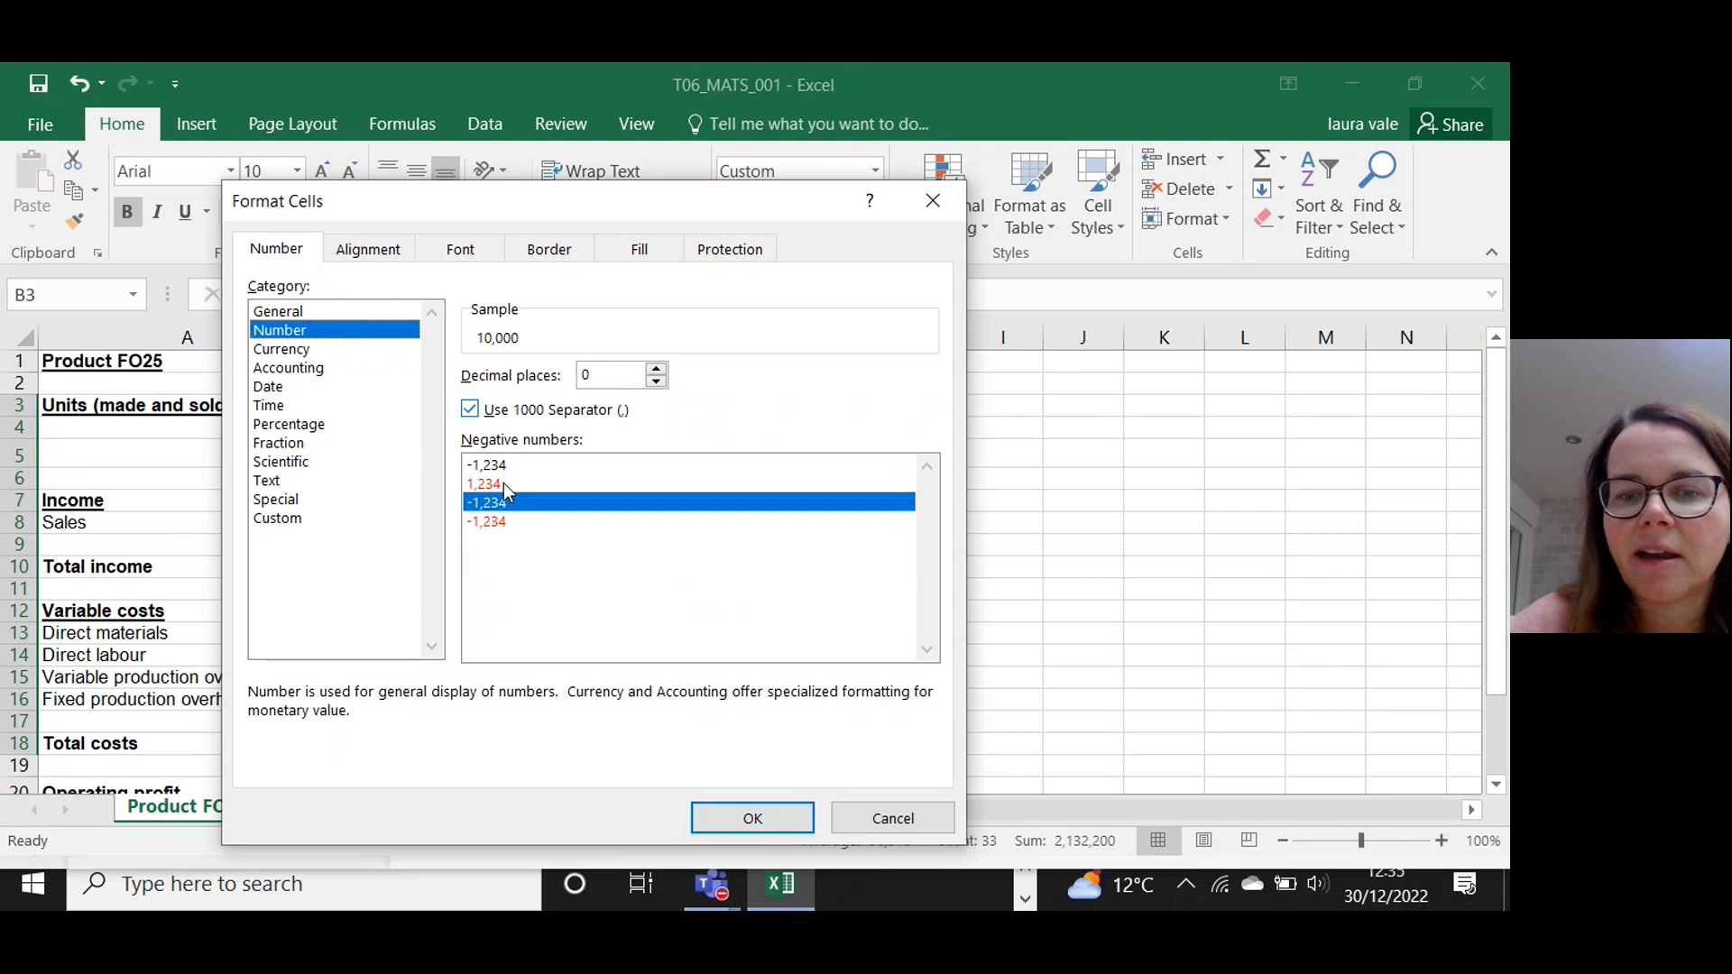
click(747, 819)
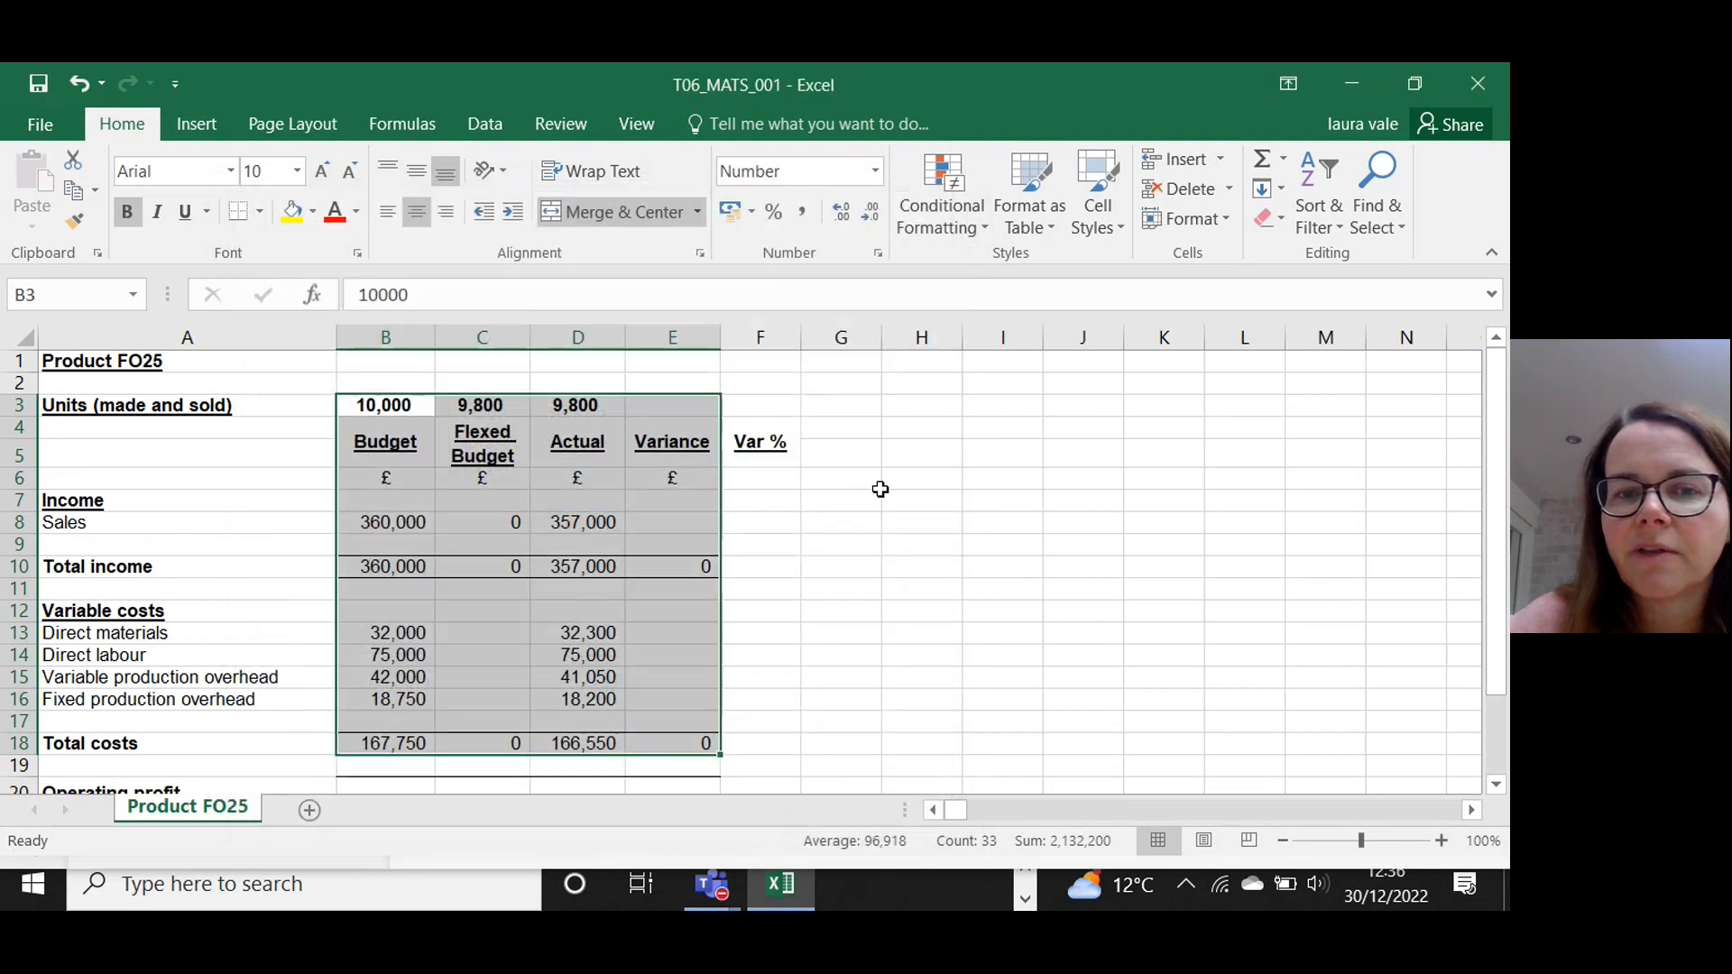
click(898, 544)
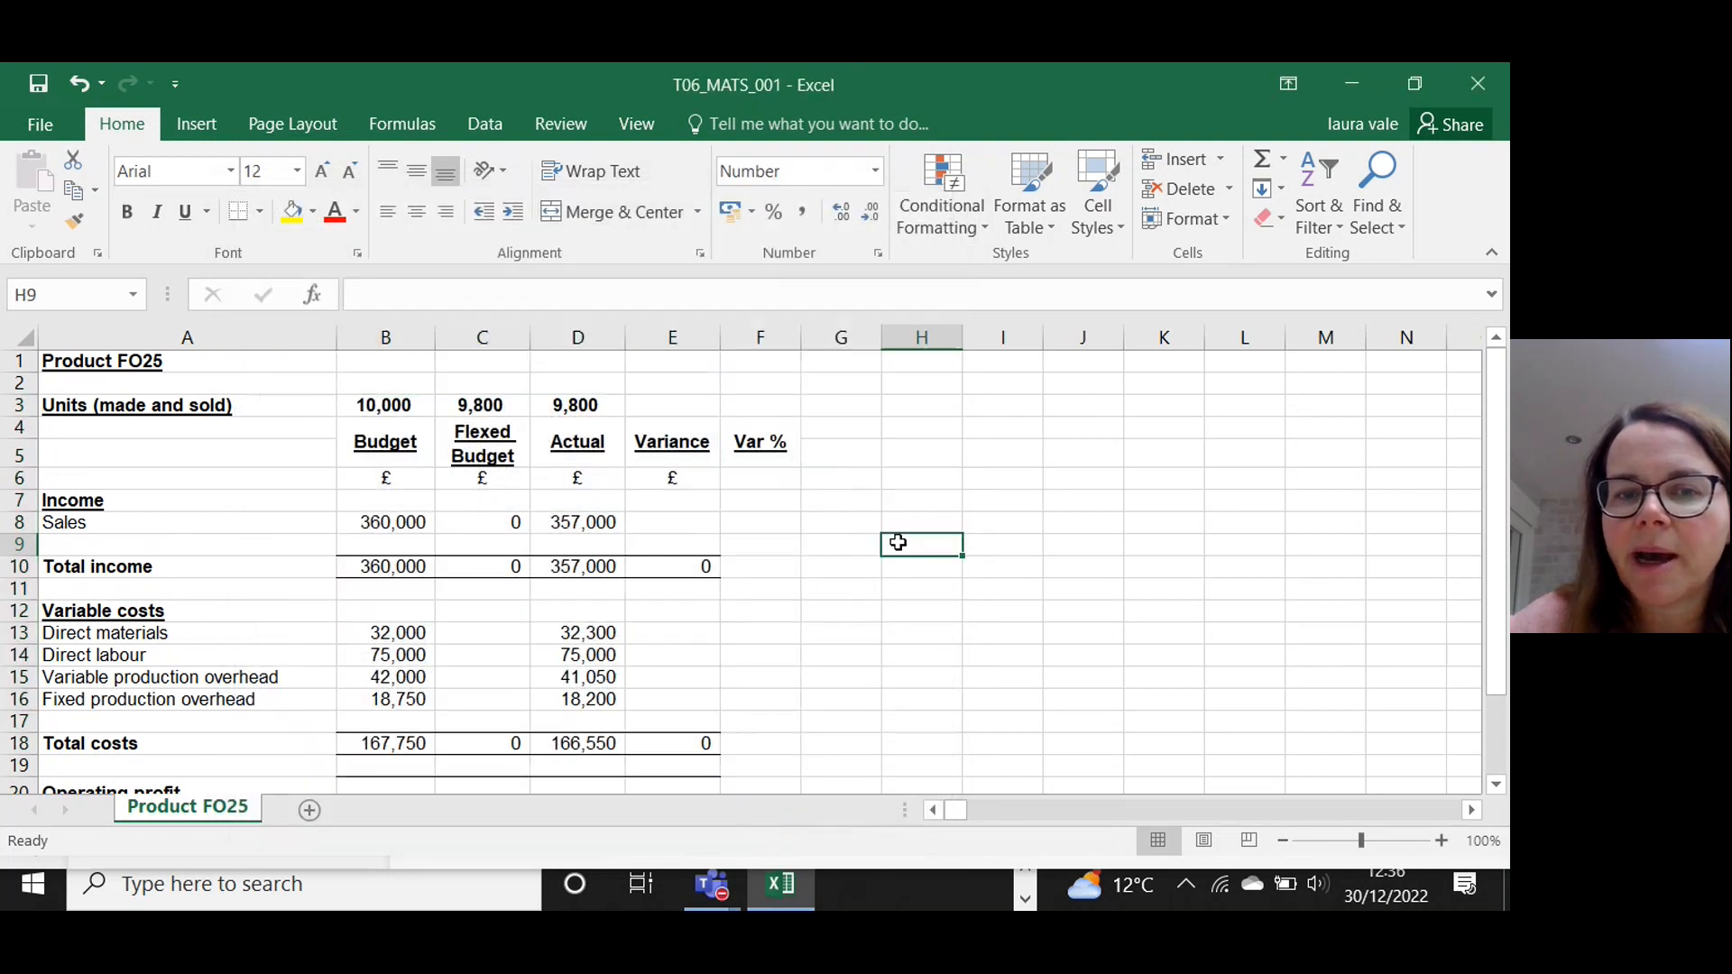
Restore the worksheet beside the task instructions and highlight requirement (a)(ii) there.
click(1412, 84)
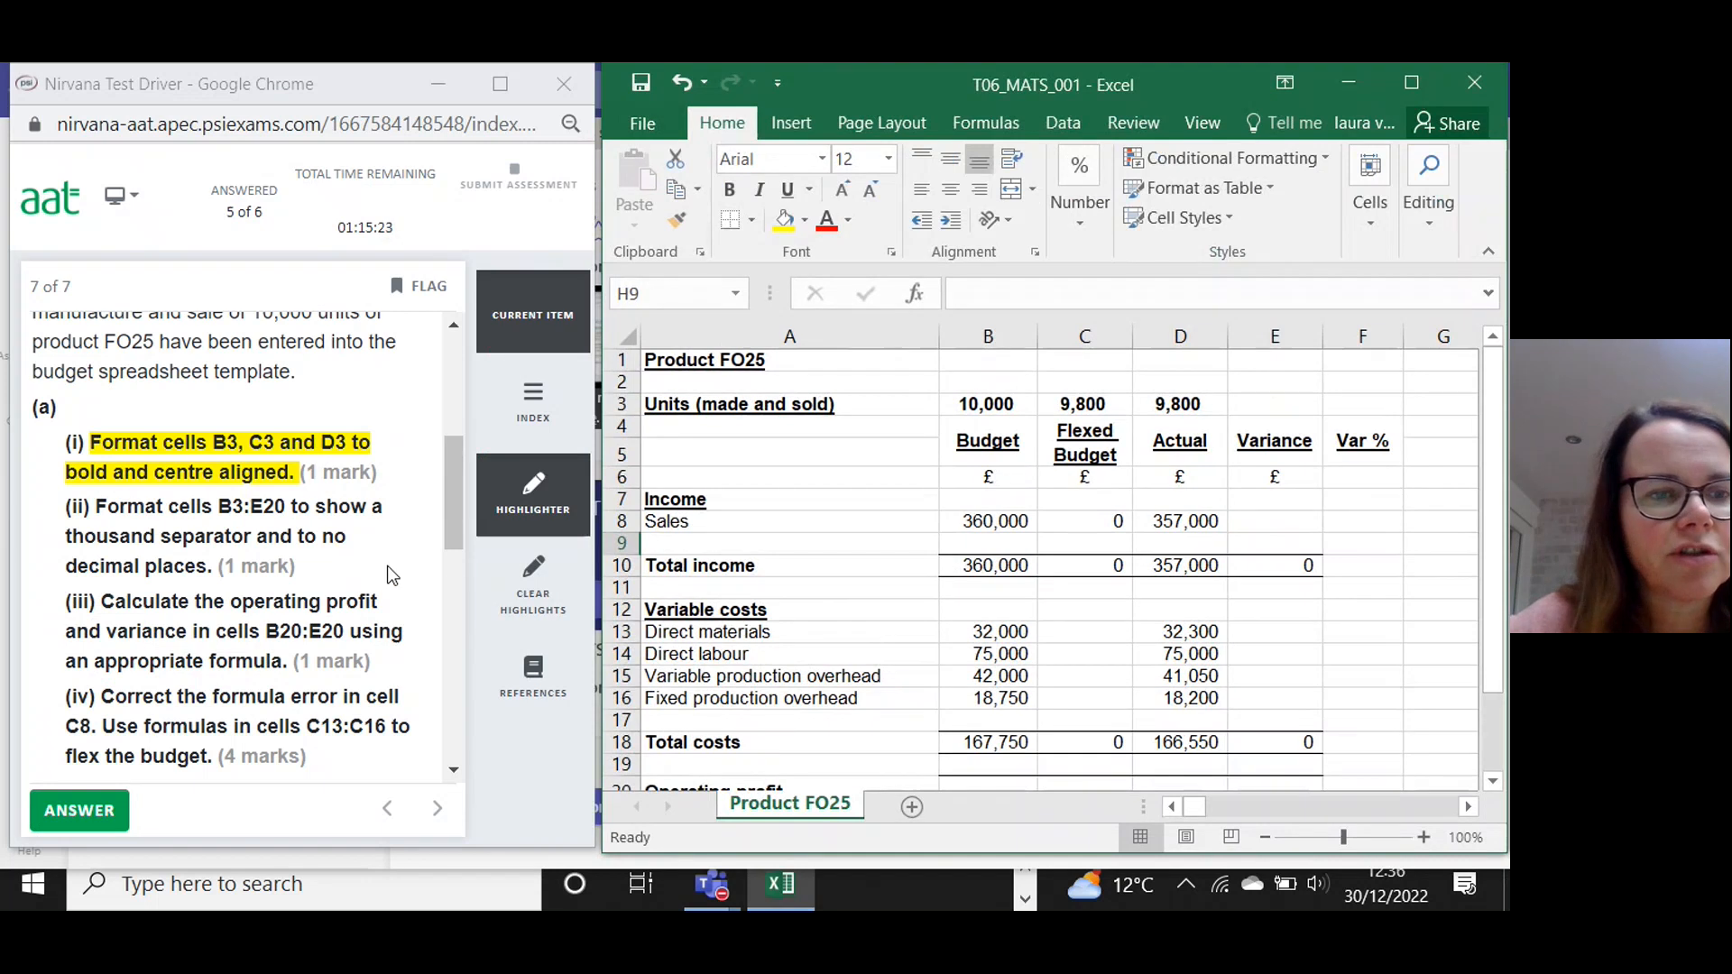
drag(214, 567, 95, 506)
drag(453, 510, 453, 539)
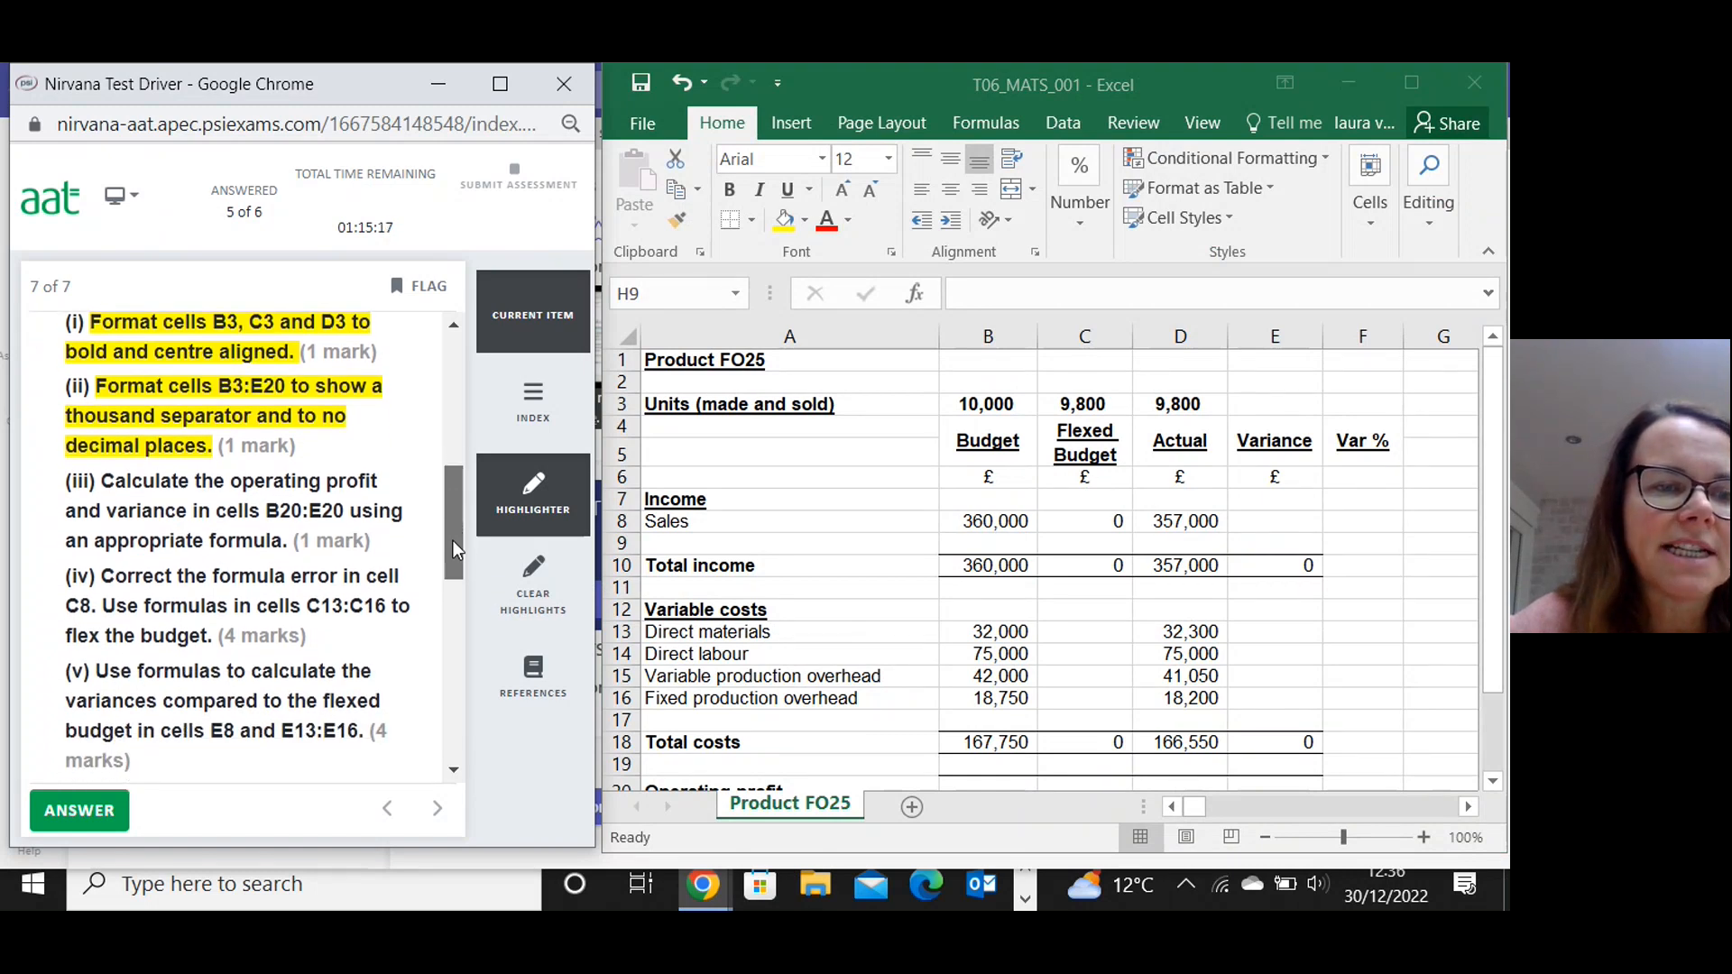
drag(452, 539, 452, 544)
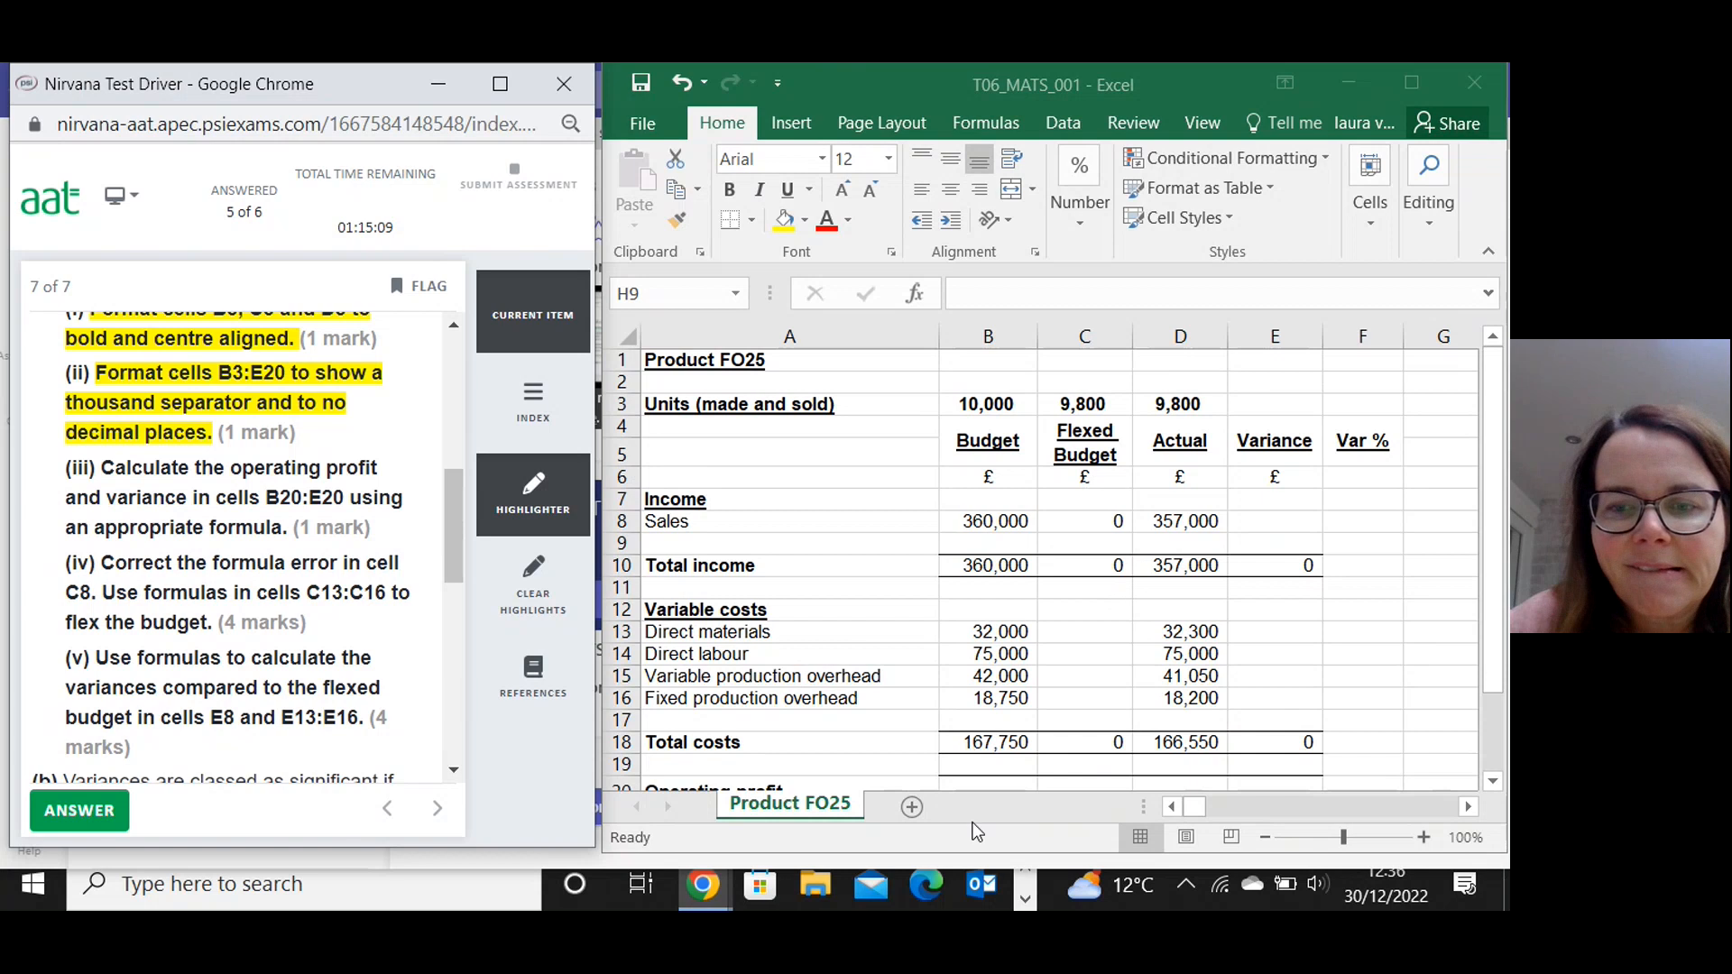
Calculate the budget operating profit in B20 with =B10-B18 and copy the formula across to D20.
click(1494, 584)
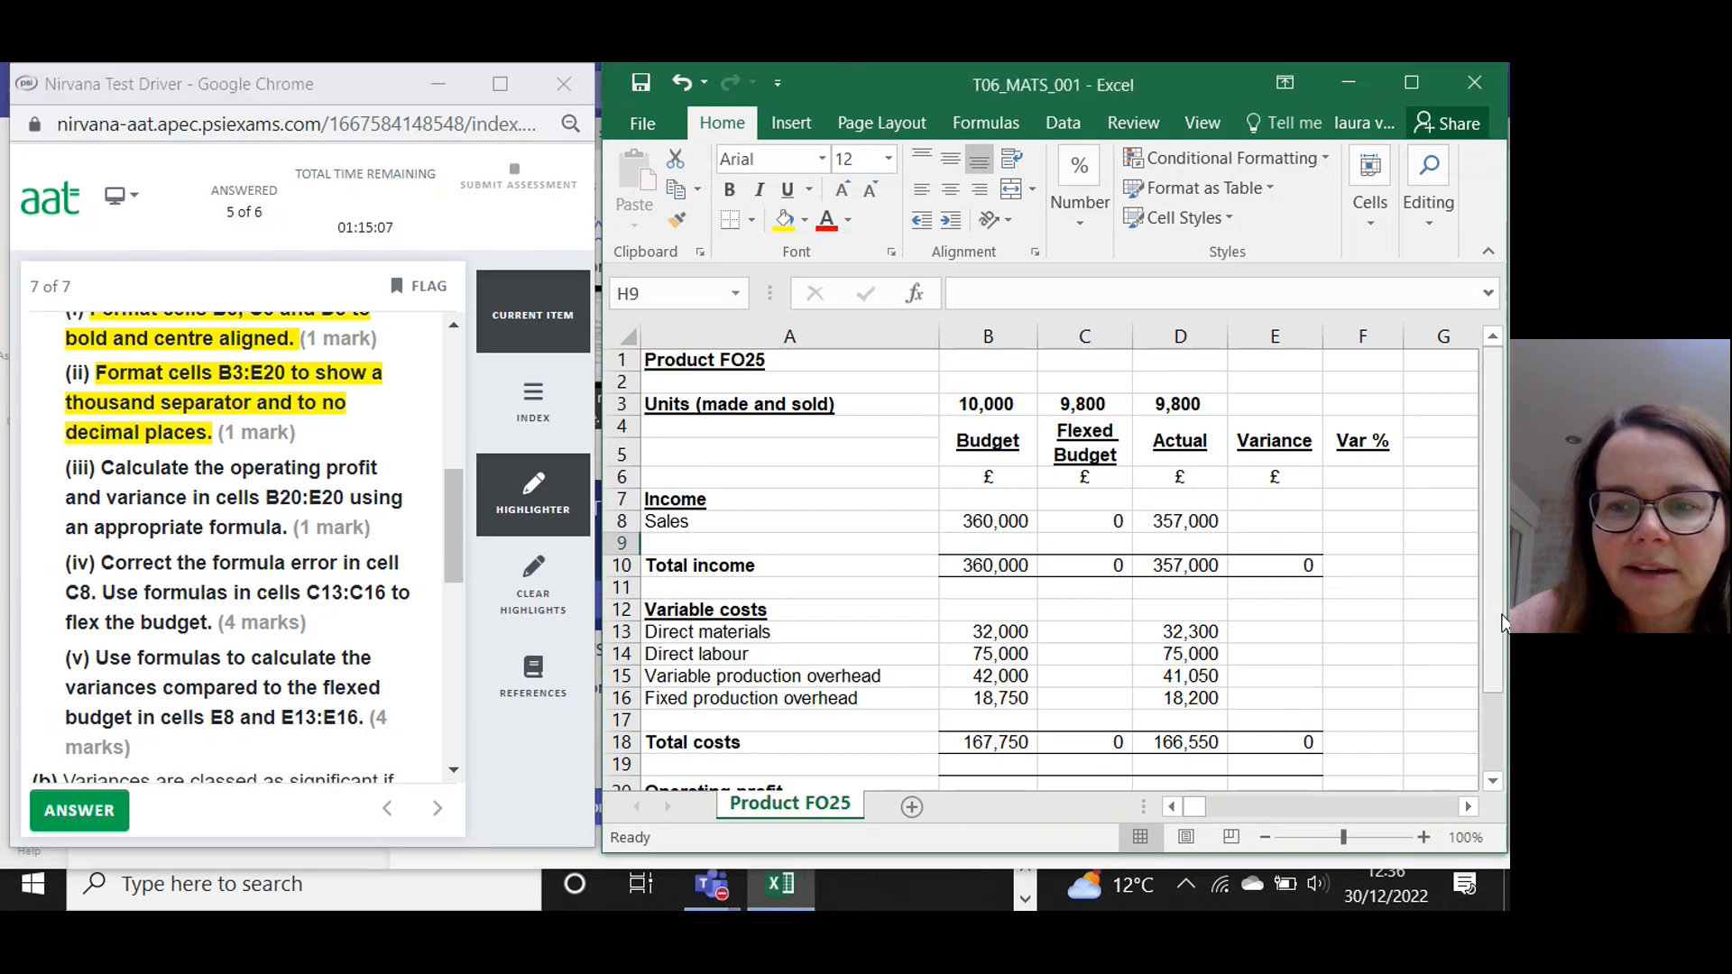
drag(1495, 604, 1499, 639)
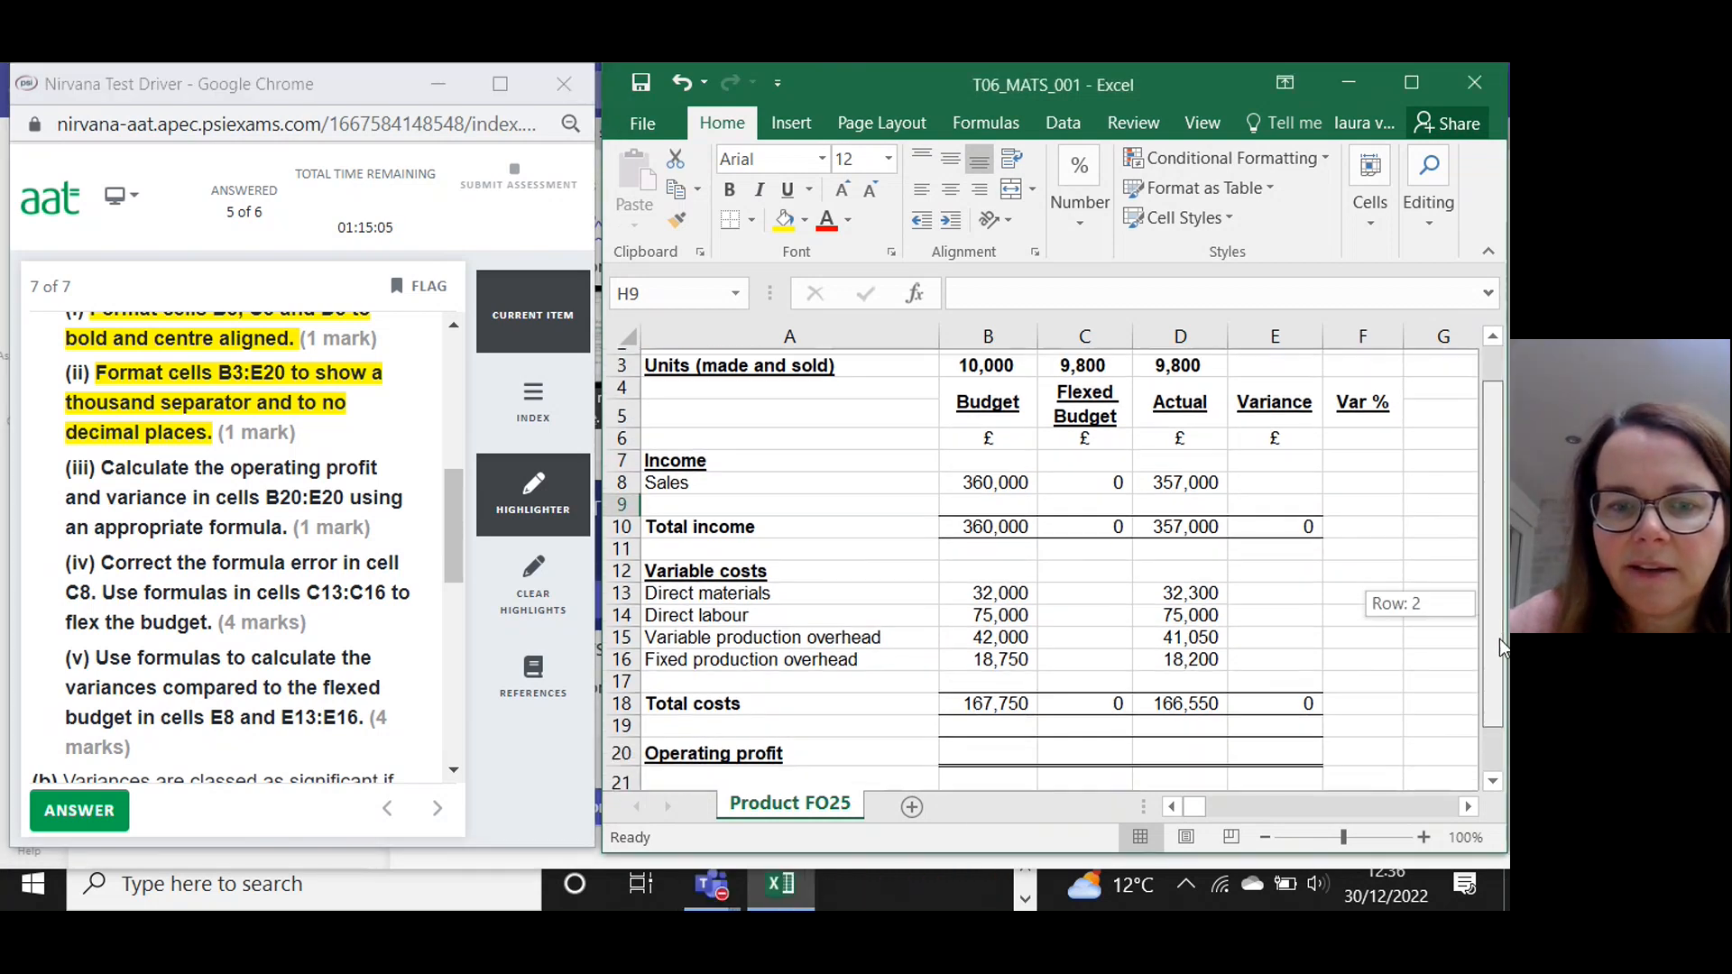
click(999, 748)
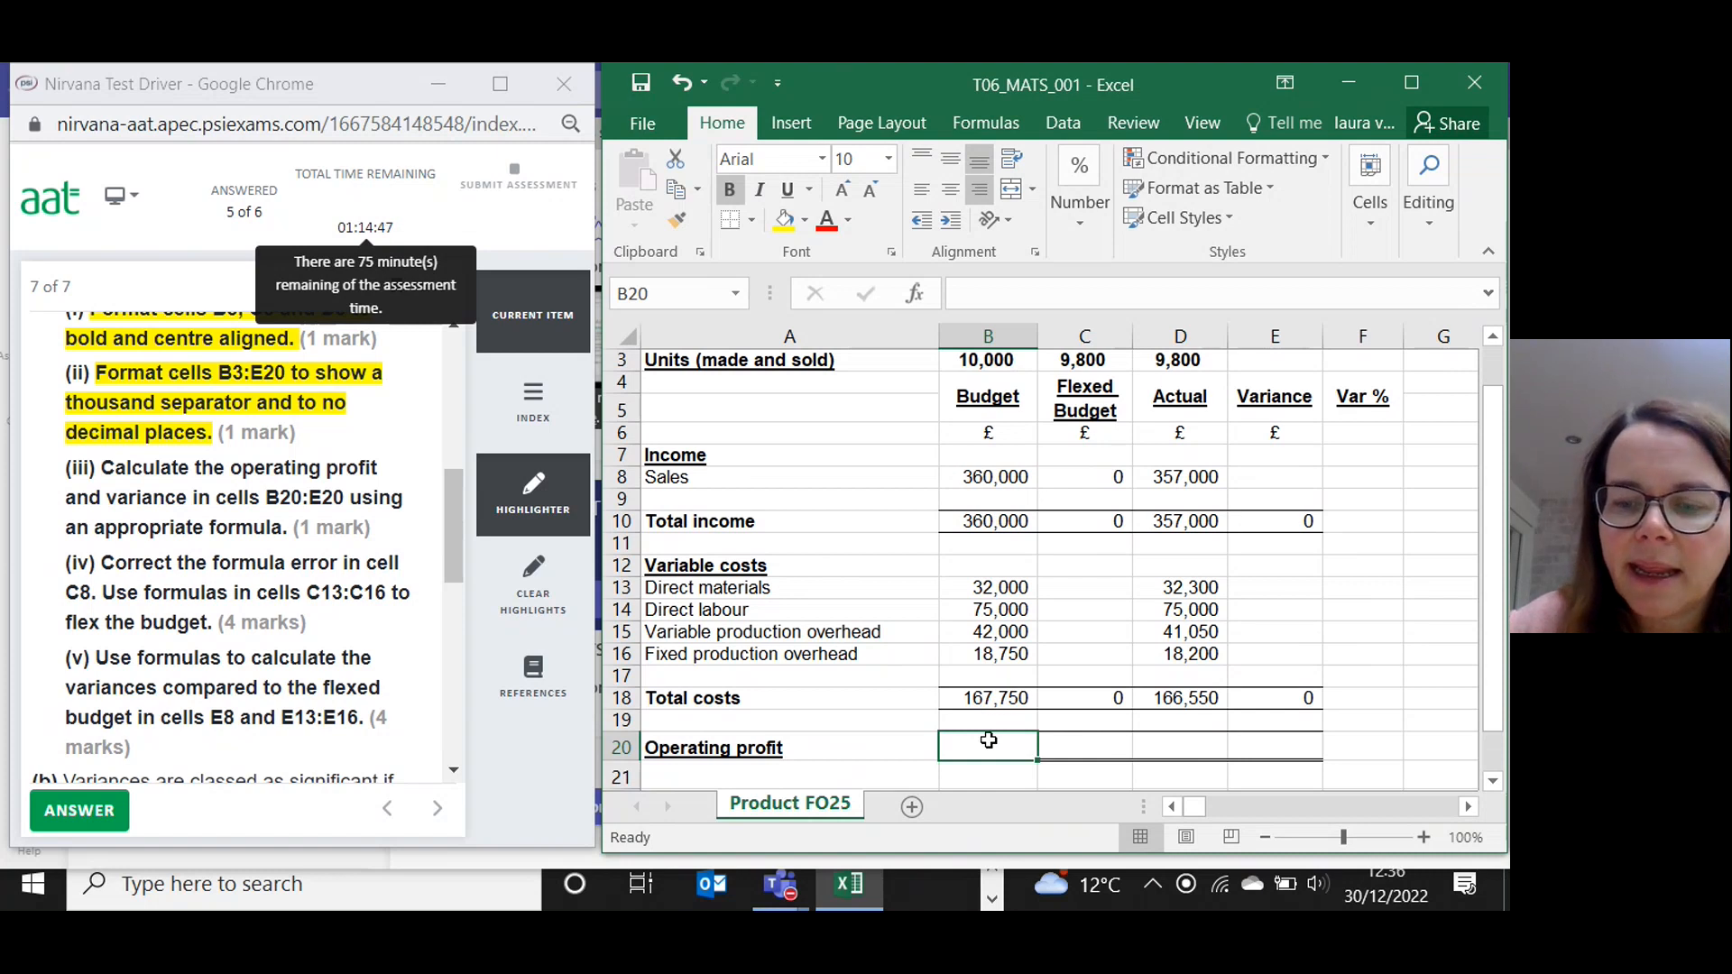
text(=)
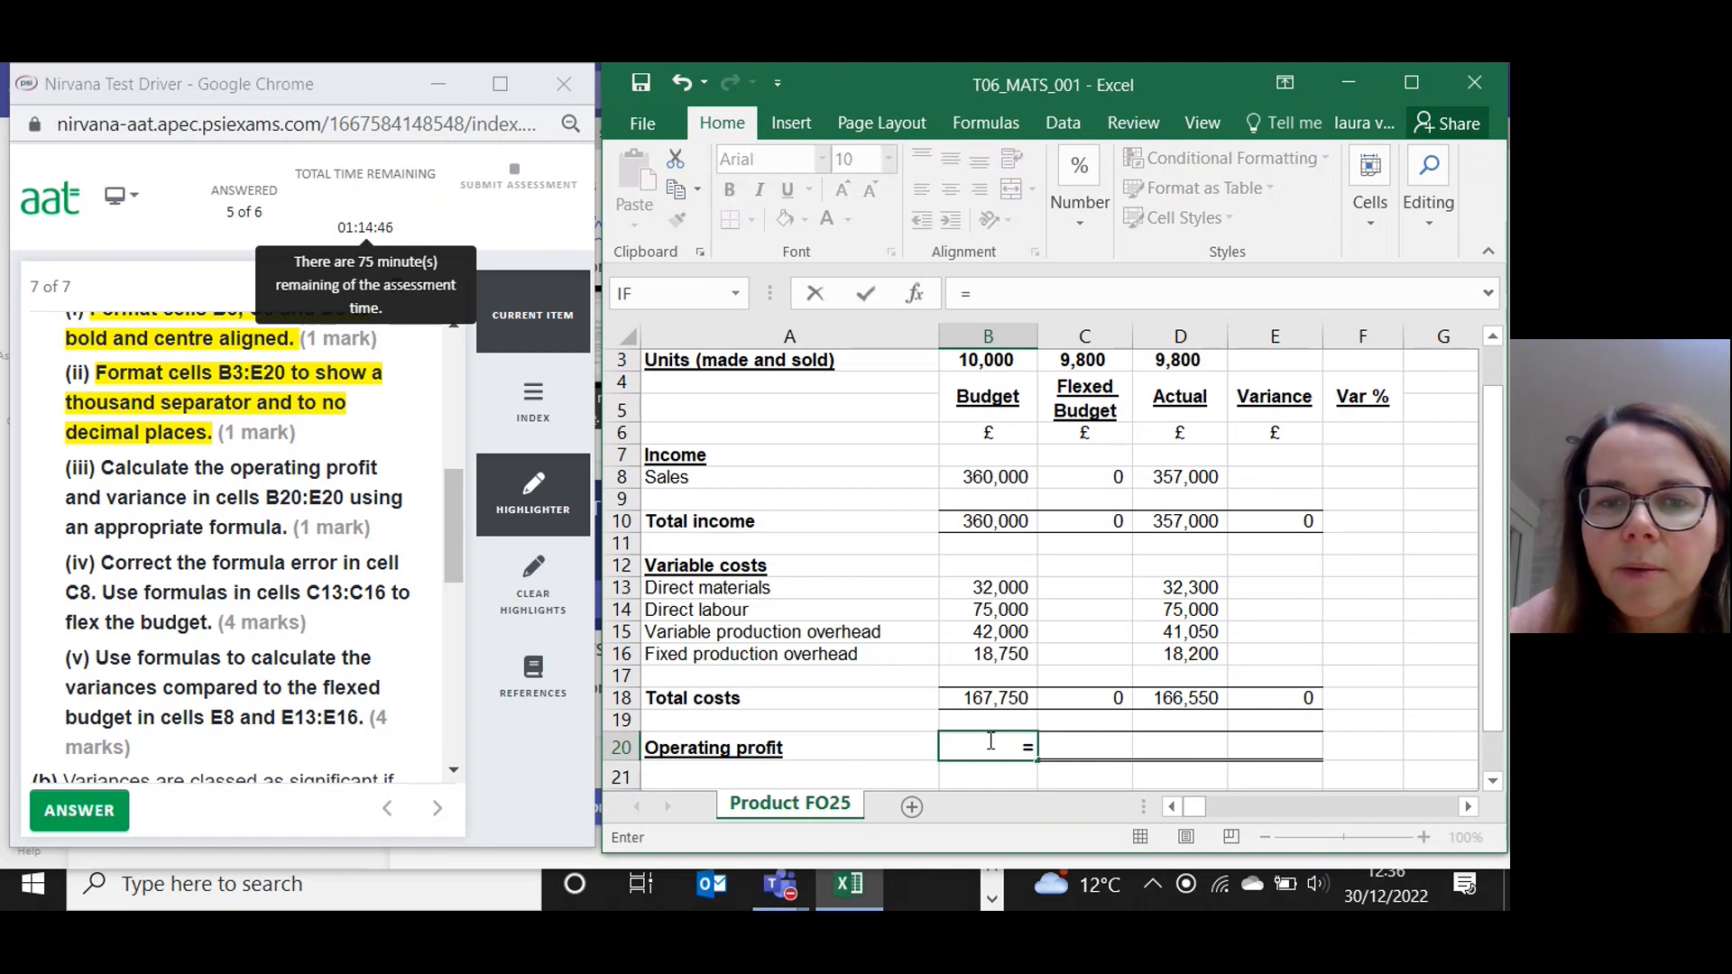
click(978, 525)
text(-)
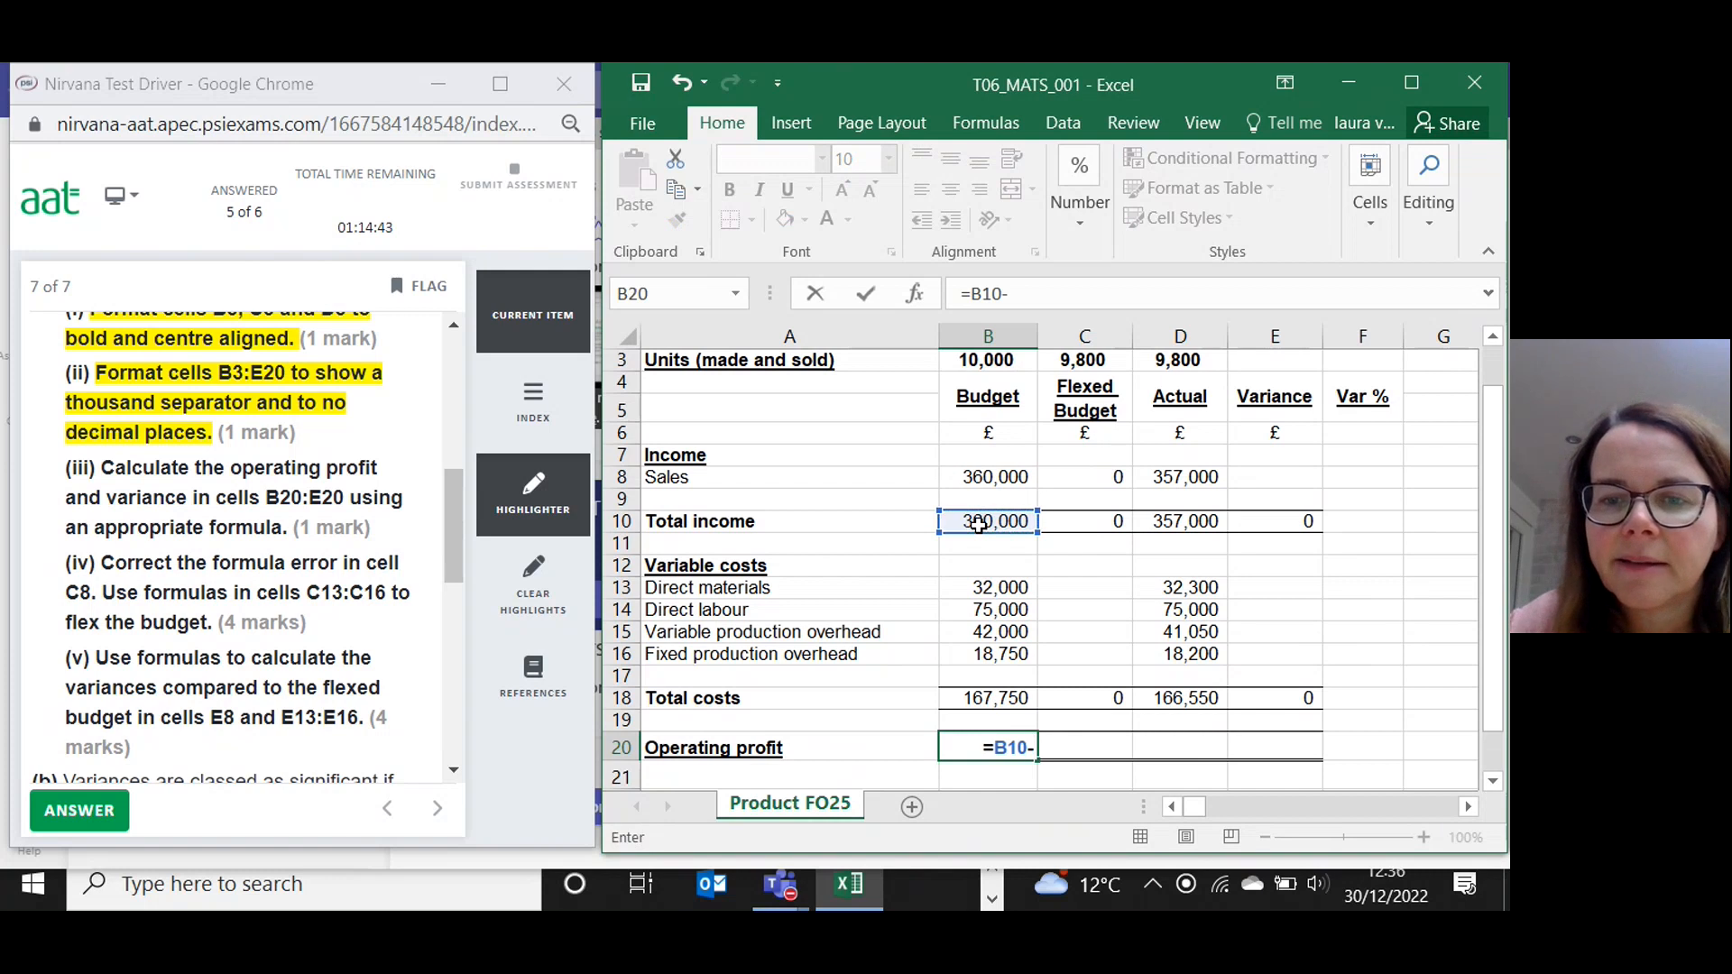
click(974, 706)
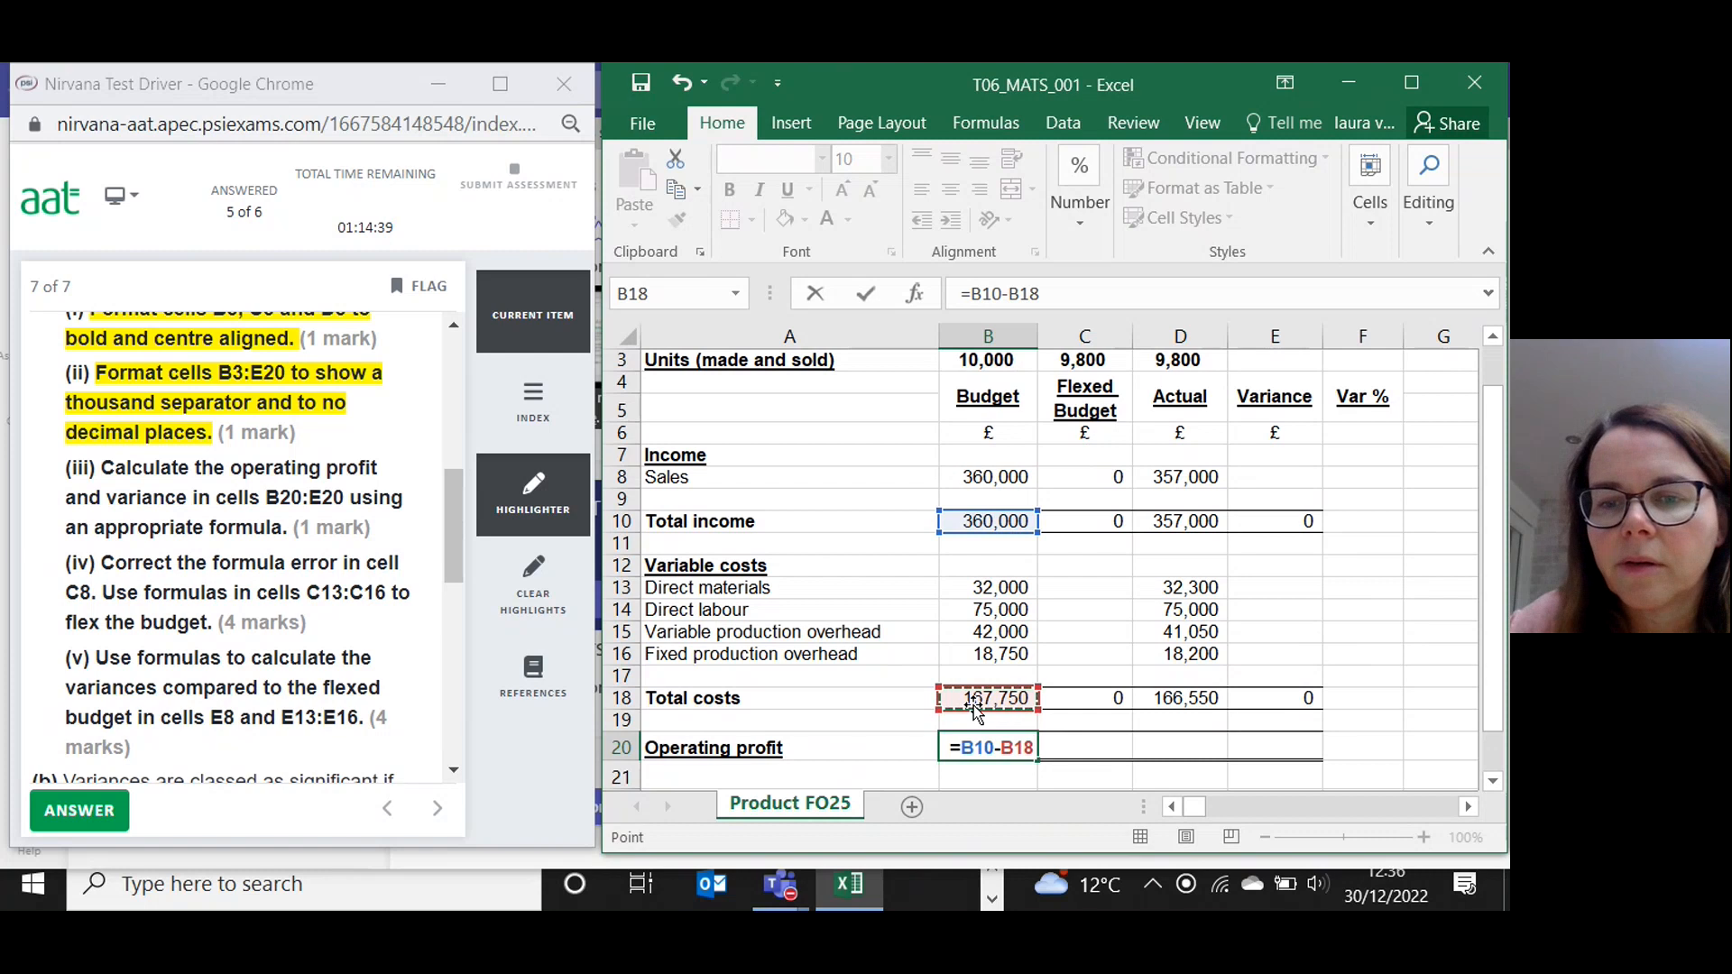
key(Return)
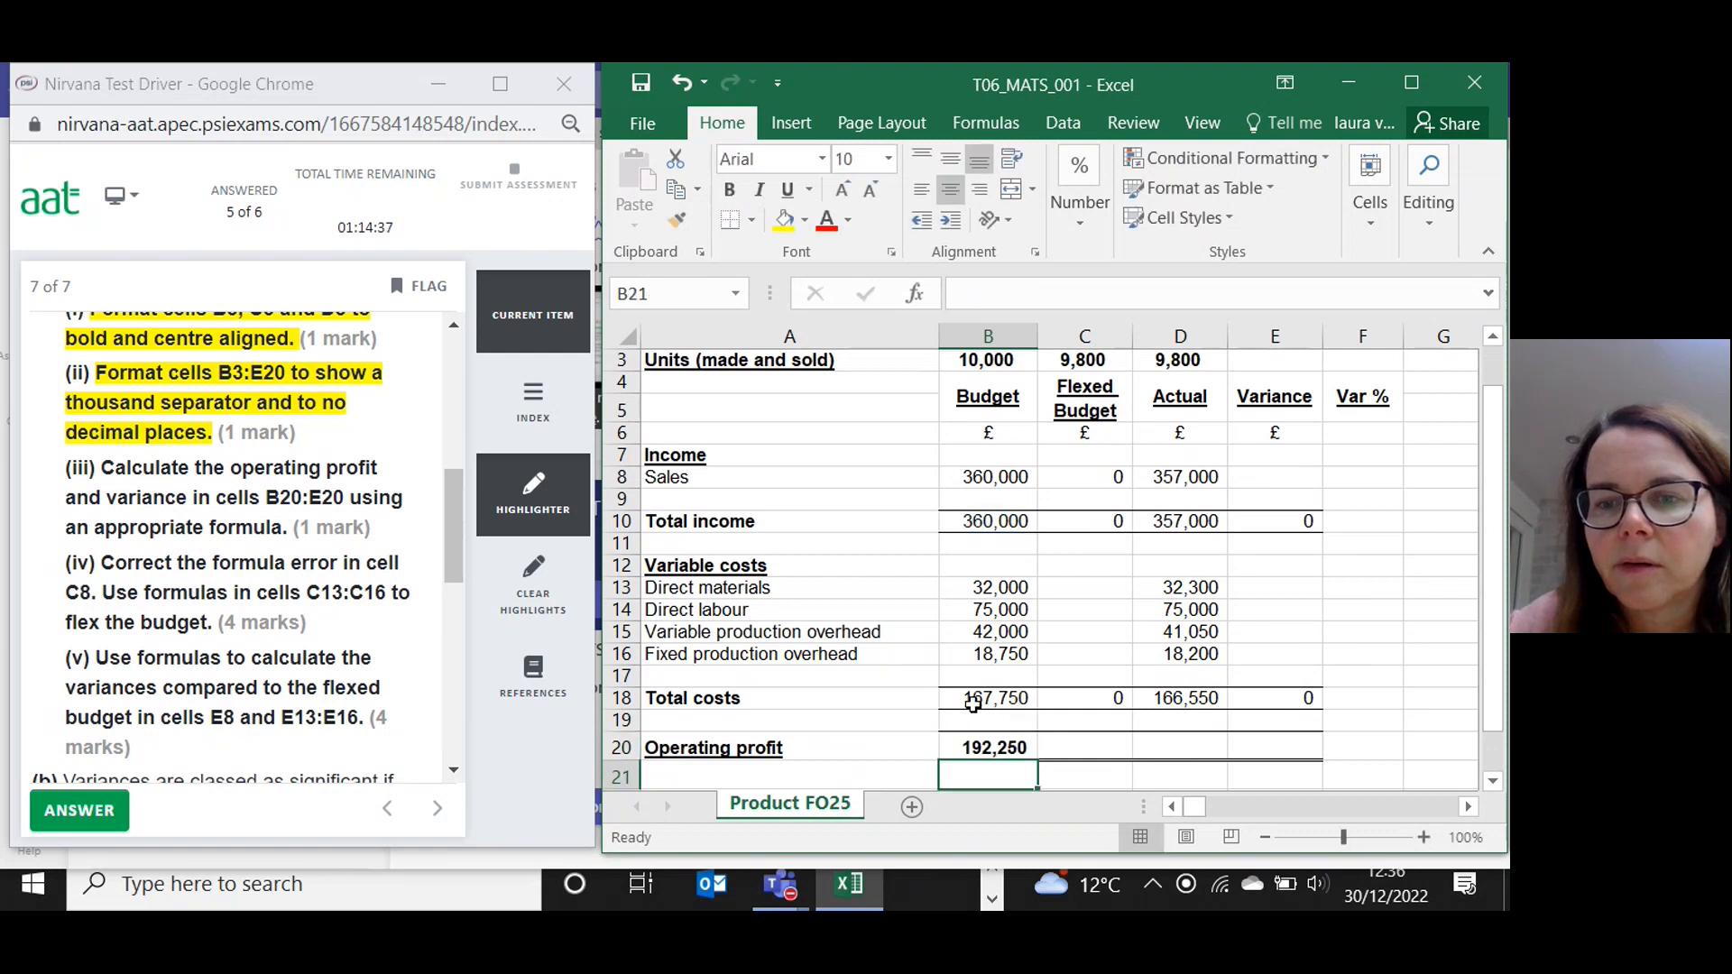
click(1019, 749)
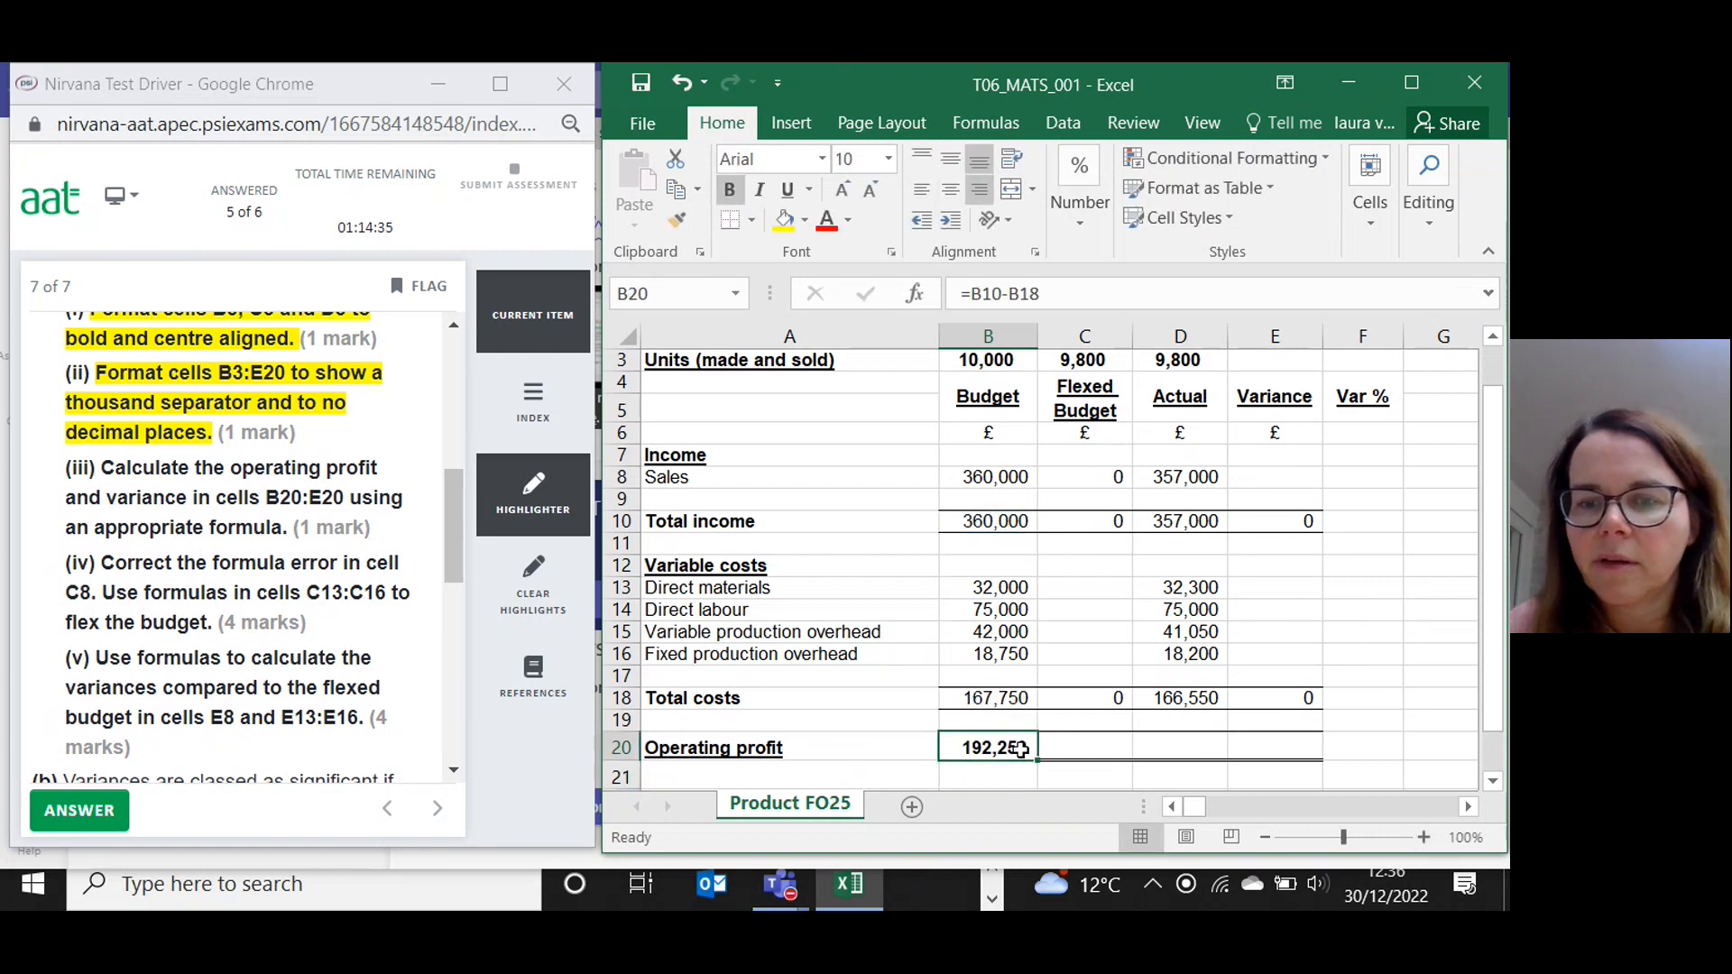
drag(1038, 763, 1209, 772)
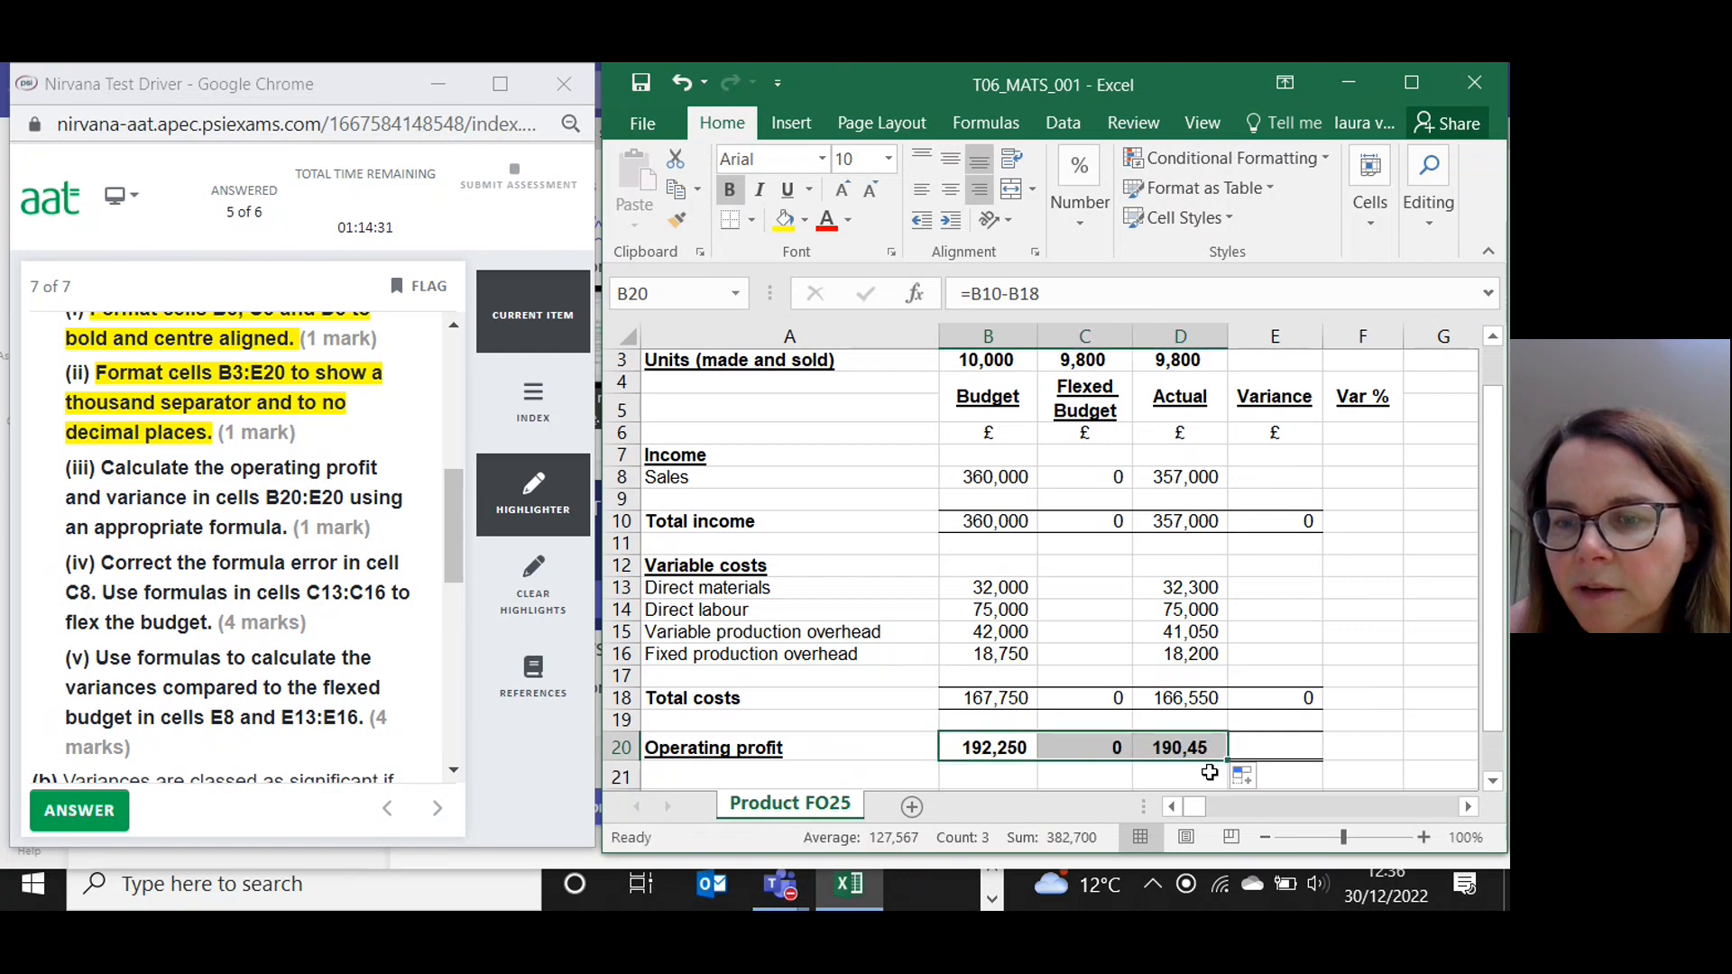
Calculate the operating profit variance in E20 with =D20-B20 and highlight requirement (a)(iii) in the task instructions.
click(1275, 752)
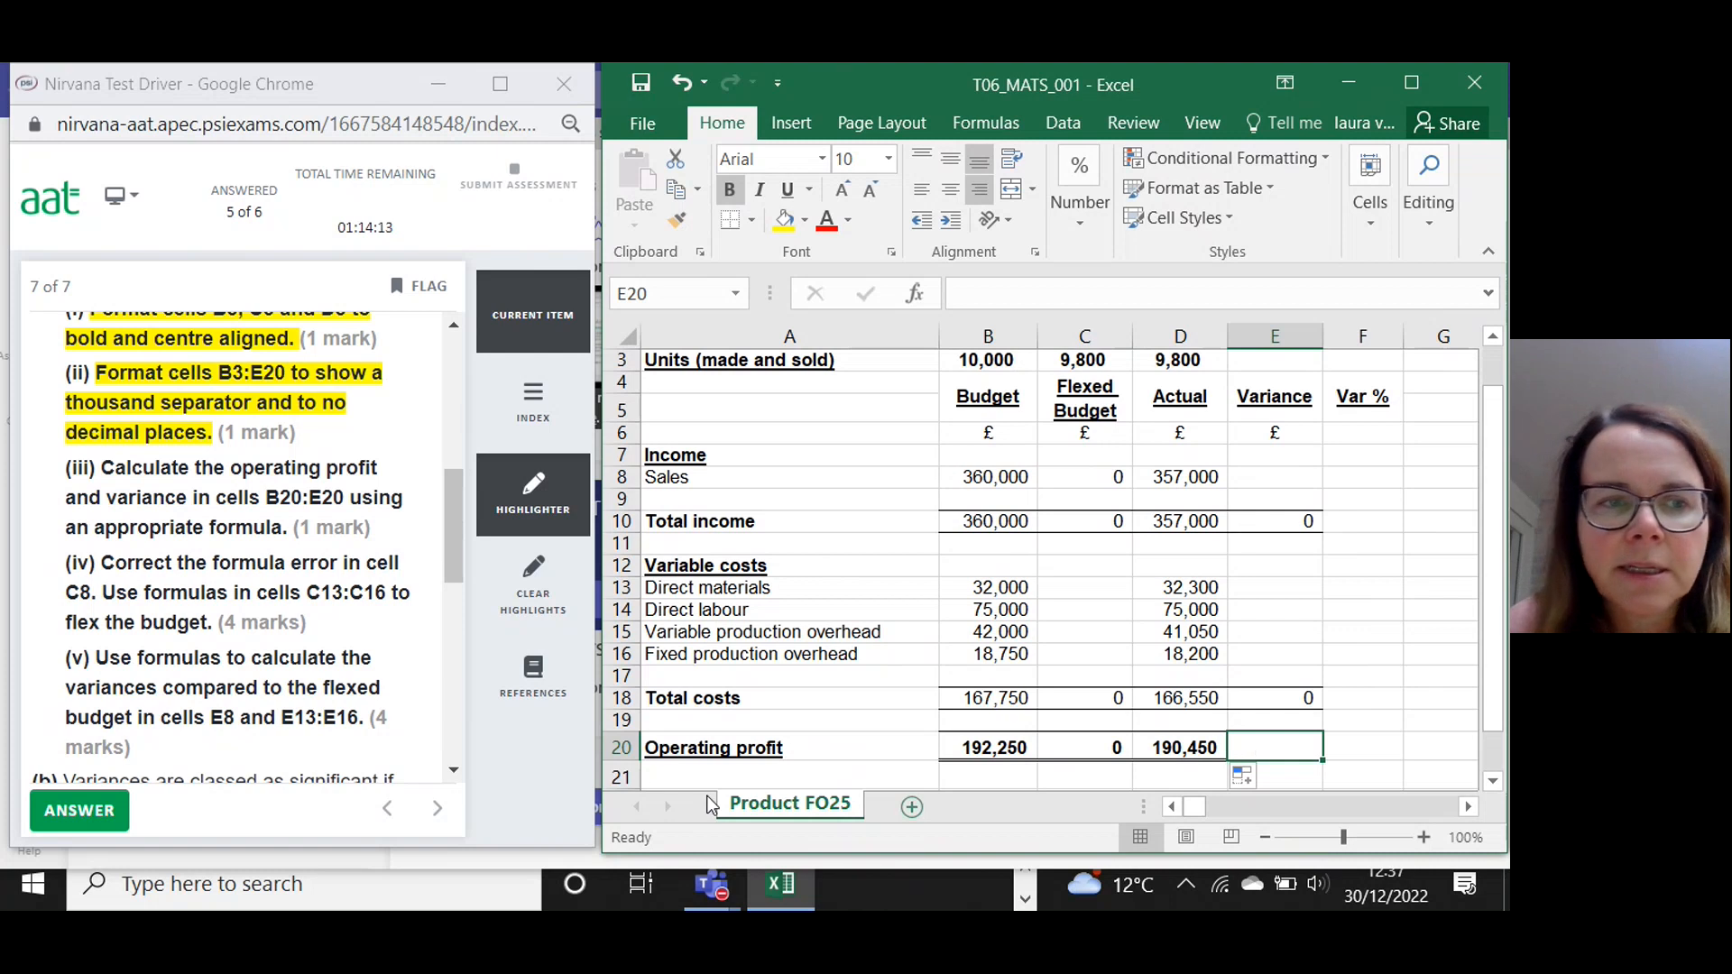
mouse_move(460, 522)
mouse_down()
mouse_move(460, 501)
mouse_move(460, 528)
mouse_up()
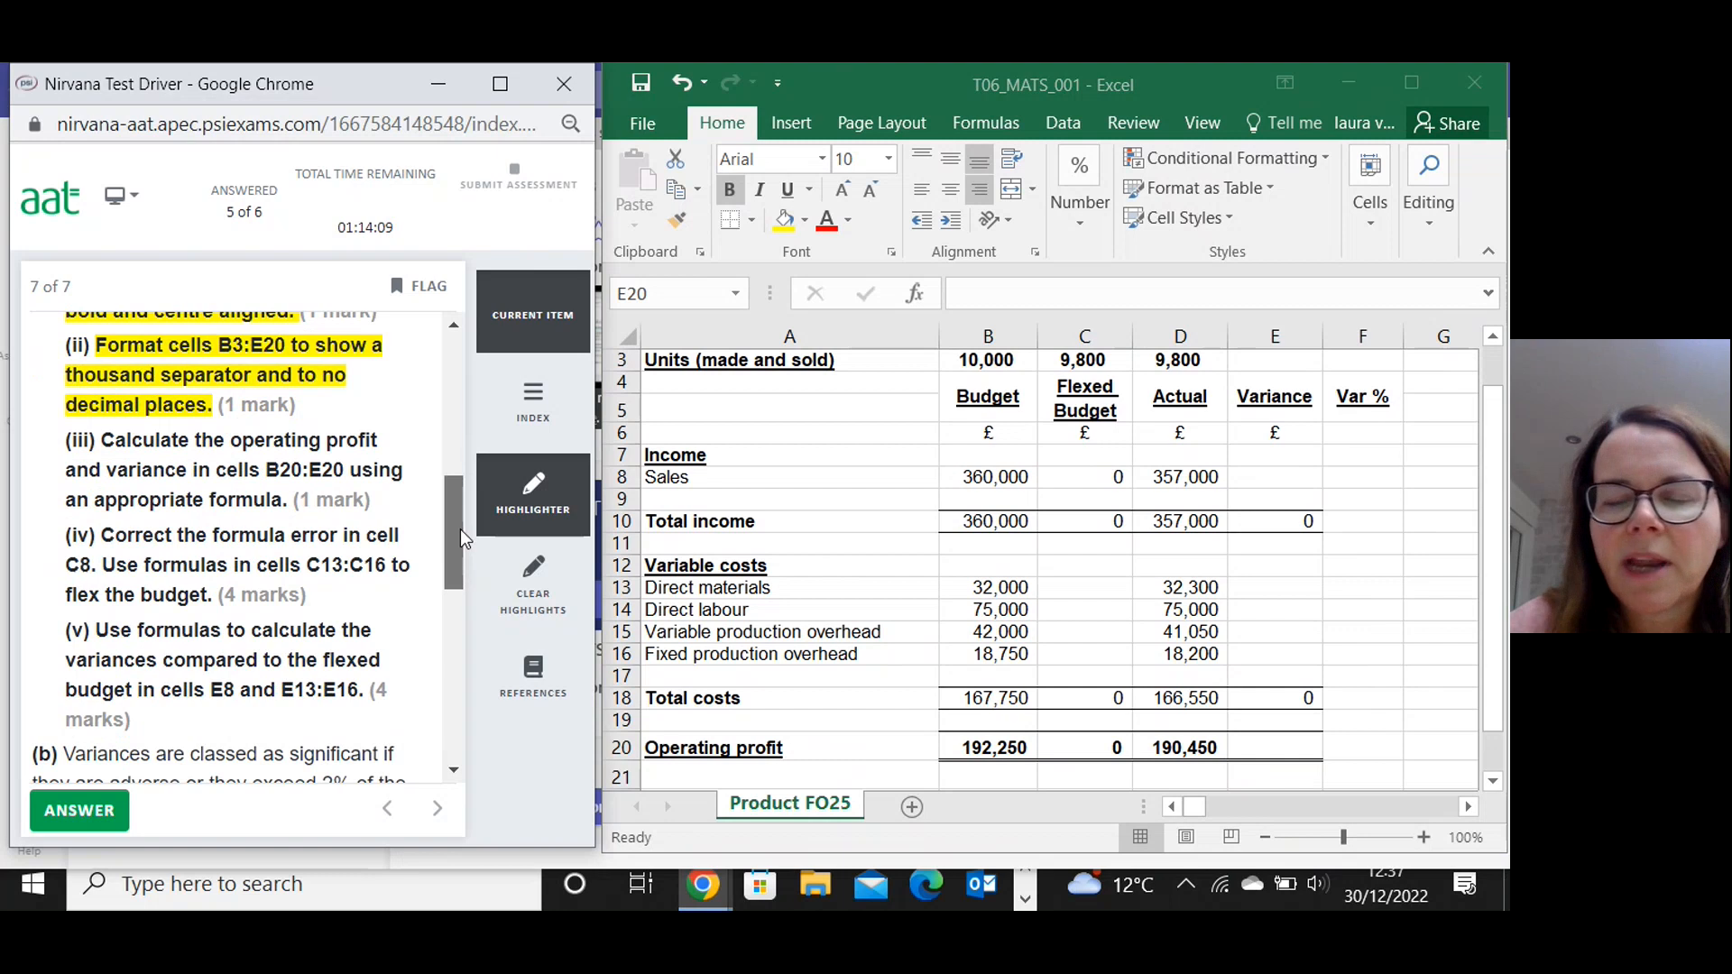
click(1280, 752)
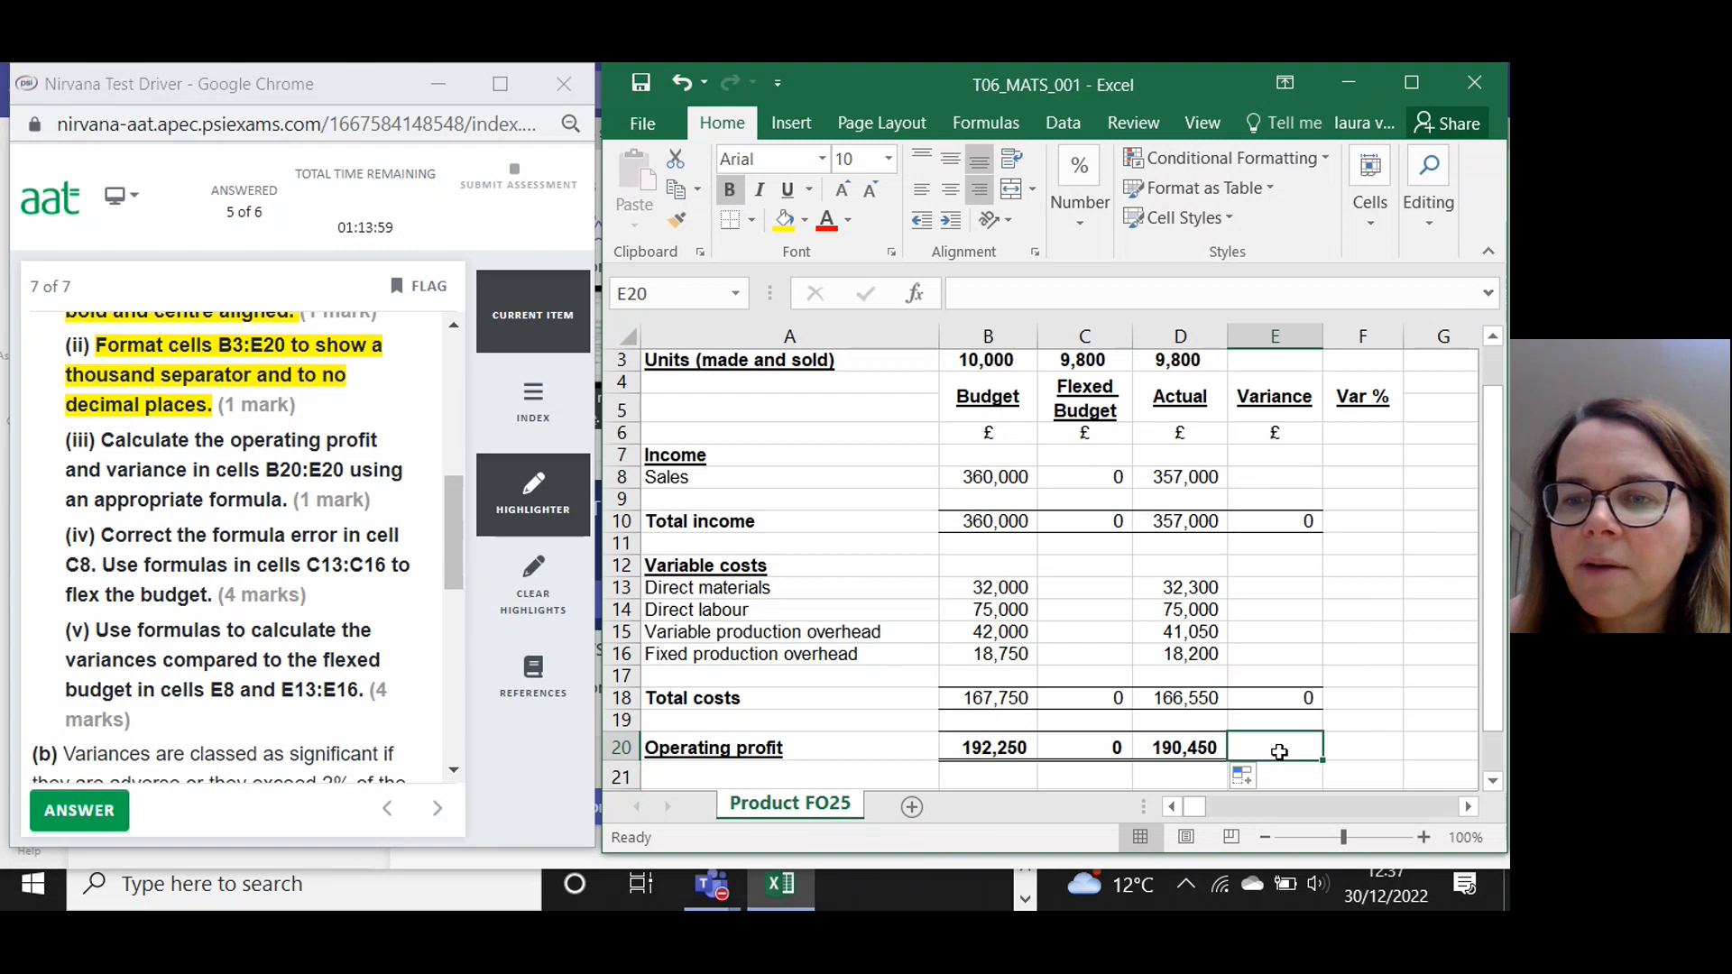
text(=)
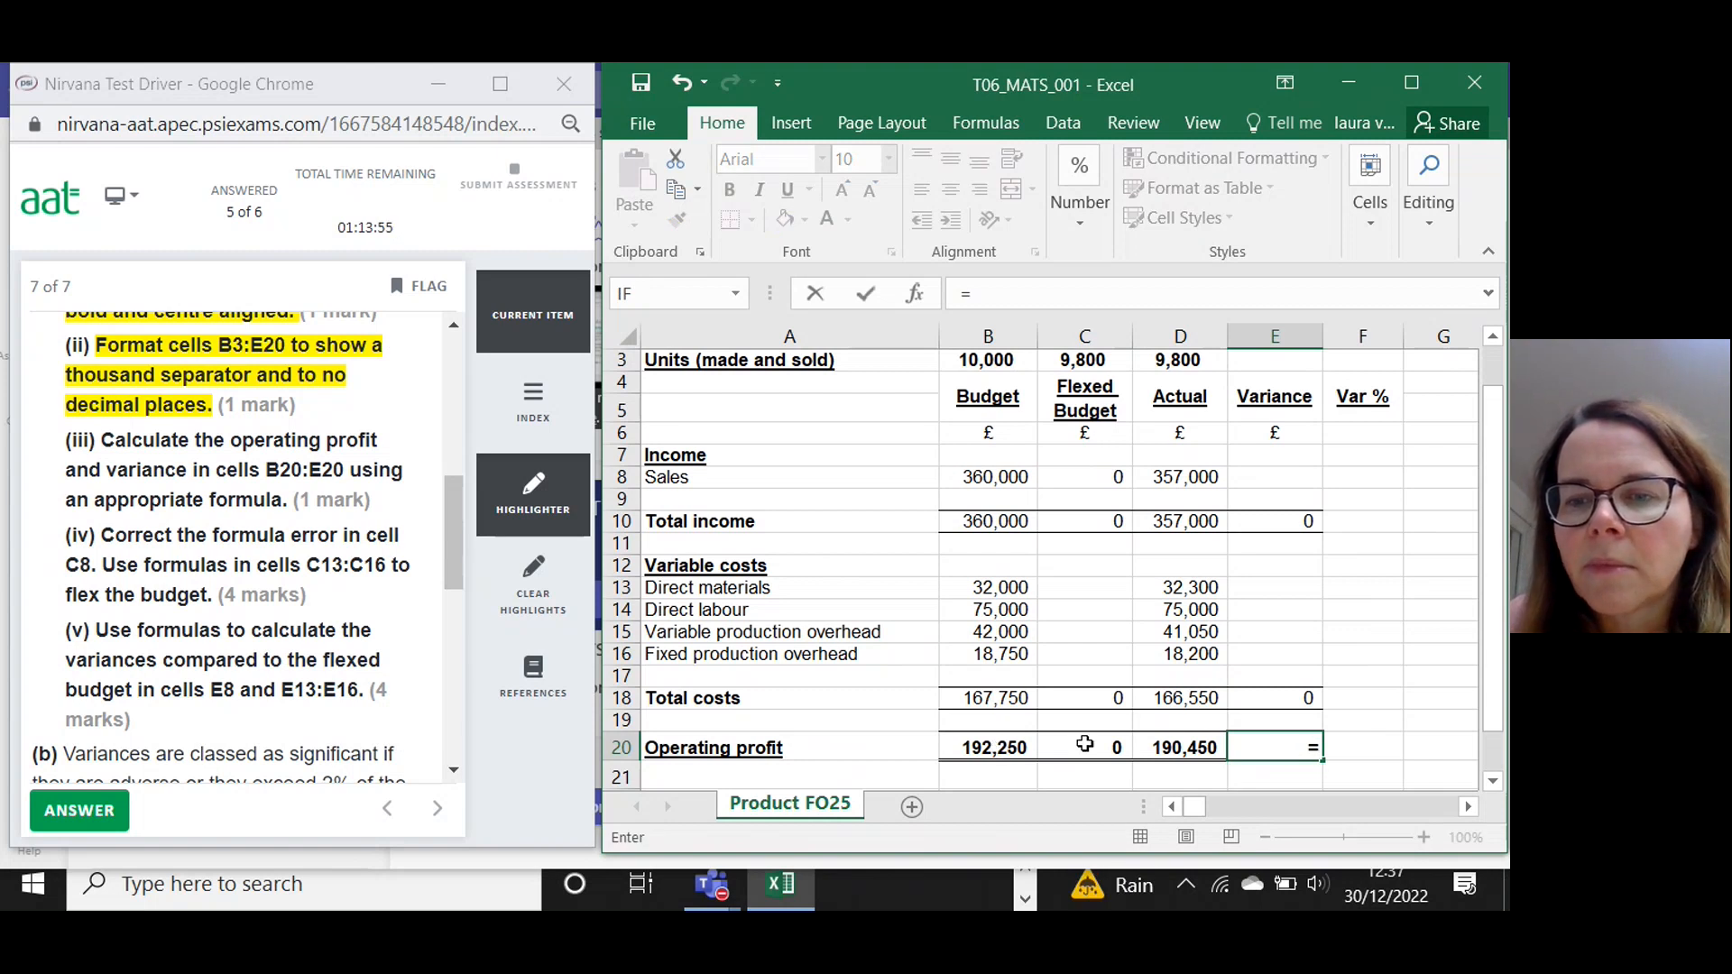
click(1181, 749)
text(-)
click(1007, 748)
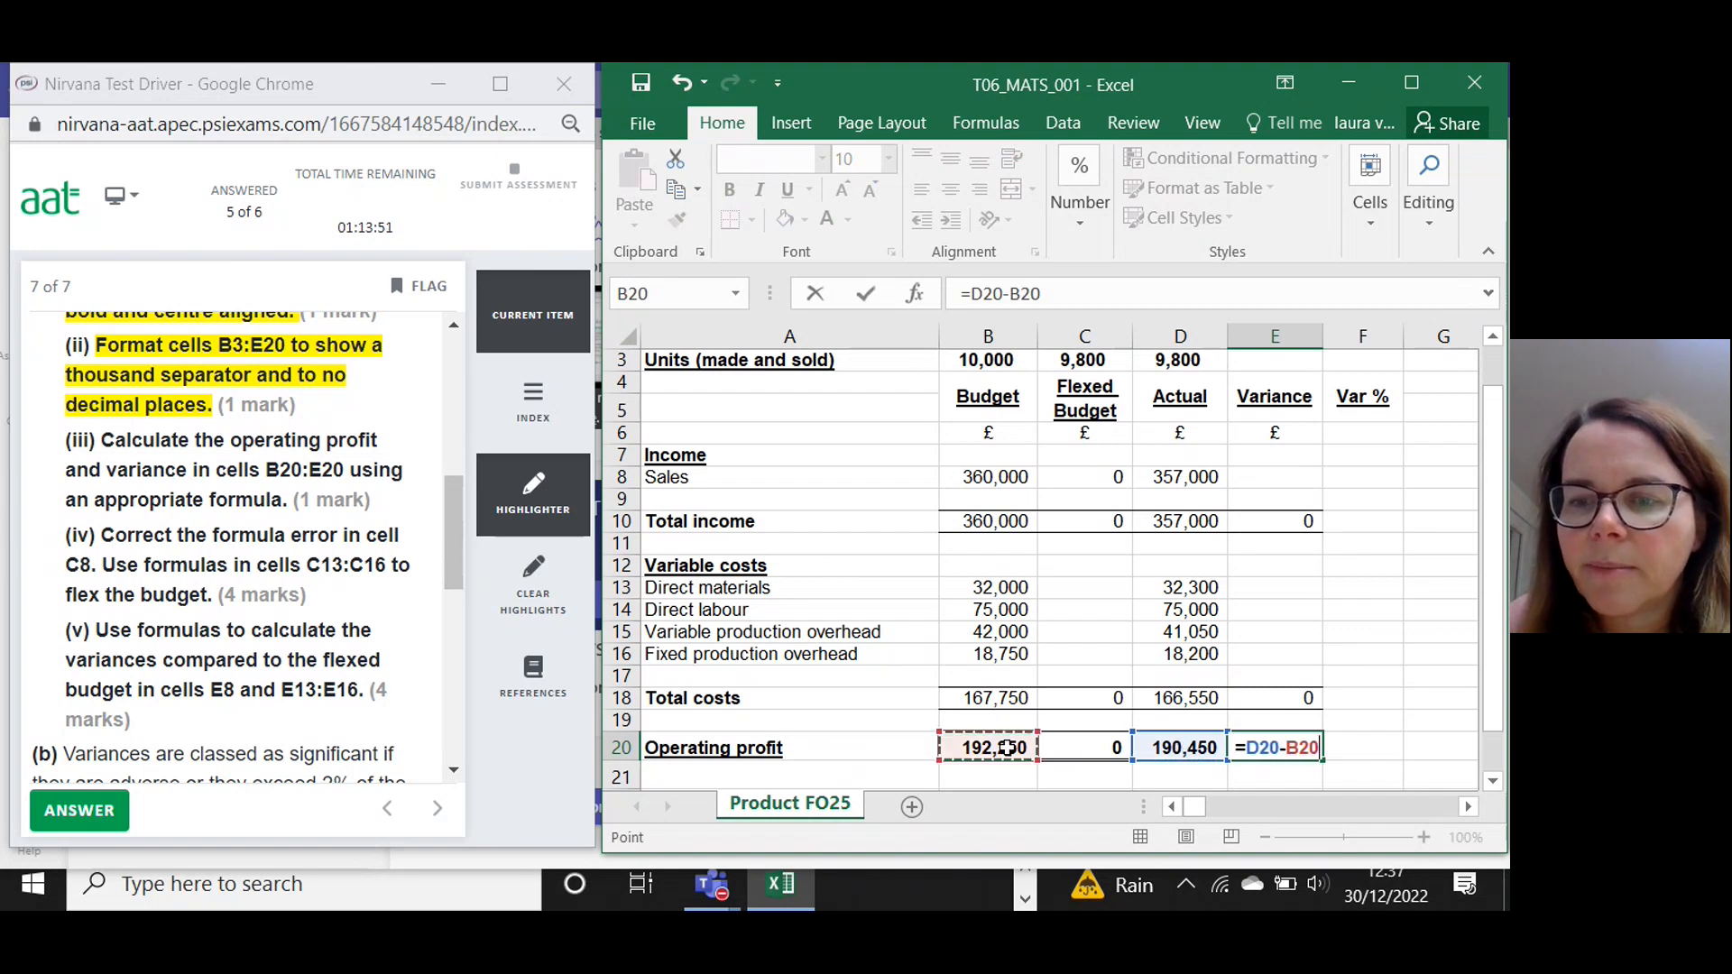
key(Return)
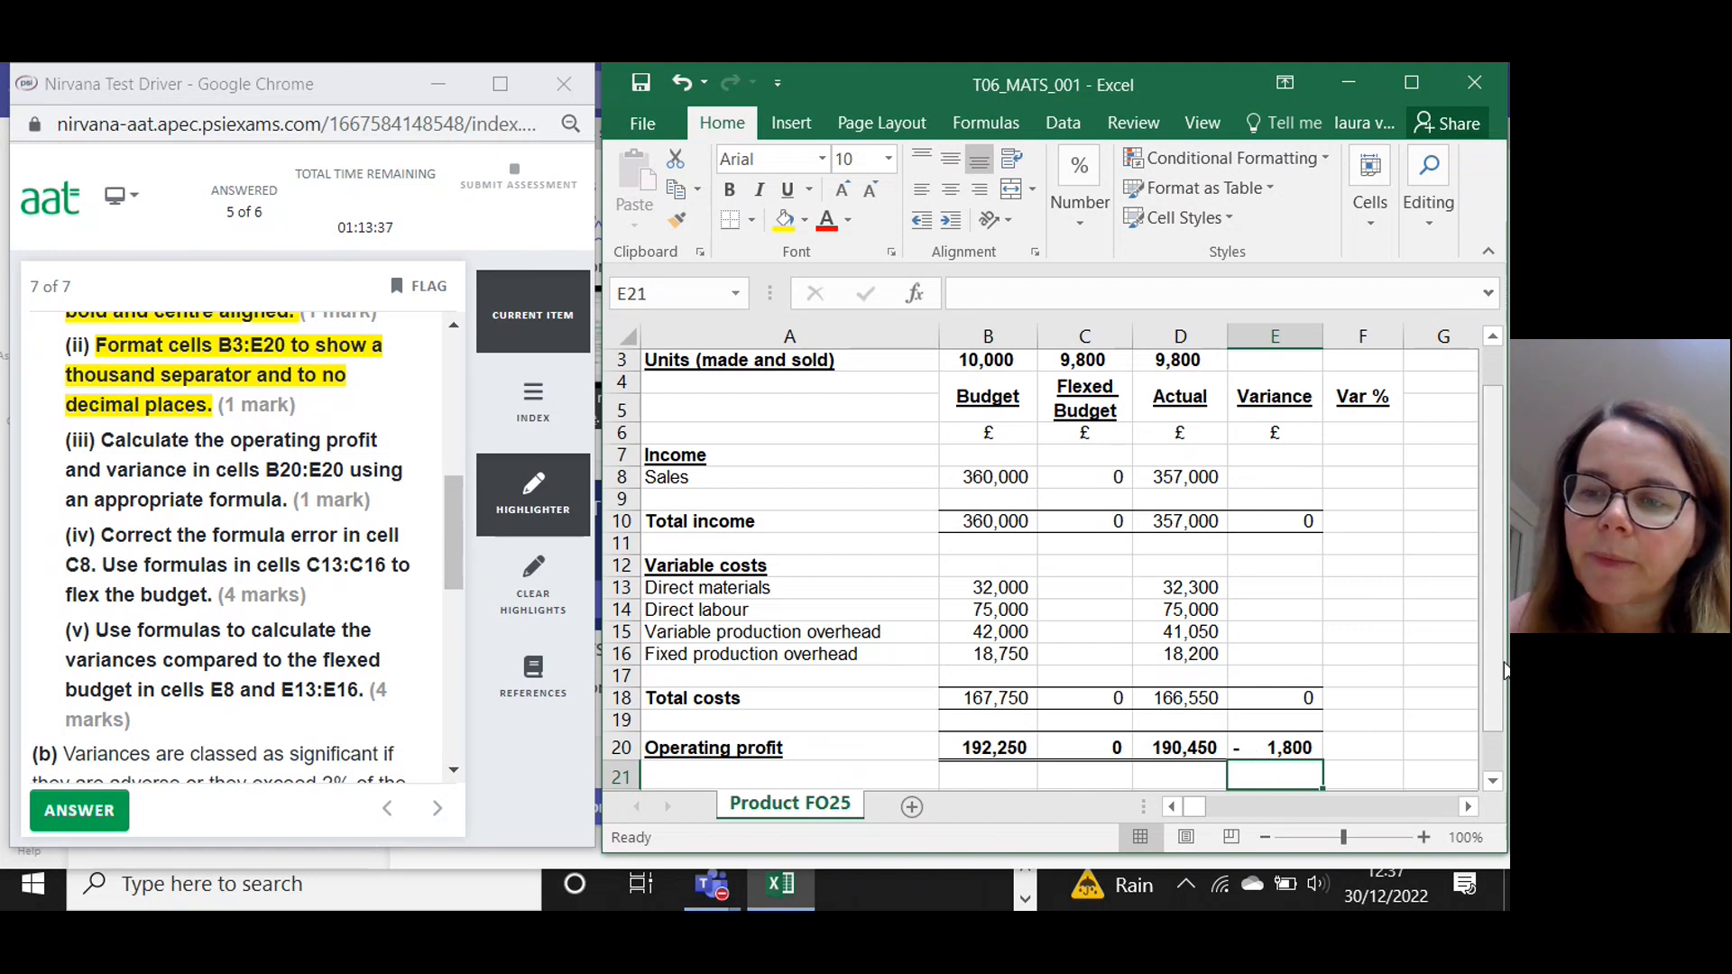
drag(1493, 665, 1492, 666)
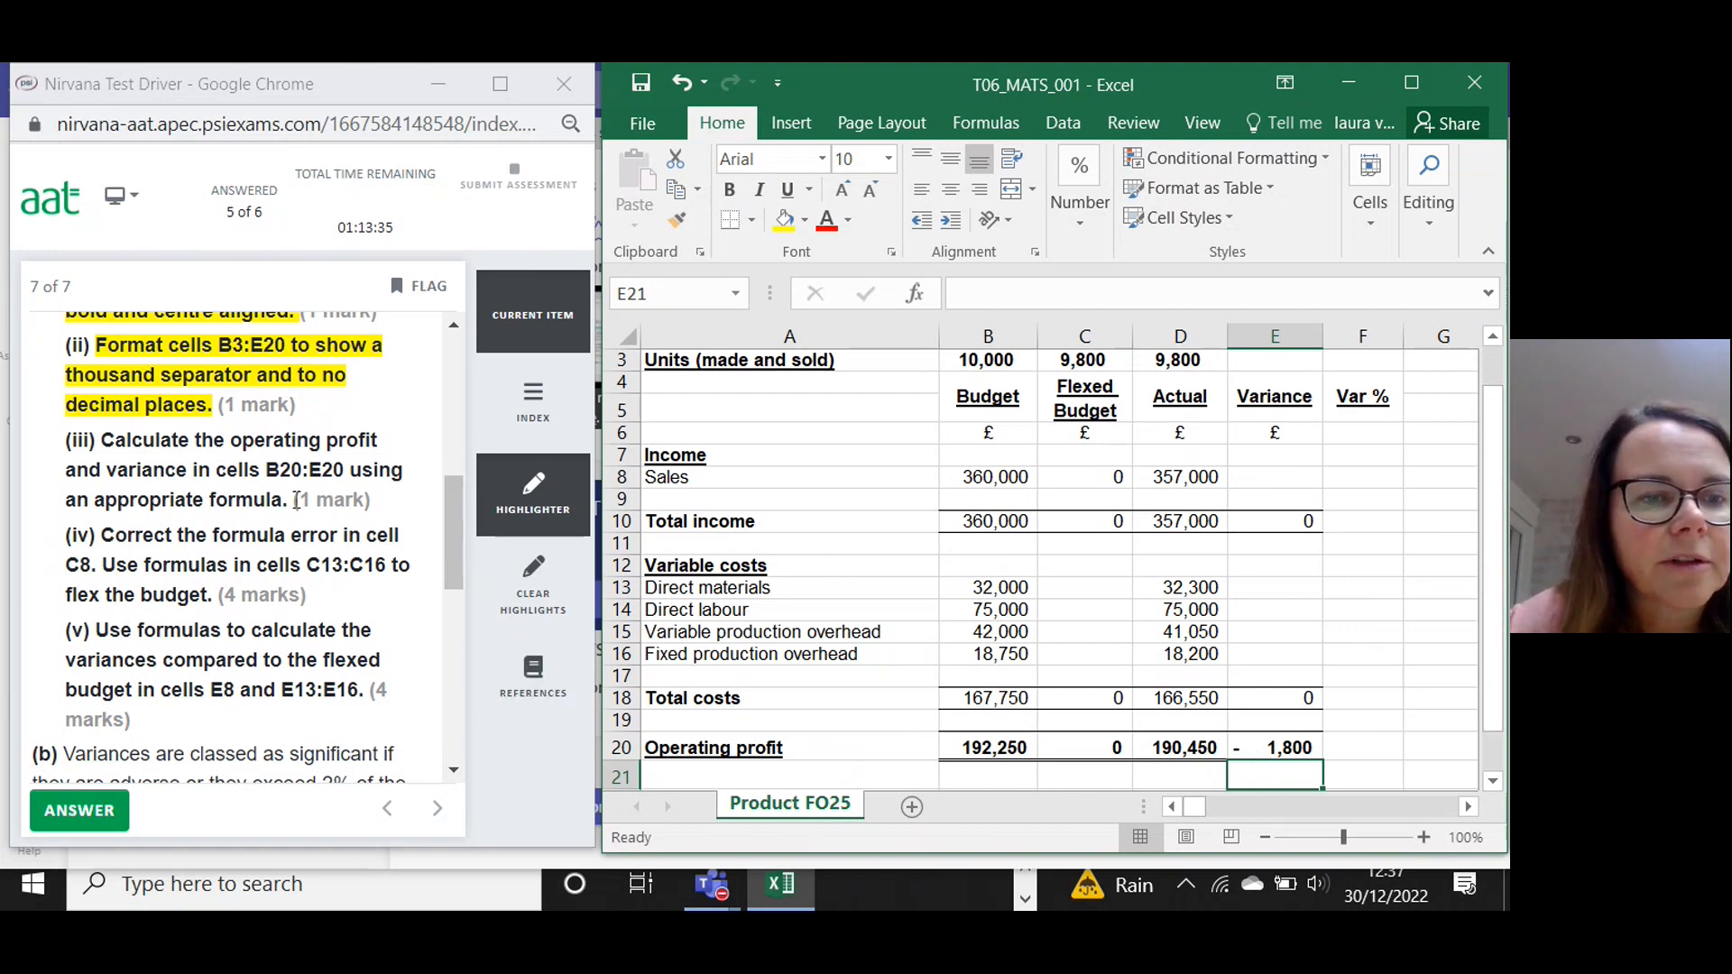
drag(292, 499, 95, 441)
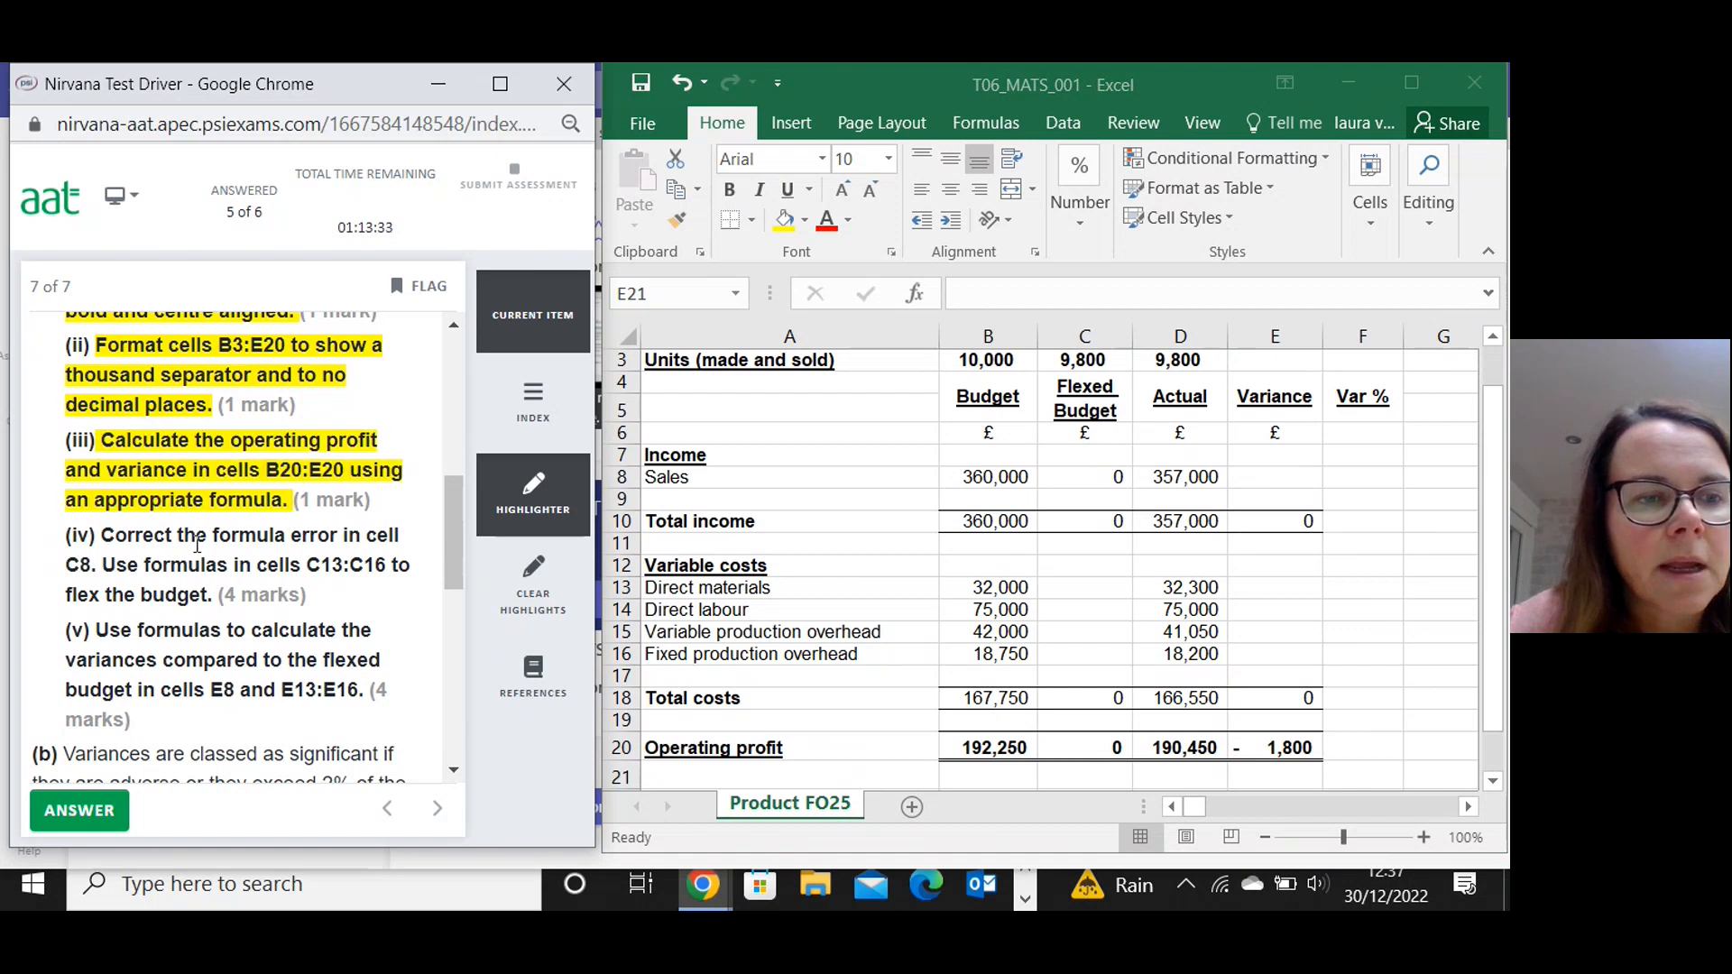
Correct the flexed budget sales formula in C8 to =B8/B3*C3.
drag(458, 521, 454, 550)
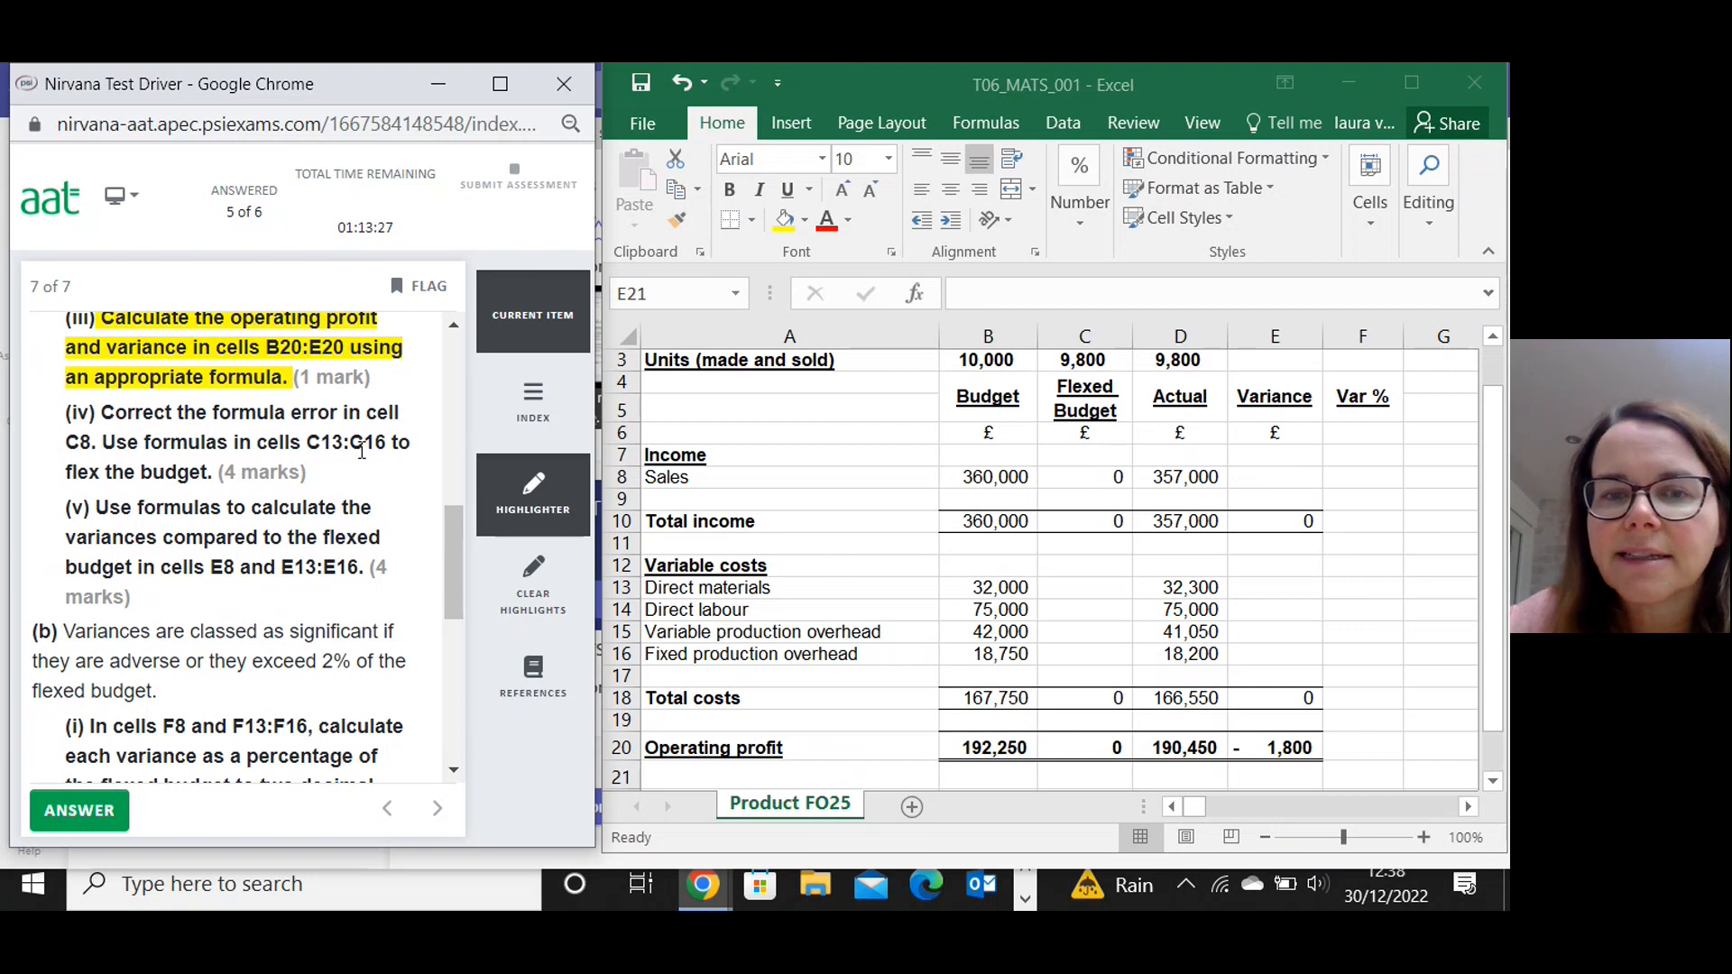
click(1073, 473)
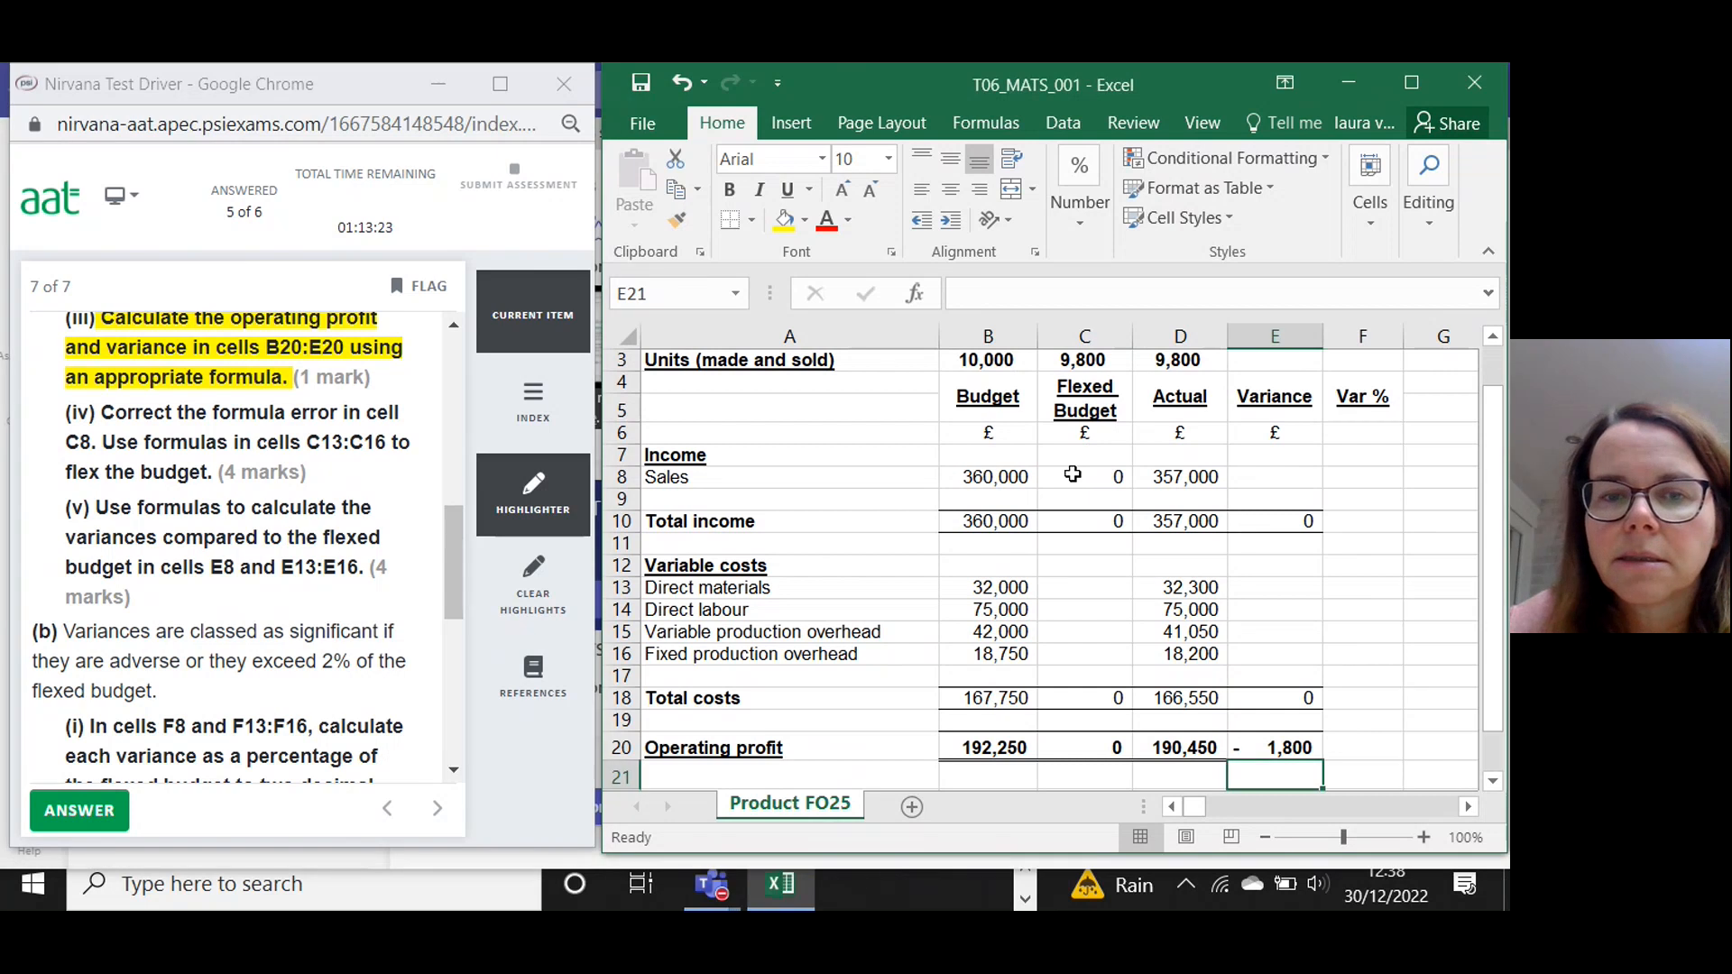
click(1073, 473)
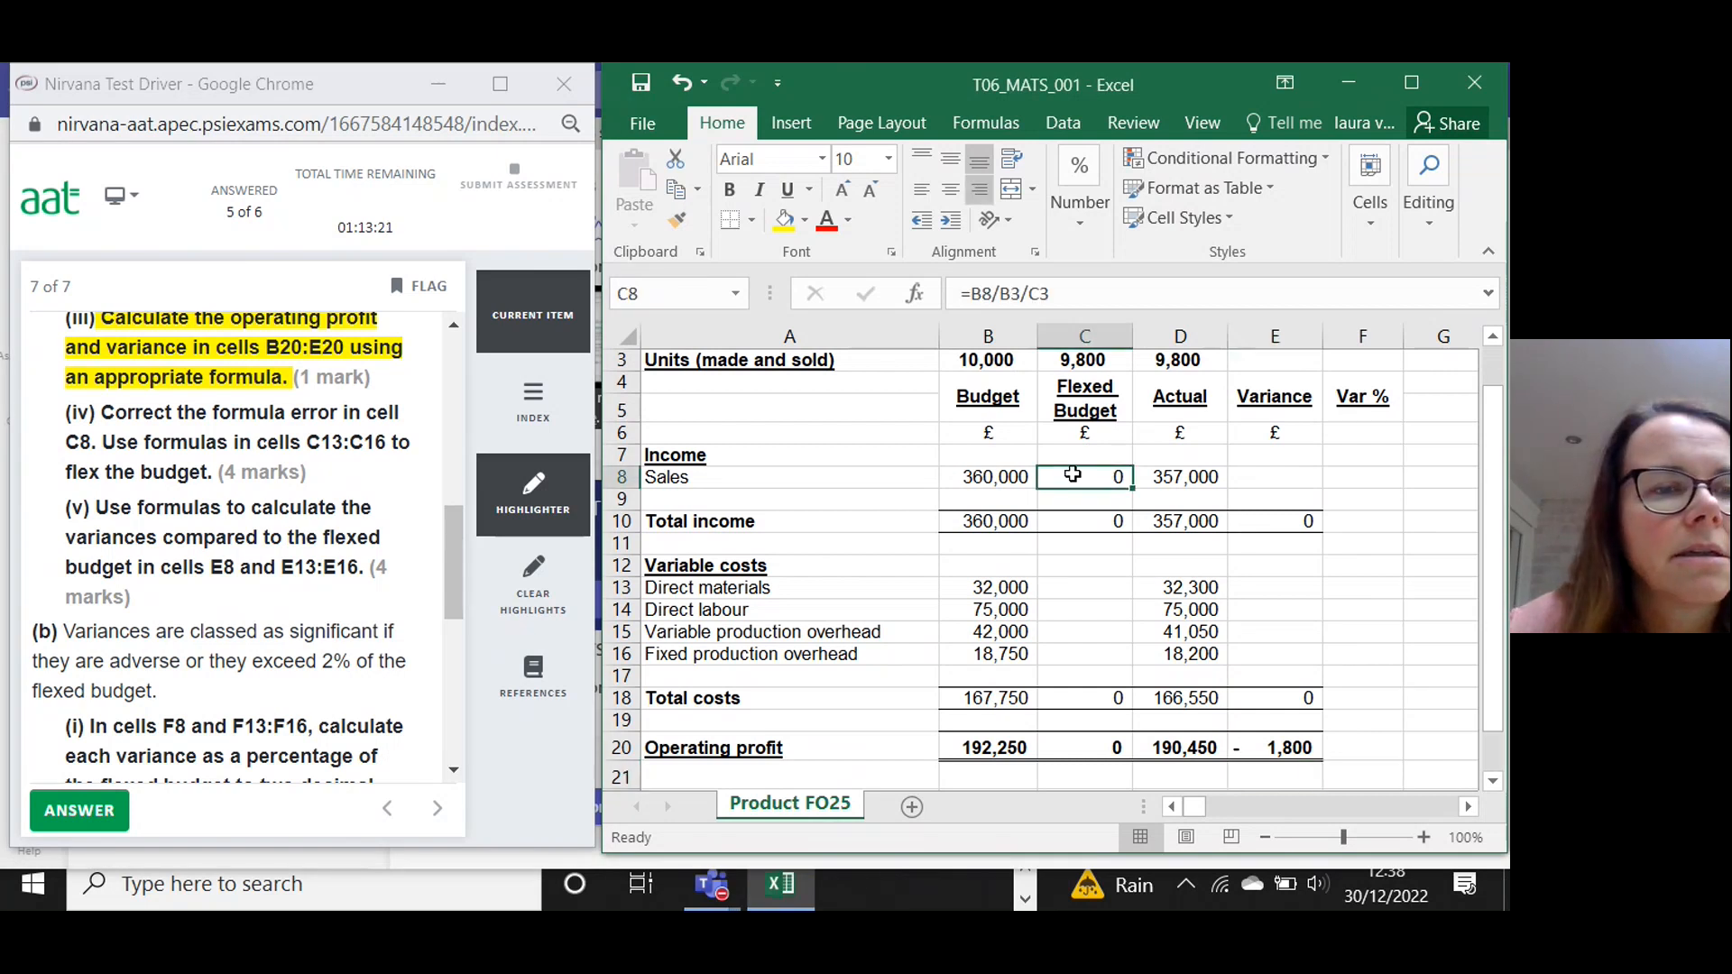
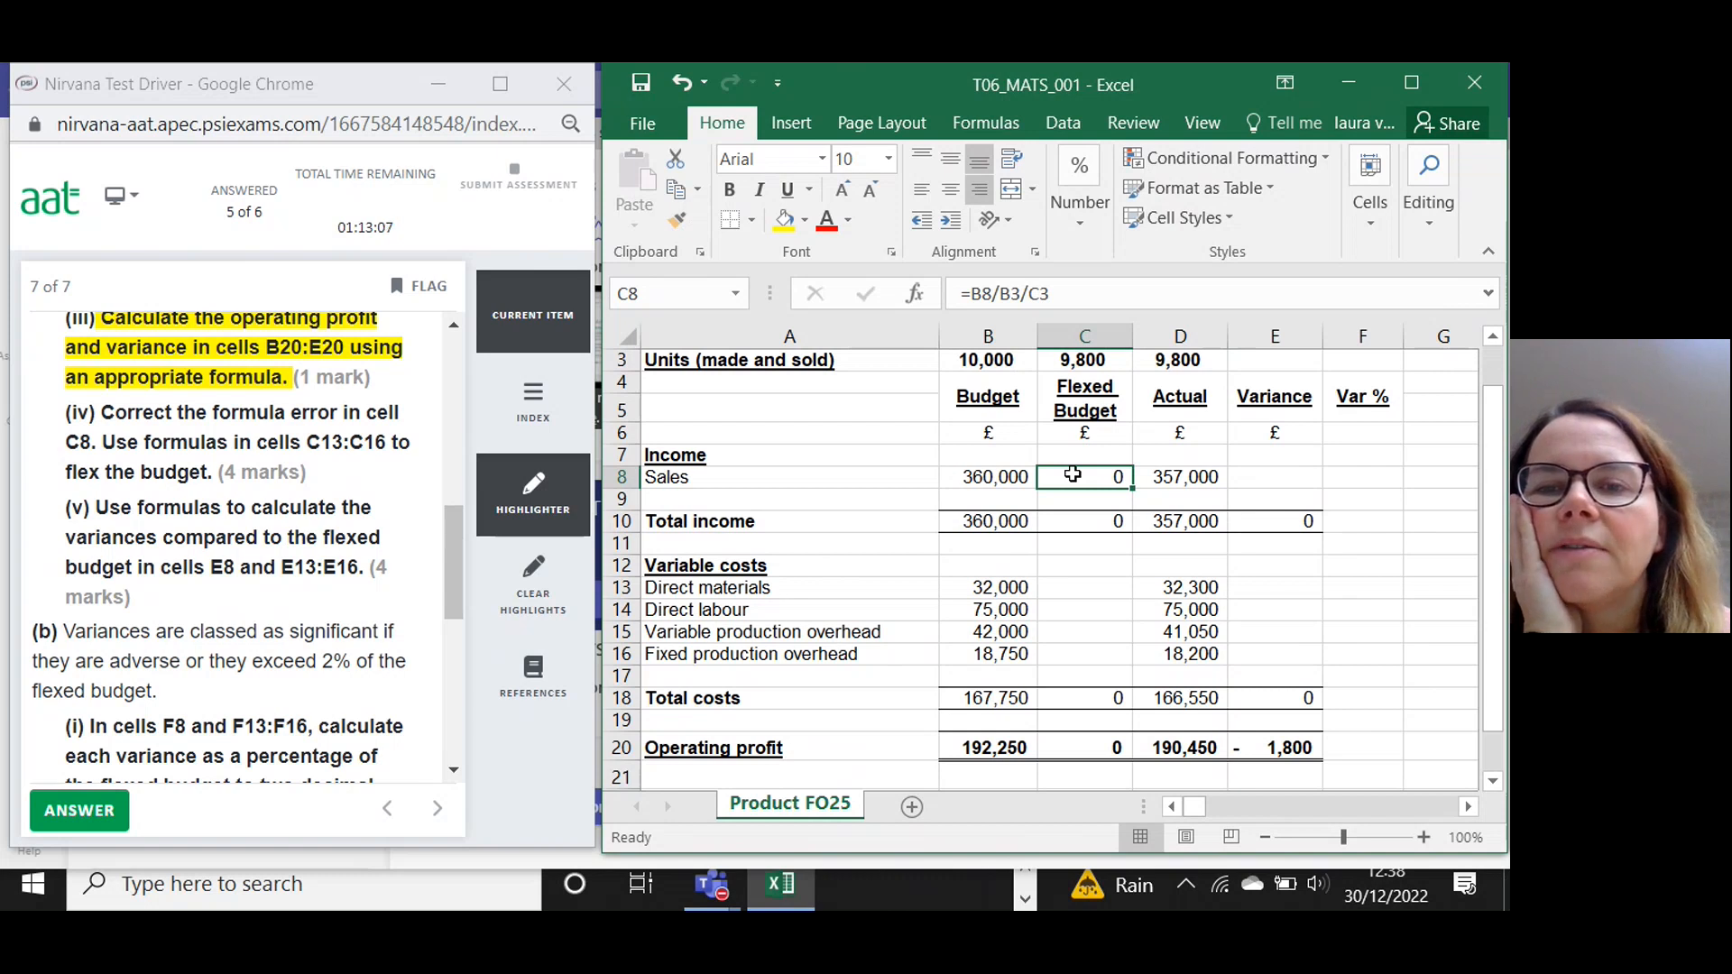
click(988, 478)
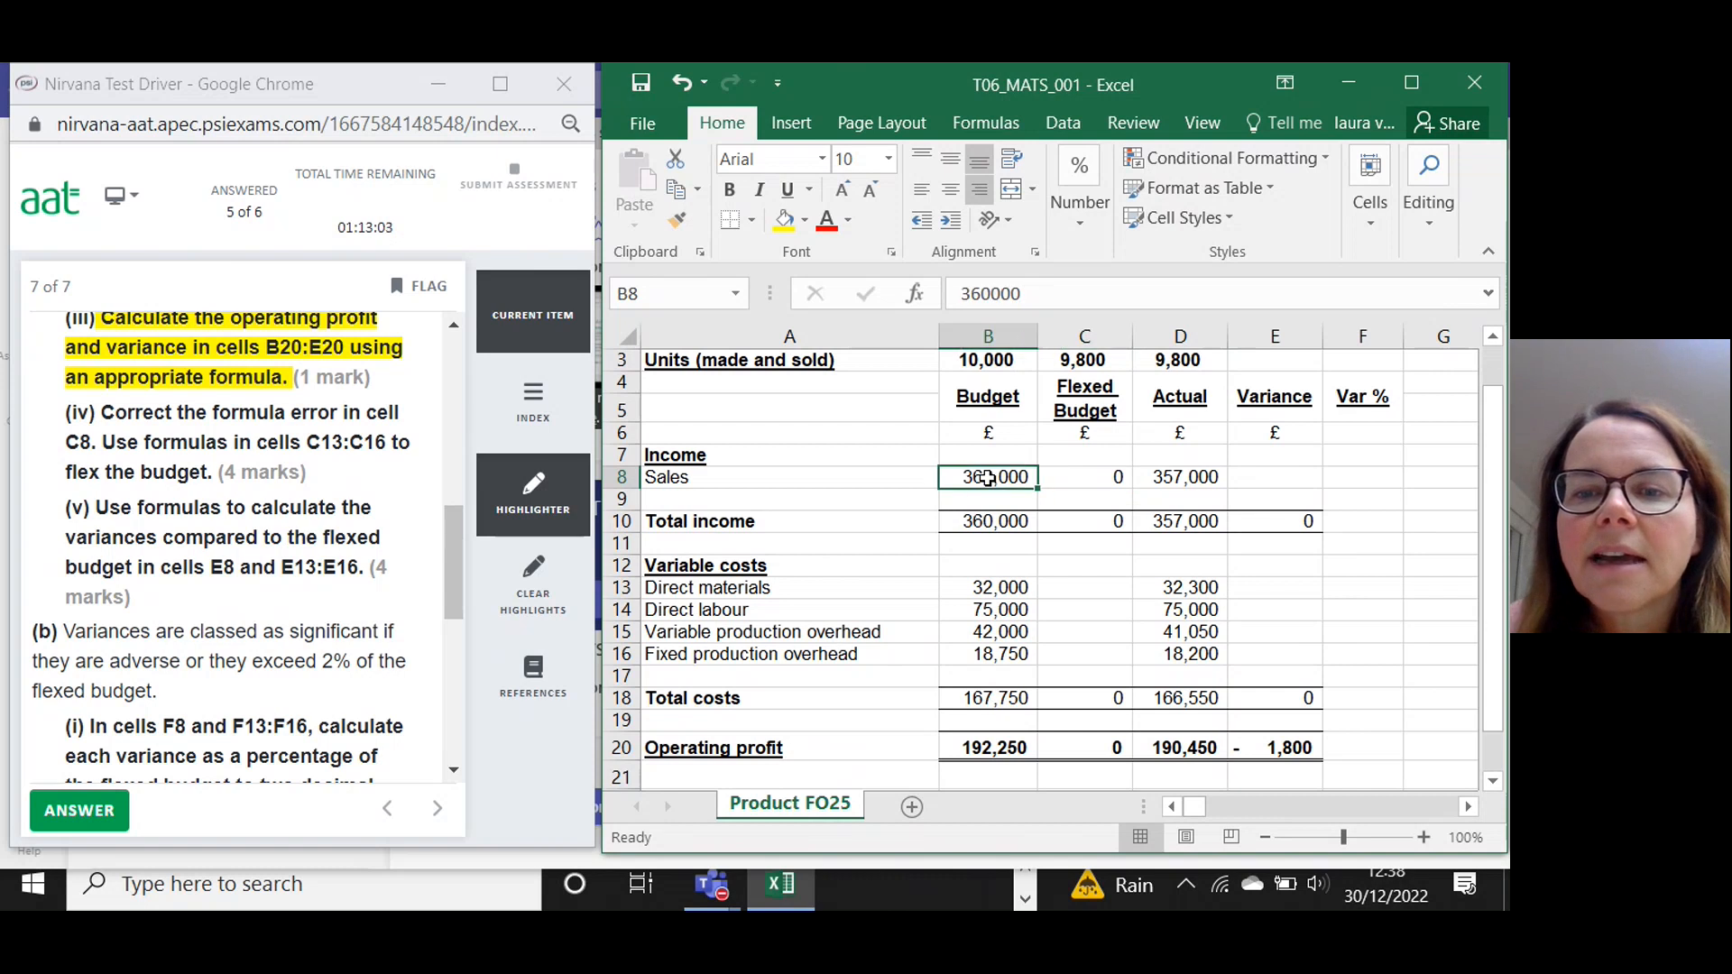
click(1074, 476)
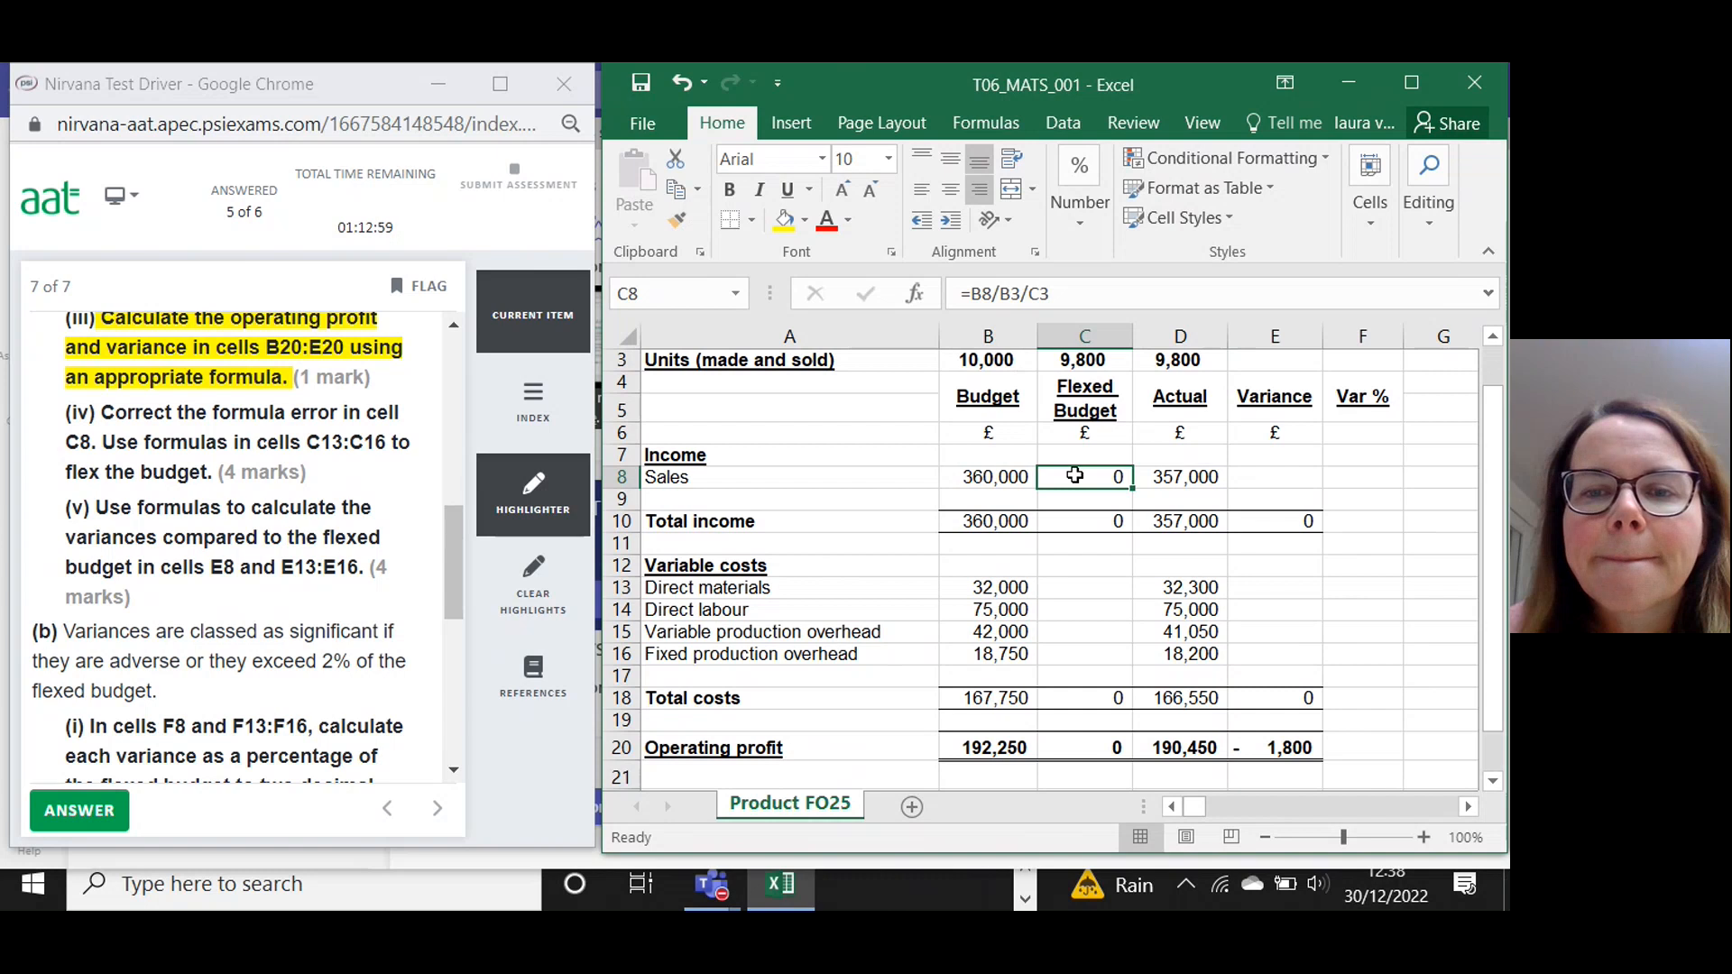
click(1027, 295)
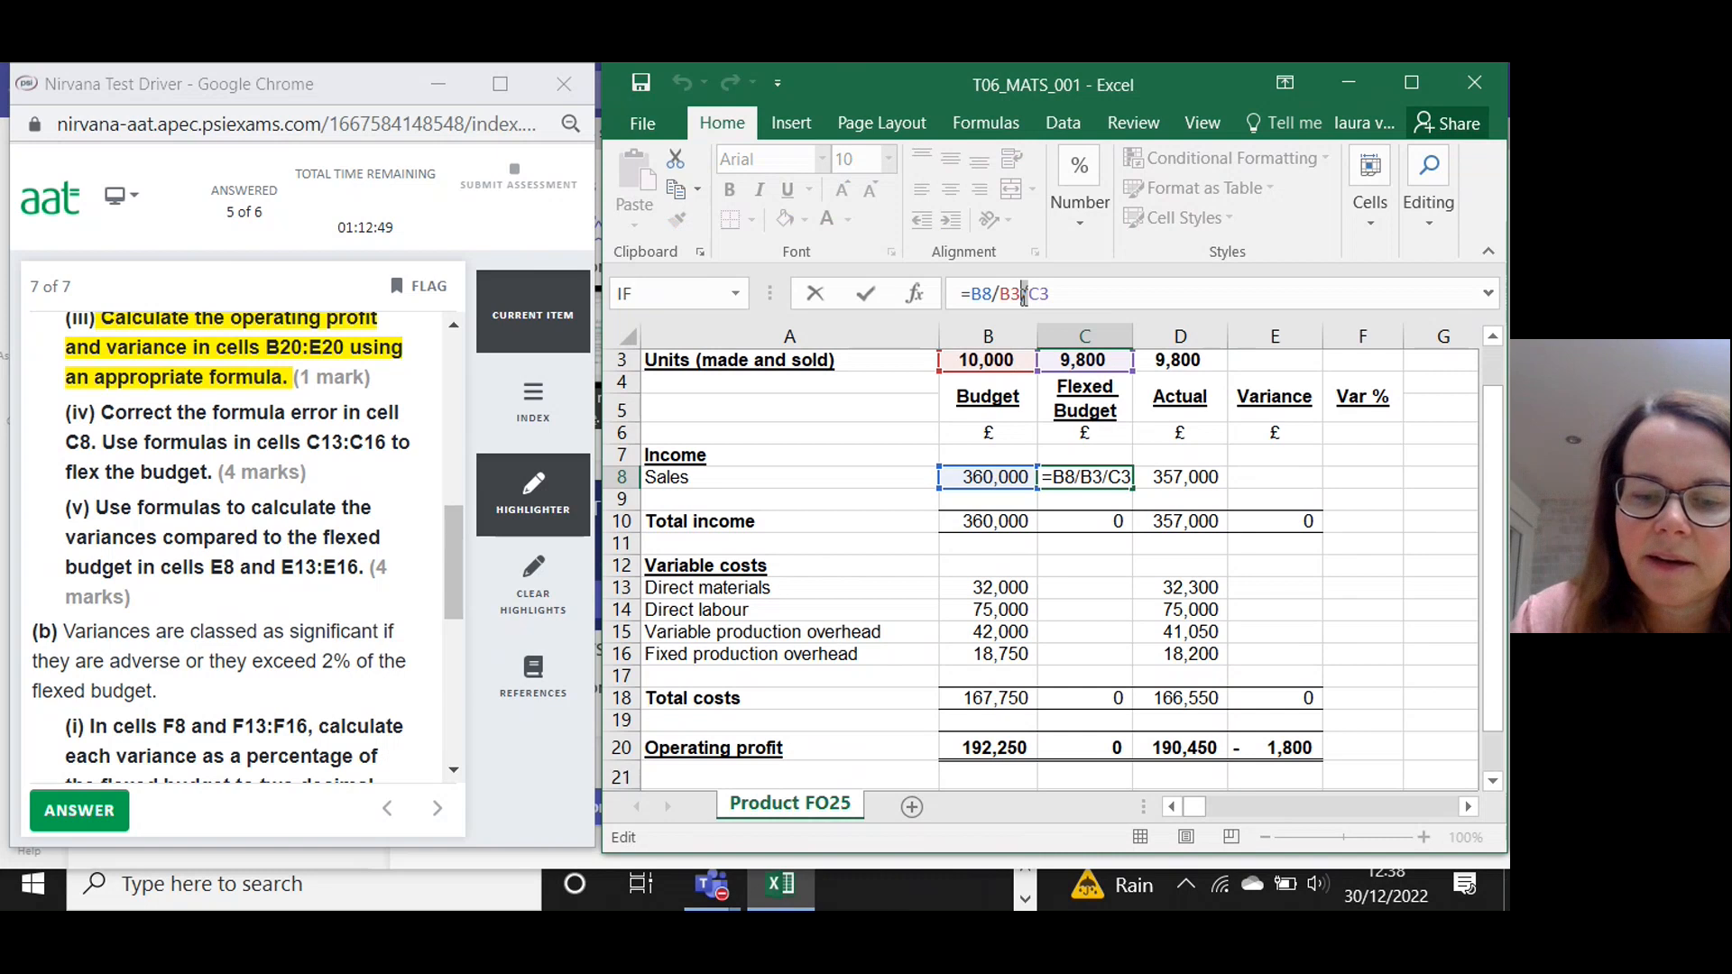
key(BackSpace)
text(*)
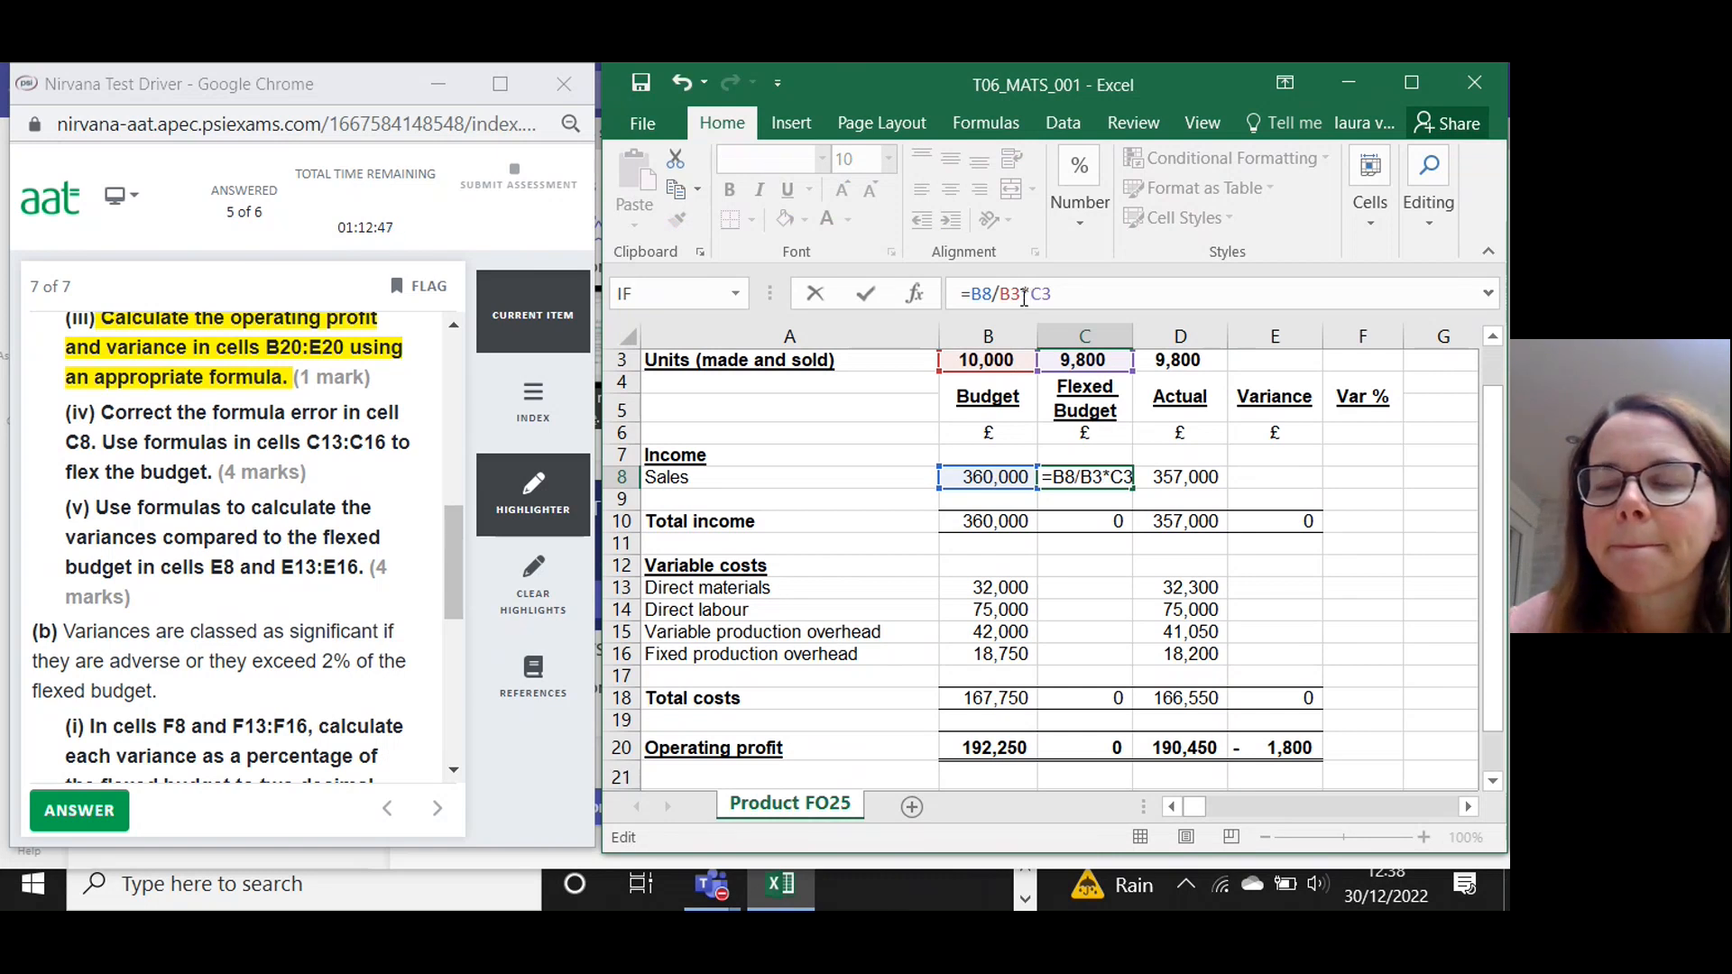
key(Return)
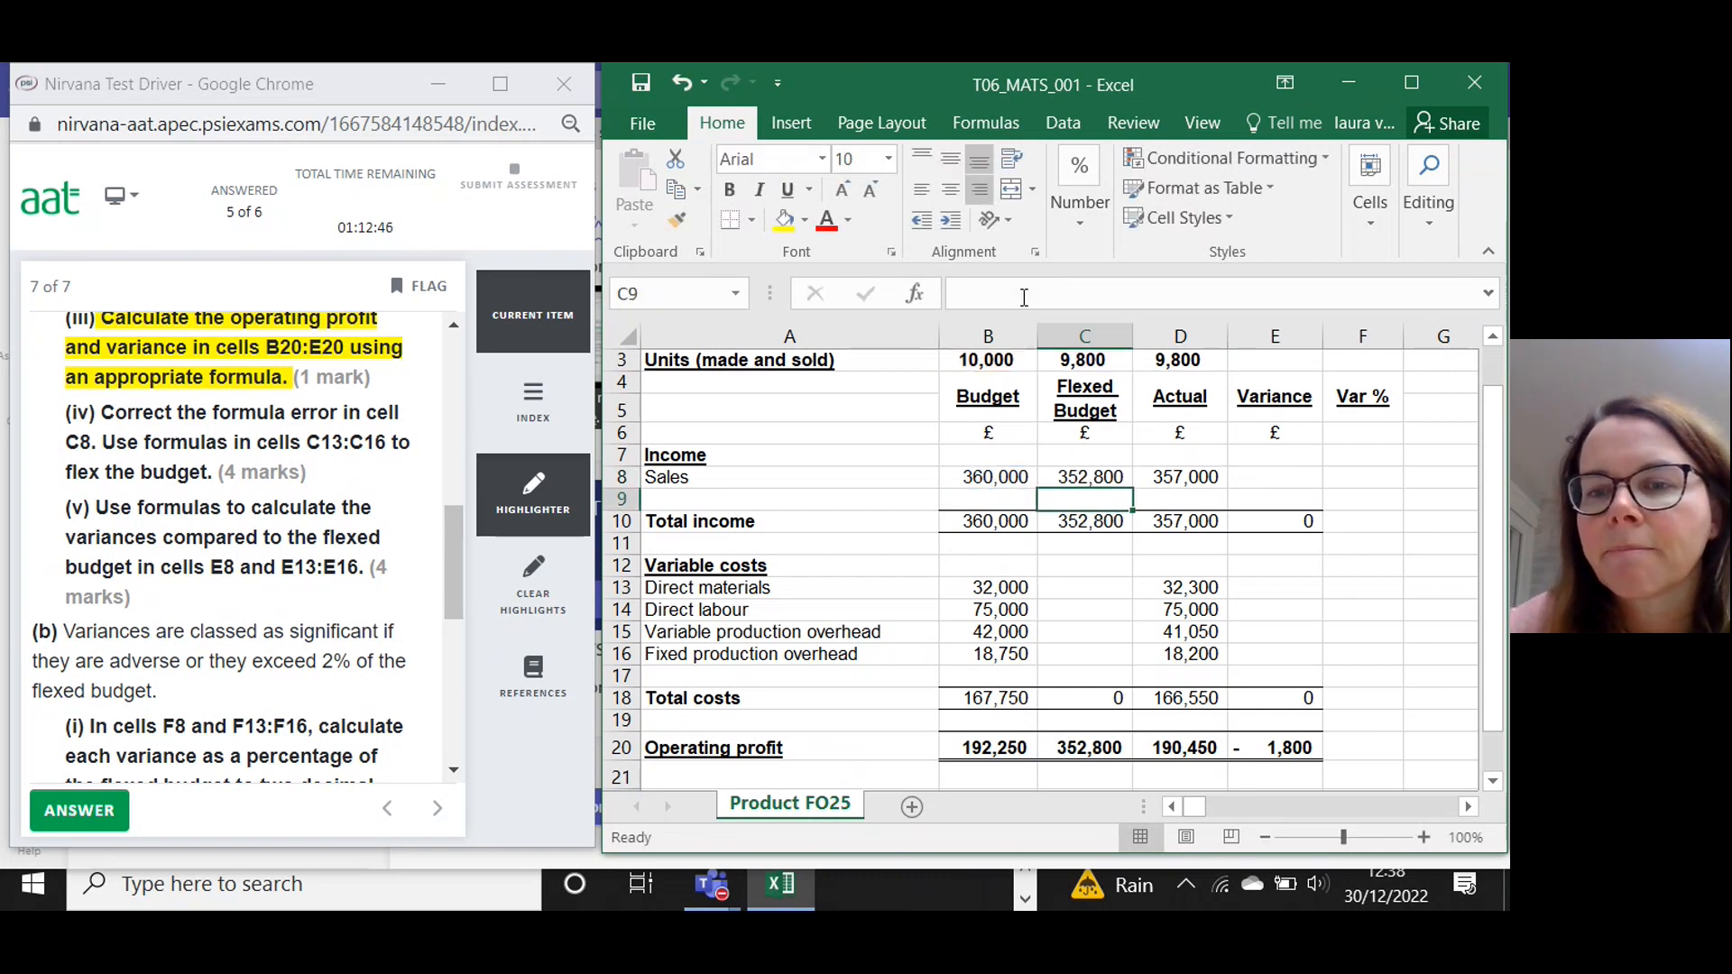
click(1094, 479)
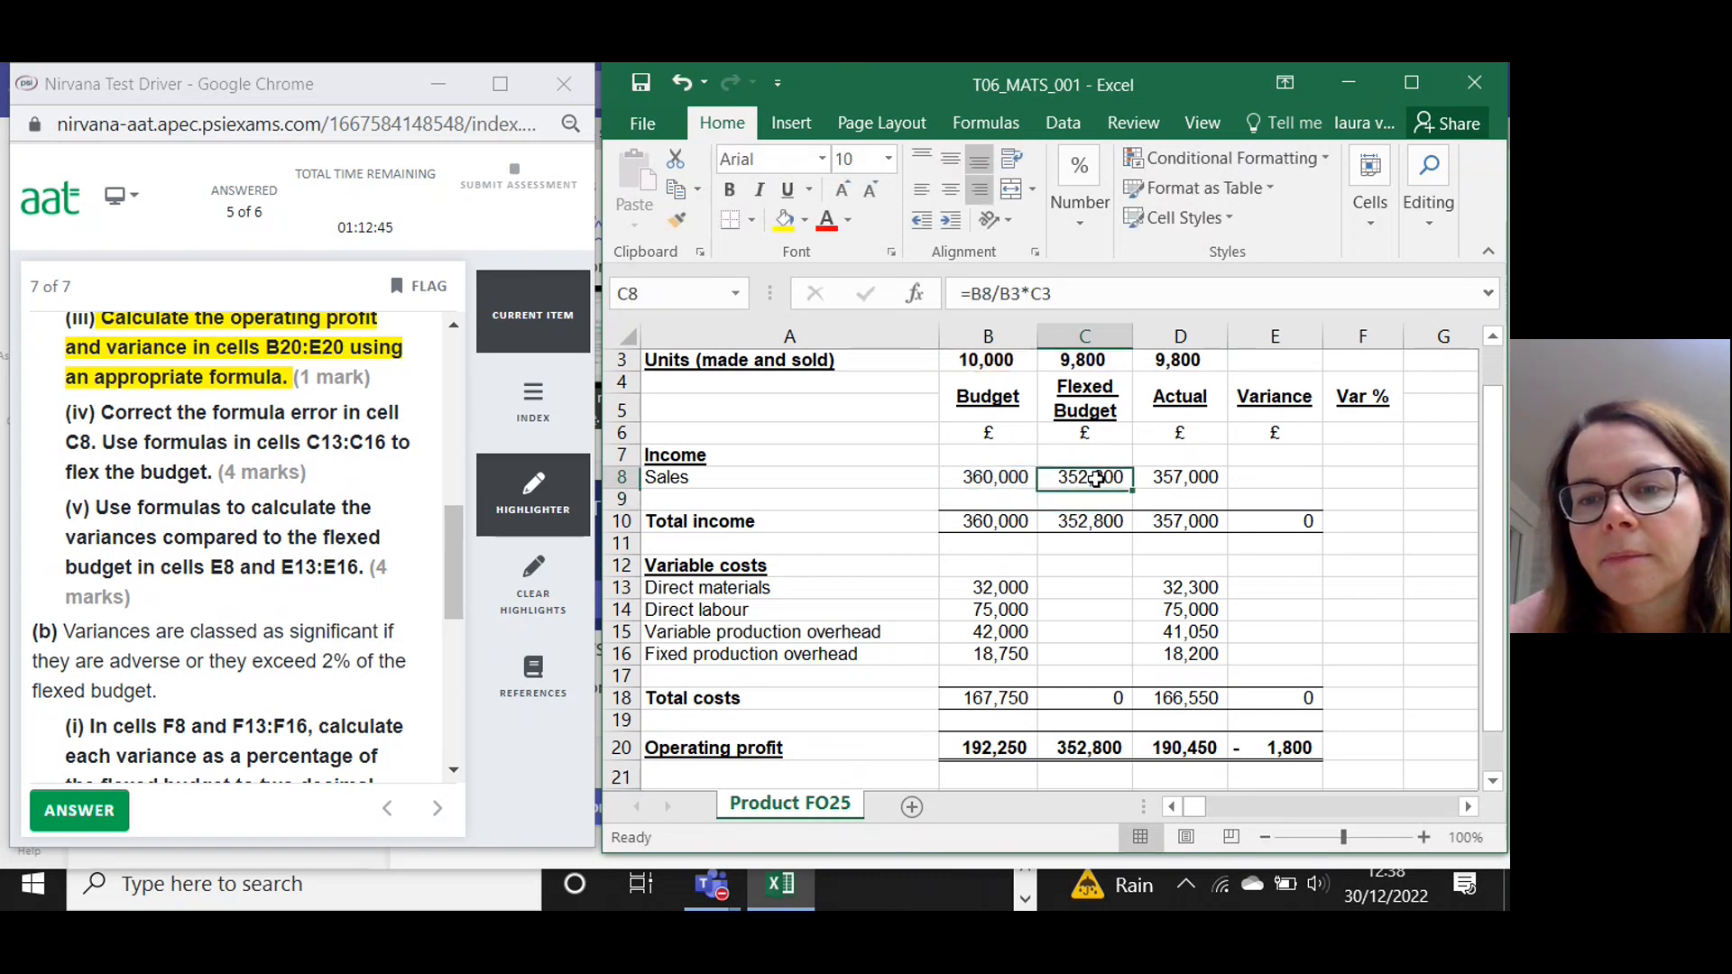
Set the flexed fixed production overhead in C16 equal to the original budget with =B16.
click(1130, 904)
click(484, 672)
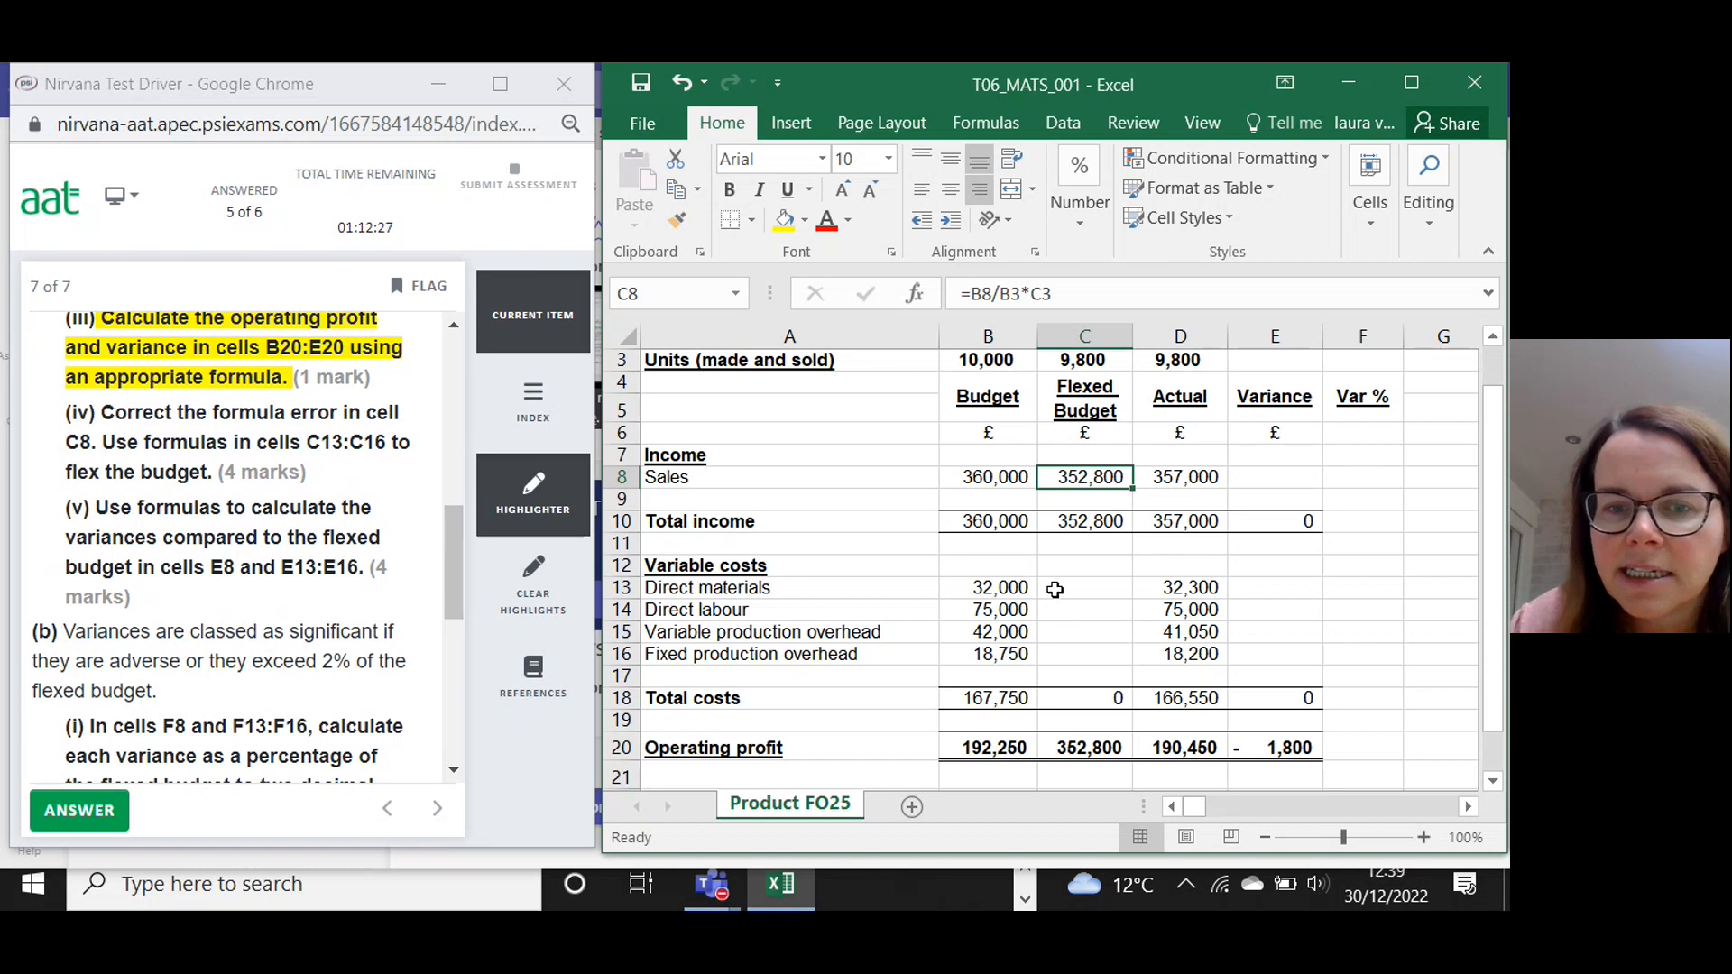
drag(1057, 590, 1070, 661)
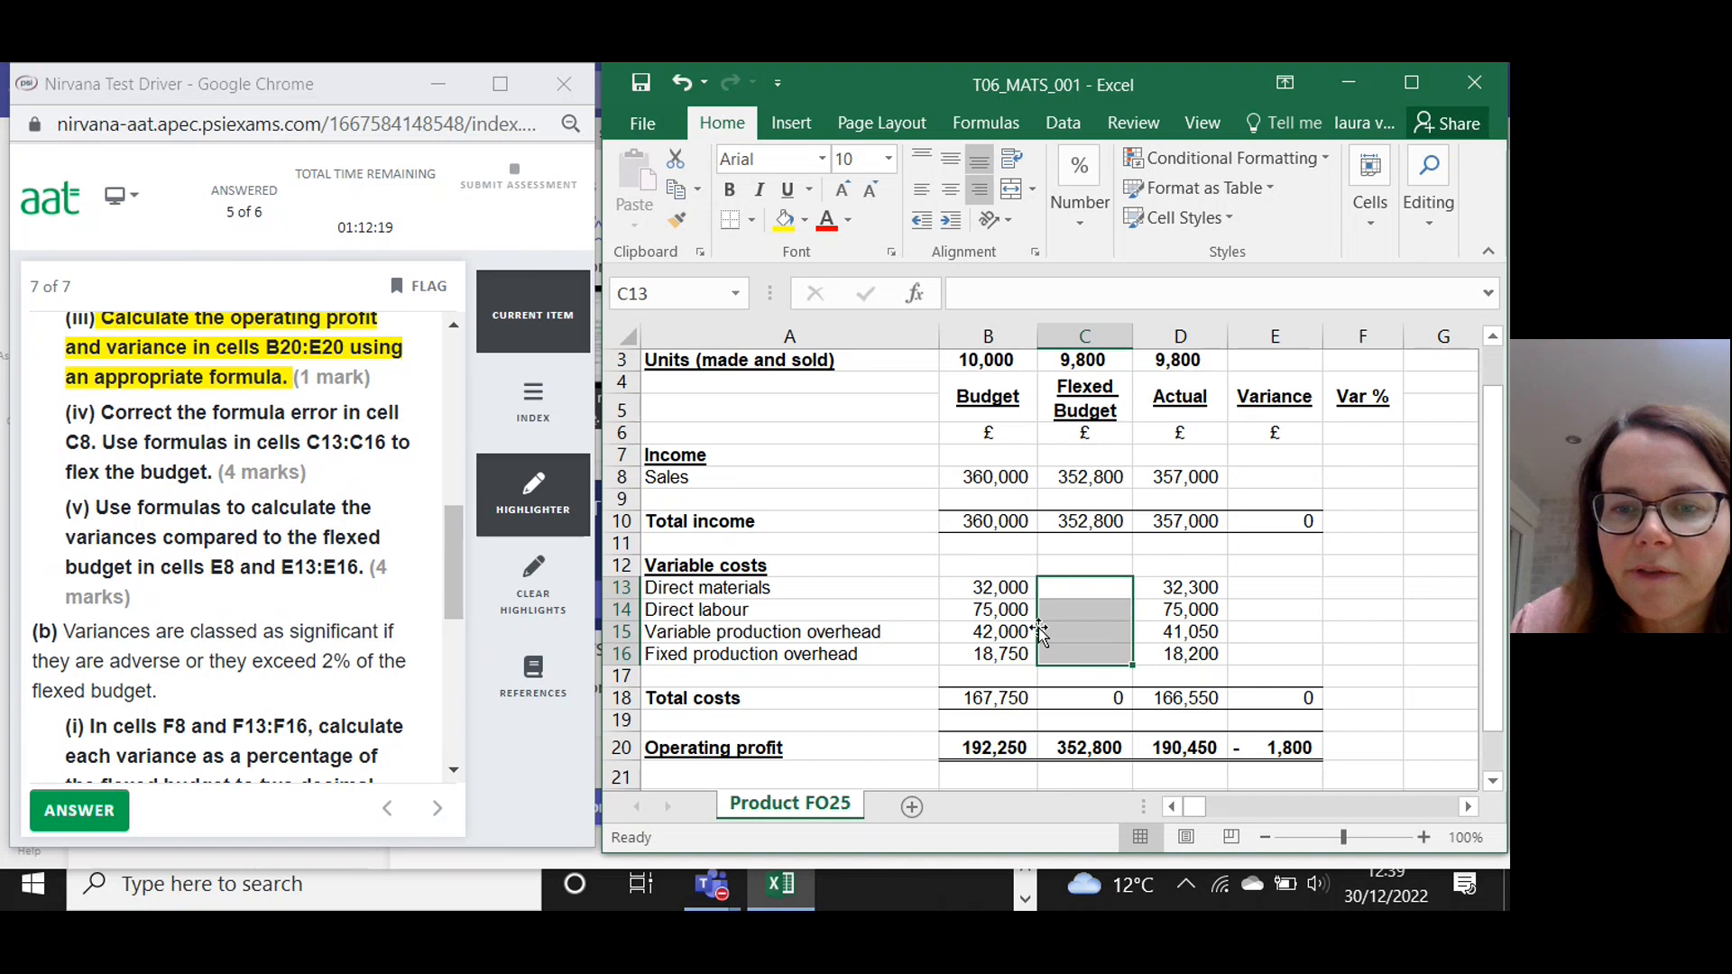
click(1068, 658)
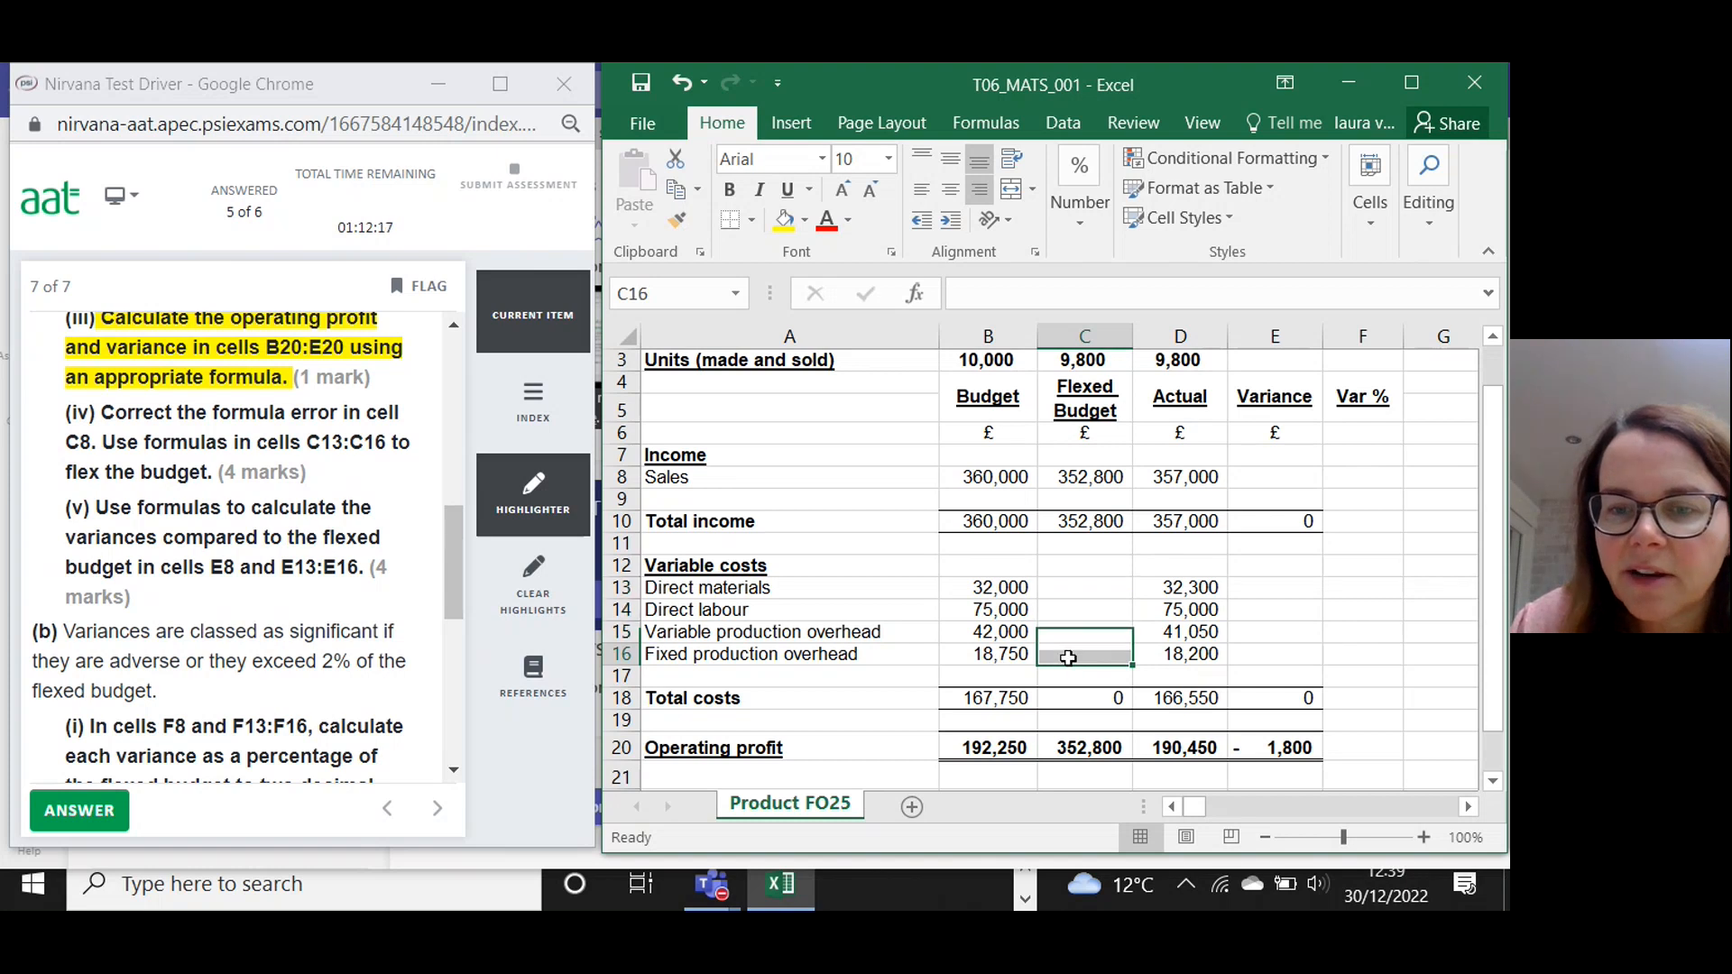
text(=)
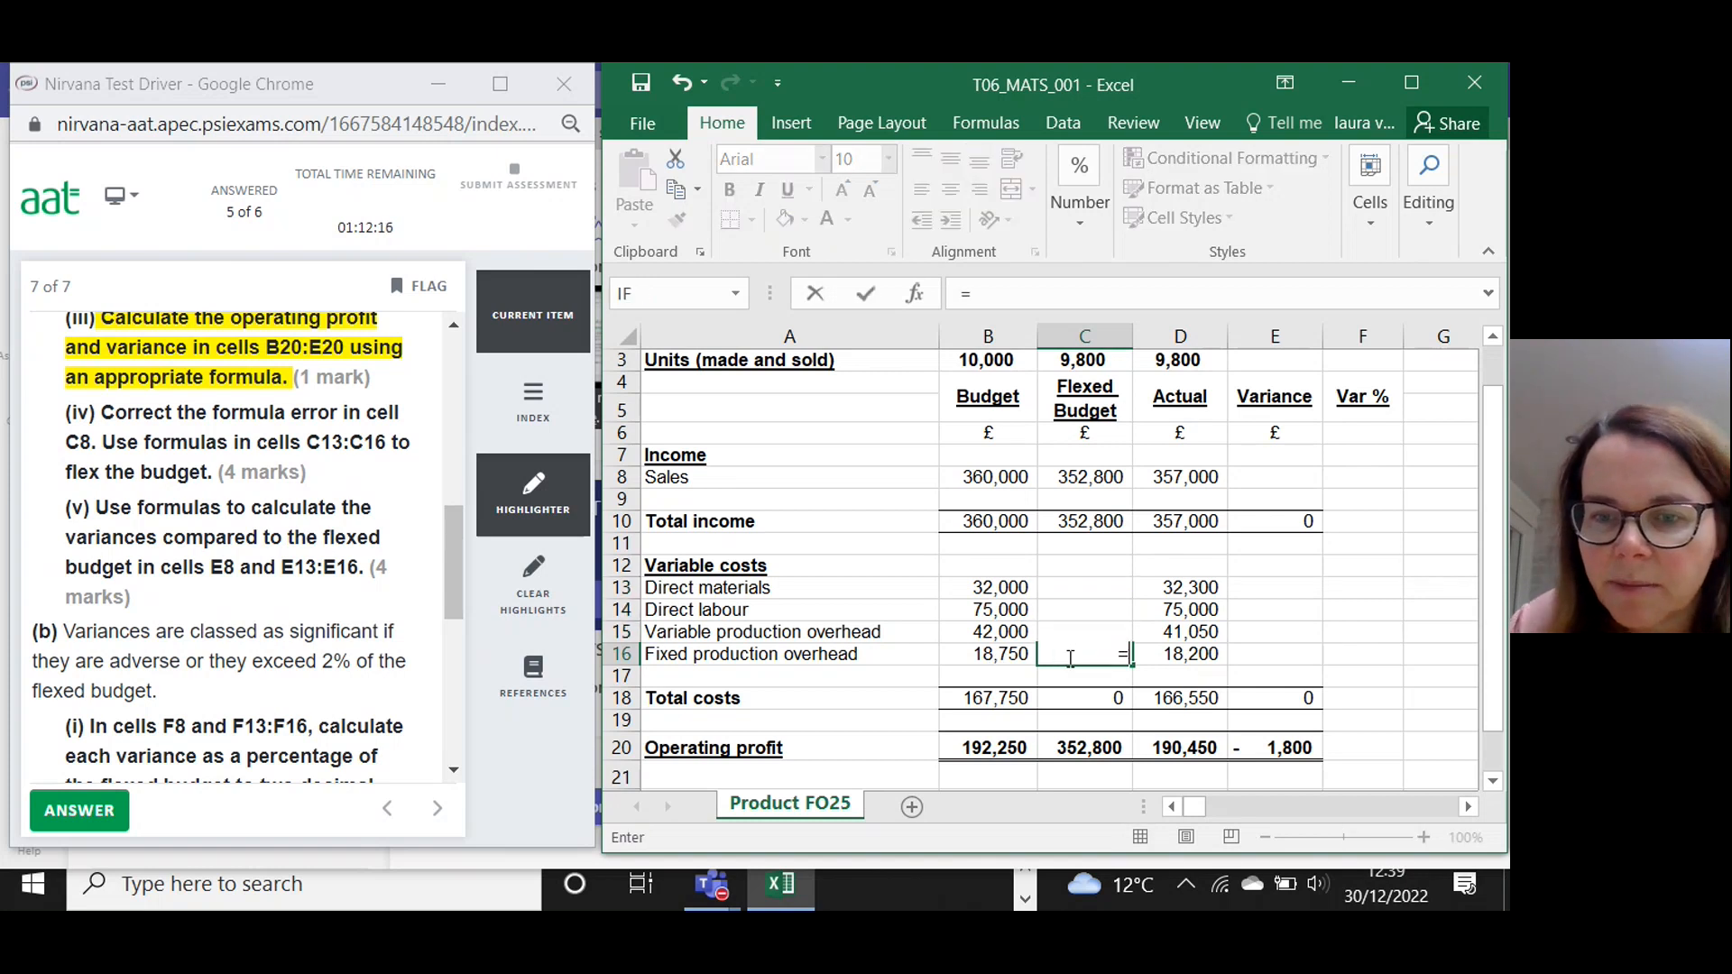
click(1001, 656)
key(Return)
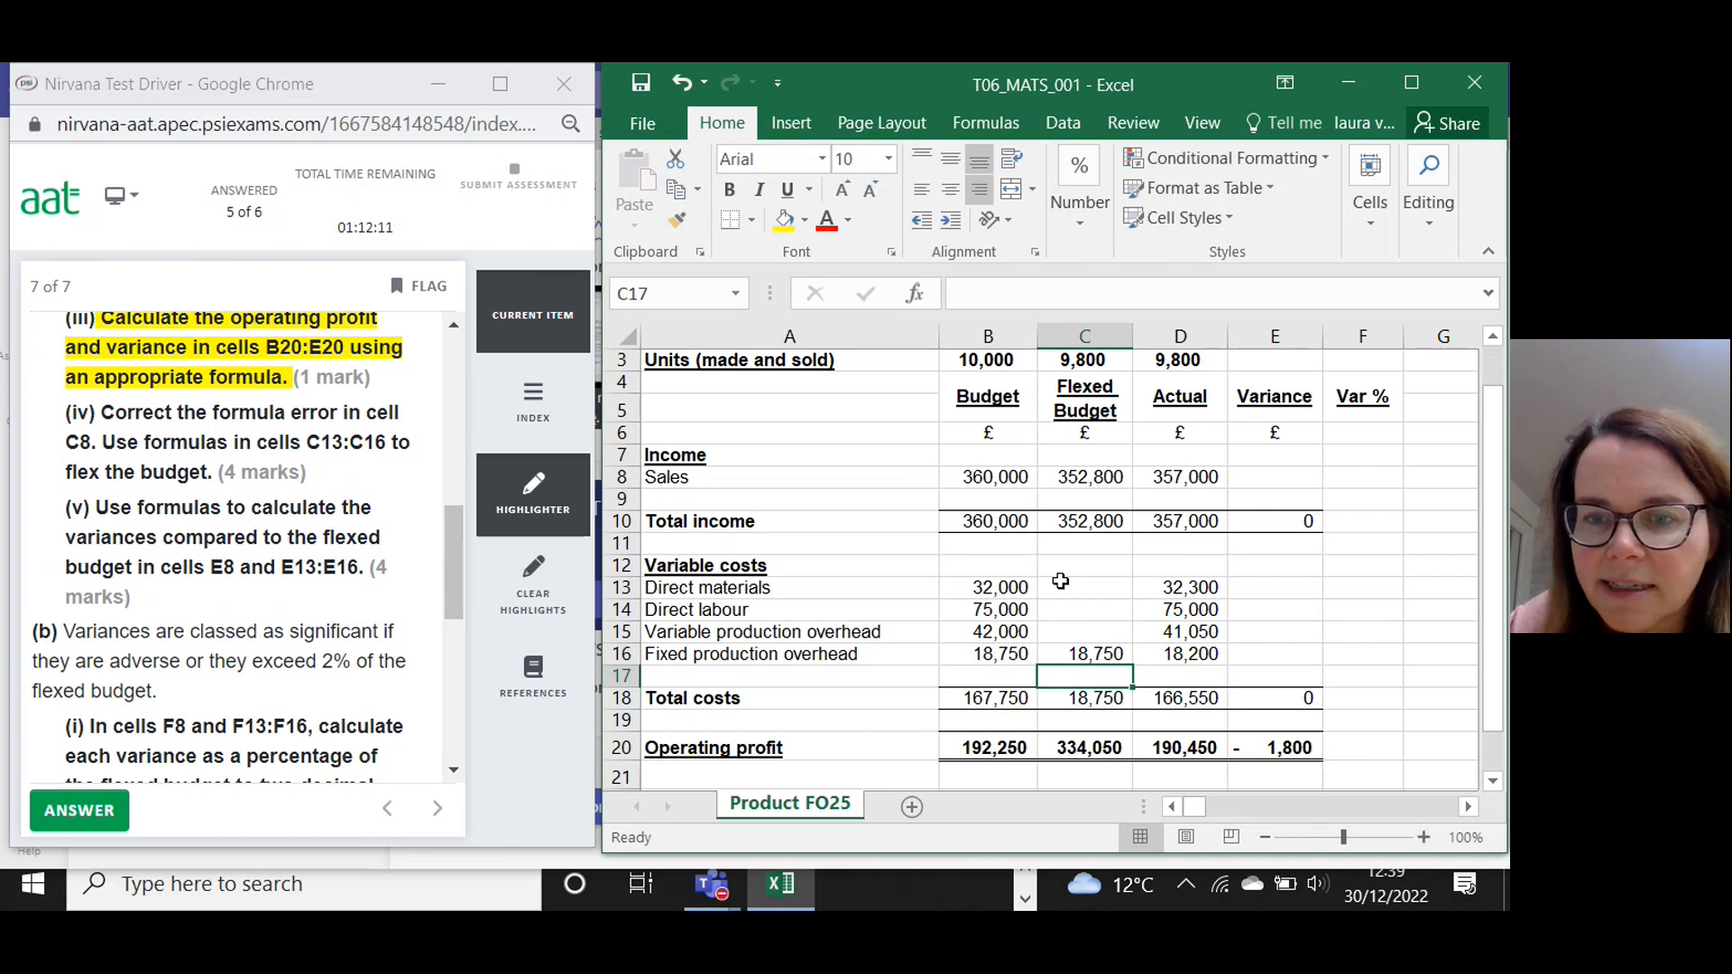
Build the flexed direct materials formula =B13/B3*C3 in C13.
click(1001, 589)
key(ctrl+c)
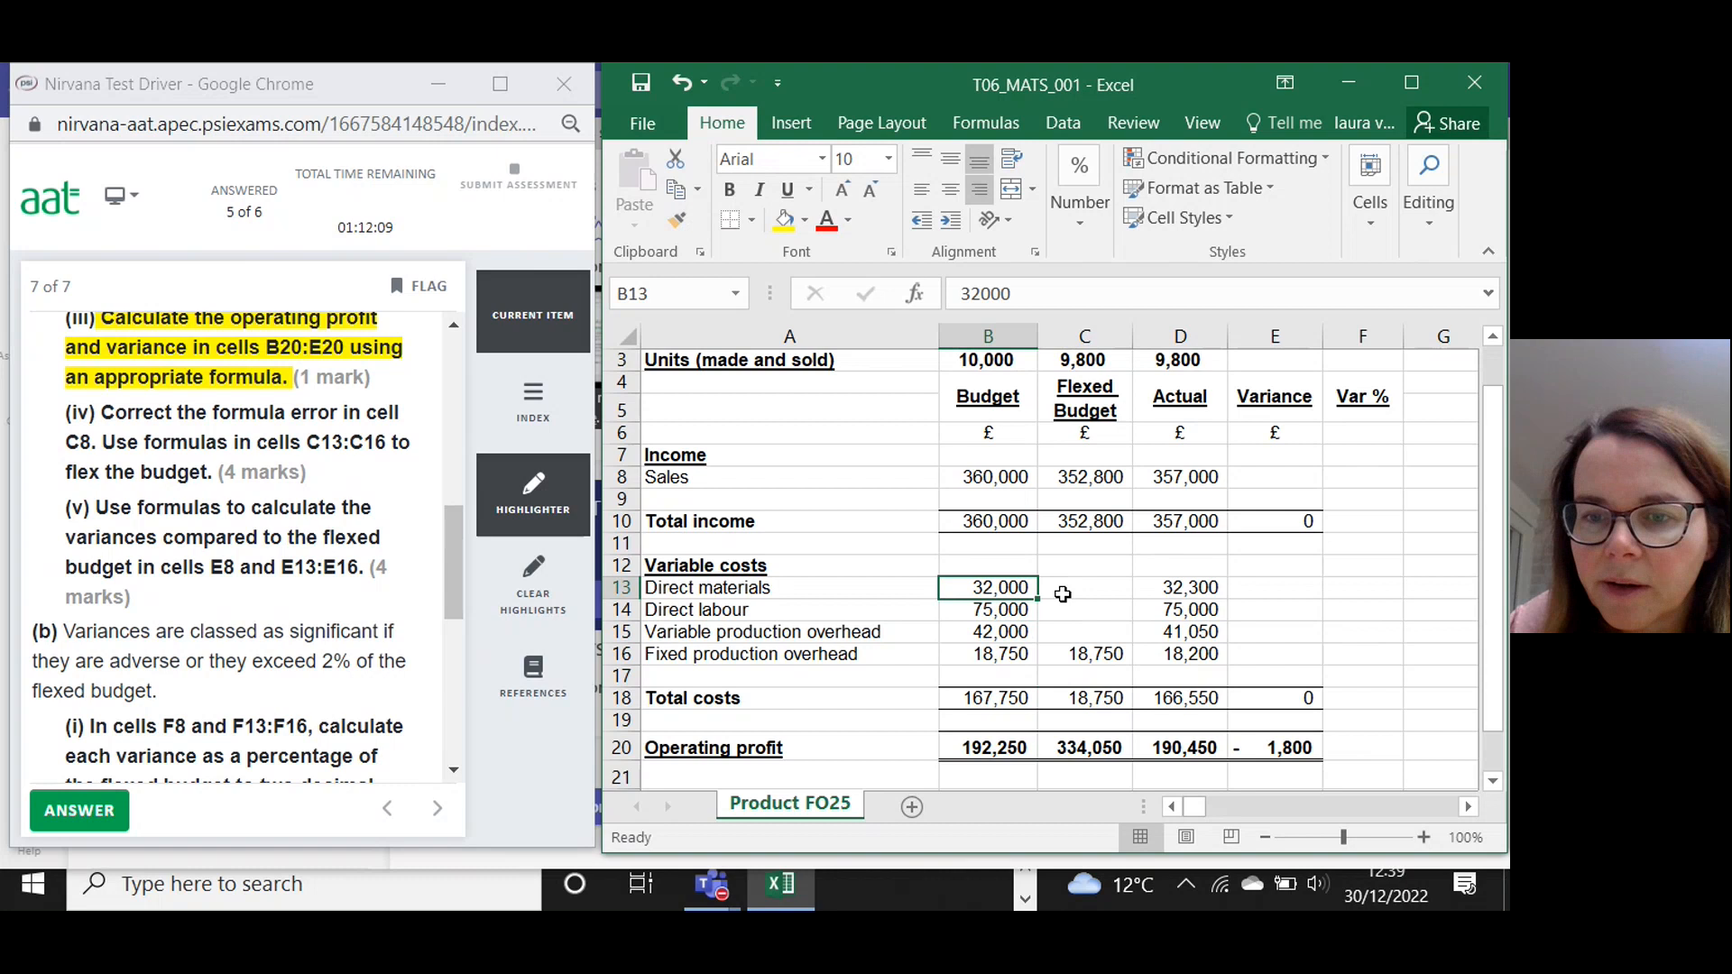
click(1064, 591)
text(=)
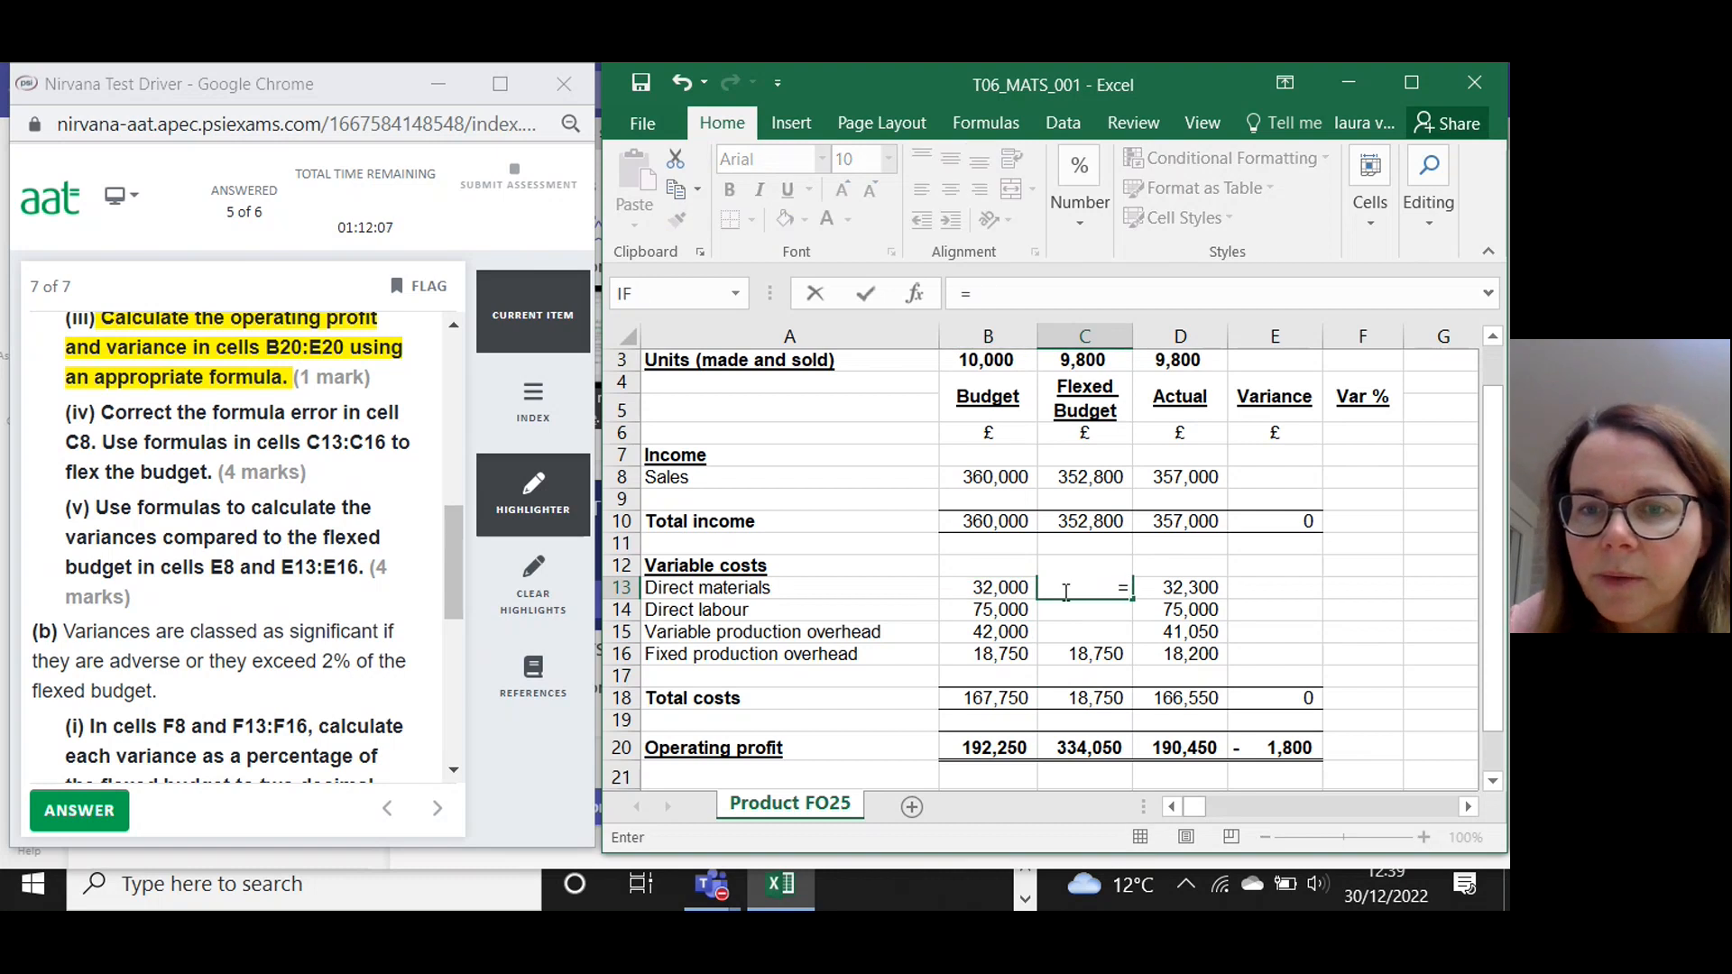
click(1007, 589)
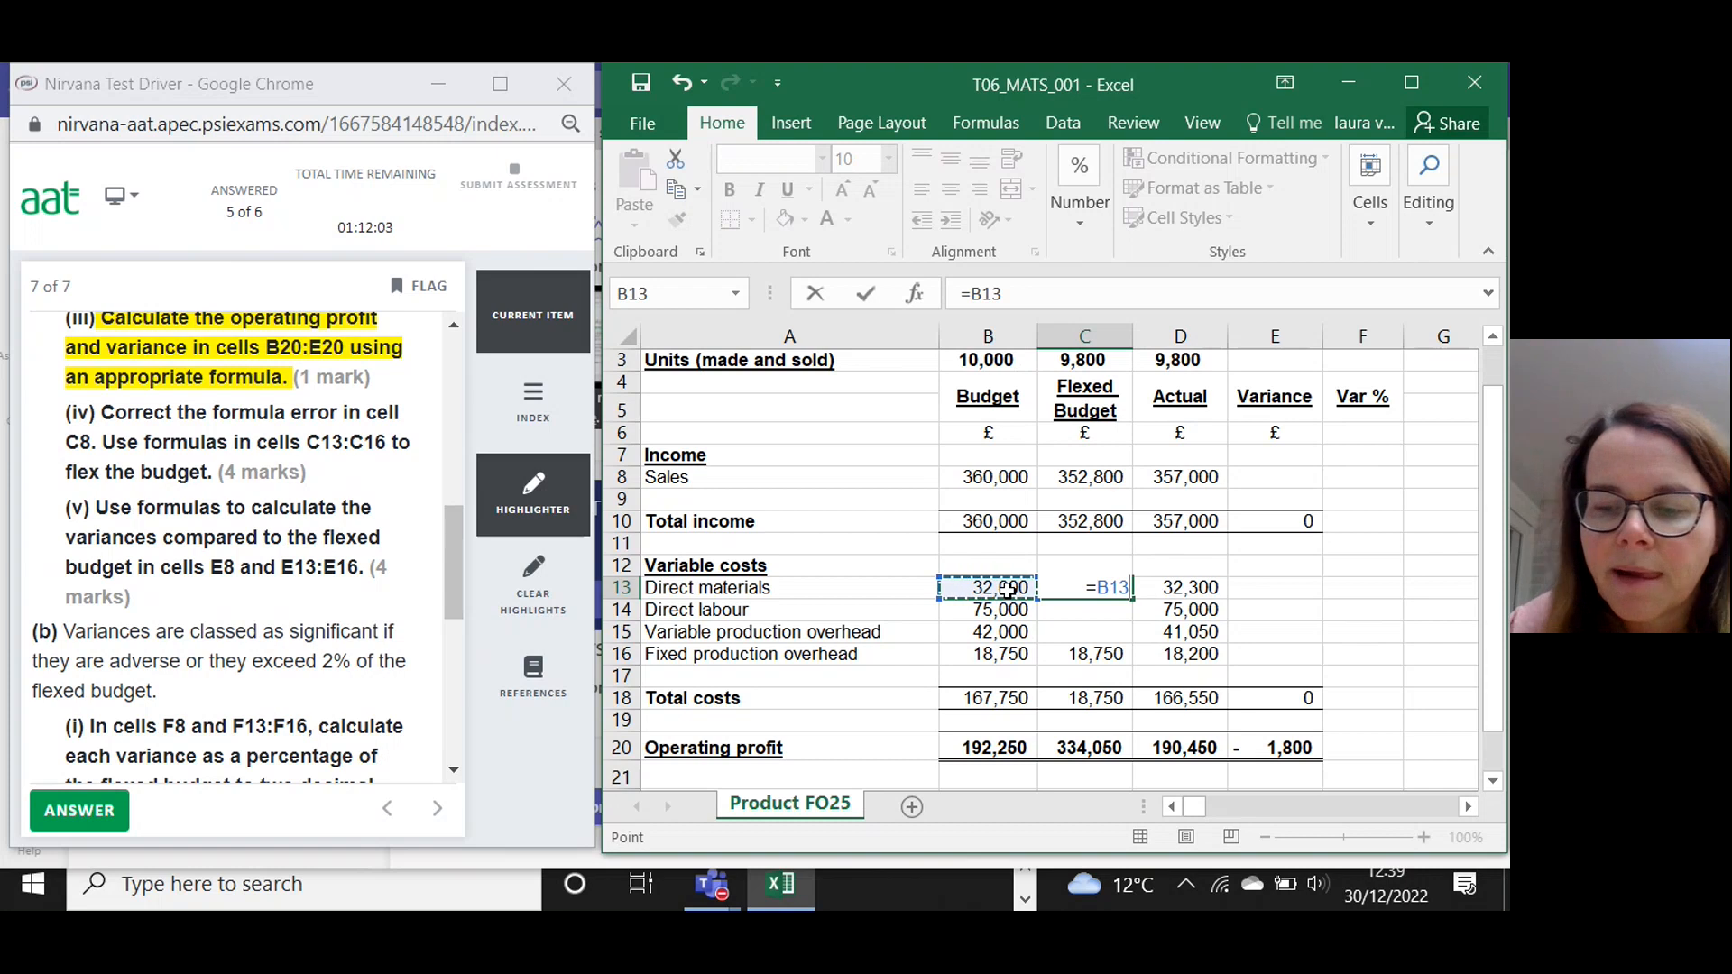
text(/)
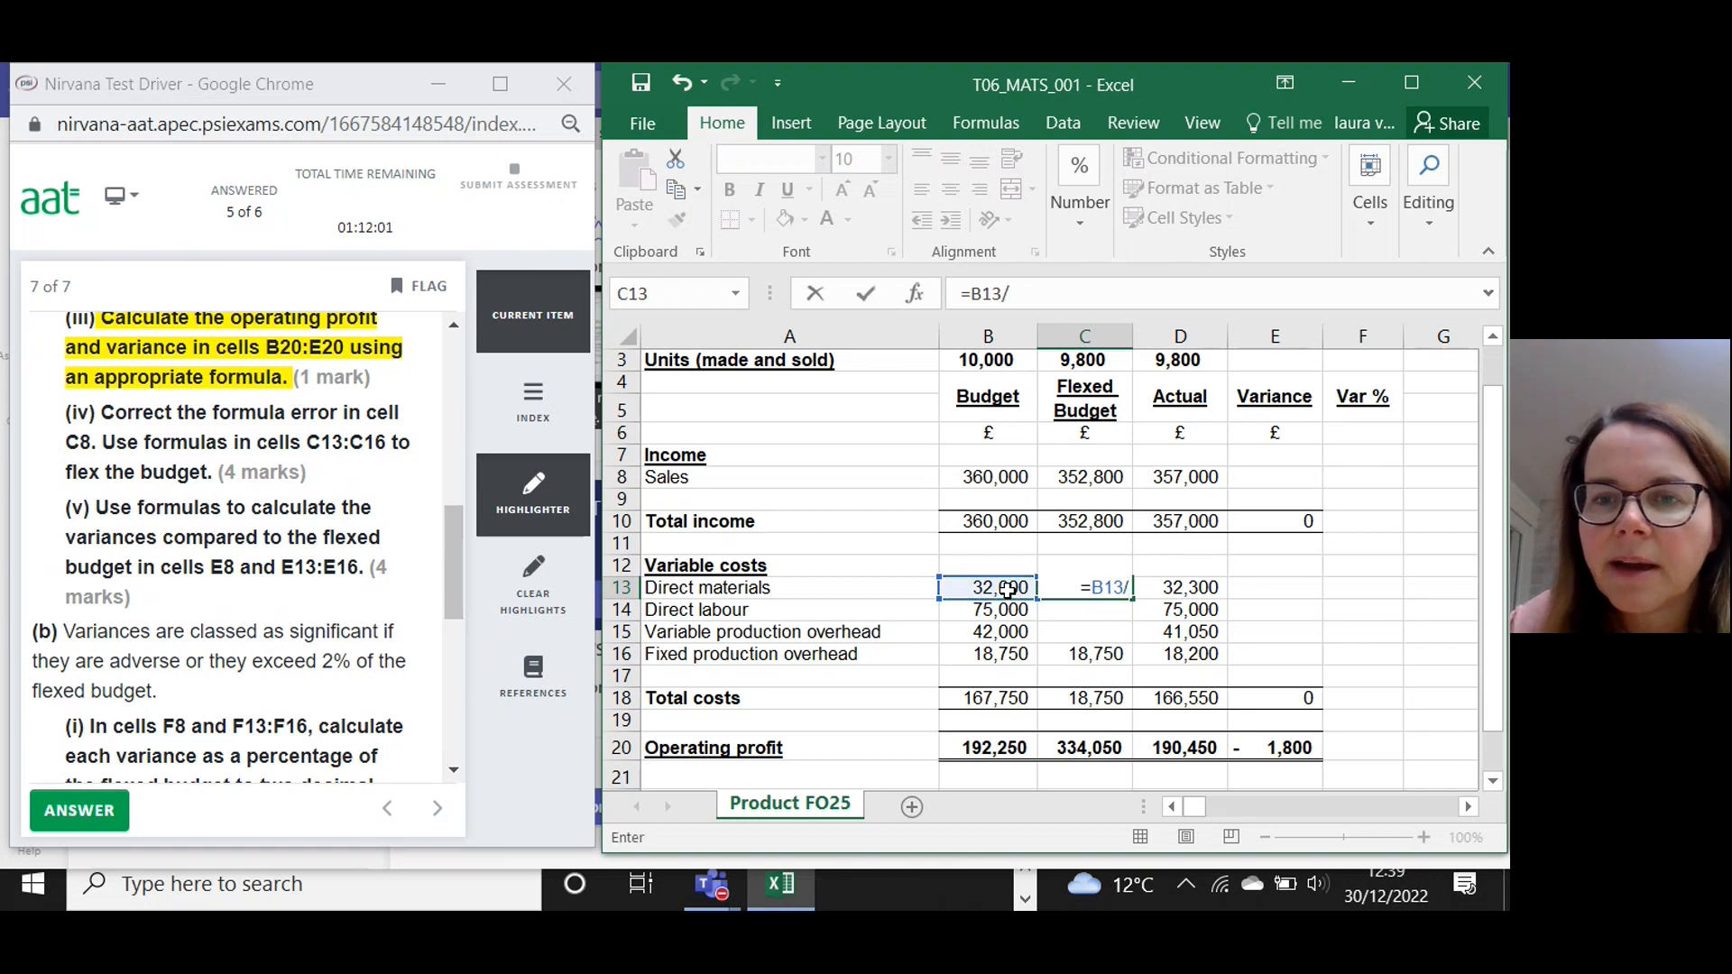
click(989, 361)
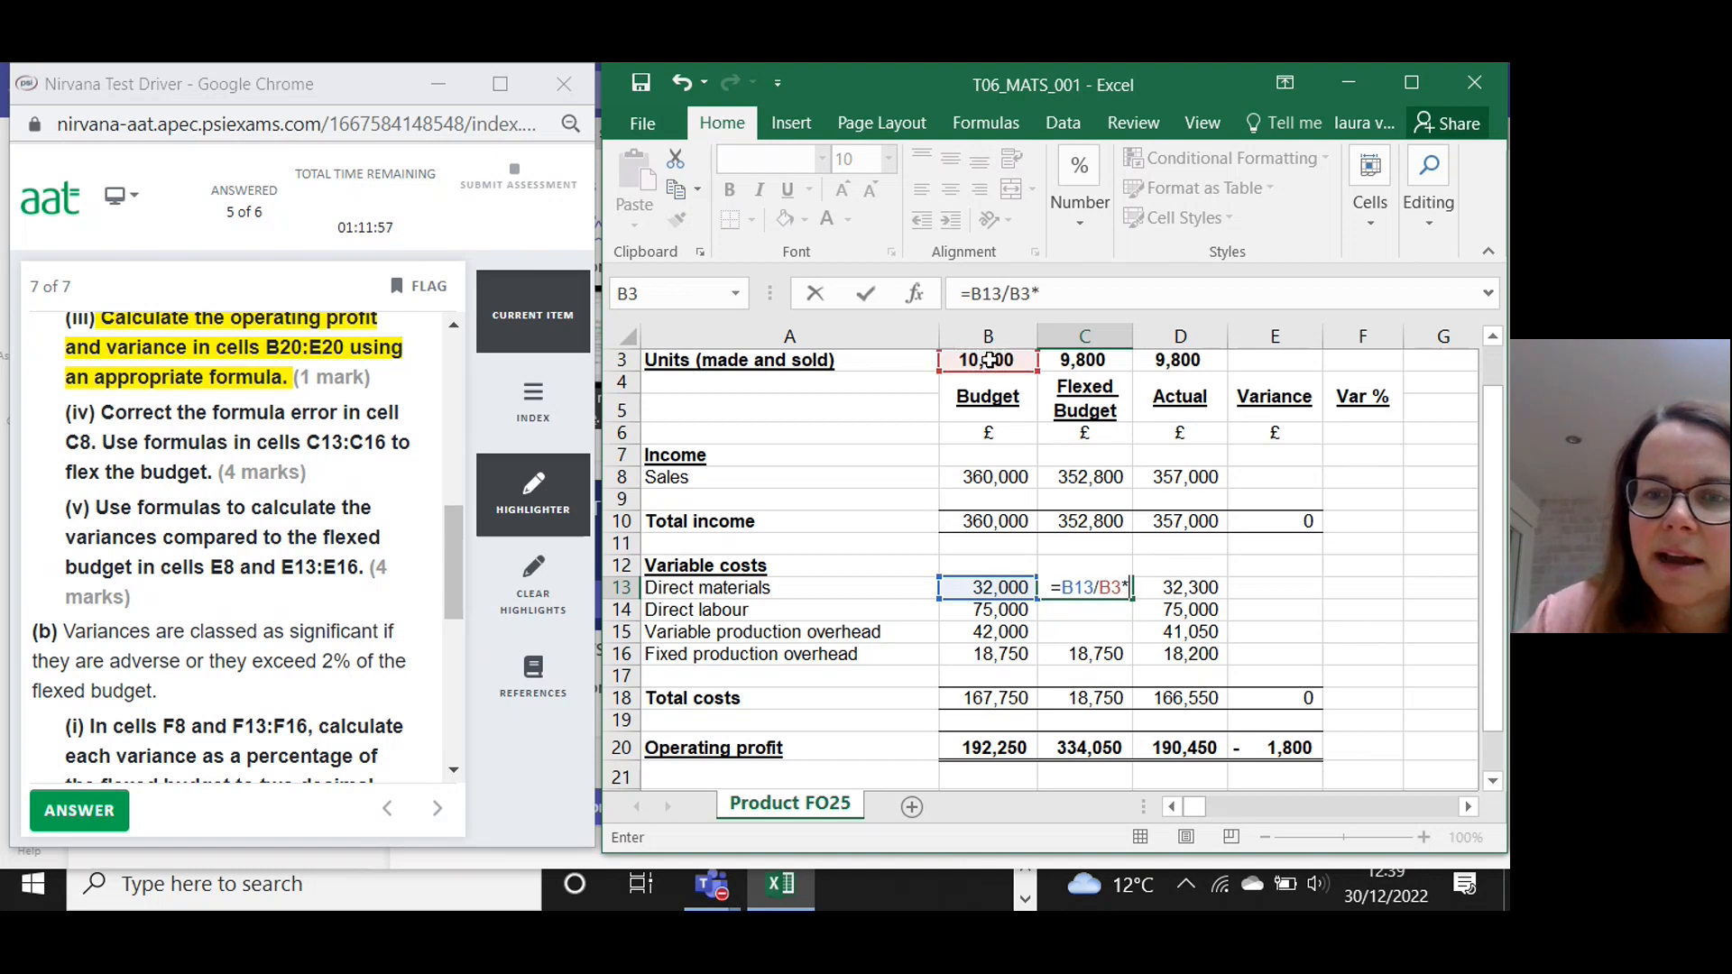
text(*)
click(1067, 361)
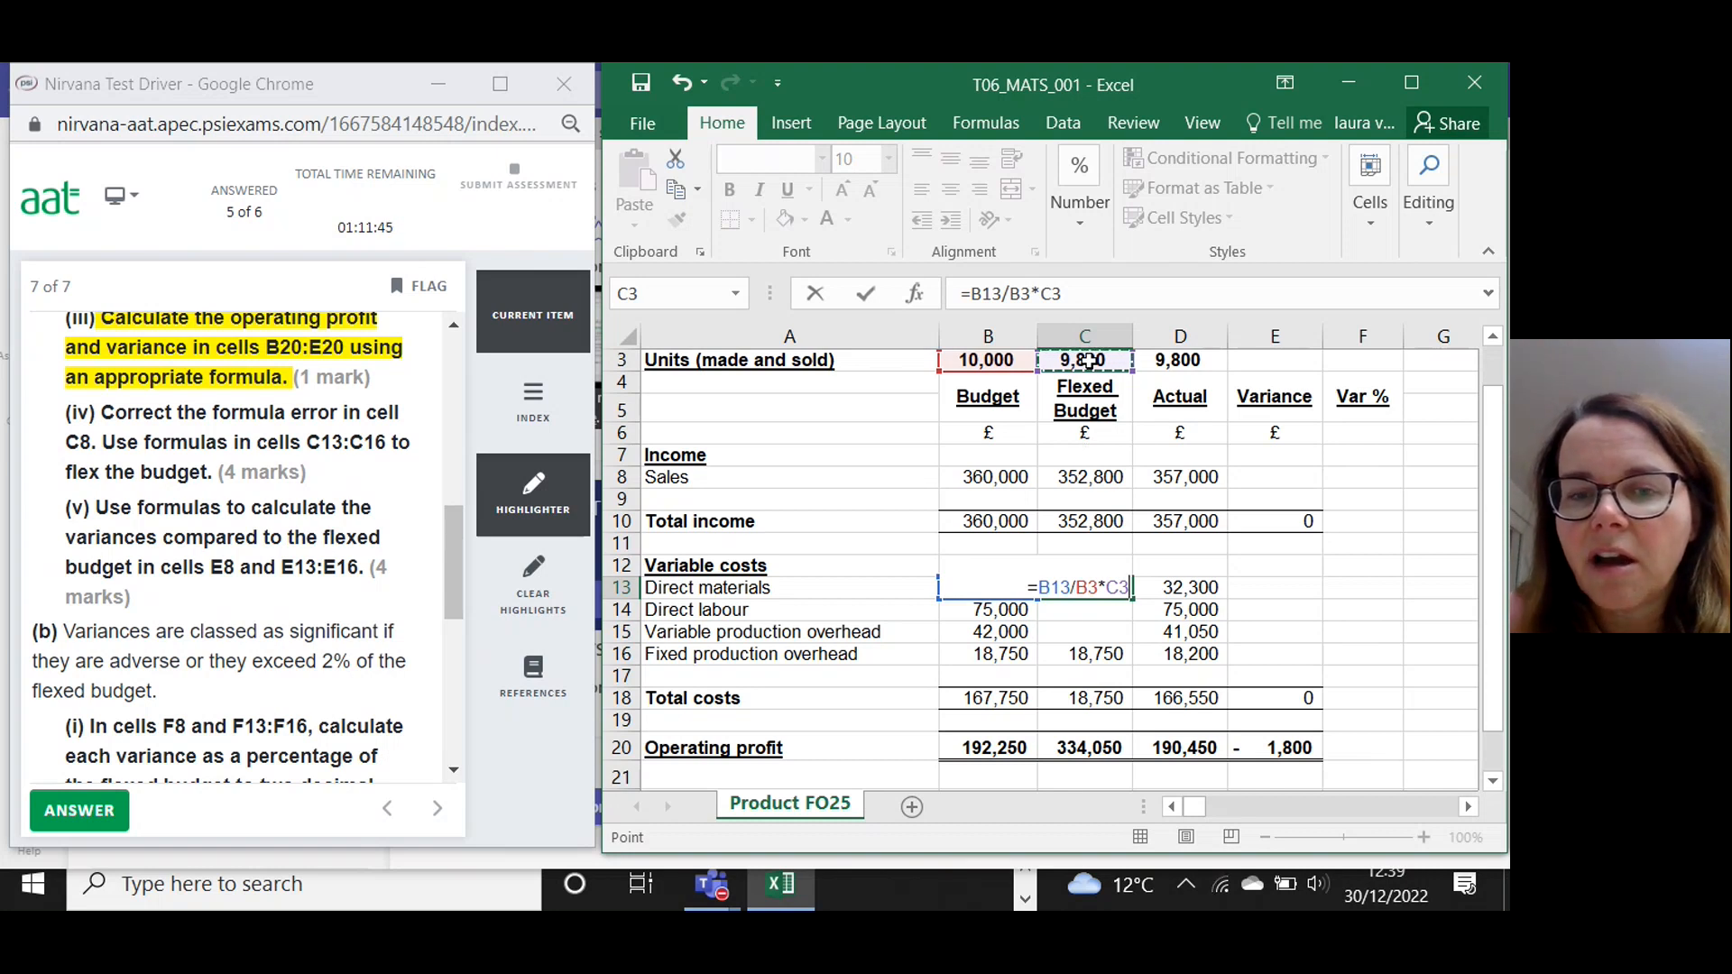
Make the unit references in the C13 formula absolute so it reads =B13/$B$3*$C$3.
click(1023, 292)
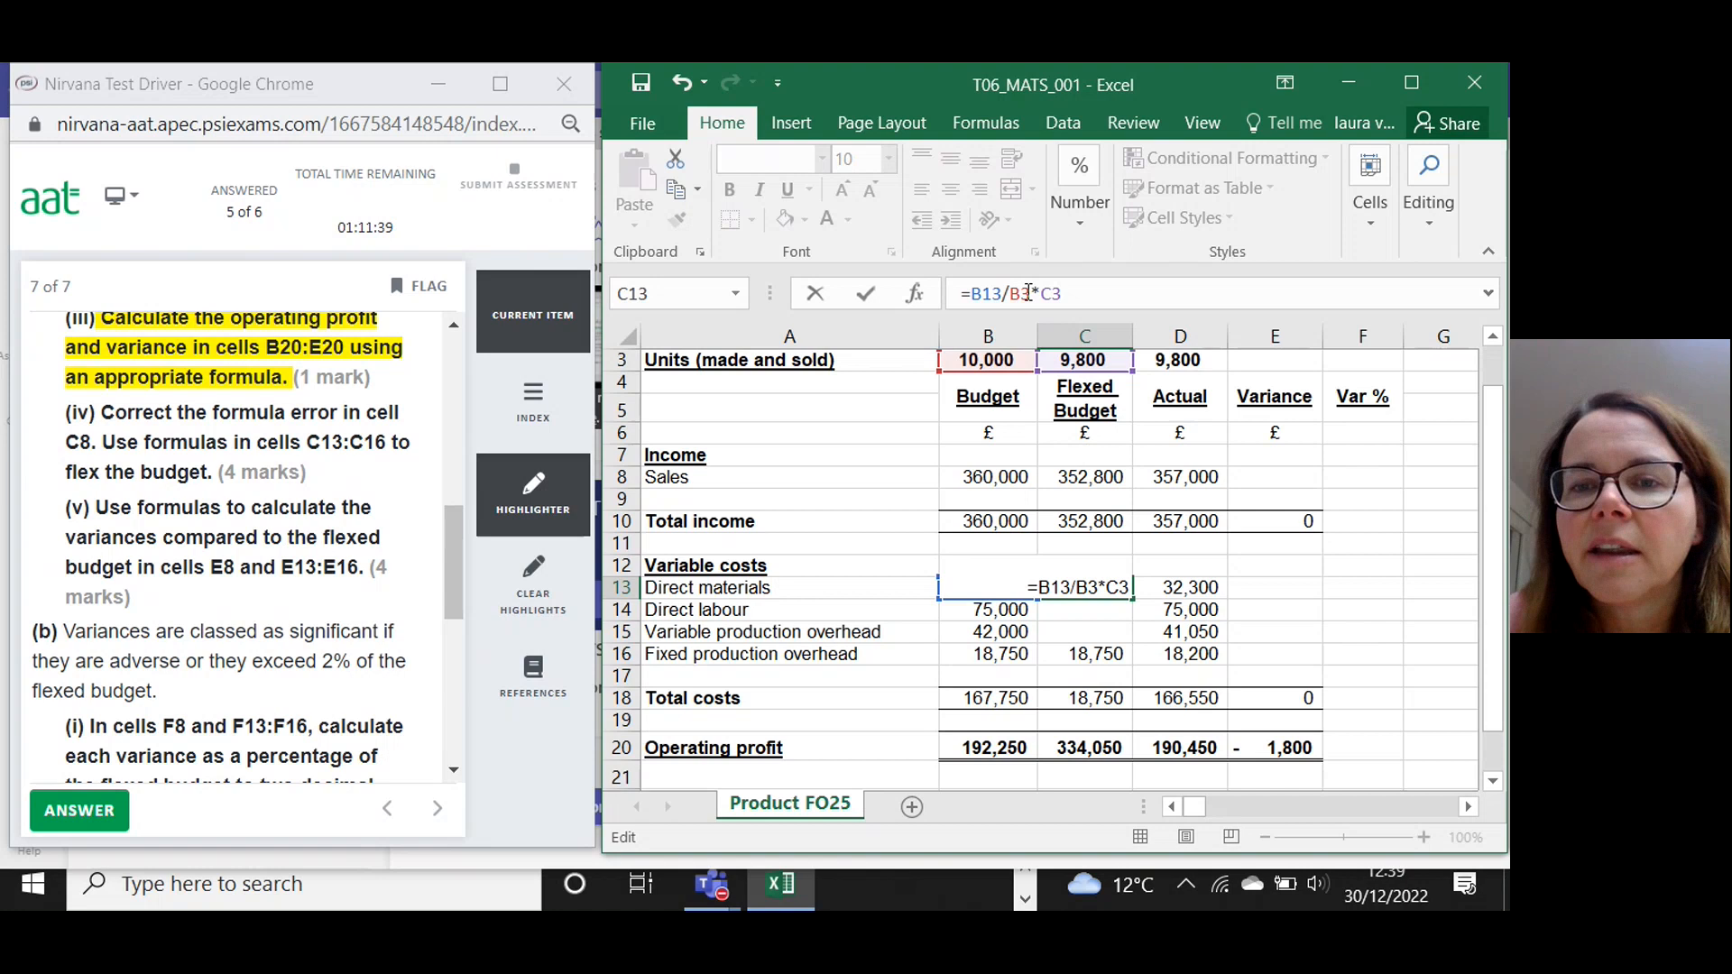
double_click(1014, 293)
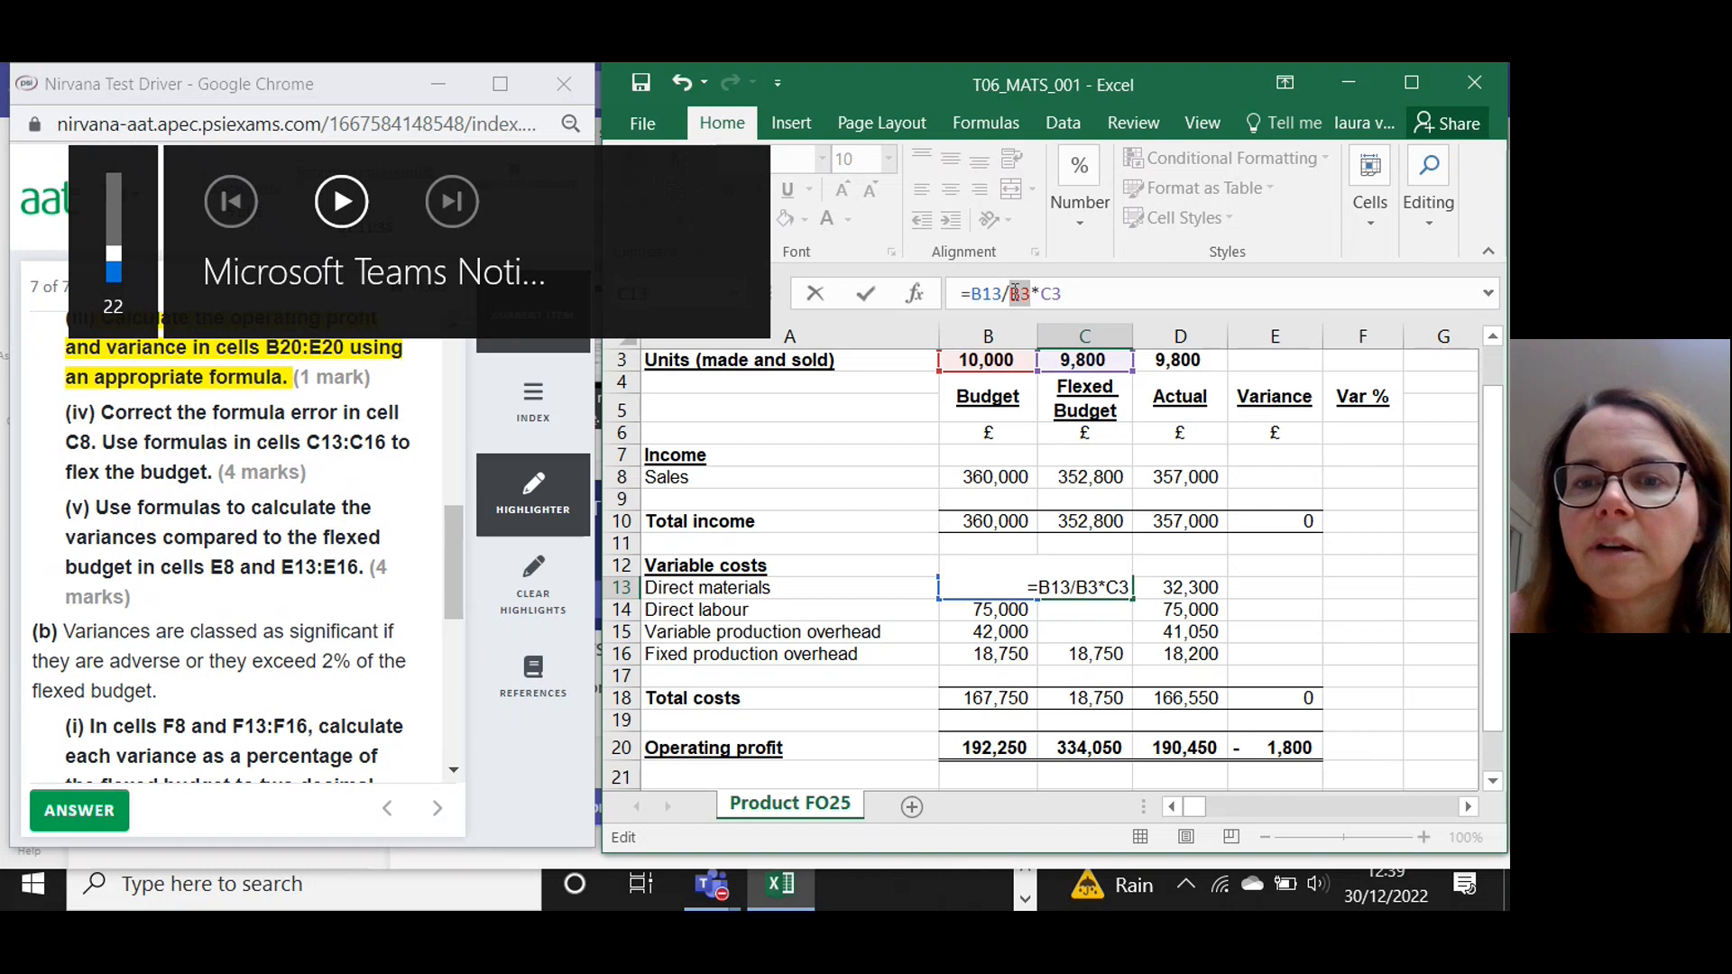
click(1016, 295)
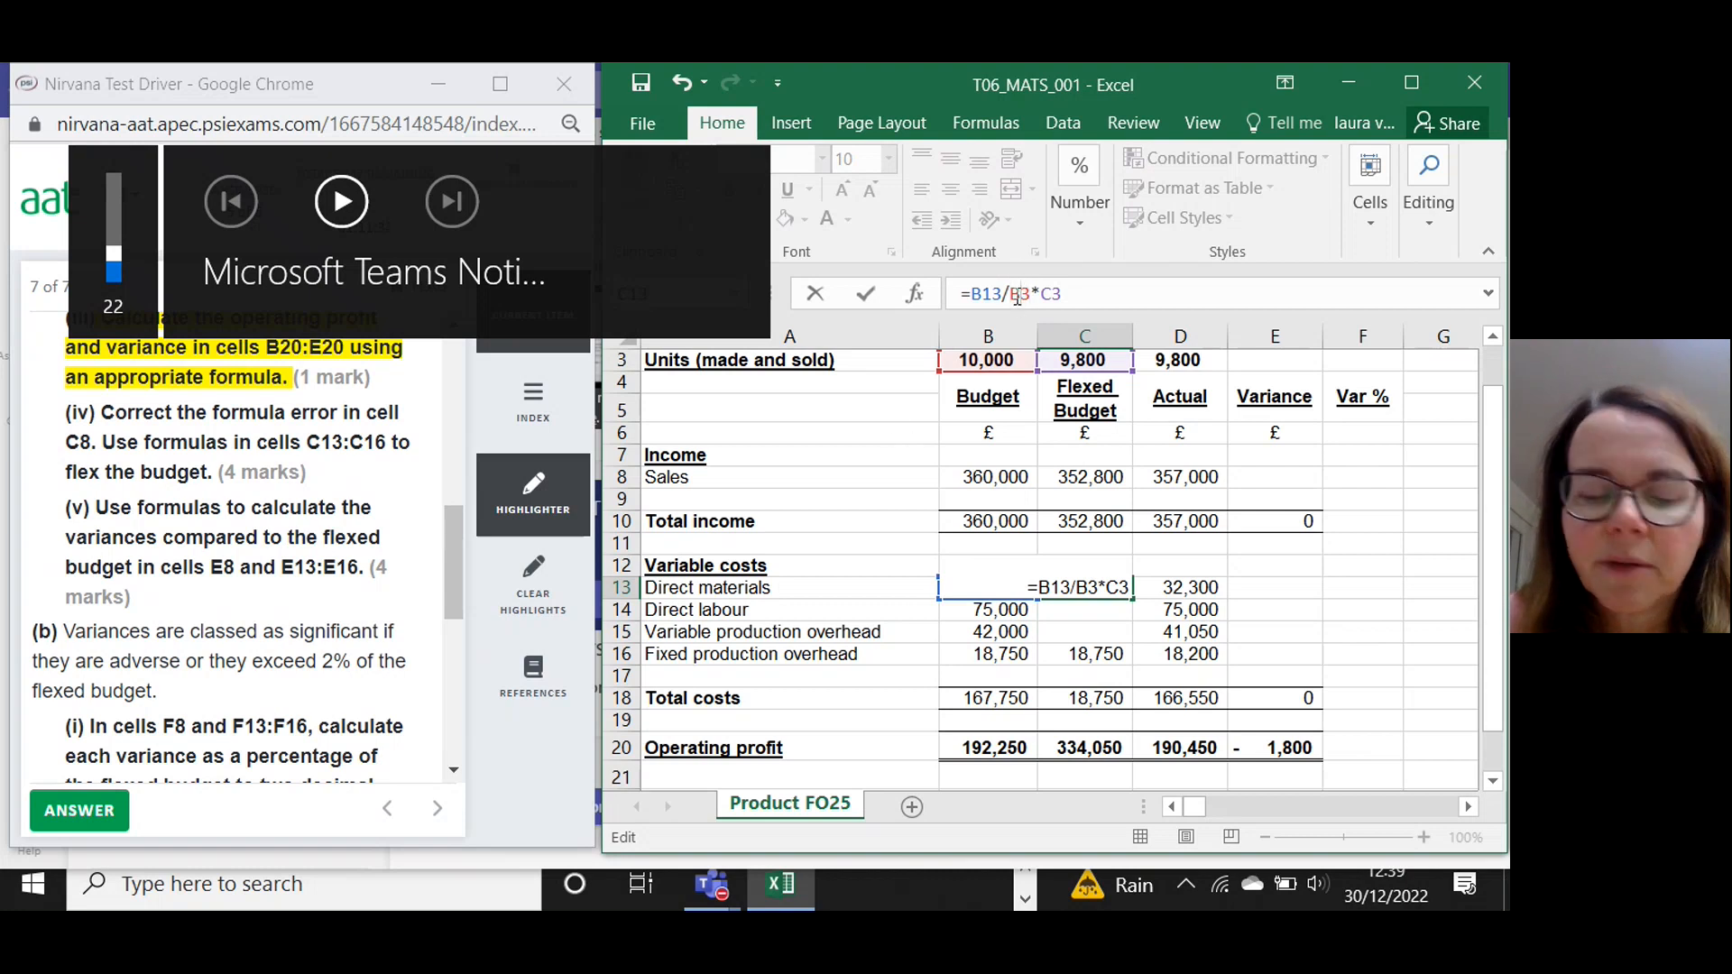
text($)
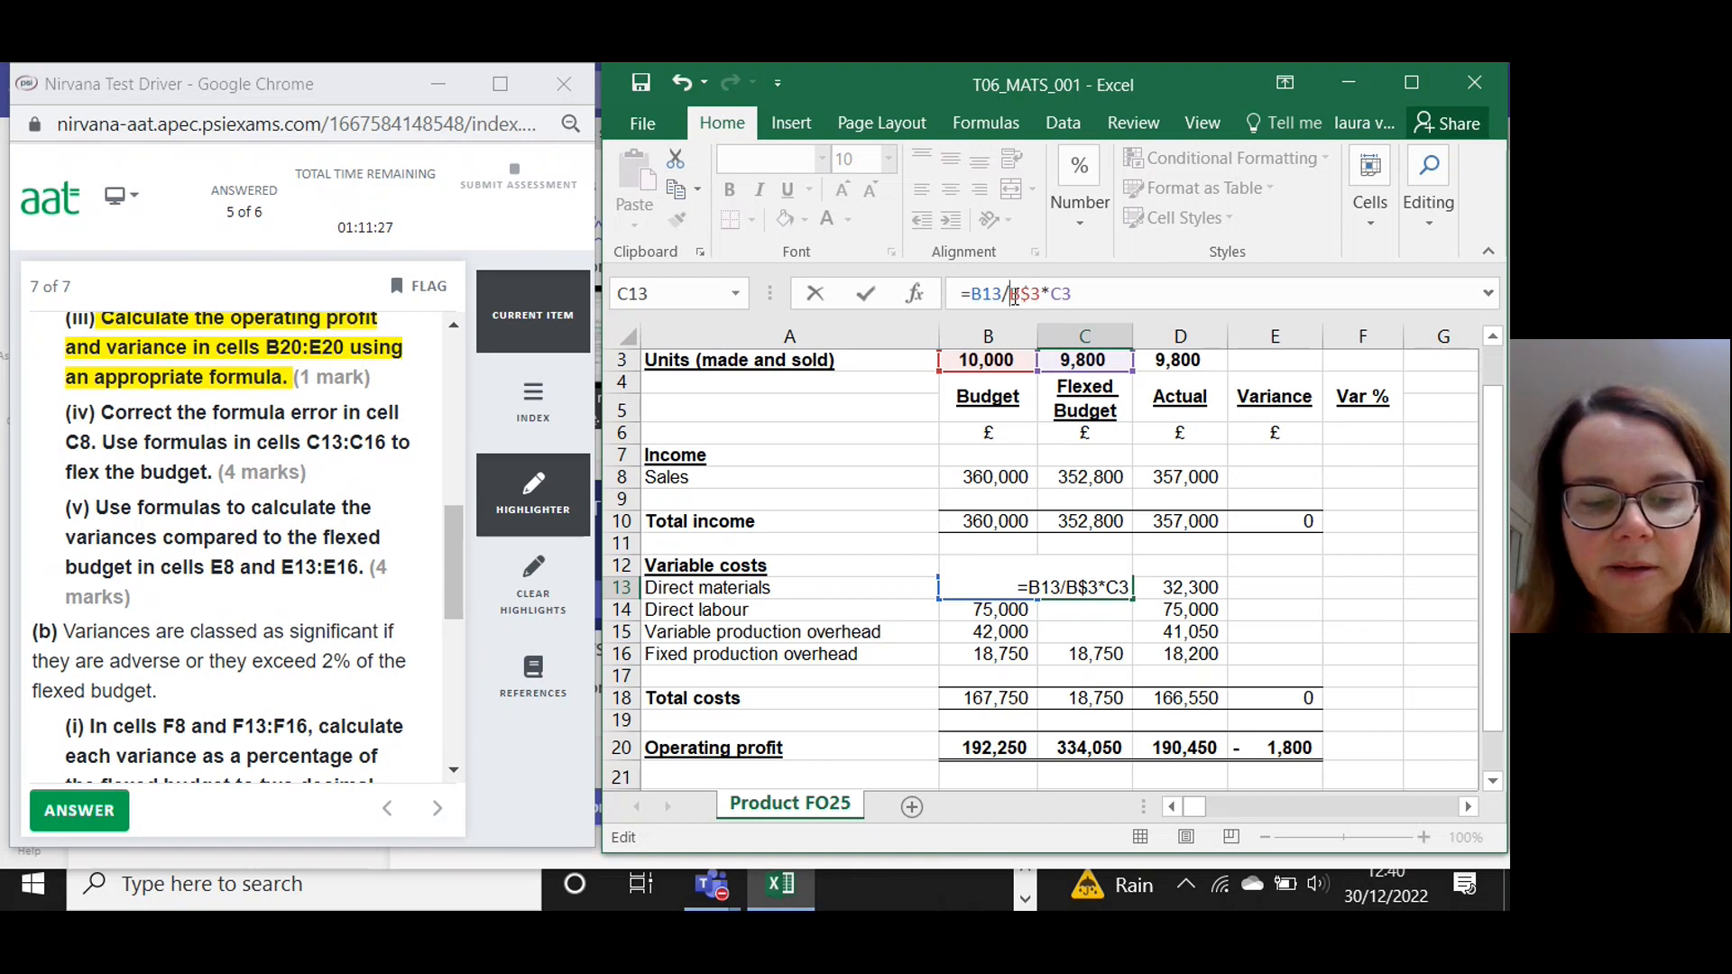
click(1013, 295)
text($)
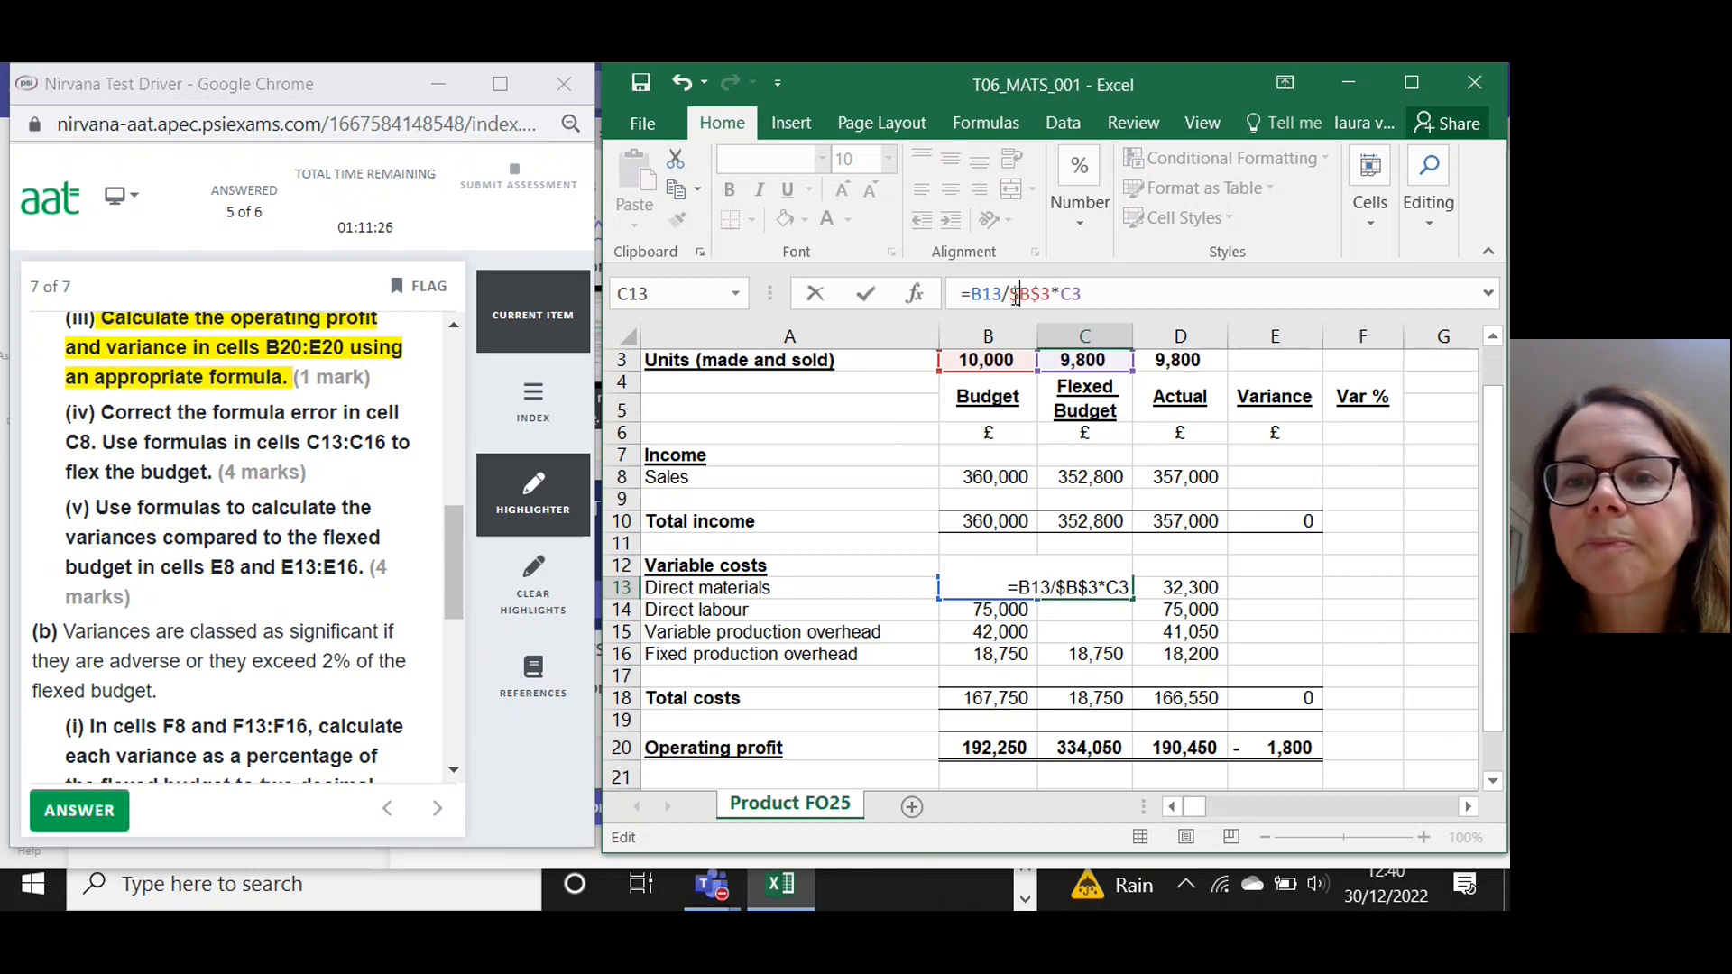
click(1062, 295)
text($)
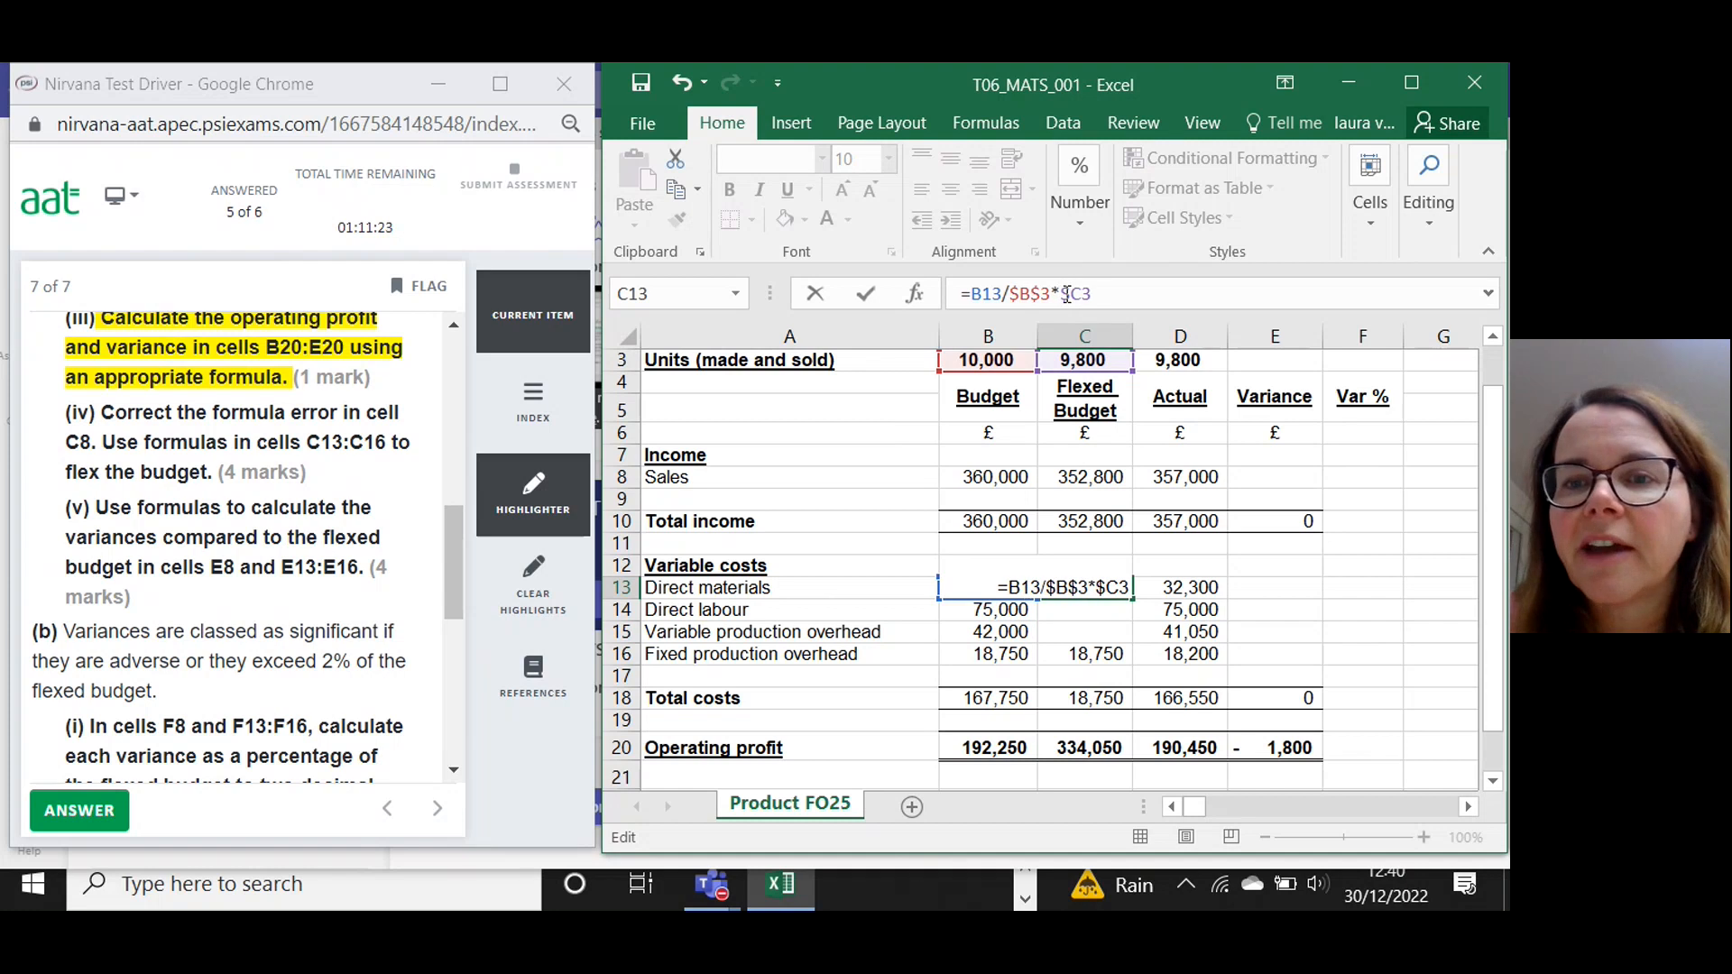
click(1082, 295)
text($)
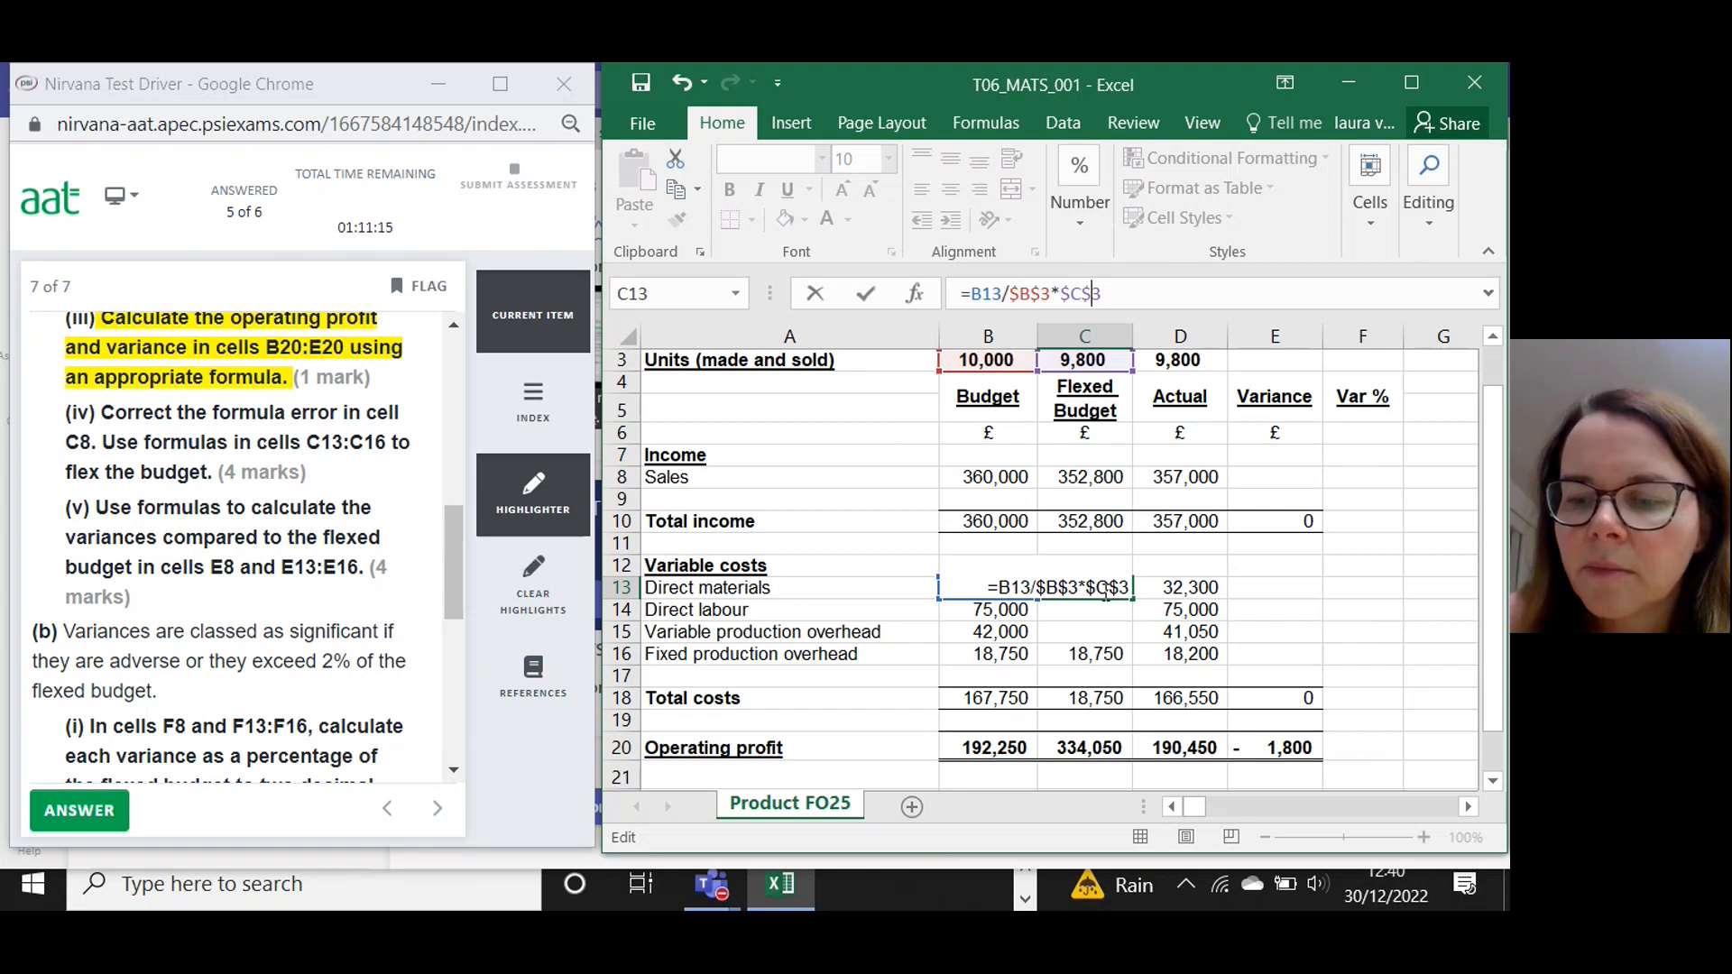
key(Return)
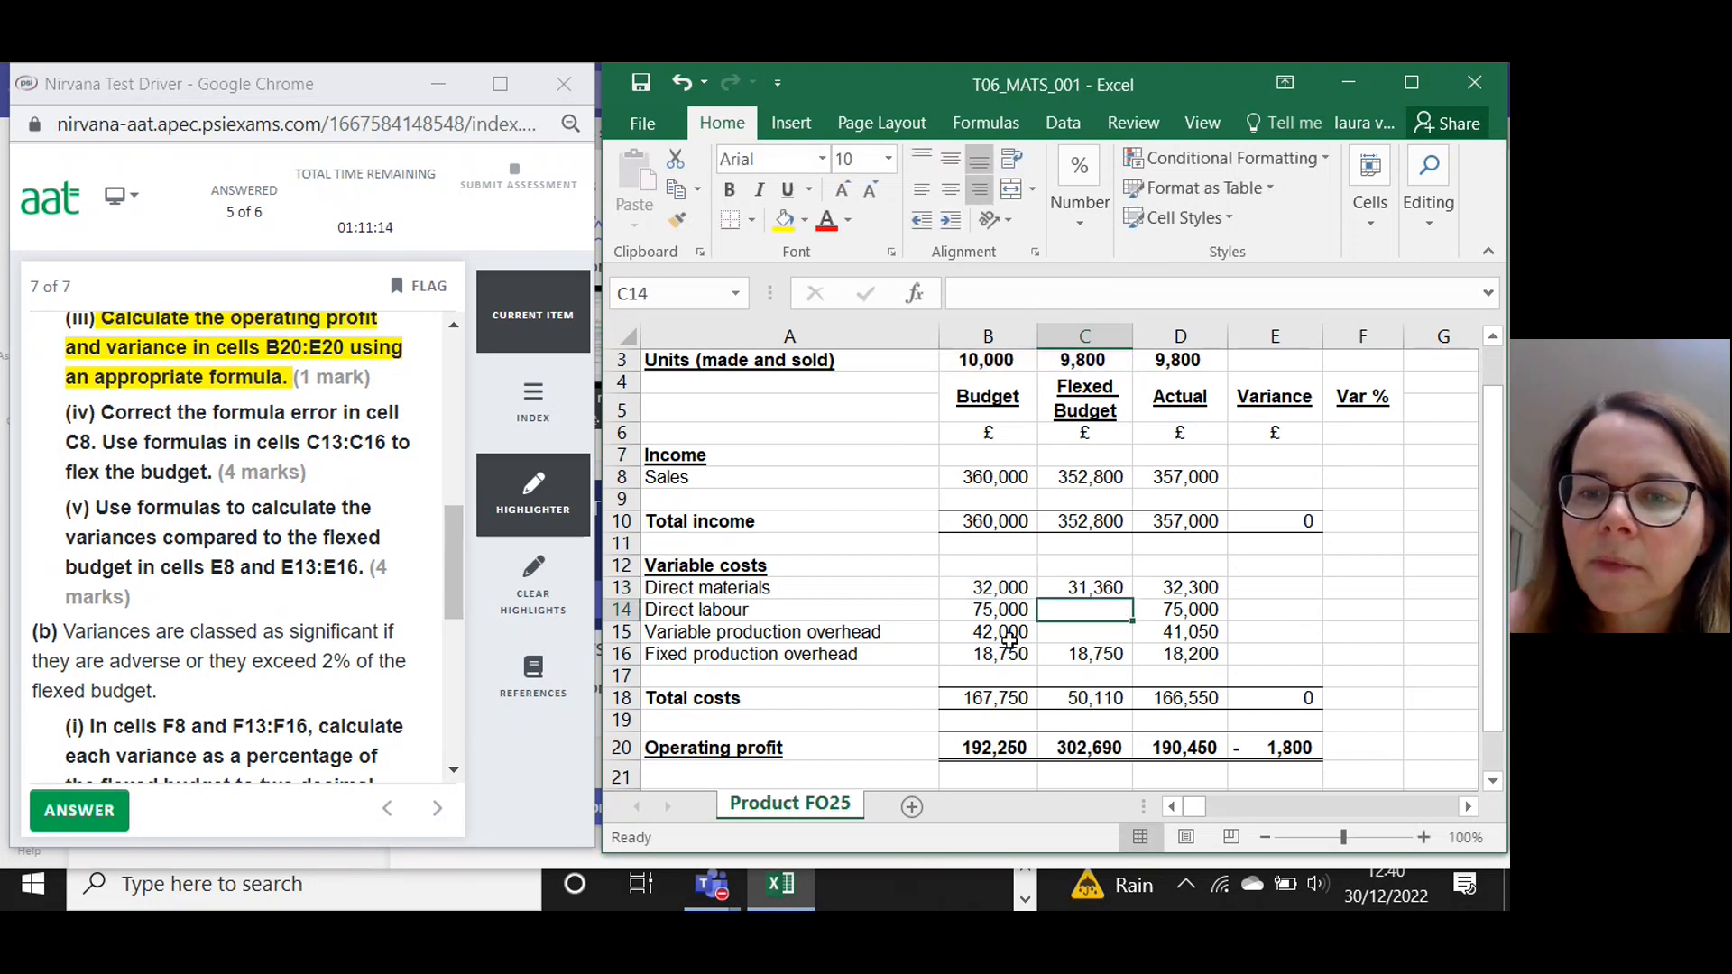
Copy the C13 formula down to C15 and highlight requirement (a)(iv) in the task instructions.
click(1107, 591)
drag(1133, 599, 1141, 641)
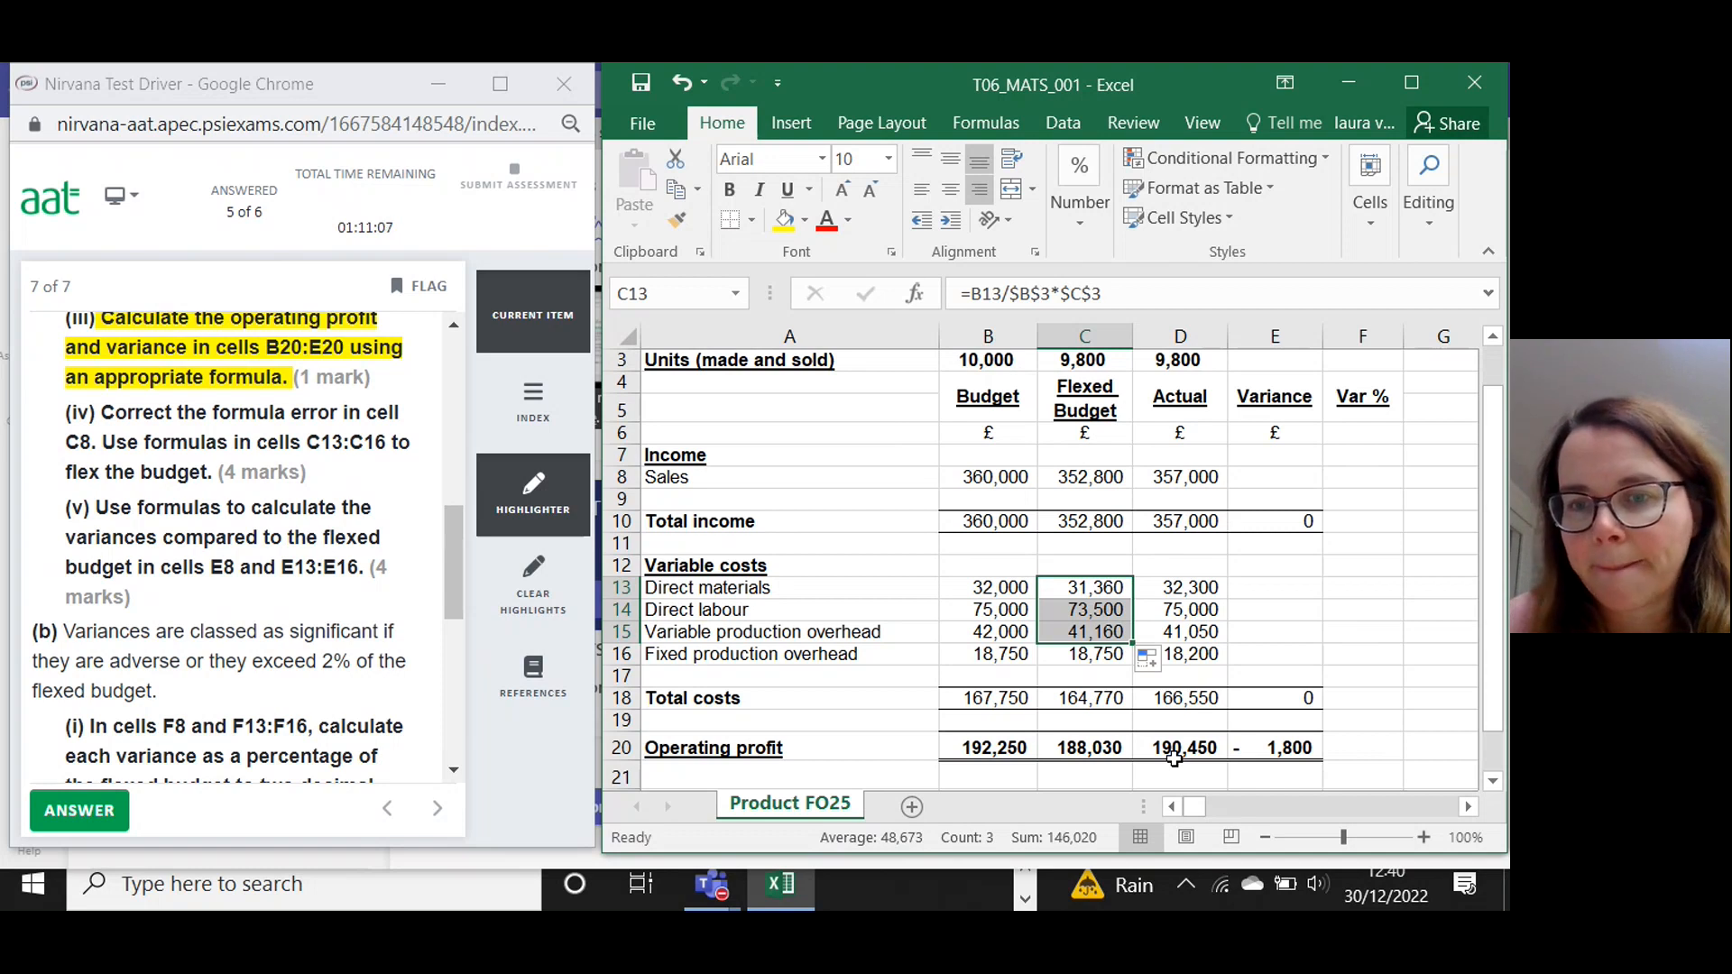
click(1083, 615)
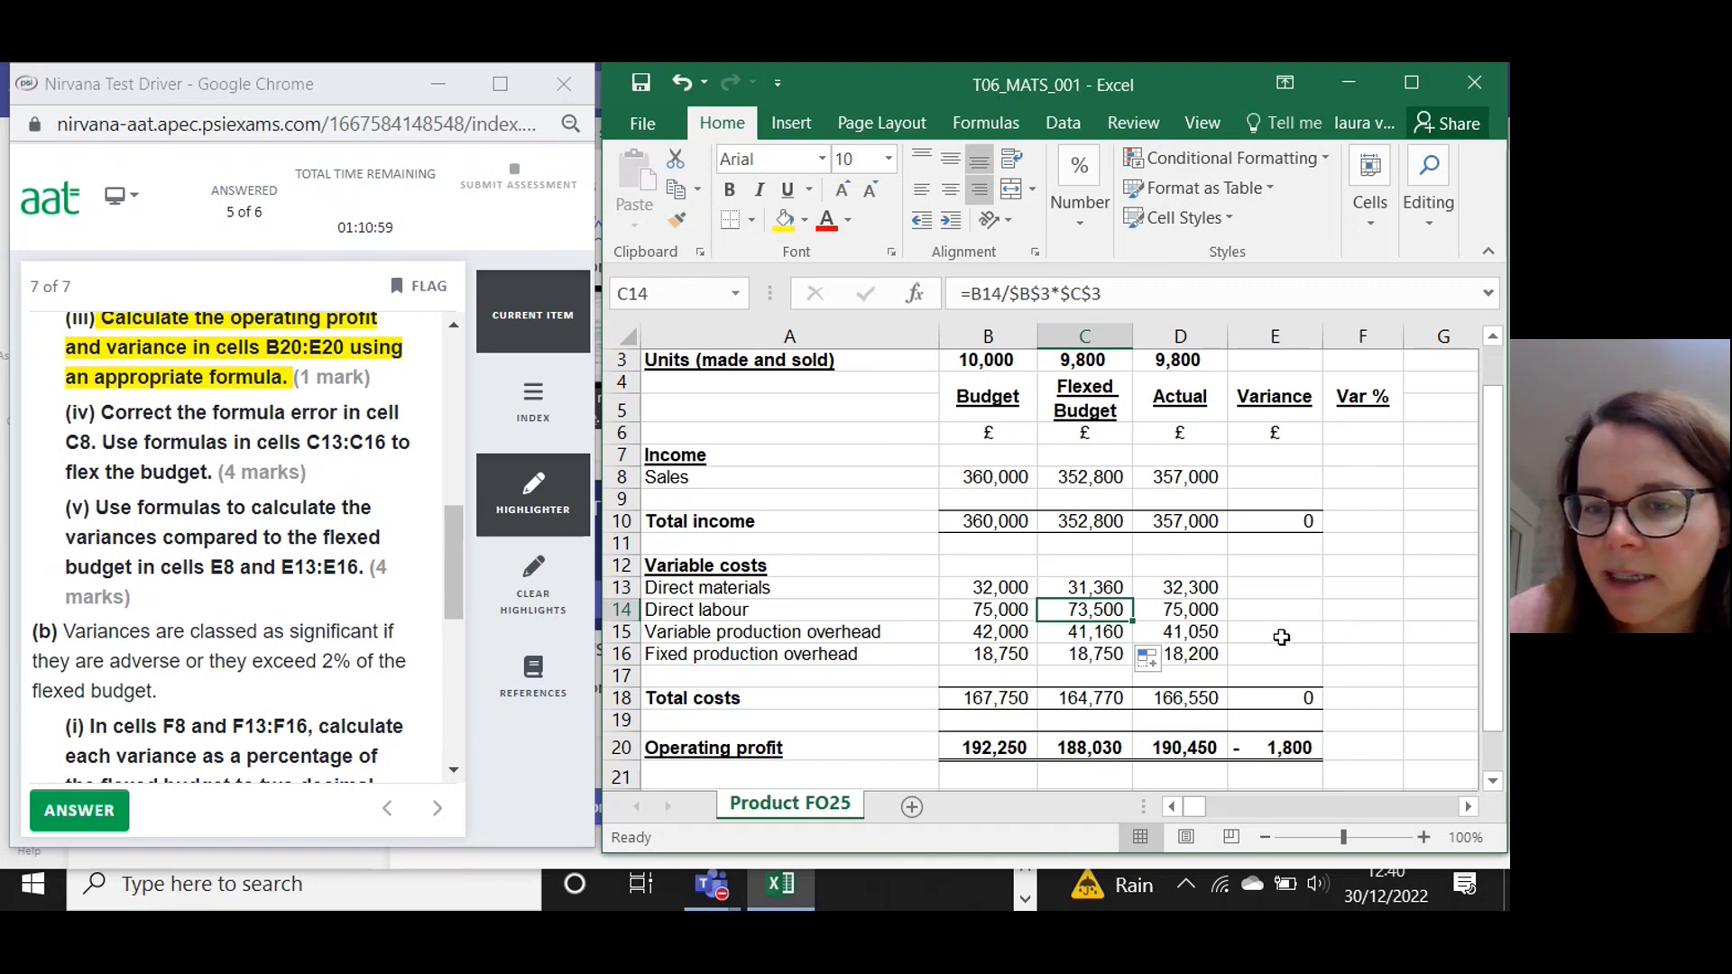
click(1312, 647)
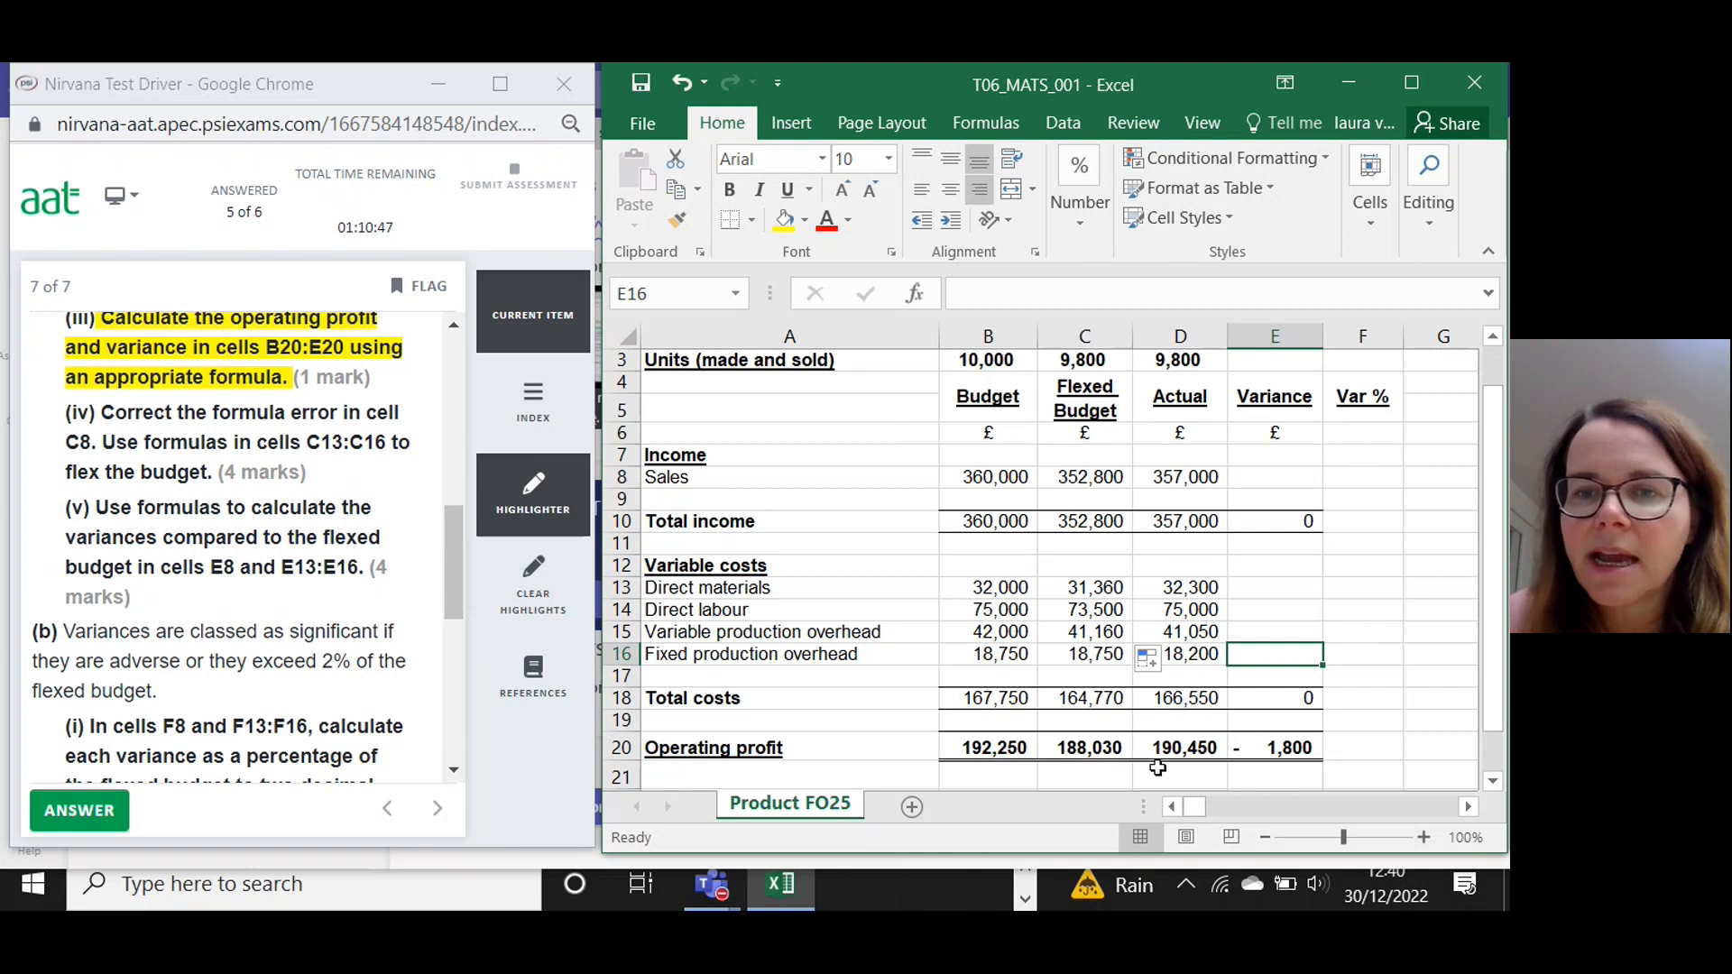
drag(214, 472, 101, 414)
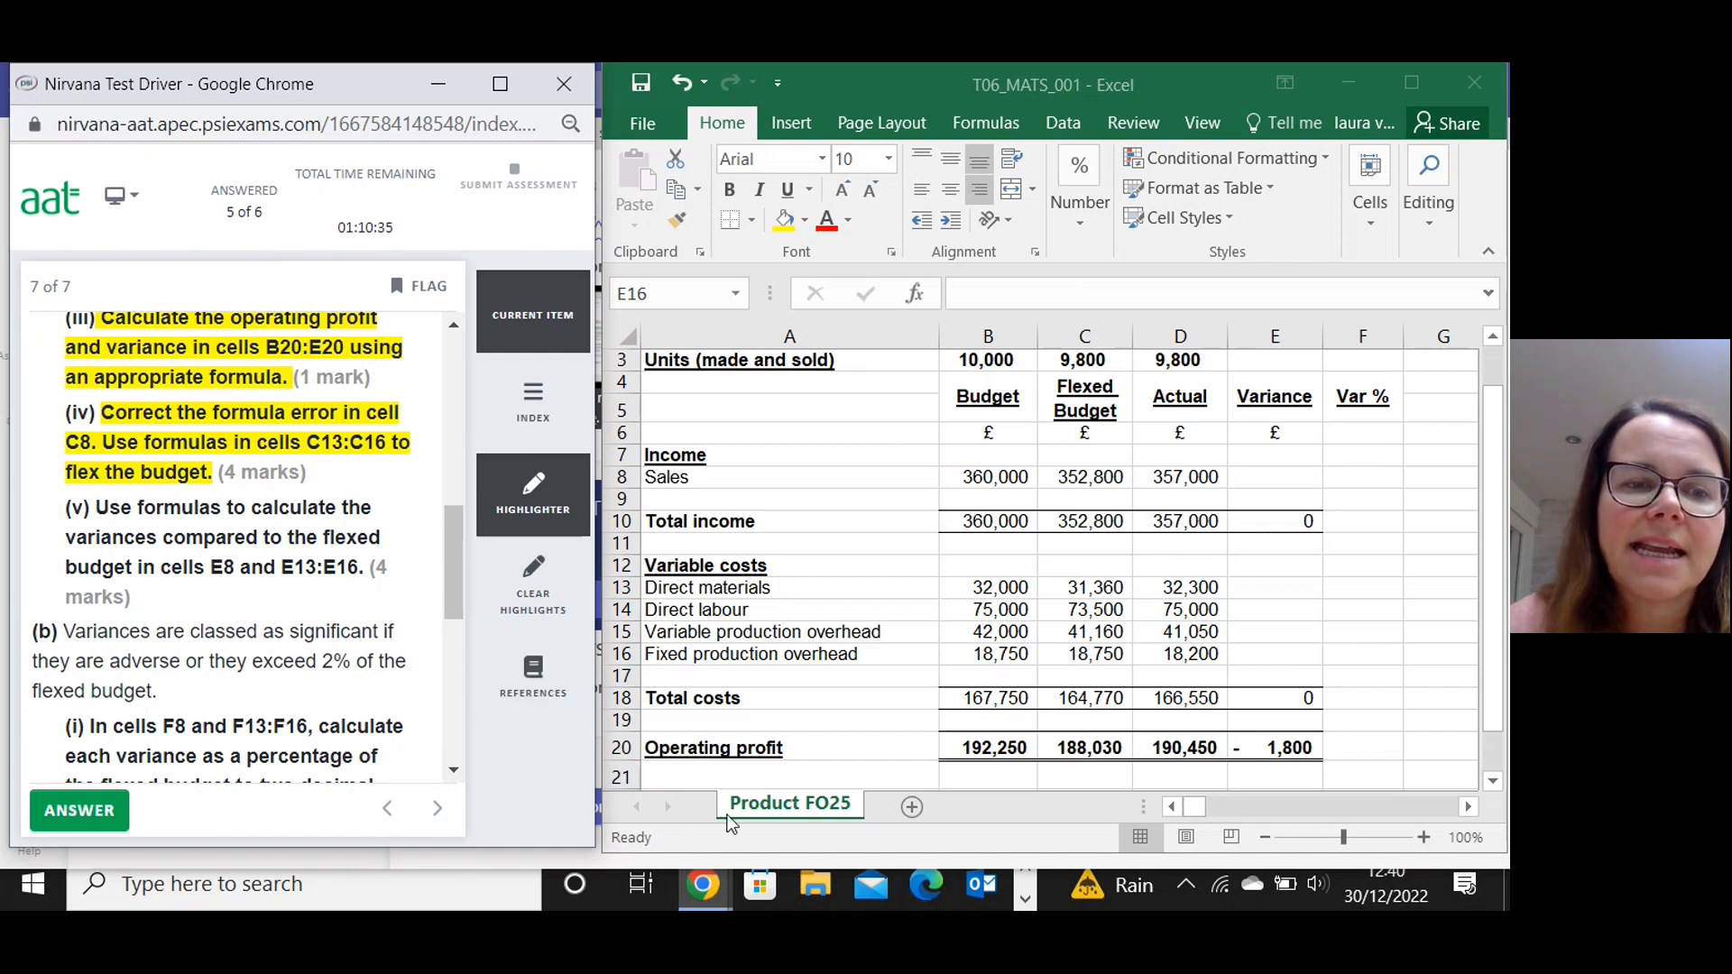
Calculate the sales variance against the flexed budget in E8 with =D8-C8.
click(1254, 478)
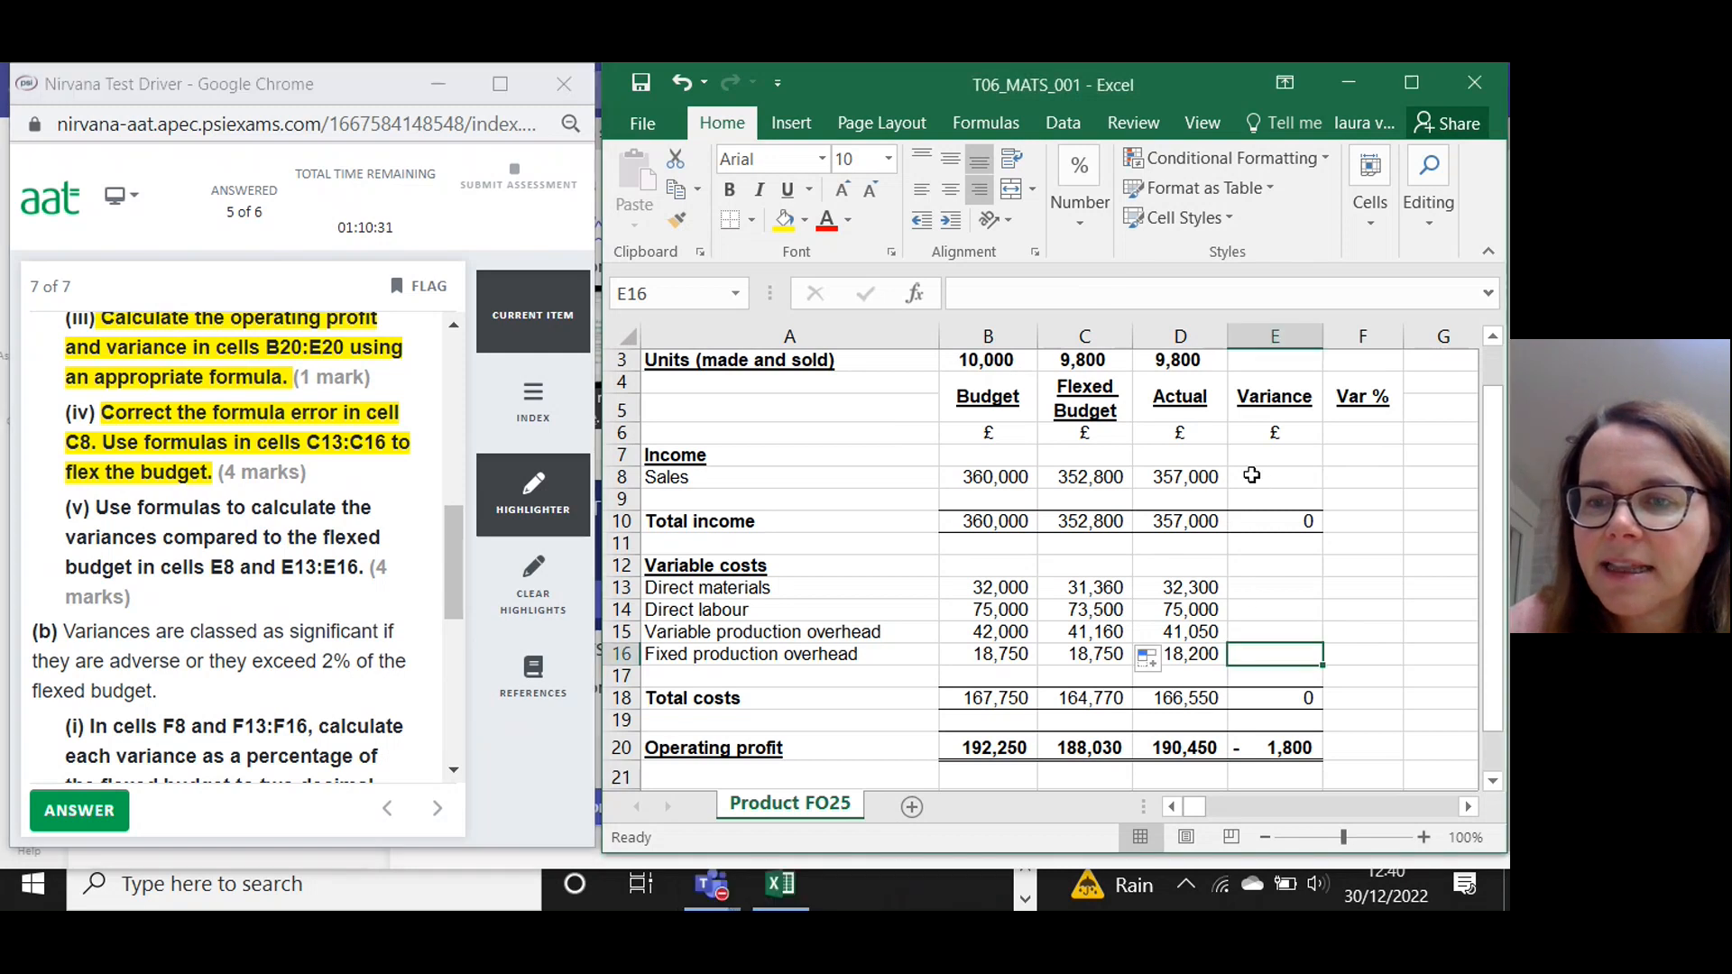
click(1253, 478)
drag(1253, 586, 1255, 650)
click(1253, 482)
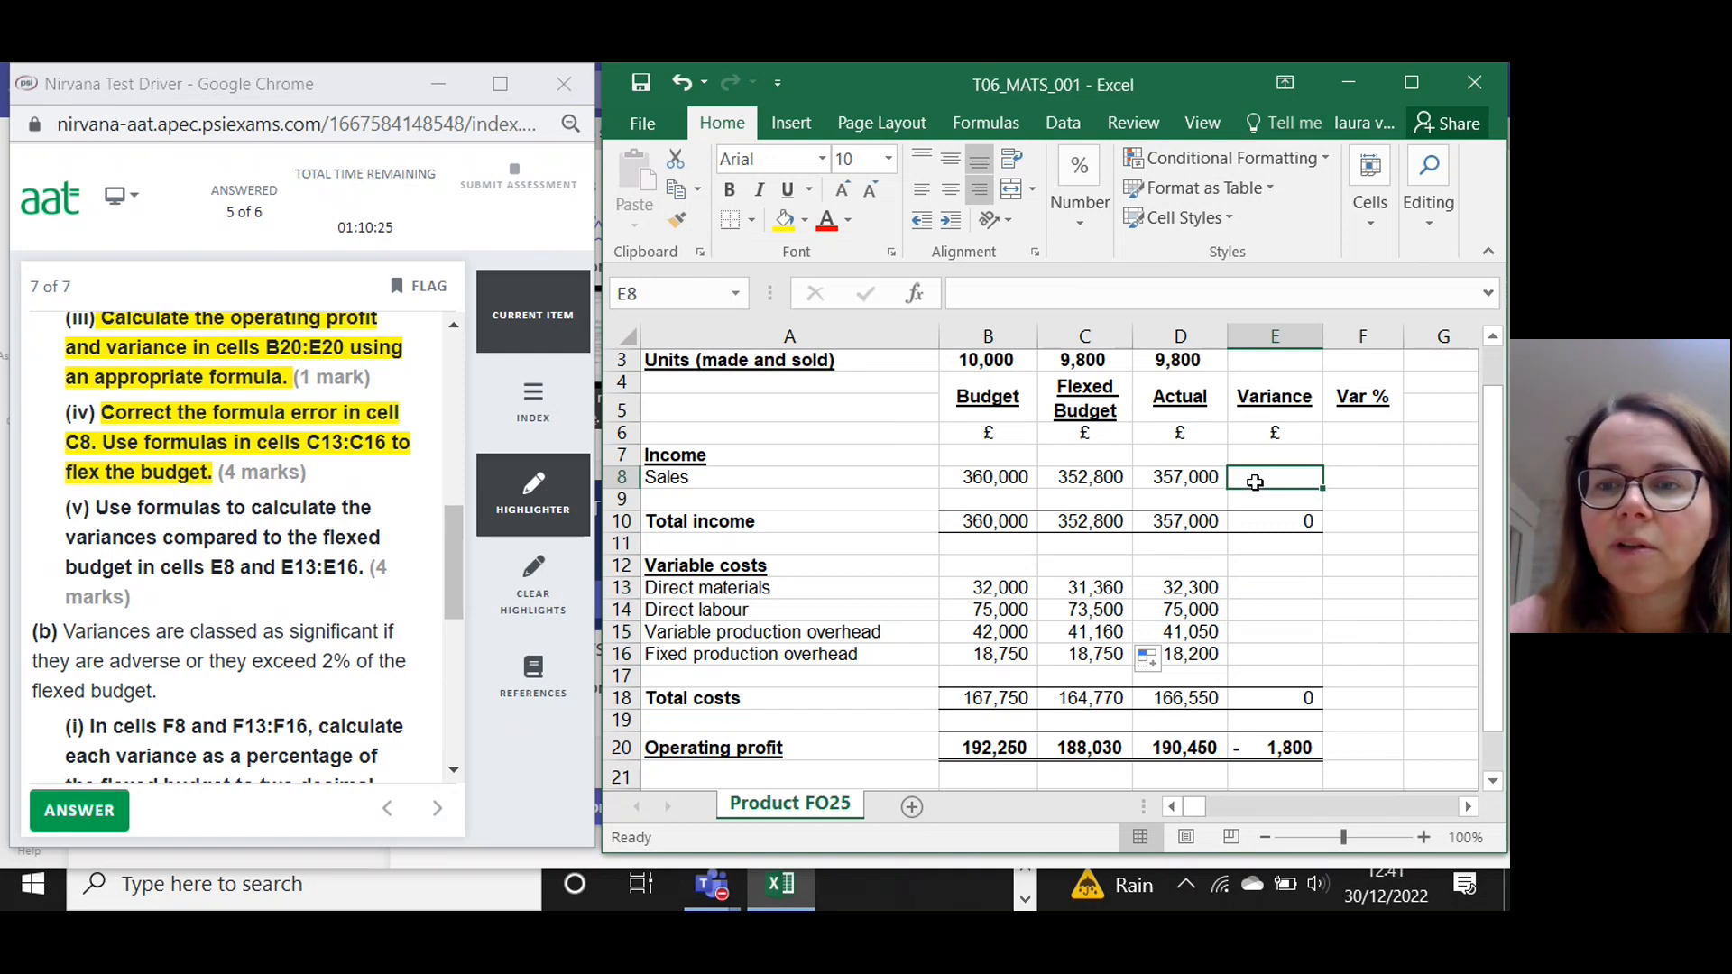
text(=)
click(1191, 480)
text(-)
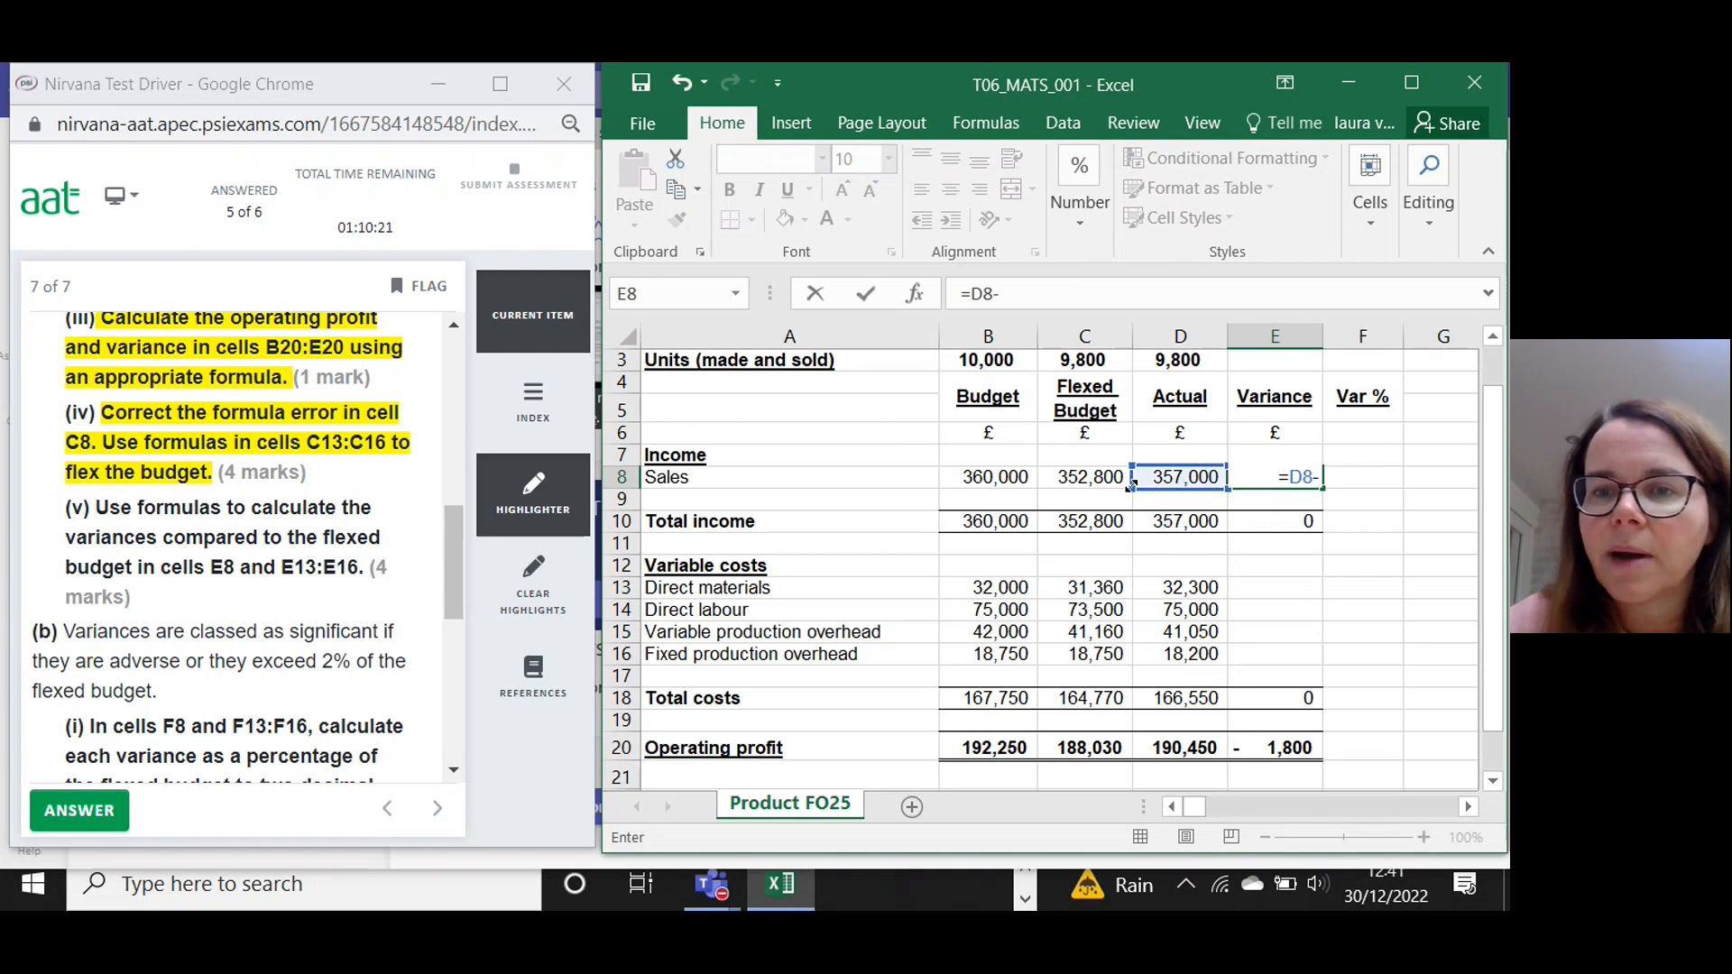
click(1099, 480)
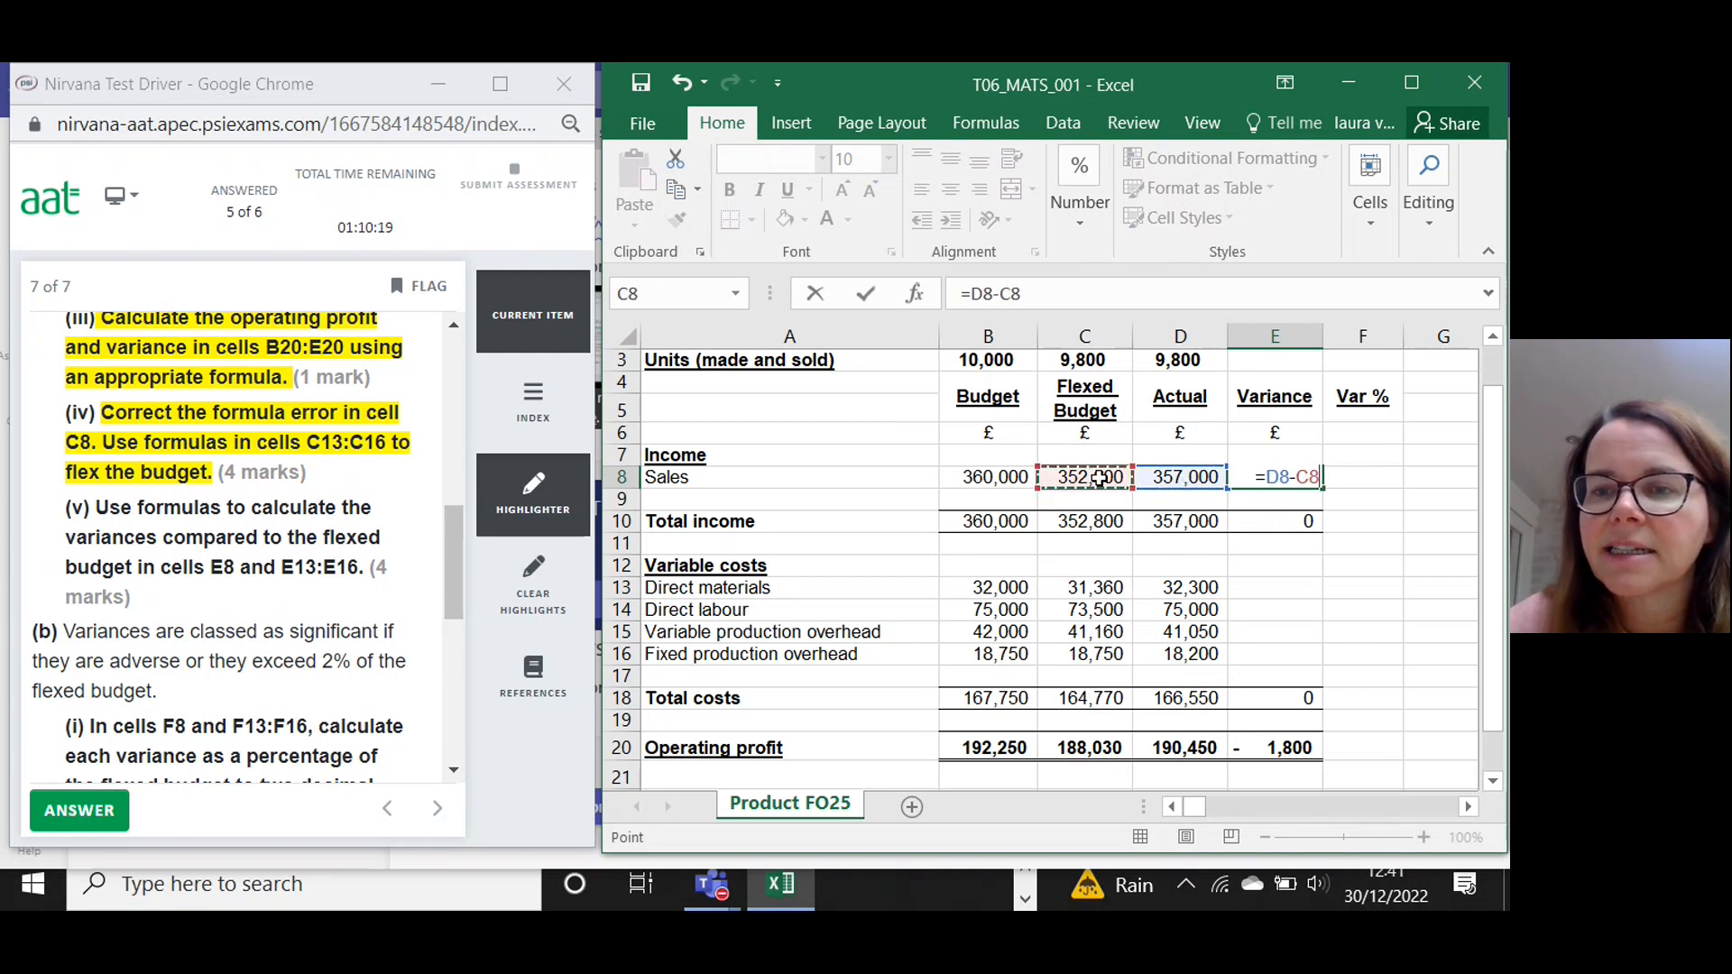
key(Return)
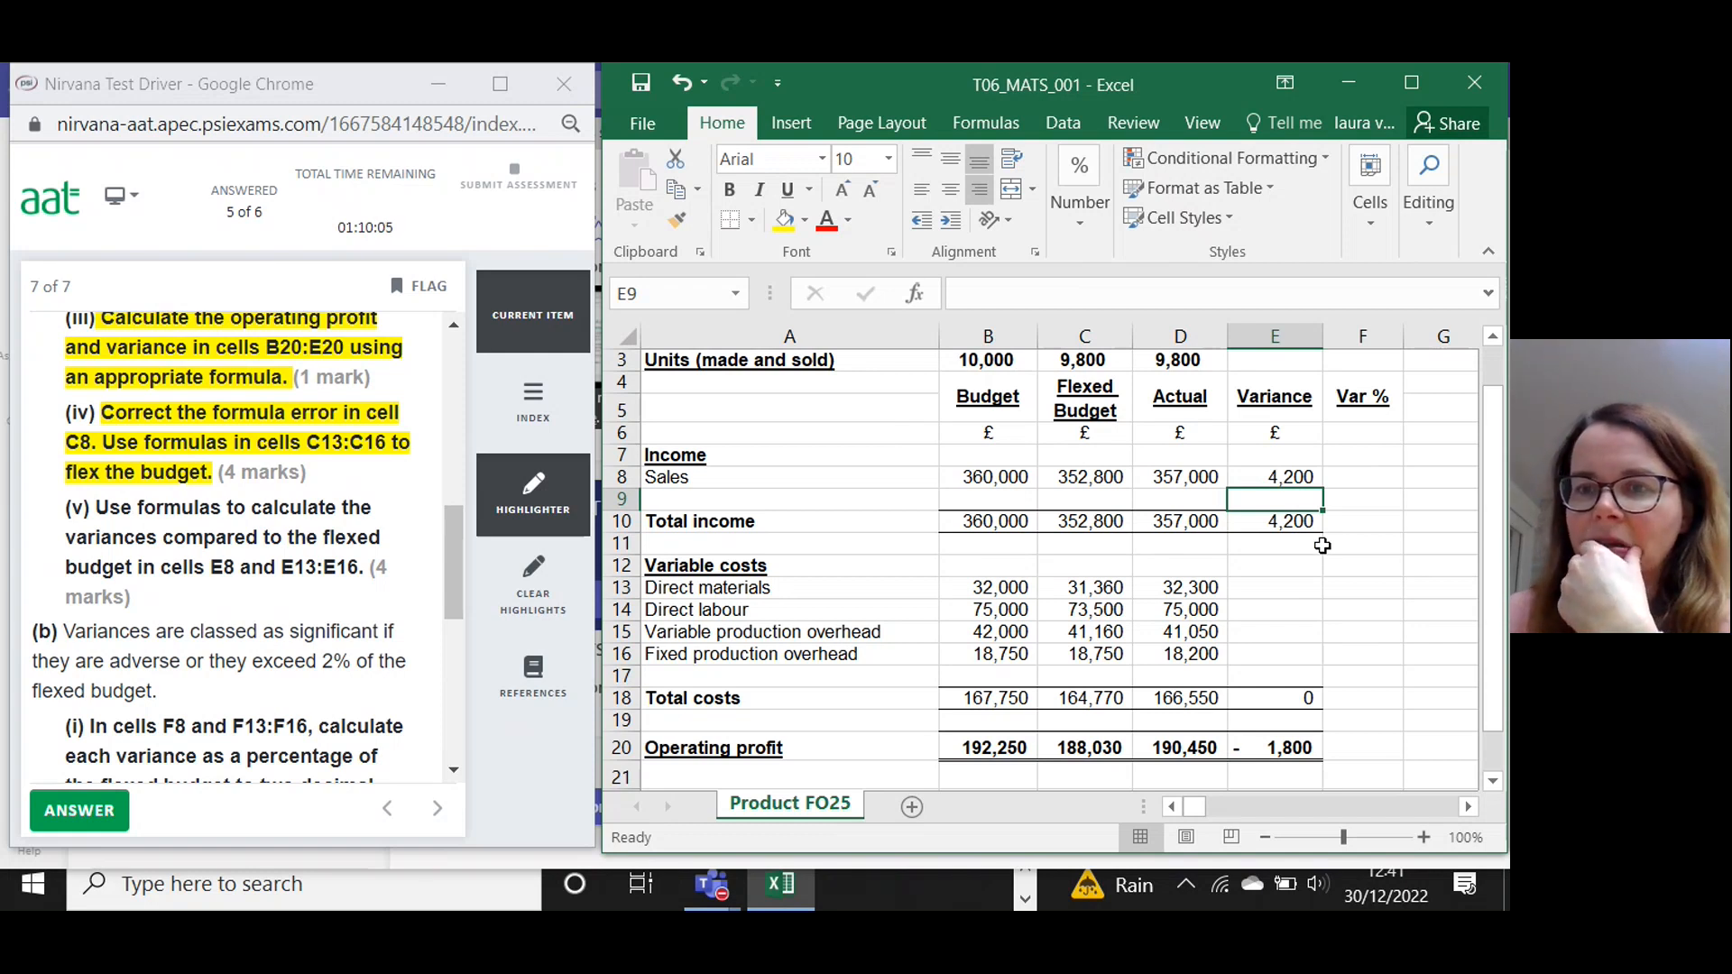
Calculate the direct materials variance against the flexed budget in E13 with =C13-D13.
click(1286, 477)
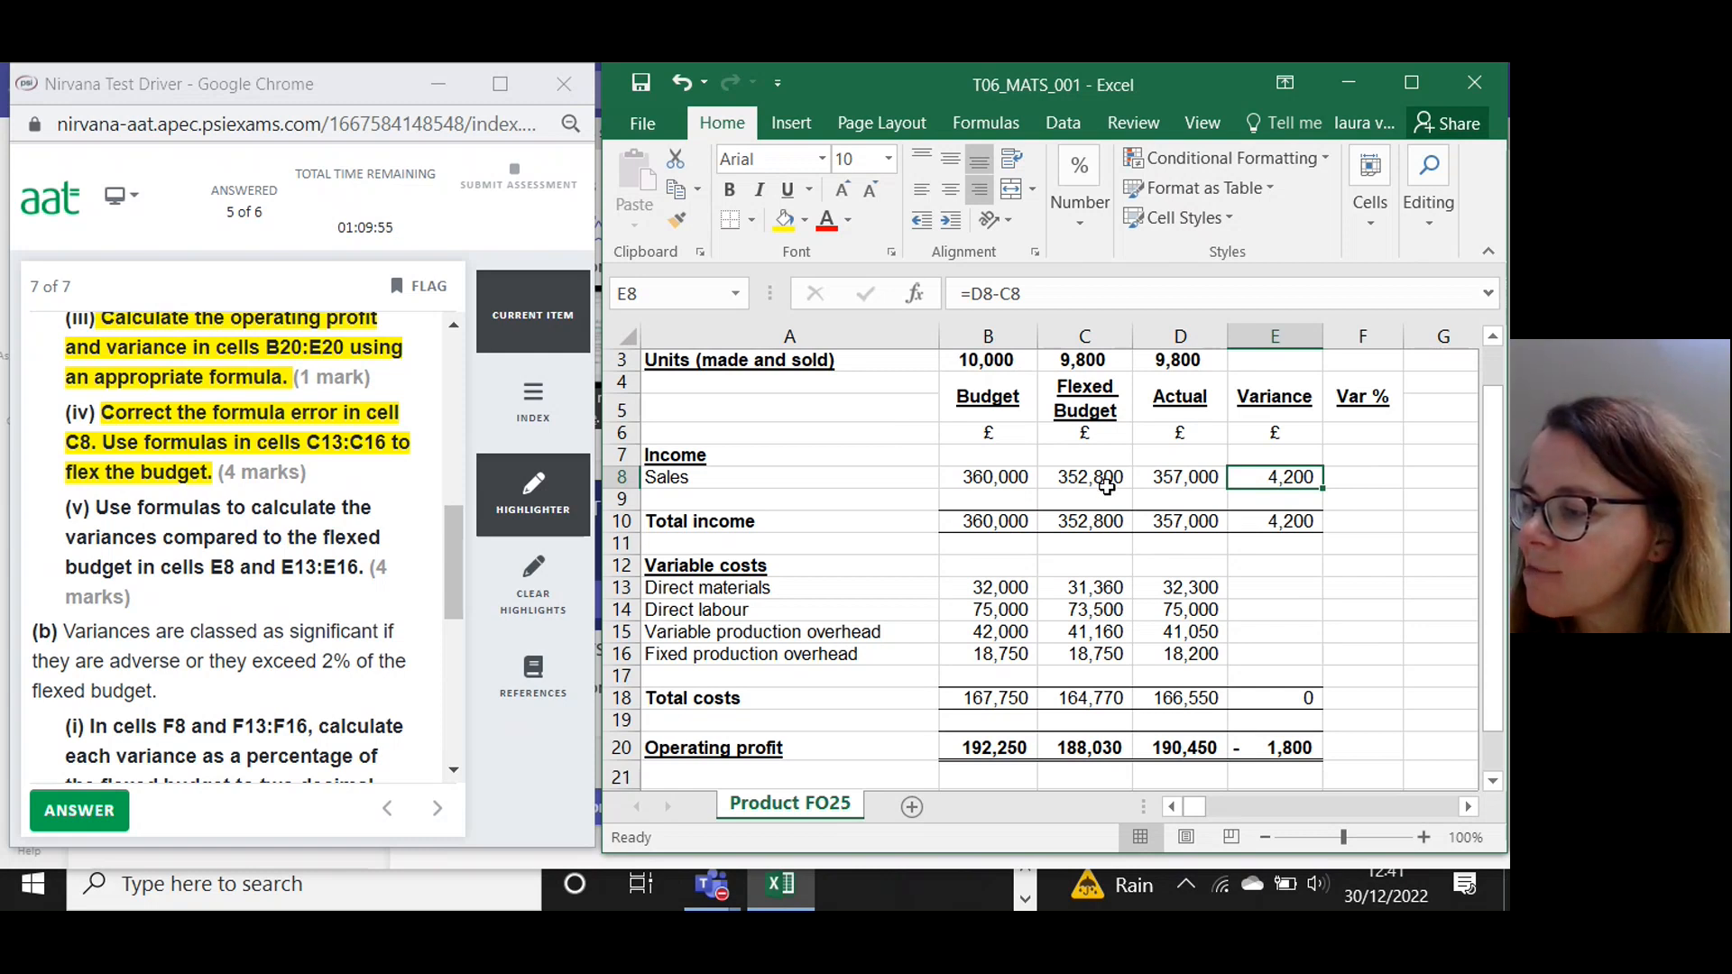
drag(1500, 479, 1492, 455)
key(Down)
key(Down)
key(Down)
key(Down)
key(Down)
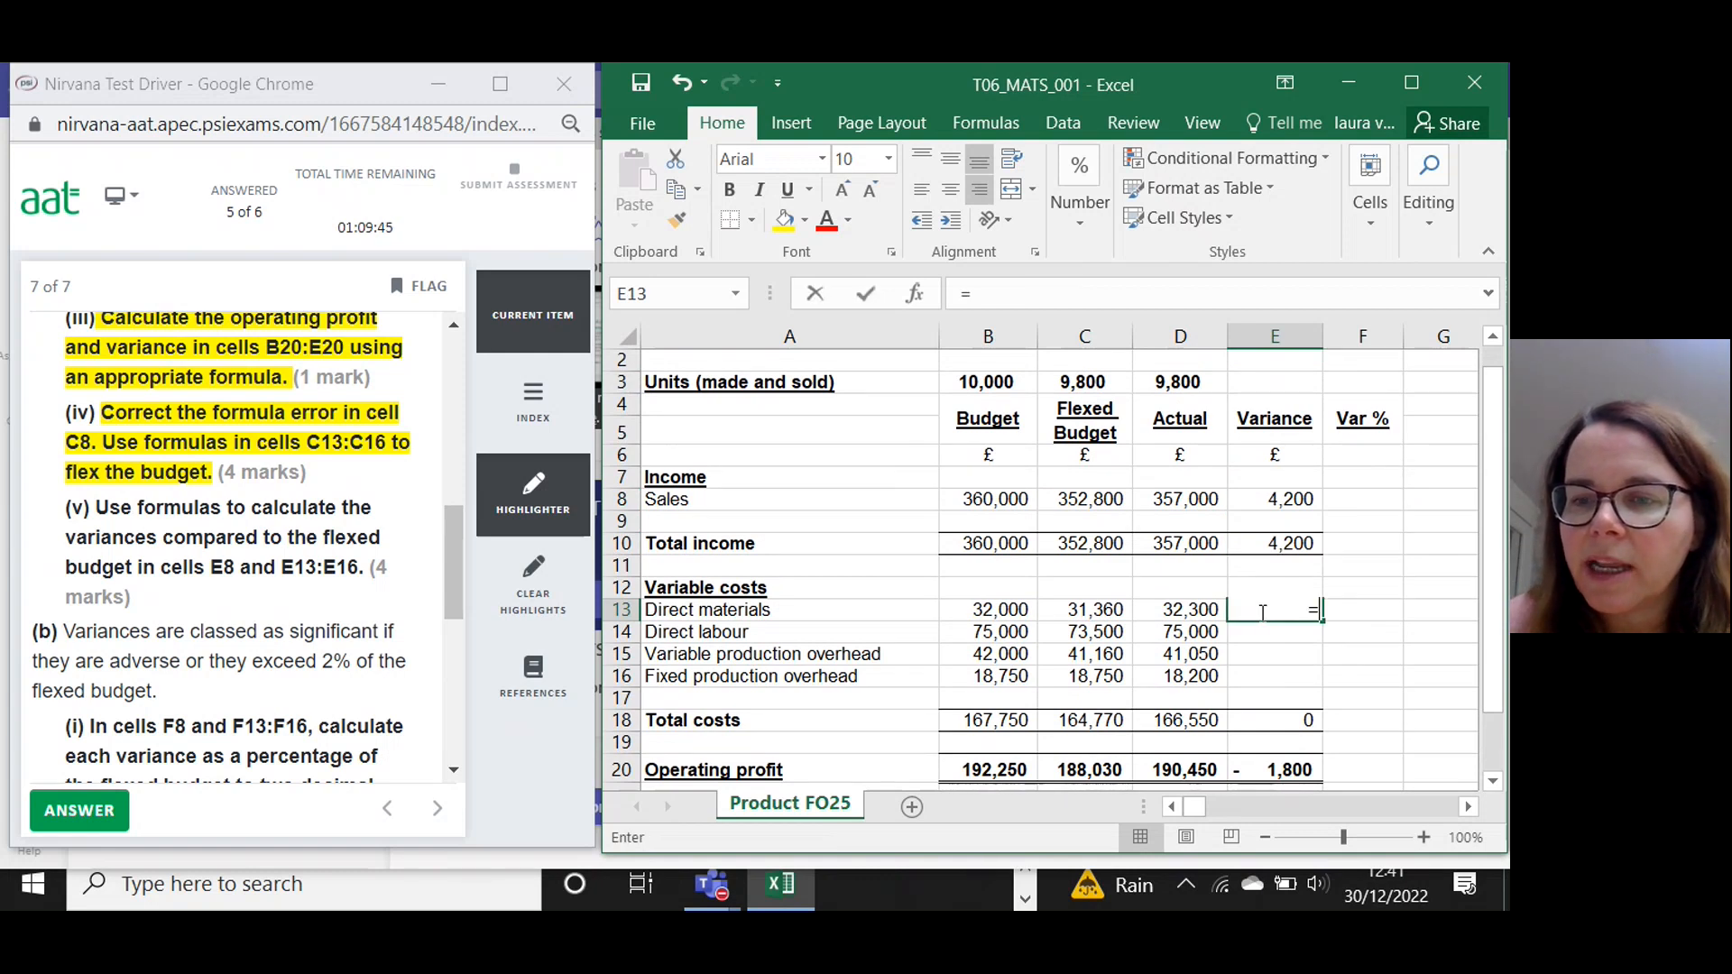
text(=)
click(1094, 611)
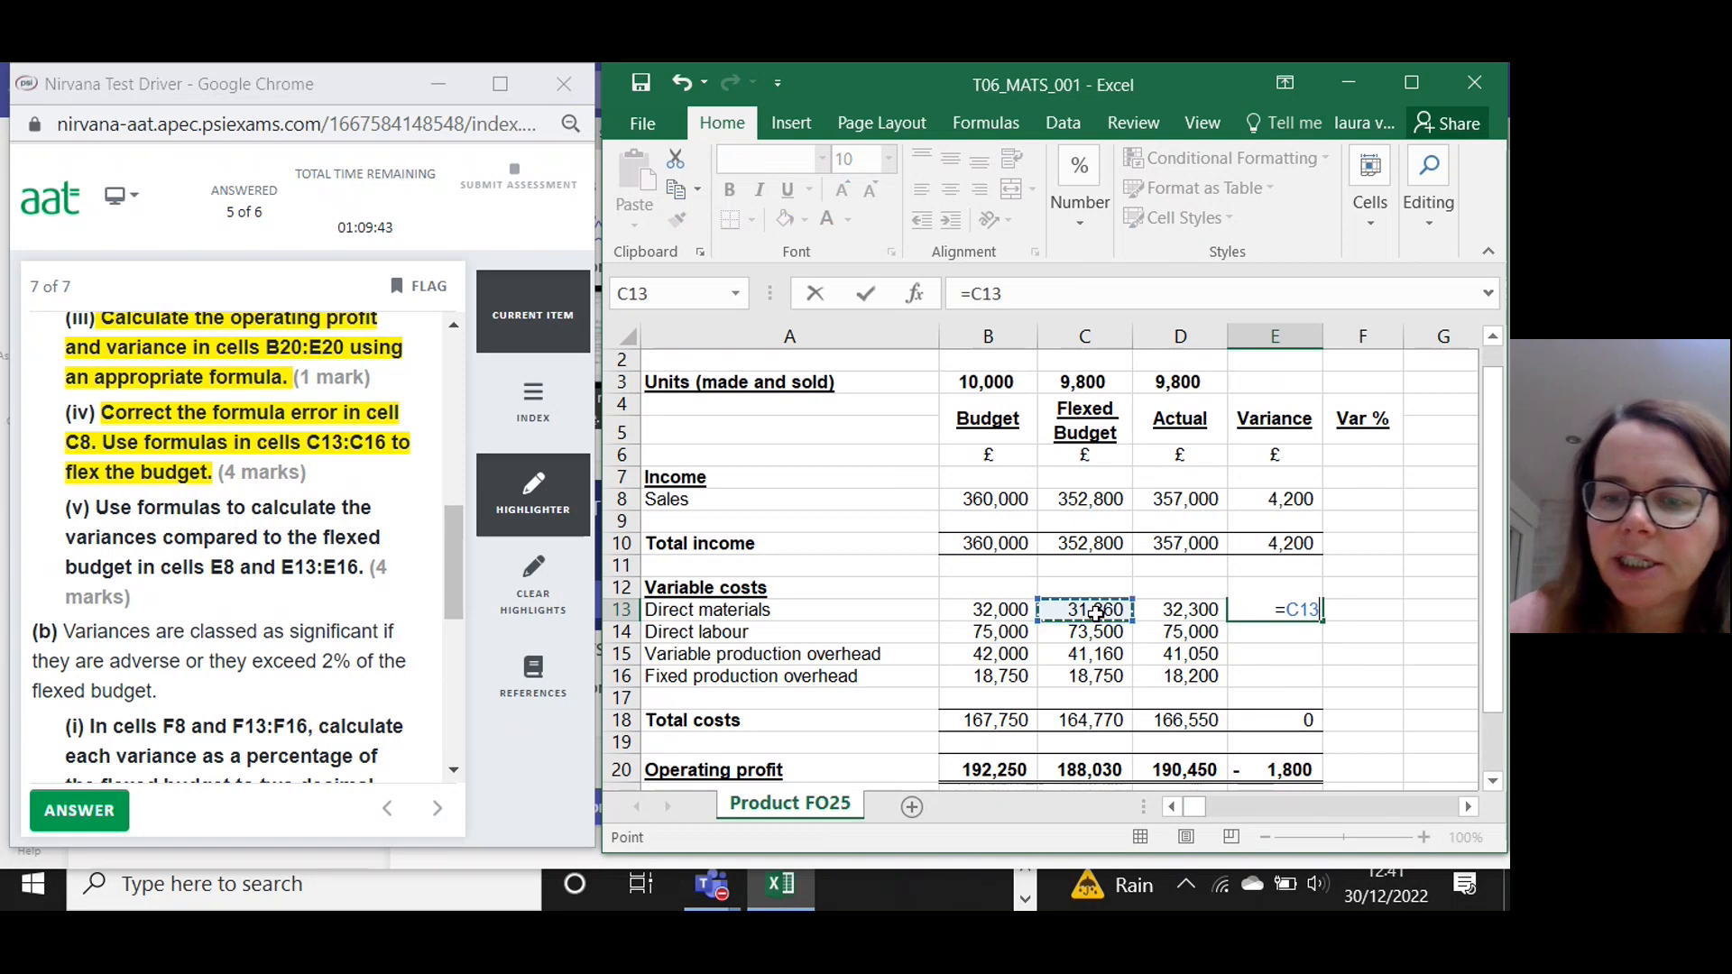
text(-)
click(1188, 610)
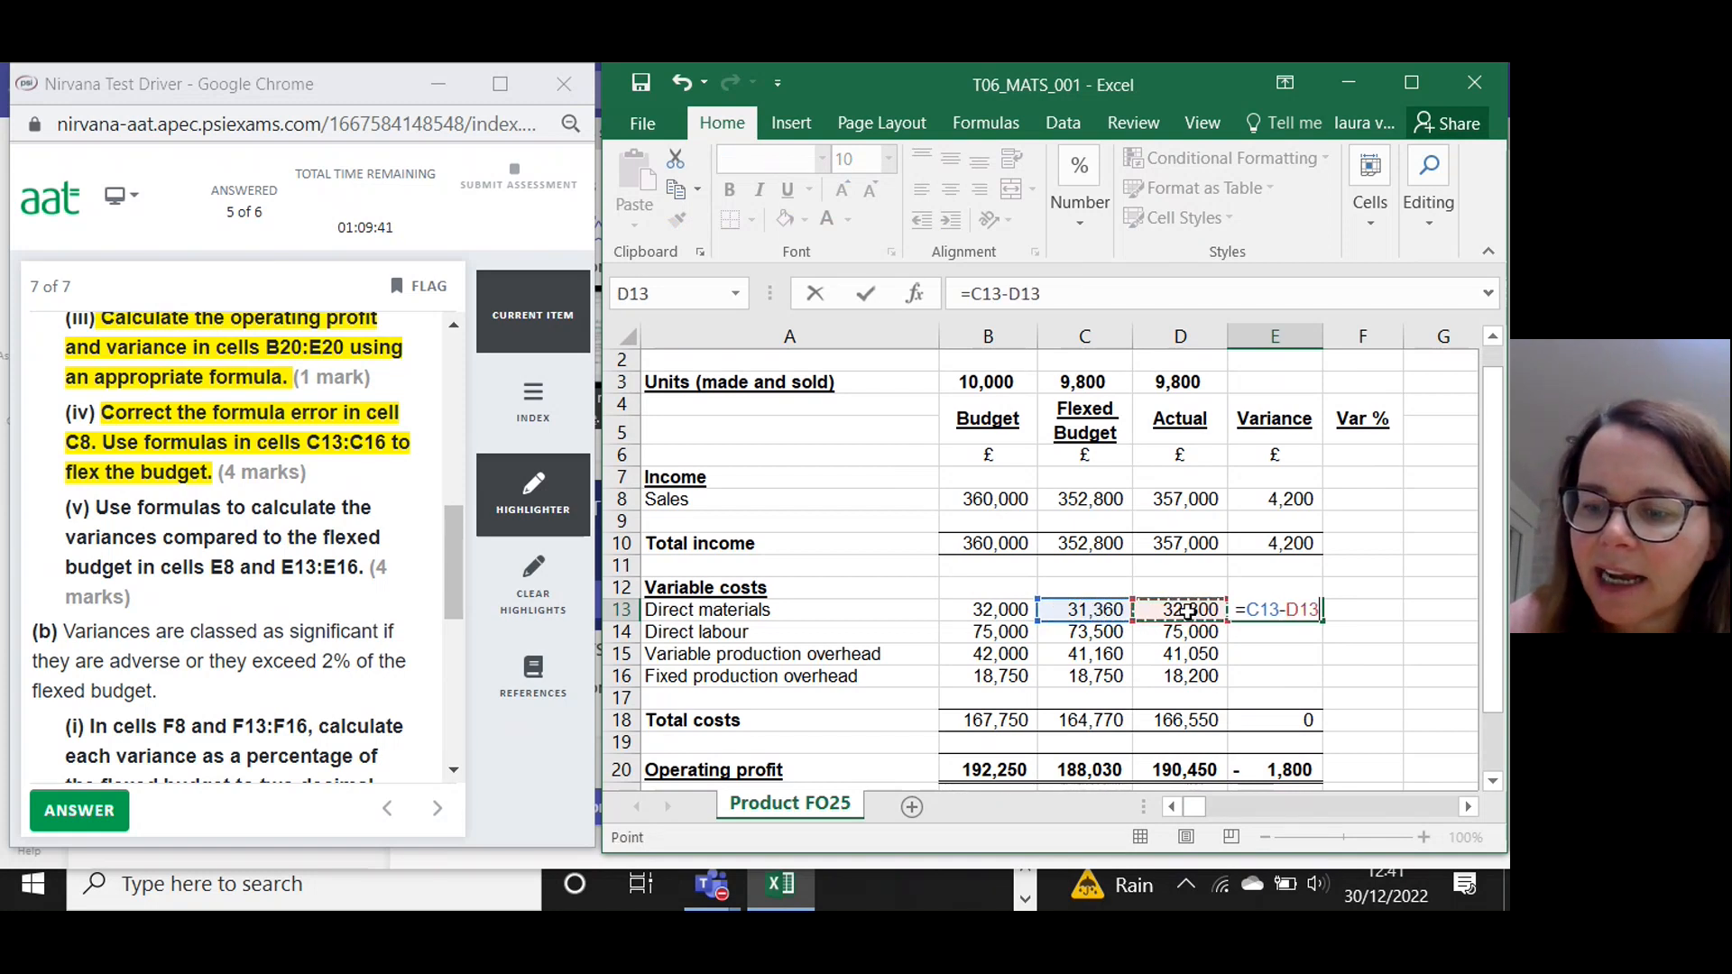
key(Return)
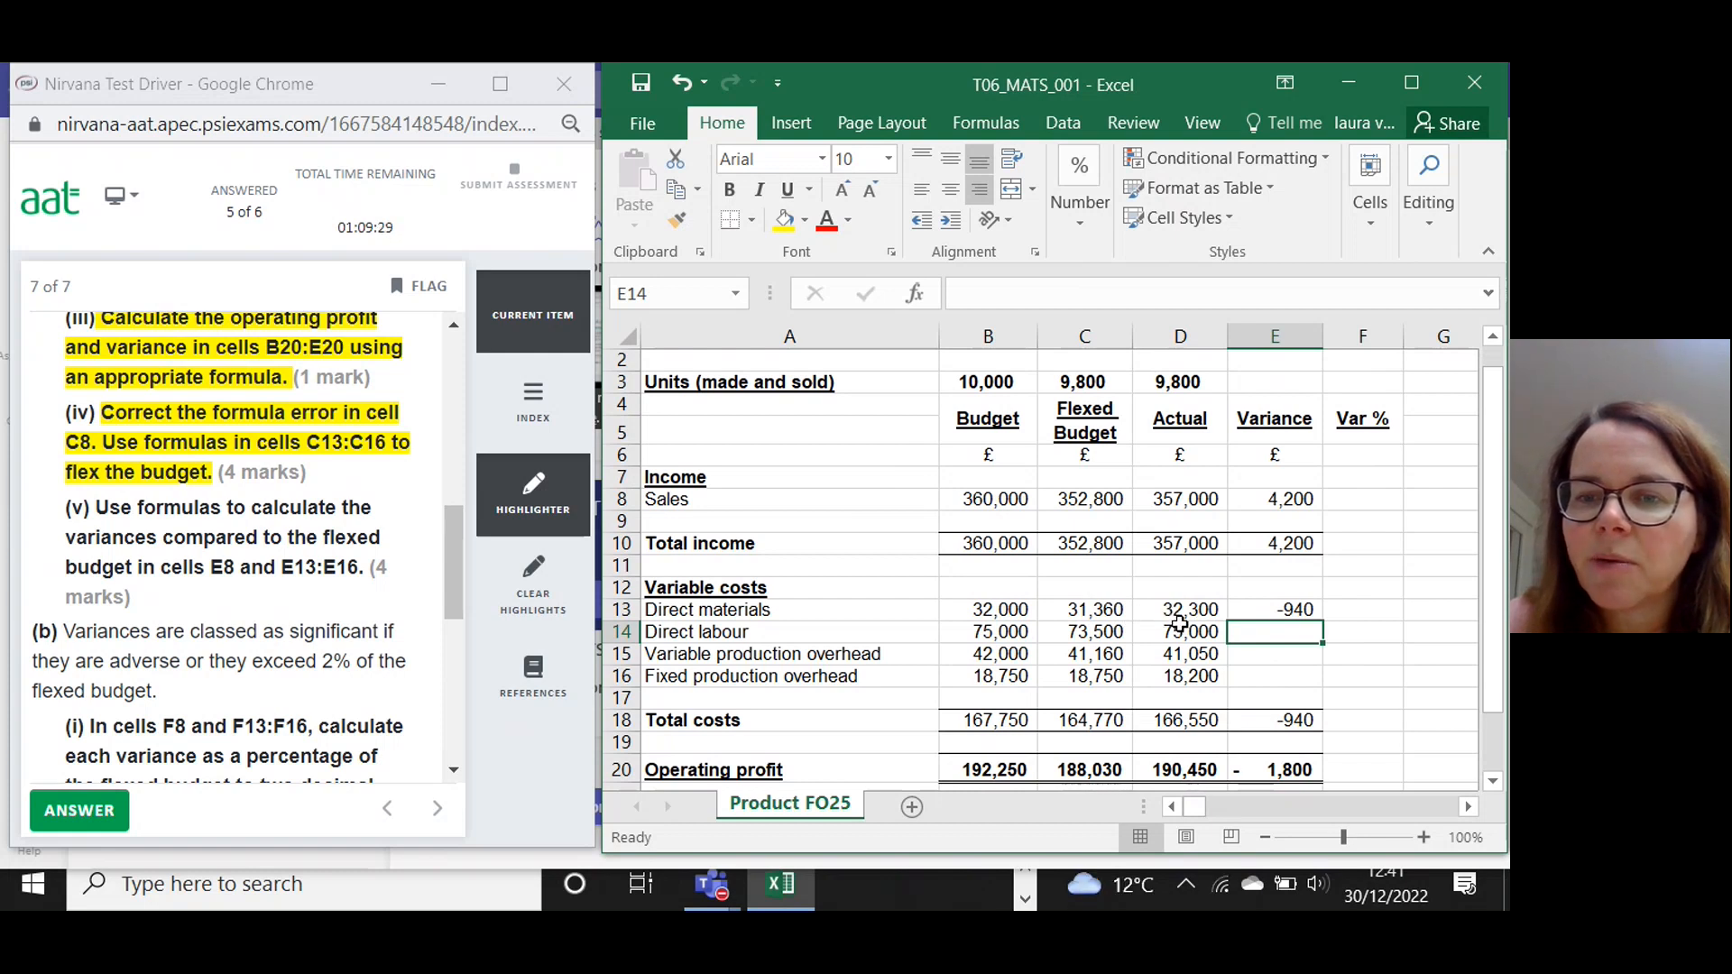
Copy the E13 variance formula down to E16 and highlight requirement (a)(v) in the task instructions.
click(1271, 612)
drag(1321, 620, 1320, 683)
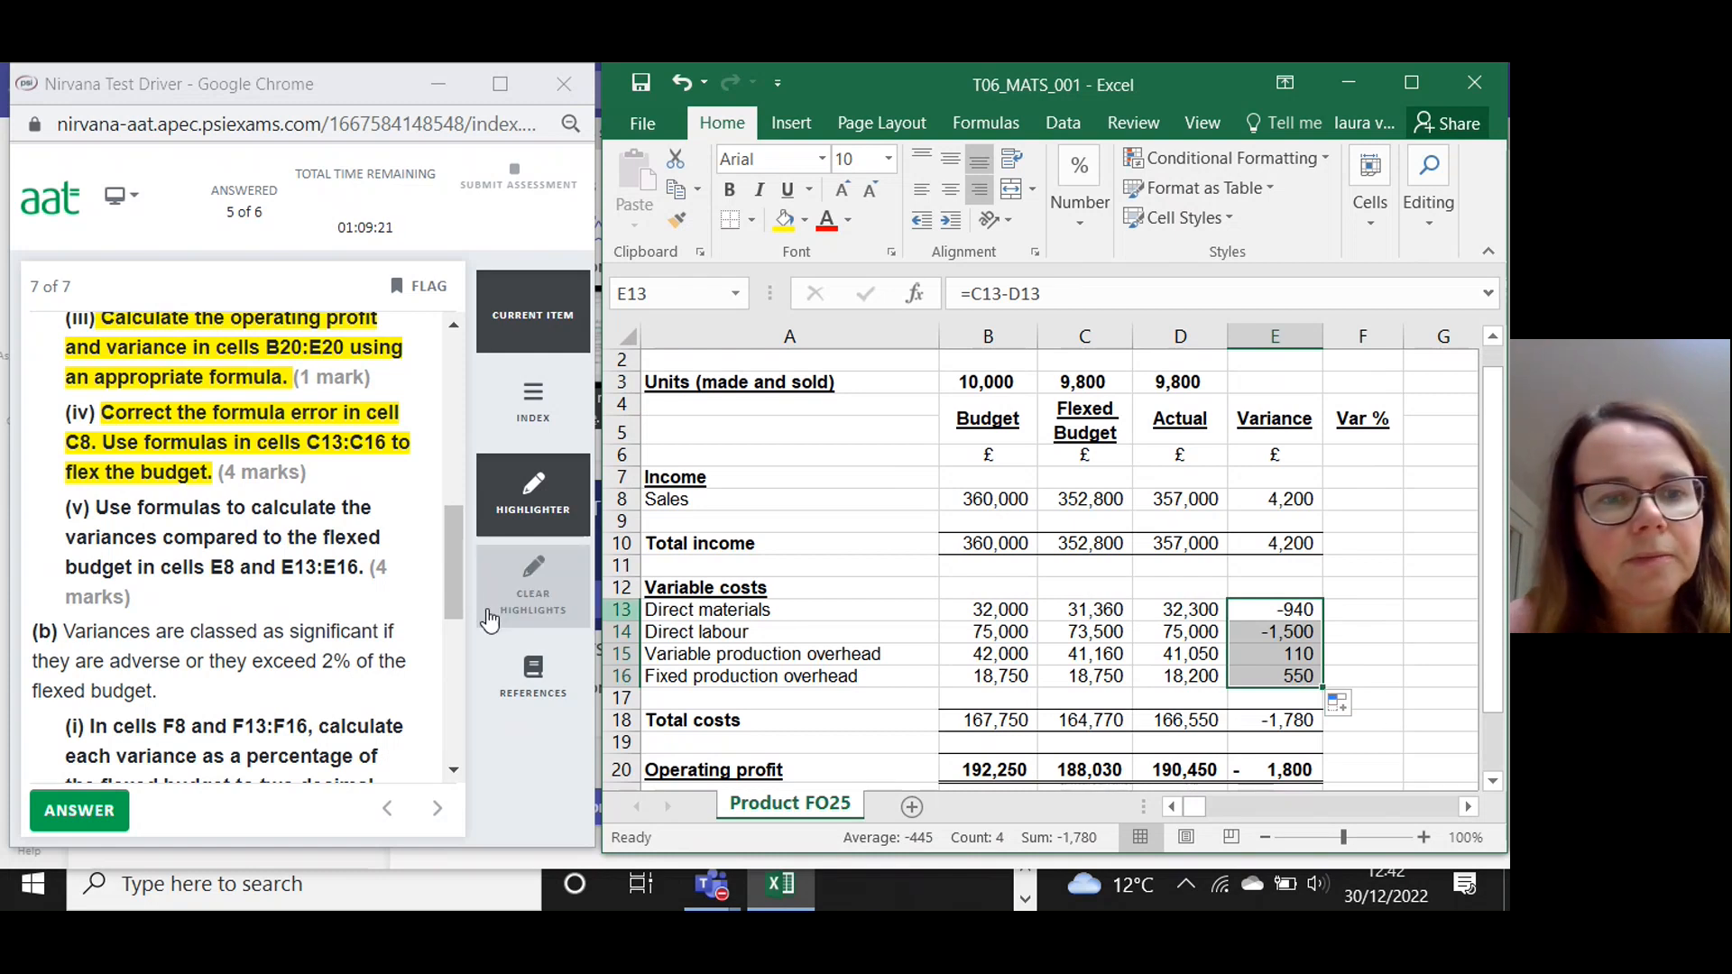
drag(370, 566, 96, 507)
drag(453, 539, 464, 609)
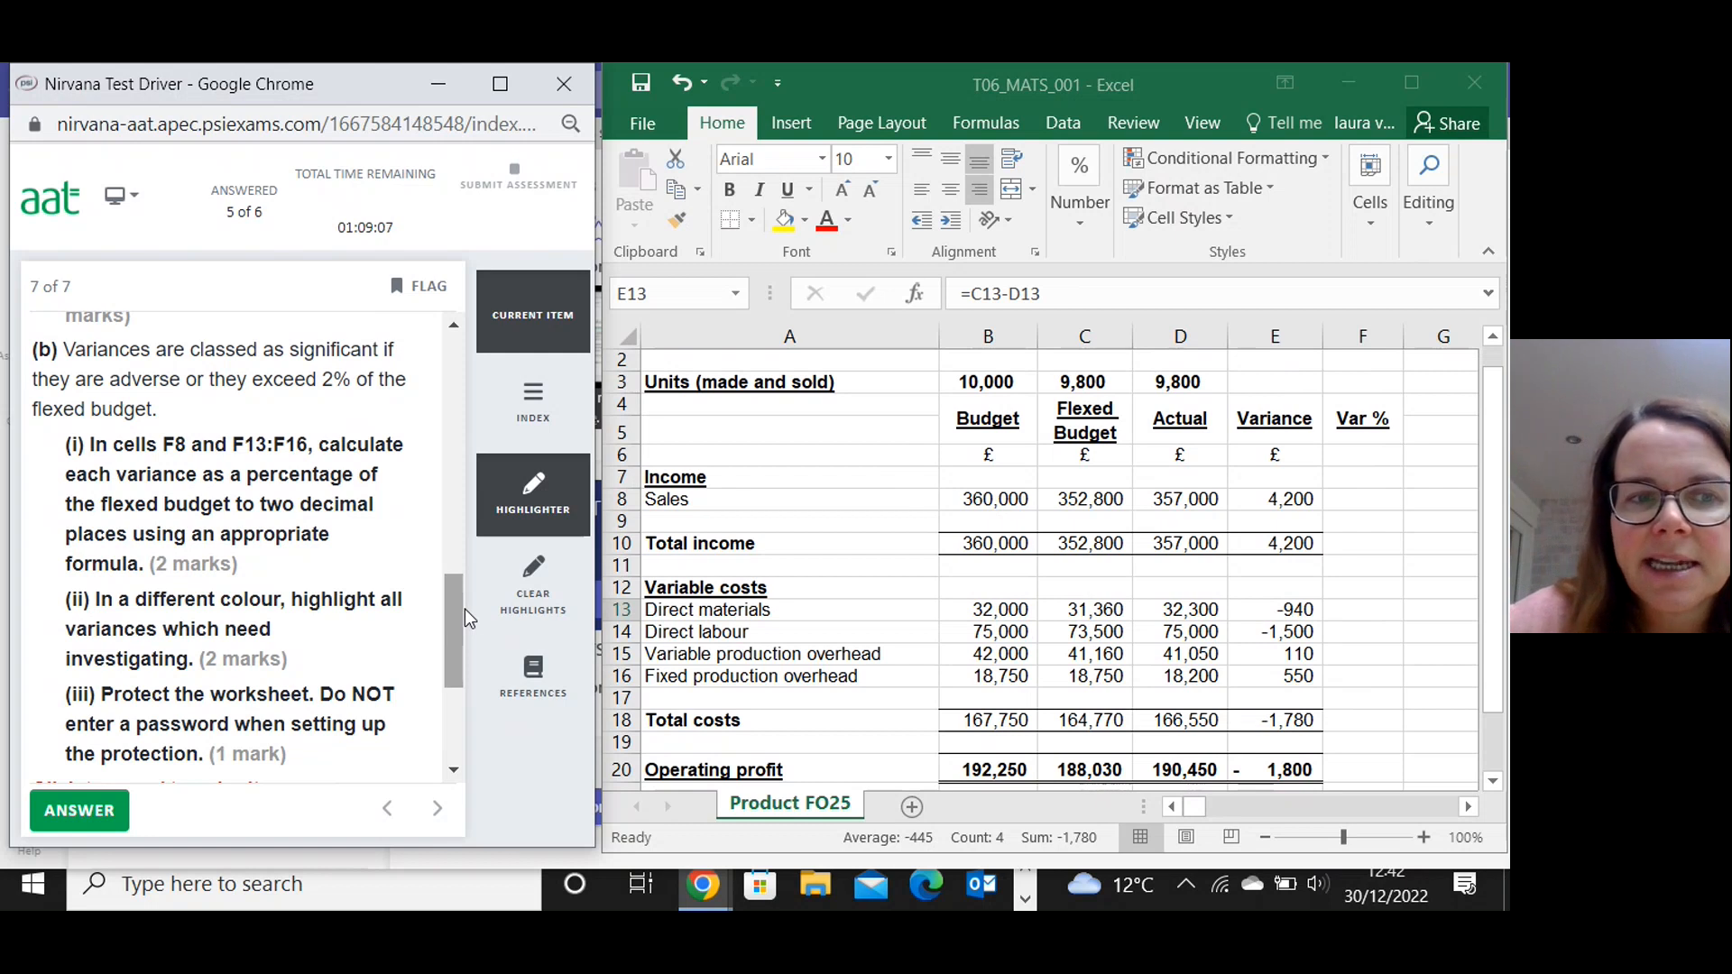
double_click(1367, 499)
text(=)
click(1366, 500)
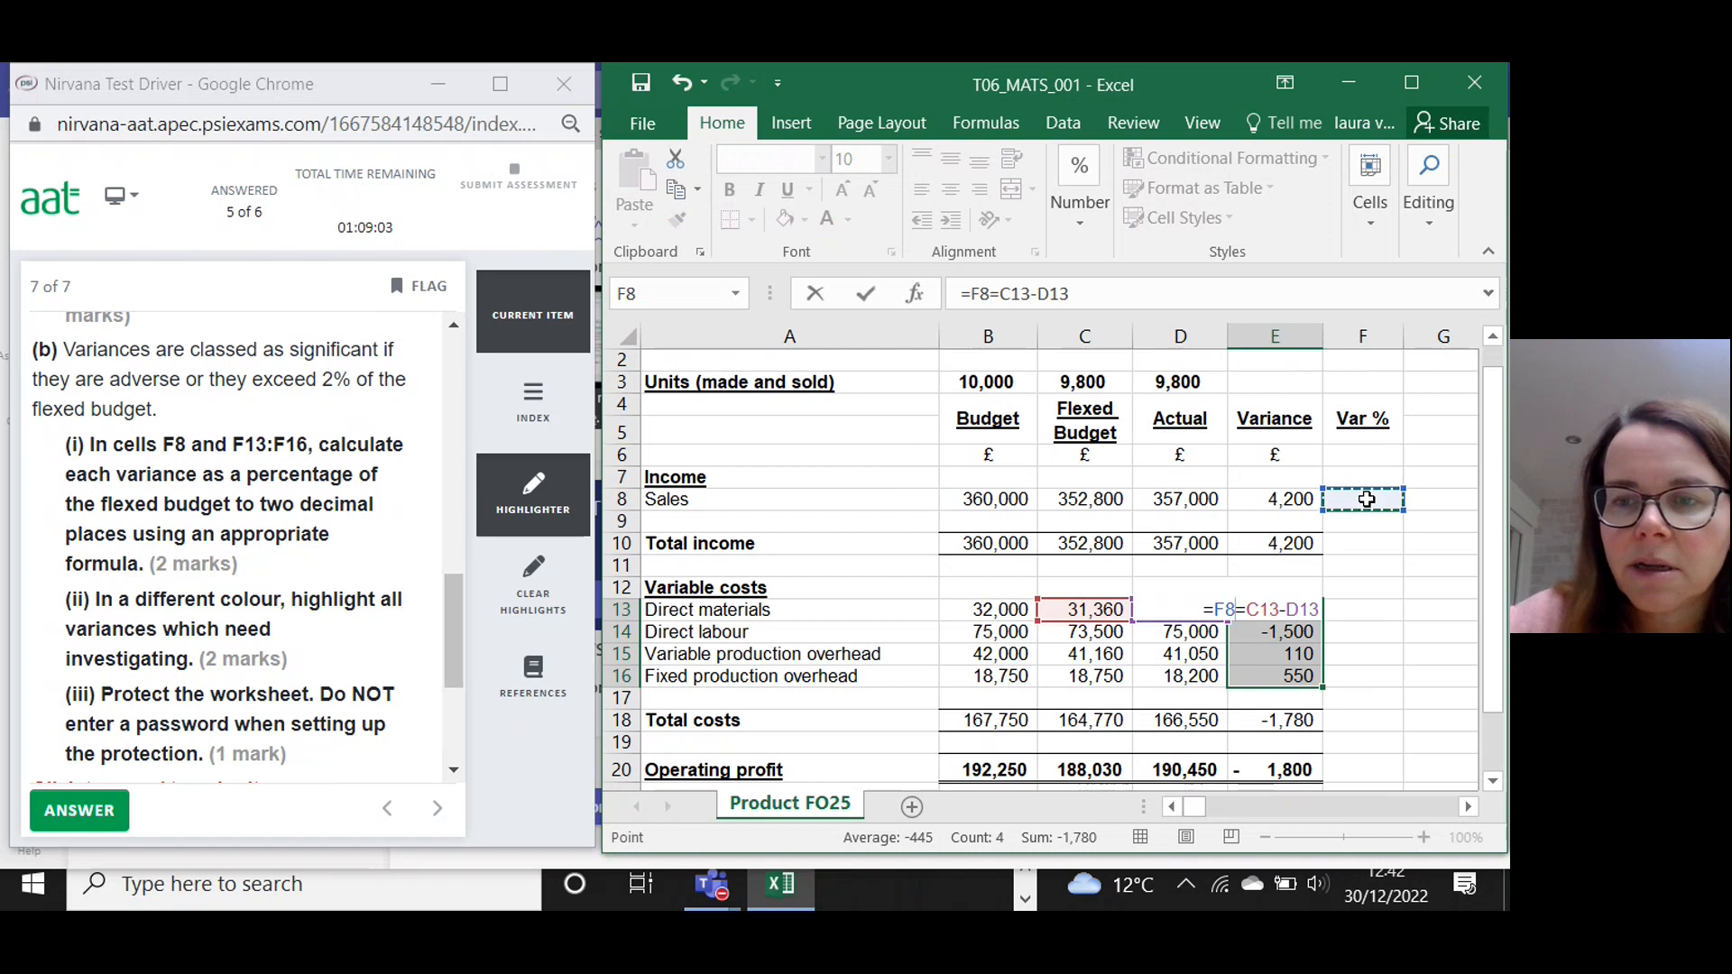
key(Escape)
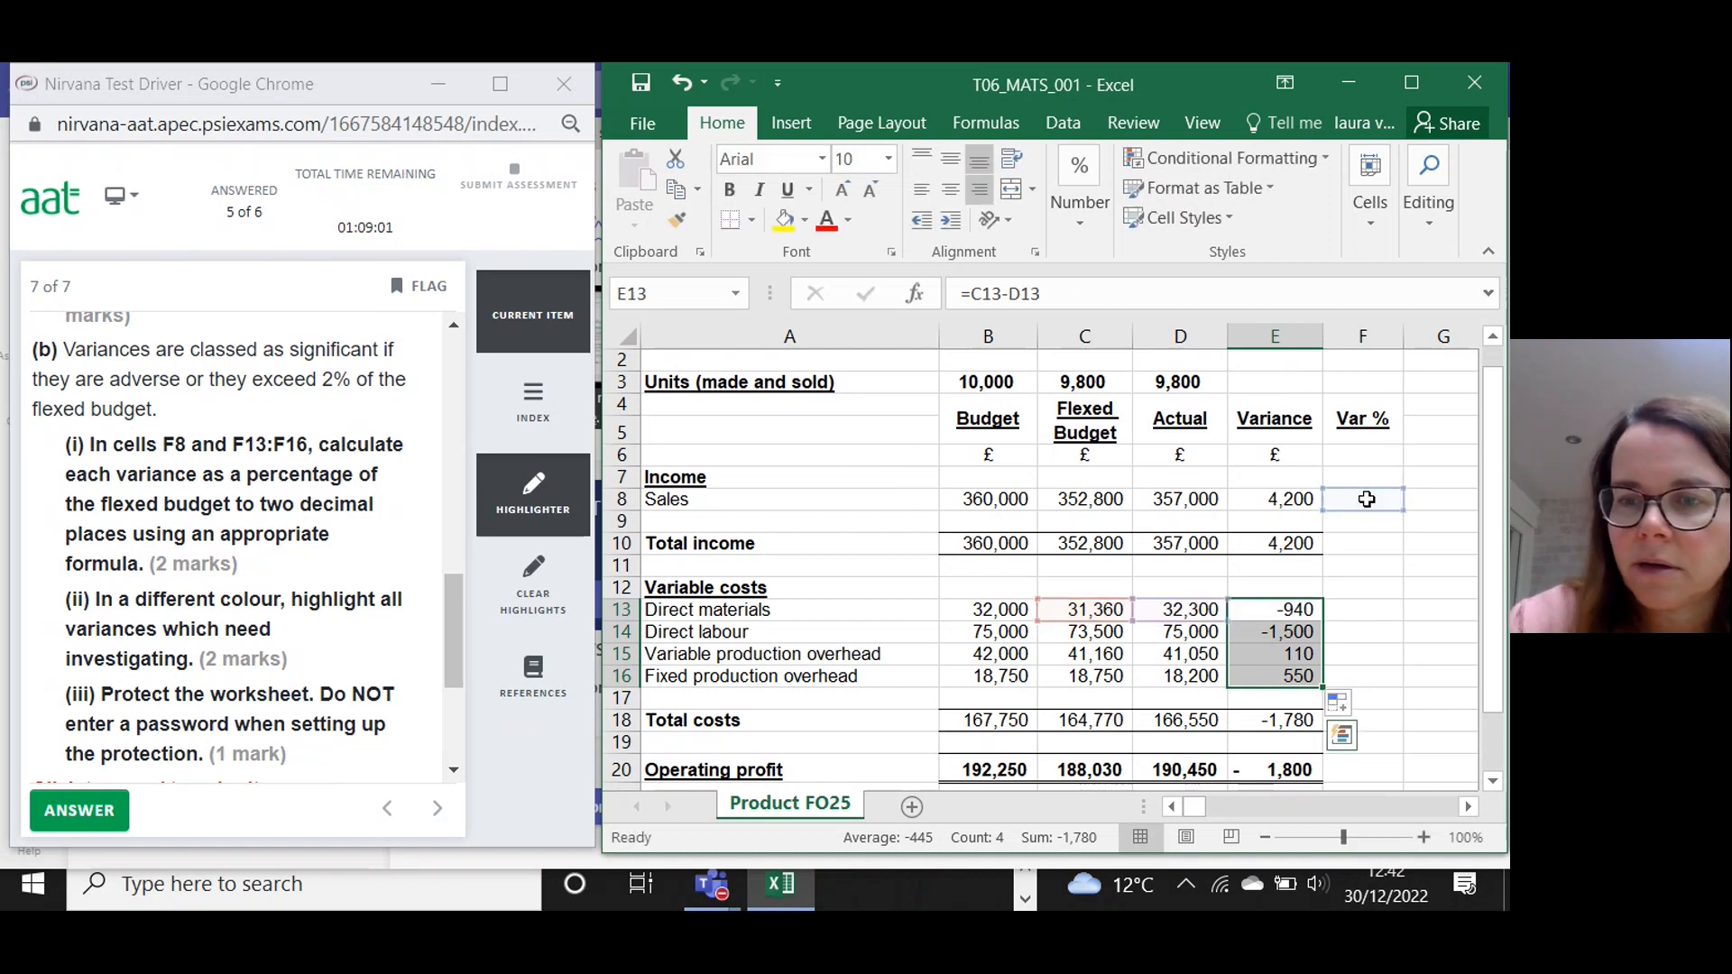
Calculate the sales variance as a percentage of the flexed budget in F8 with =E8/C8.
click(1366, 497)
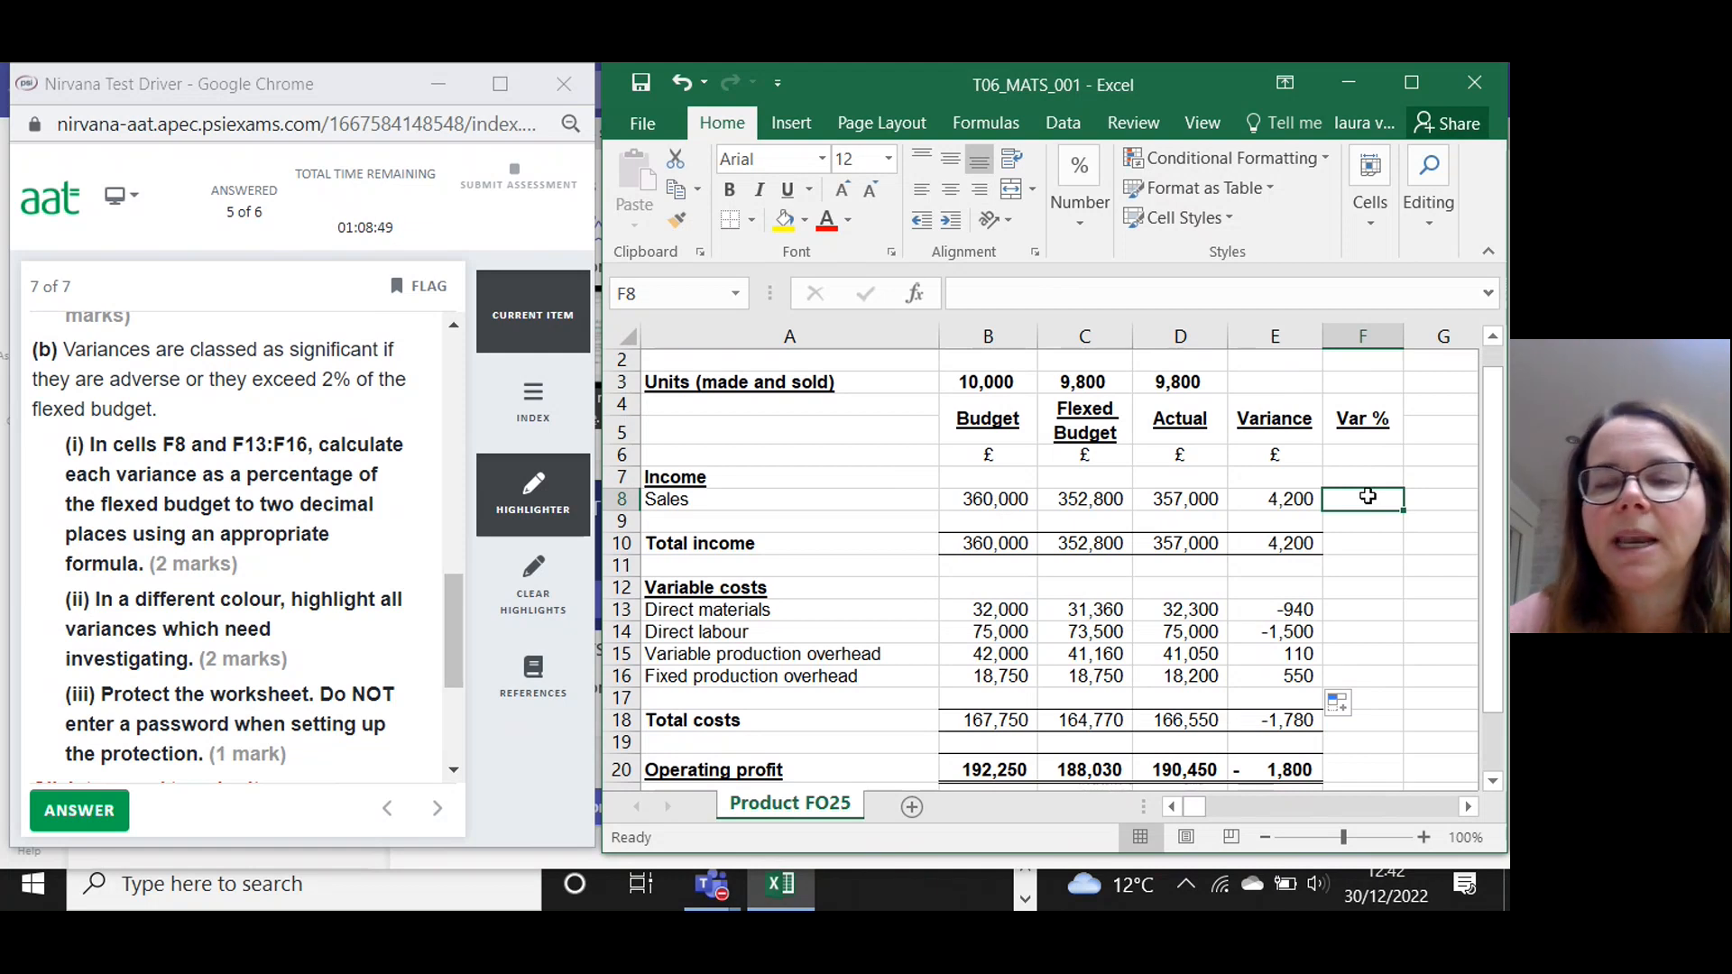
text(=)
click(1283, 498)
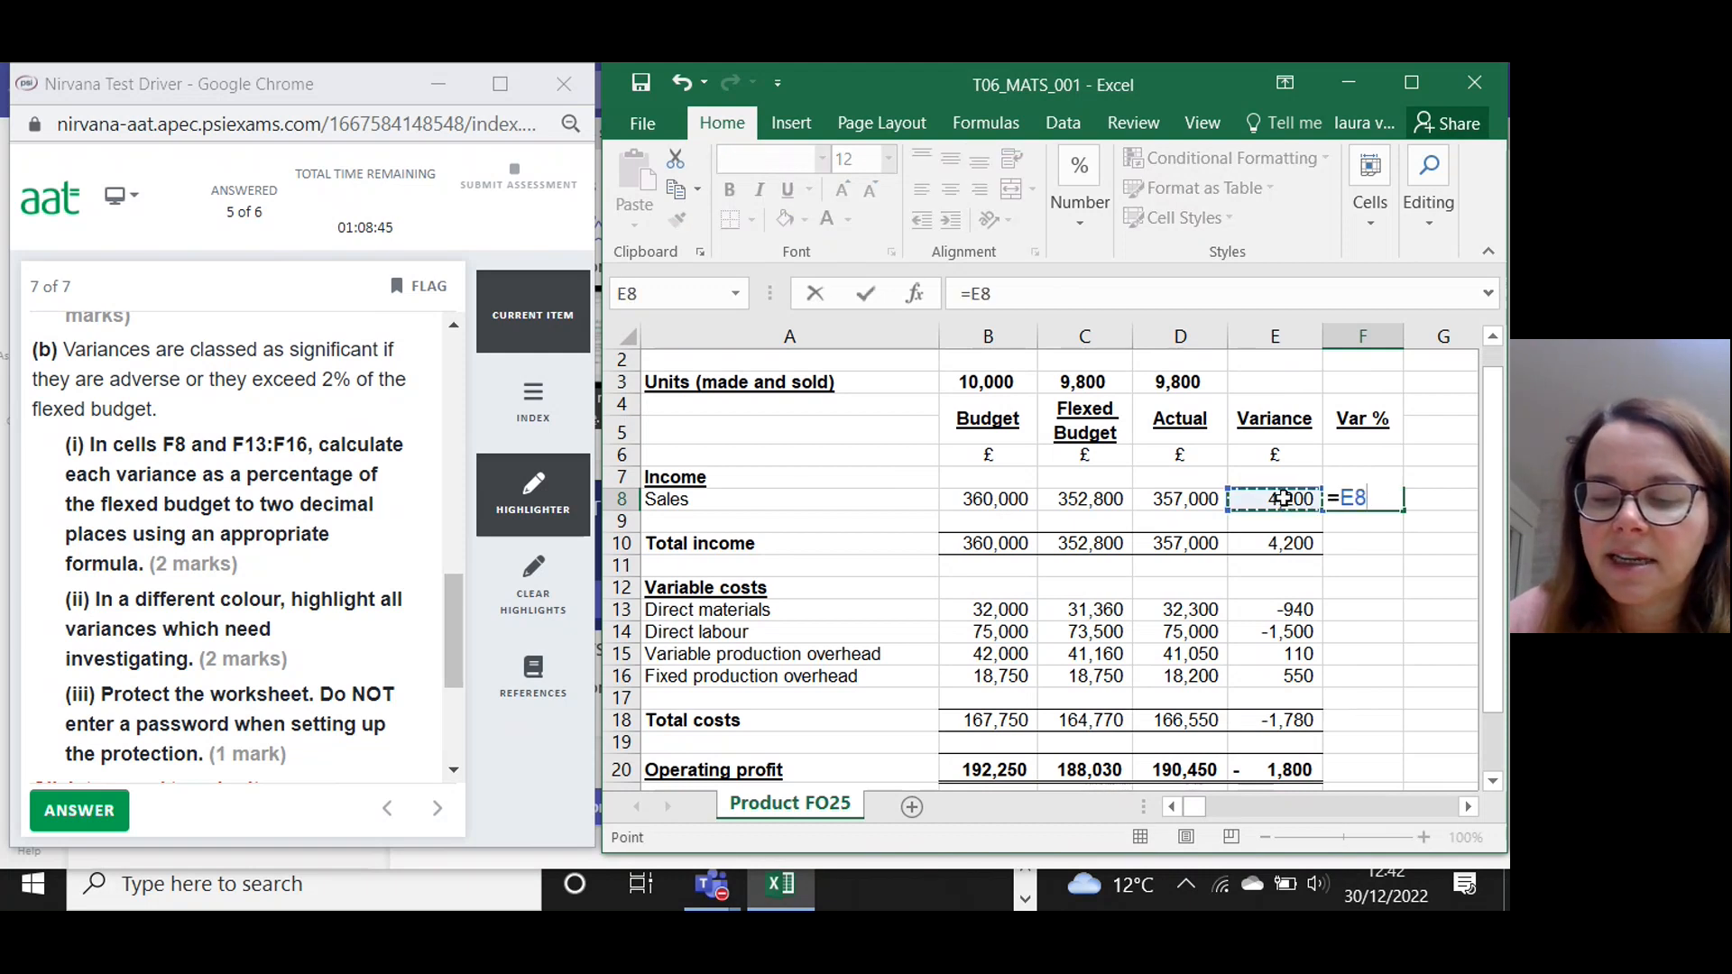
text(/)
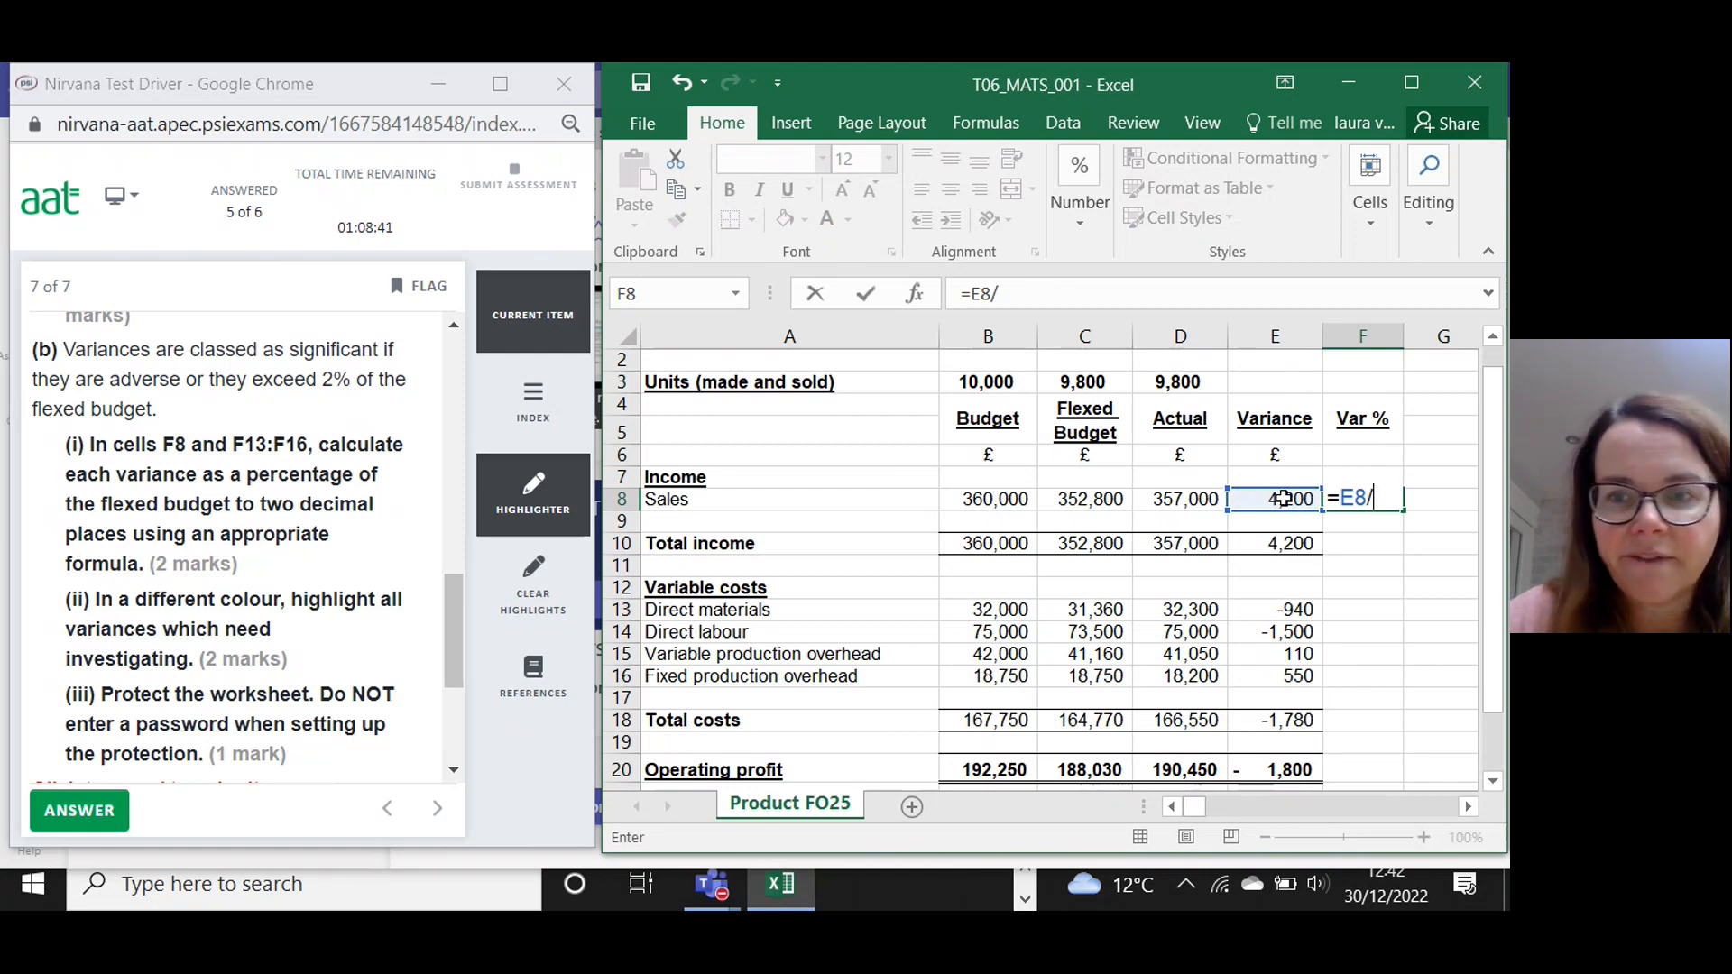
click(1097, 498)
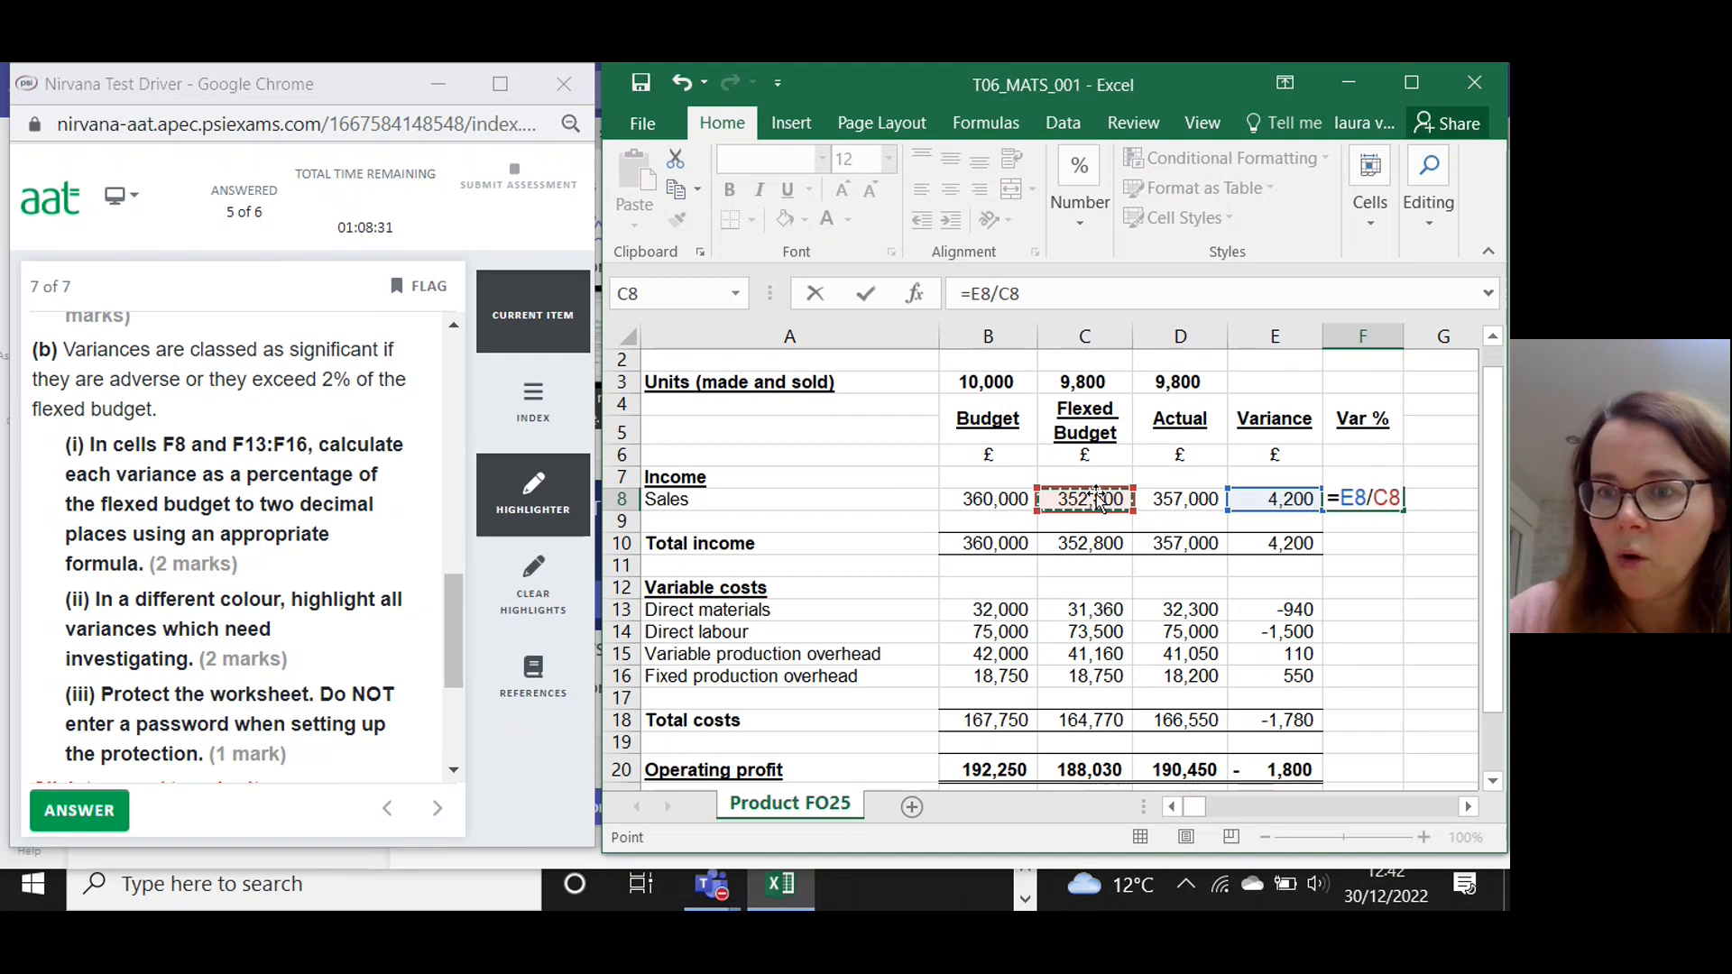
key(Return)
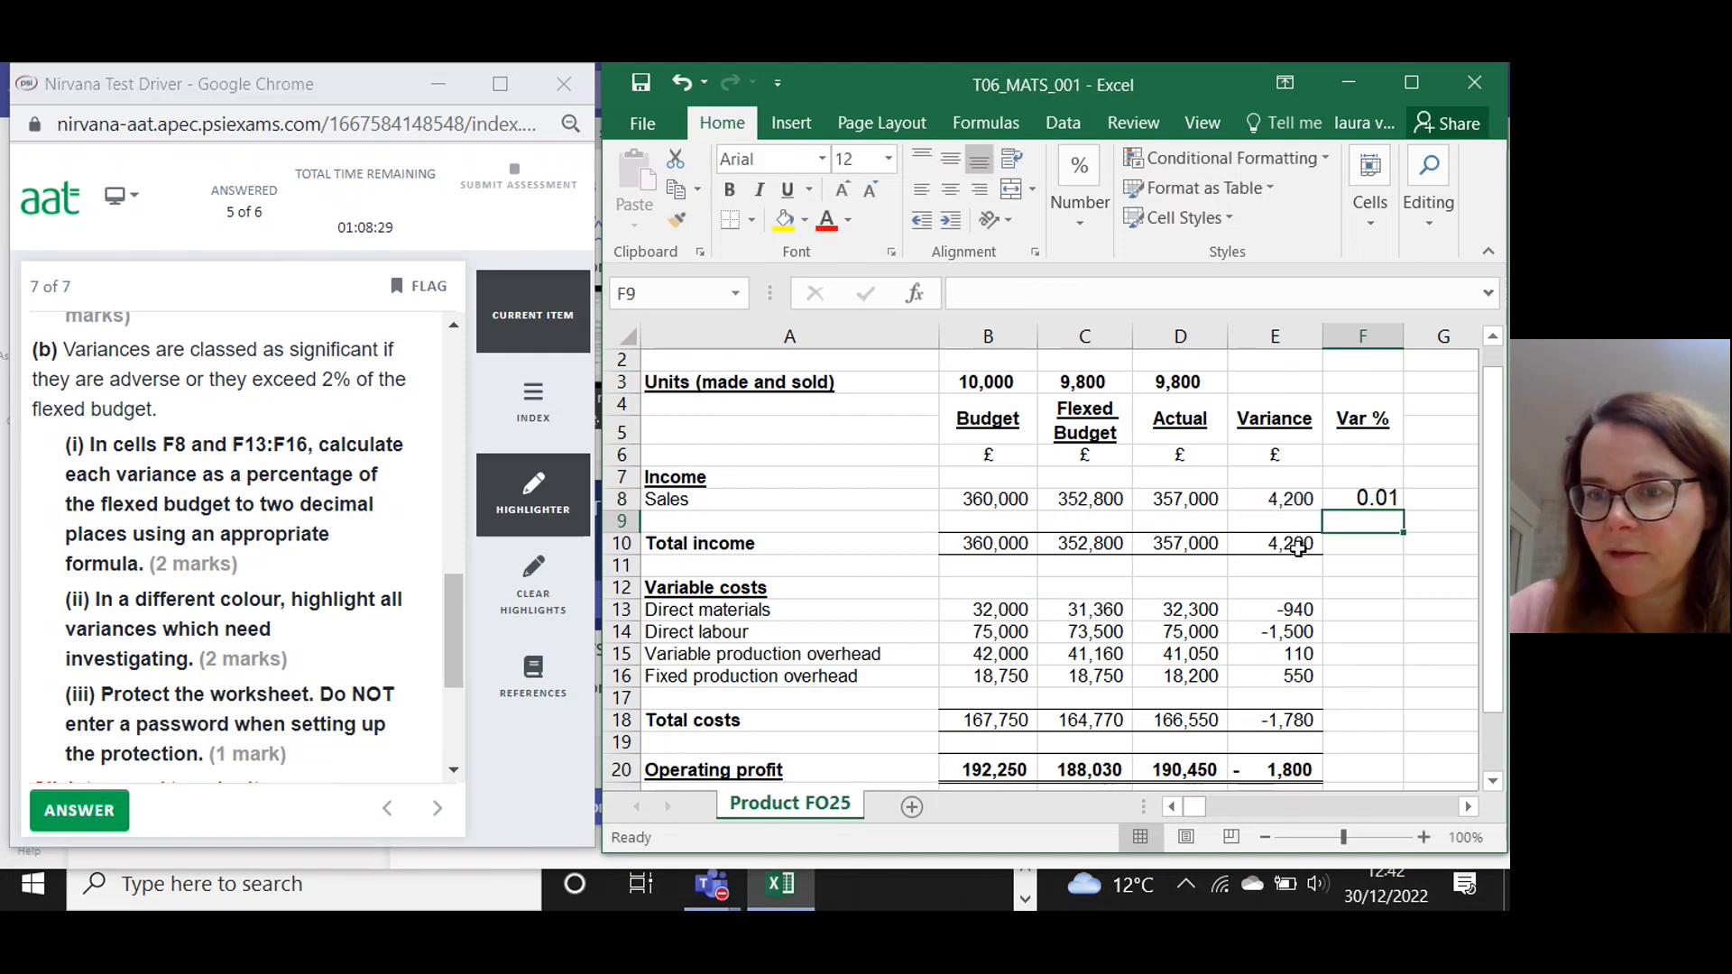
Format the sales variance percentage in F8 as a percentage with two decimal places.
click(1353, 503)
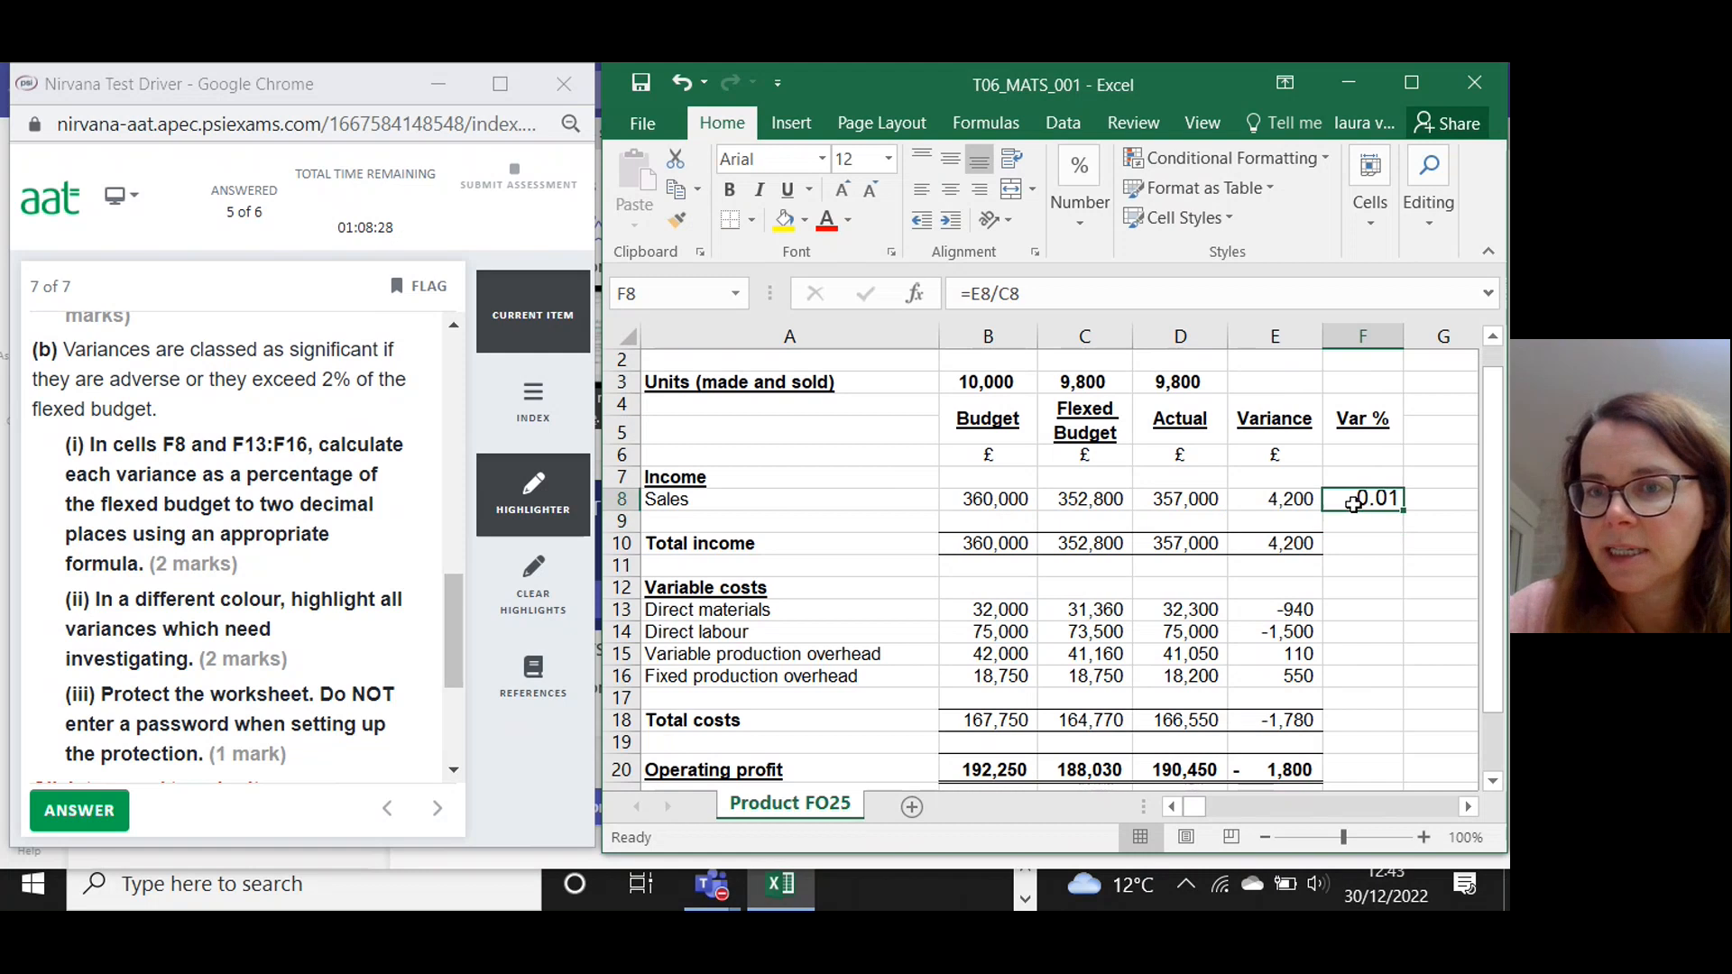
click(1080, 176)
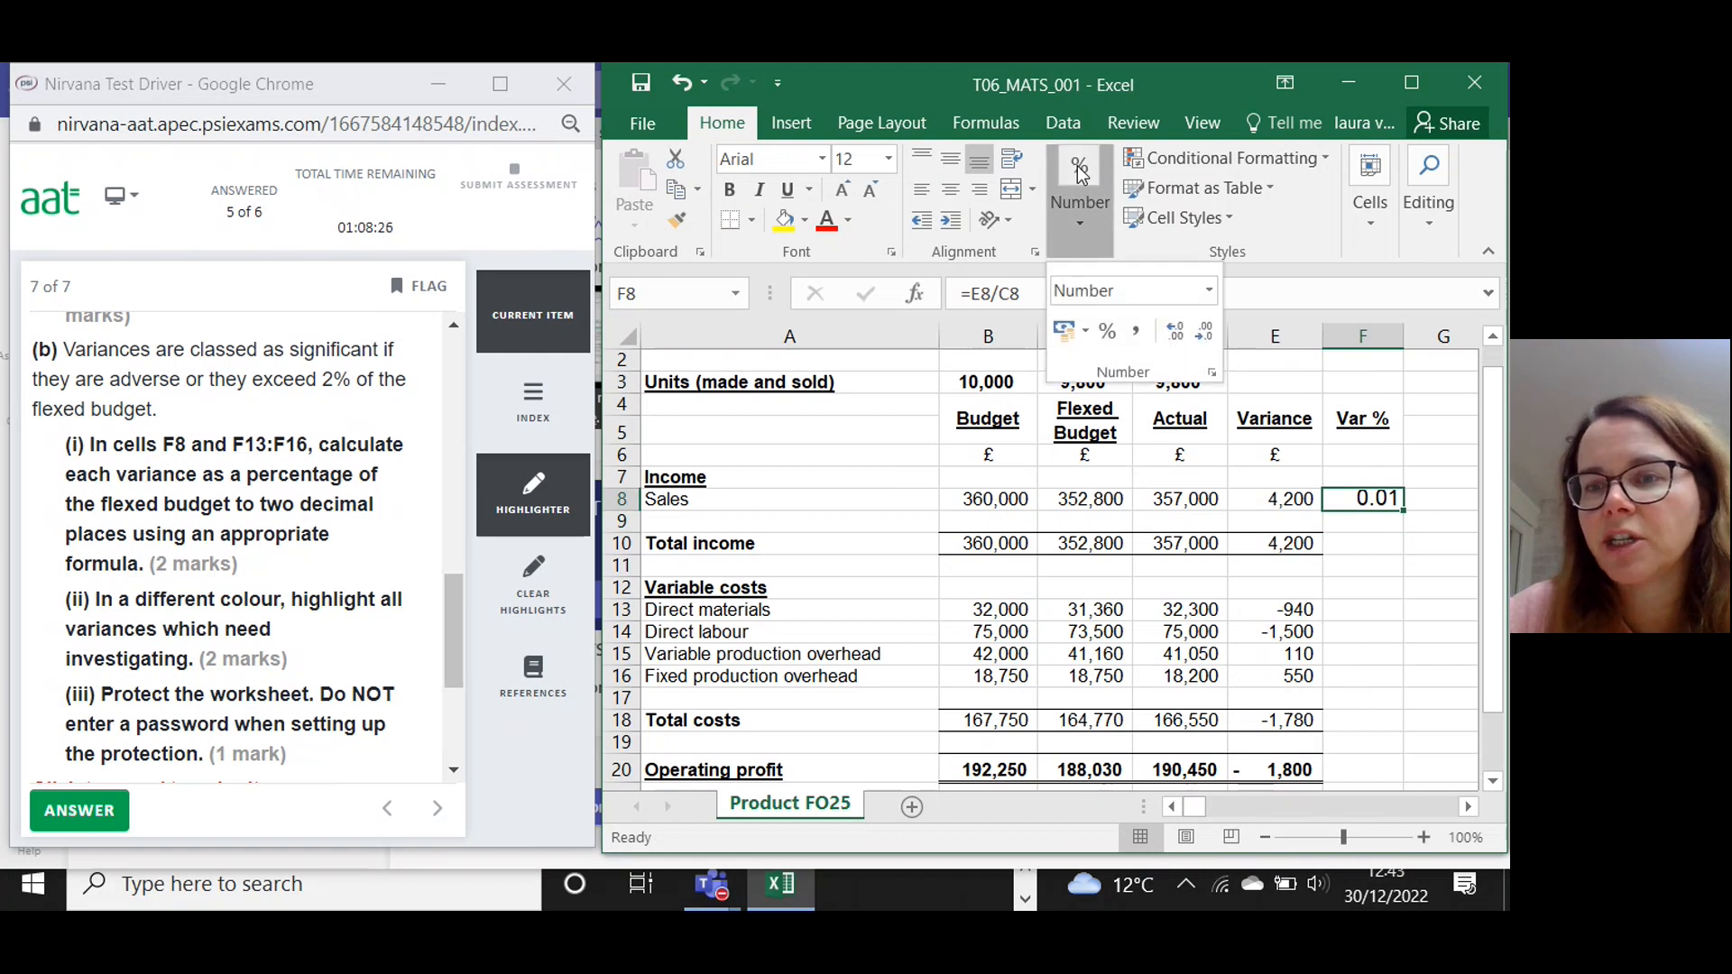
click(1108, 334)
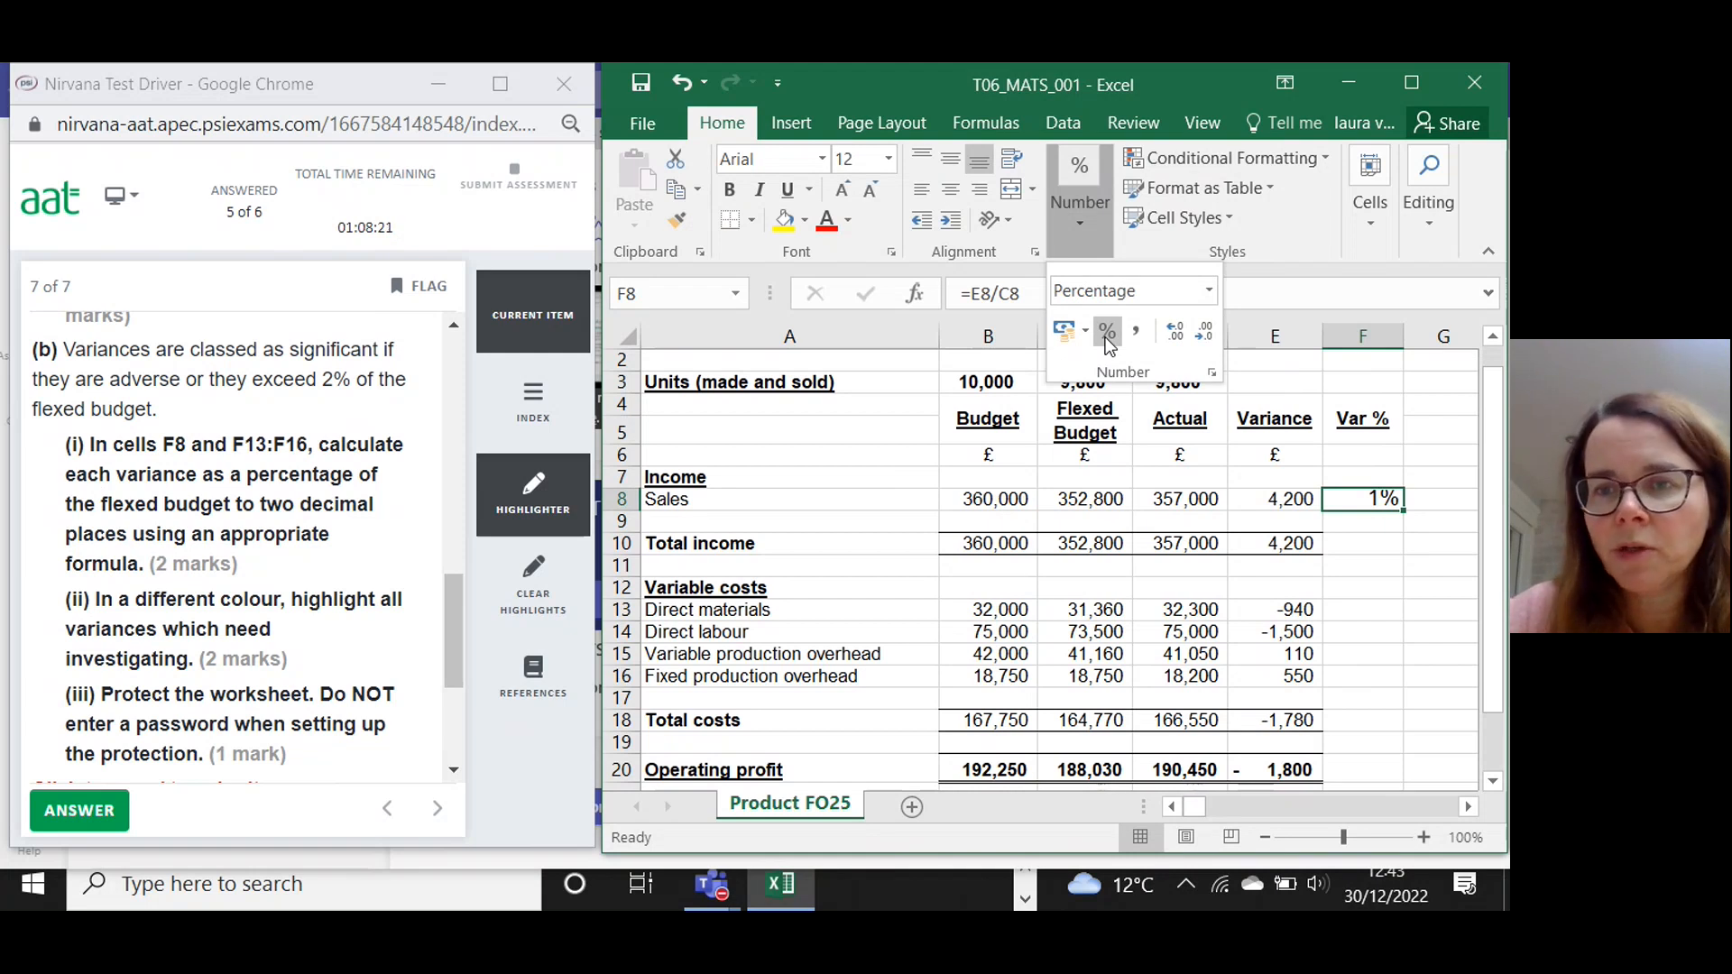
click(1177, 335)
click(1177, 336)
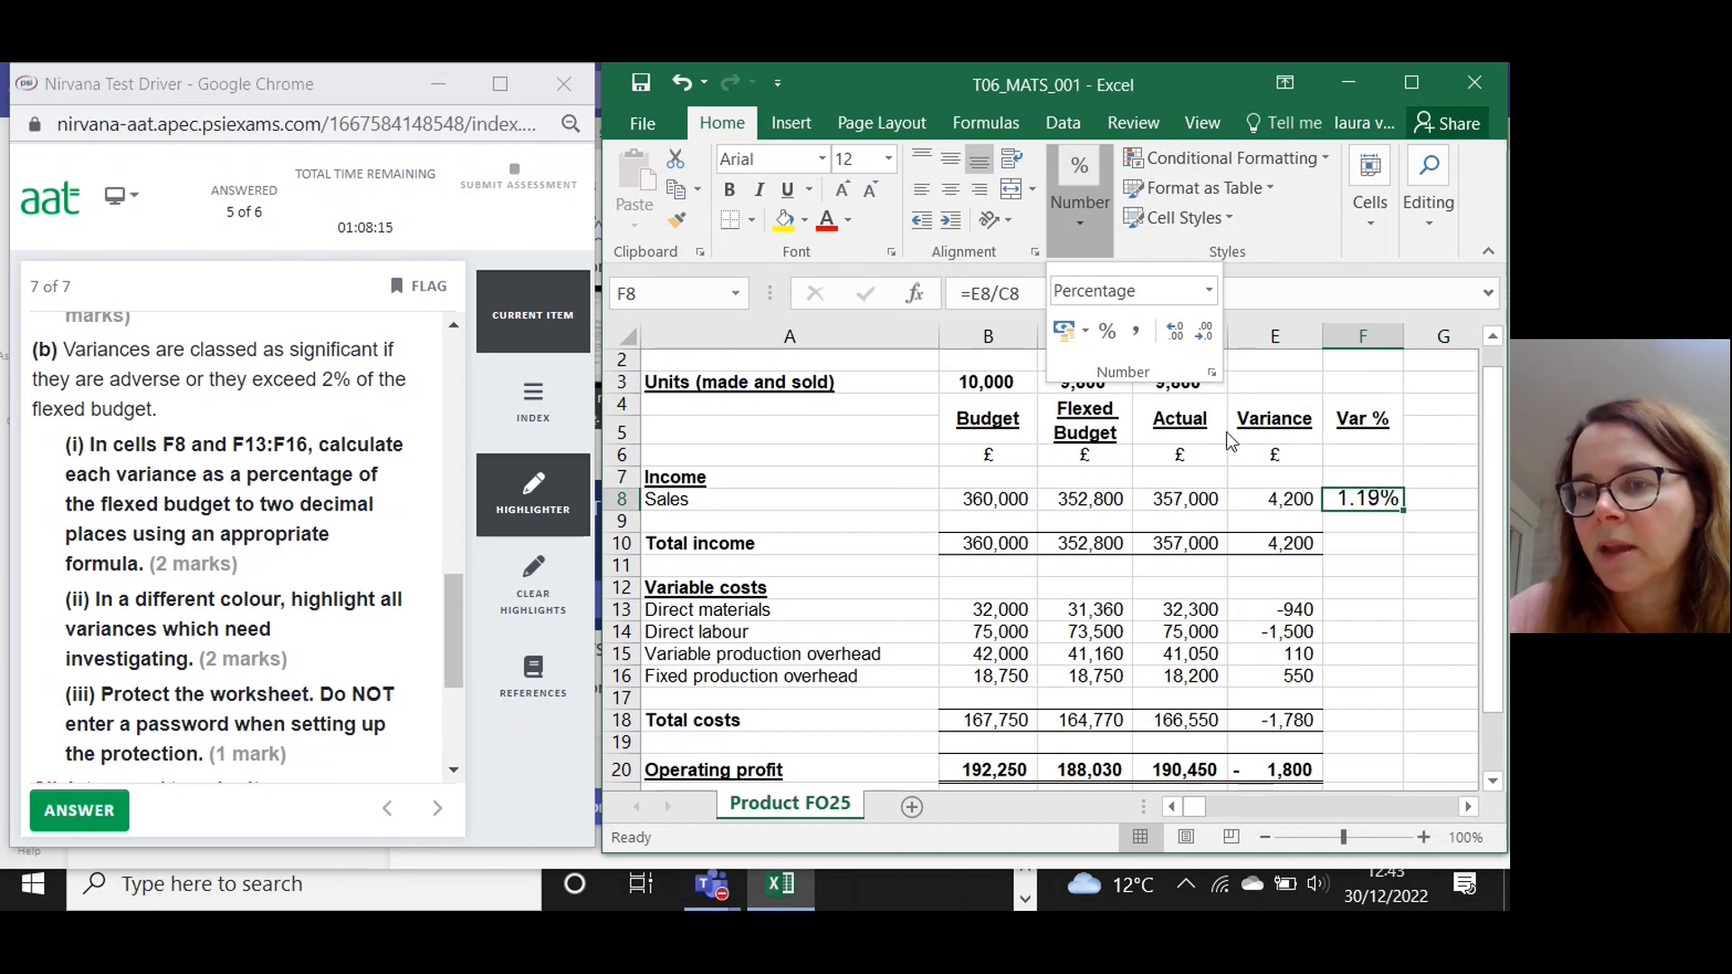
click(1353, 568)
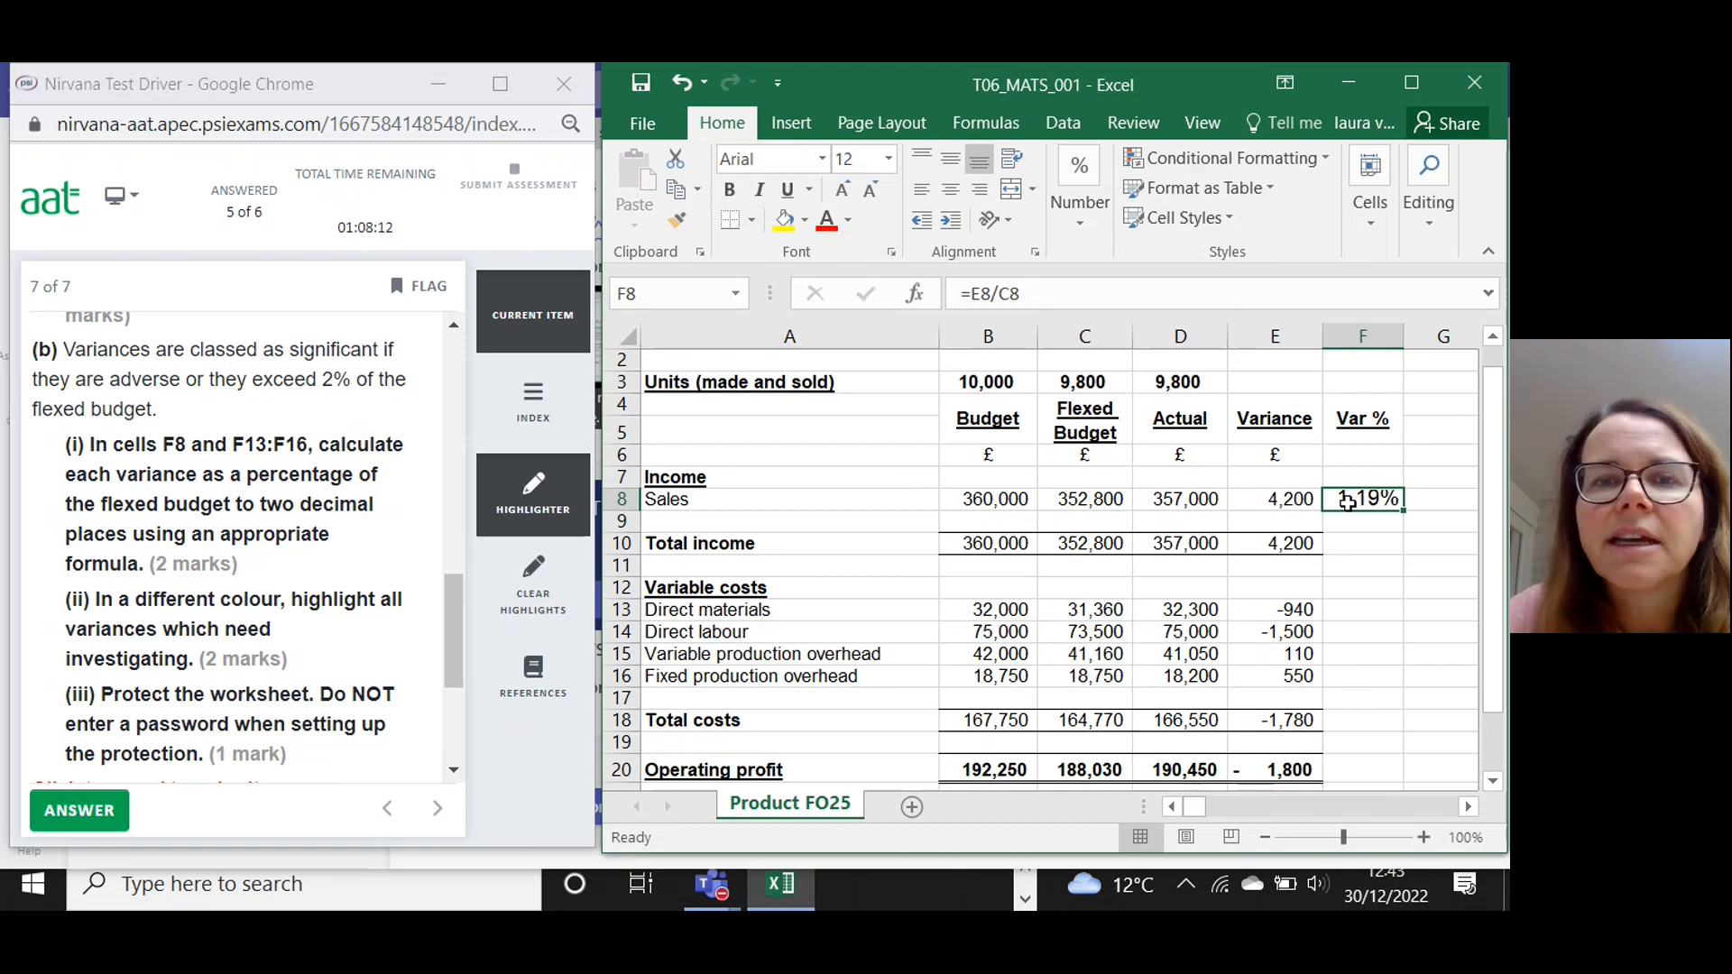
Set the font size of the whole Var % column F to 10.
click(1300, 505)
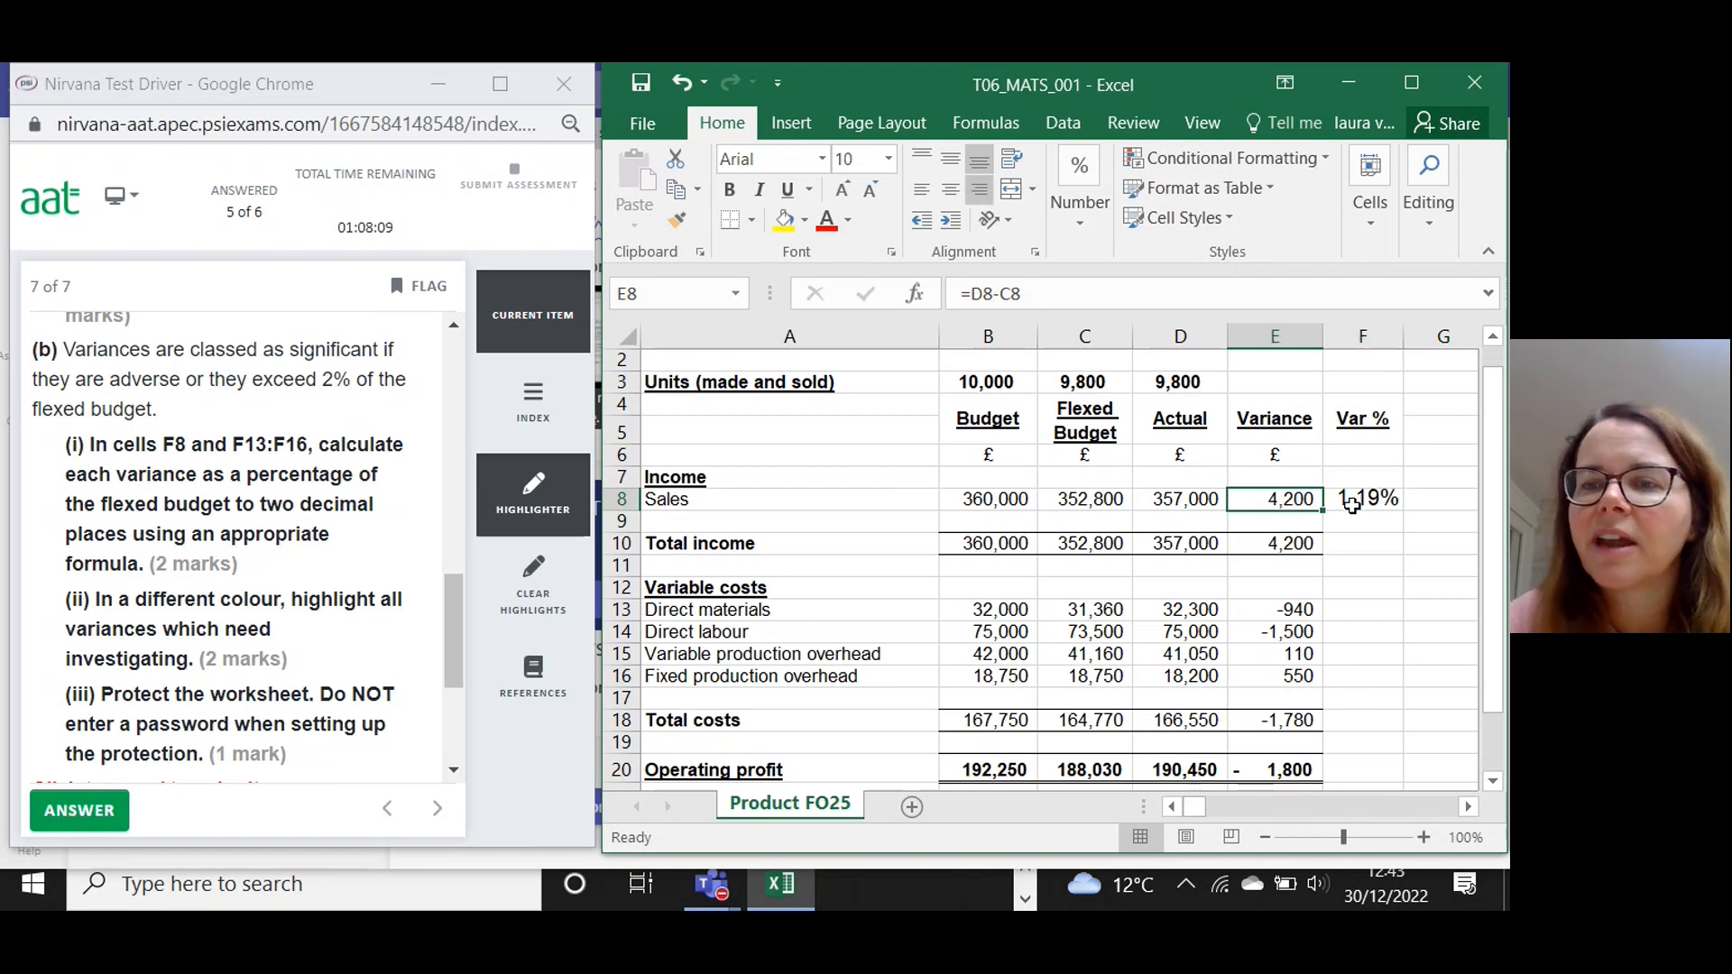
click(1361, 336)
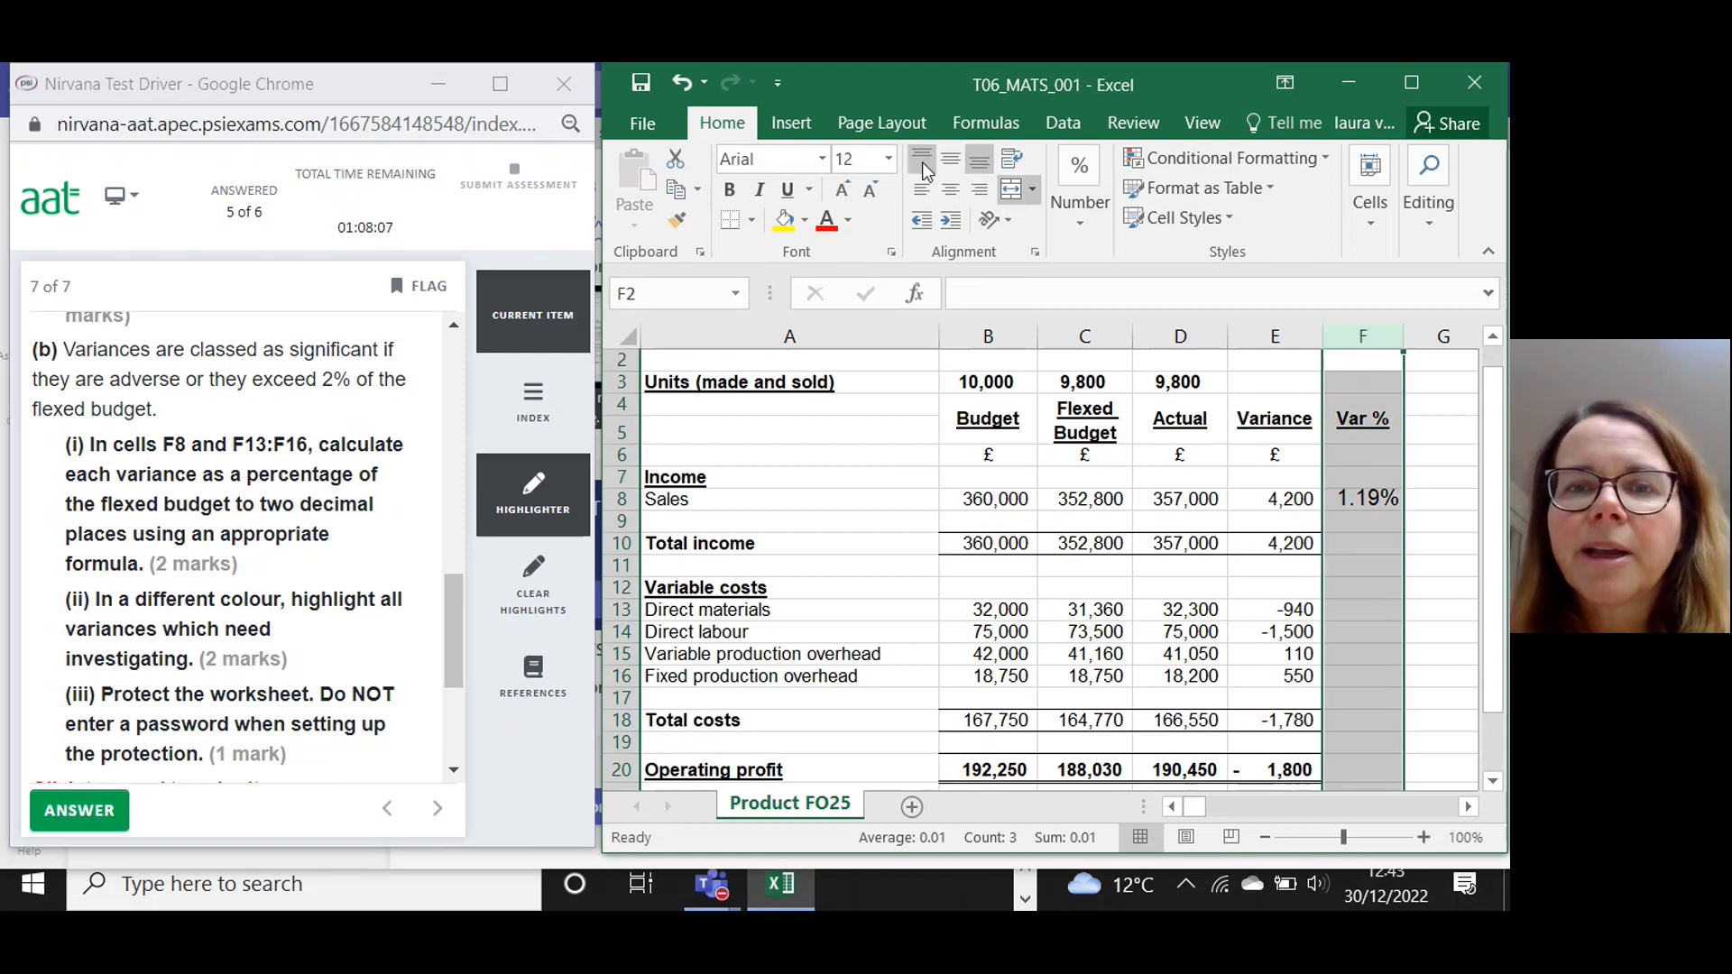
click(889, 160)
click(855, 246)
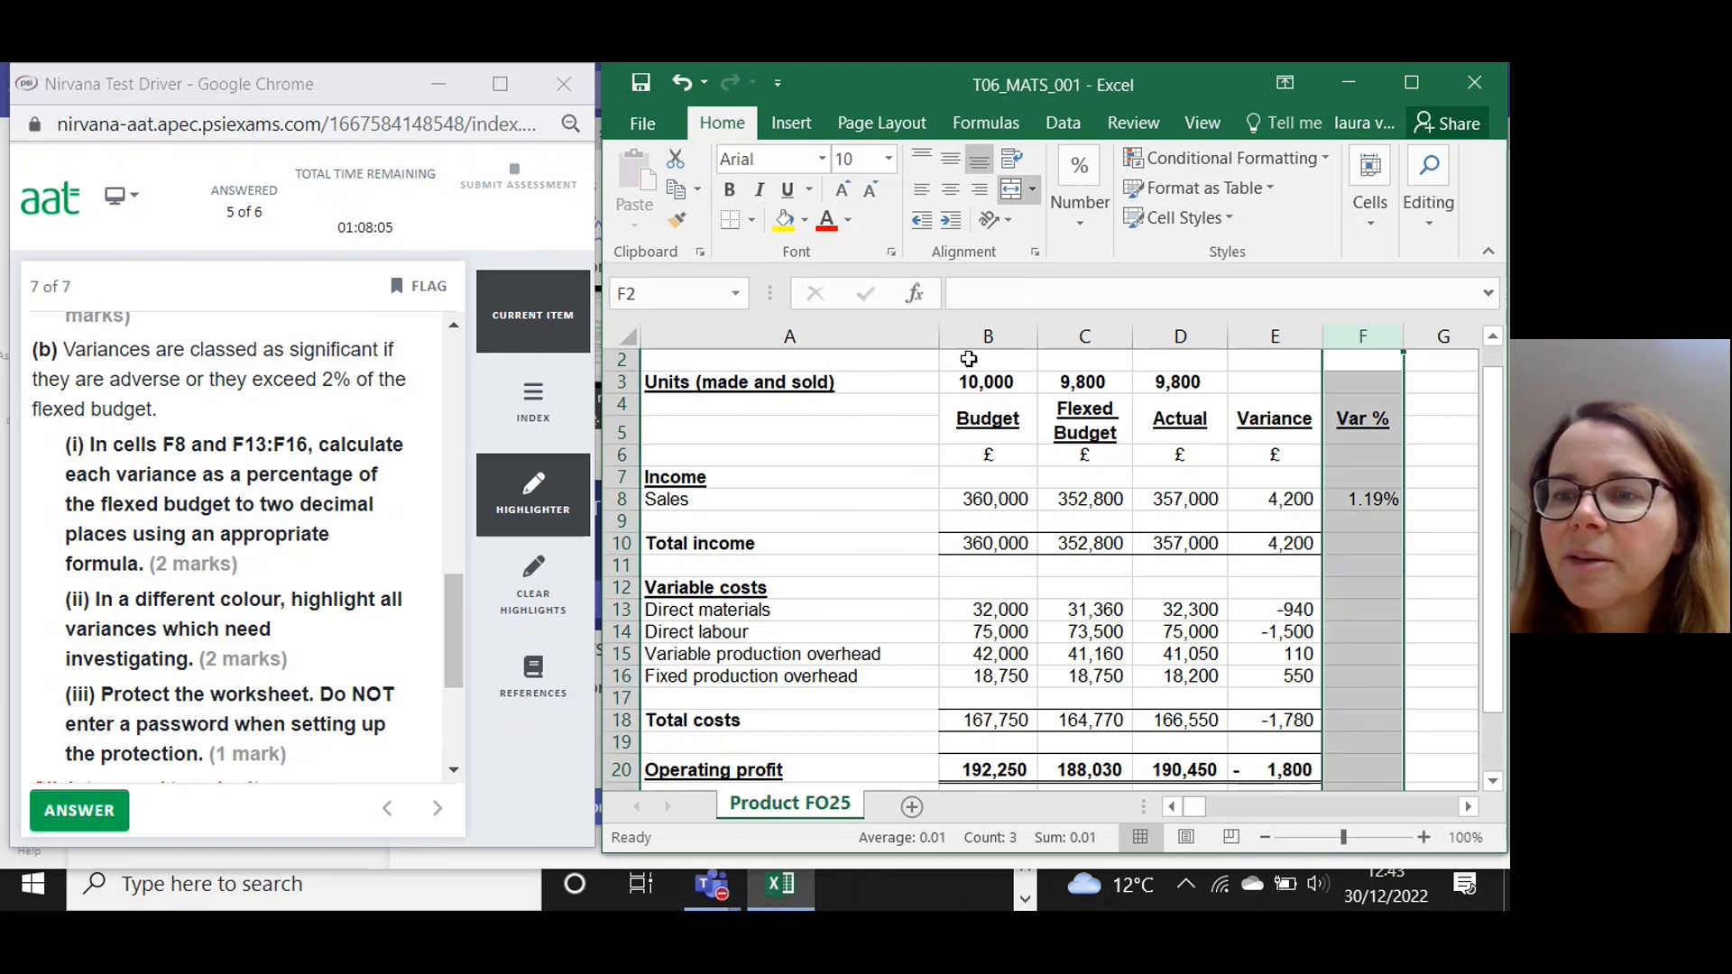
click(1347, 534)
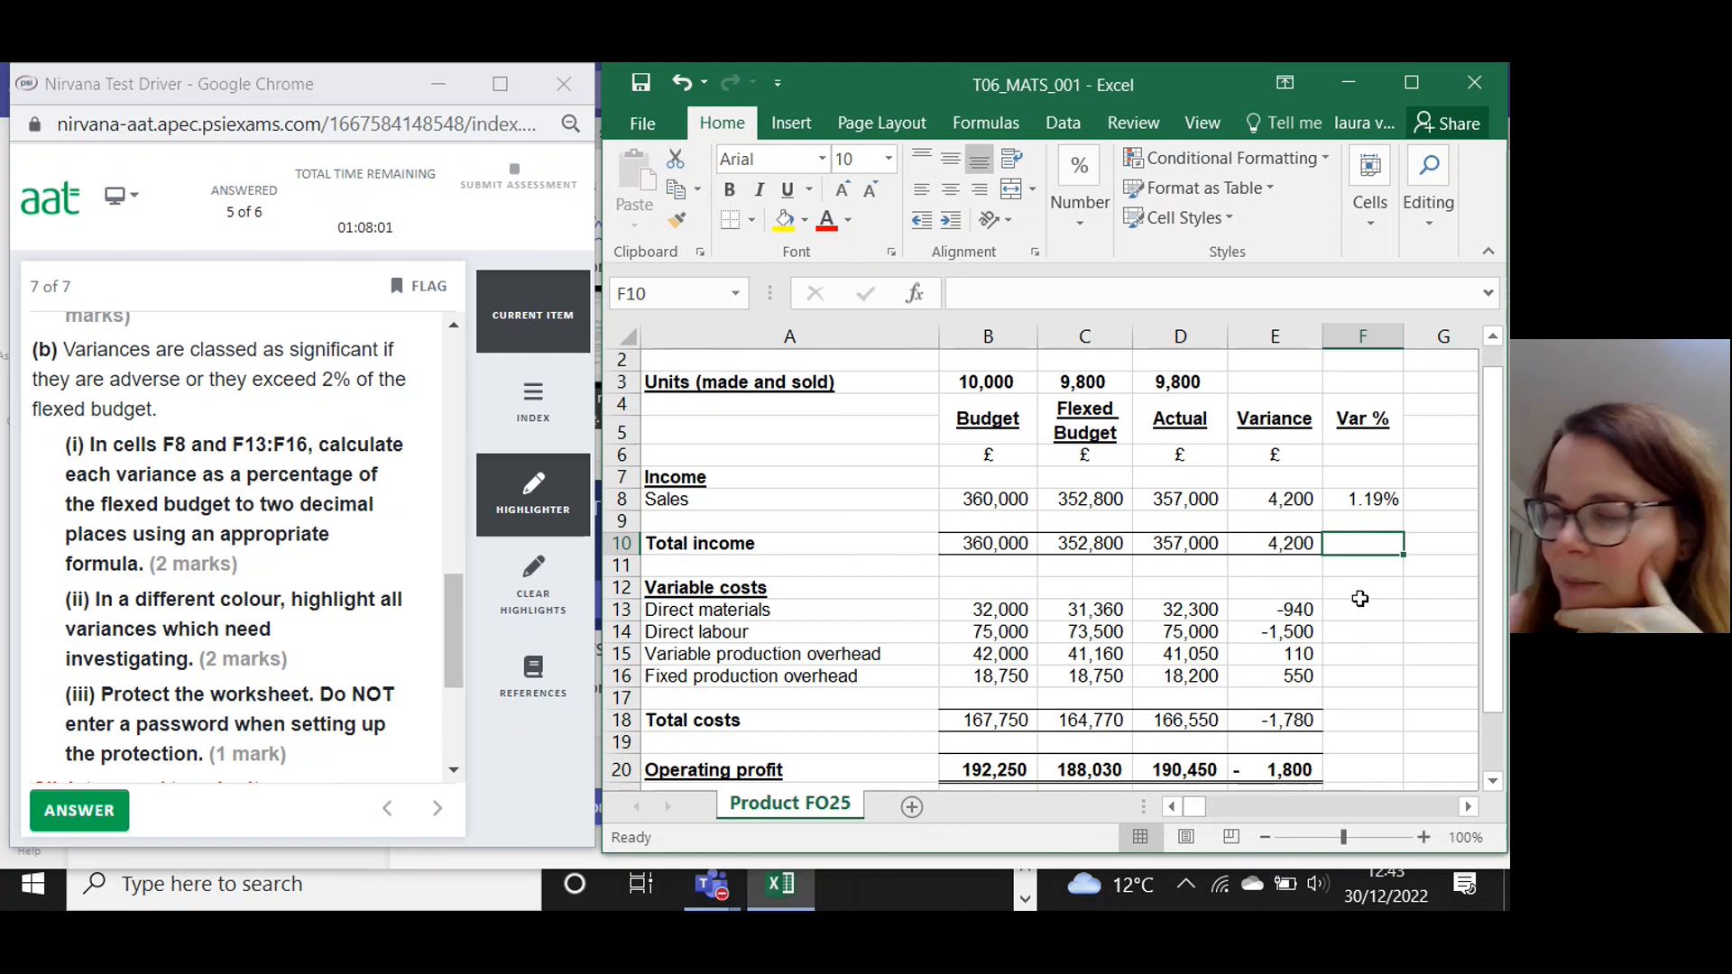
Copy the F8 percentage formula to F13:F16 and highlight requirement (b)(i) in the task instructions.
click(1359, 498)
right_click(1359, 498)
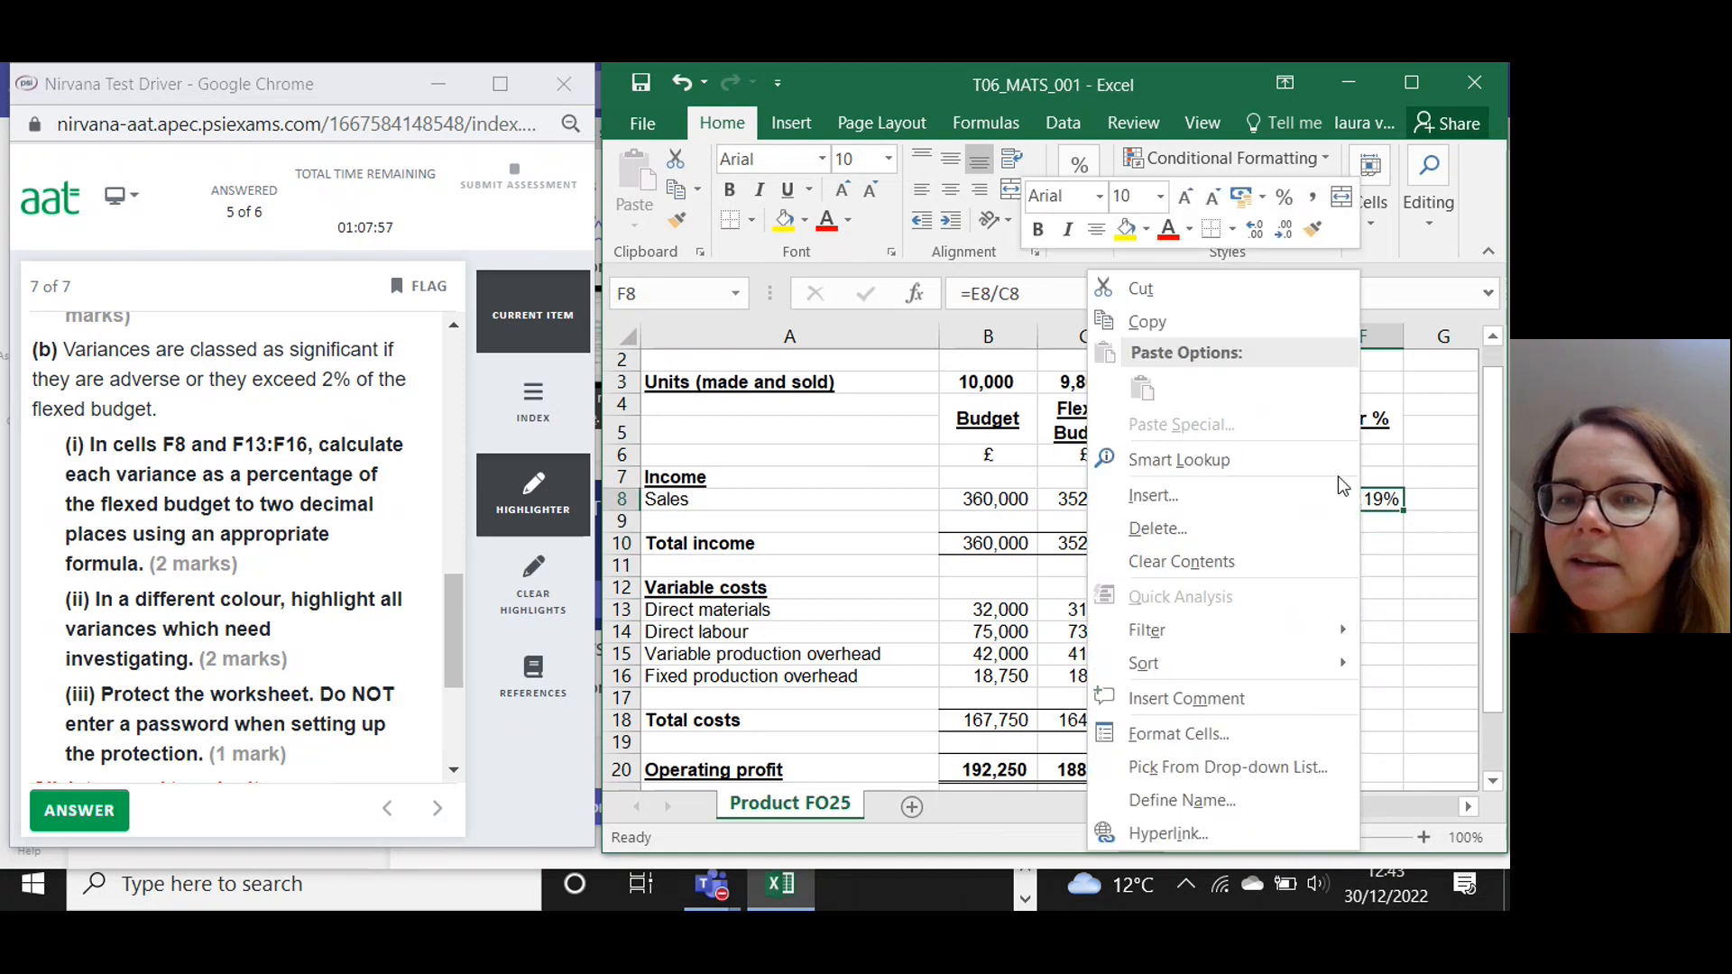
click(1206, 333)
drag(1360, 612, 1353, 676)
right_click(1353, 676)
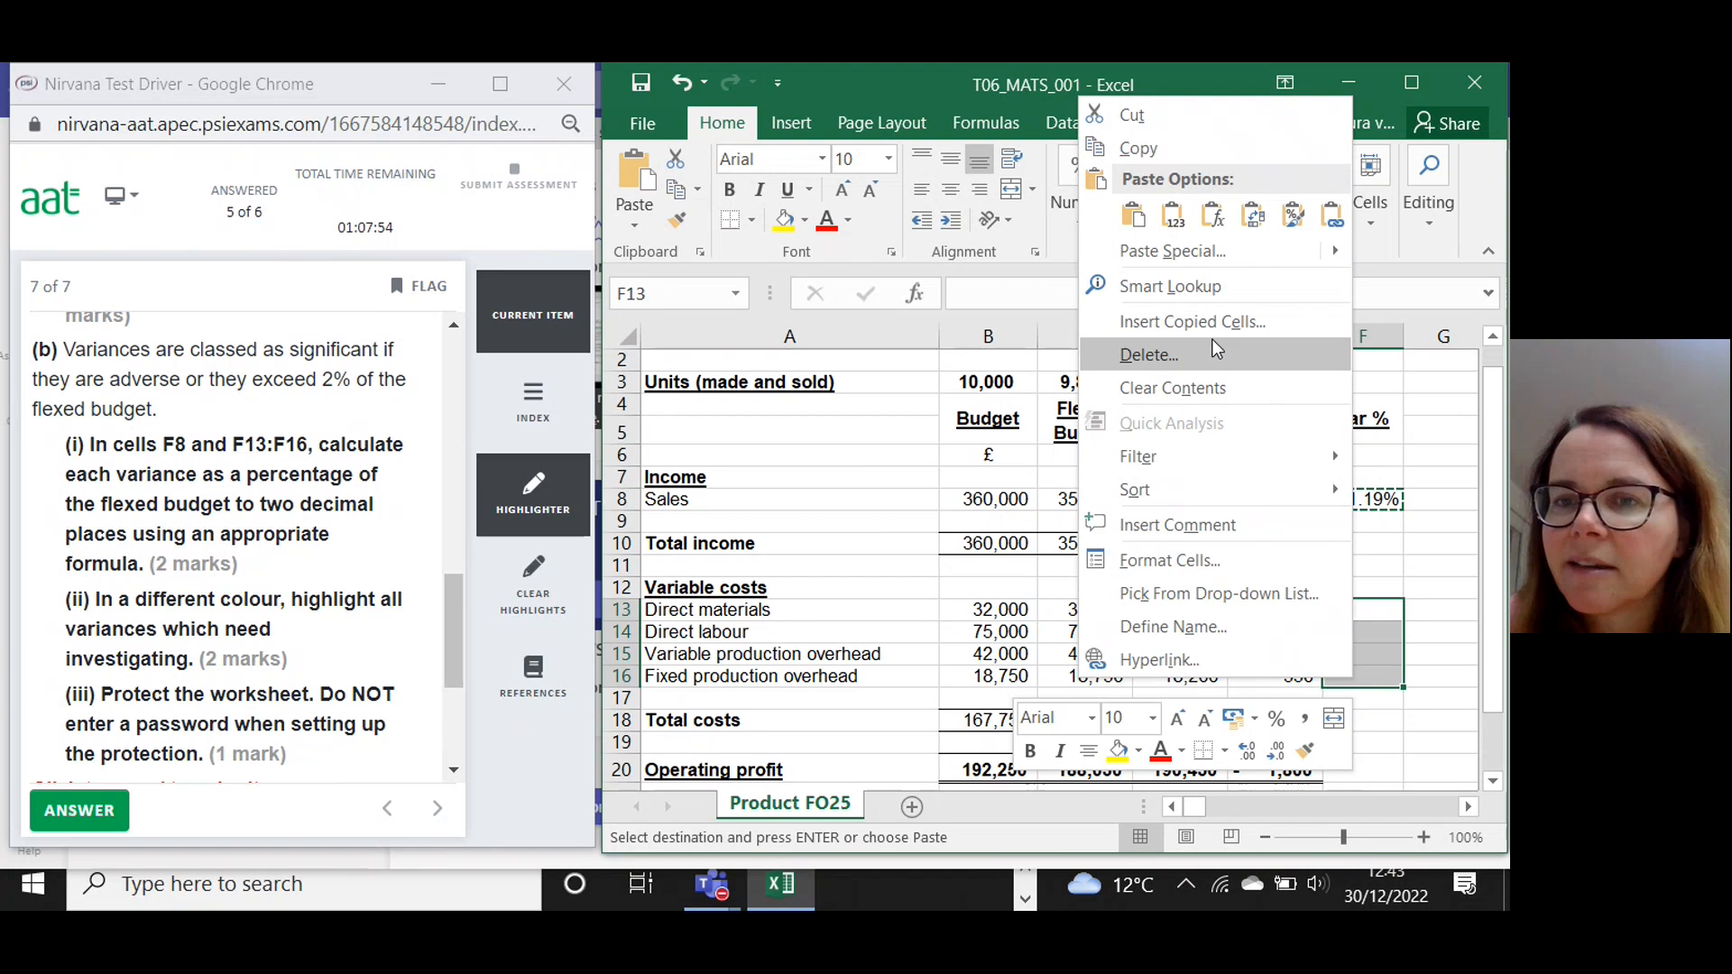
click(1113, 236)
click(1362, 566)
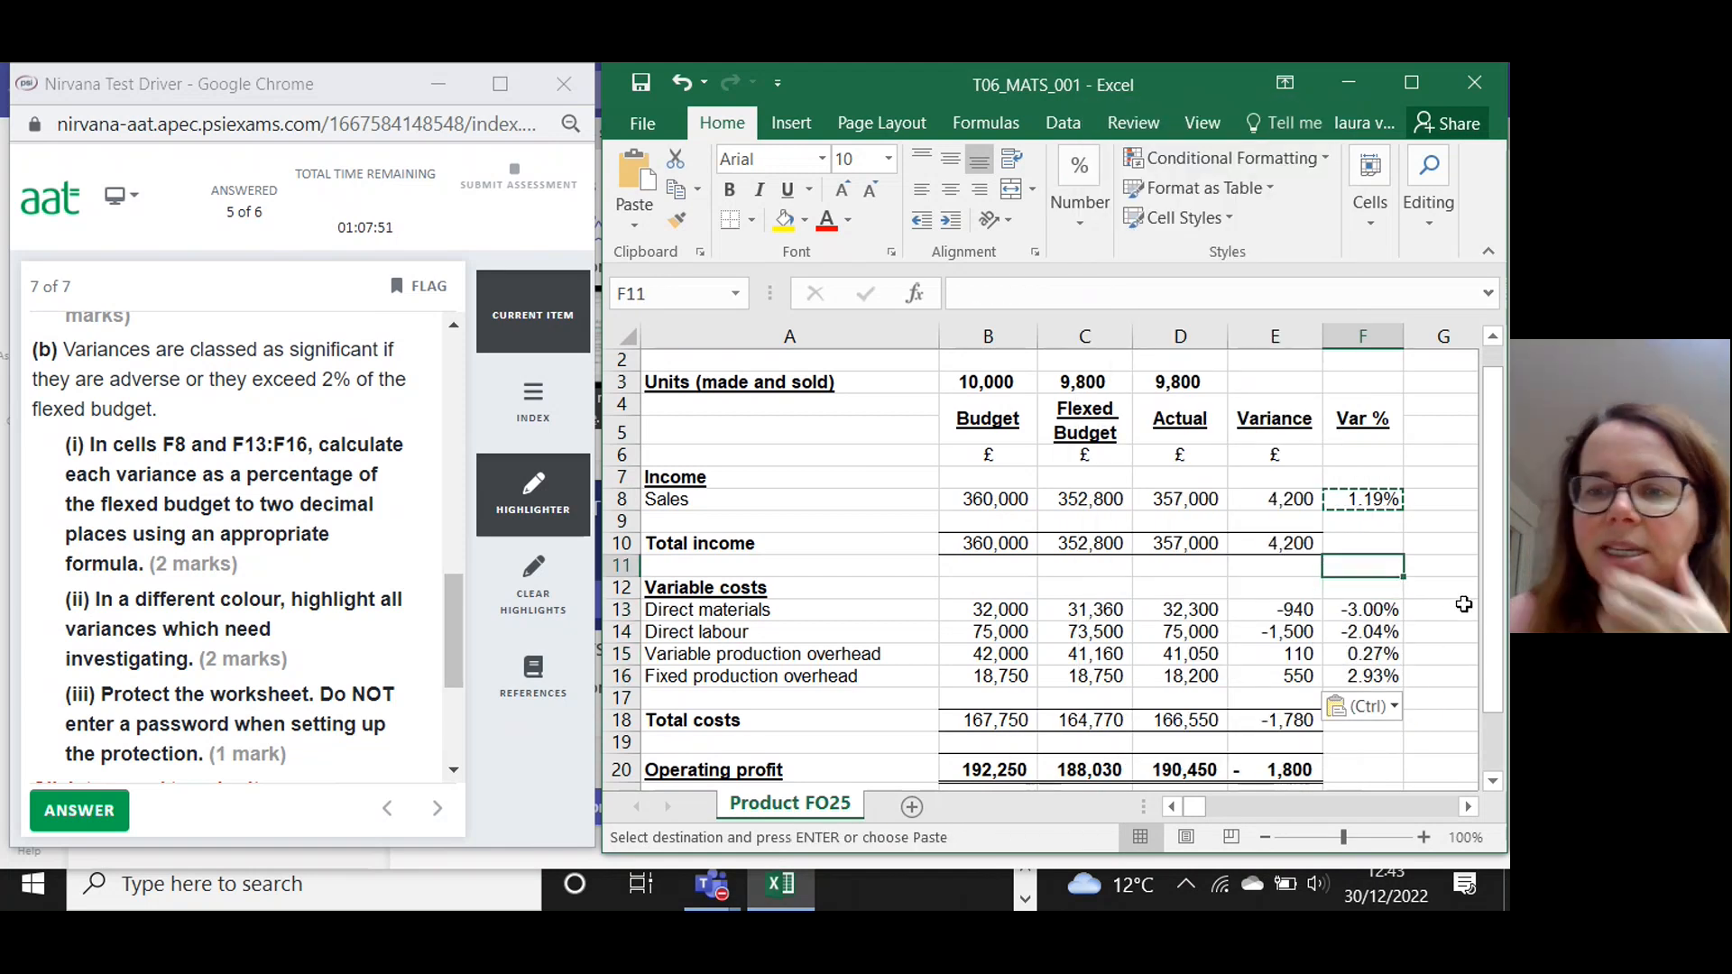
key(Escape)
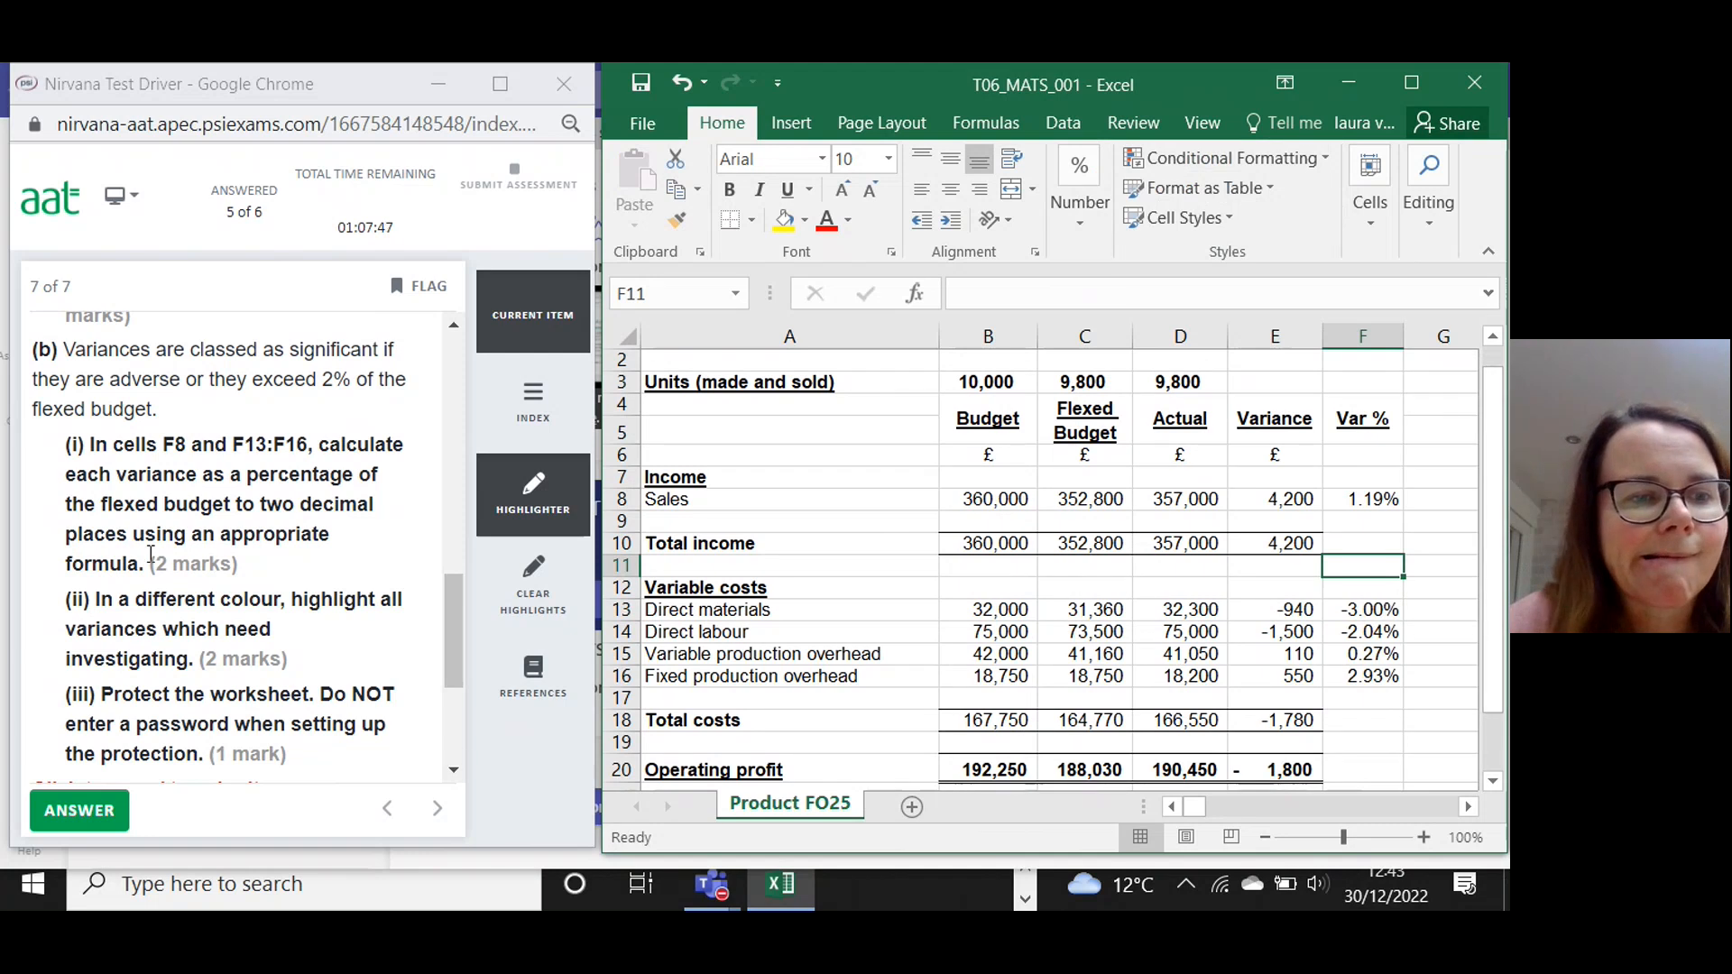
drag(150, 558, 93, 444)
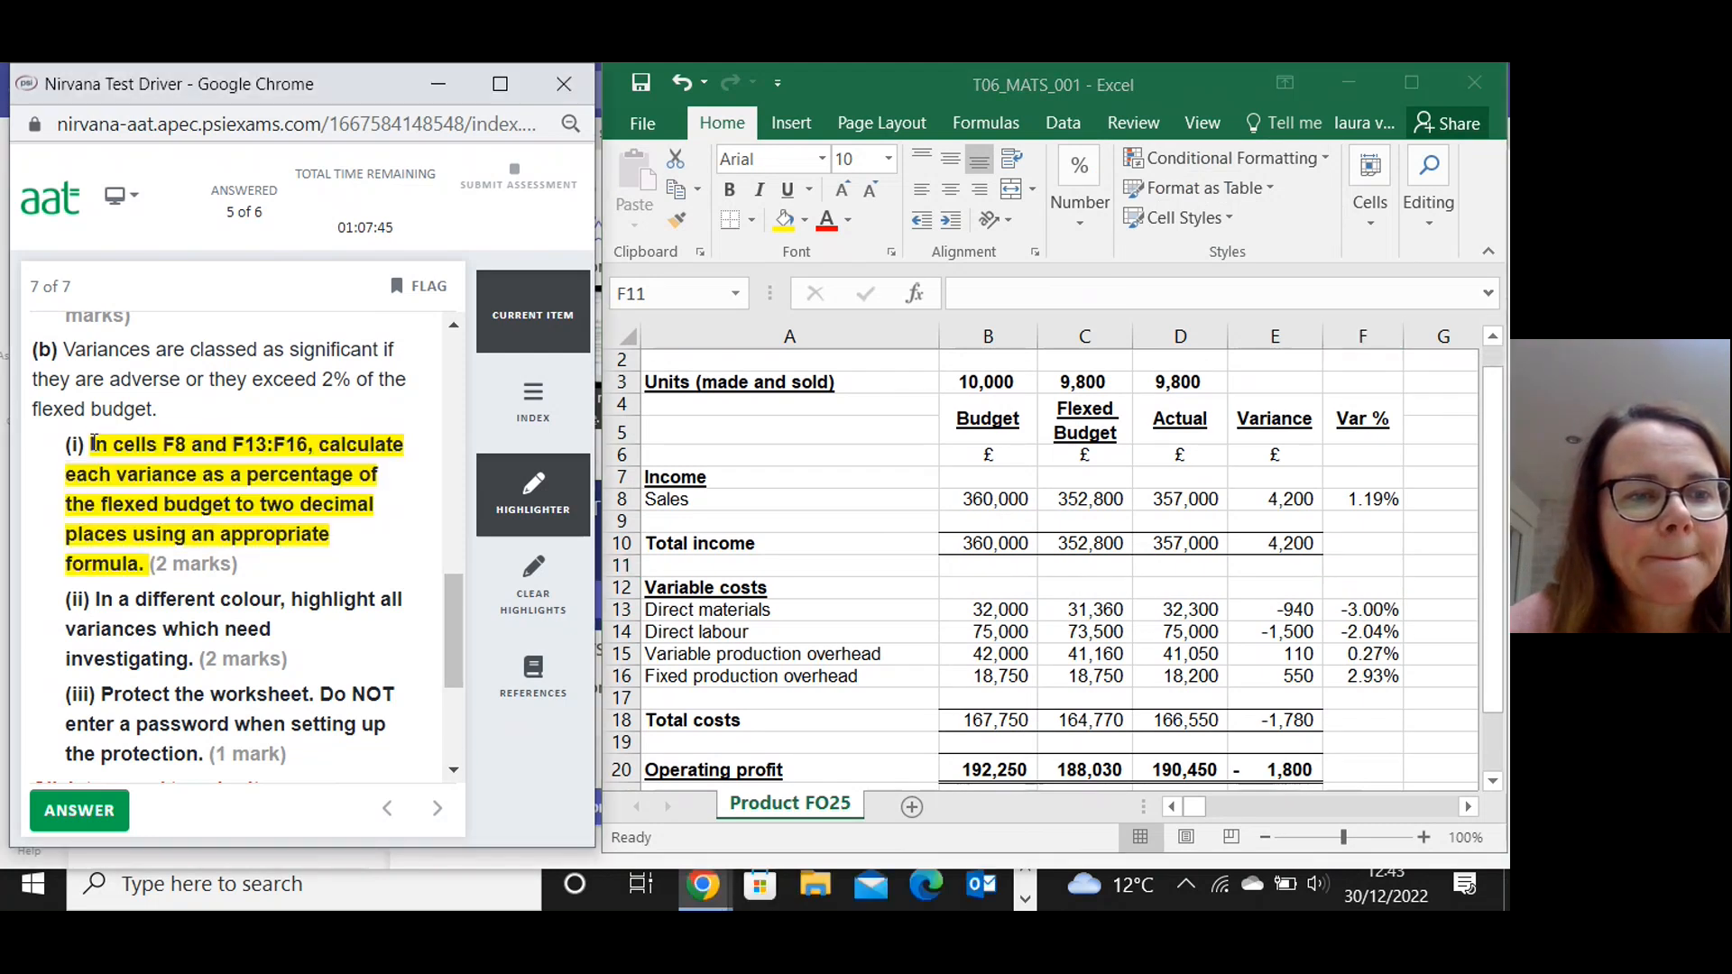
Fill the significant variance percentages F13, F14 and F16 with yellow and highlight requirement (b)(ii) in the task instructions.
mouse_move(450, 635)
mouse_down()
mouse_move(455, 679)
mouse_move(448, 608)
mouse_up()
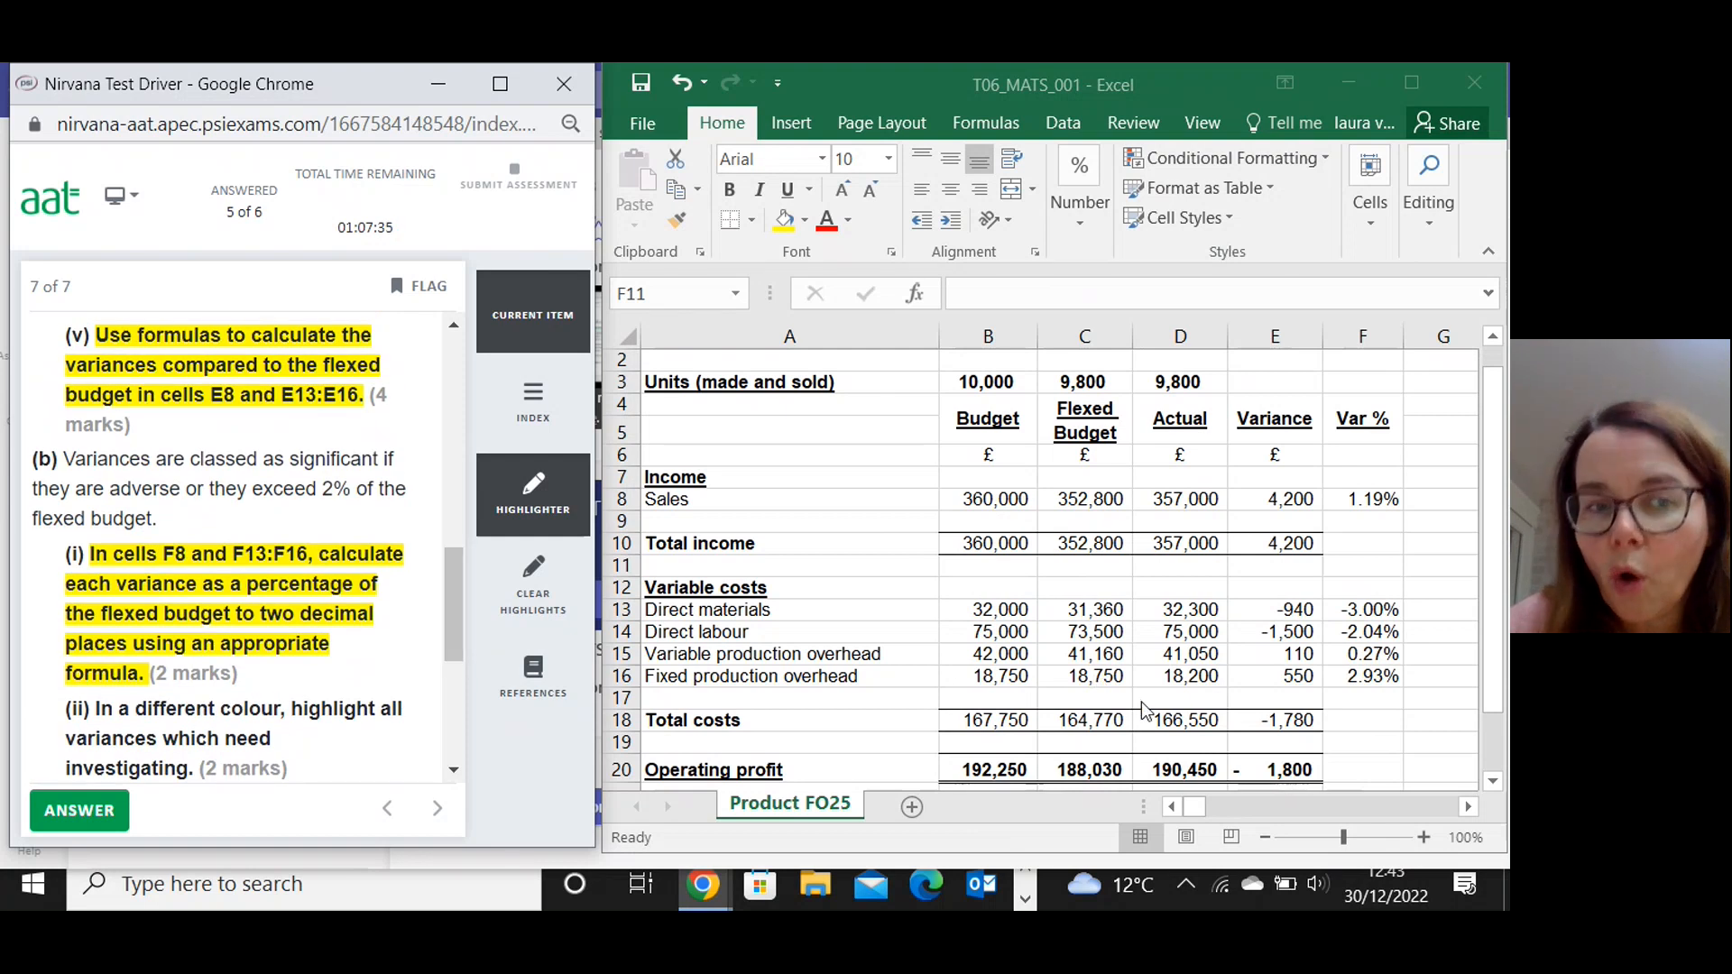
click(1371, 500)
click(1368, 498)
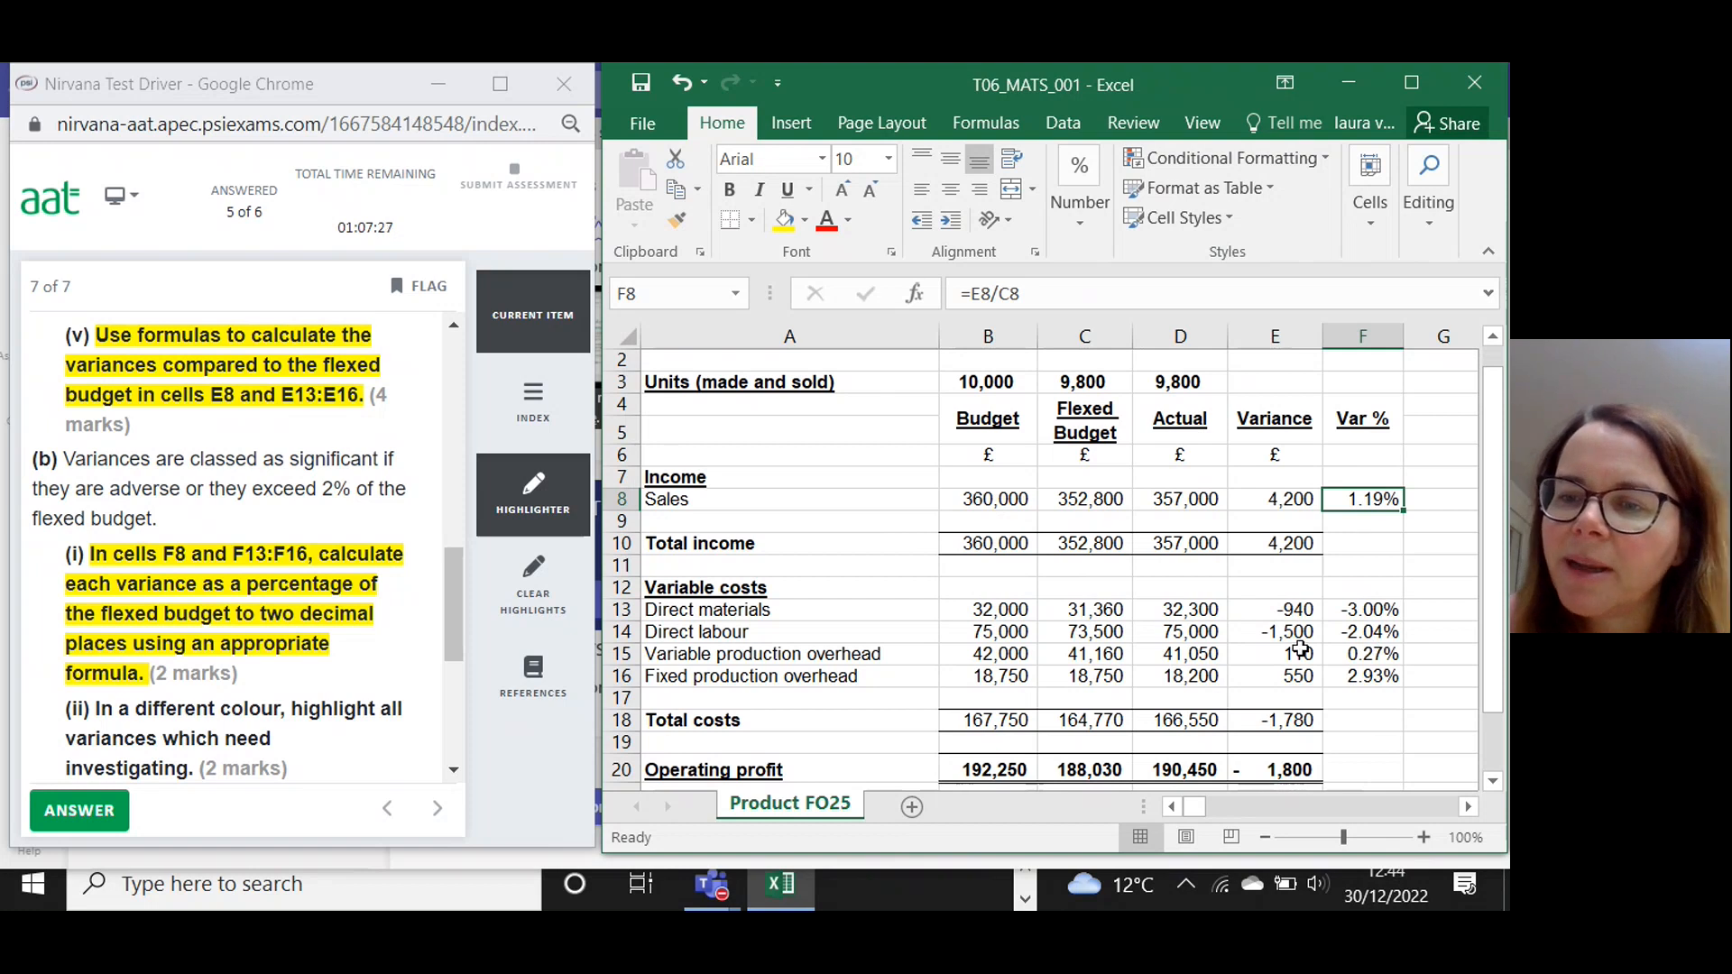
click(1368, 611)
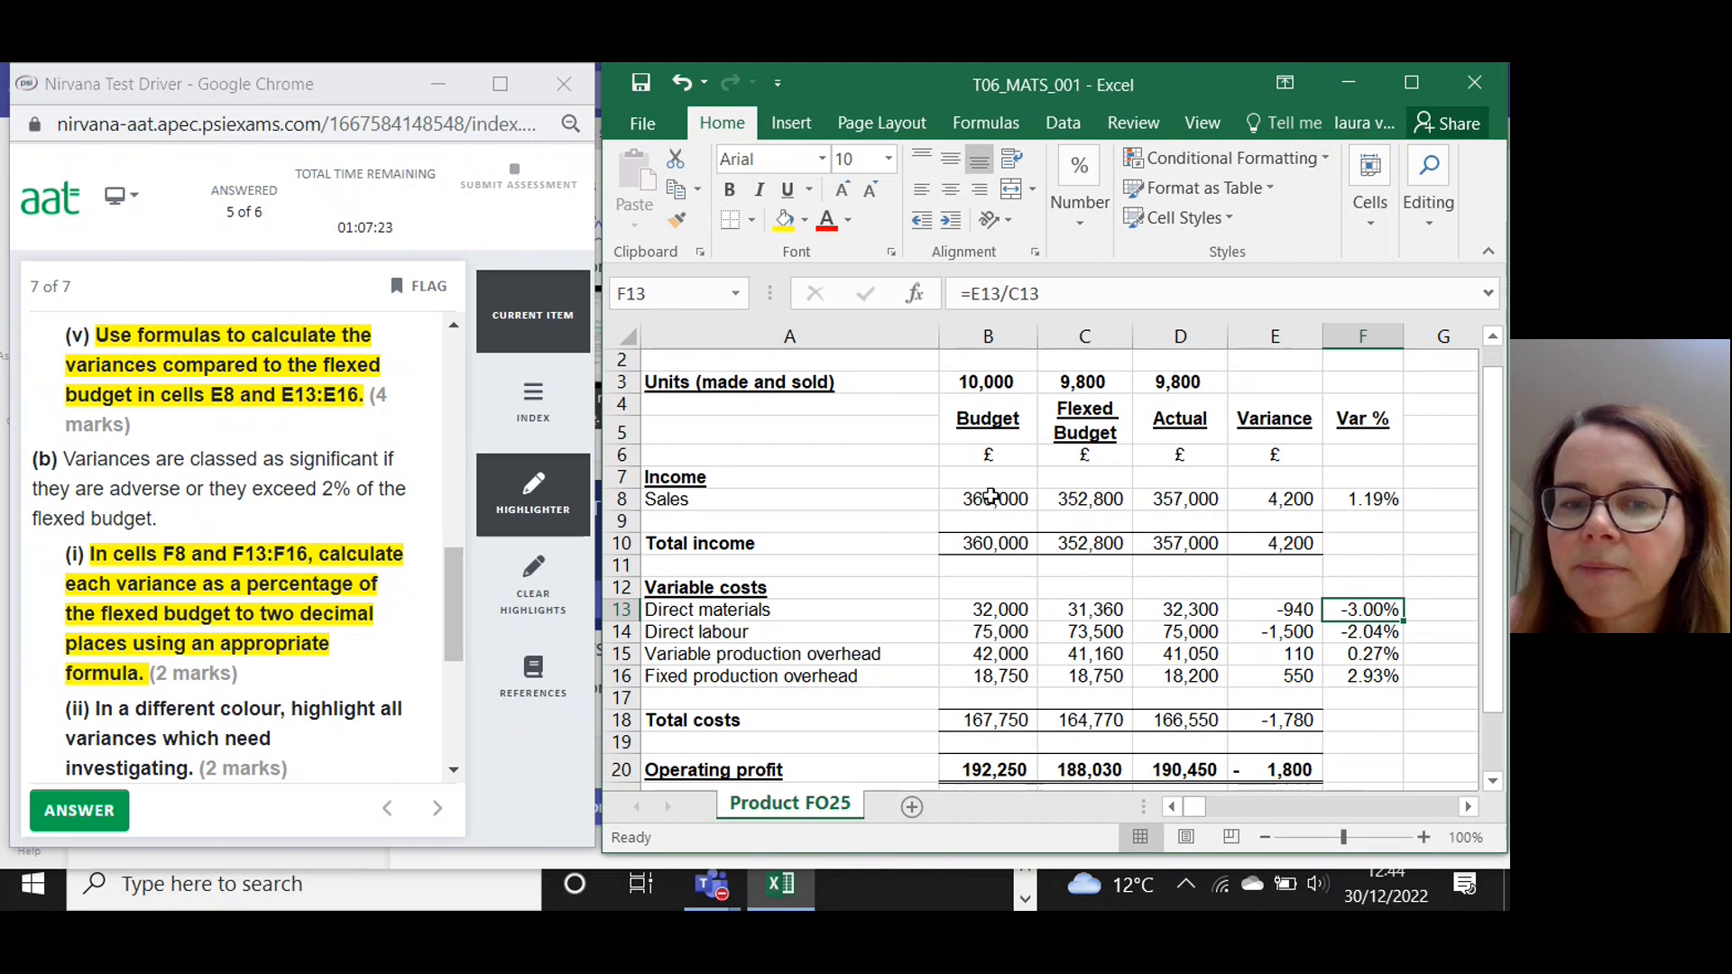
click(784, 222)
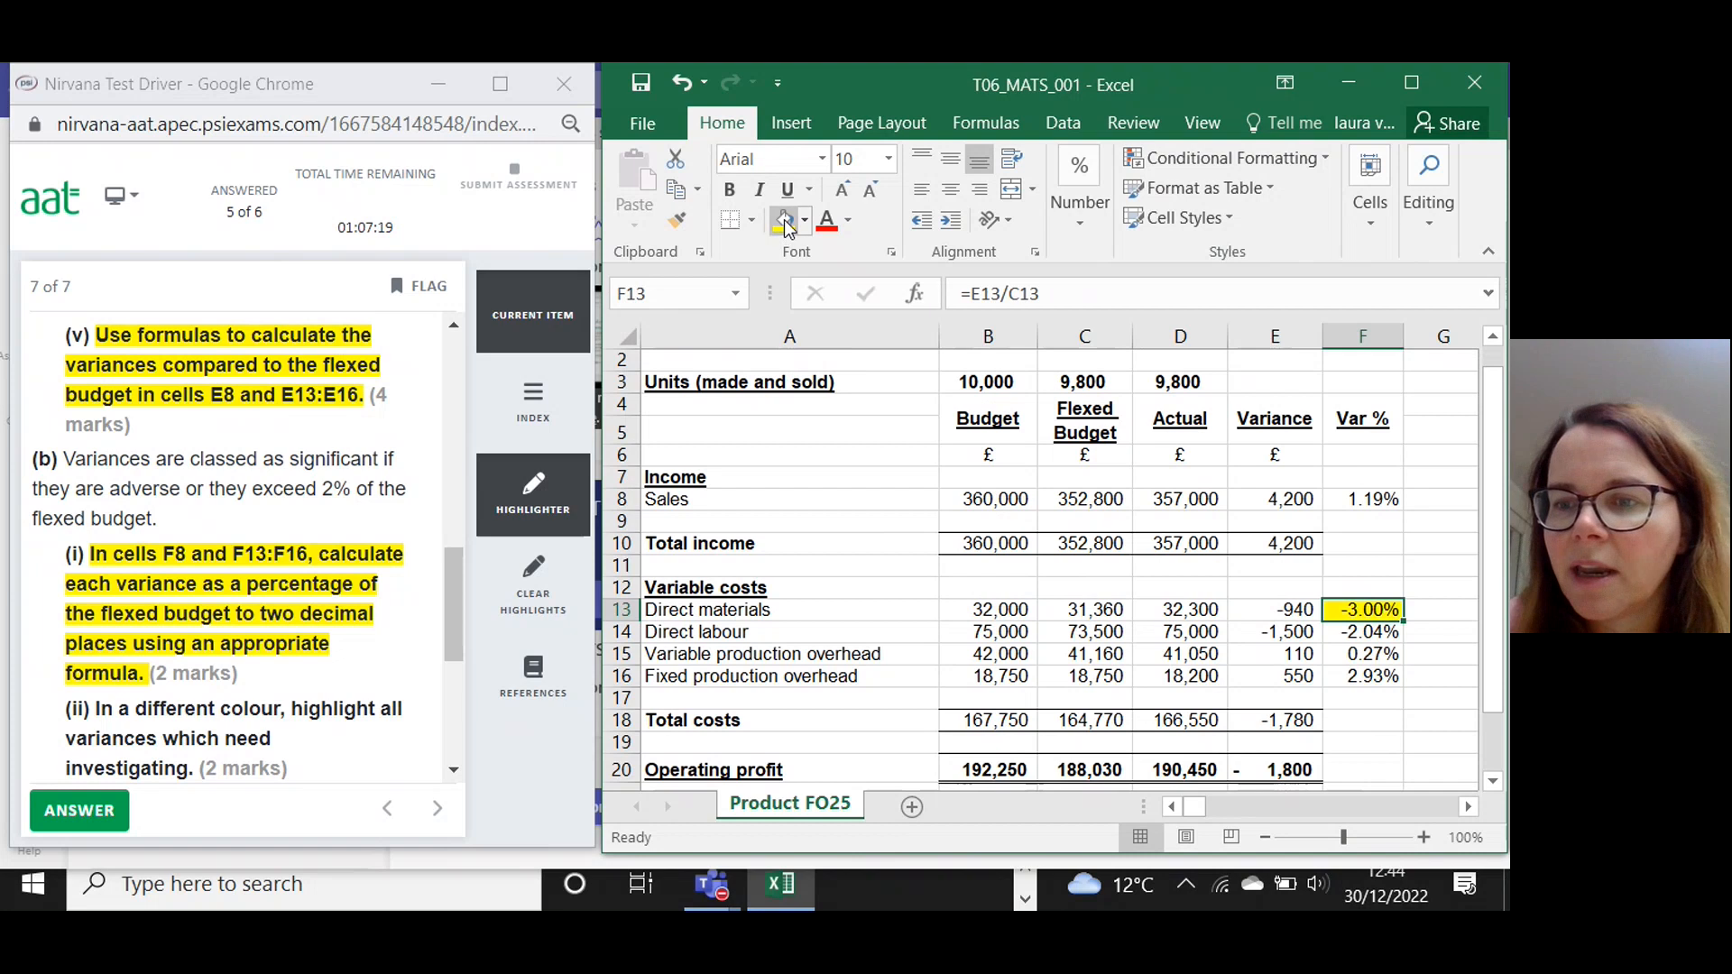
click(1344, 633)
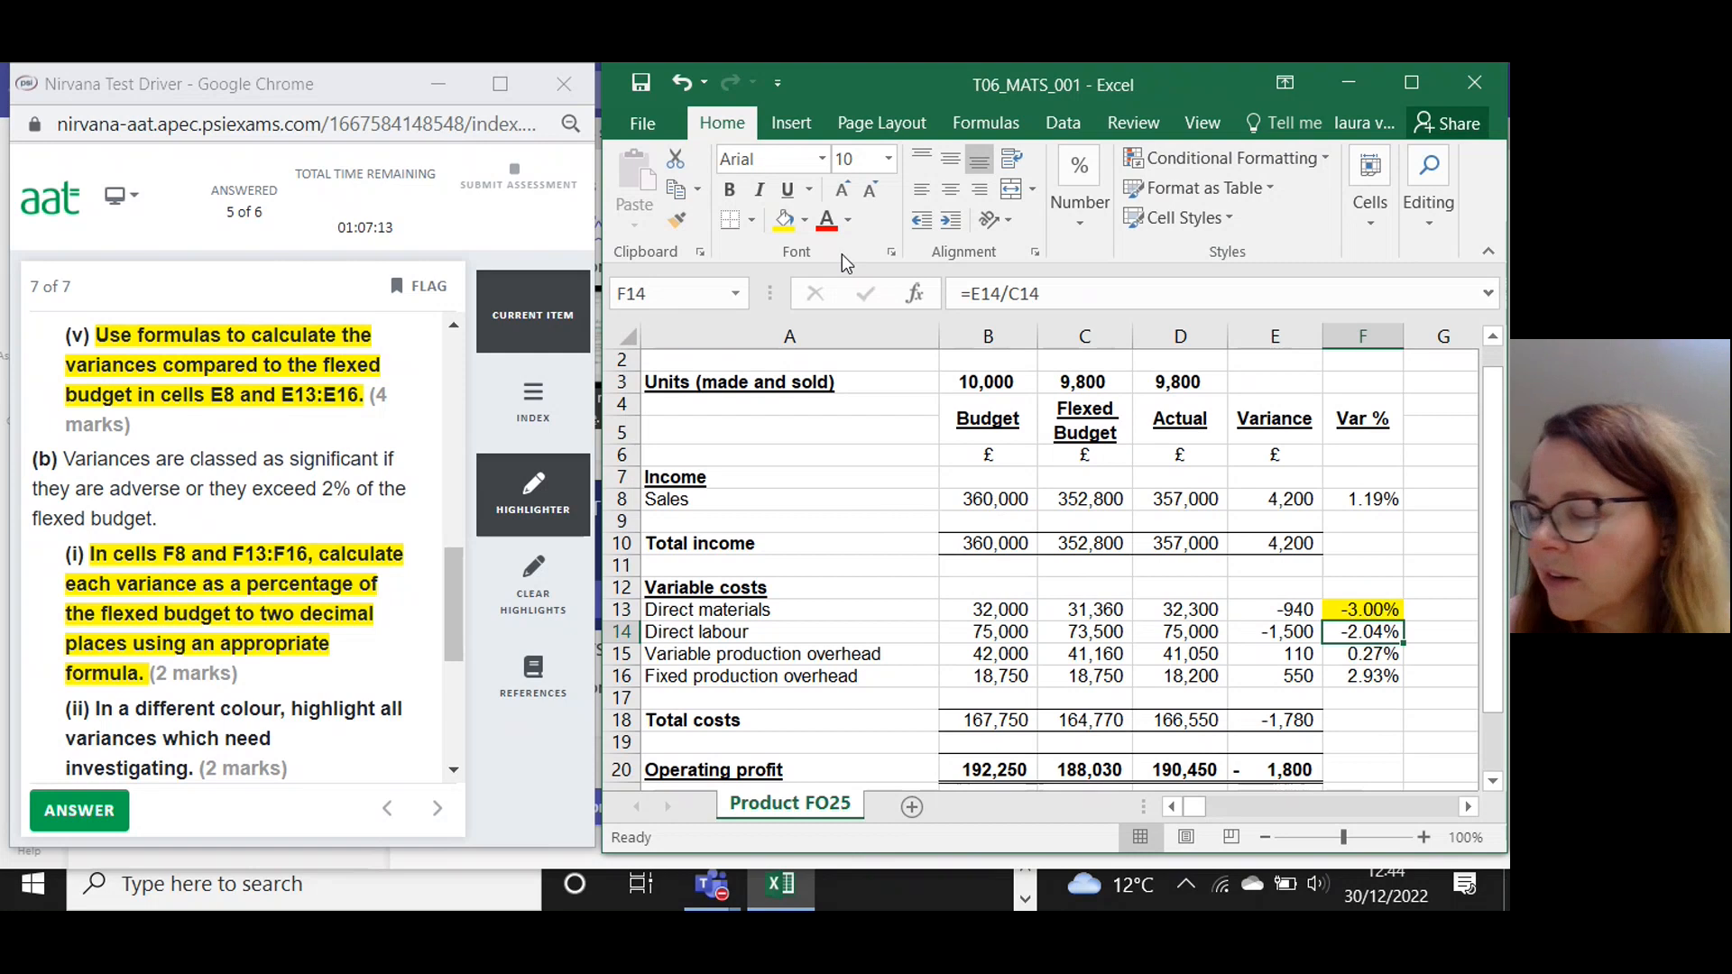
click(784, 224)
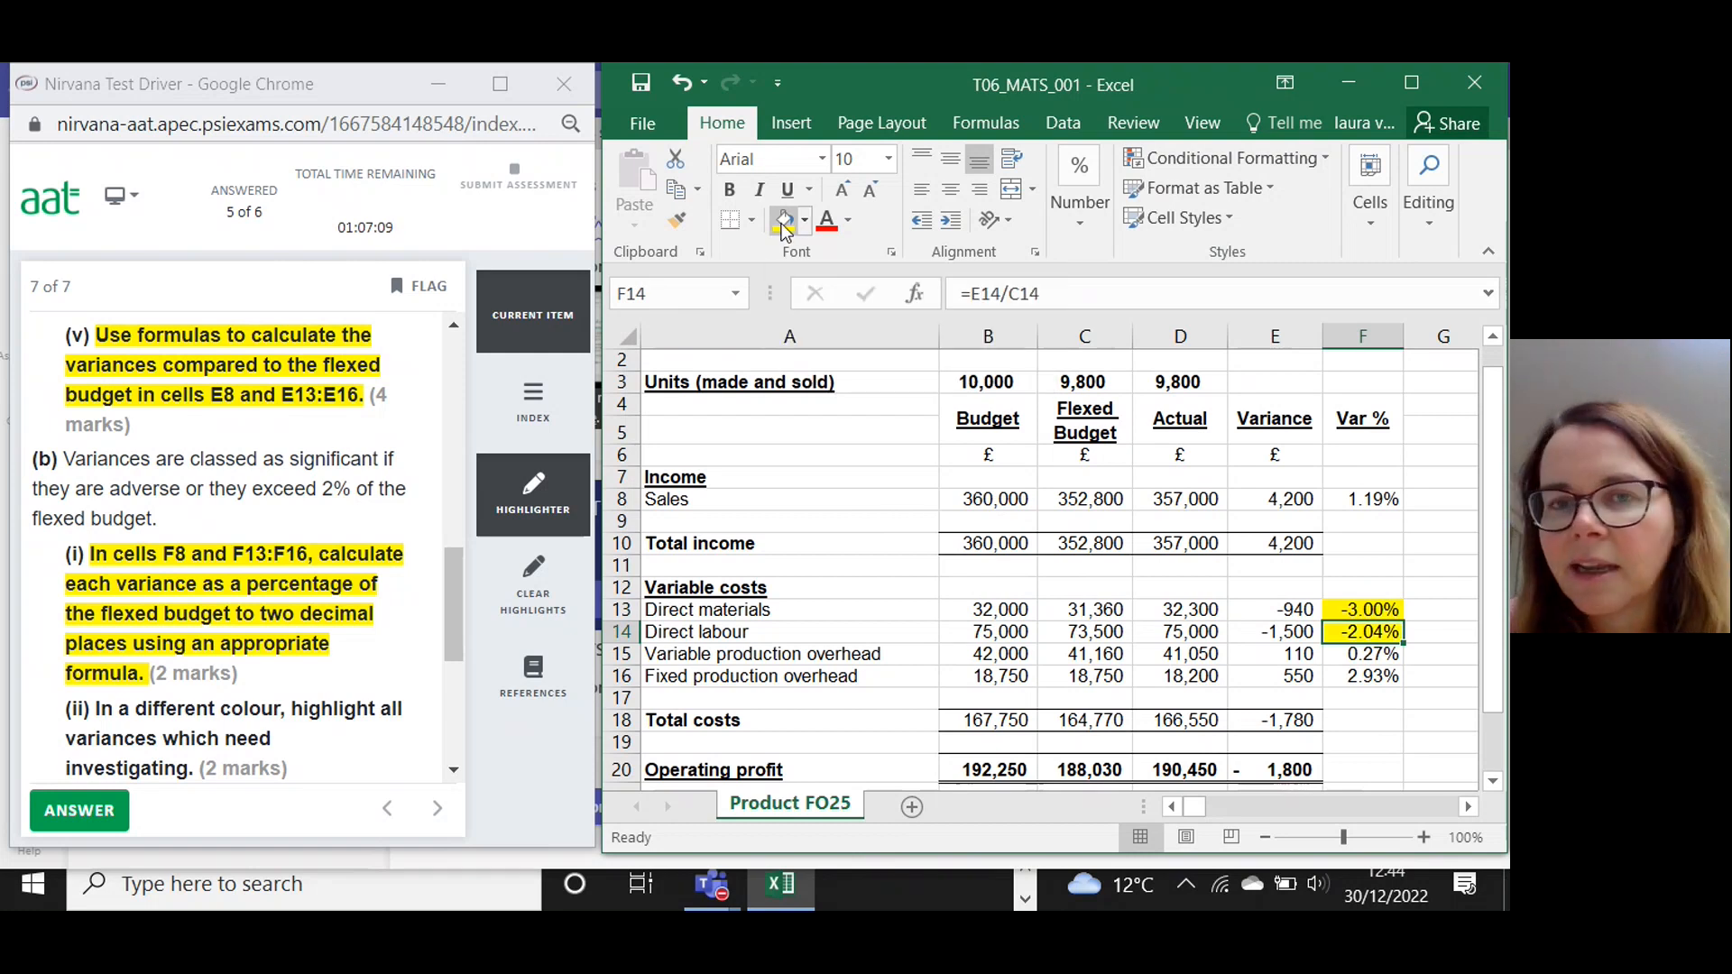
click(1341, 679)
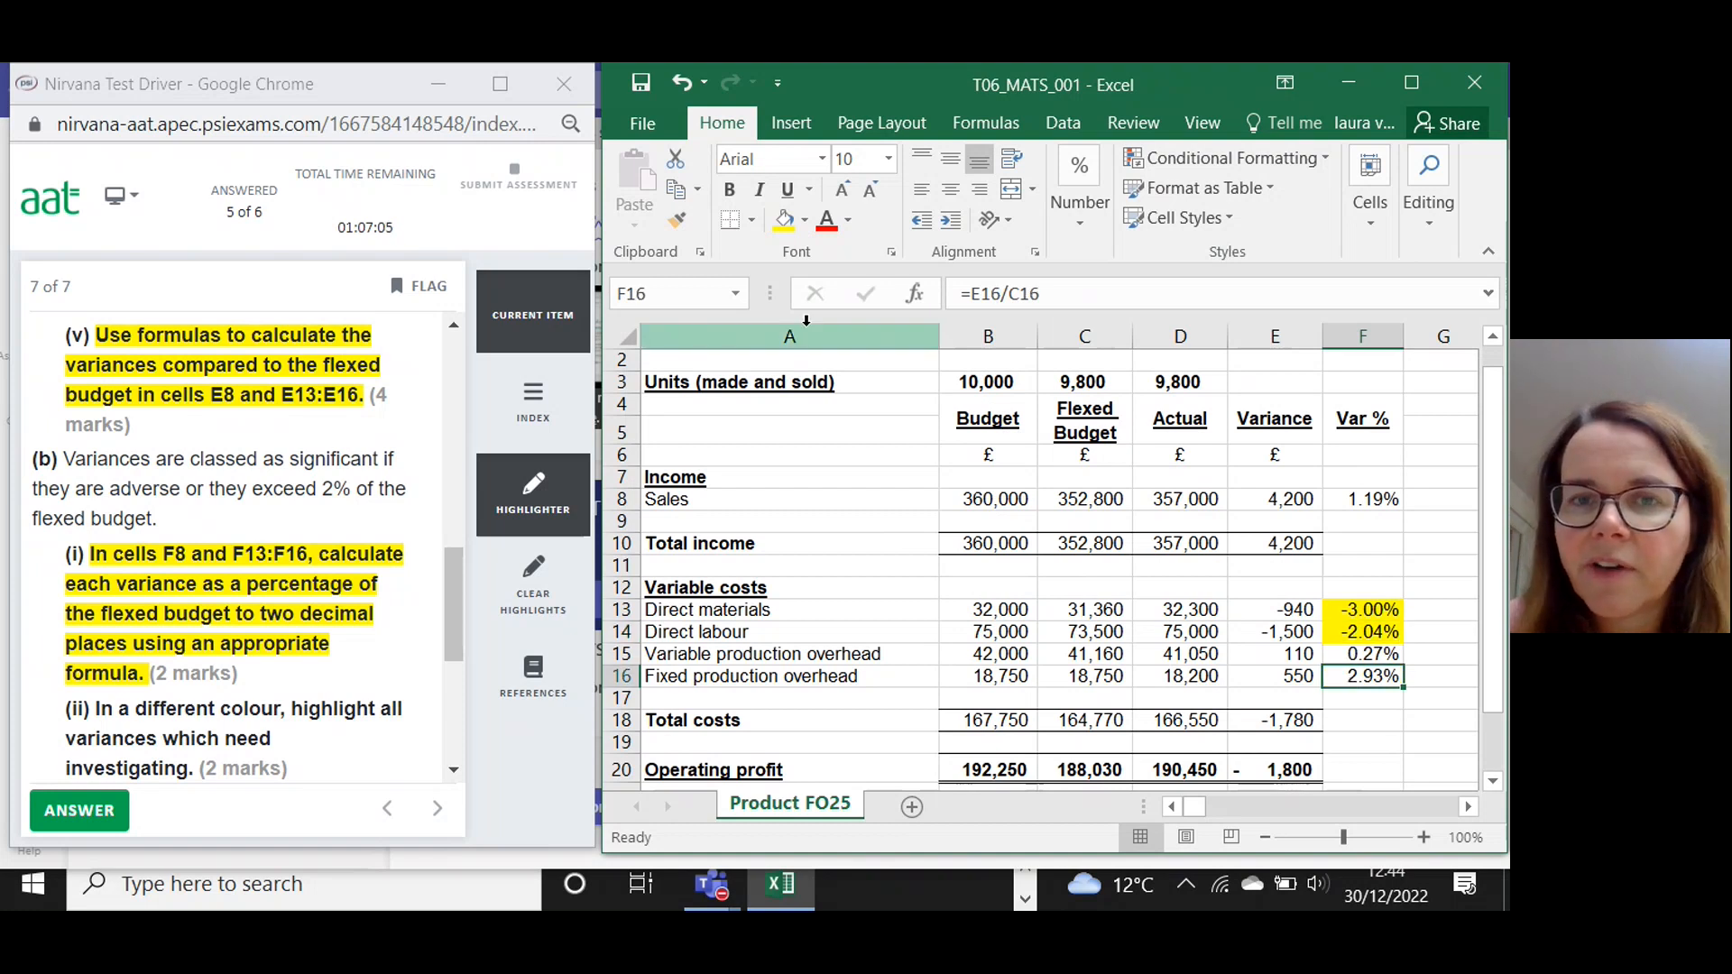
click(781, 222)
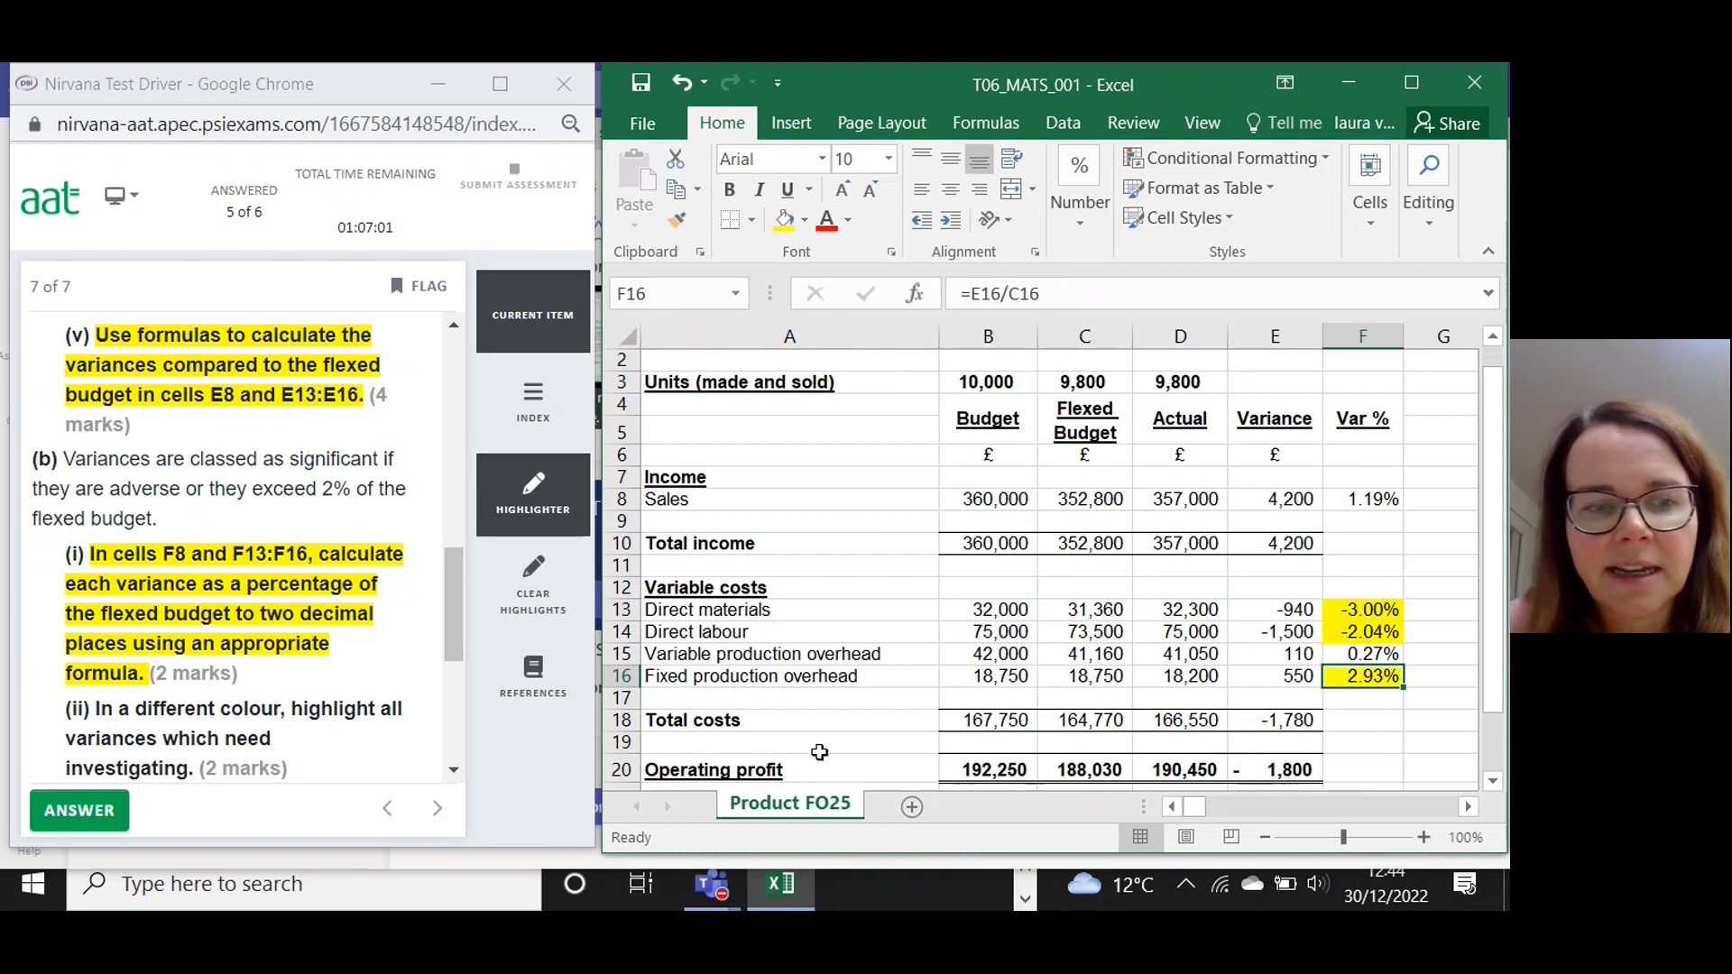
drag(197, 769, 97, 695)
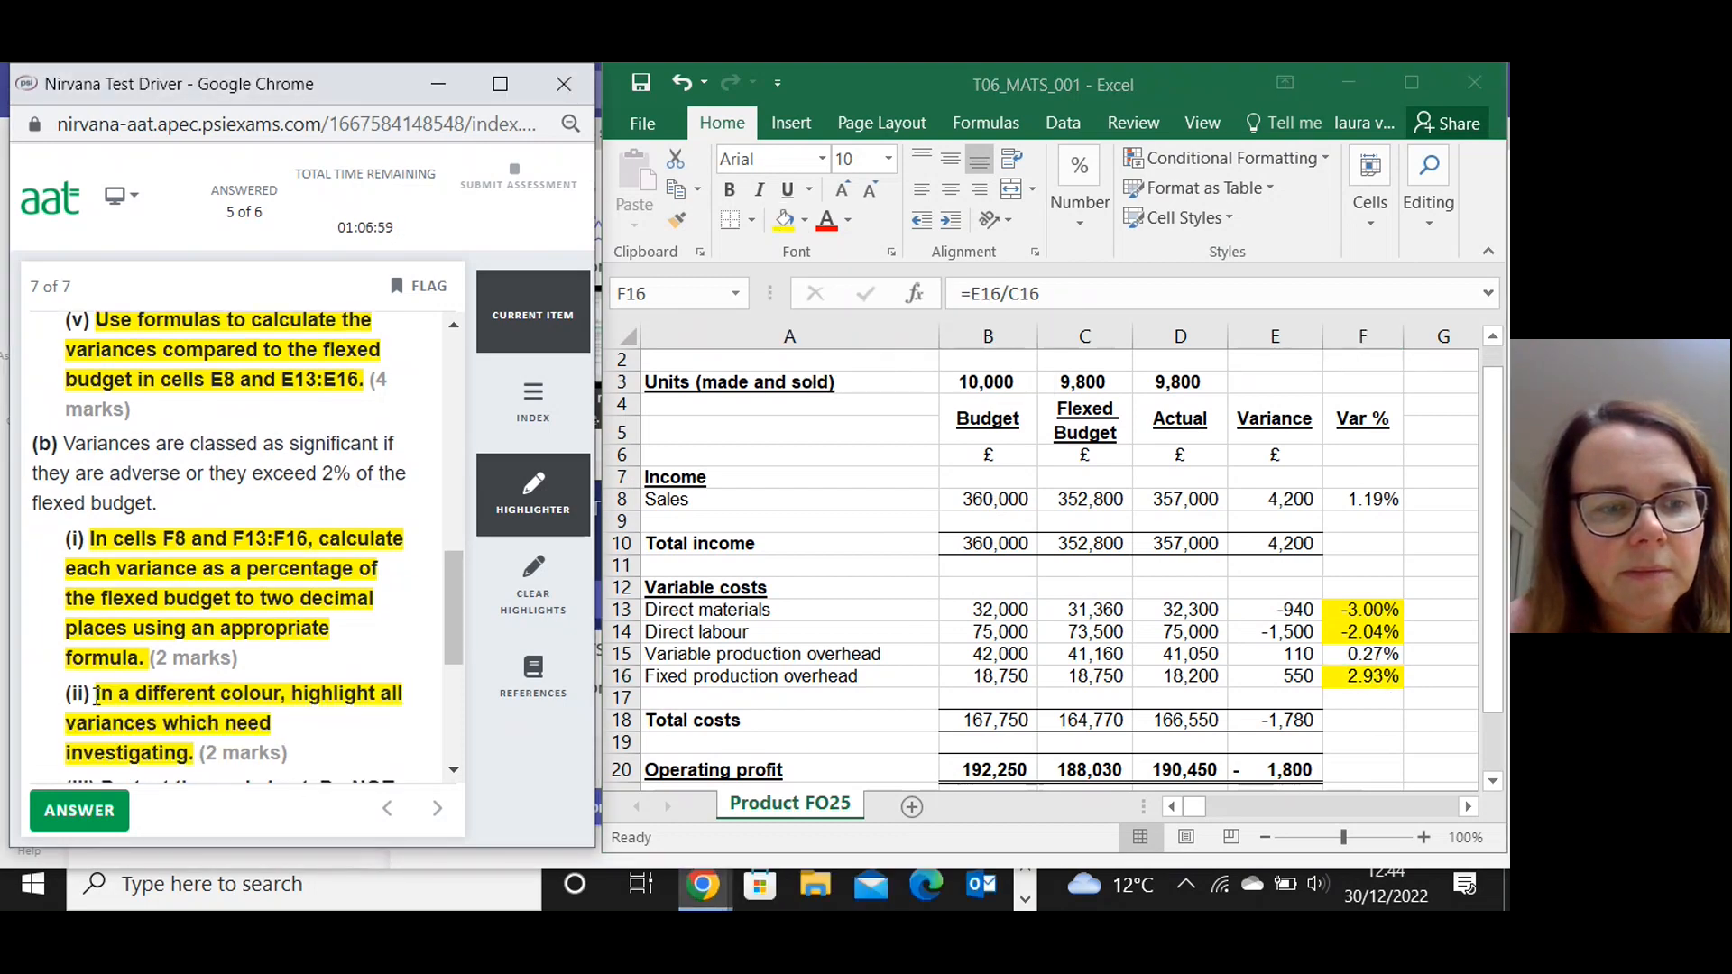
Protect the Product FO25 worksheet without a password, keeping the default permissions, and test the protection by trying to edit C13.
drag(451, 608, 465, 696)
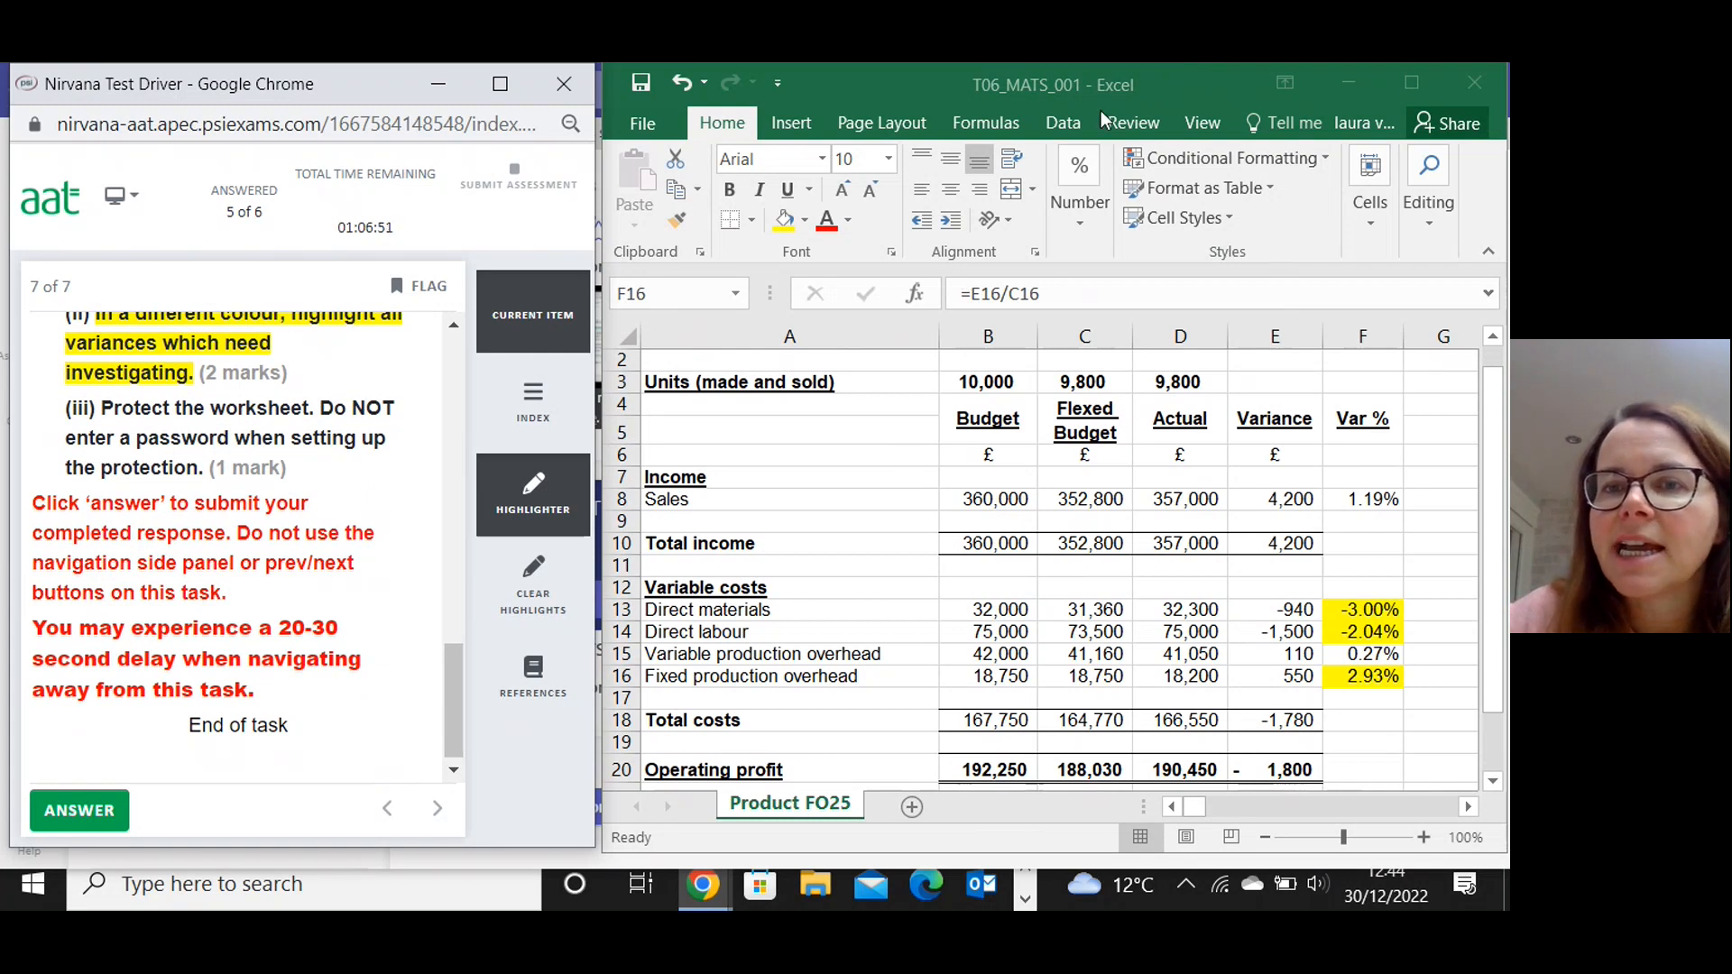
click(1120, 132)
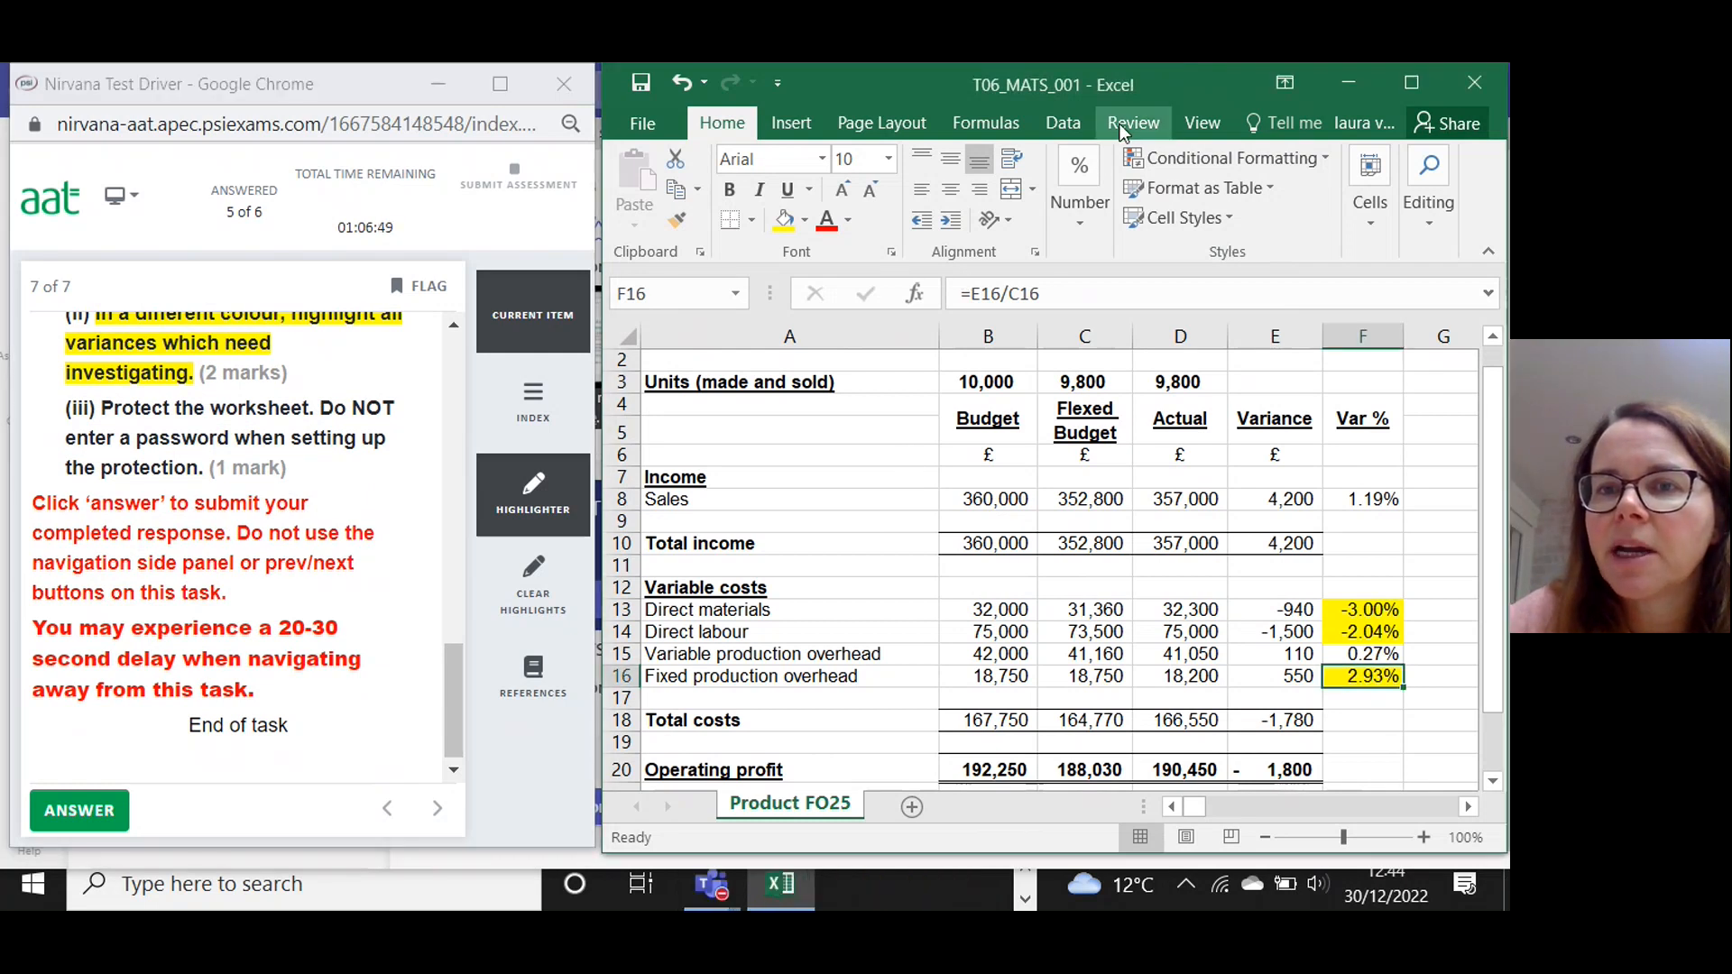
click(1121, 133)
click(1088, 160)
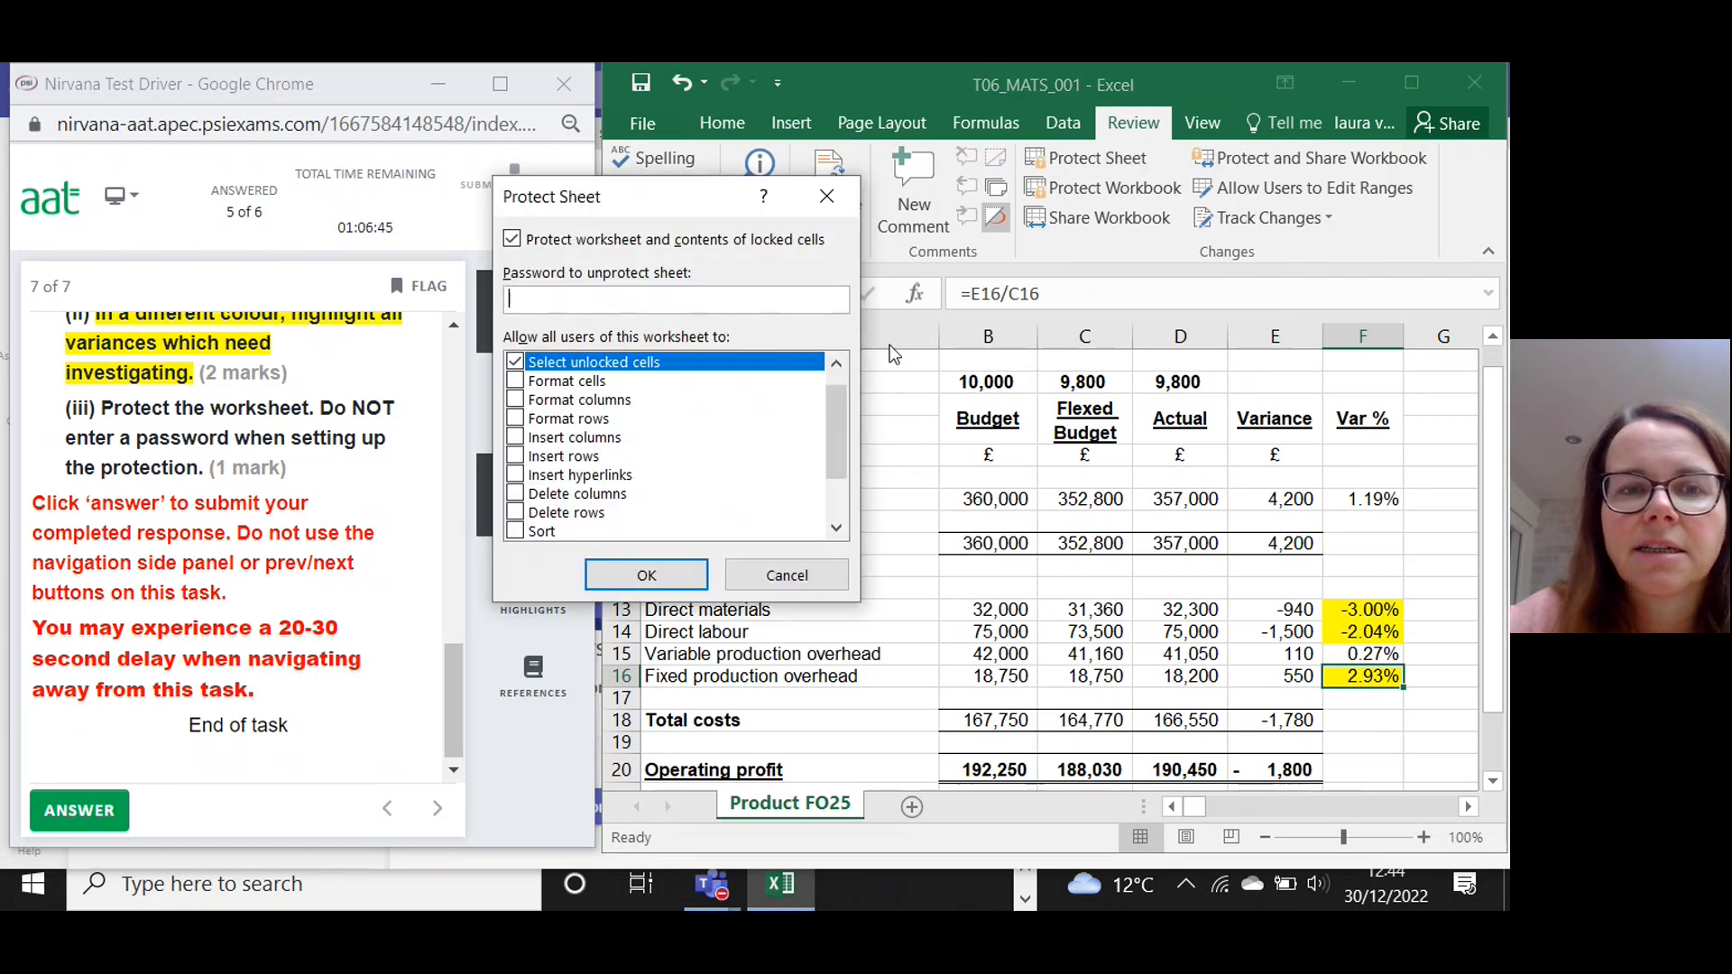
click(641, 575)
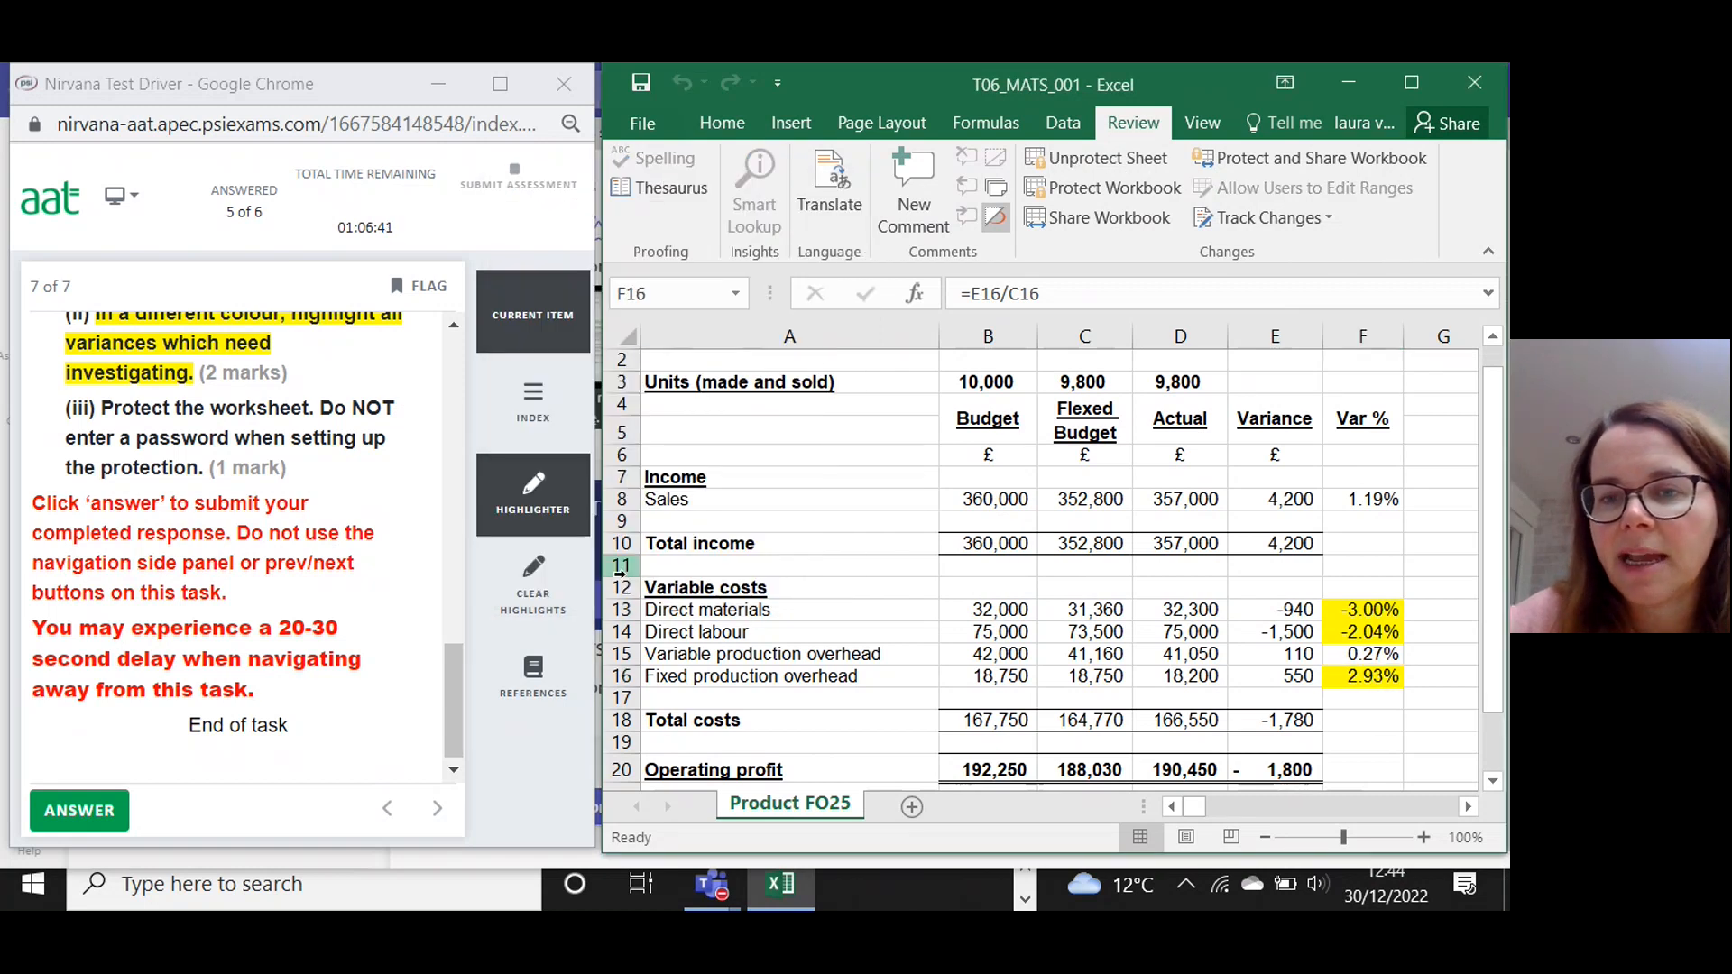
double_click(1102, 616)
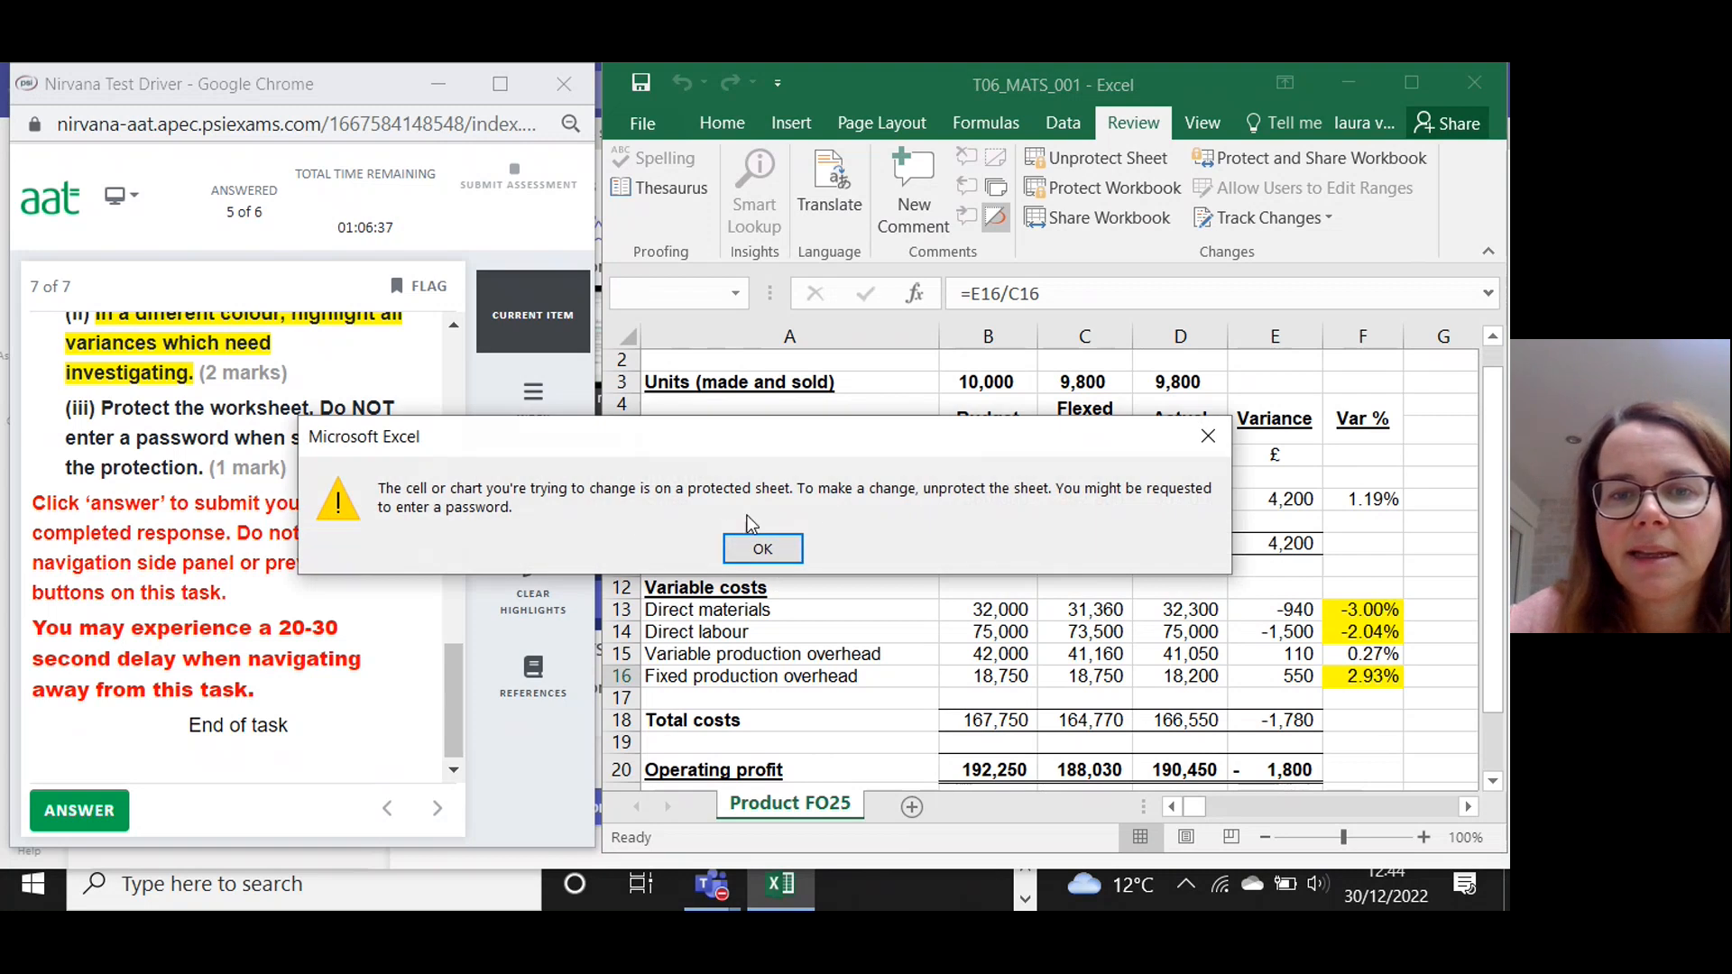
Highlight requirement (b)(iii) in the task instructions, submit the Task 6 answer and confirm submission of the whole assessment.
click(767, 548)
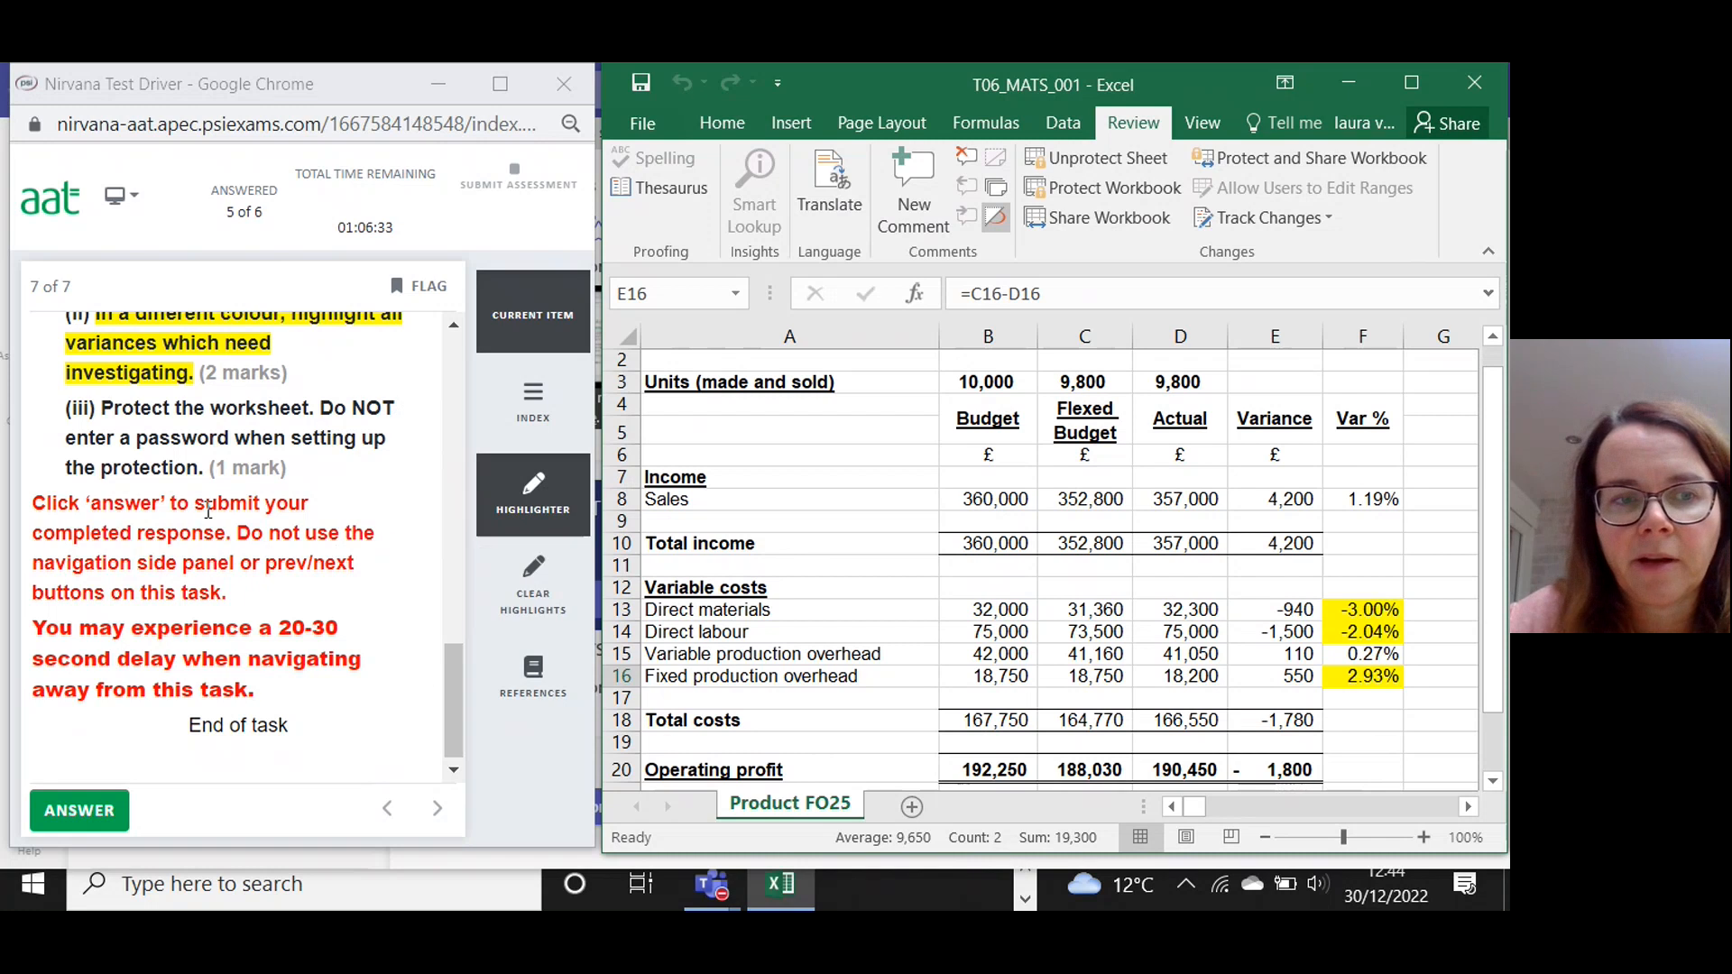
drag(202, 468, 66, 406)
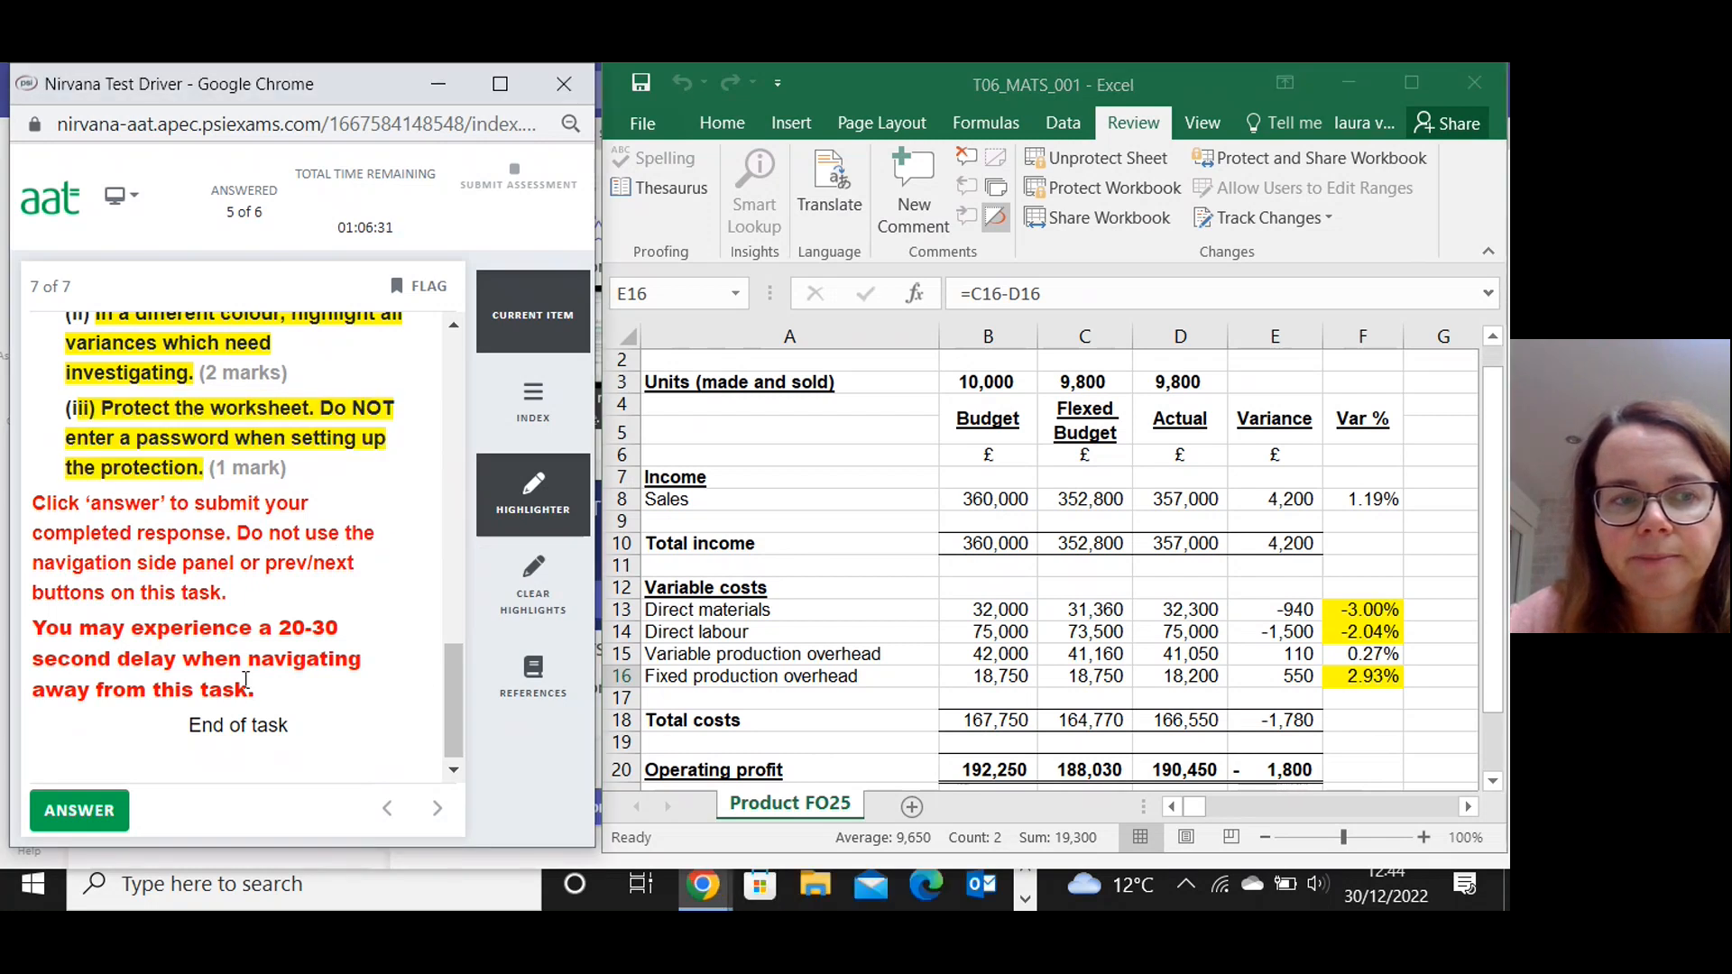
click(87, 812)
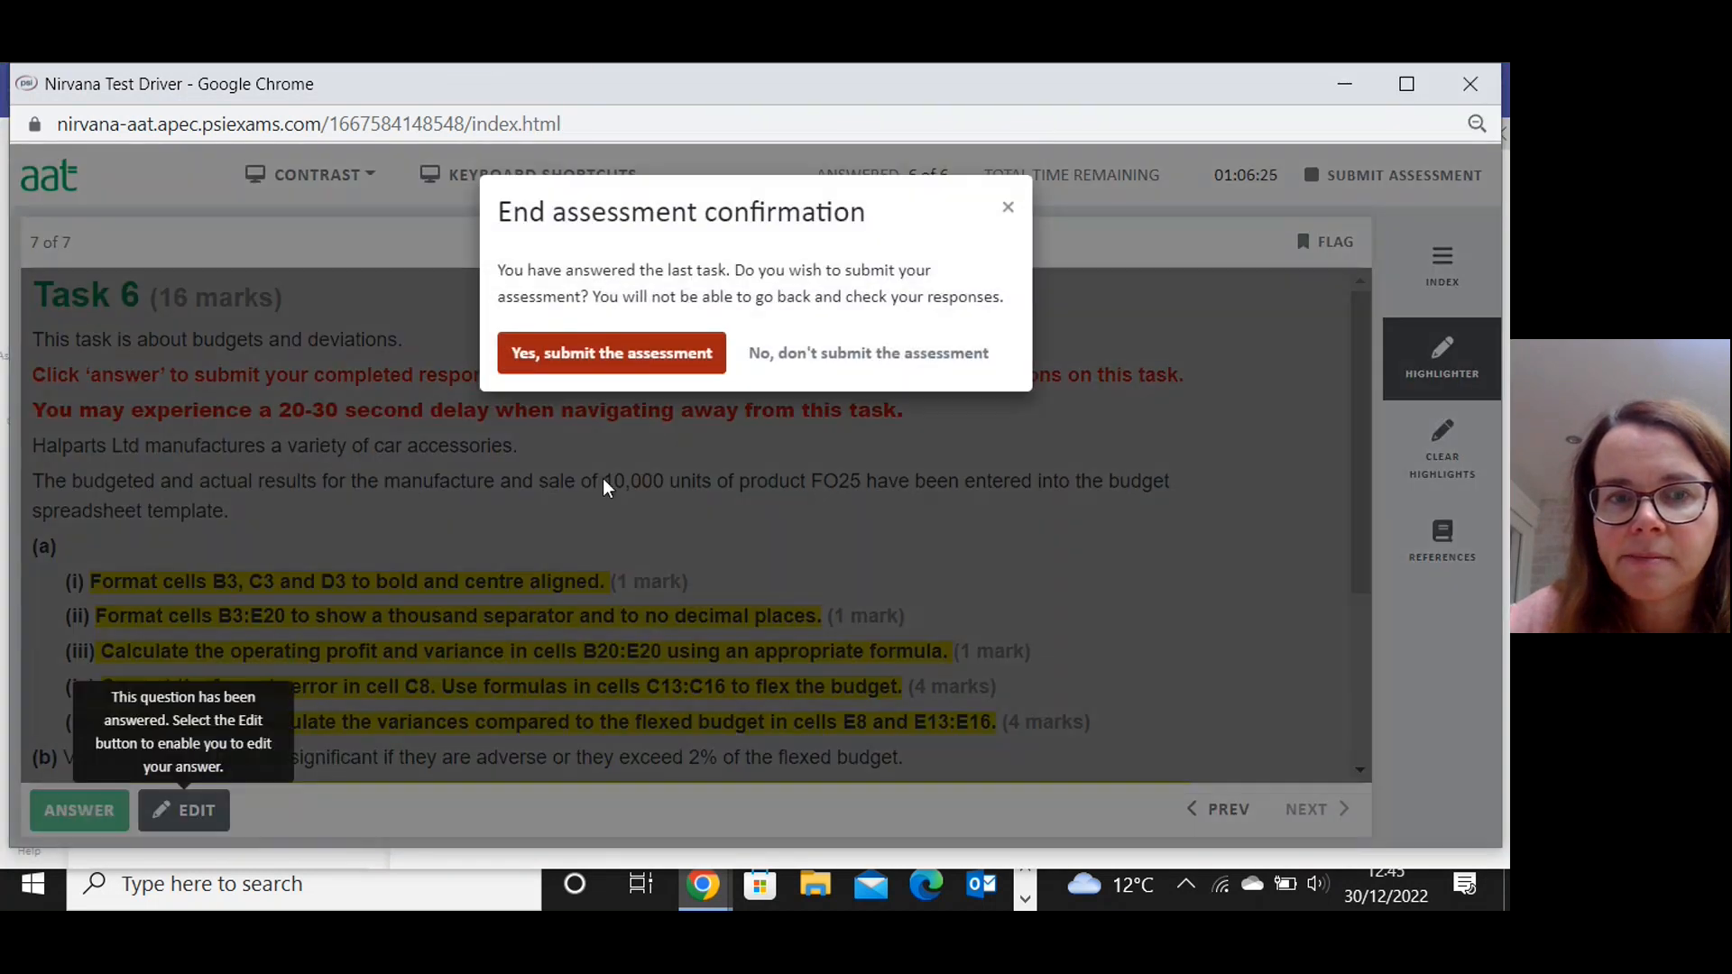
click(616, 359)
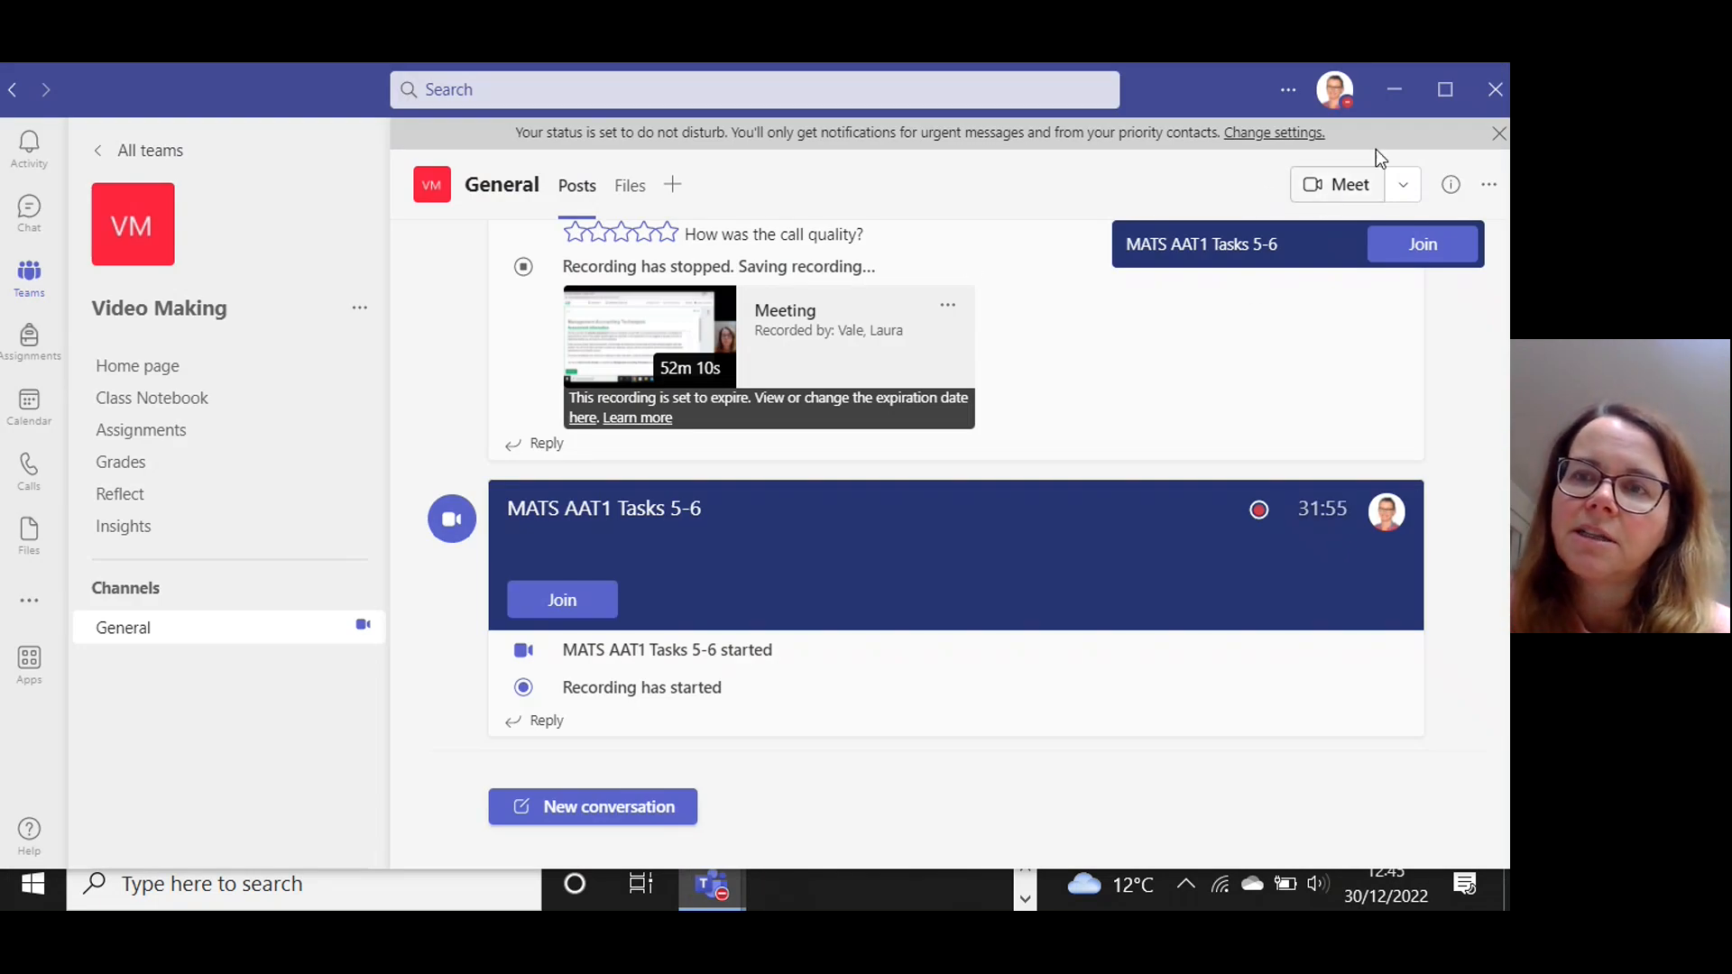
Minimize the Teams window and review the practice assessment 1 result page, including the scores and status of each task.
click(1396, 90)
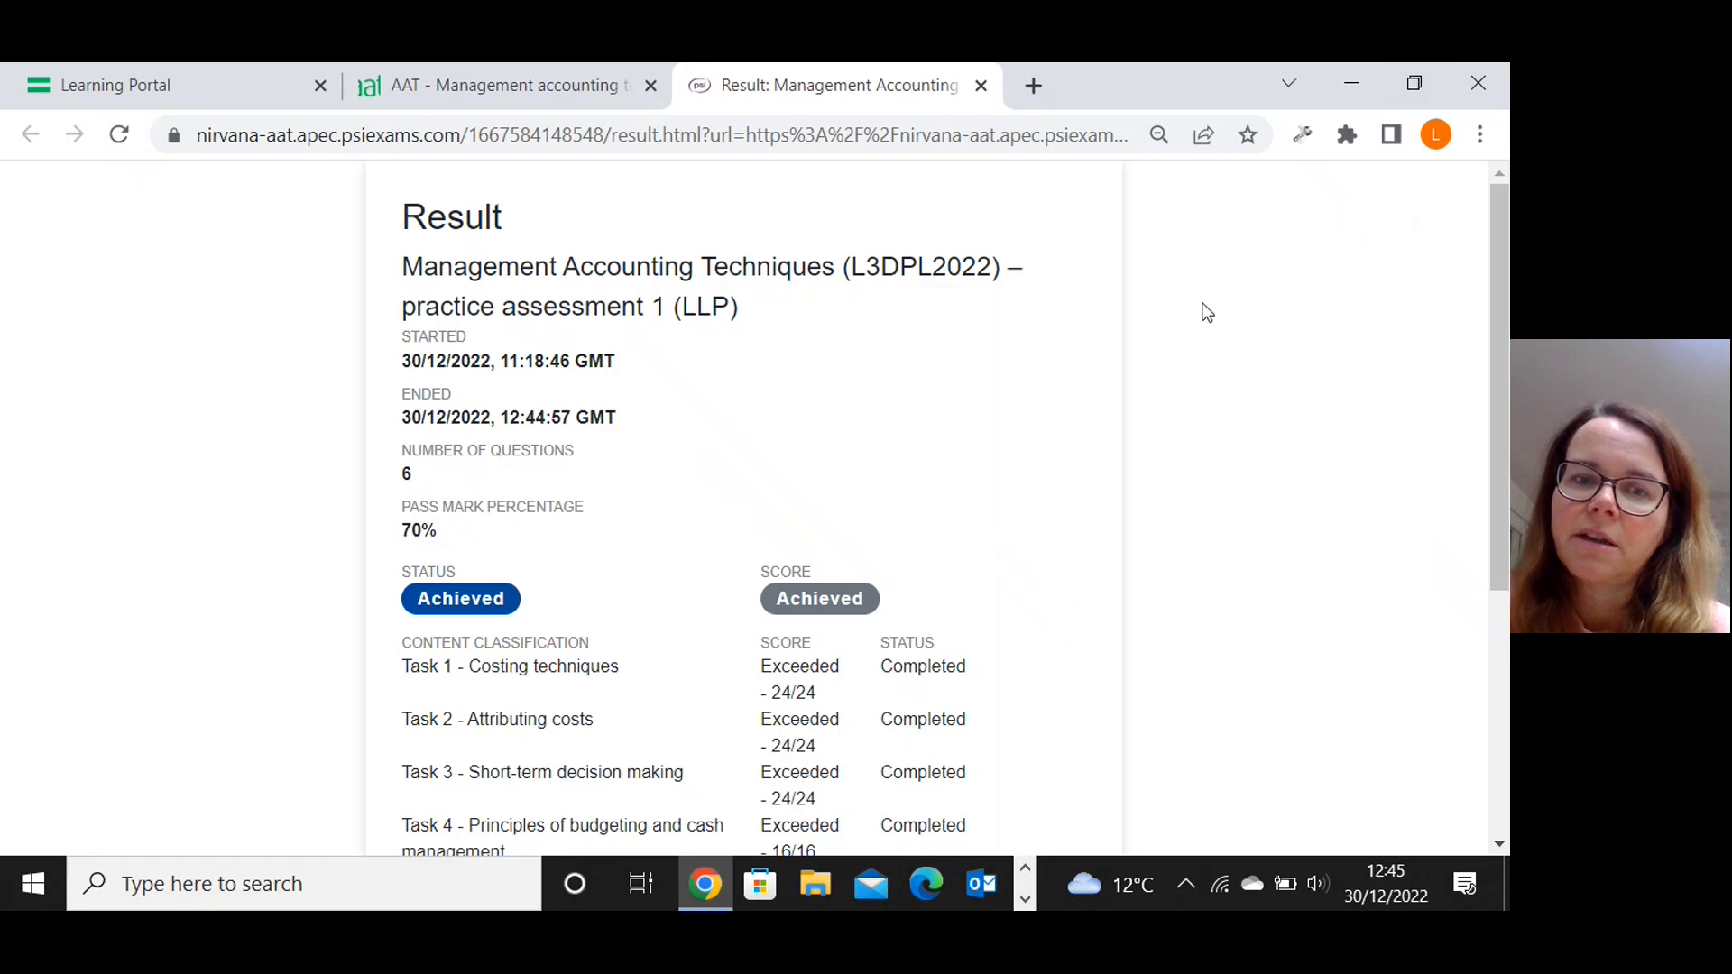
drag(1494, 316, 1480, 510)
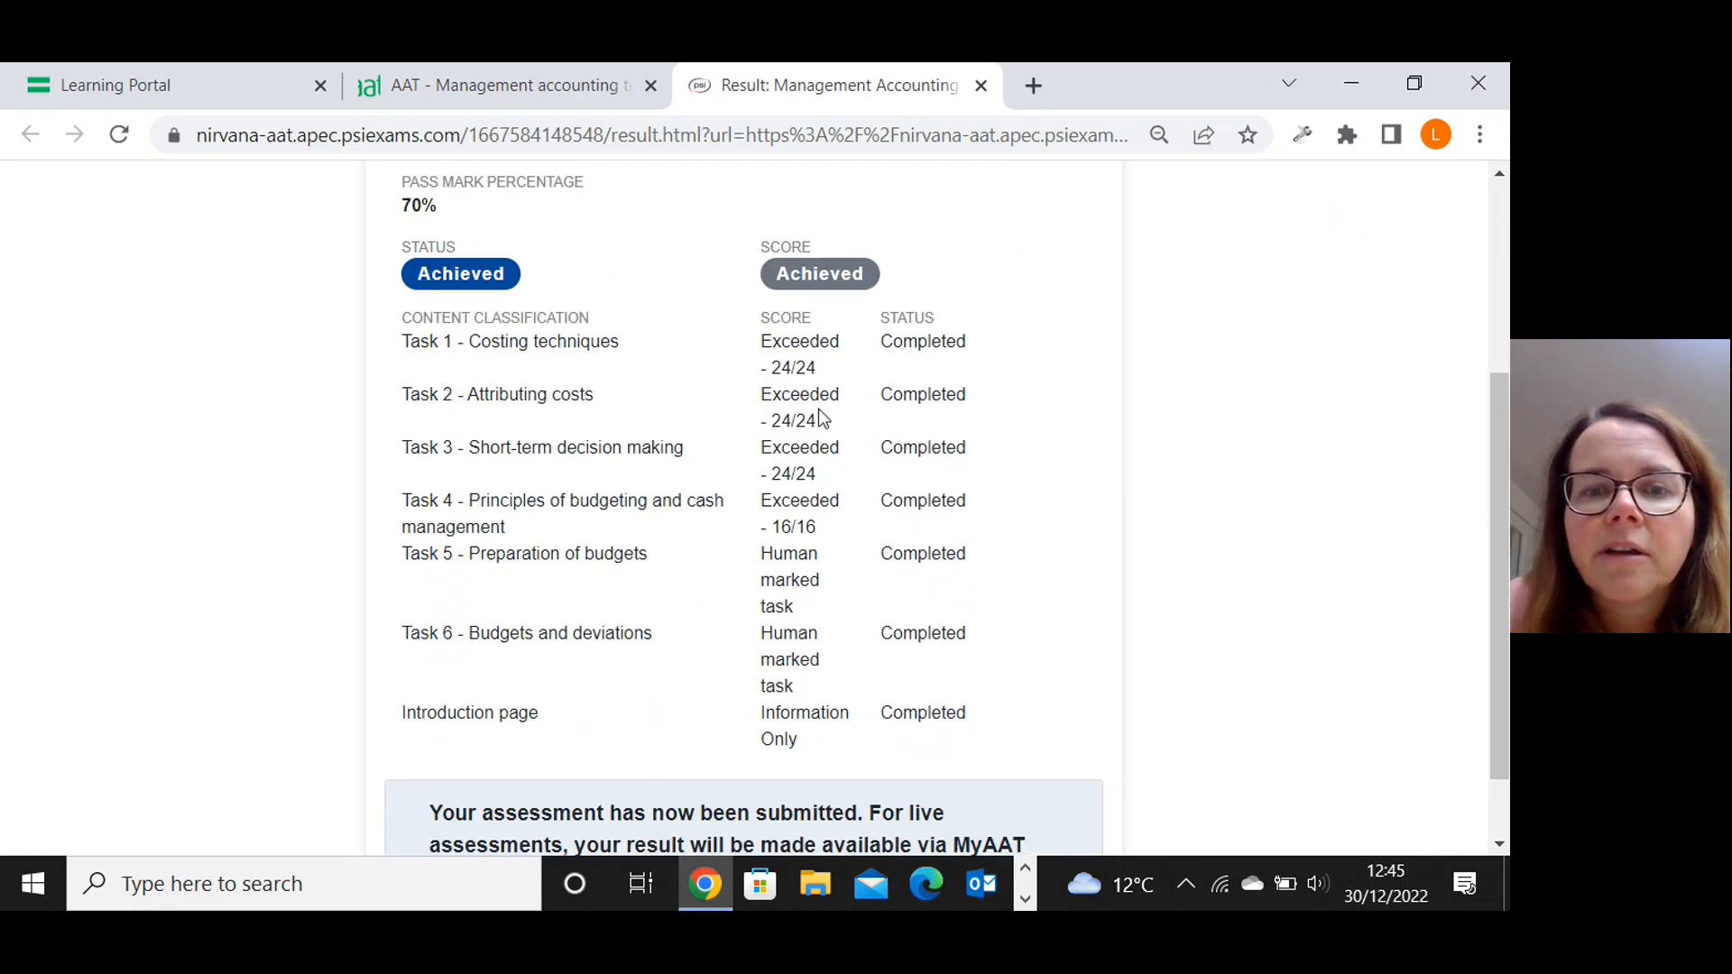
drag(1495, 527, 1490, 554)
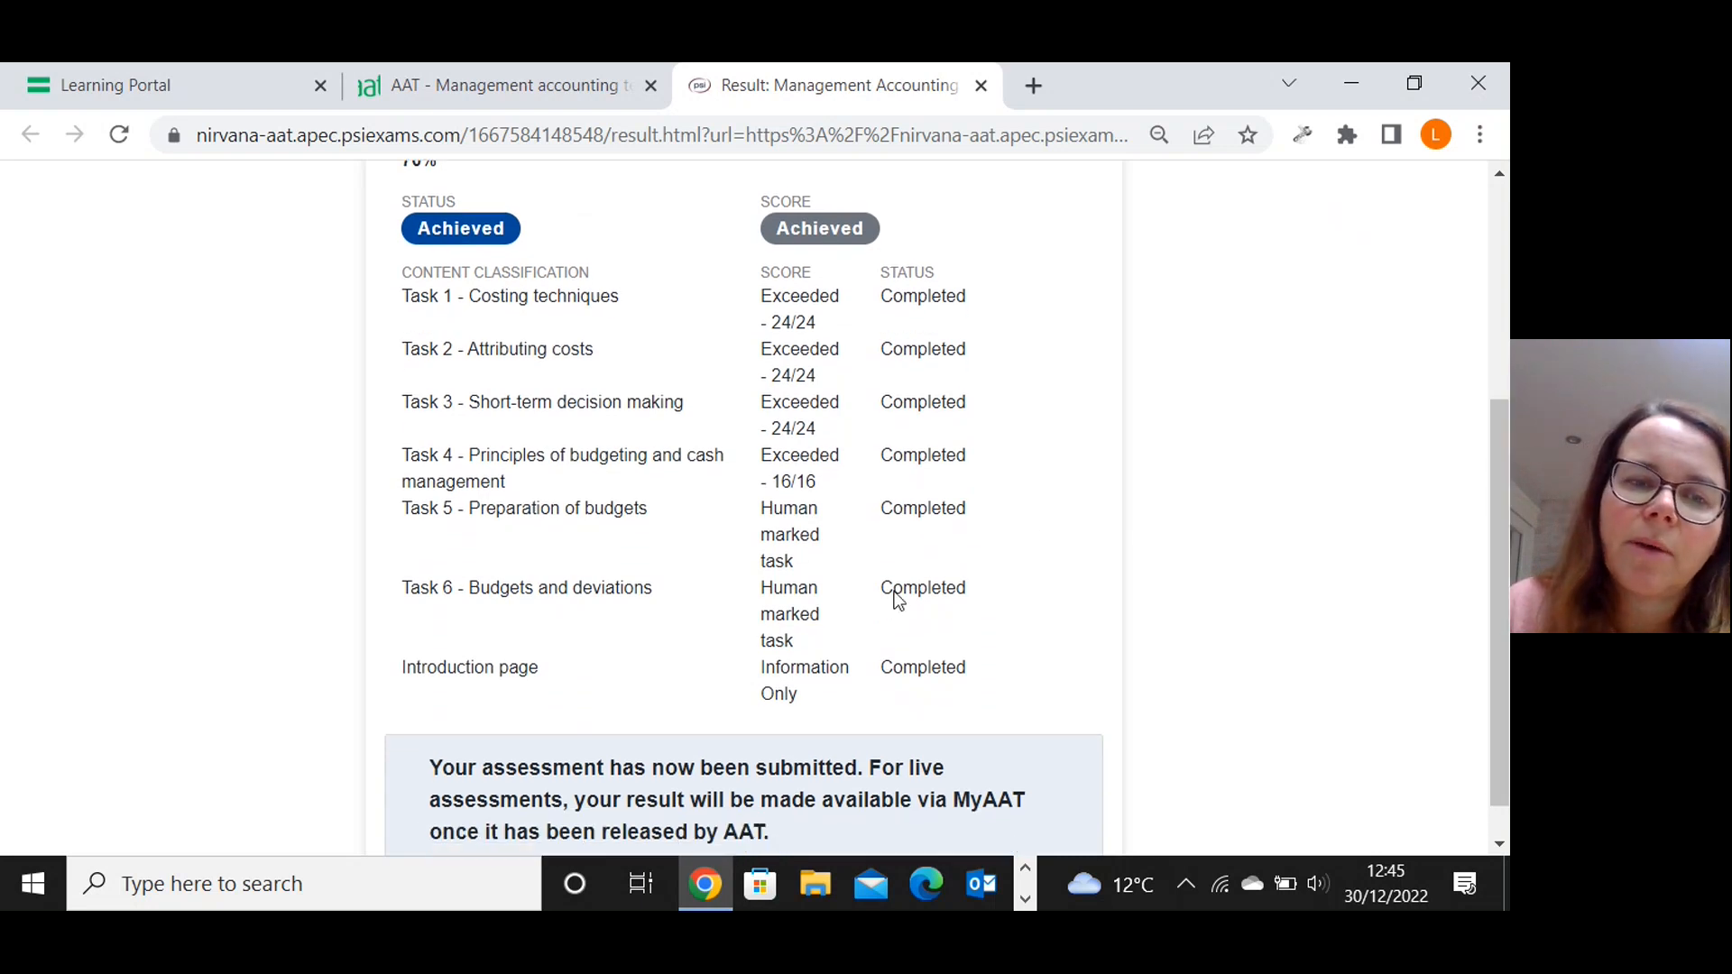
drag(1492, 582, 1454, 365)
Open the Management accounting techniques course from the Learning Portal and expand its Practice assessments section.
click(215, 87)
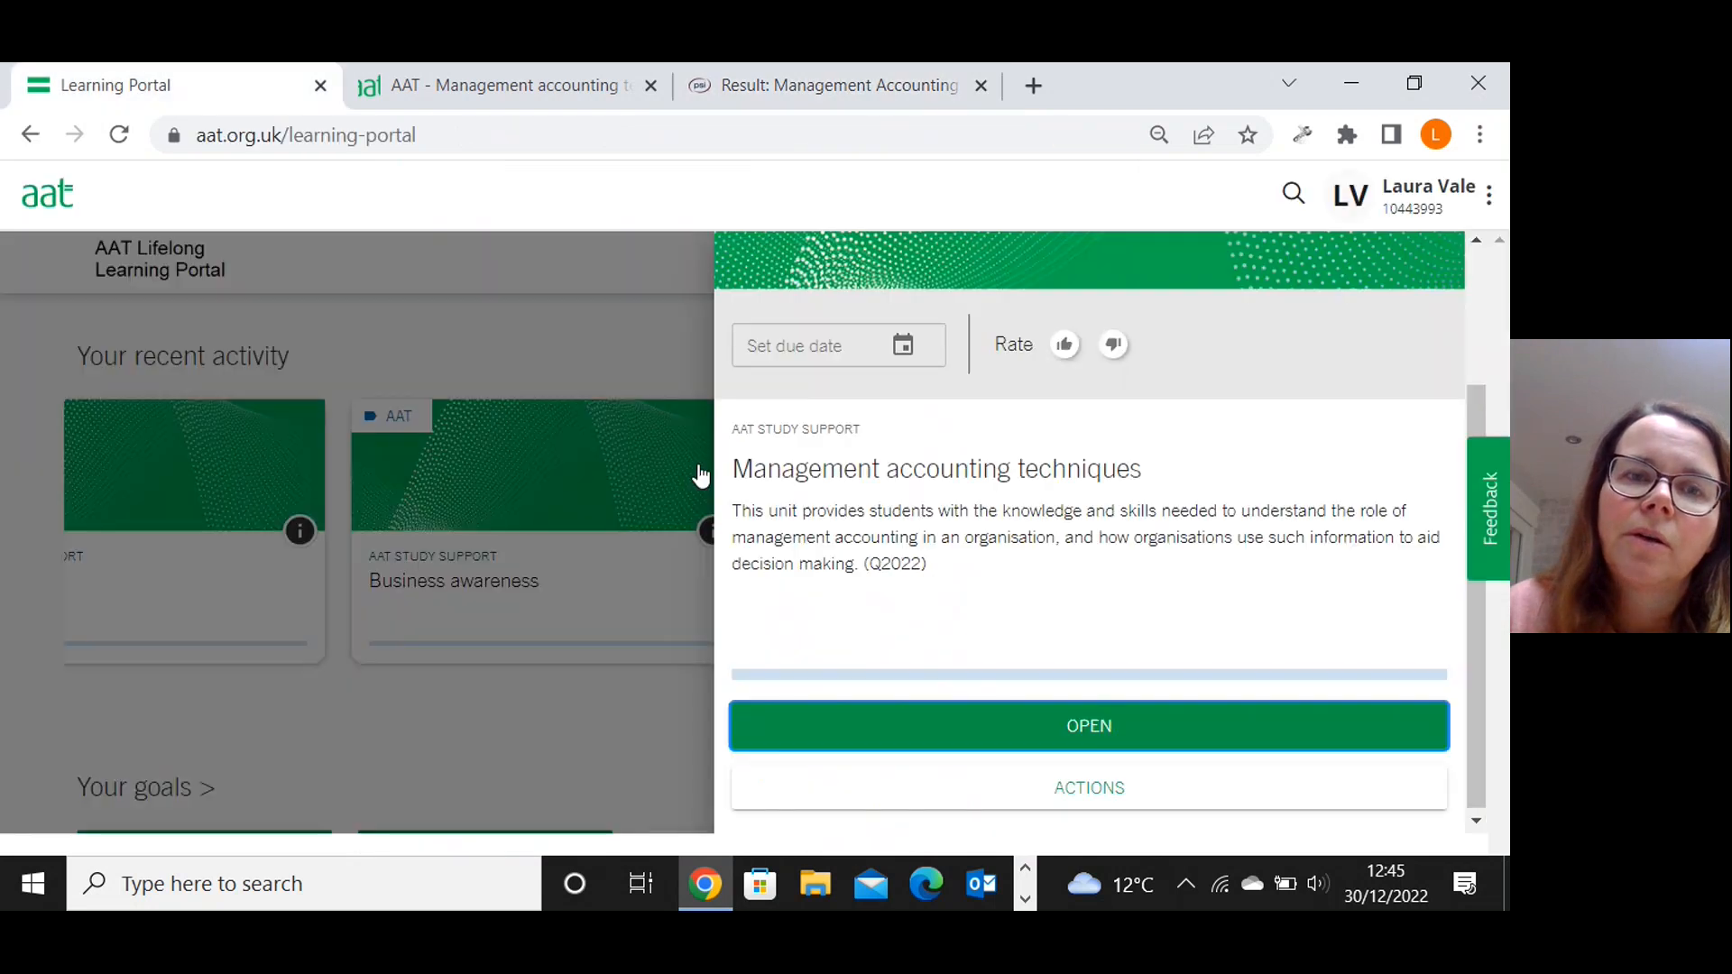
click(1146, 730)
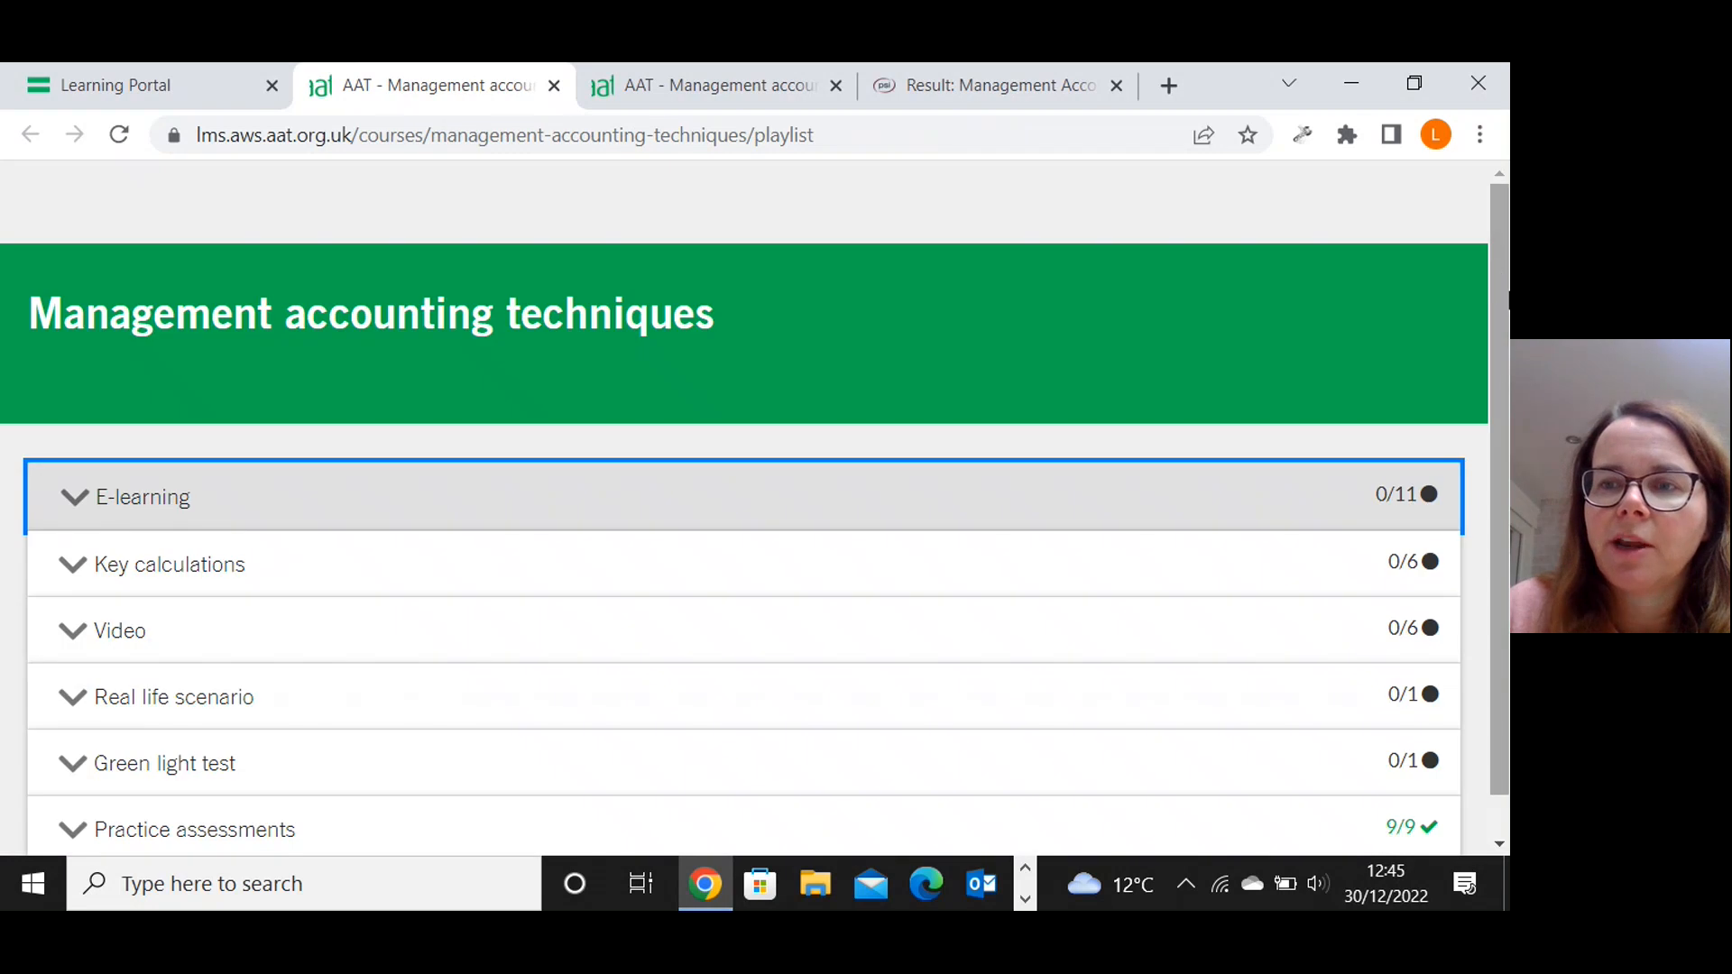
drag(1498, 307, 1488, 451)
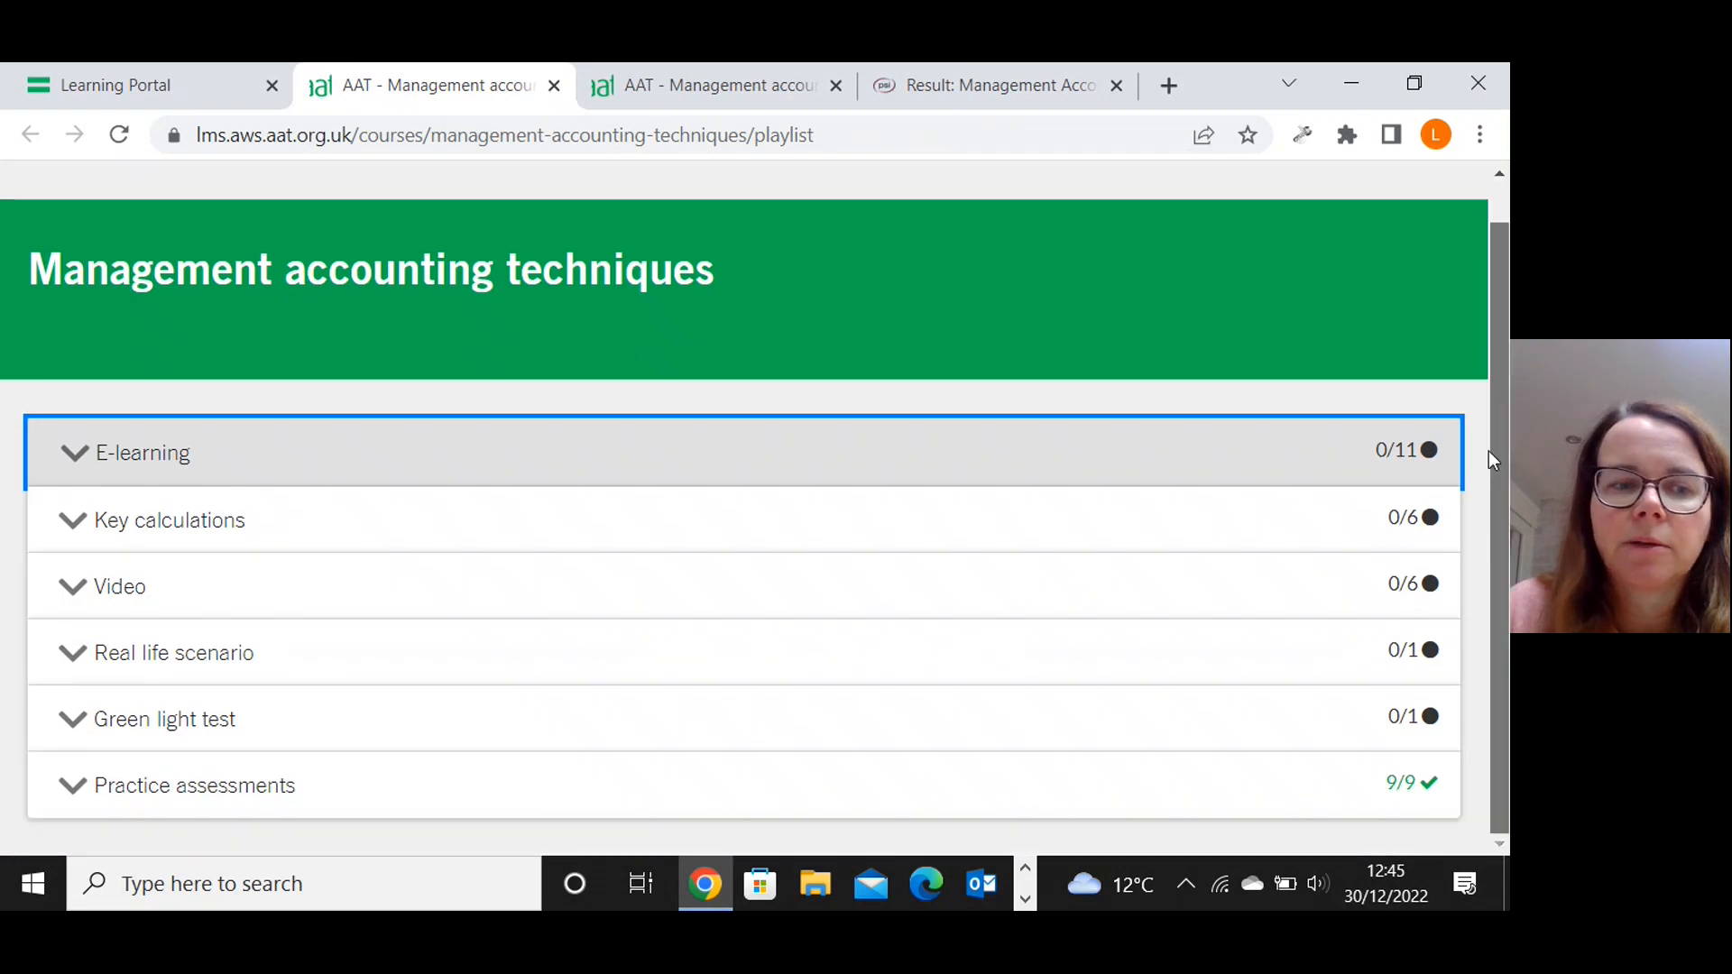
click(216, 793)
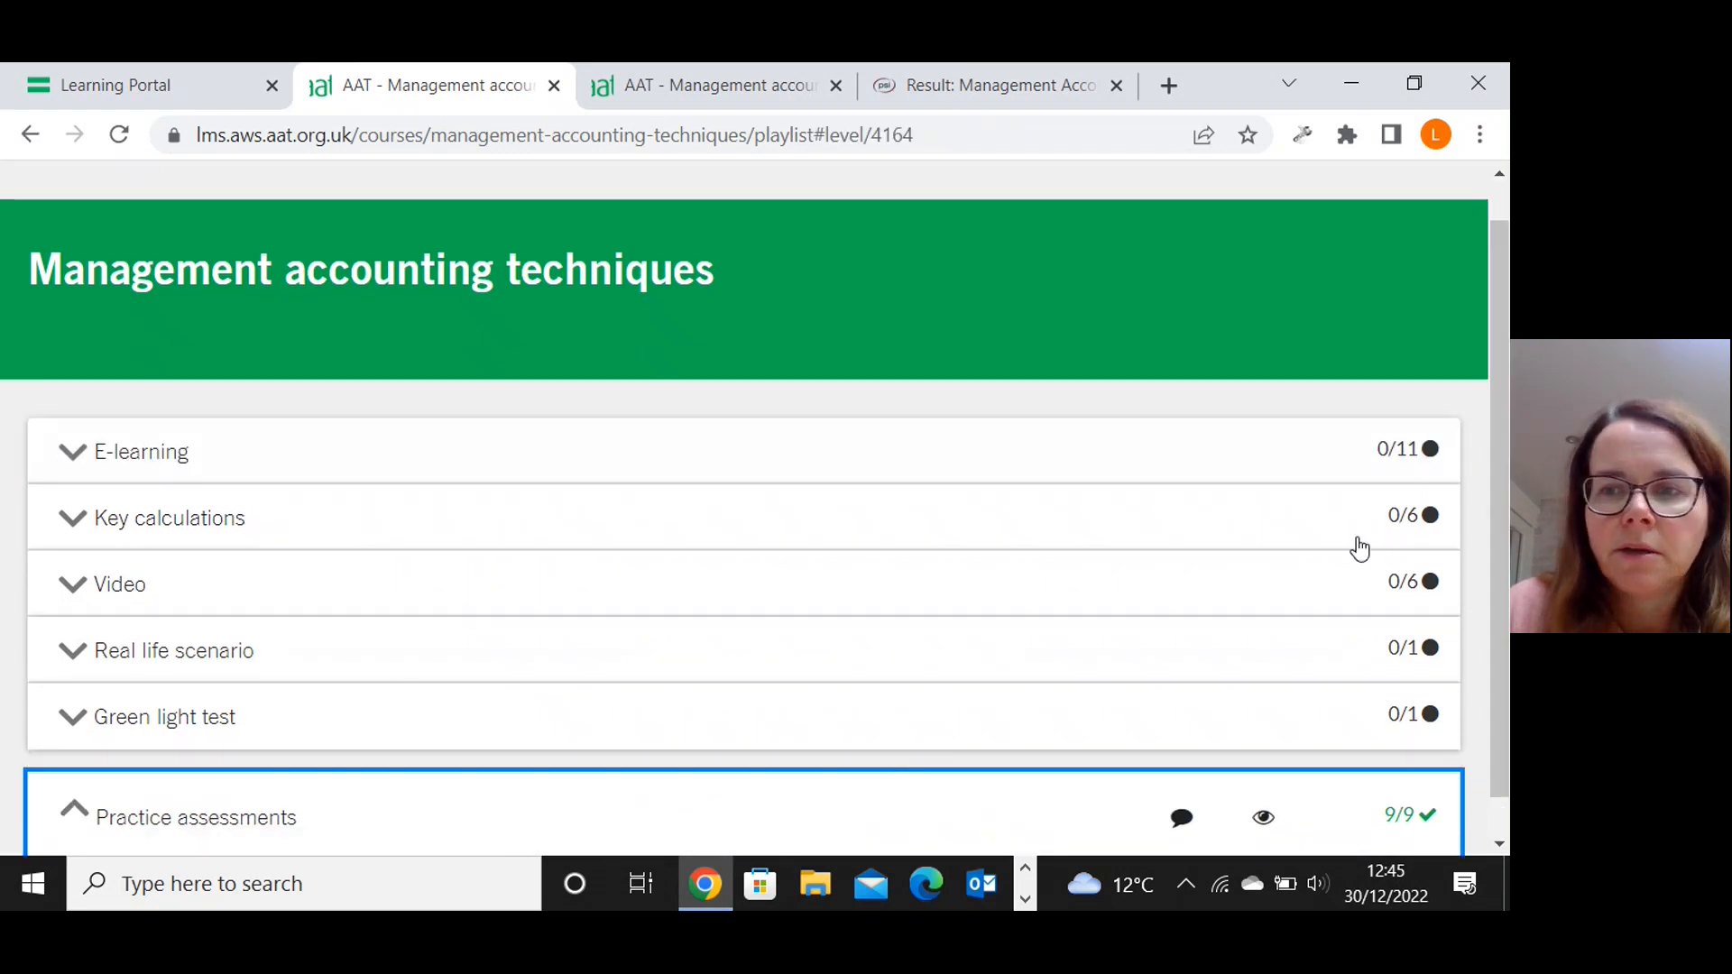
Download the task 5 & task 6 practice assessment 1 mark scheme, open it in Excel and maximize its window.
drag(1498, 292, 1506, 645)
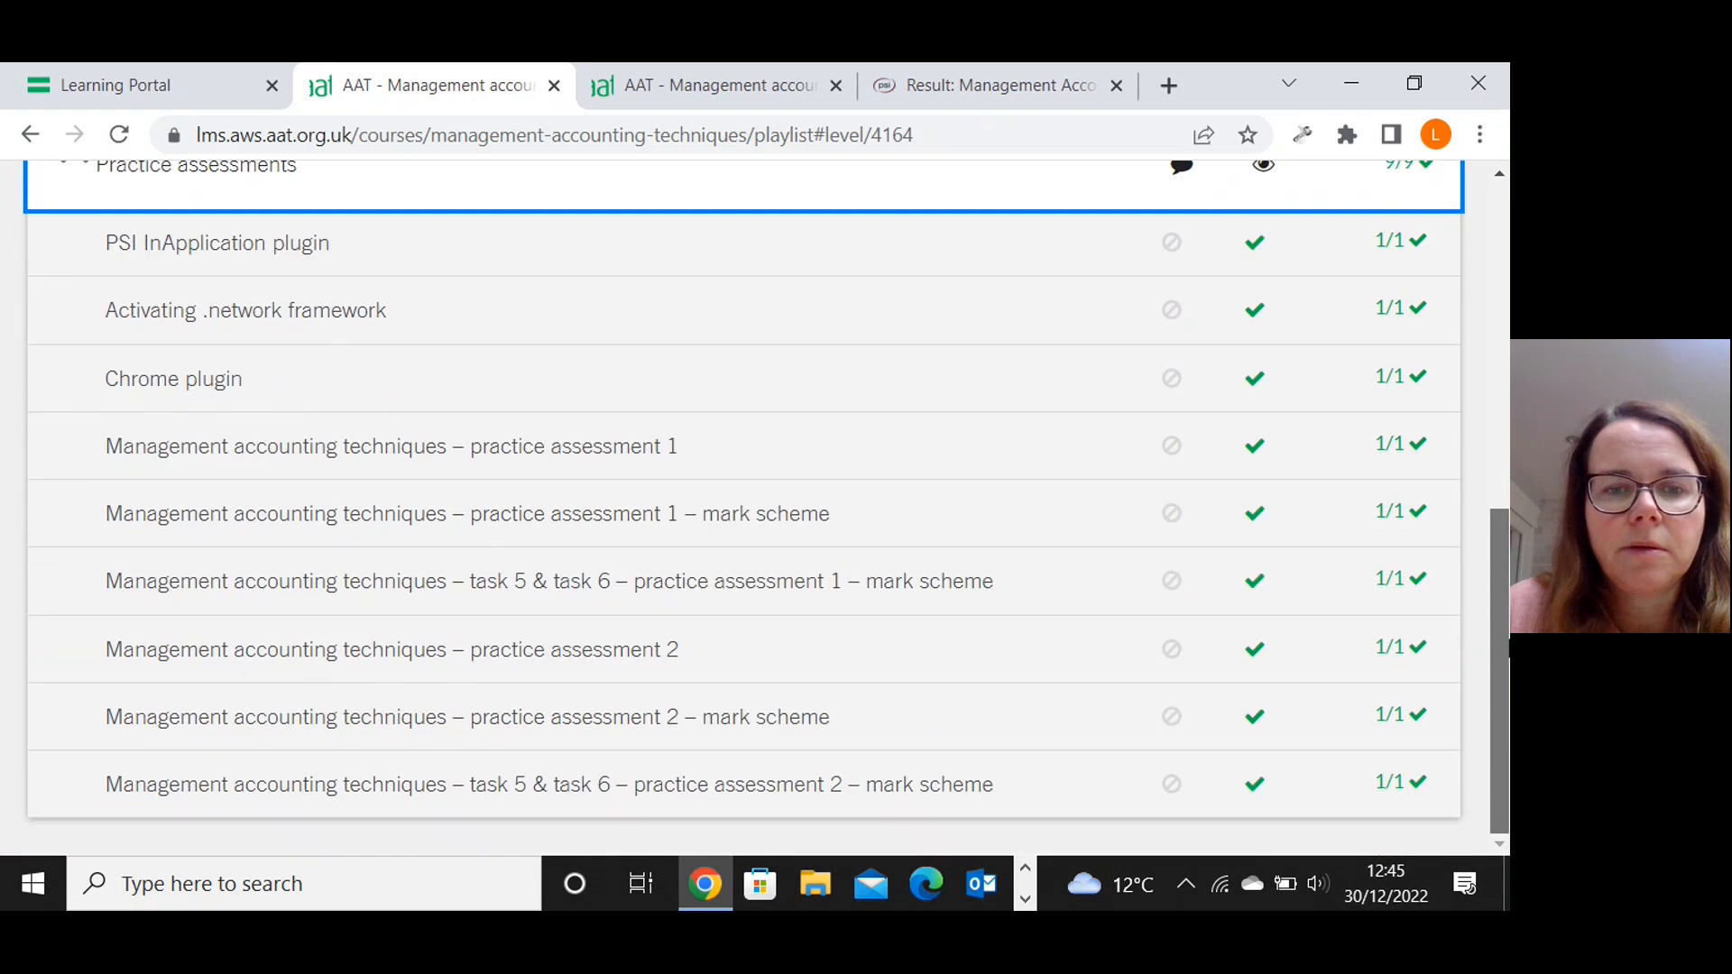
click(671, 586)
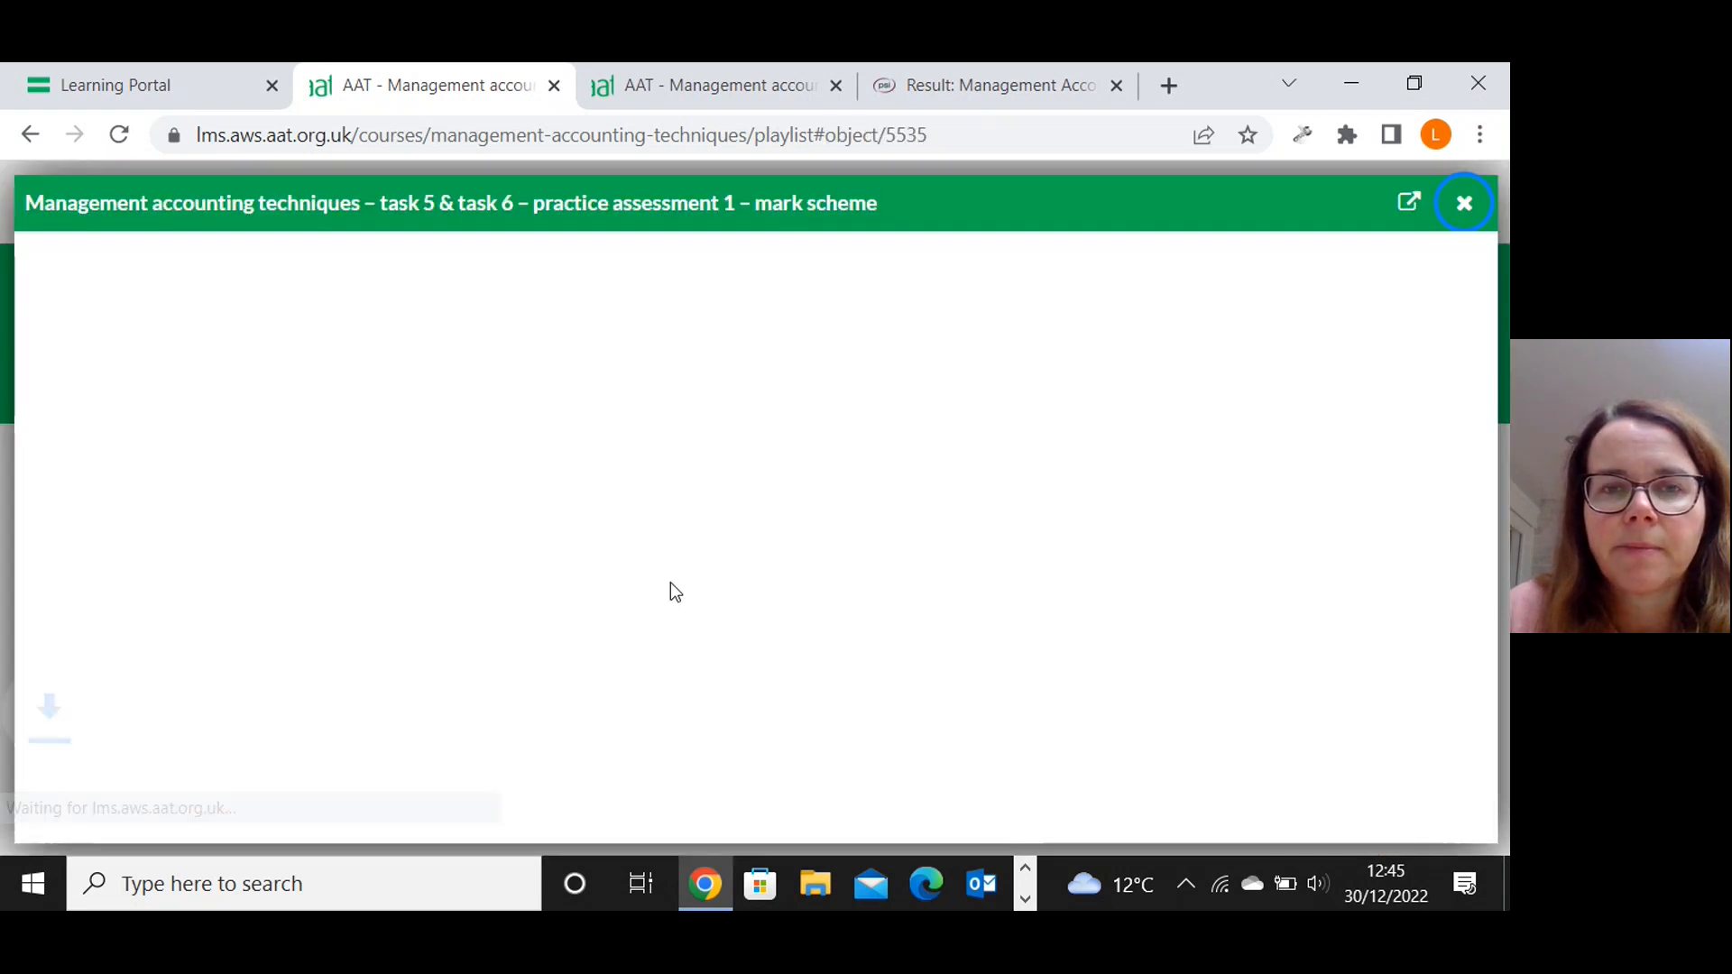
click(296, 831)
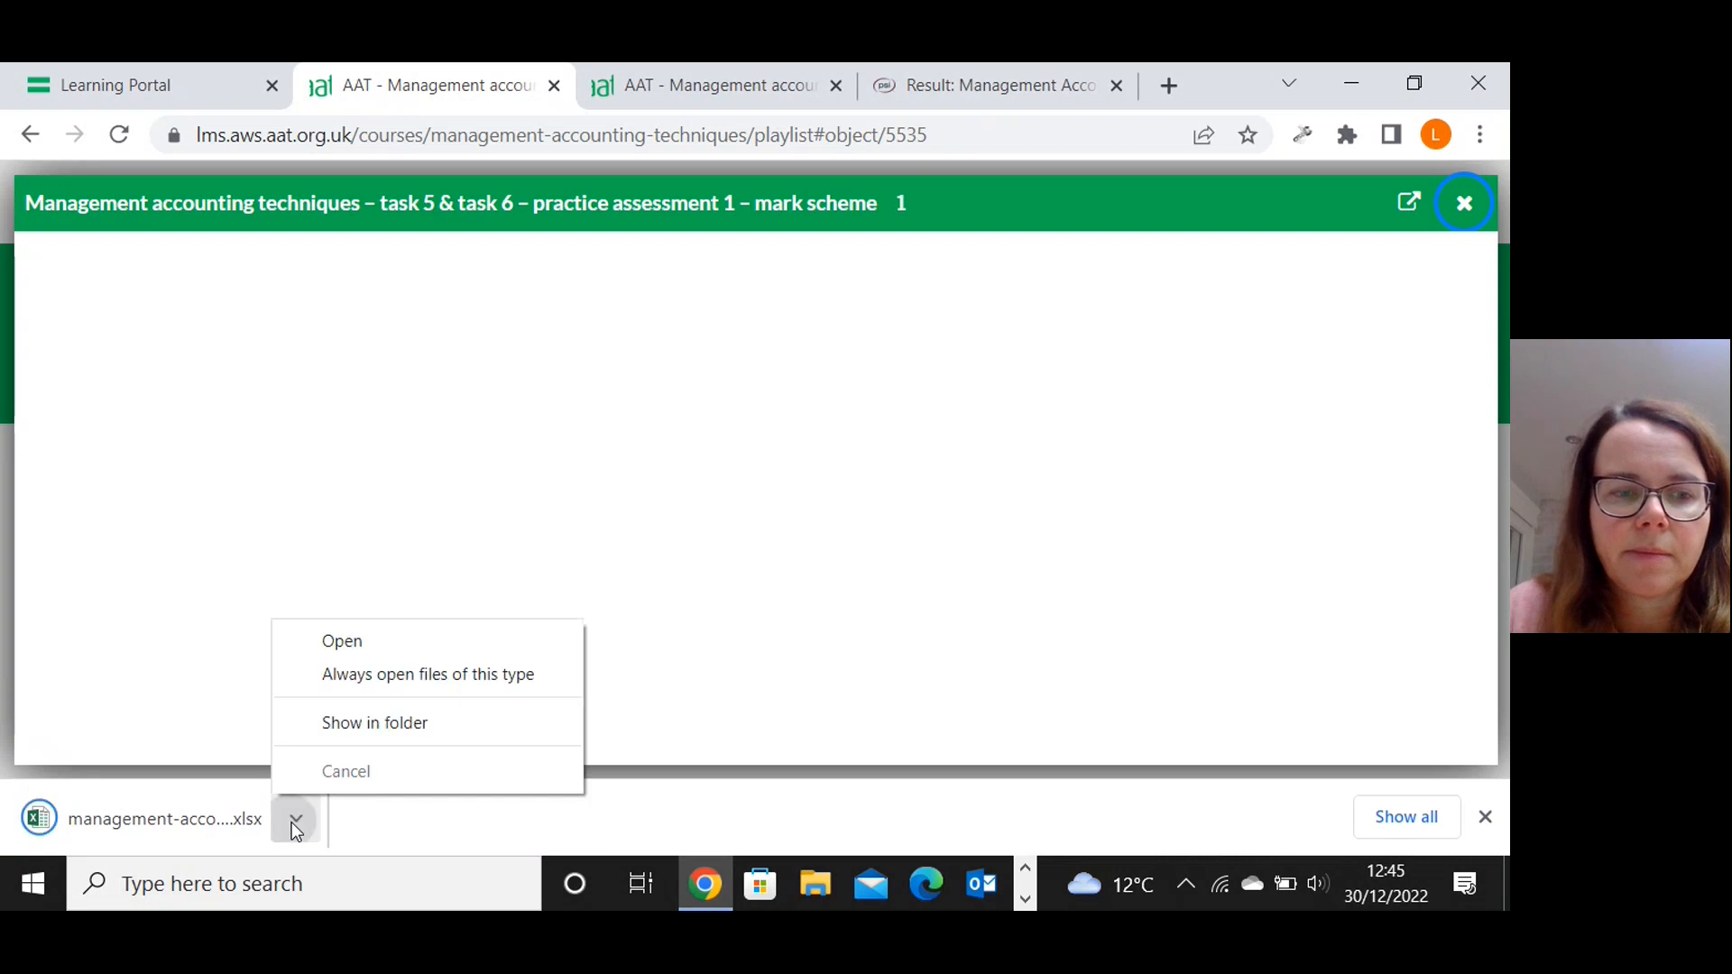
click(350, 643)
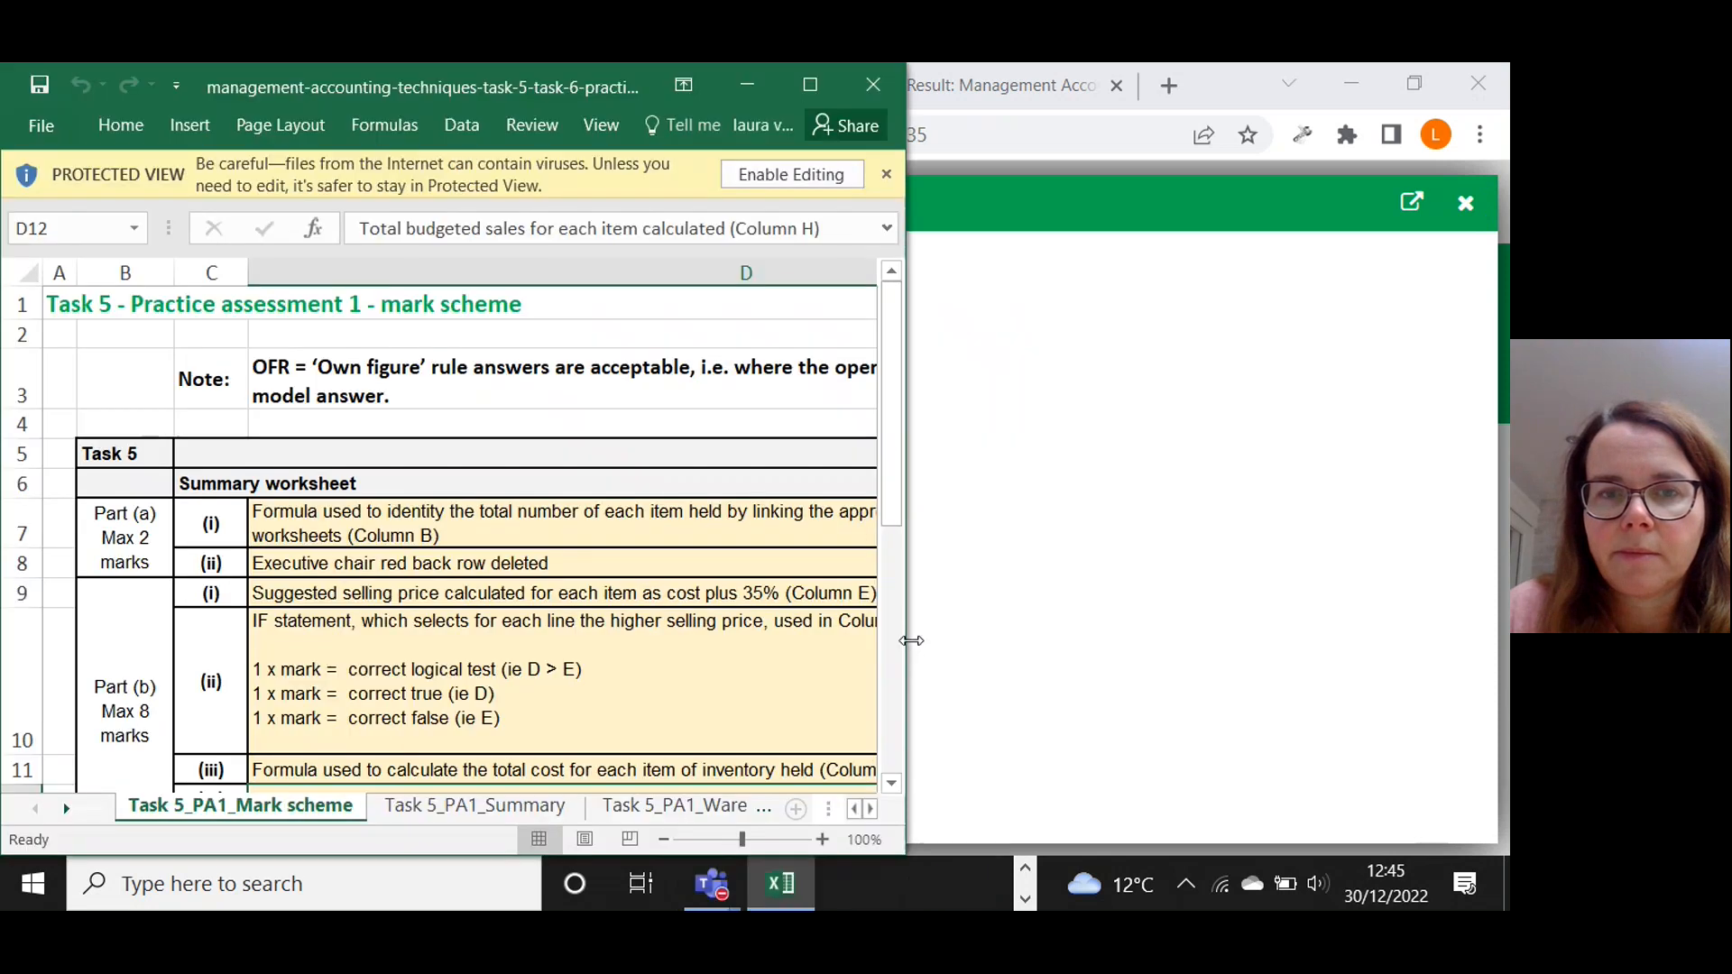
click(810, 83)
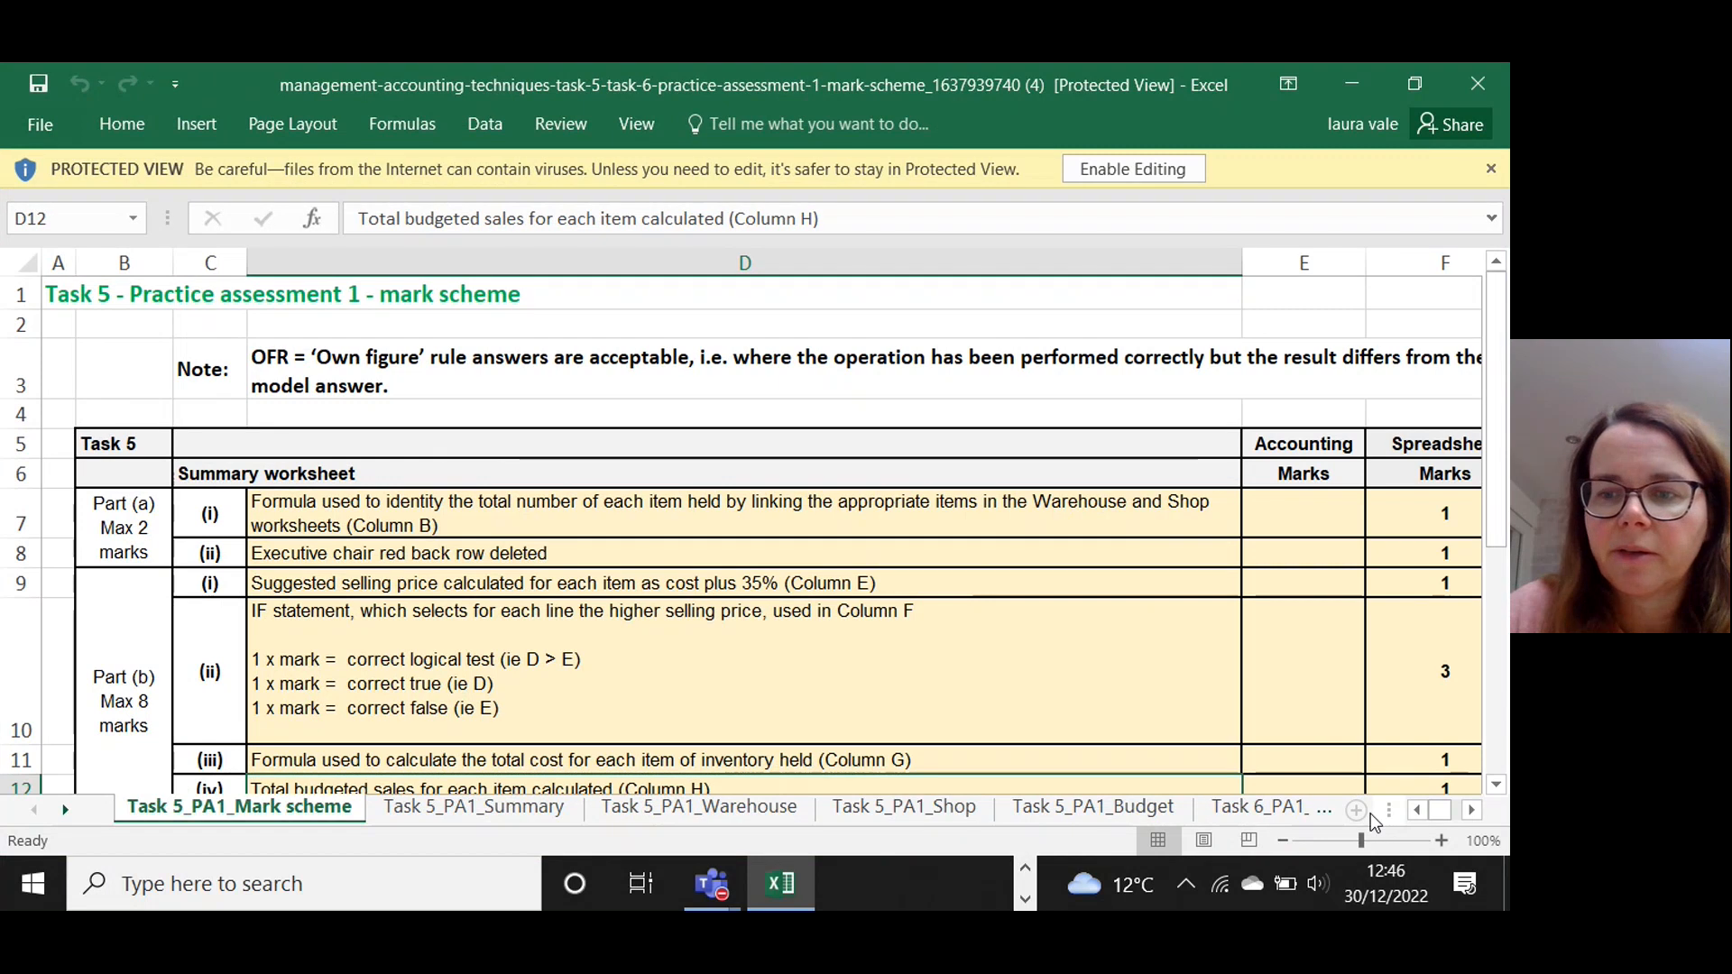
Review the Task 5 mark scheme sheet at 90% zoom, down to the Budget worksheet marks.
click(1282, 839)
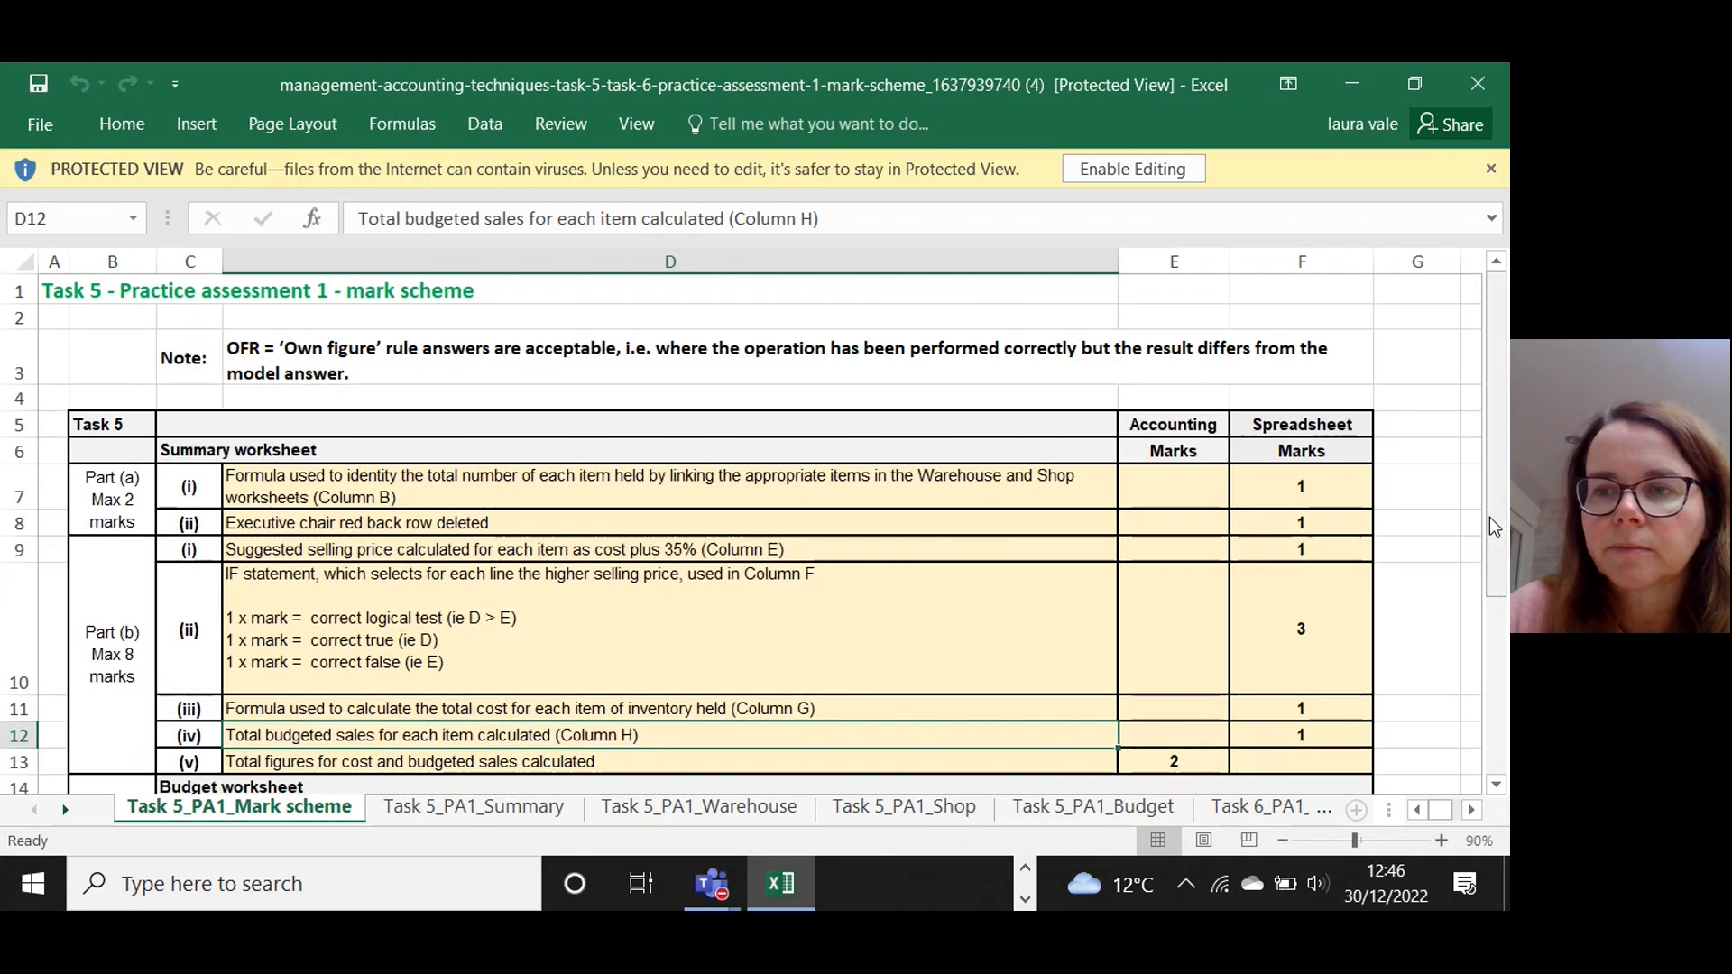
drag(1492, 478, 1504, 742)
mouse_move(1486, 642)
mouse_down()
mouse_move(1491, 471)
mouse_move(1498, 651)
mouse_up()
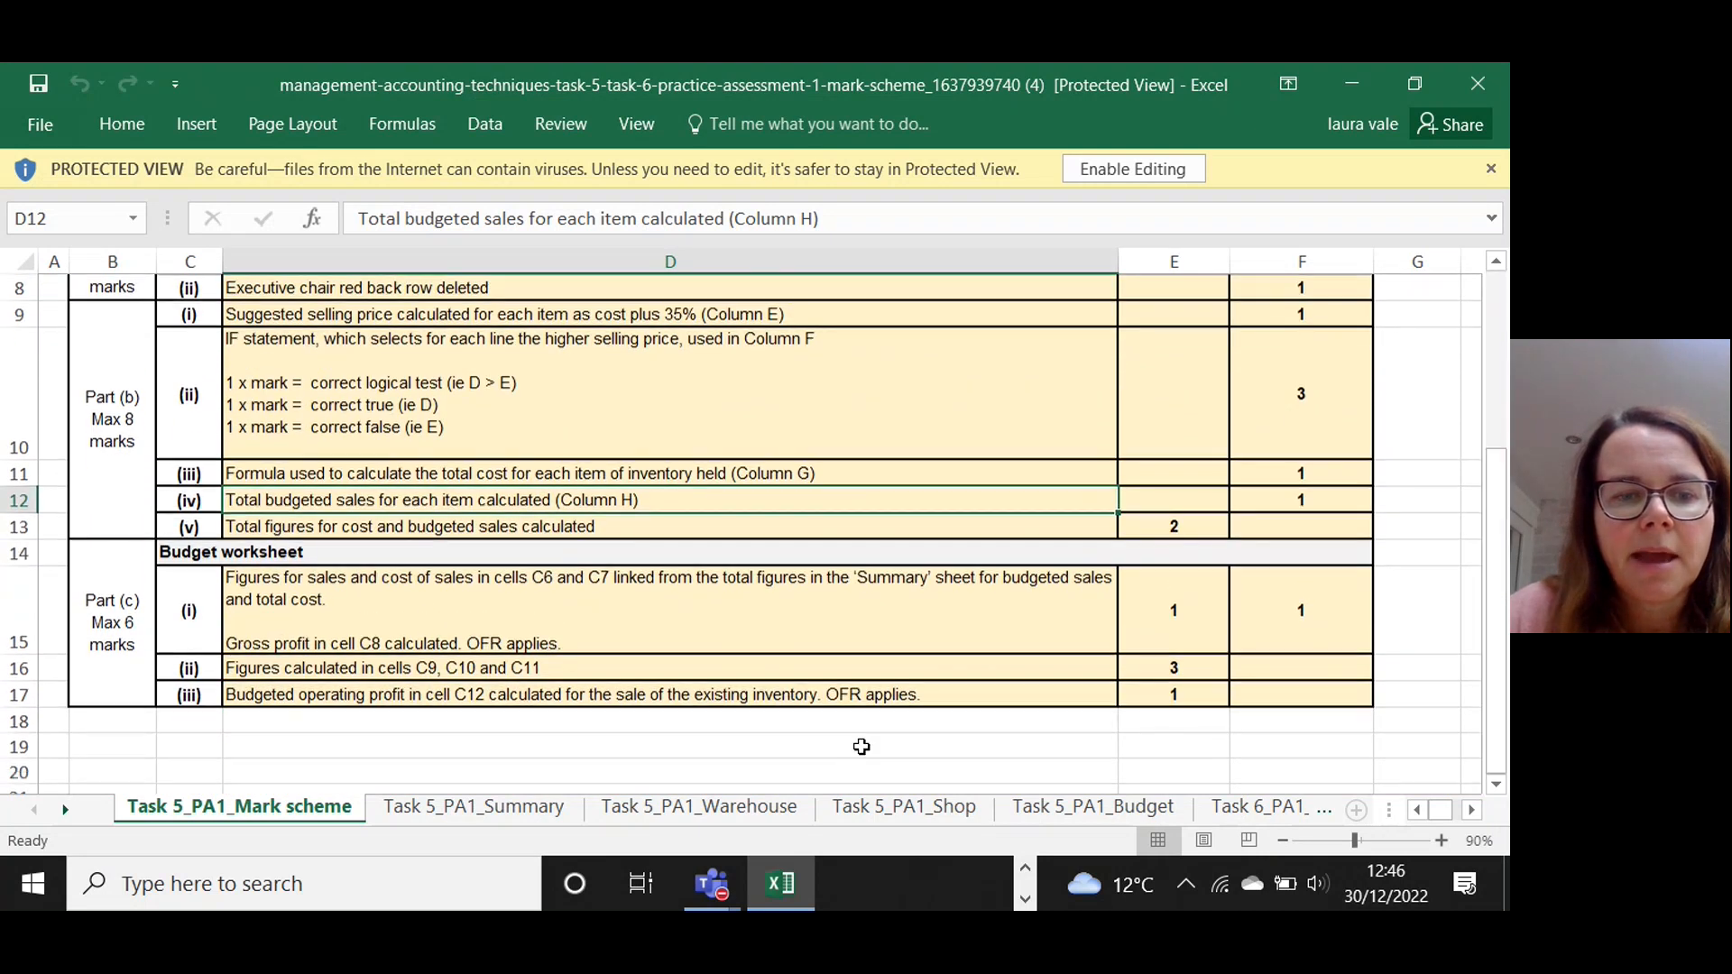
Look through the Task 5 model answer sheets for Summary, Warehouse, Shop and Budget.
click(513, 814)
click(672, 811)
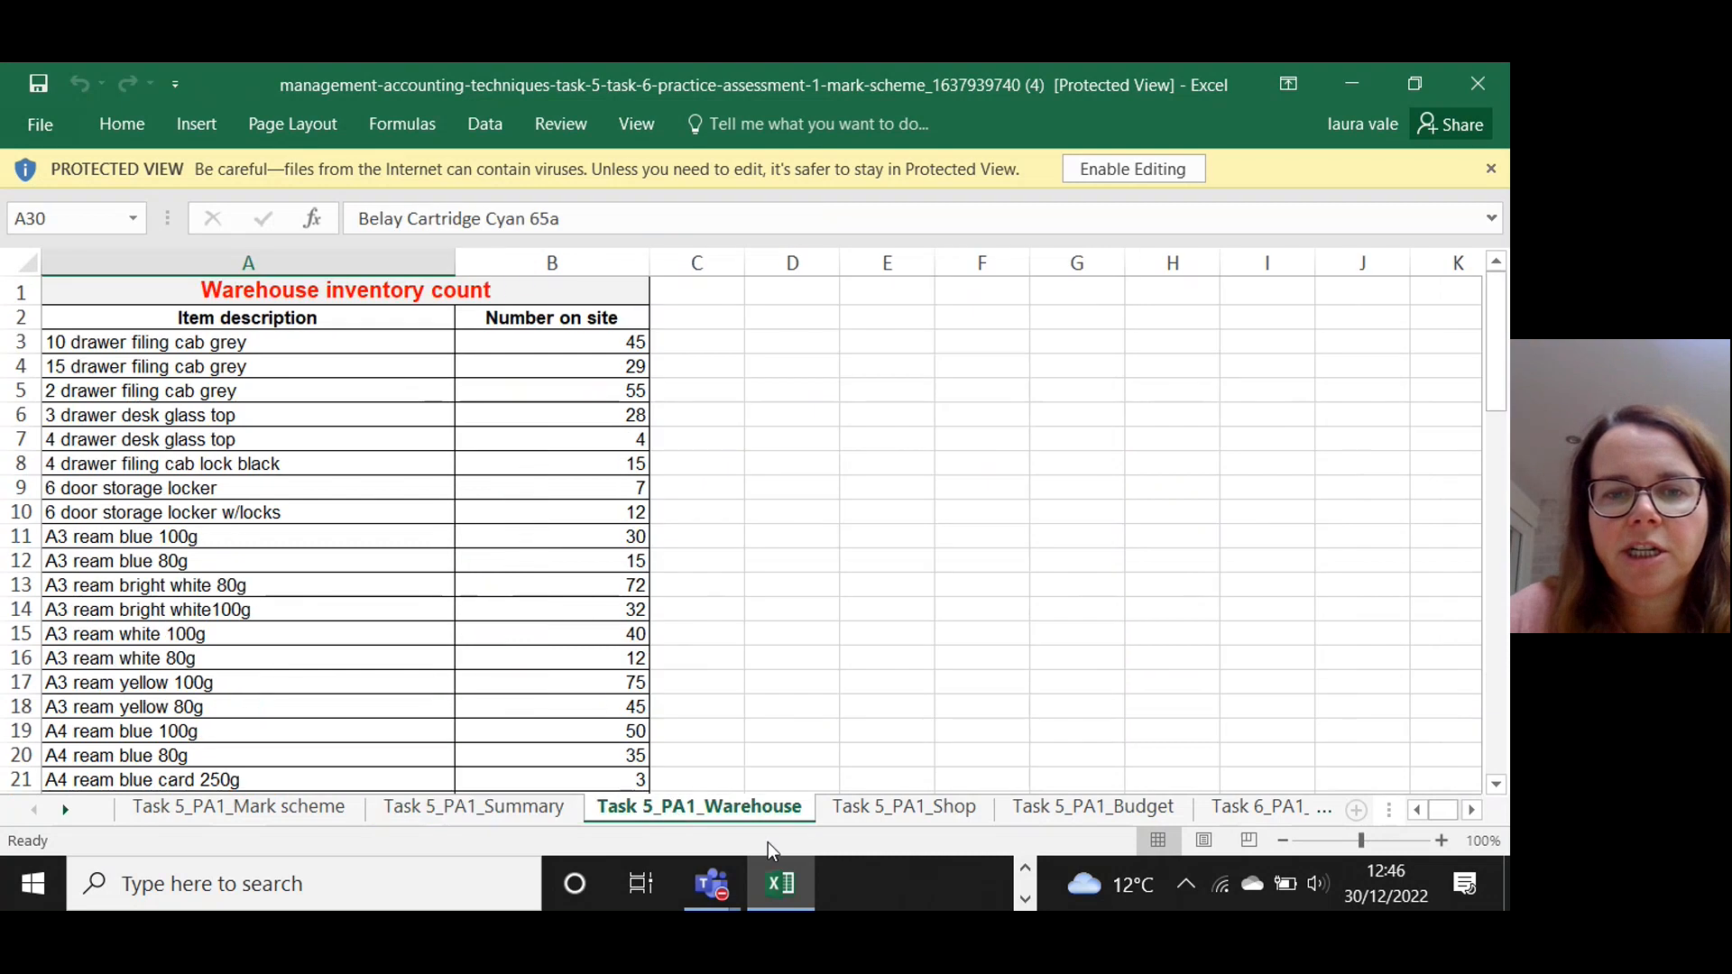
click(565, 537)
click(892, 809)
click(1044, 811)
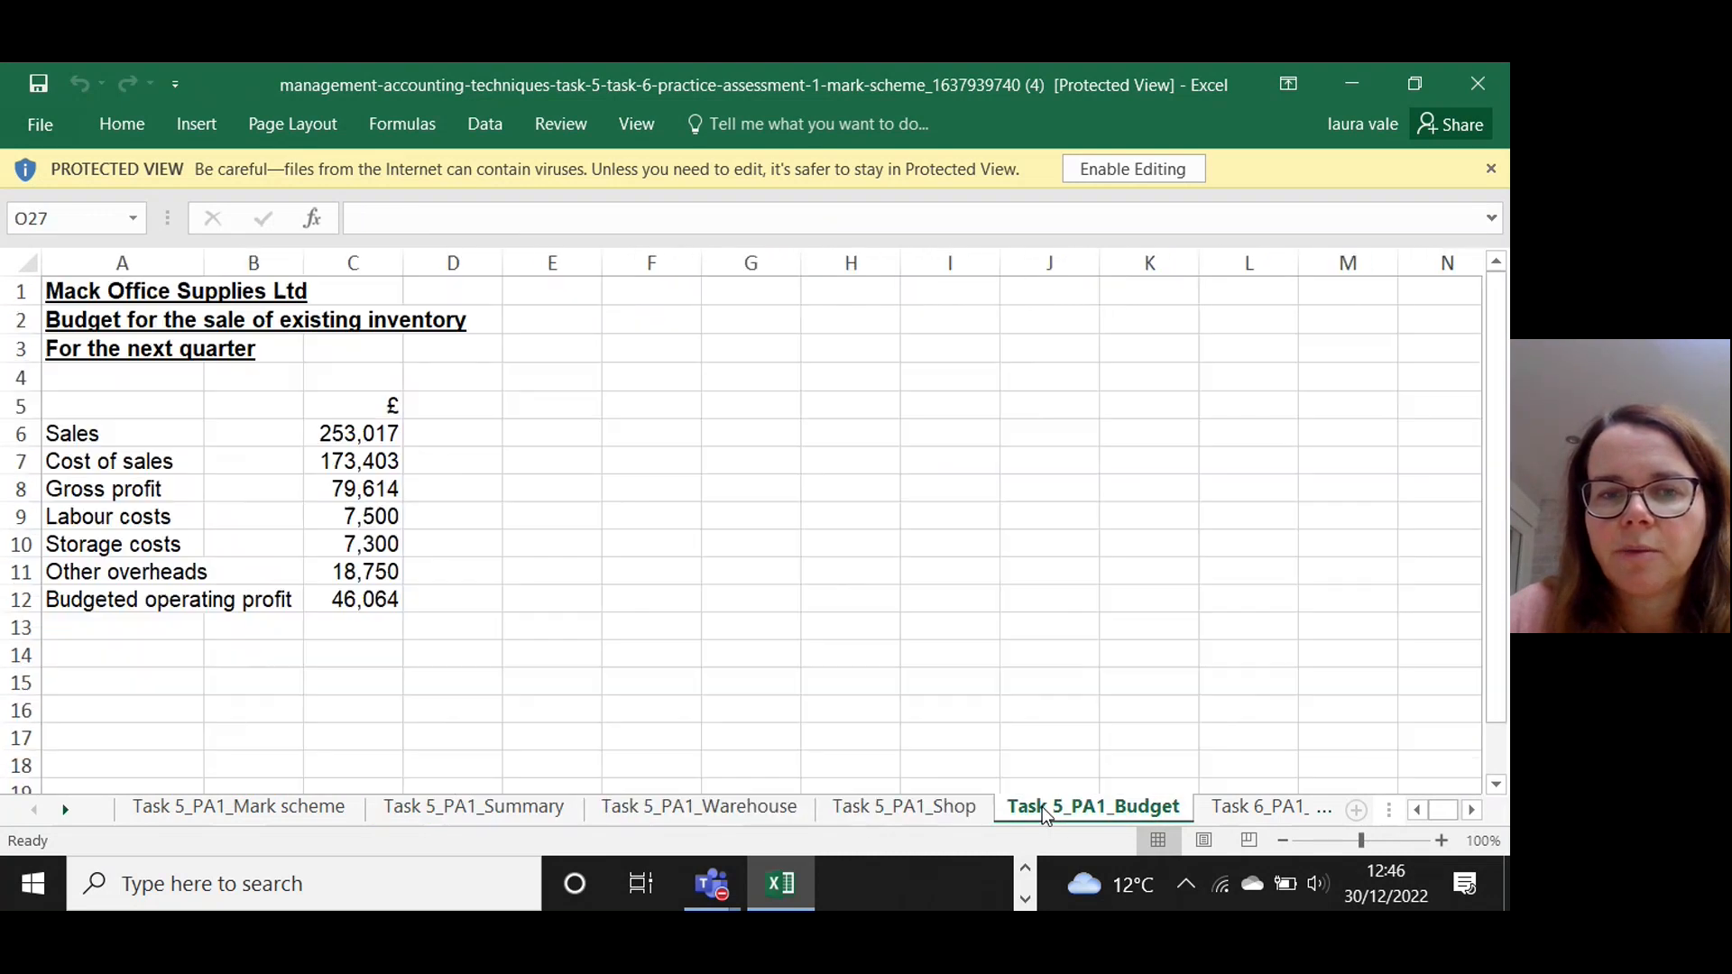
Check the Task 6 mark scheme and the Product FO25 model answer, including the direct materials variance percentage formula in F13.
click(1258, 806)
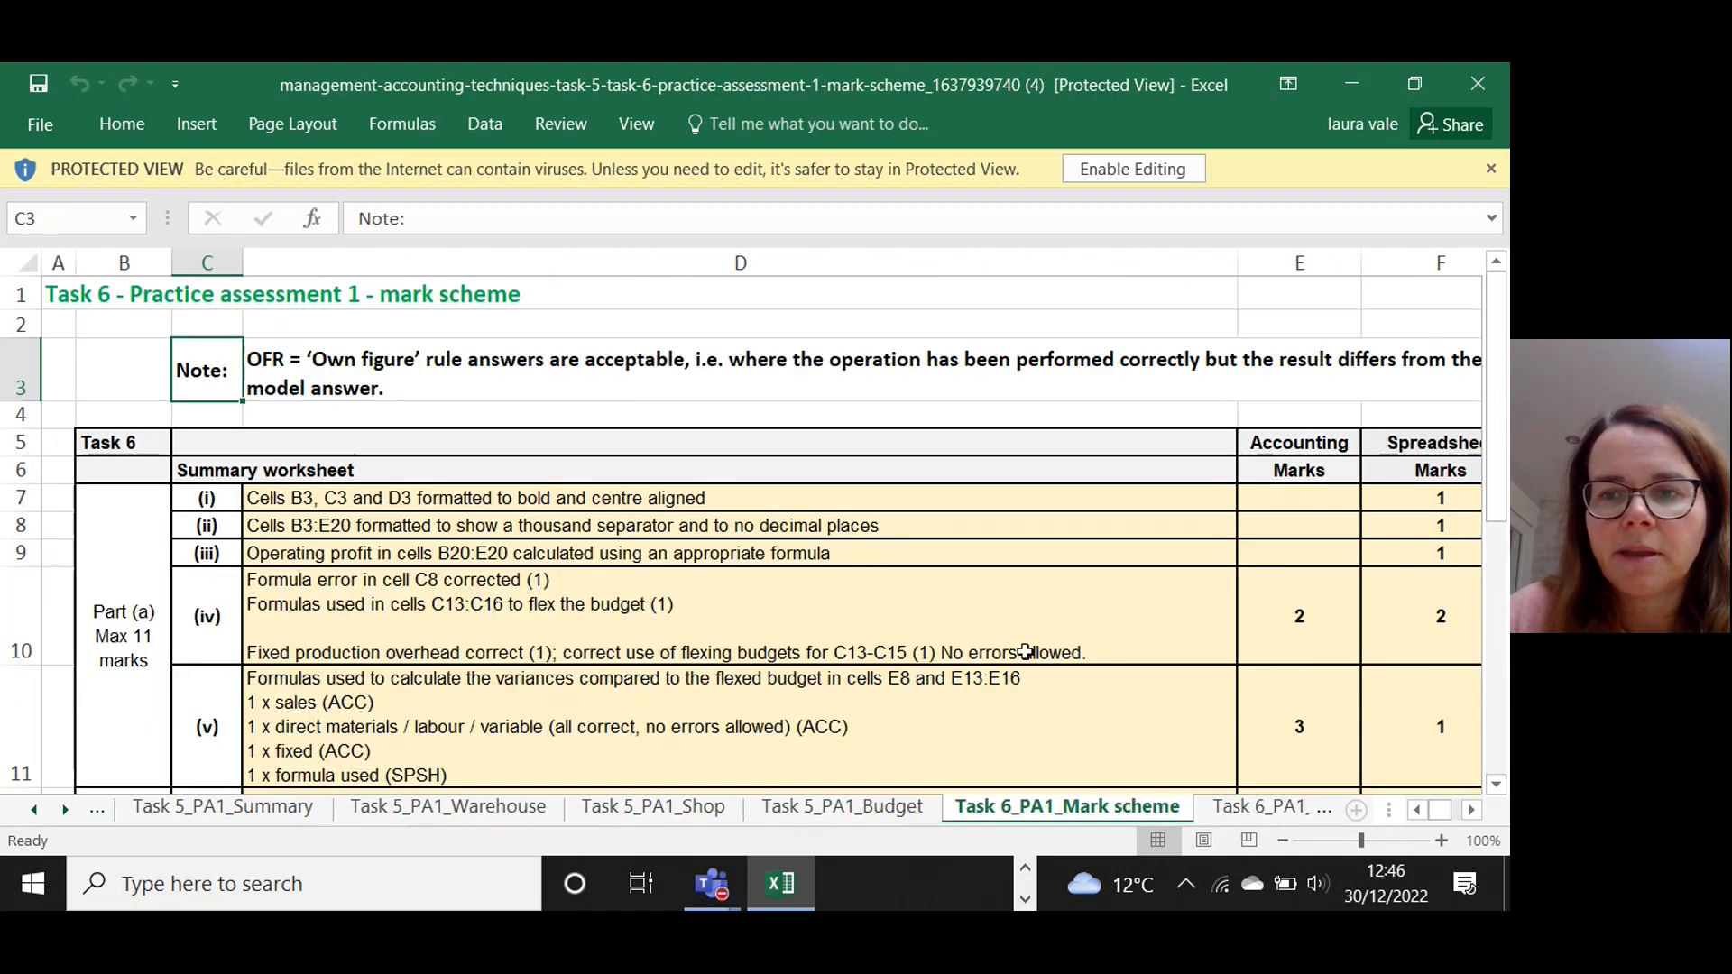
click(1252, 811)
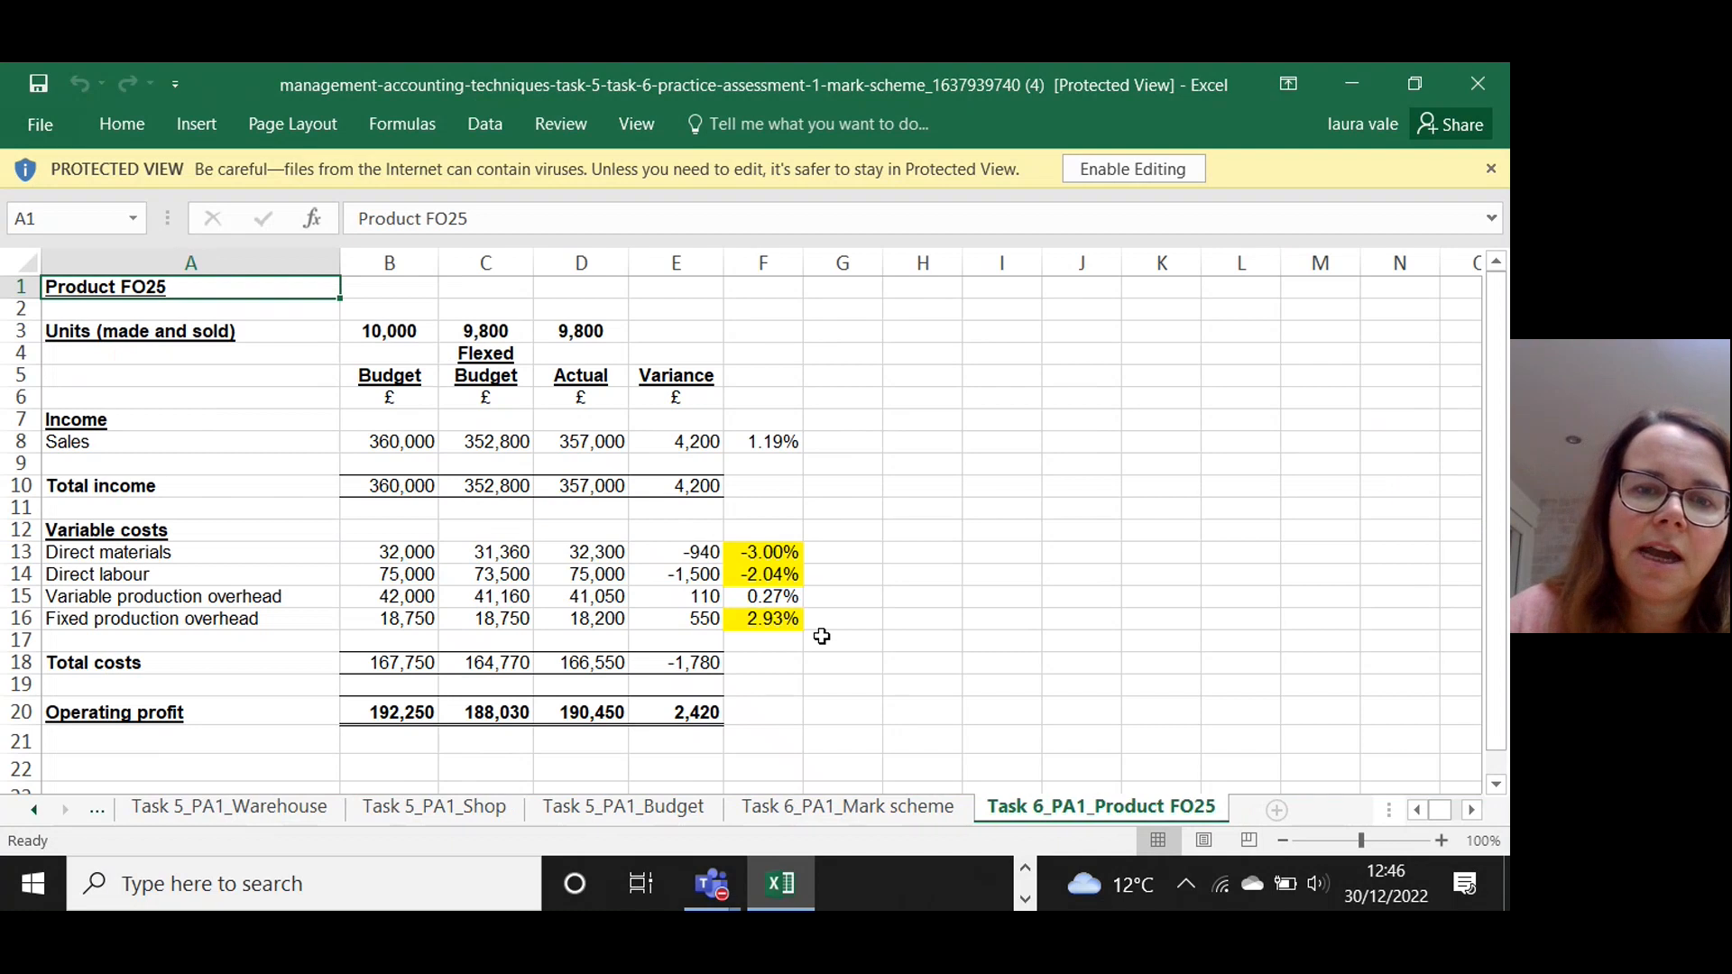
click(751, 553)
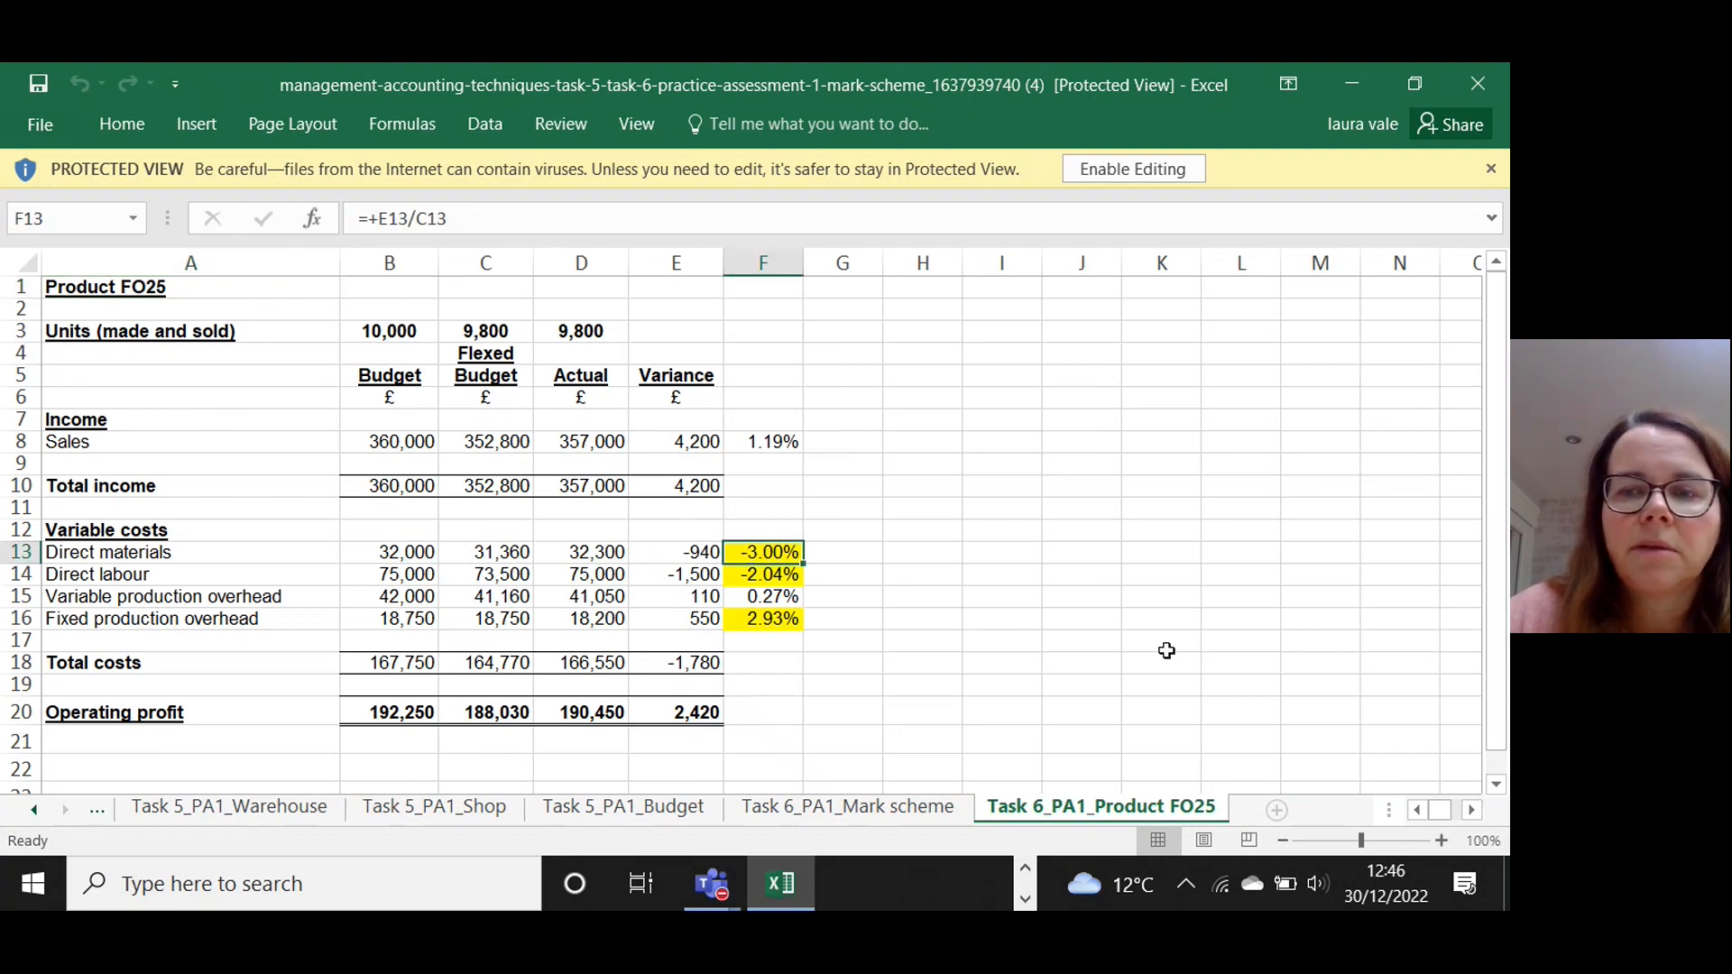
mouse_move(1493, 538)
mouse_down()
mouse_move(1501, 572)
mouse_move(1497, 538)
mouse_up()
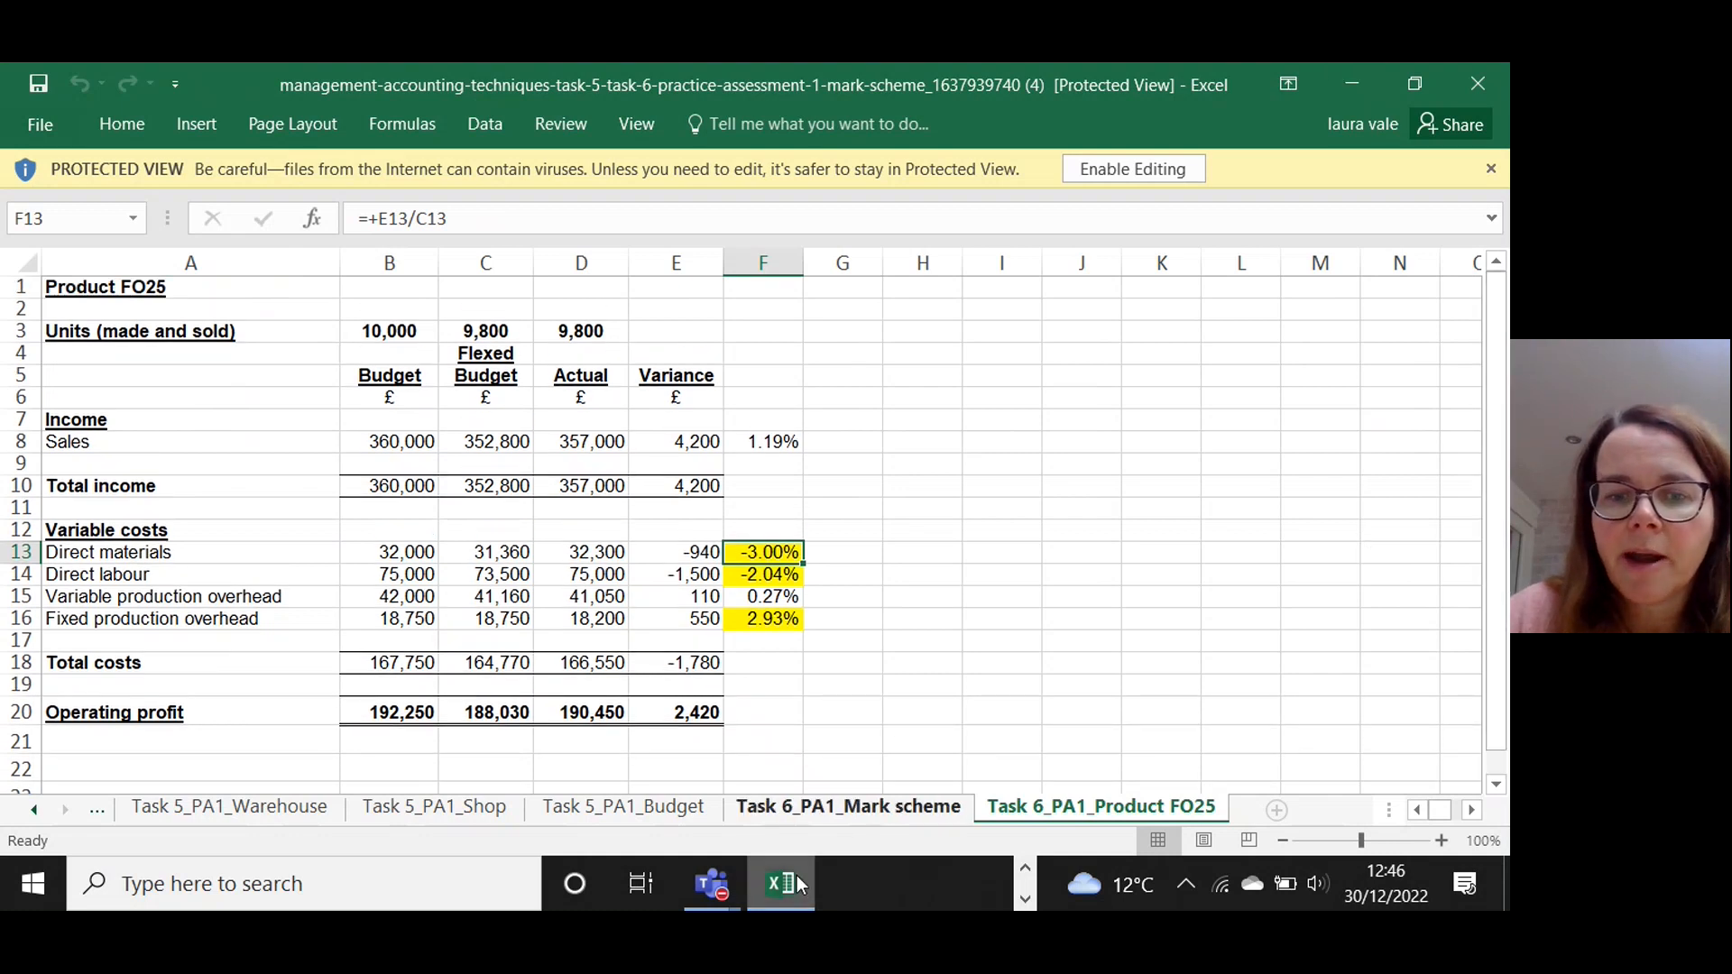
click(720, 875)
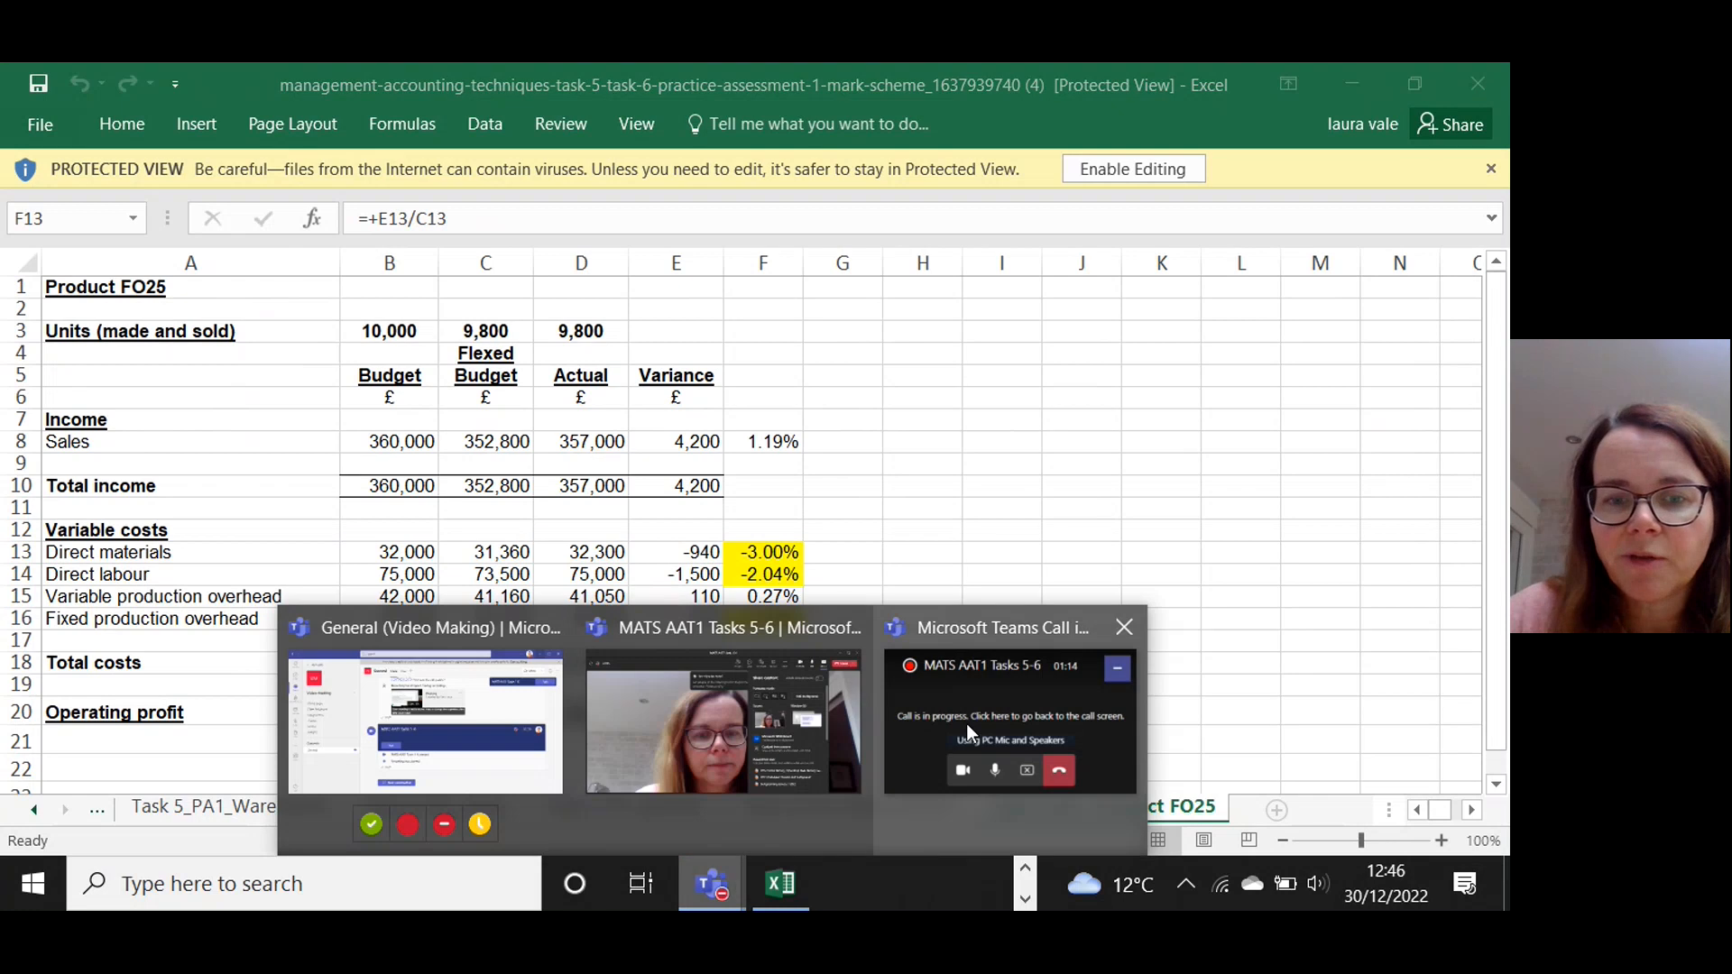
click(1369, 810)
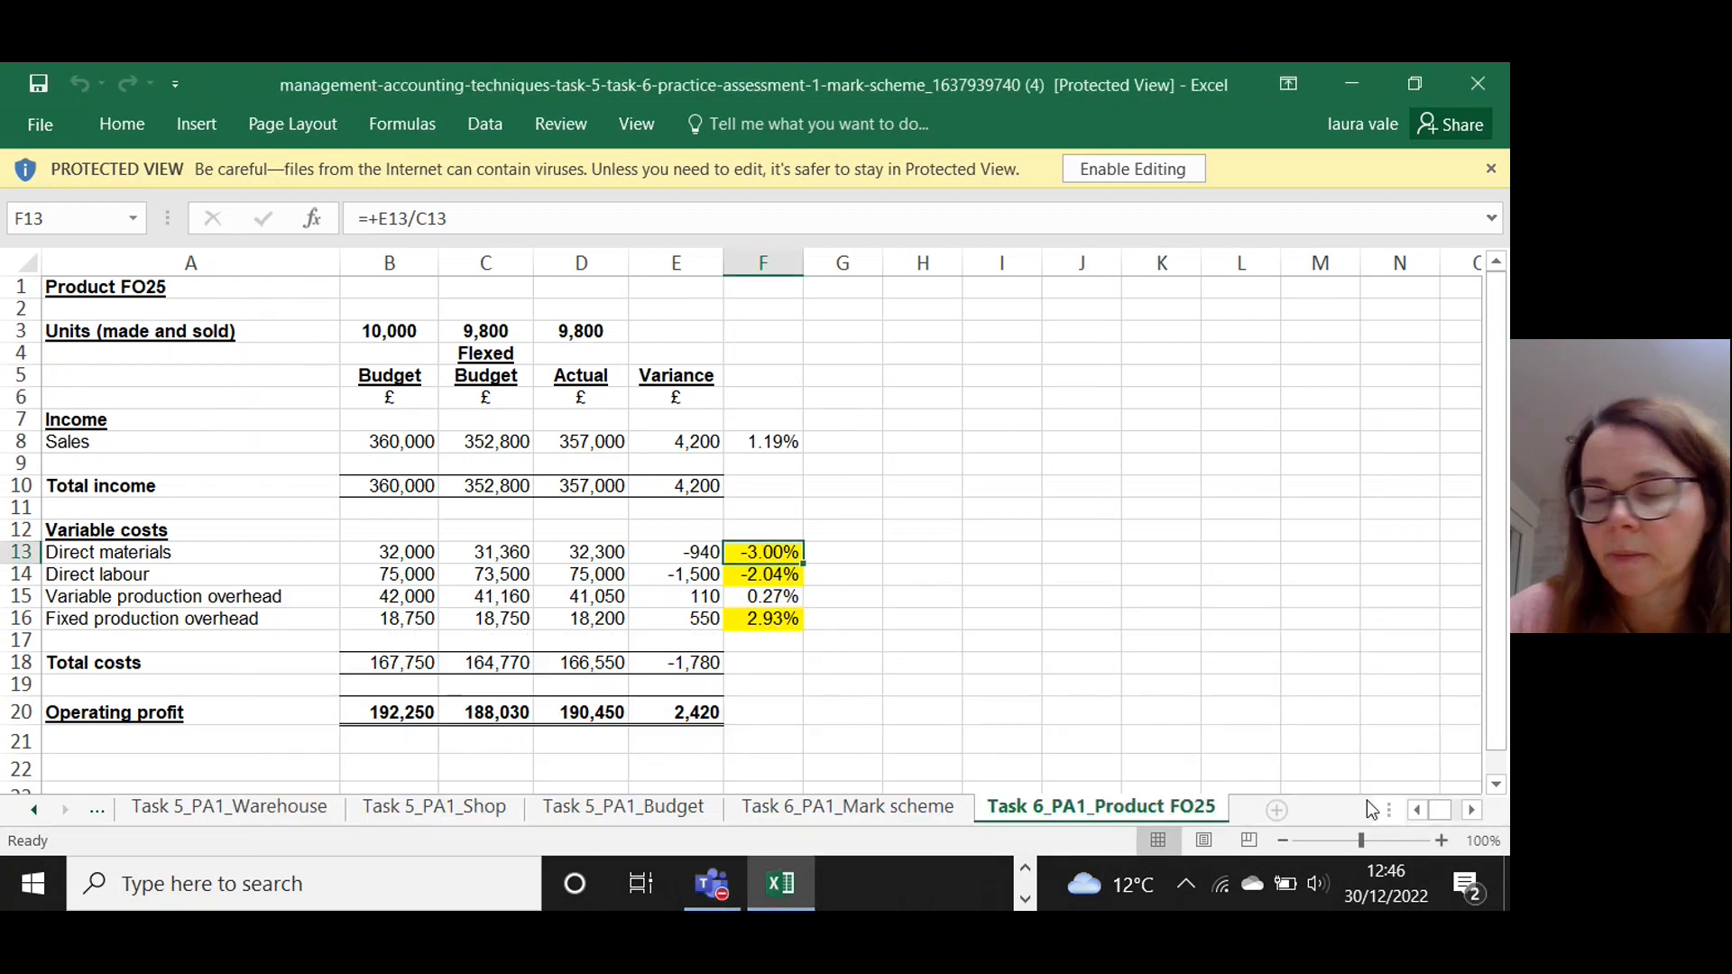